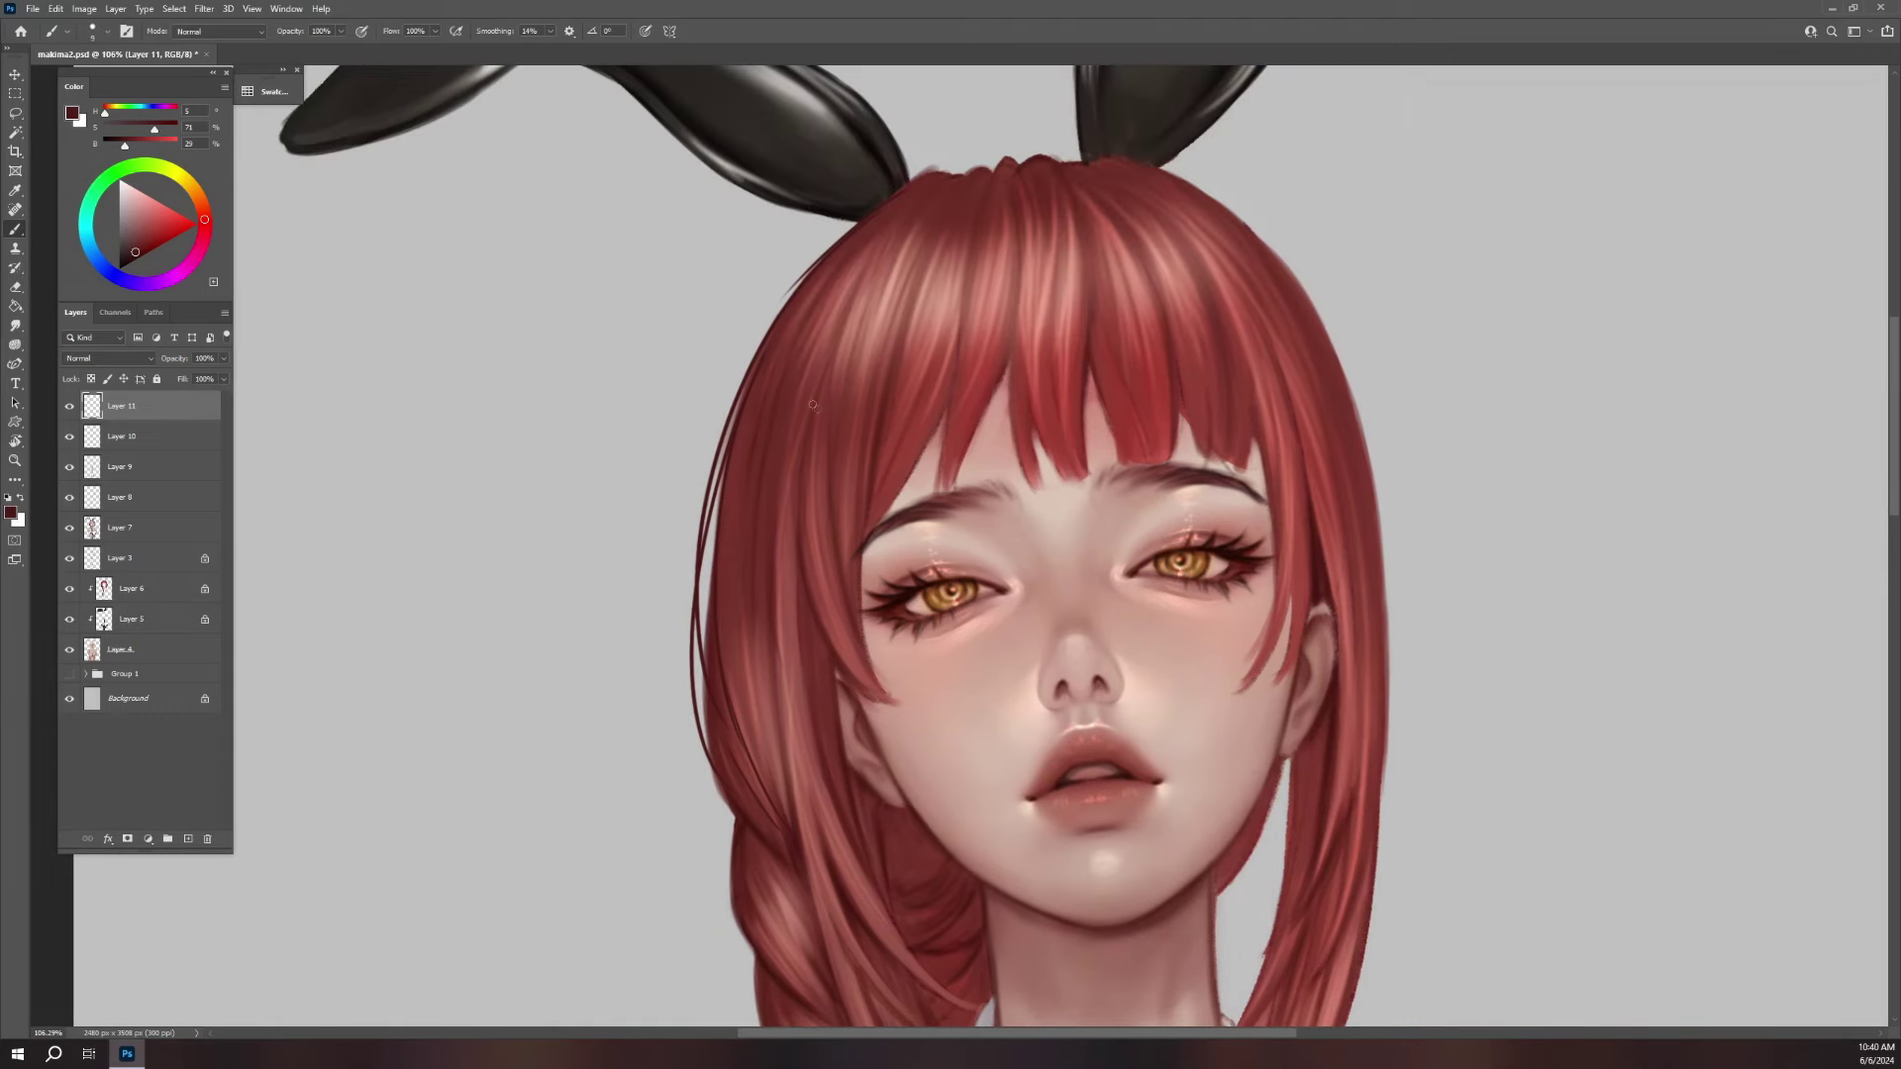
- Fade the dark outline on the hair's left edge, then redraw it thin and darker
key(e)
drag(758, 361, 705, 772)
key(b)
drag(734, 401, 726, 807)
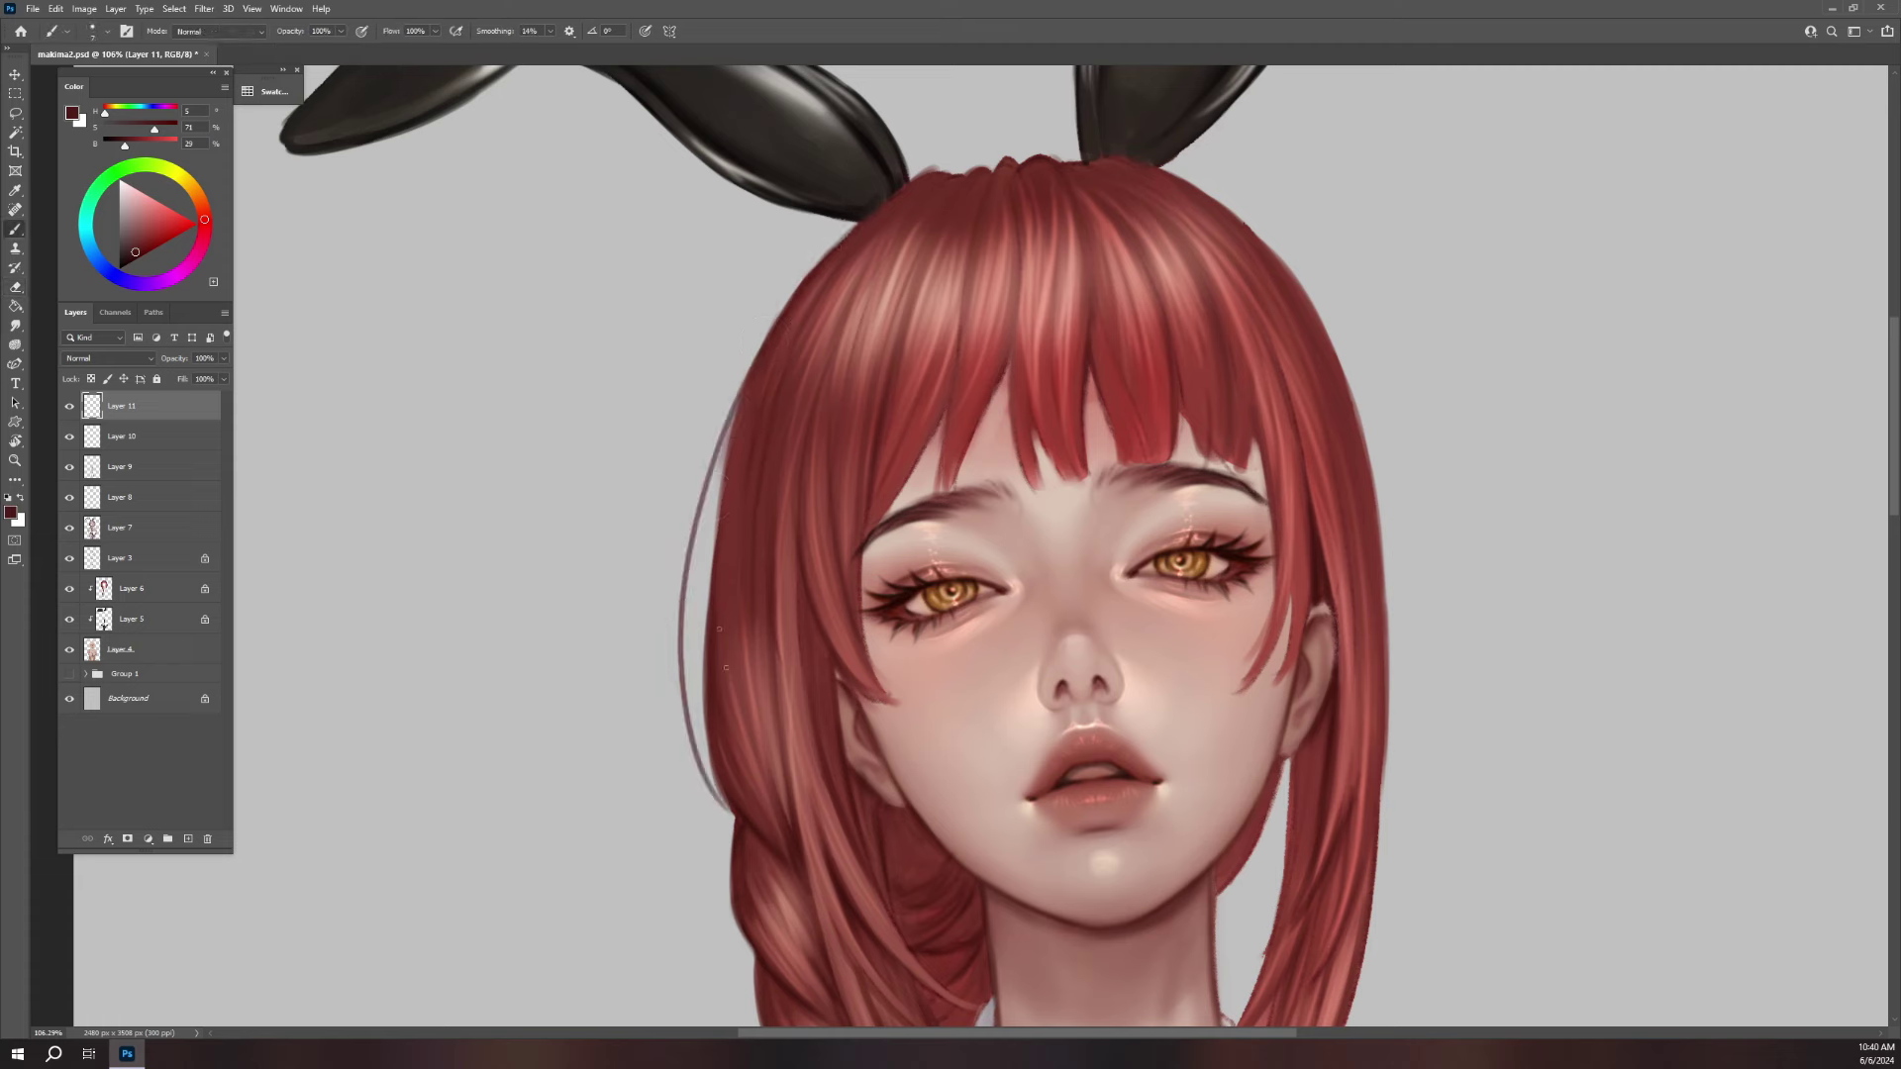
drag(738, 404, 713, 570)
- Add dark strokes along the top edge of the hair and its left side
mouse_move(903, 199)
mouse_down()
mouse_move(988, 159)
mouse_move(955, 173)
mouse_move(872, 321)
mouse_up()
drag(966, 163, 952, 170)
drag(894, 307, 880, 396)
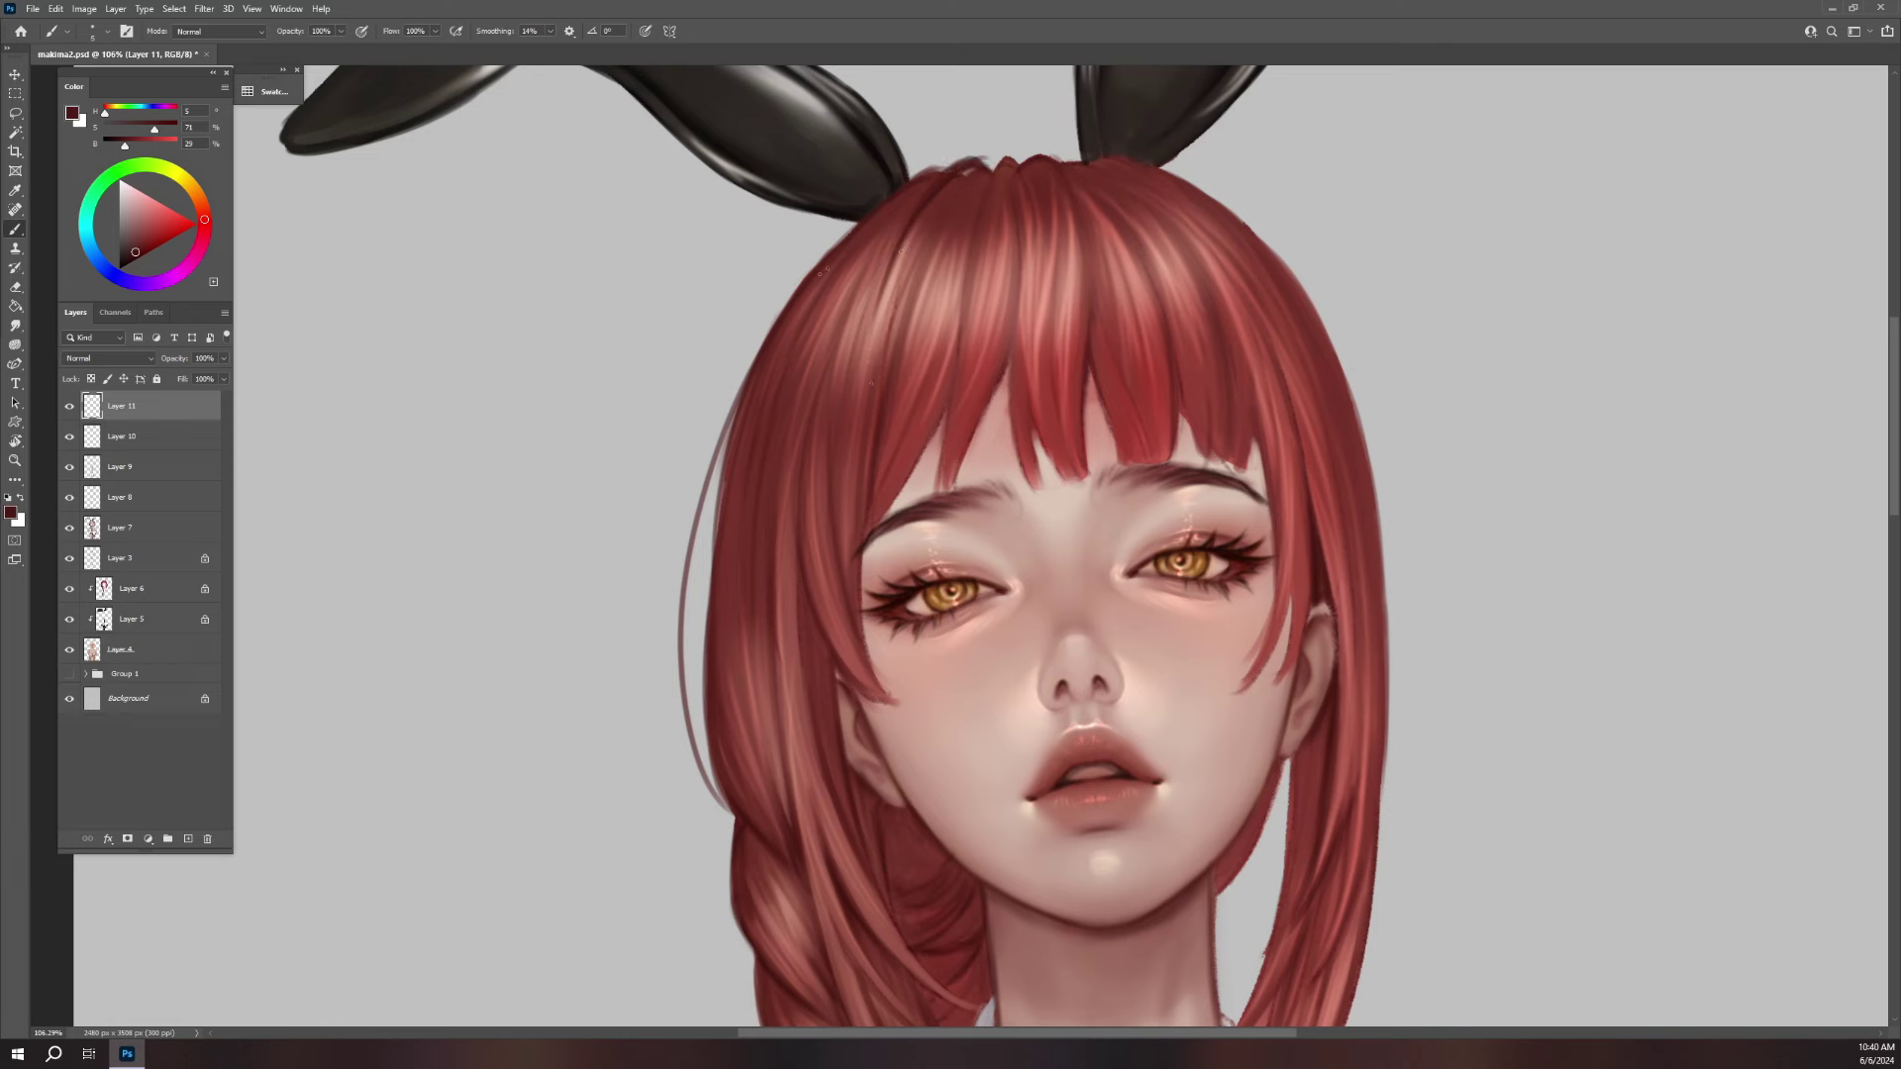
- Darken the strokes running down the hair's left edge and outer strand
drag(728, 480, 706, 693)
drag(729, 552, 715, 810)
drag(737, 574, 734, 816)
drag(763, 614, 745, 832)
drag(749, 609, 730, 775)
drag(701, 588, 733, 835)
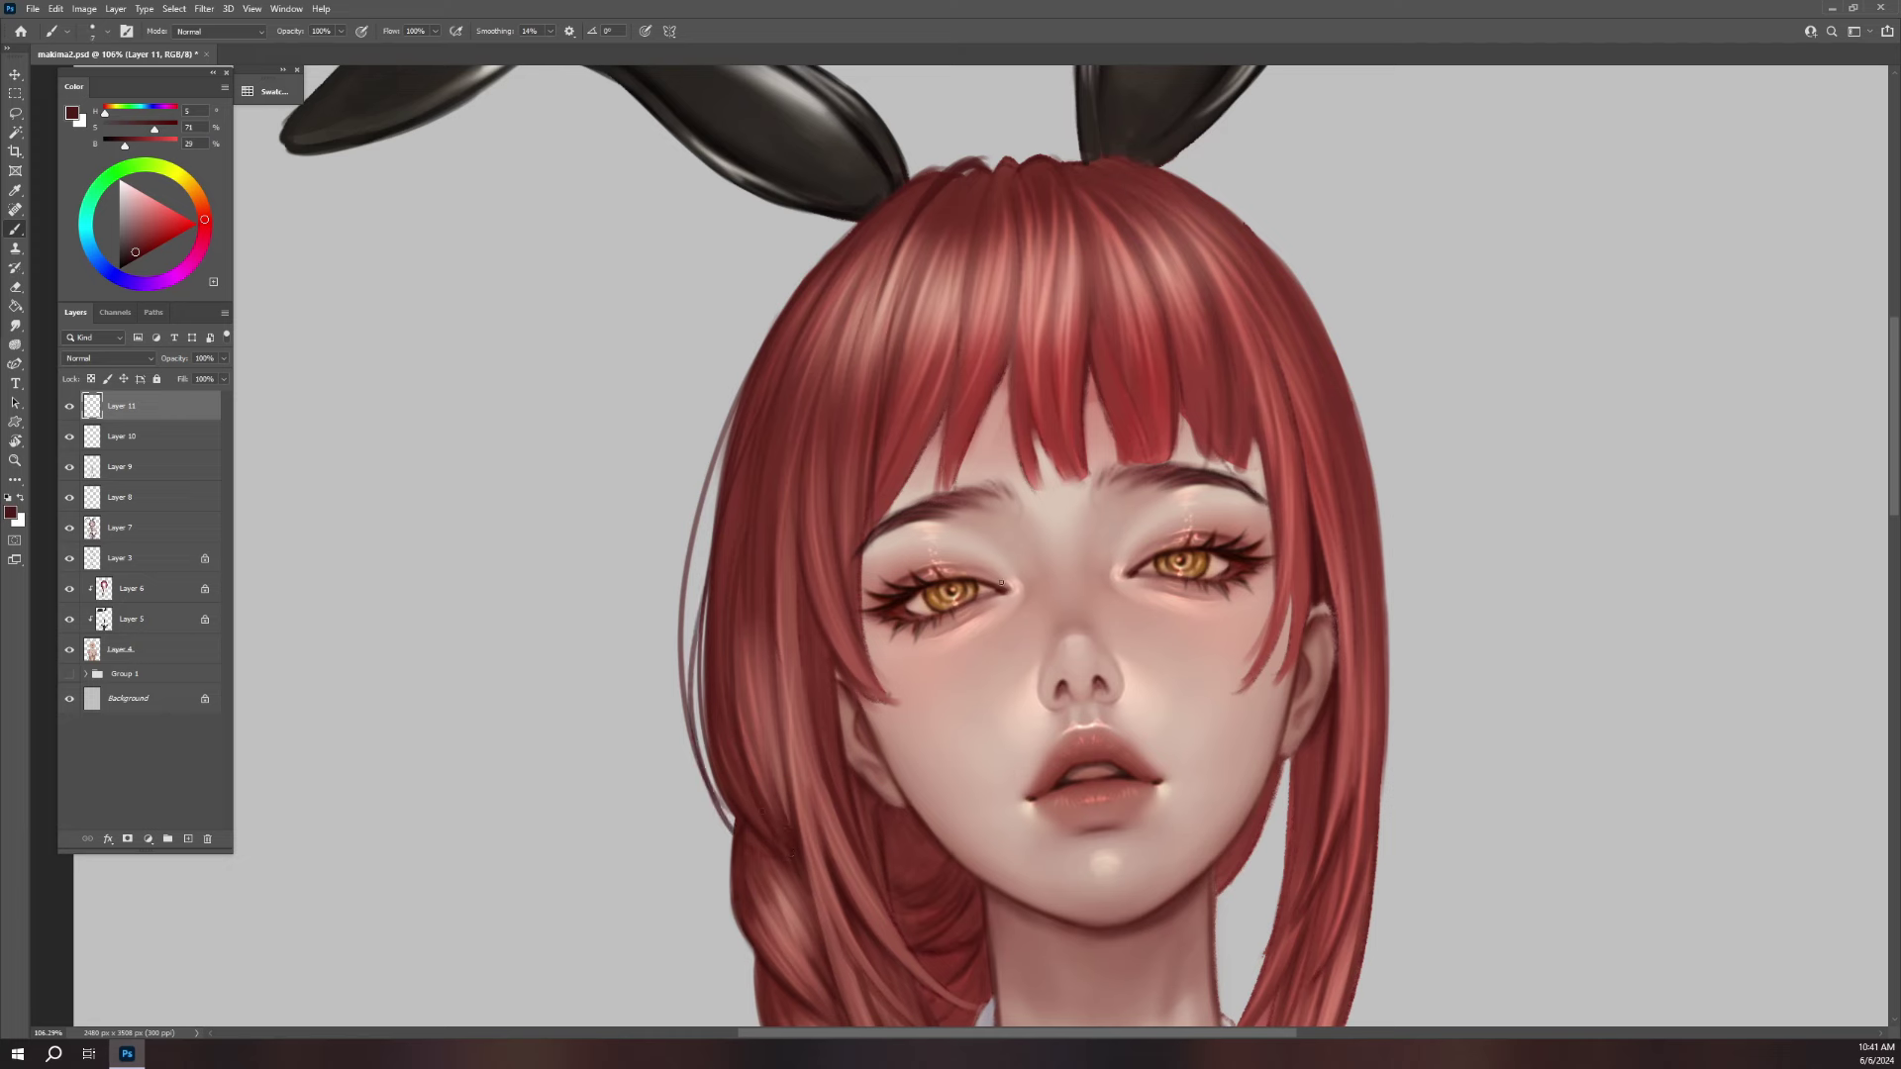
- Redo the outer strand stroke darker and add dark strokes along the outer left edge
key(ctrl+z)
key(ctrl+z)
mouse_move(701, 584)
mouse_down()
mouse_move(693, 684)
mouse_move(733, 834)
mouse_move(726, 587)
mouse_move(675, 612)
mouse_up()
drag(683, 547, 674, 668)
drag(683, 589, 679, 631)
- Darken and outline the hair's outer left edge down onto the braid
drag(673, 455, 666, 604)
drag(699, 626, 729, 651)
drag(673, 561, 661, 590)
drag(713, 634, 767, 693)
drag(1084, 513, 1060, 305)
mouse_move(672, 467)
mouse_down()
mouse_move(712, 624)
mouse_move(667, 521)
mouse_move(725, 619)
mouse_up()
- Outline the braid's left outer edge with thin strands and stroke the collar's left edge
drag(690, 550, 785, 763)
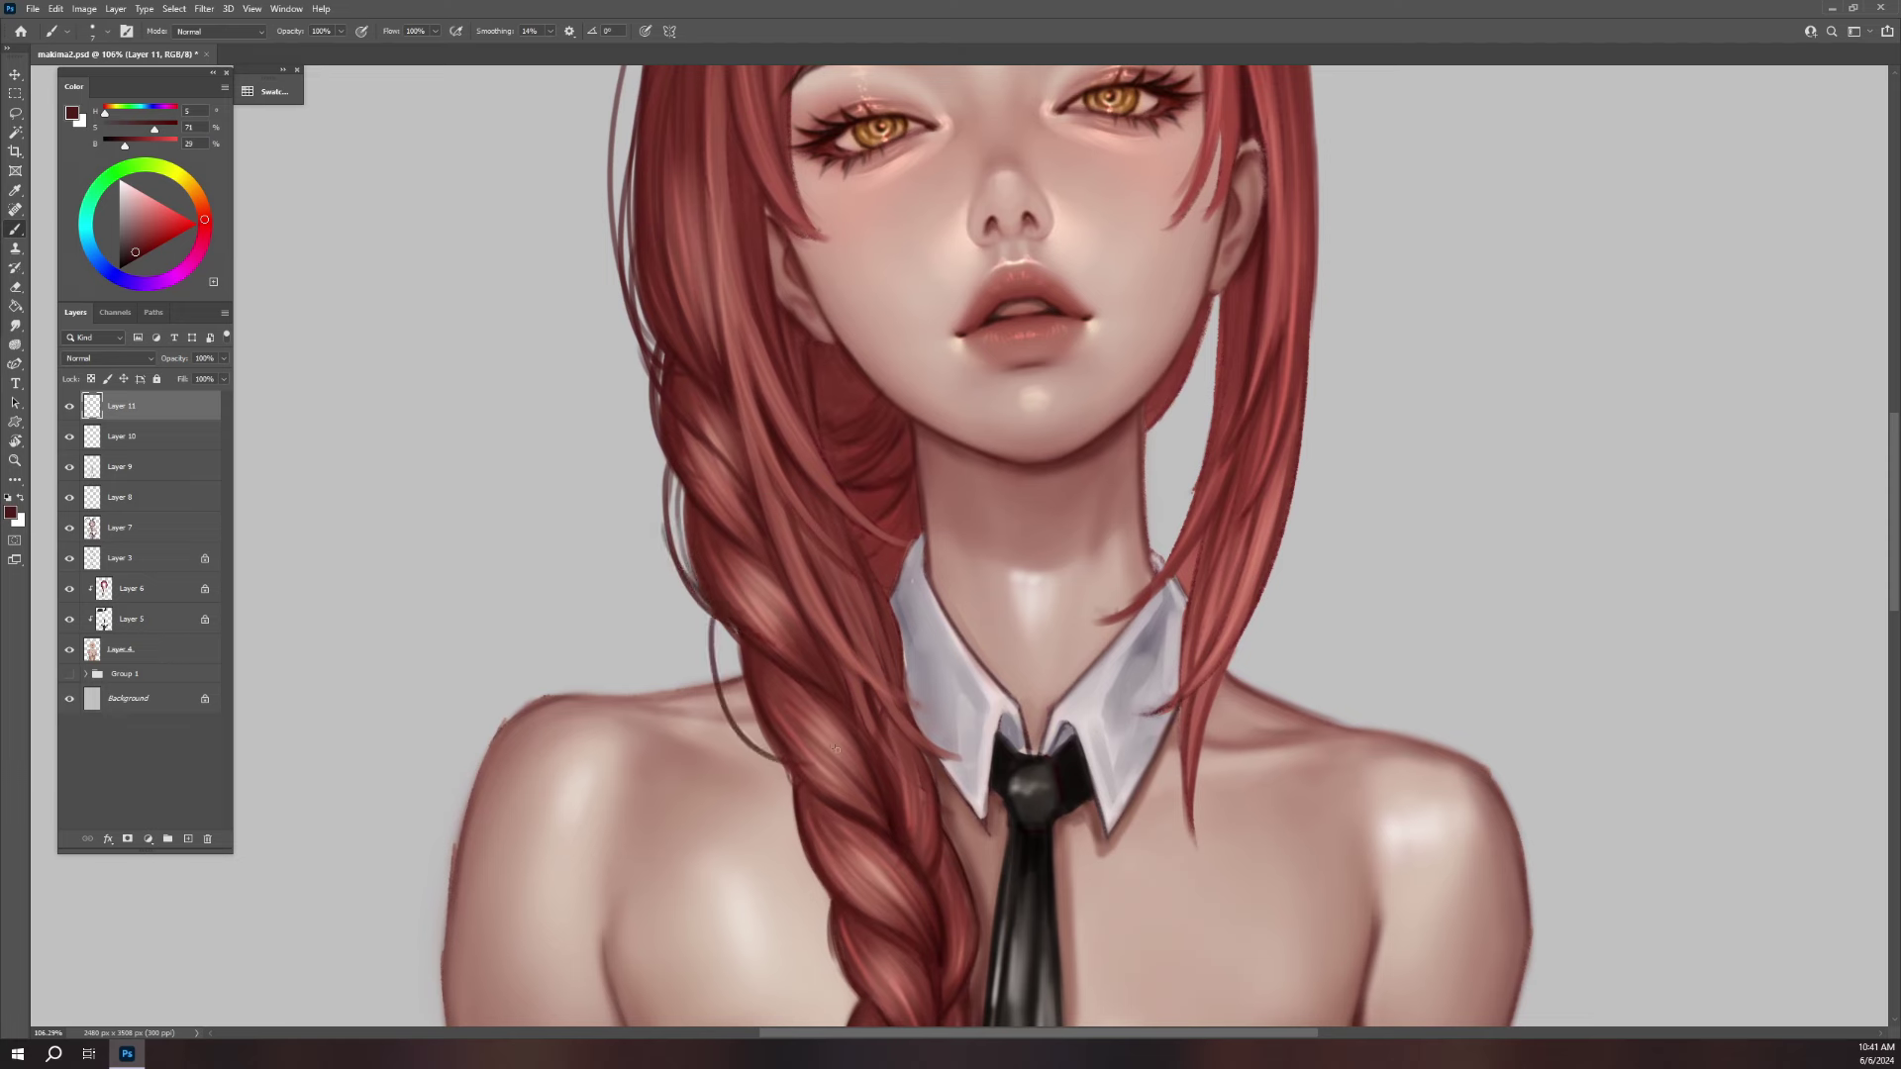
mouse_move(721, 629)
mouse_down()
mouse_move(749, 734)
mouse_move(840, 786)
mouse_up()
drag(742, 729, 862, 797)
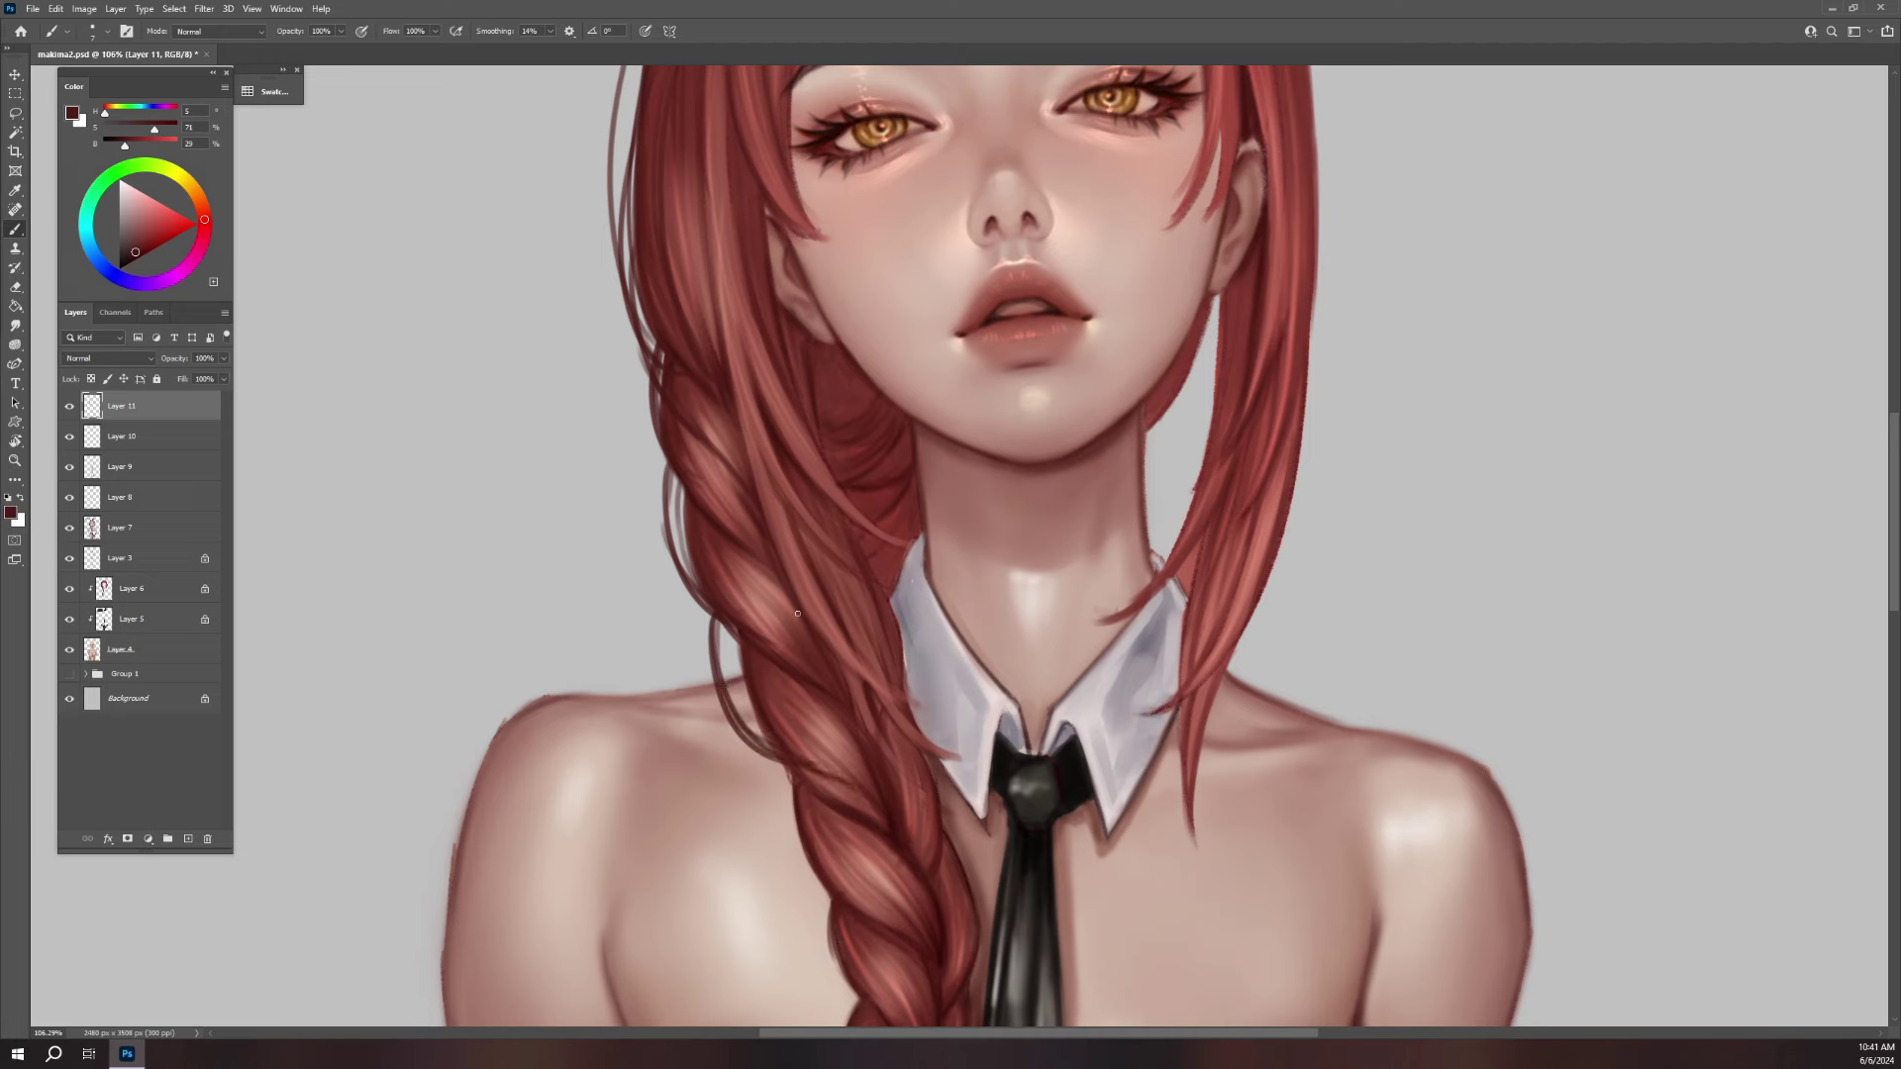
drag(895, 600, 913, 705)
- Add more thin strands outlining the braid's left edge
mouse_move(794, 768)
mouse_down()
mouse_move(722, 590)
mouse_move(727, 645)
mouse_up()
mouse_move(703, 567)
mouse_down()
mouse_move(729, 649)
mouse_move(723, 632)
mouse_move(807, 713)
mouse_up()
drag(709, 602, 726, 638)
drag(695, 566, 711, 604)
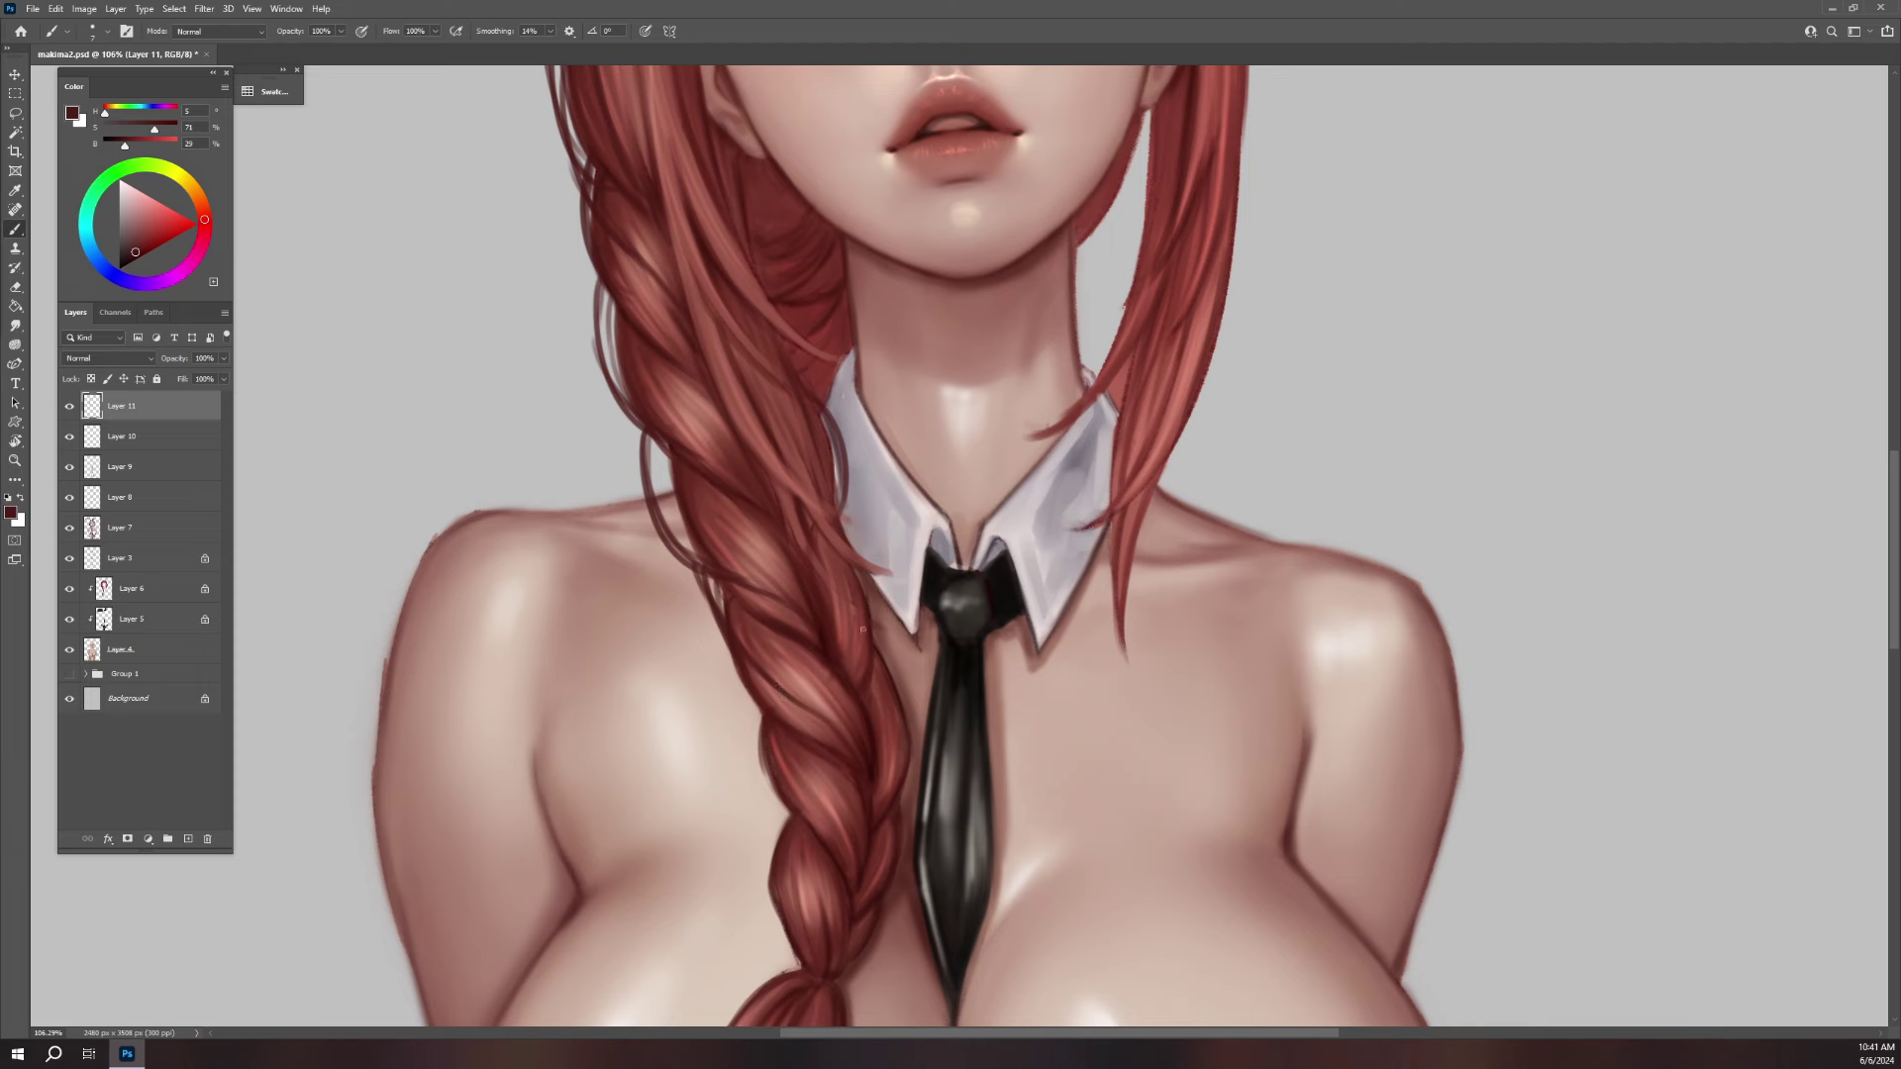
- Outline the braid's right edge by the collar and darken a strand down its left edge
drag(851, 555, 884, 648)
drag(717, 620, 762, 717)
drag(715, 616, 762, 713)
mouse_move(706, 597)
mouse_down()
mouse_move(731, 685)
mouse_move(792, 723)
mouse_up()
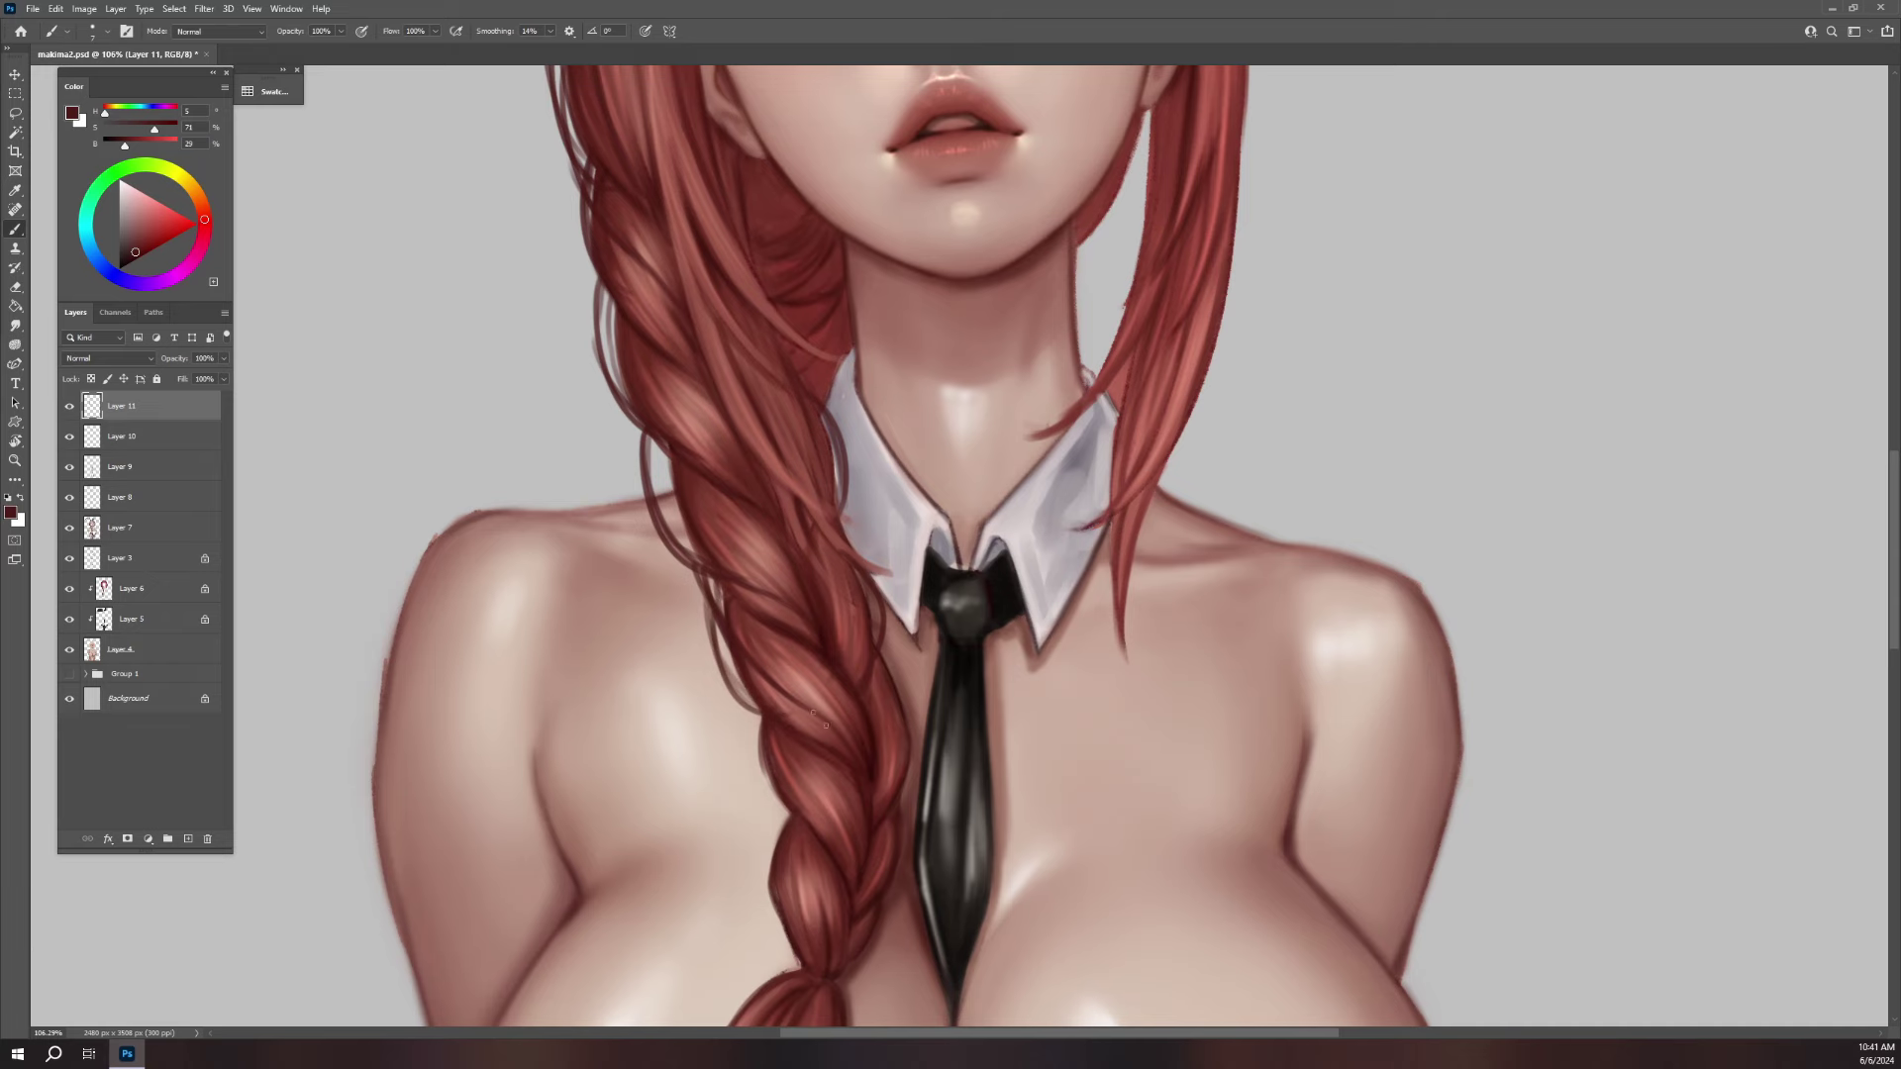
- Erase the stray outline strokes along the braid
scroll(1056, 645, down, 2)
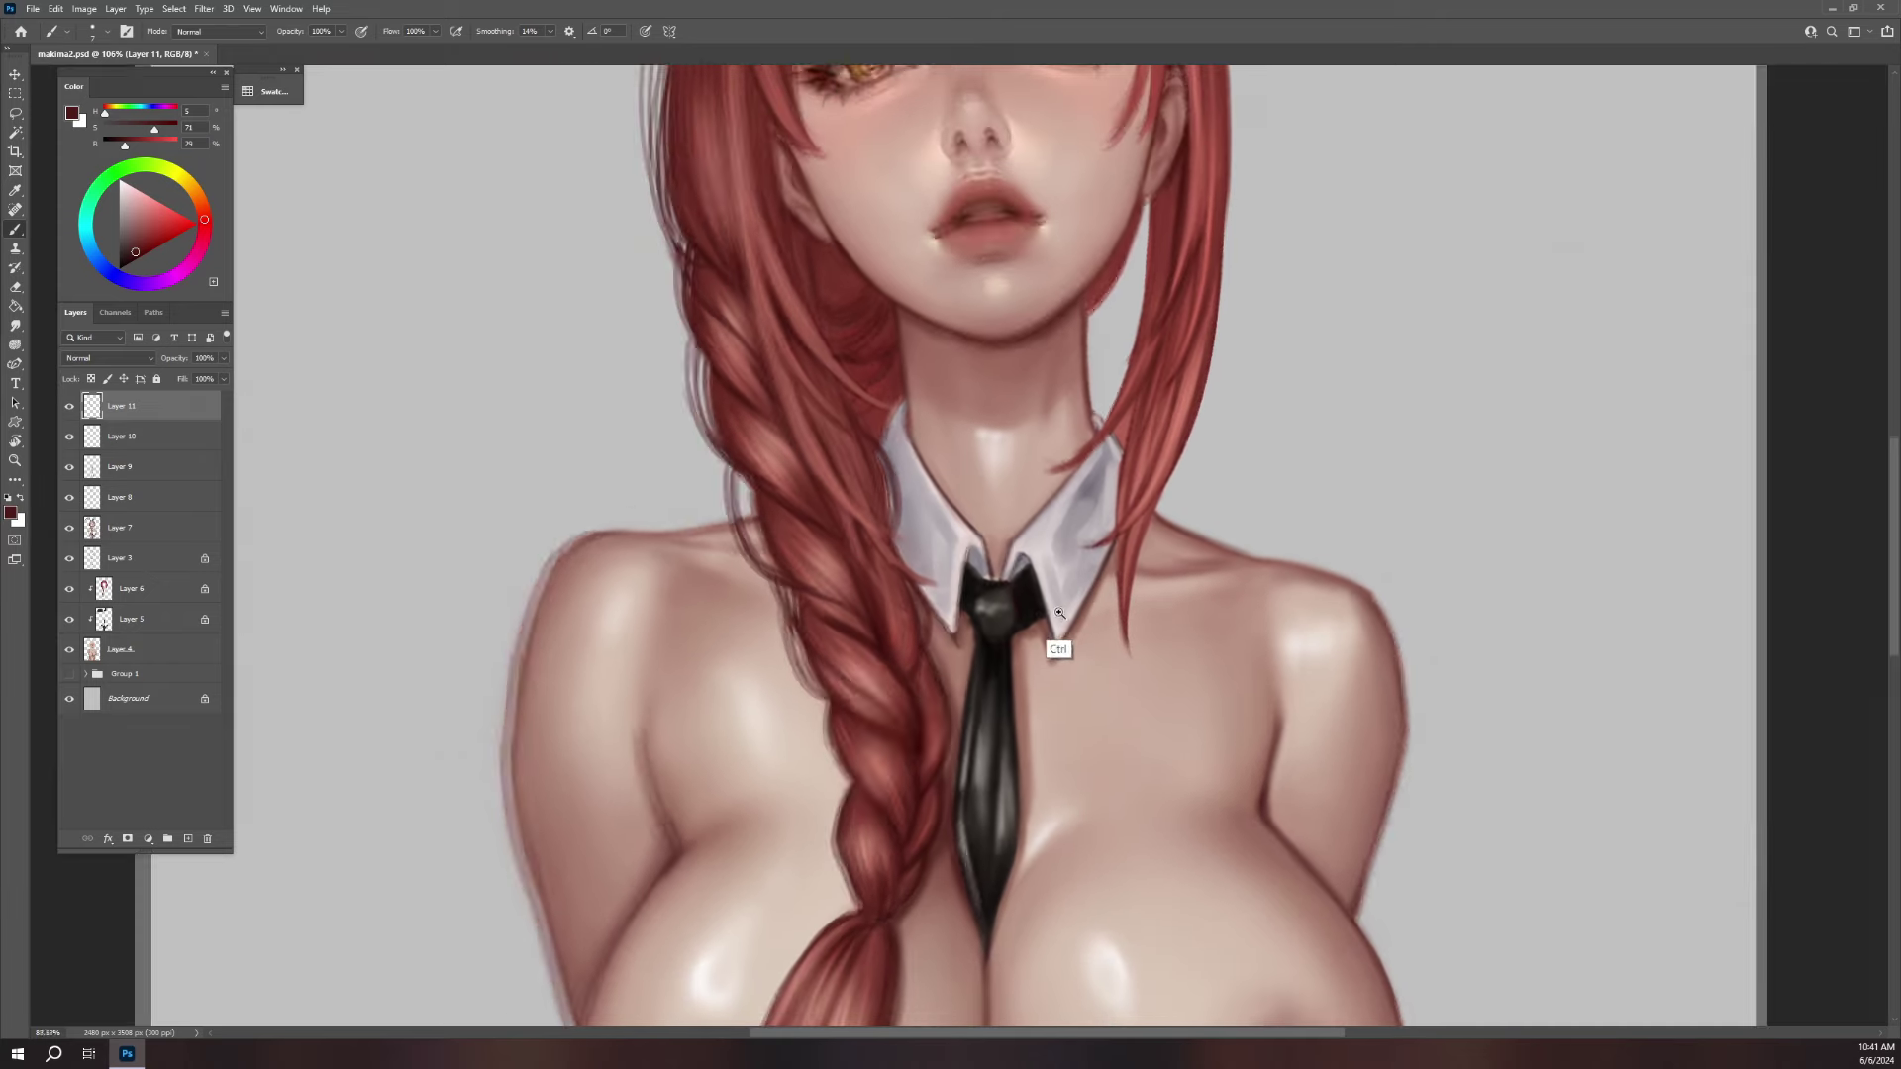
key(e)
mouse_move(762, 572)
mouse_down()
mouse_move(698, 465)
mouse_move(844, 649)
mouse_up()
key(b)
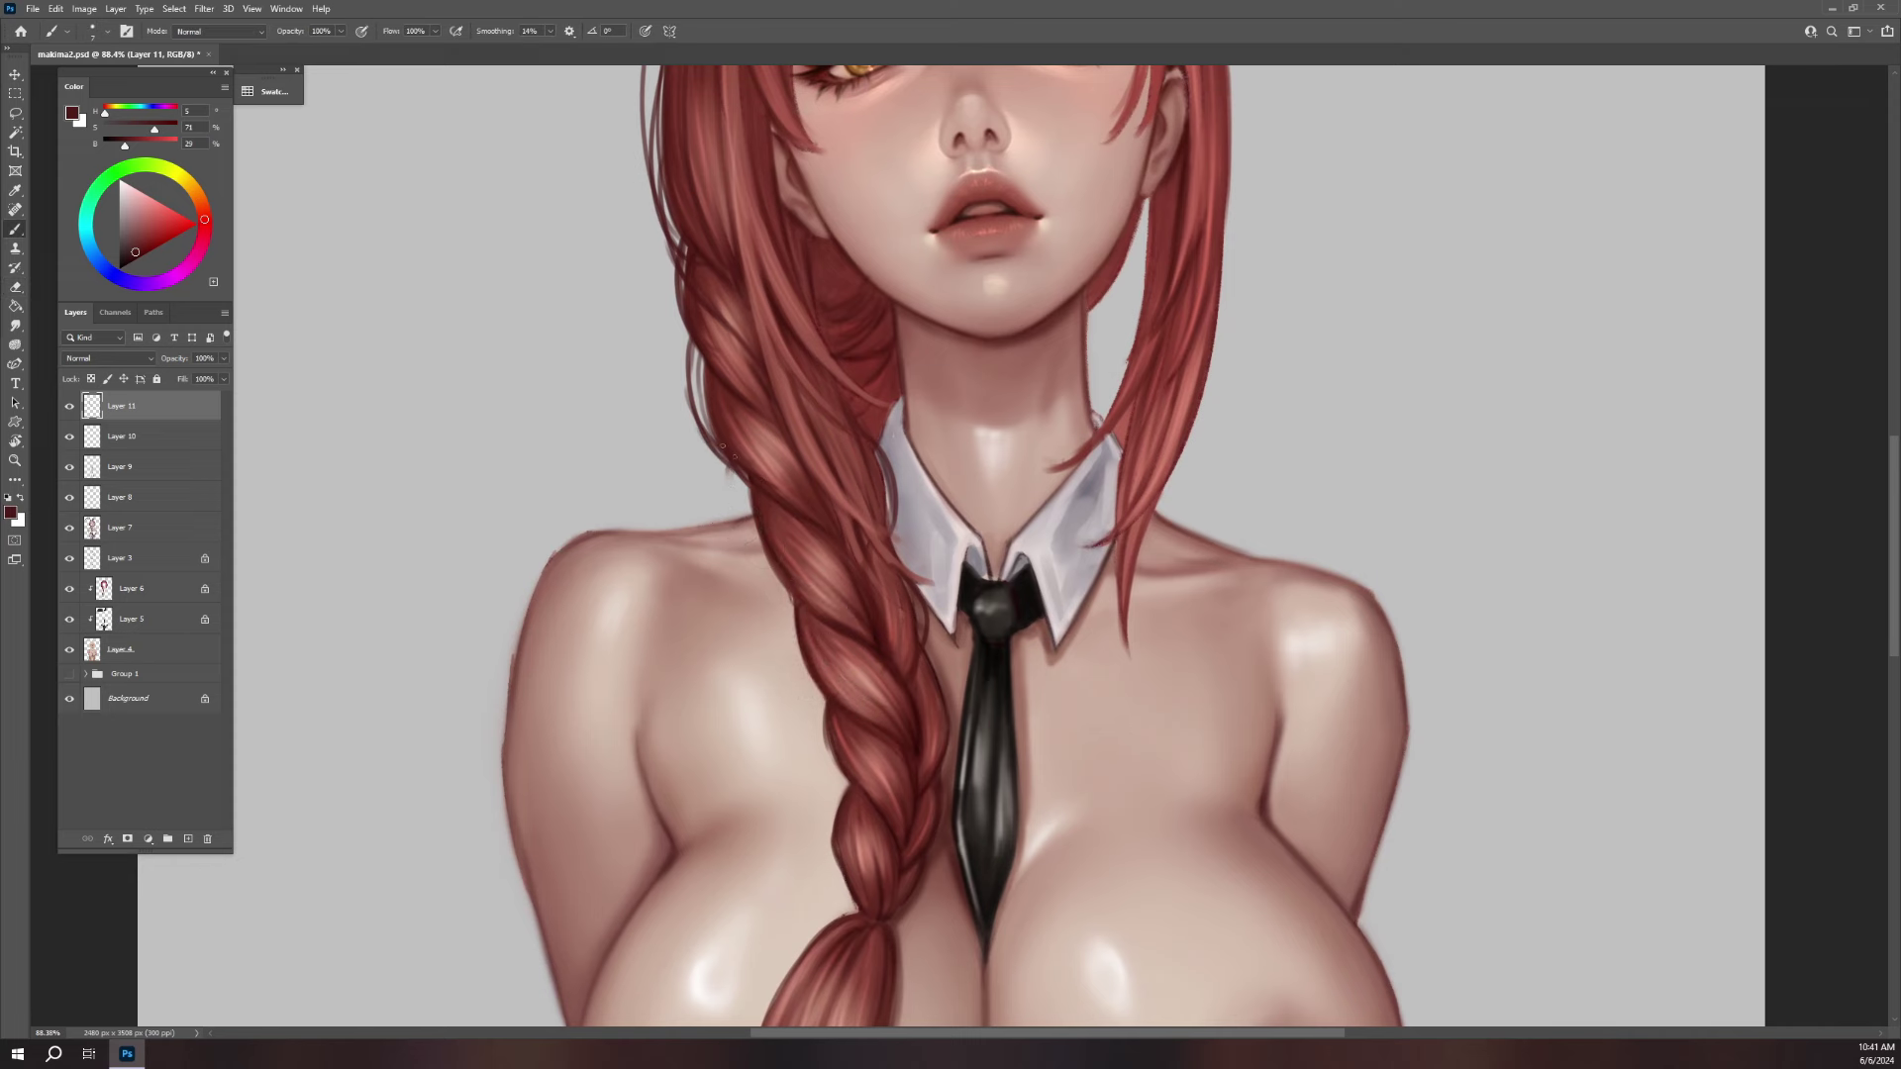
- Paint short dark strands and a curved strand along the braid's left edge
mouse_move(757, 503)
mouse_down()
mouse_move(715, 452)
mouse_move(763, 549)
mouse_up()
drag(718, 459, 729, 489)
drag(789, 579, 794, 644)
drag(789, 577, 786, 619)
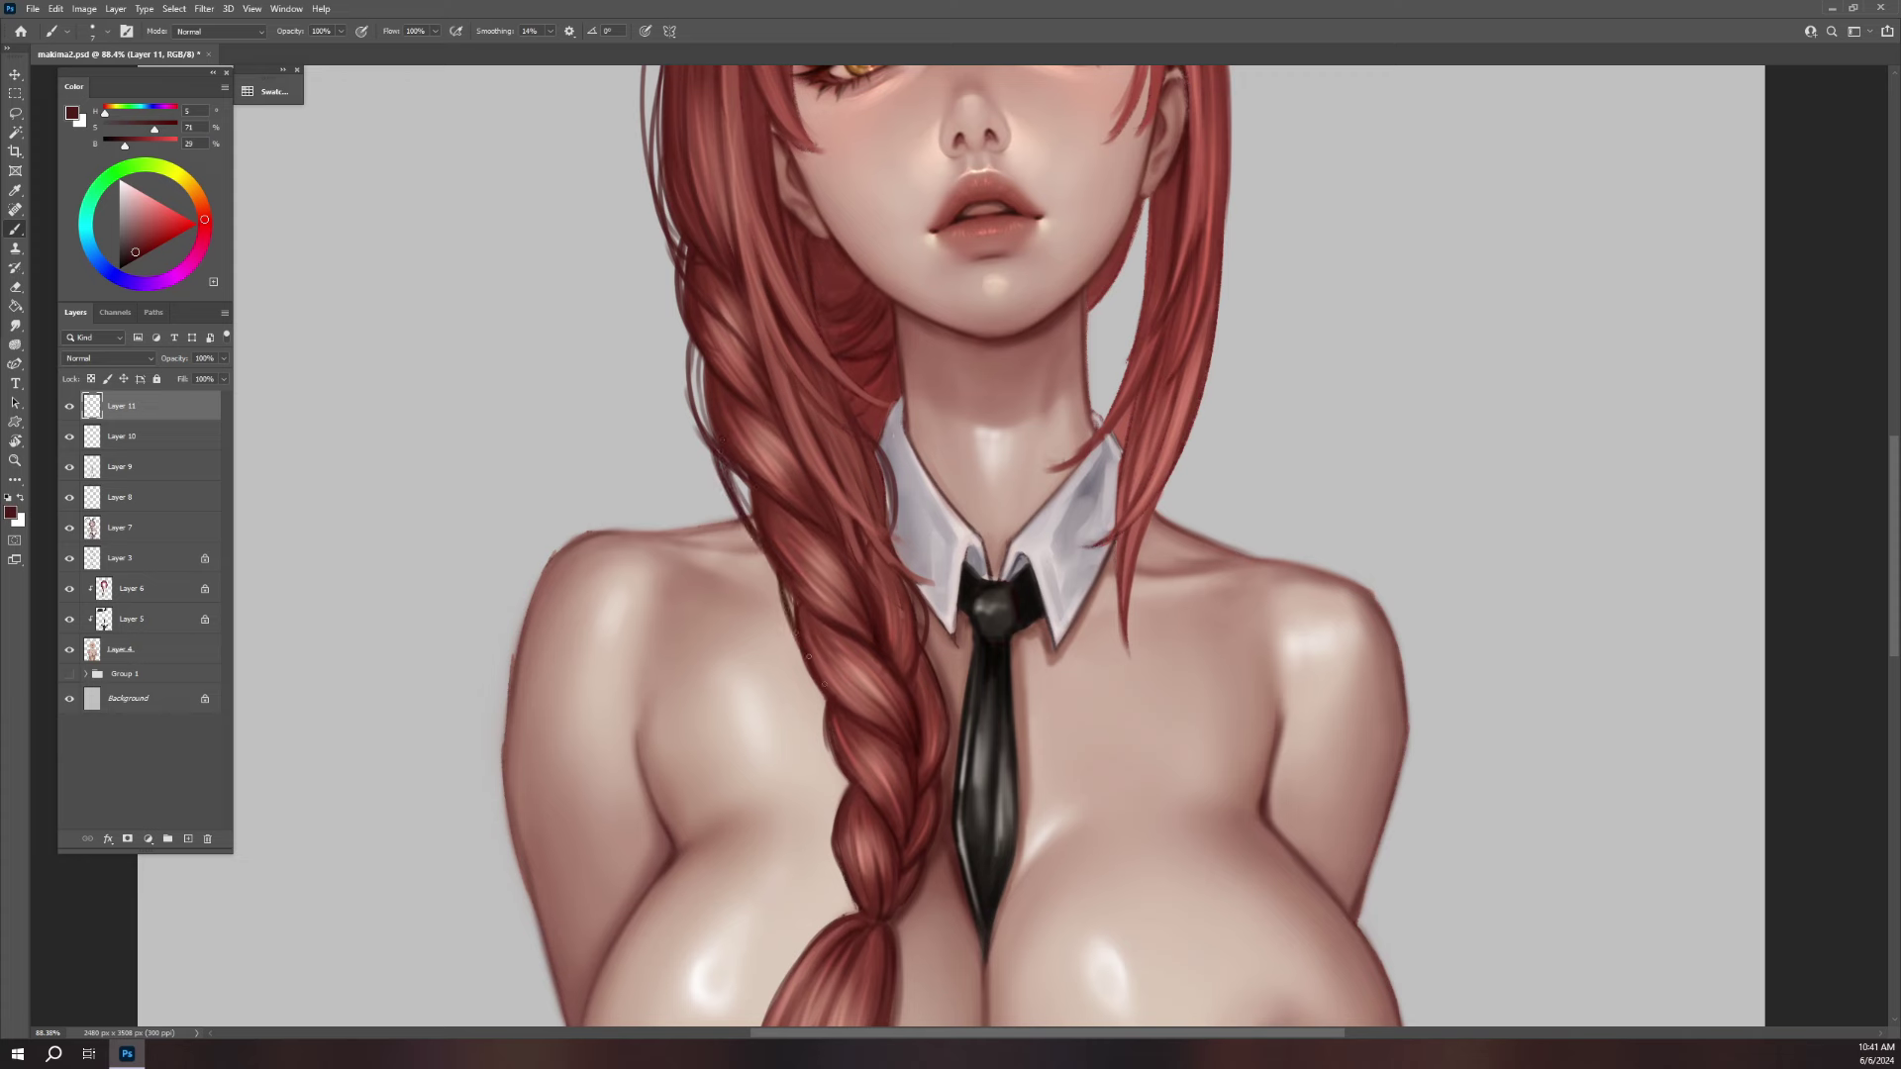
drag(837, 694, 841, 794)
- Darken the braid's right edge beside the tie and its left edge
mouse_move(930, 655)
mouse_down()
mouse_move(960, 721)
mouse_move(1007, 526)
mouse_up()
drag(850, 589, 837, 681)
mouse_move(853, 577)
mouse_down()
mouse_move(857, 681)
mouse_move(800, 750)
mouse_up()
- Paint loose strands flaring and curving down from the braid tie
drag(858, 688, 798, 756)
mouse_move(999, 690)
mouse_down()
mouse_move(952, 502)
mouse_move(885, 599)
mouse_up()
mouse_move(845, 527)
mouse_down()
mouse_move(877, 572)
mouse_move(876, 775)
mouse_up()
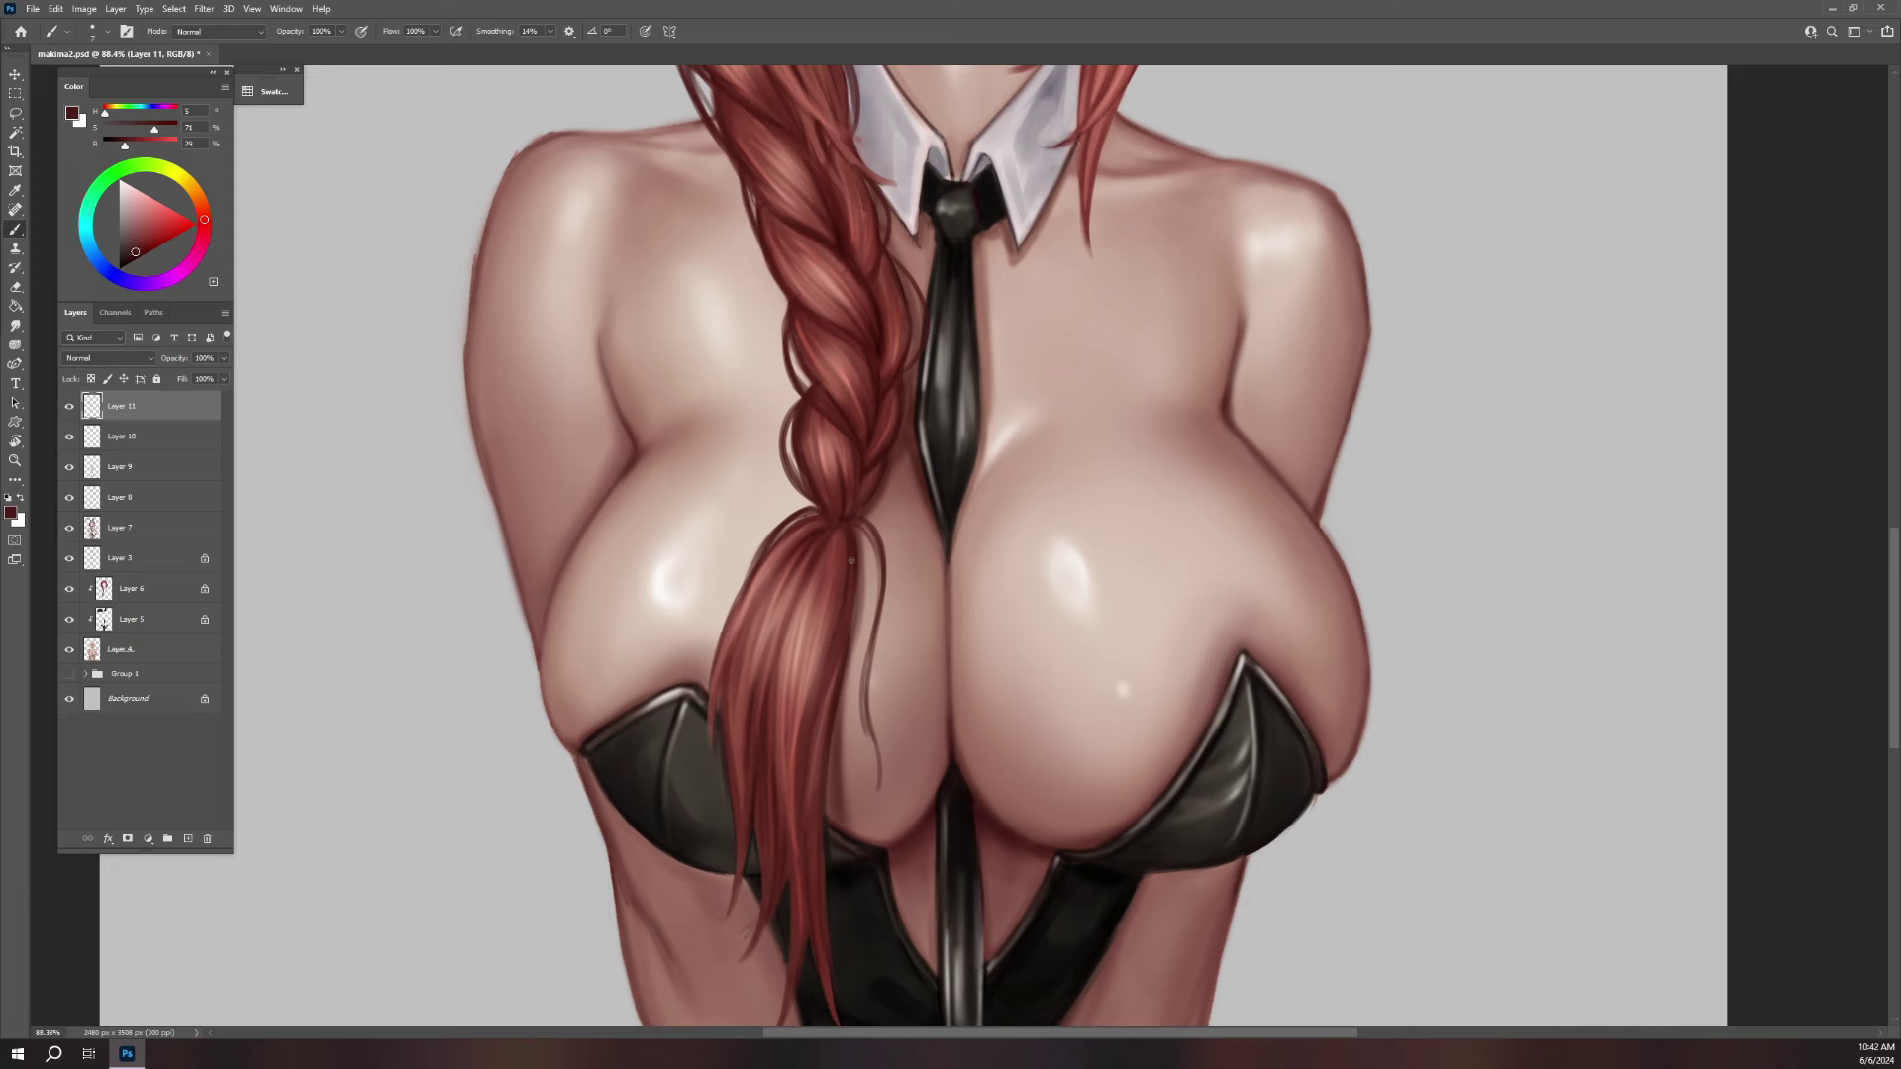
- Paint faint thin strands down the ponytail and along its edge
drag(843, 551, 783, 790)
drag(831, 609, 792, 726)
drag(820, 629, 785, 795)
drag(798, 714, 785, 844)
drag(824, 629, 806, 711)
drag(882, 543, 885, 707)
drag(876, 633, 853, 778)
drag(878, 627, 879, 832)
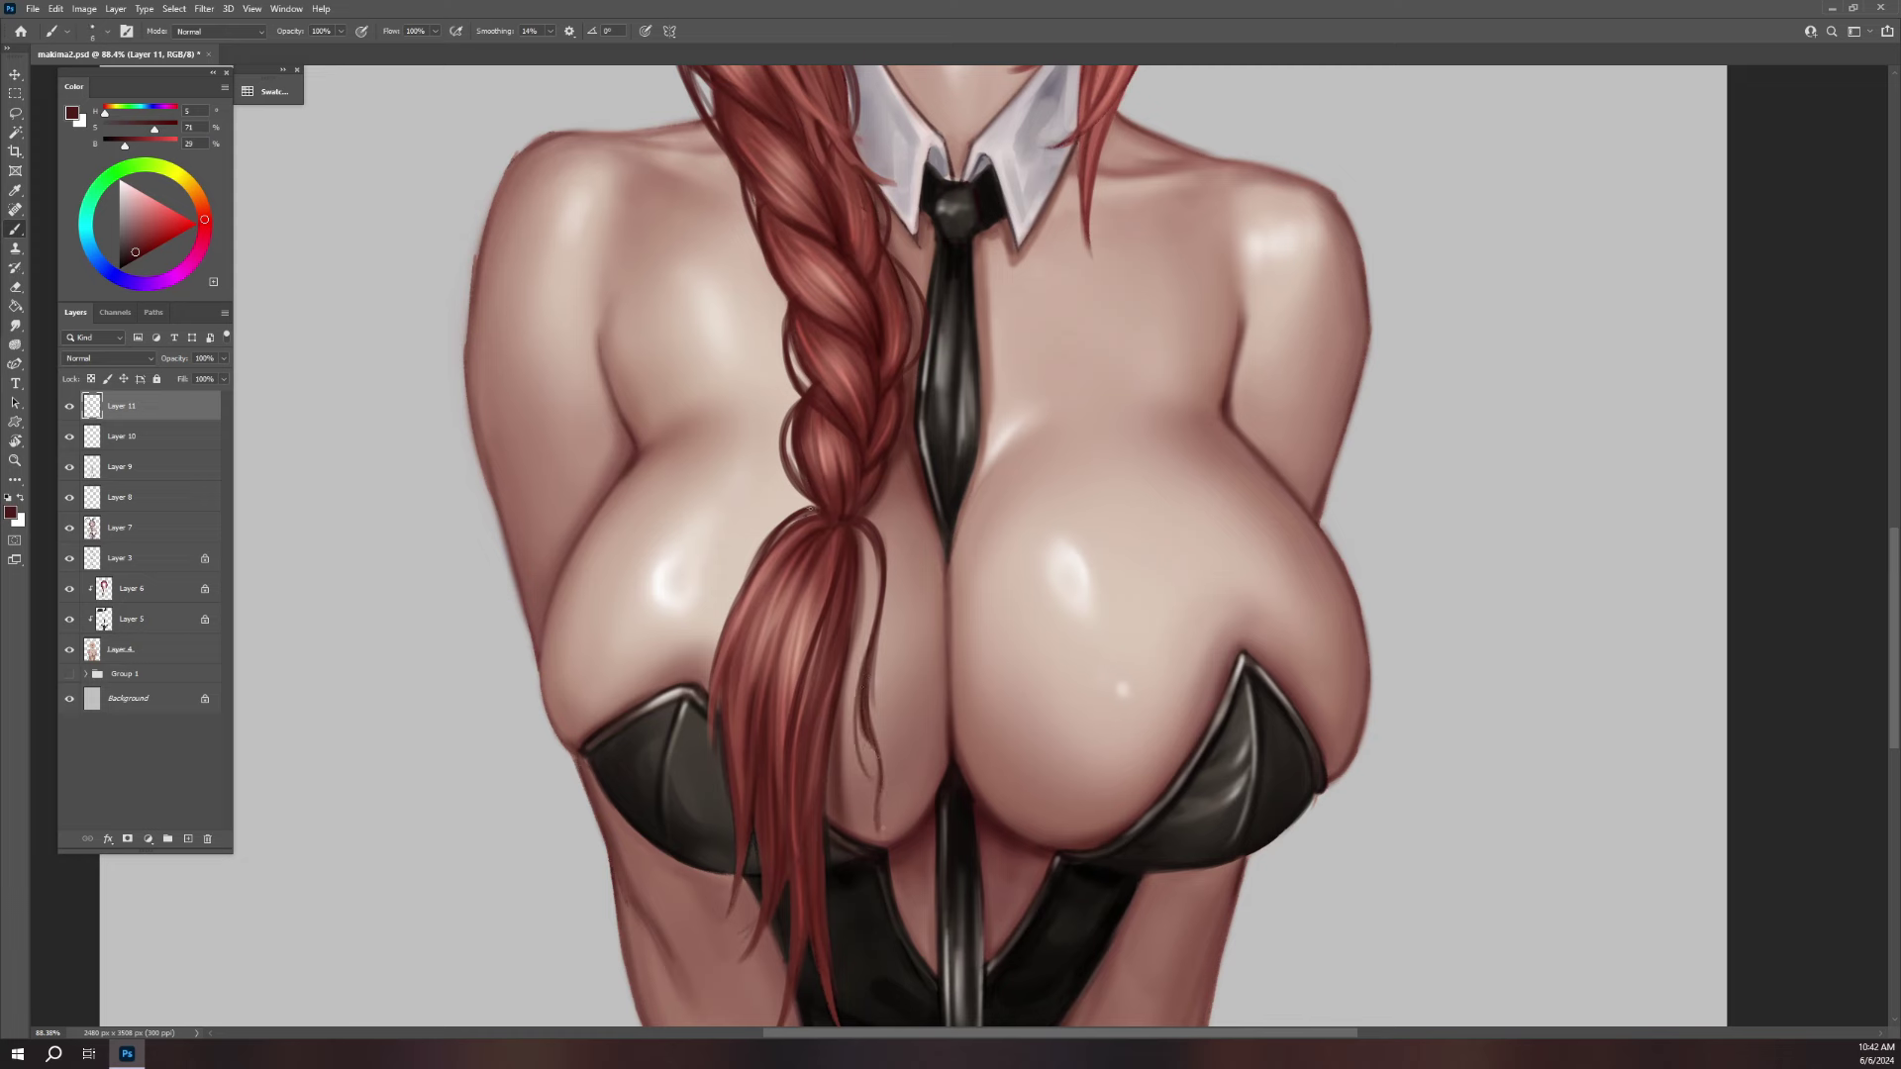
- Add a long loose strand curving down-left off the braid's lower left
drag(791, 465, 716, 599)
drag(789, 482, 676, 655)
scroll(1031, 624, up, 5)
- Paint thin strands over the shoulder and along the braid's left edge
mouse_move(717, 398)
mouse_down()
mouse_move(691, 495)
mouse_move(743, 602)
mouse_up()
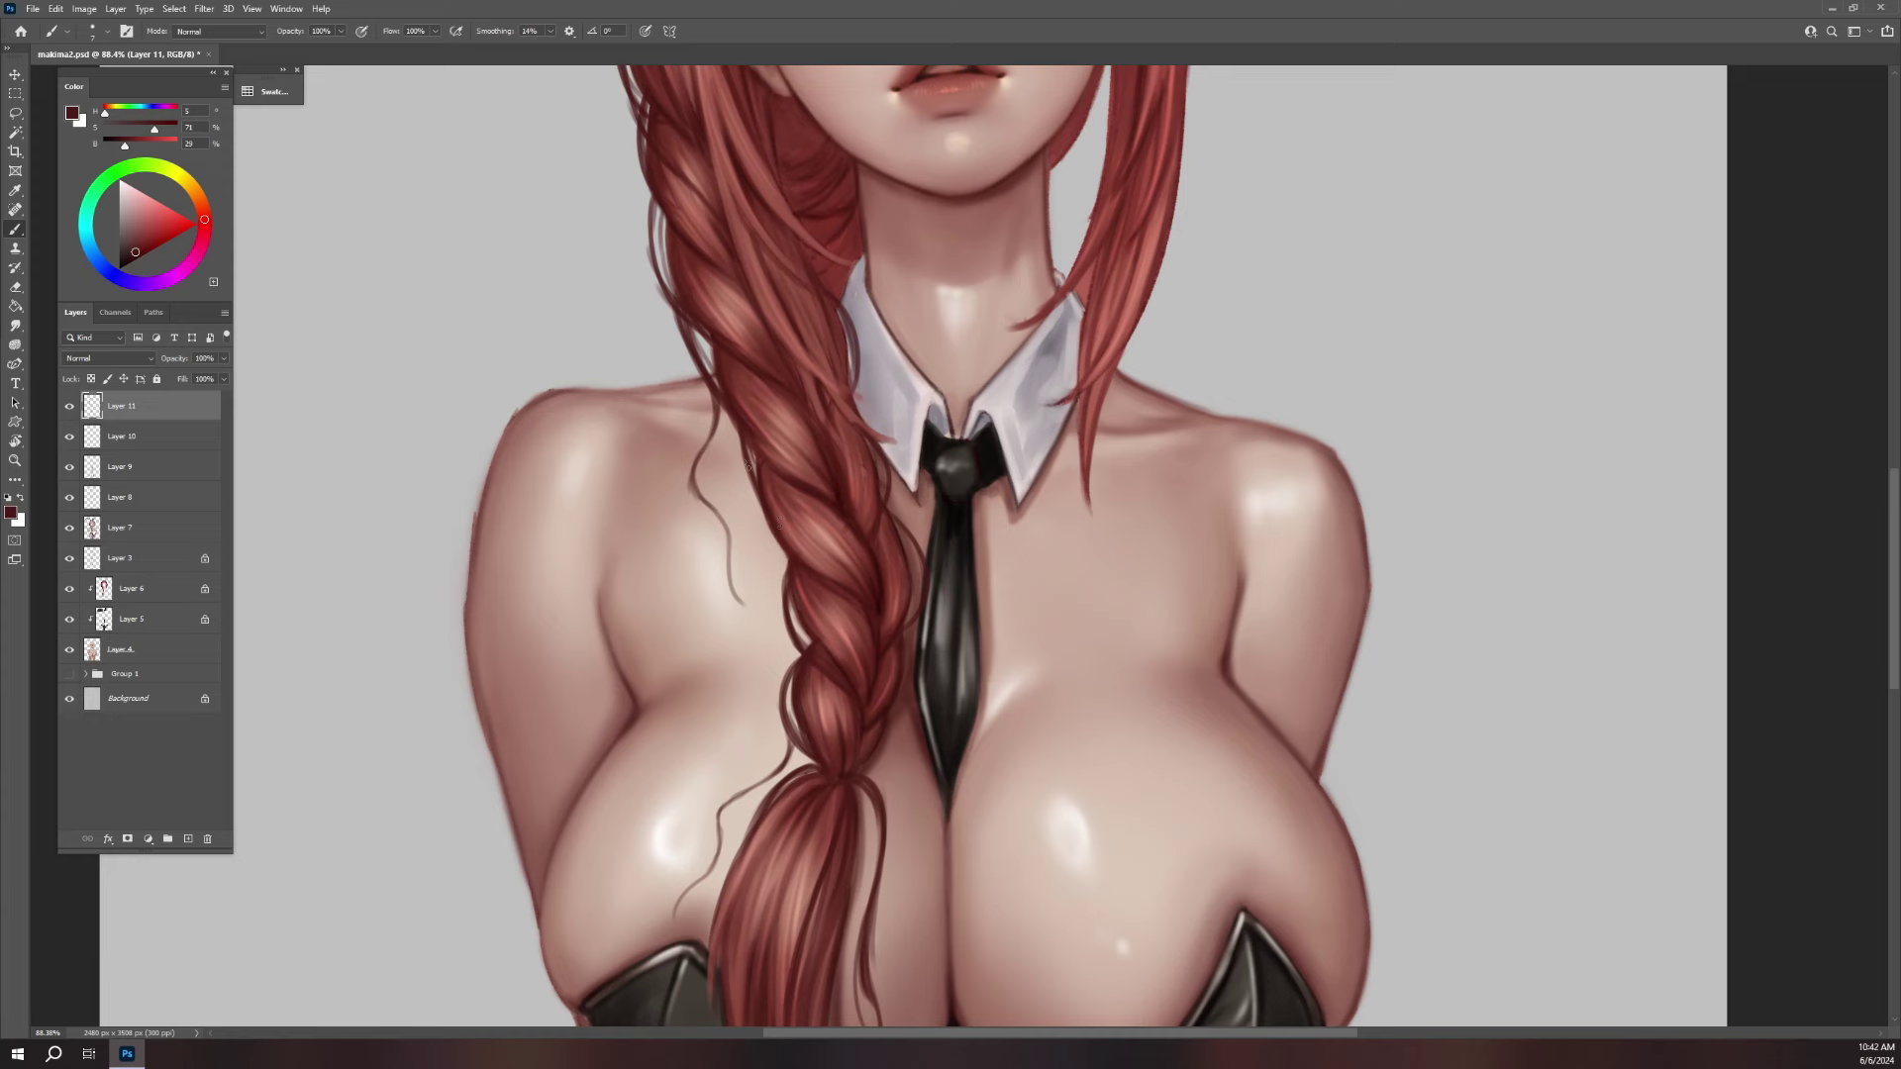
mouse_move(751, 471)
mouse_down()
mouse_move(763, 527)
mouse_move(800, 565)
mouse_move(768, 543)
mouse_move(777, 650)
mouse_up()
drag(1206, 436, 1009, 565)
- Darken and extend strands down the right hair lock over the collar edge
mouse_move(989, 456)
mouse_down()
mouse_move(948, 582)
mouse_move(934, 777)
mouse_up()
drag(931, 705, 972, 843)
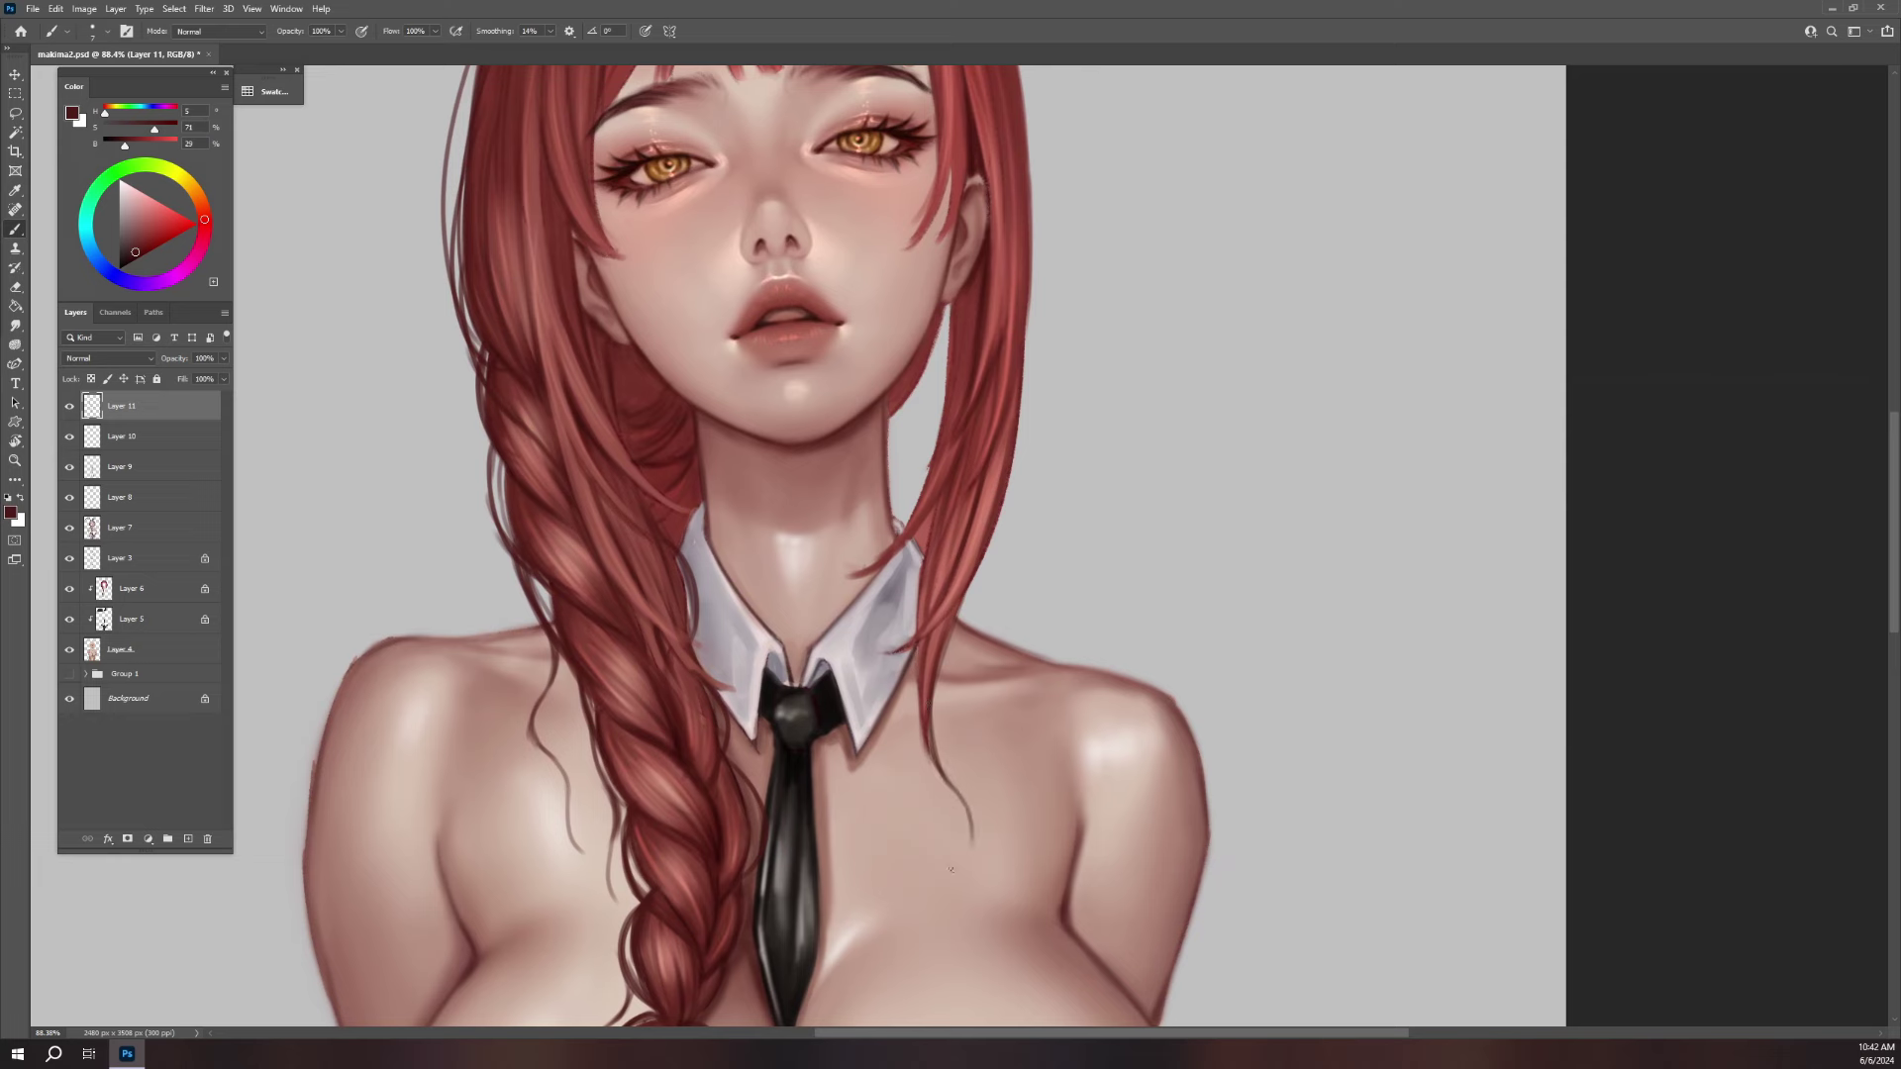
drag(940, 555, 912, 812)
drag(921, 647, 912, 749)
- Add thin strands along the right hair lock flowing onto the shoulder
mouse_move(940, 510)
mouse_down()
mouse_move(913, 635)
mouse_move(957, 552)
mouse_up()
drag(958, 548, 925, 620)
drag(921, 628, 899, 643)
drag(975, 557, 917, 652)
drag(969, 584, 935, 749)
mouse_move(955, 683)
mouse_down()
mouse_move(948, 748)
mouse_move(980, 827)
mouse_move(947, 879)
mouse_up()
- Add thin strands at the right lock's end and to the loose wisp by the braid
drag(1063, 639, 1061, 432)
drag(966, 639, 916, 703)
drag(964, 594, 971, 624)
drag(559, 452, 525, 531)
- Darken the right hair lock and lengthen the strand beside the right cheek
scroll(1028, 447, up, 5)
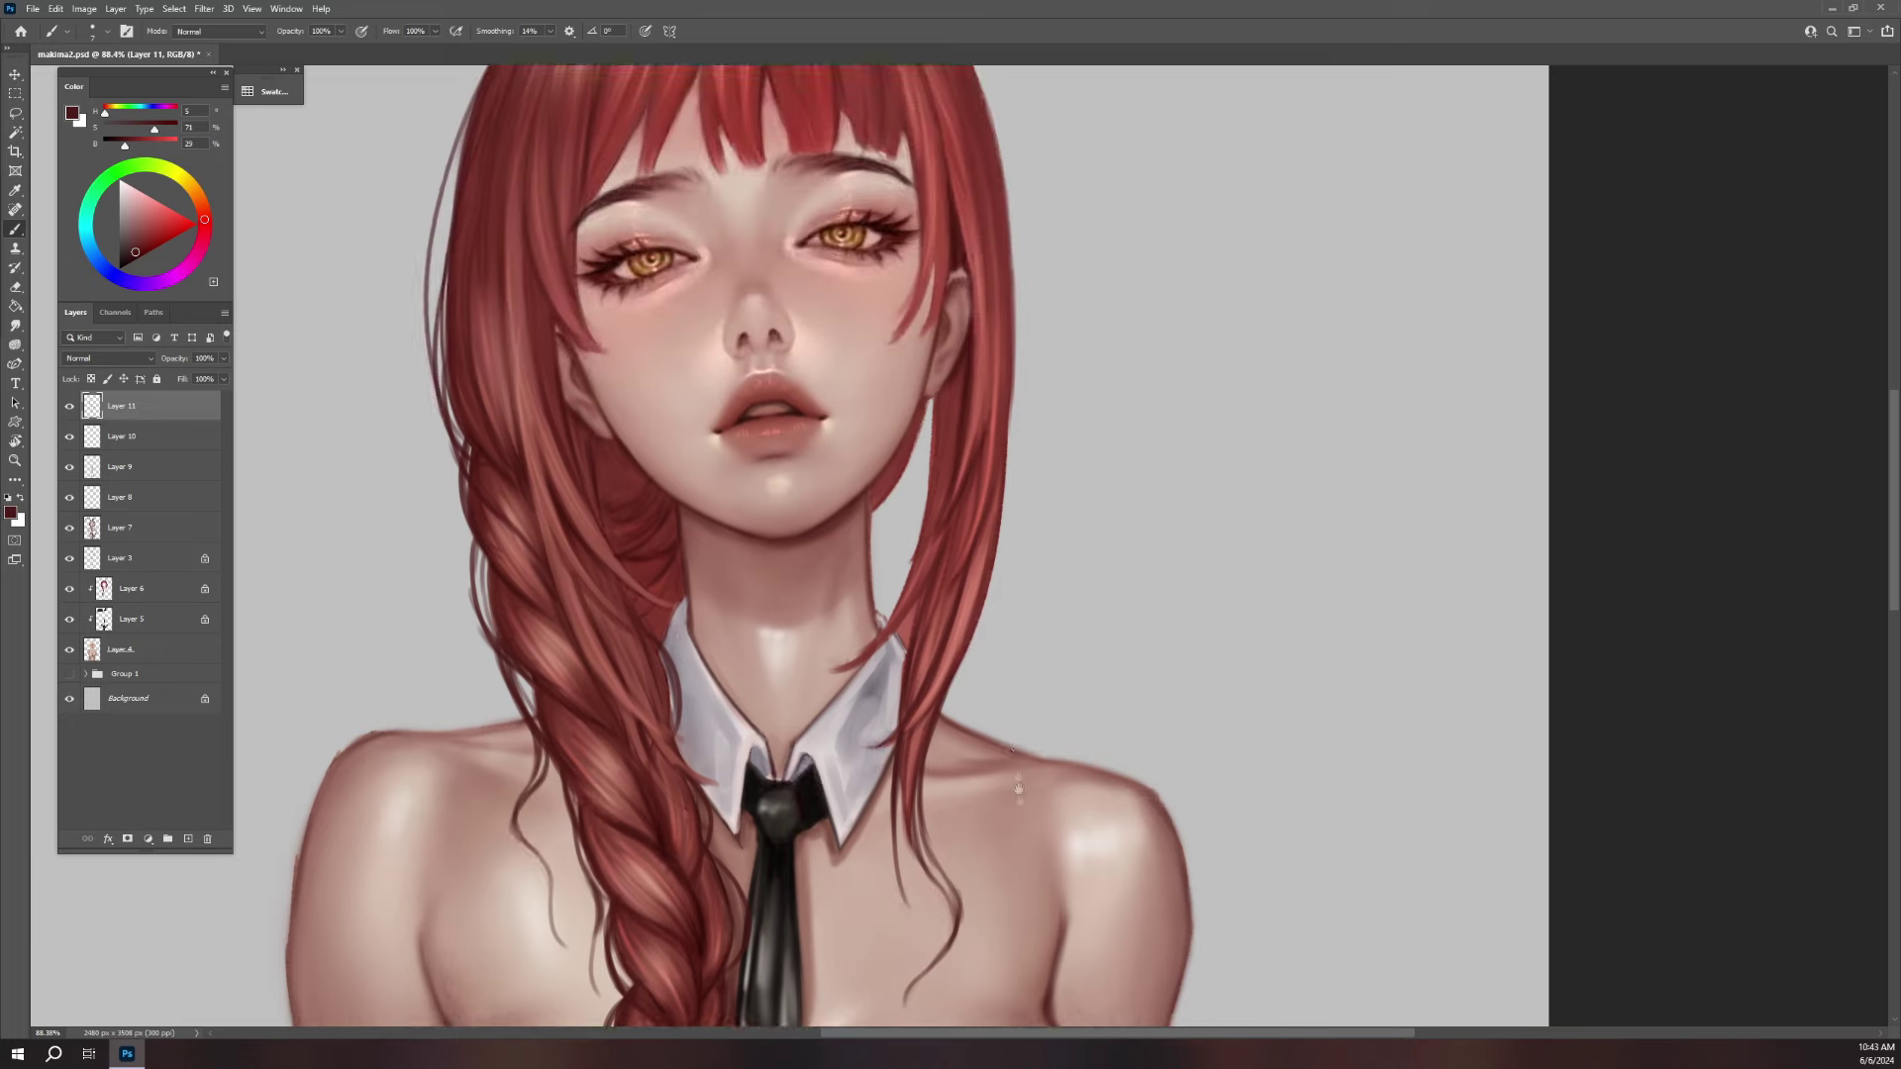
scroll(990, 446, up, 1)
scroll(961, 445, up, 1)
scroll(928, 445, up, 2)
mouse_move(928, 445)
mouse_down()
mouse_move(934, 559)
mouse_move(891, 626)
mouse_move(884, 687)
mouse_up()
drag(921, 566, 874, 712)
- Repaint the strands from the ear down the right cheek toward the jaw
mouse_move(945, 535)
mouse_down()
mouse_move(896, 684)
mouse_move(901, 665)
mouse_up()
drag(949, 556, 878, 737)
key(e)
mouse_move(896, 561)
mouse_down()
mouse_move(896, 721)
mouse_move(896, 693)
mouse_up()
mouse_move(965, 529)
mouse_down()
mouse_move(946, 510)
mouse_move(931, 538)
mouse_move(887, 697)
mouse_up()
key(b)
drag(922, 560, 892, 683)
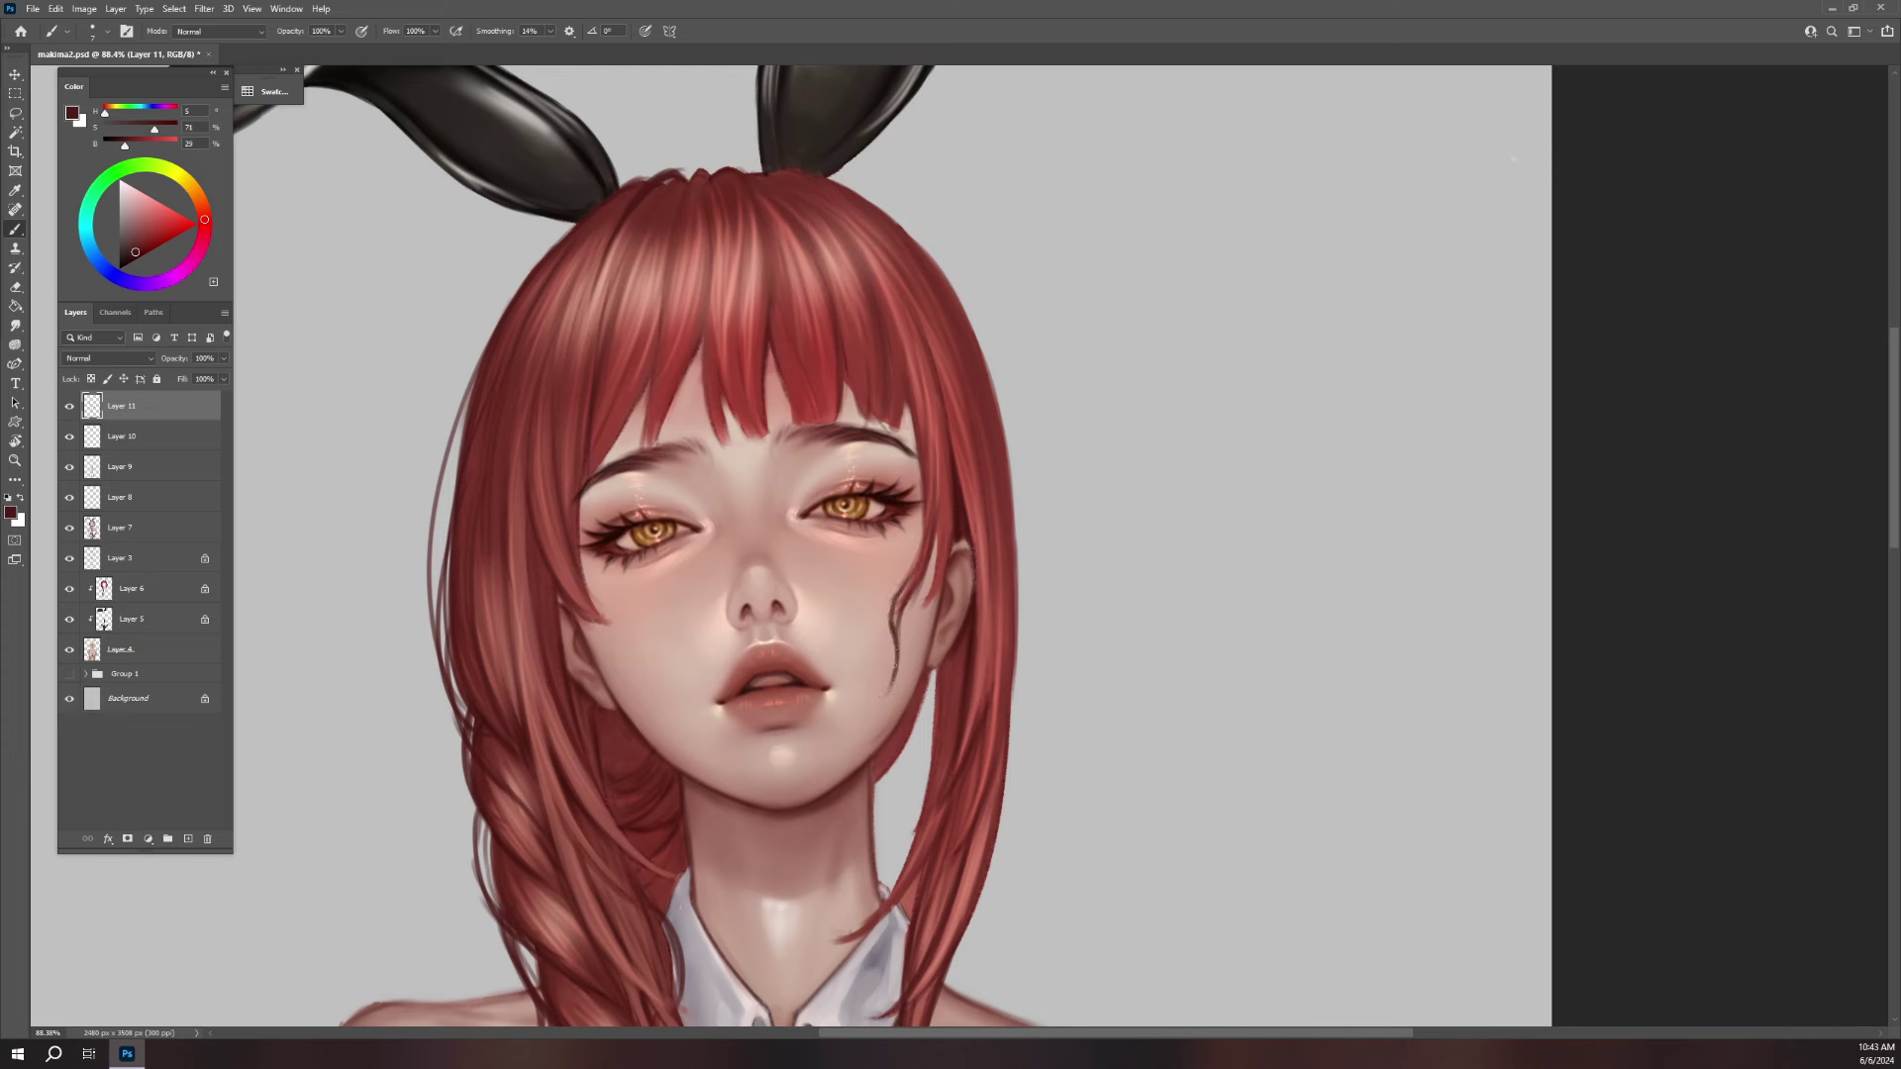
- Paint dark strands down the centre bangs and over the left cheek past the jaw
drag(707, 337, 716, 439)
drag(580, 578, 661, 734)
drag(612, 660, 663, 731)
drag(606, 624, 661, 728)
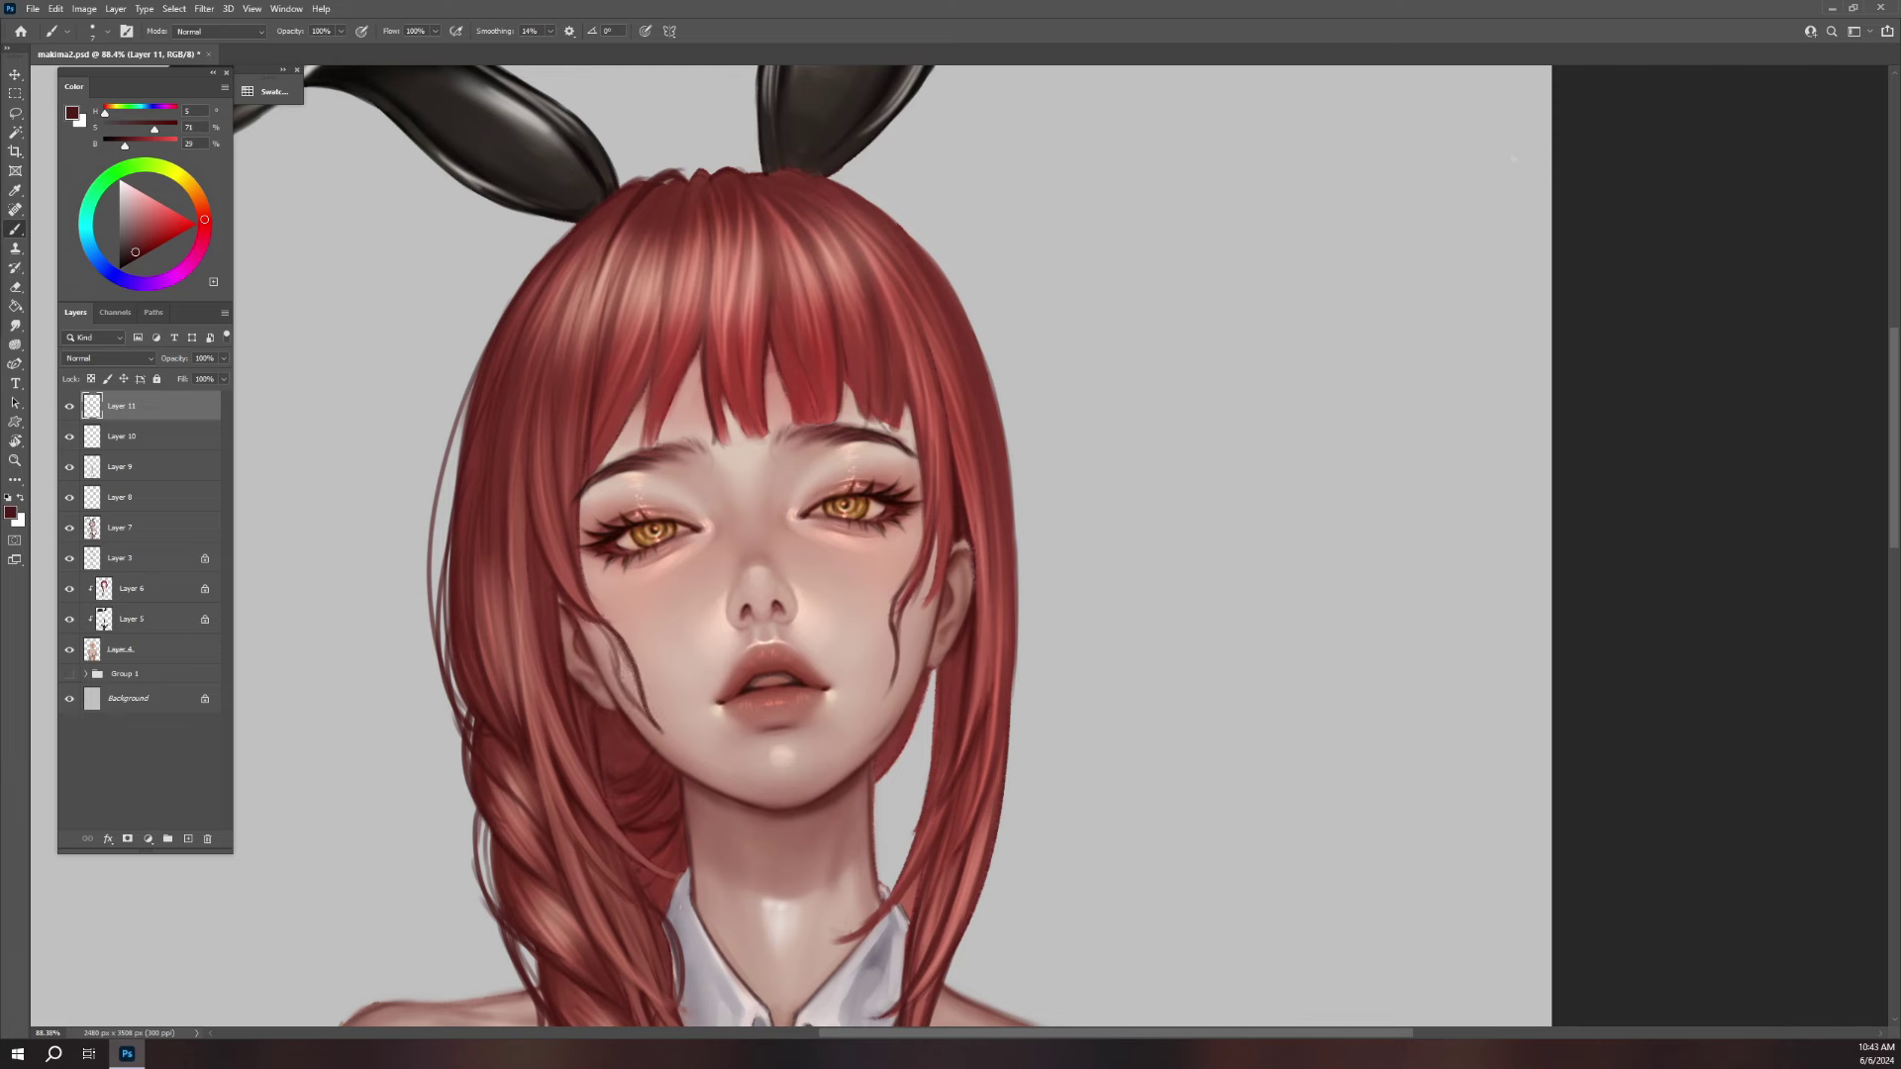
drag(586, 616, 683, 756)
- Paint thin strands down the bangs and darken the bang tips above the left eyebrow
drag(1008, 533, 1024, 696)
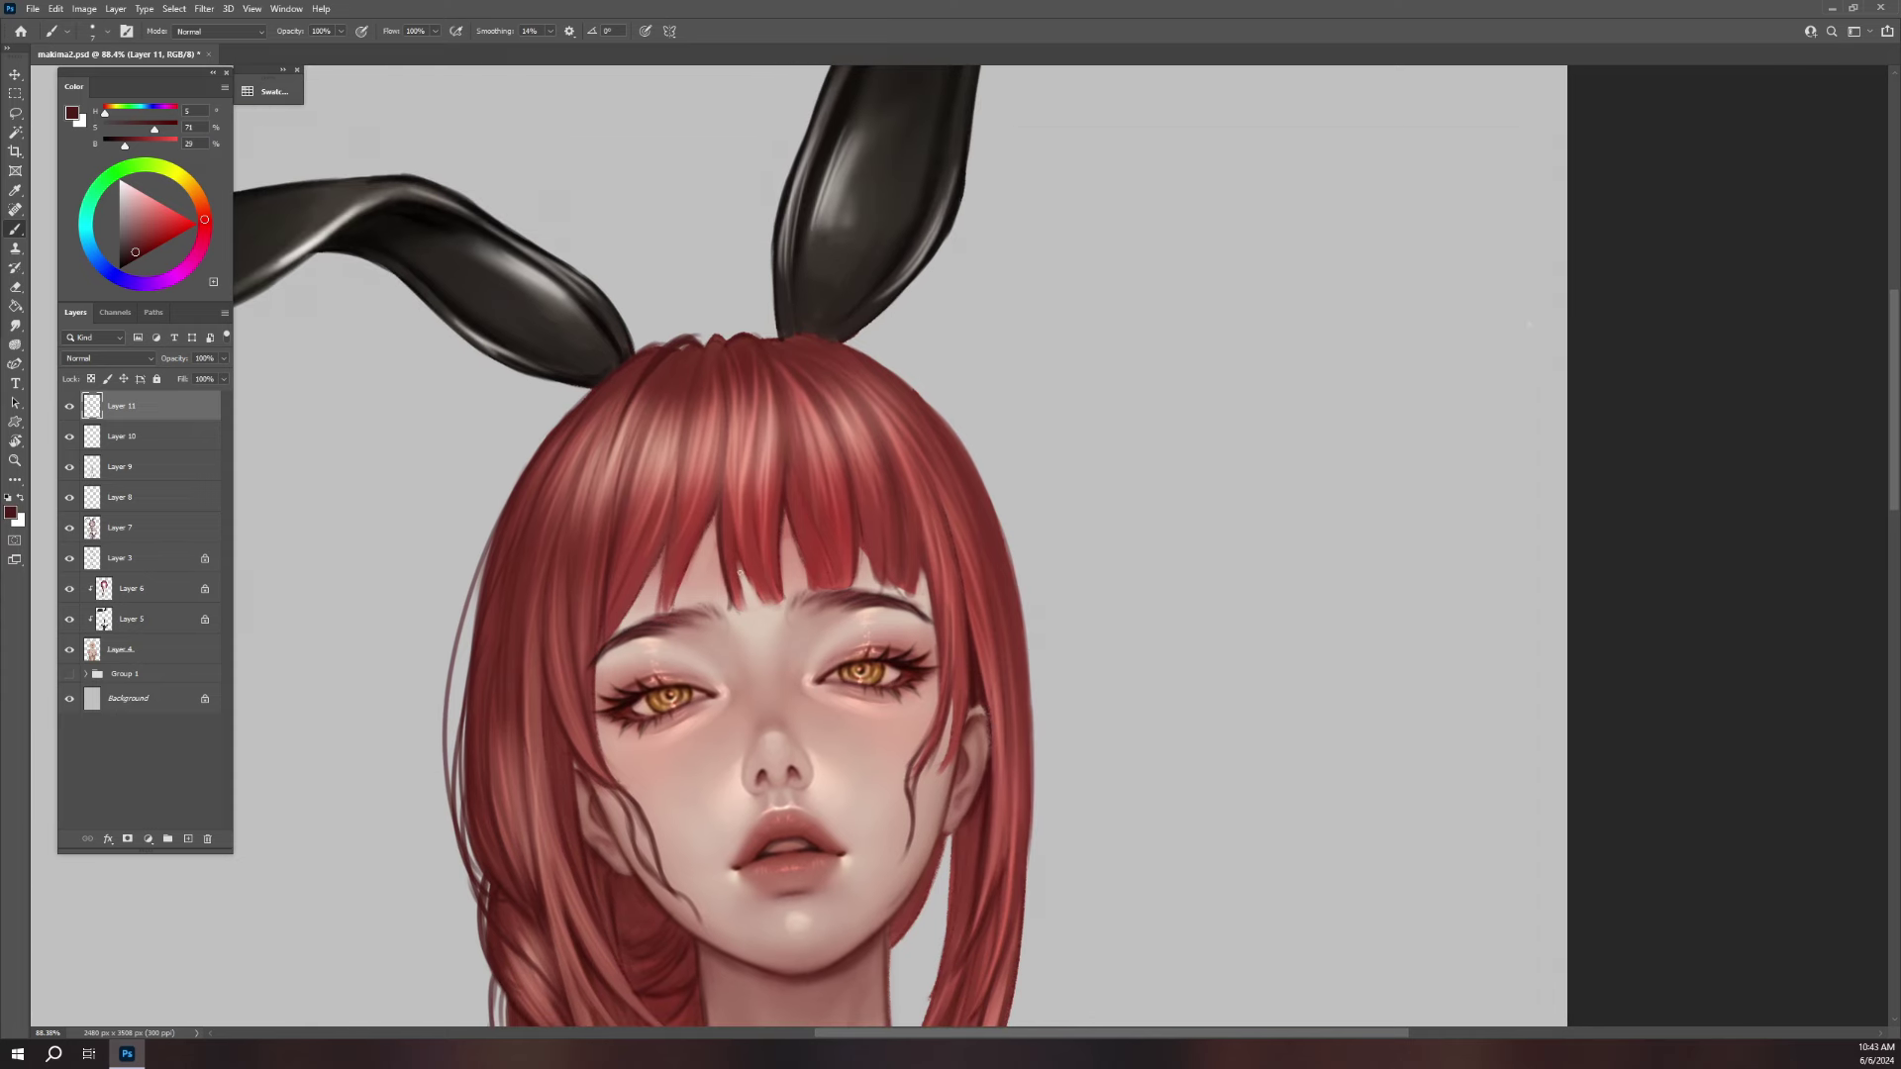
drag(733, 439, 731, 489)
drag(735, 388, 730, 484)
drag(734, 580, 755, 609)
drag(722, 416, 720, 493)
- Add fine strand detail down the bangs
drag(677, 557, 690, 604)
drag(718, 412, 696, 514)
drag(676, 549, 689, 606)
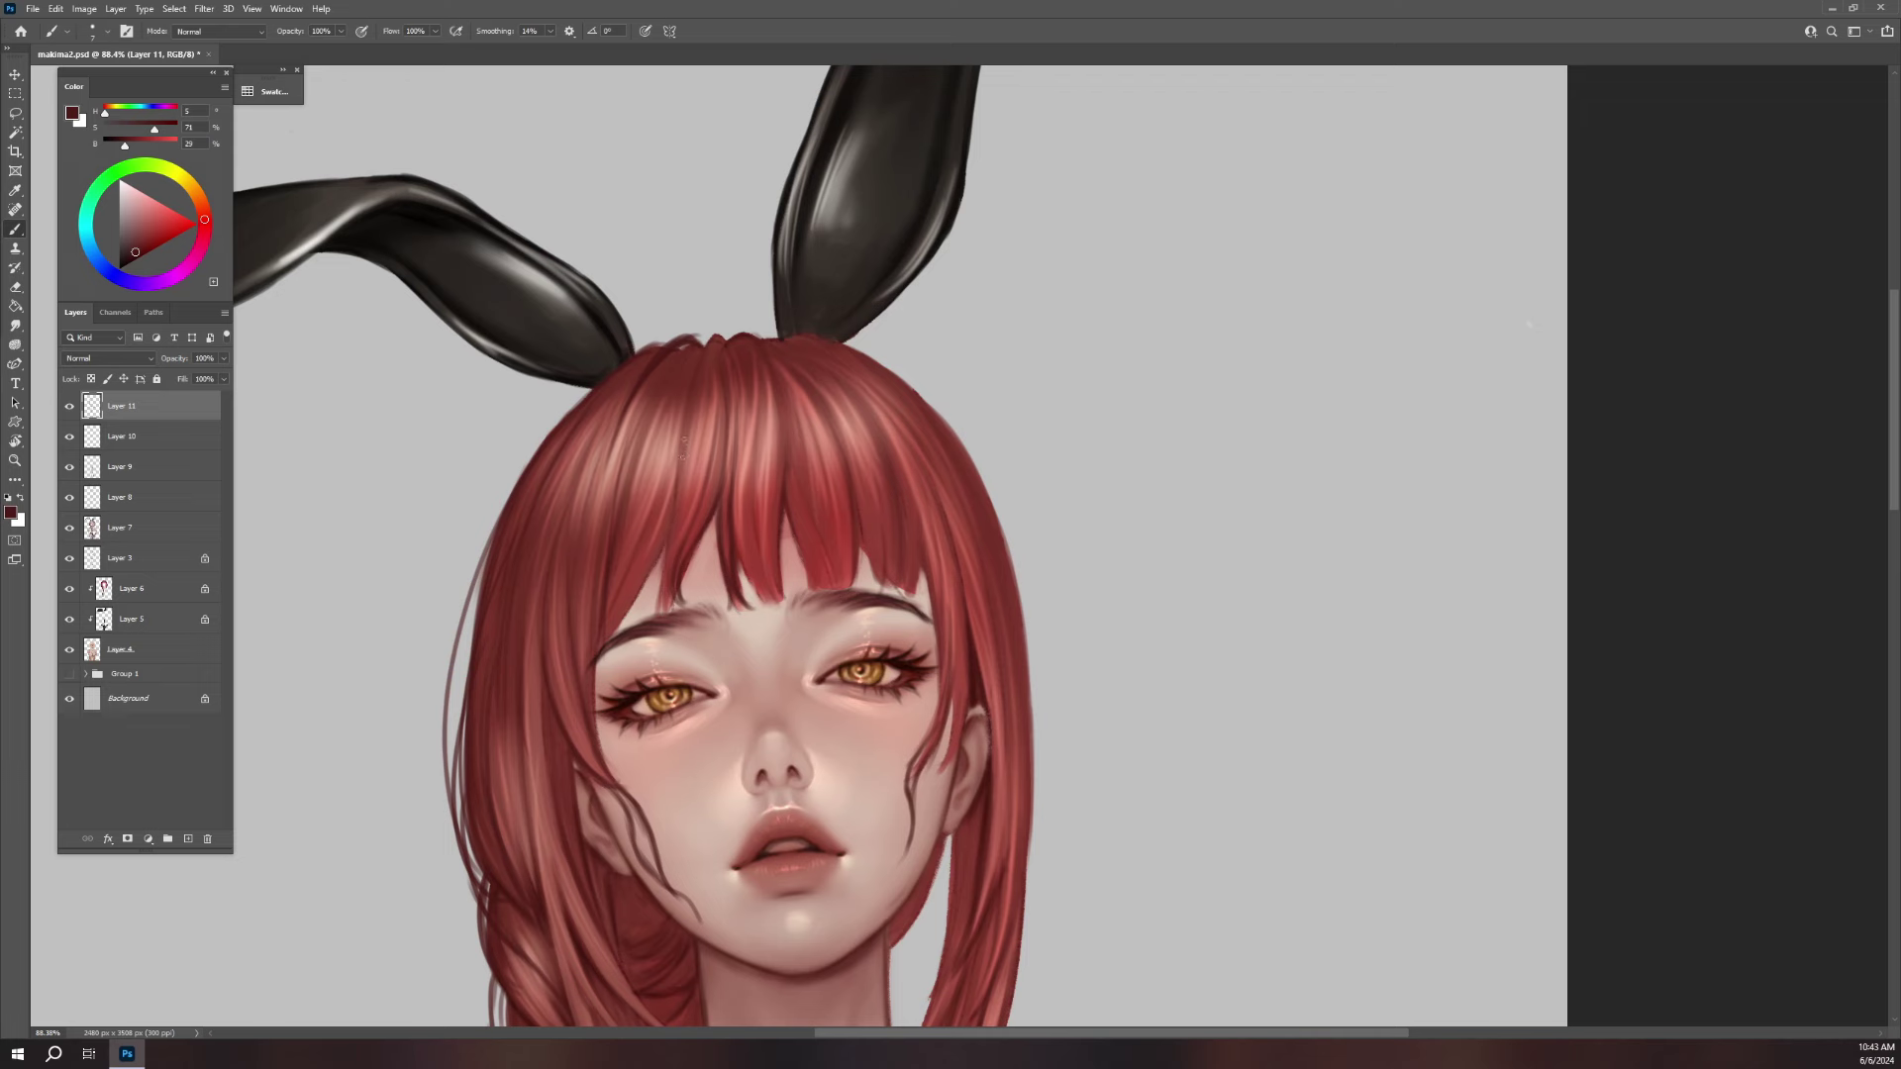
mouse_move(683, 443)
mouse_down()
mouse_move(684, 609)
mouse_move(713, 518)
mouse_up()
mouse_move(703, 594)
mouse_down()
mouse_move(720, 503)
mouse_move(688, 604)
mouse_up()
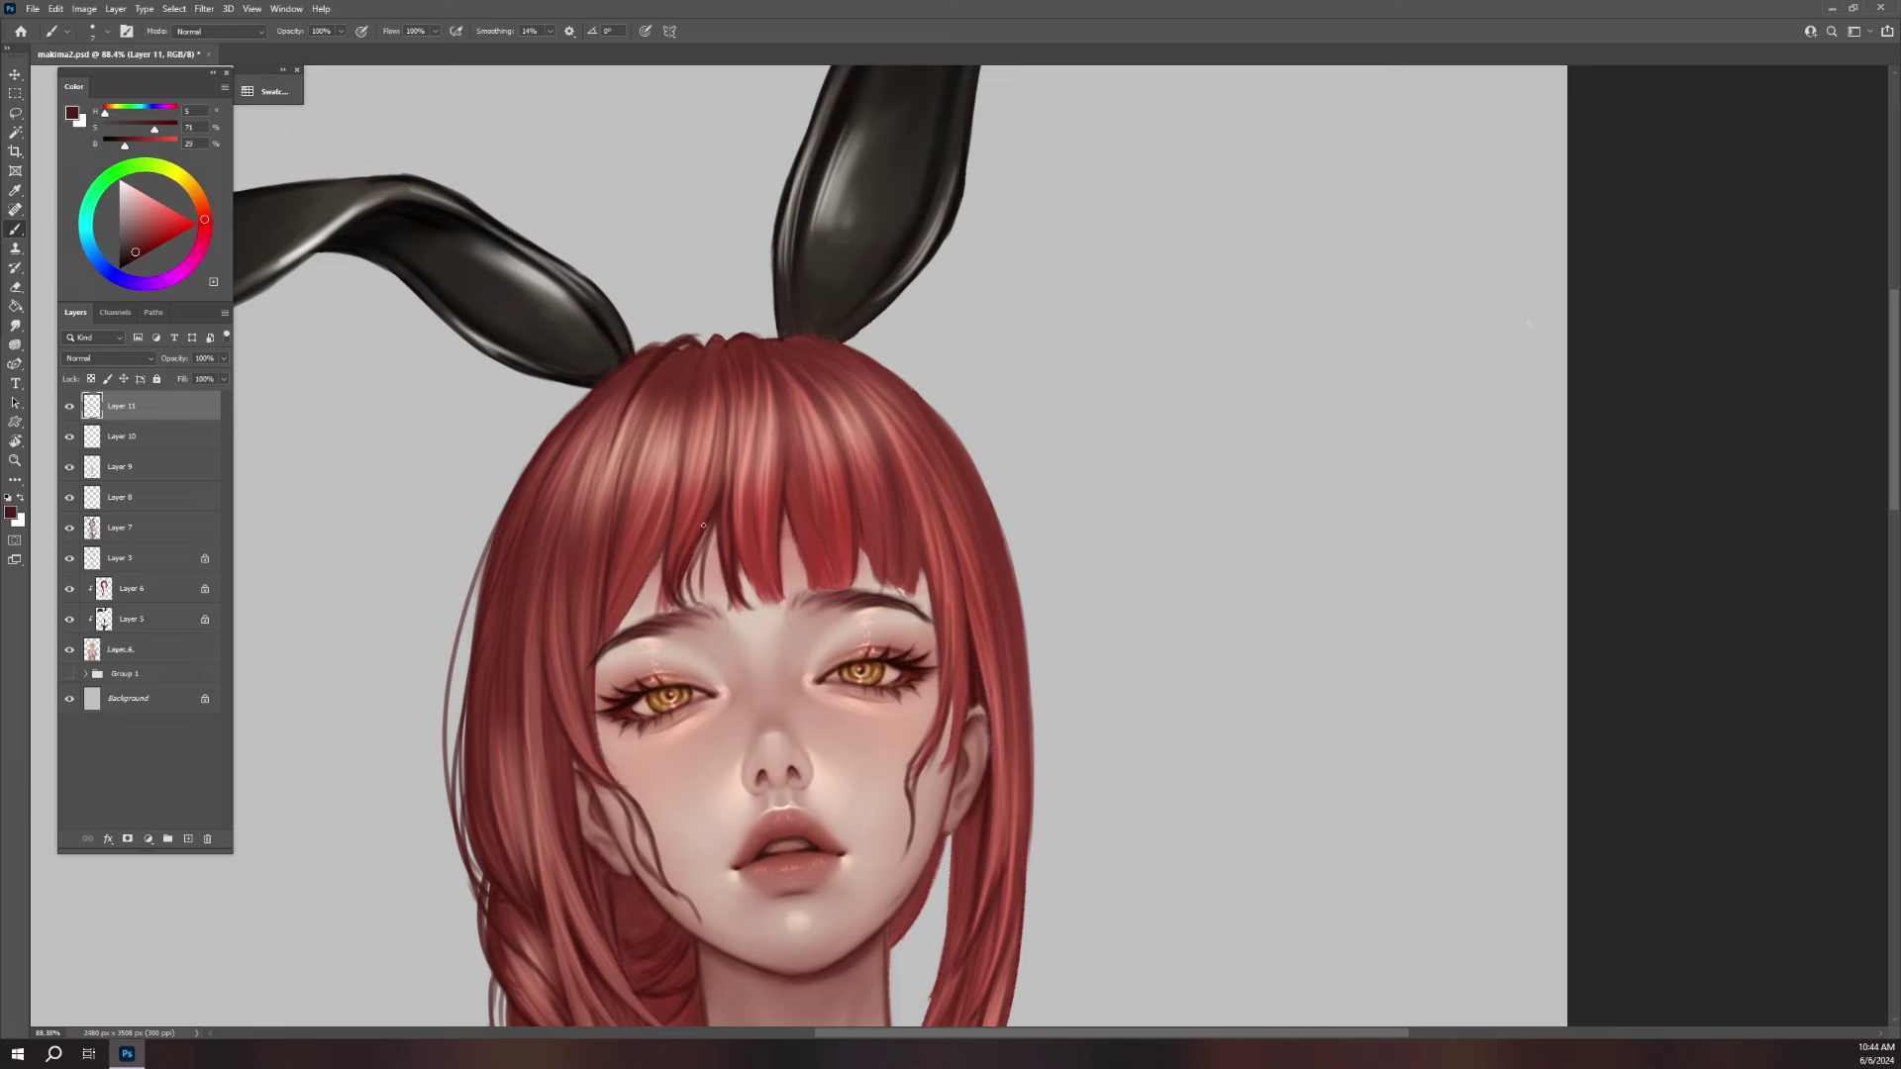
- Add faint strand strokes through the left bangs
drag(681, 447, 644, 616)
drag(666, 489, 654, 531)
mouse_move(636, 619)
mouse_down()
mouse_move(651, 524)
mouse_move(650, 547)
mouse_up()
mouse_move(611, 631)
mouse_down()
mouse_move(631, 549)
mouse_move(630, 602)
mouse_up()
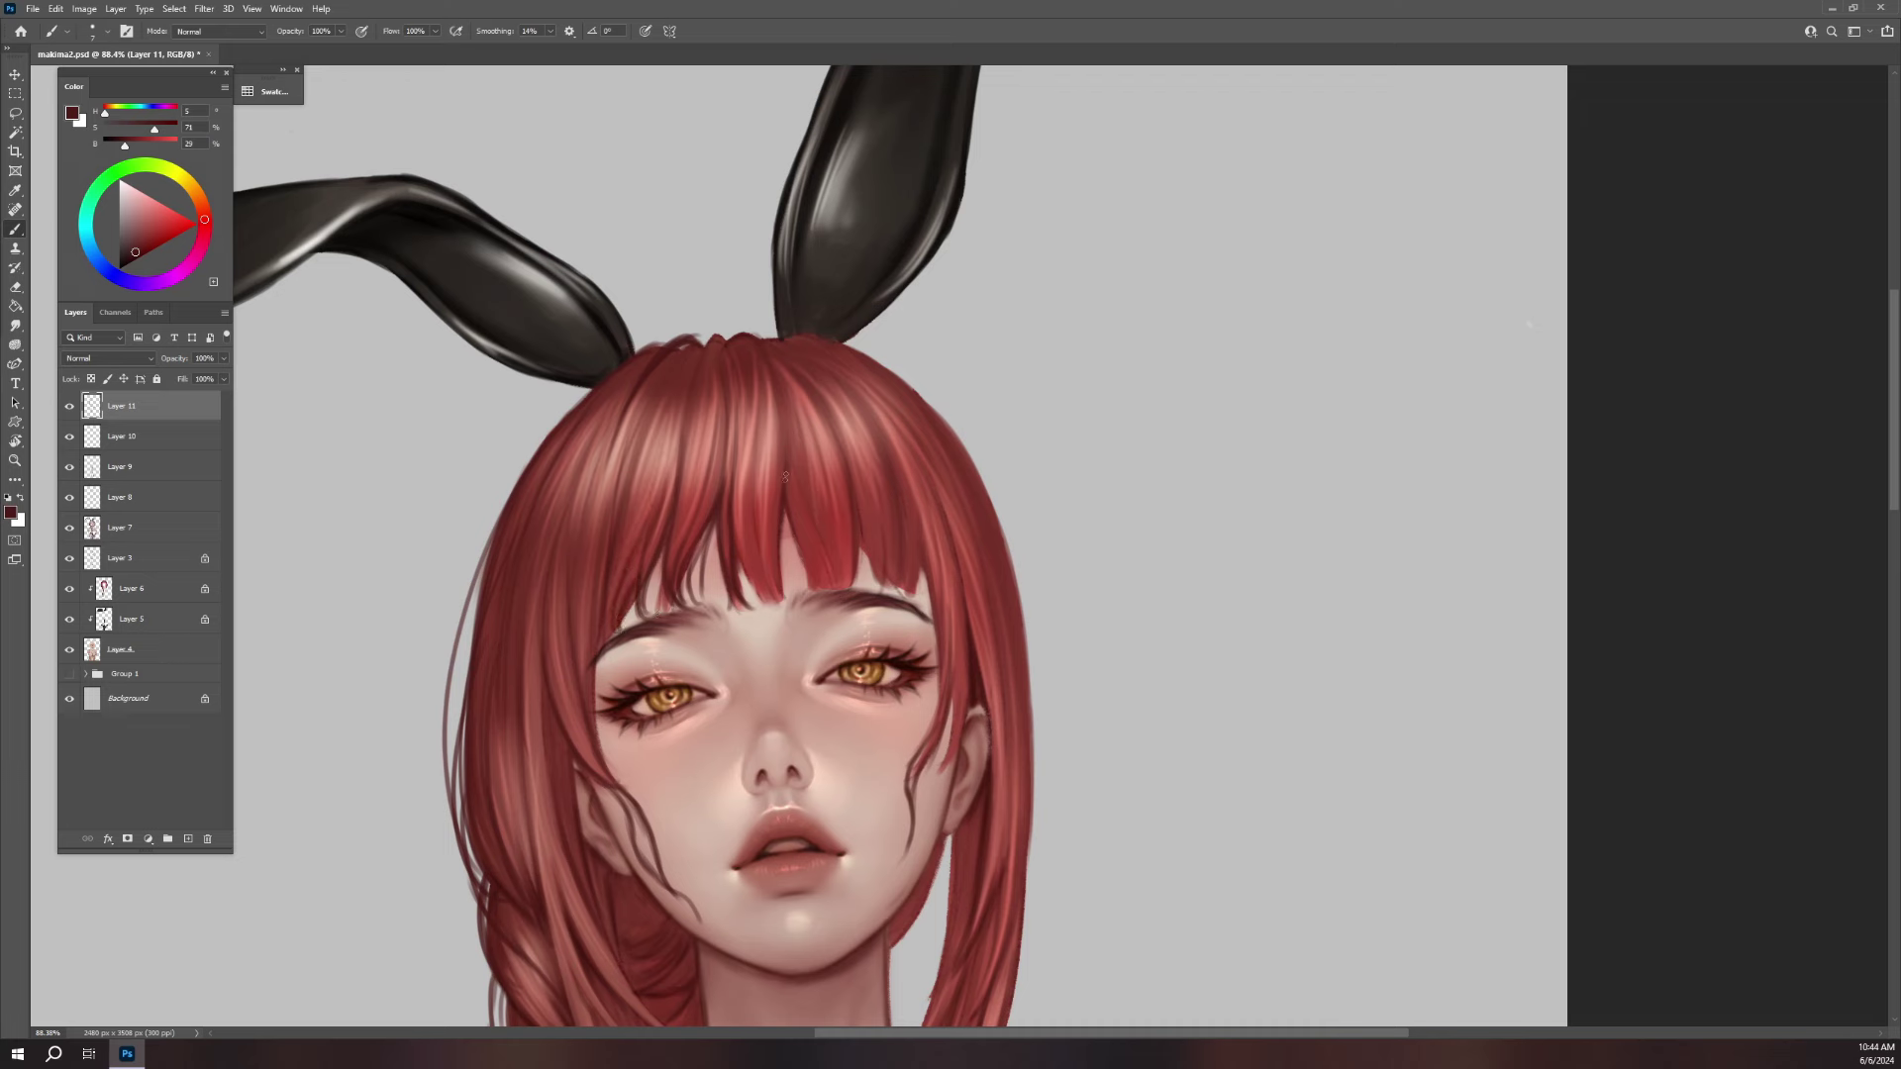
mouse_move(744, 598)
mouse_down()
mouse_move(771, 538)
mouse_move(763, 562)
mouse_move(813, 539)
mouse_move(807, 571)
mouse_move(798, 554)
mouse_up()
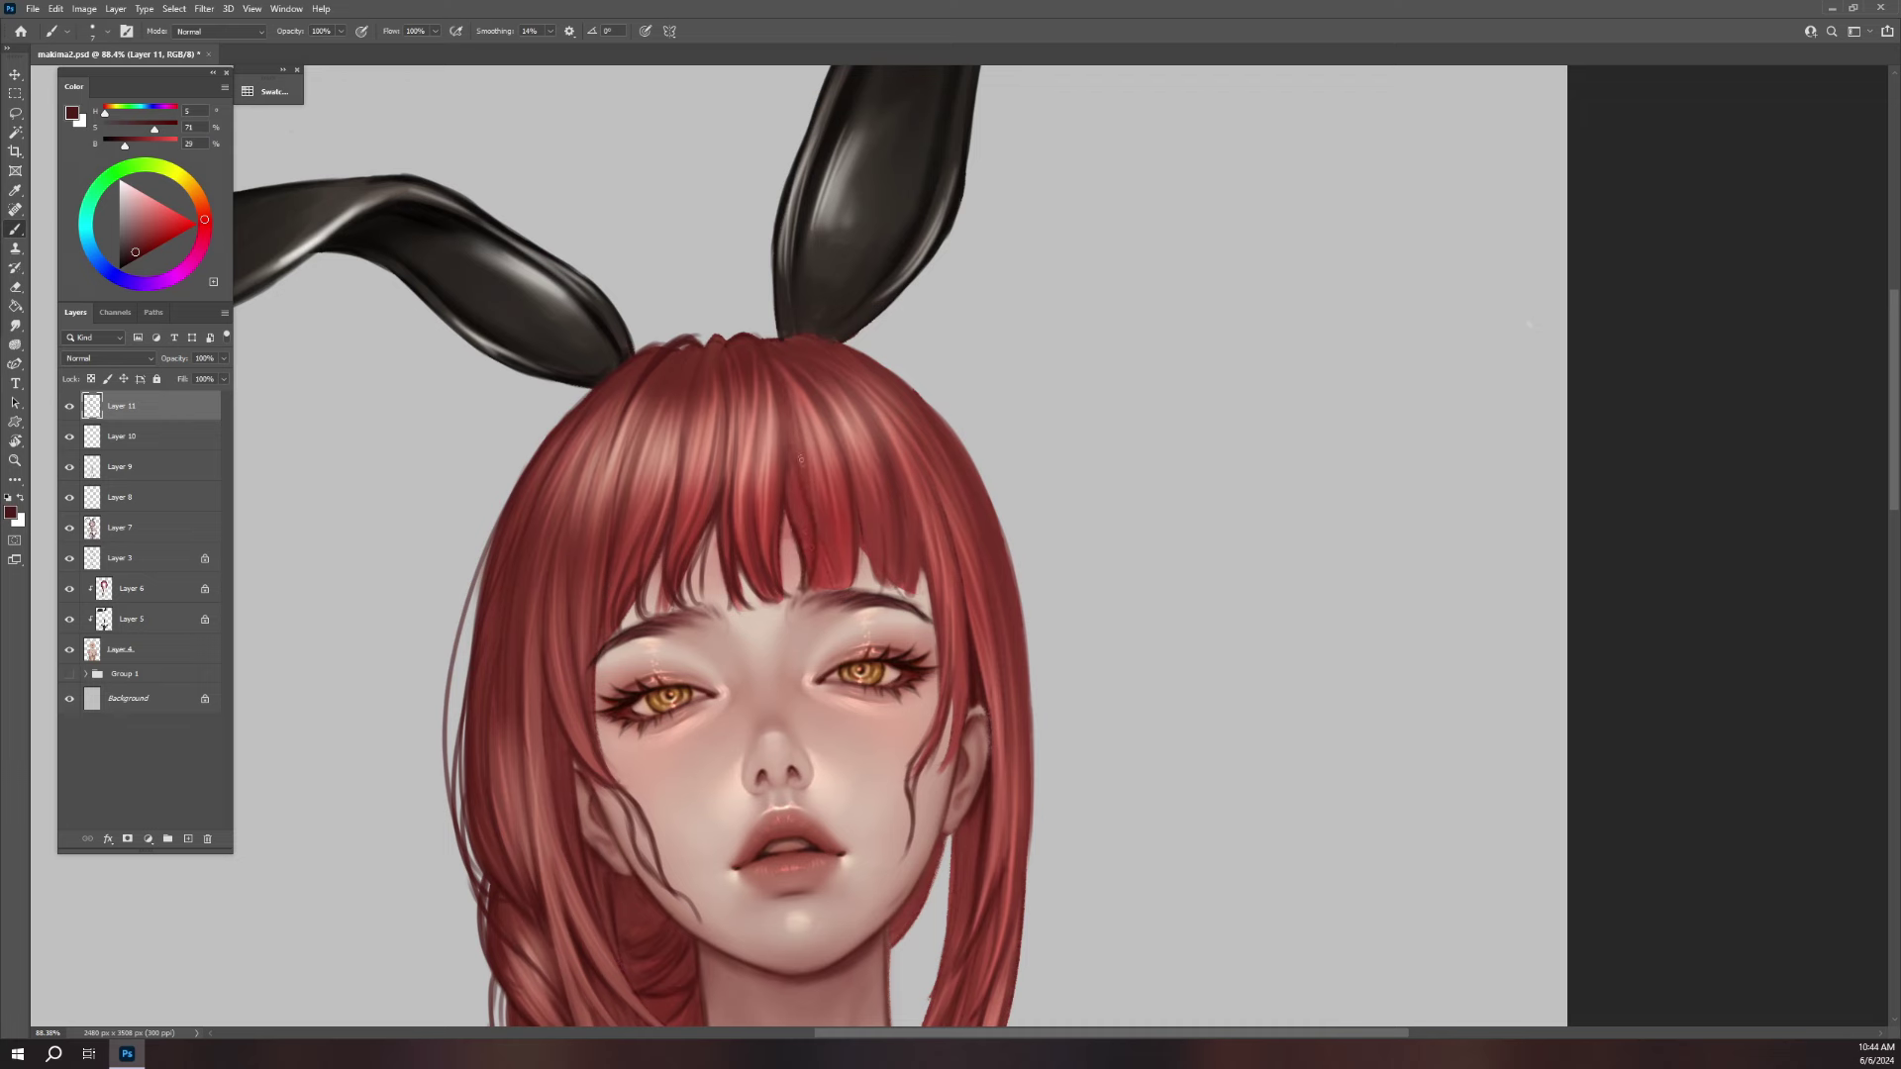
- Add faint and darker strands in the centre bangs
drag(830, 454, 831, 507)
mouse_move(828, 585)
mouse_down()
mouse_move(831, 540)
mouse_move(864, 538)
mouse_move(864, 558)
mouse_up()
drag(884, 484, 875, 445)
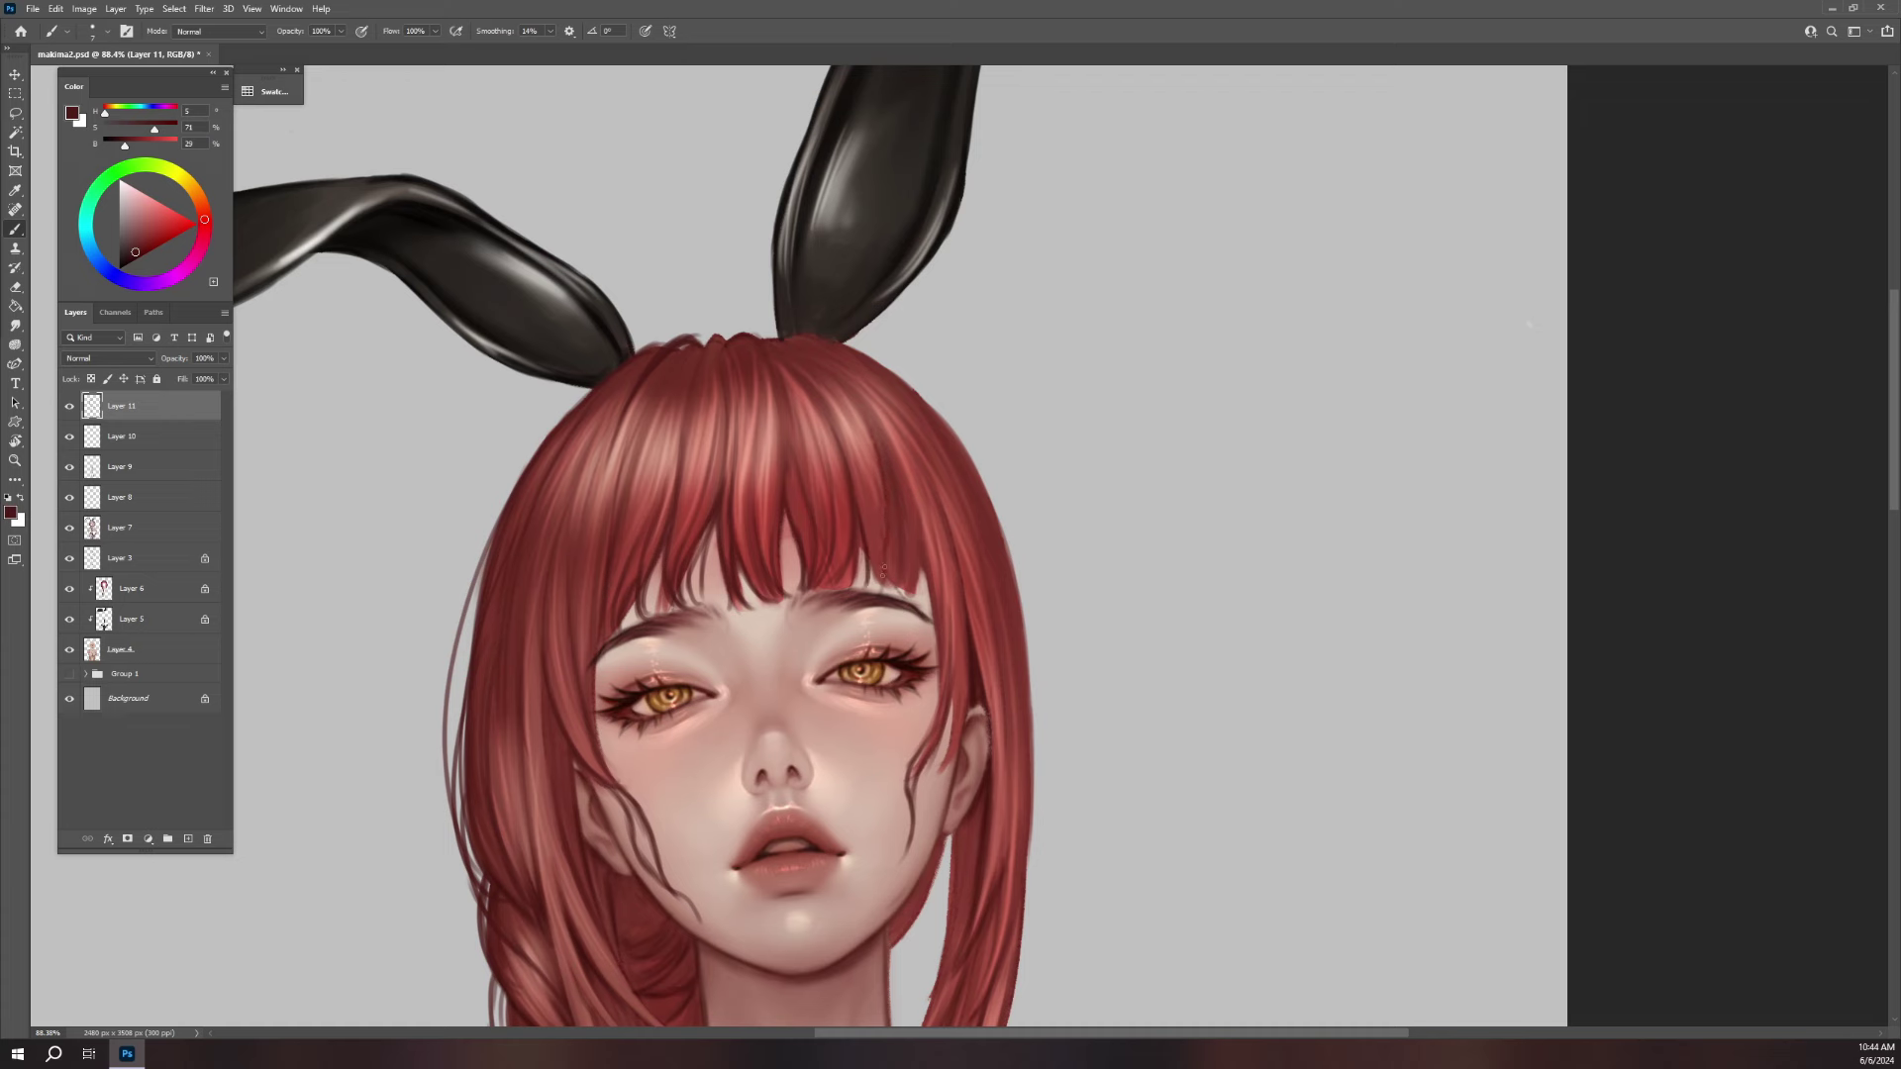
mouse_move(877, 590)
mouse_down()
mouse_move(888, 522)
mouse_move(887, 540)
mouse_up()
drag(912, 547, 905, 470)
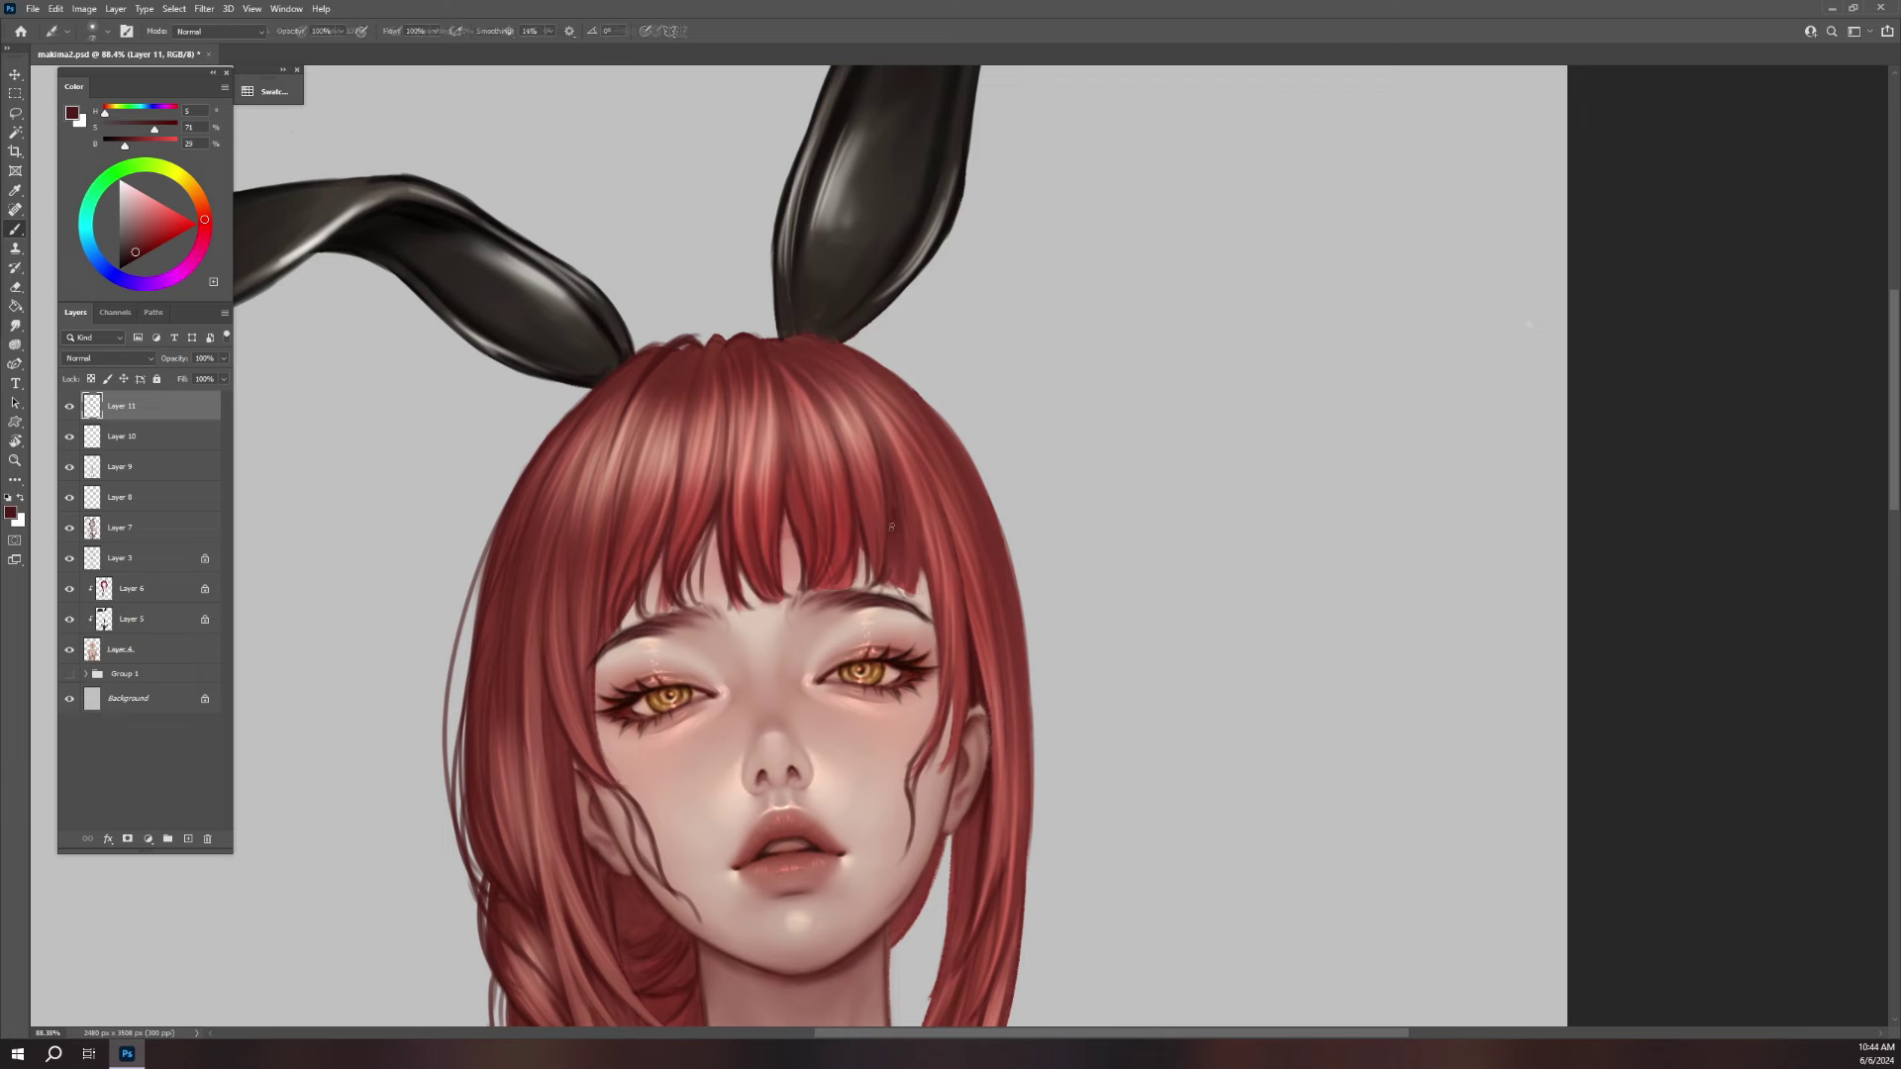
drag(879, 590, 868, 562)
- Add darker strands along the right bangs and their edge
drag(869, 423, 928, 569)
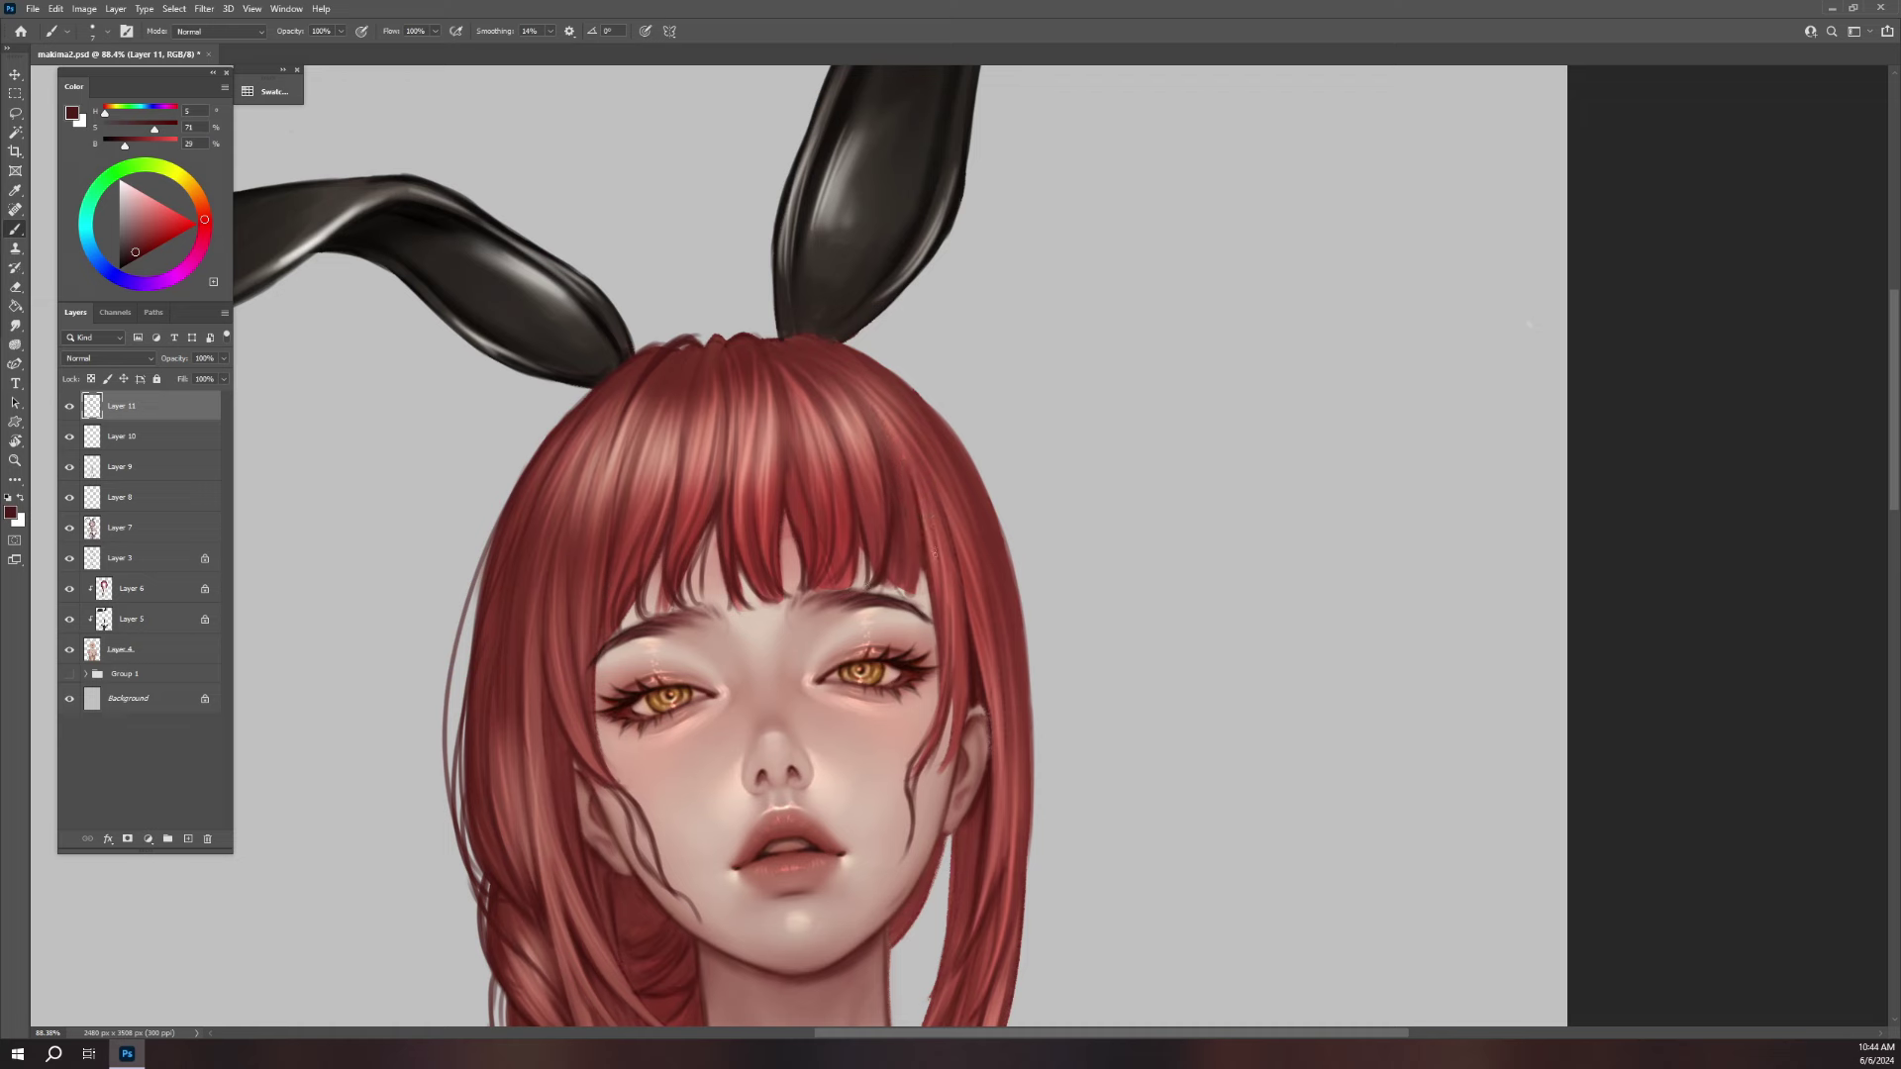
mouse_move(932, 649)
mouse_down()
mouse_move(929, 554)
mouse_move(938, 662)
mouse_up()
mouse_move(922, 562)
mouse_down()
mouse_move(907, 596)
mouse_move(886, 595)
mouse_up()
mouse_move(910, 531)
mouse_down()
mouse_move(893, 592)
mouse_move(862, 532)
mouse_move(836, 554)
mouse_up()
- Sample the light skin colour and paint it into two gaps between the bangs
alt+click(906, 569)
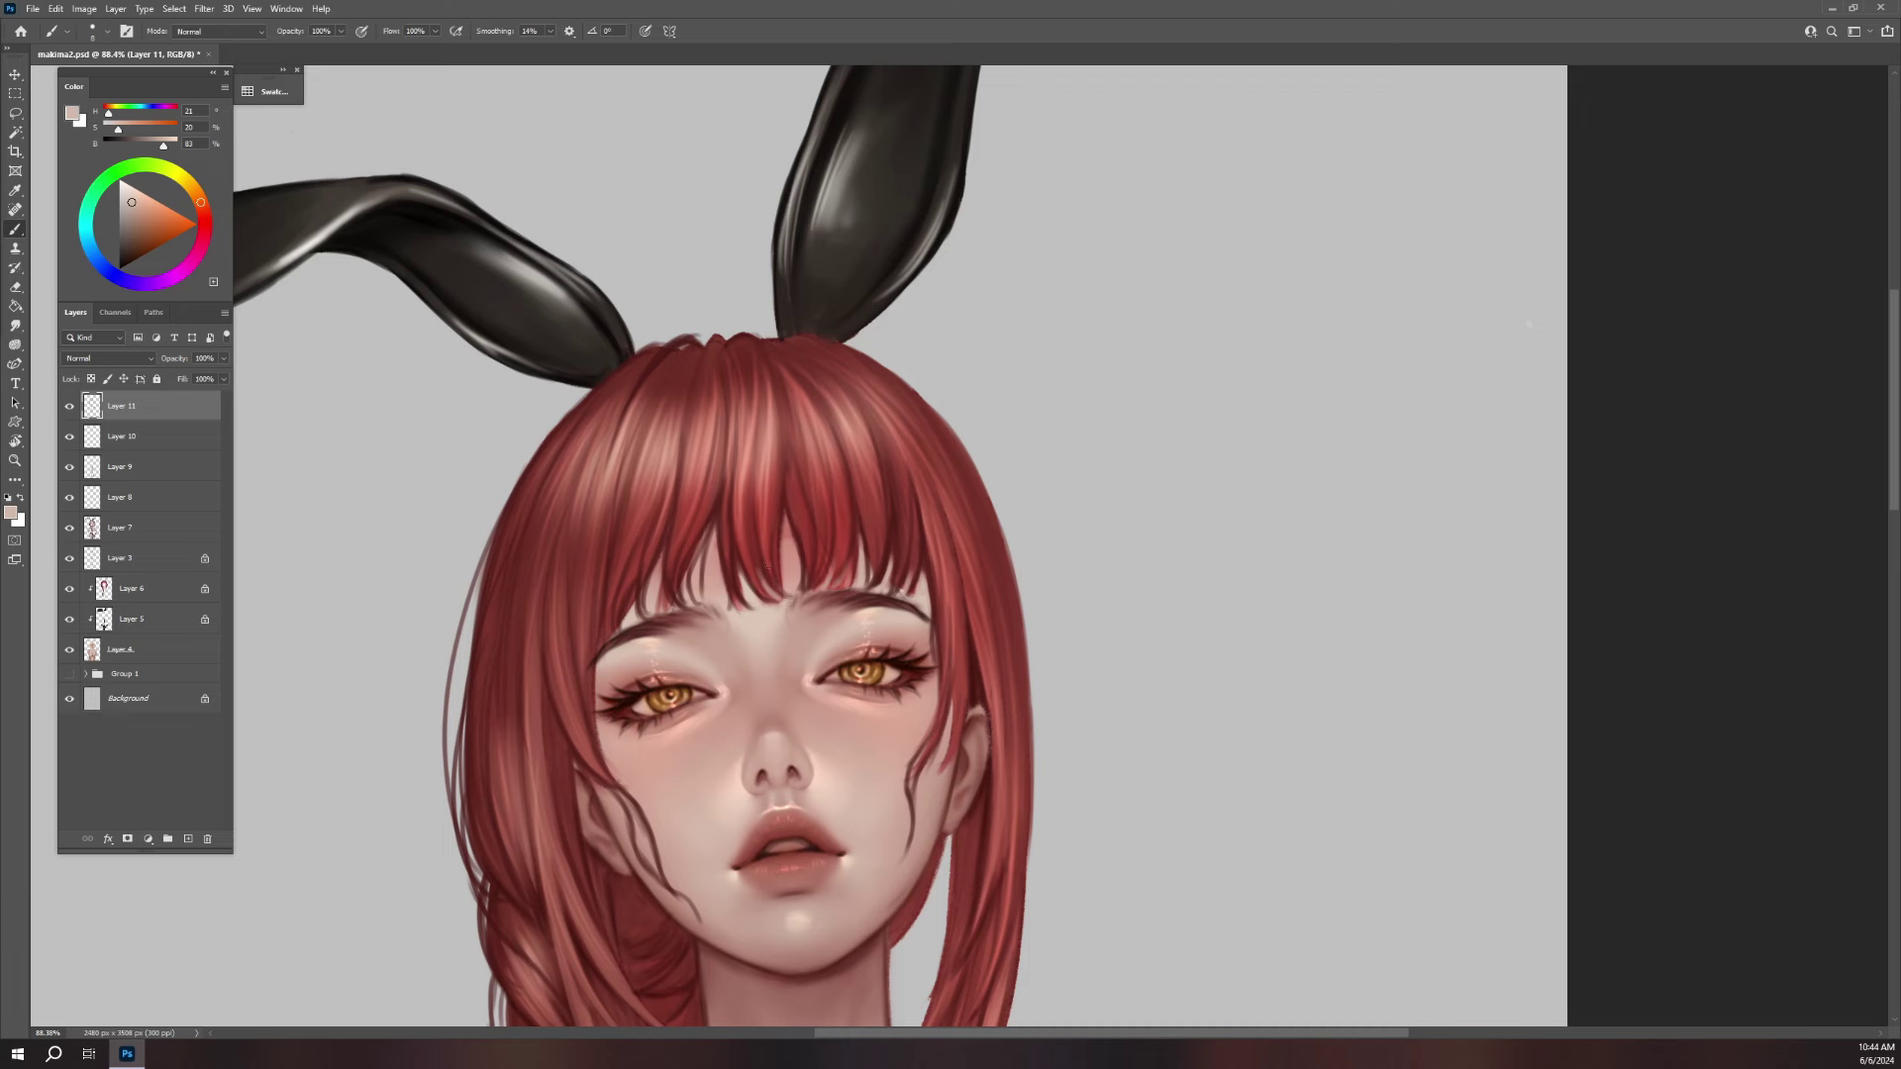
drag(738, 606, 731, 584)
drag(659, 606, 639, 601)
- Sample the dark hair red and darken the strands on both cheeks and the right ear
alt+click(601, 609)
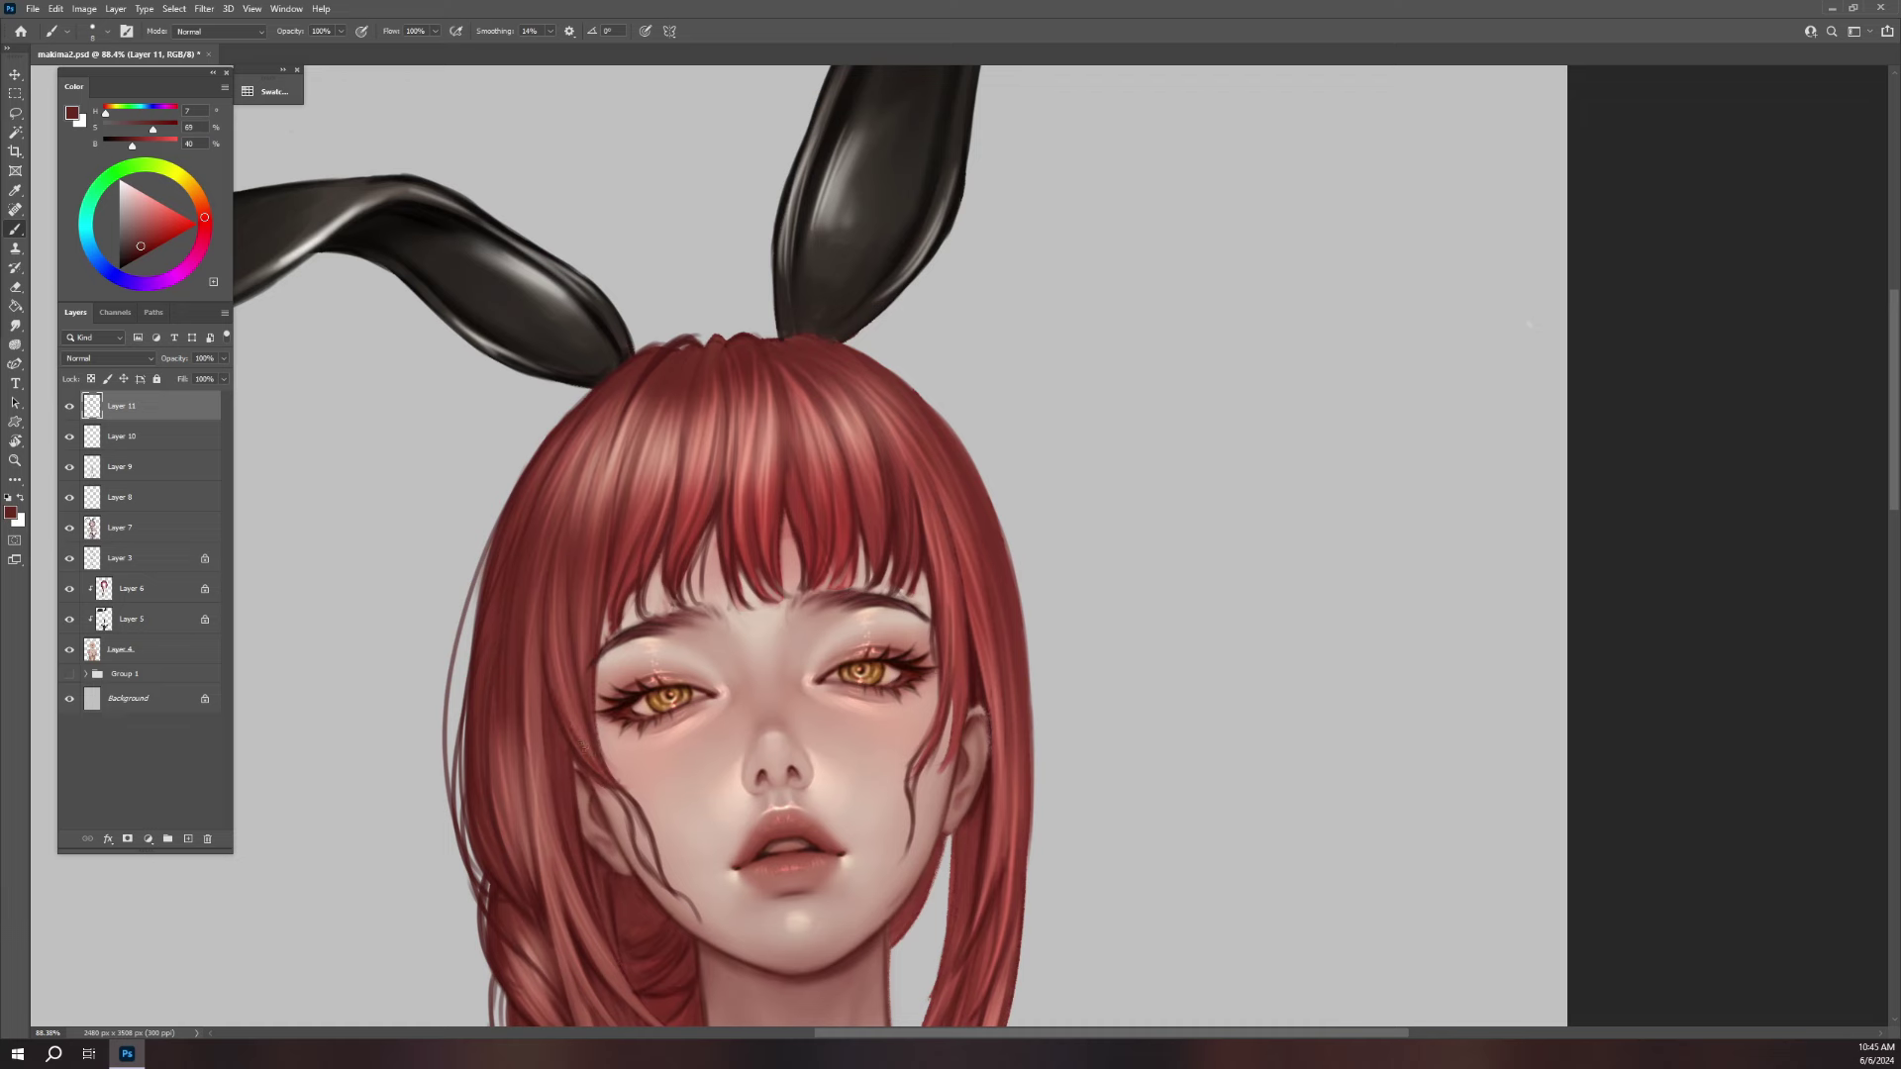
drag(624, 784, 664, 844)
drag(936, 656, 912, 792)
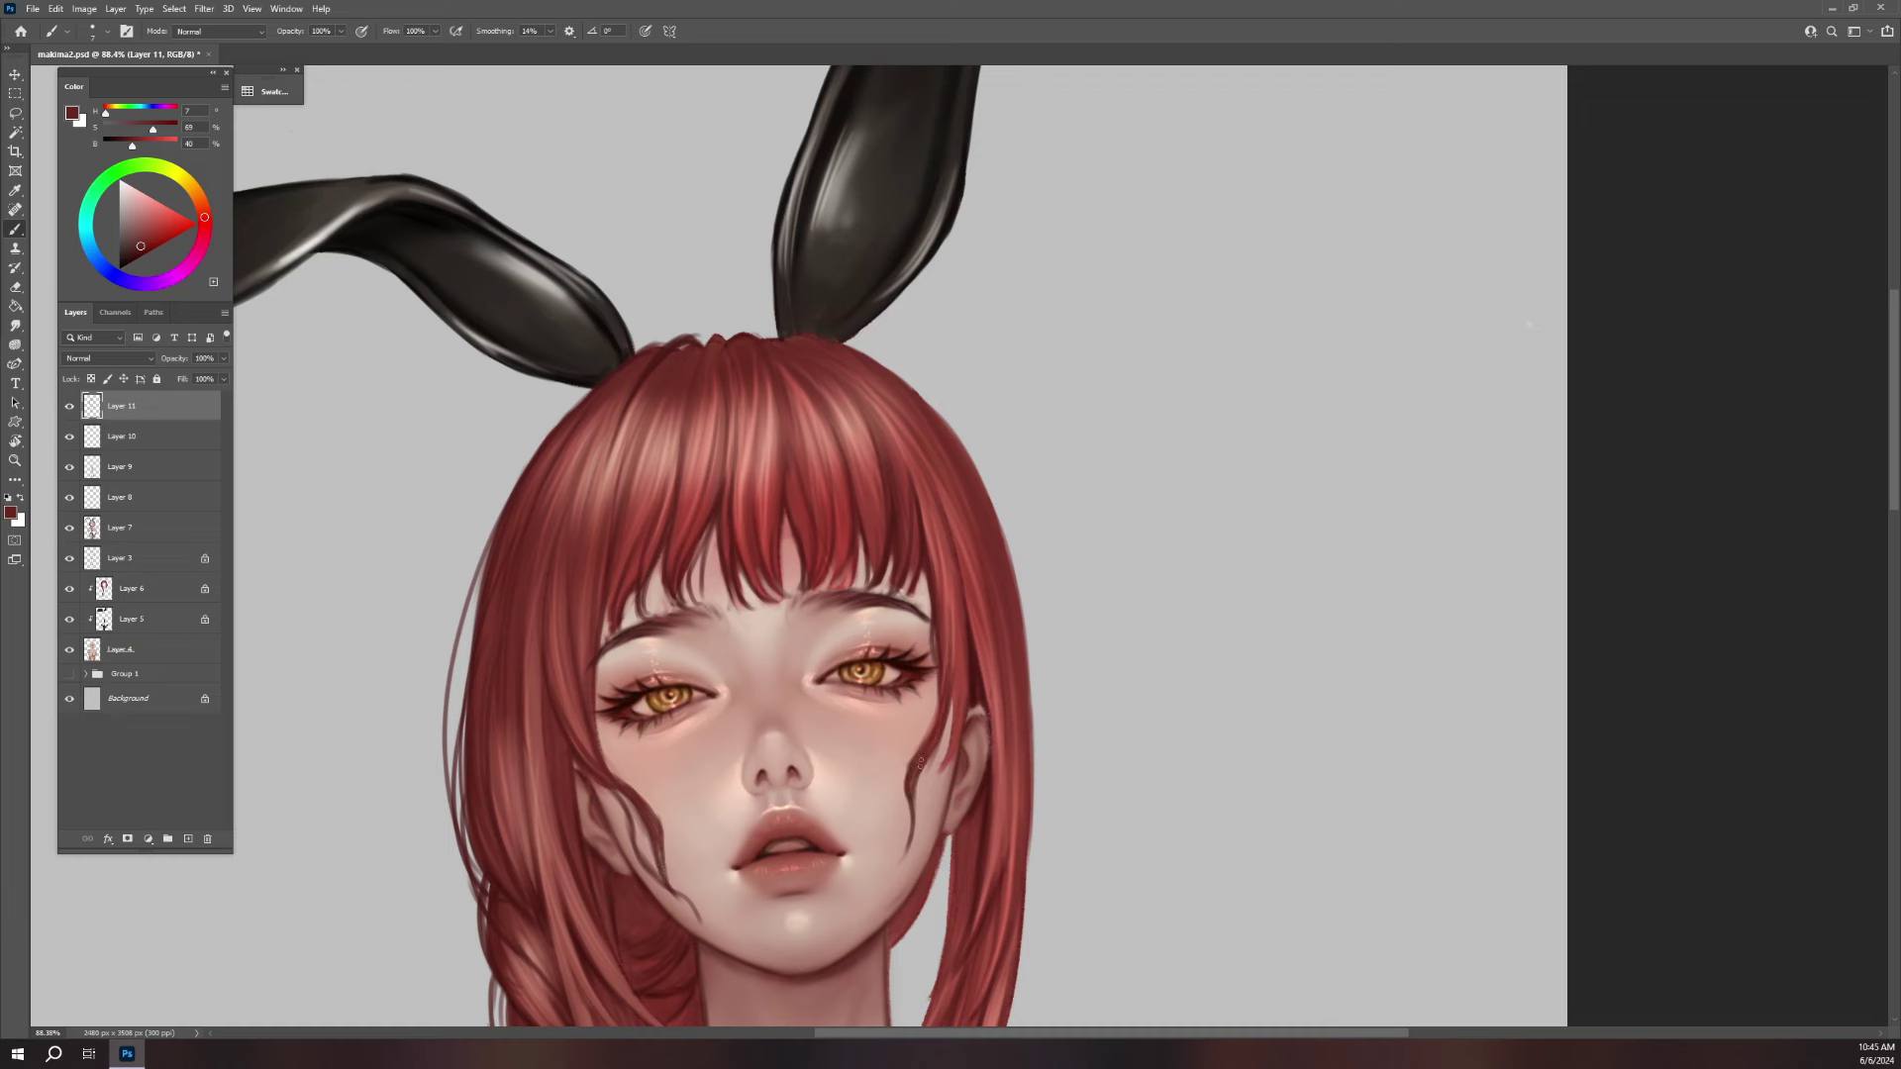
drag(956, 732, 936, 804)
- Mirror the canvas horizontally to check the drawing
scroll(1069, 759, down, 5)
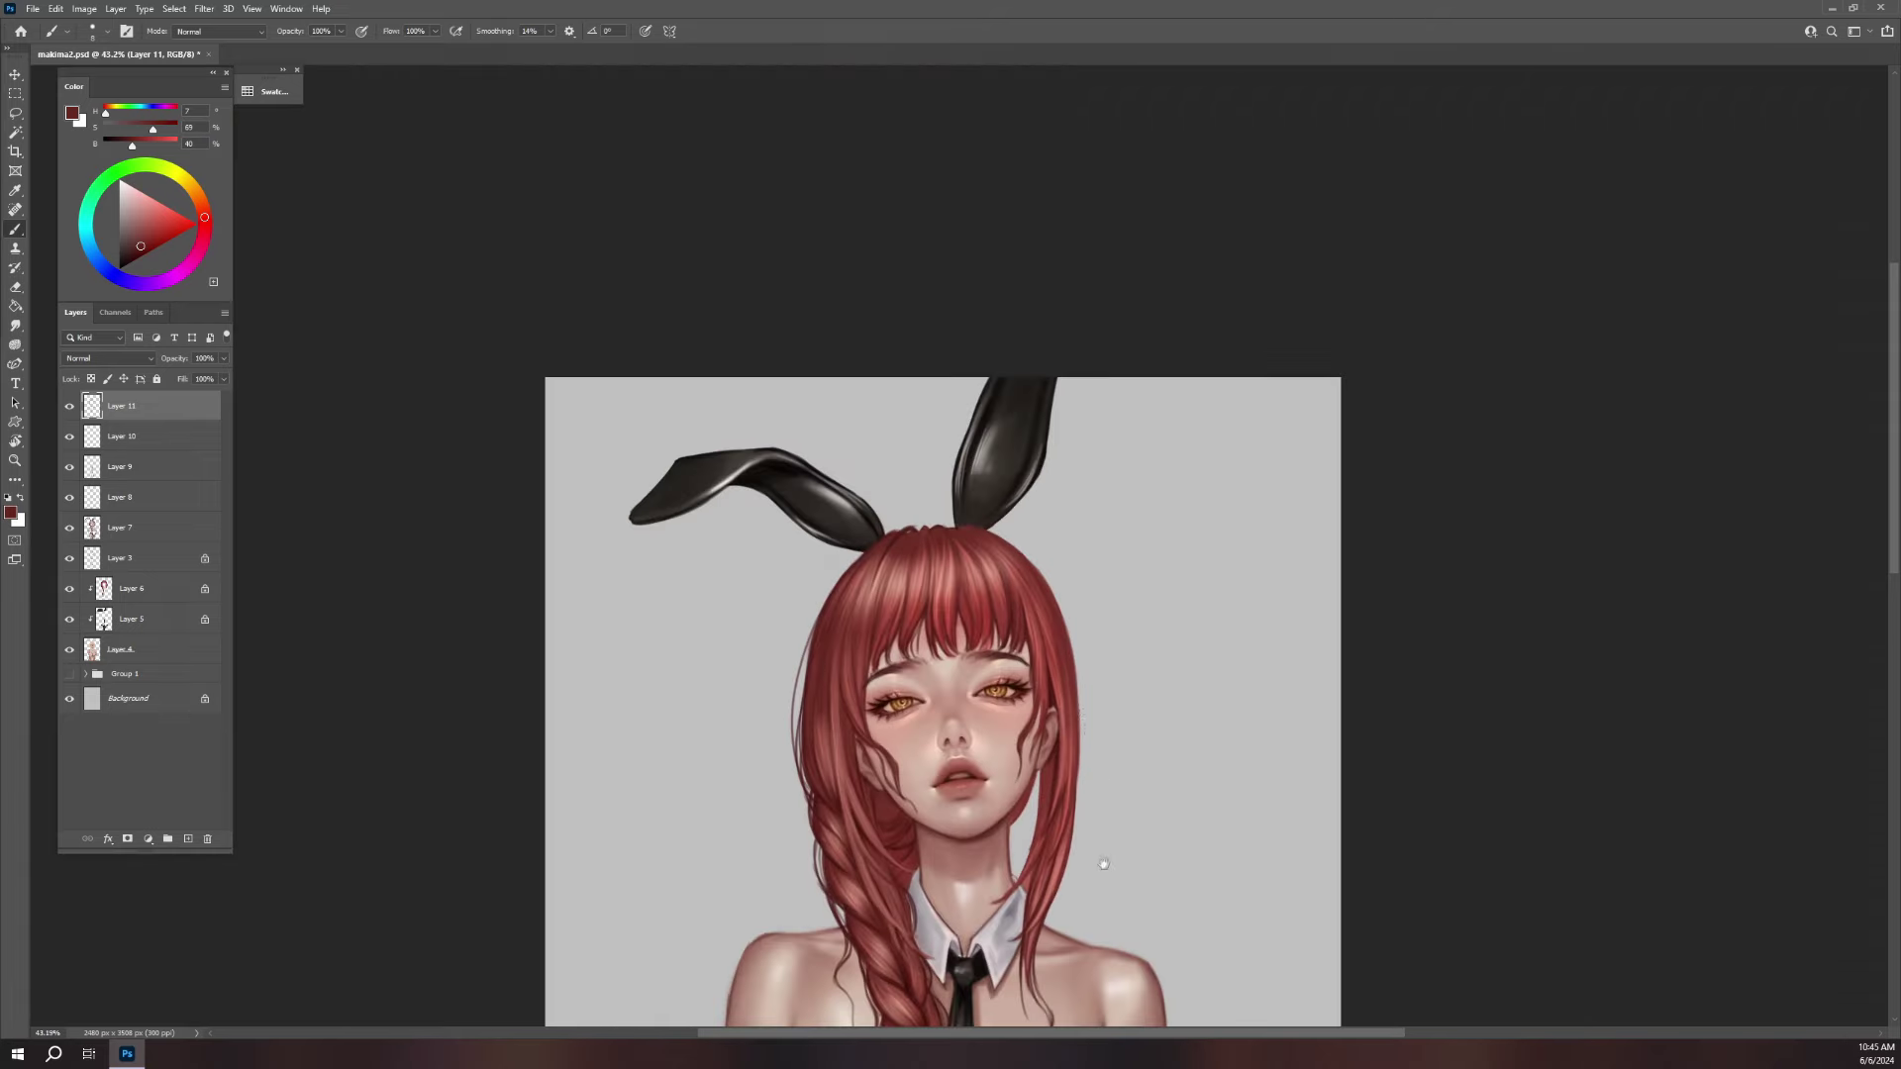
drag(1104, 862, 1082, 635)
key(h)
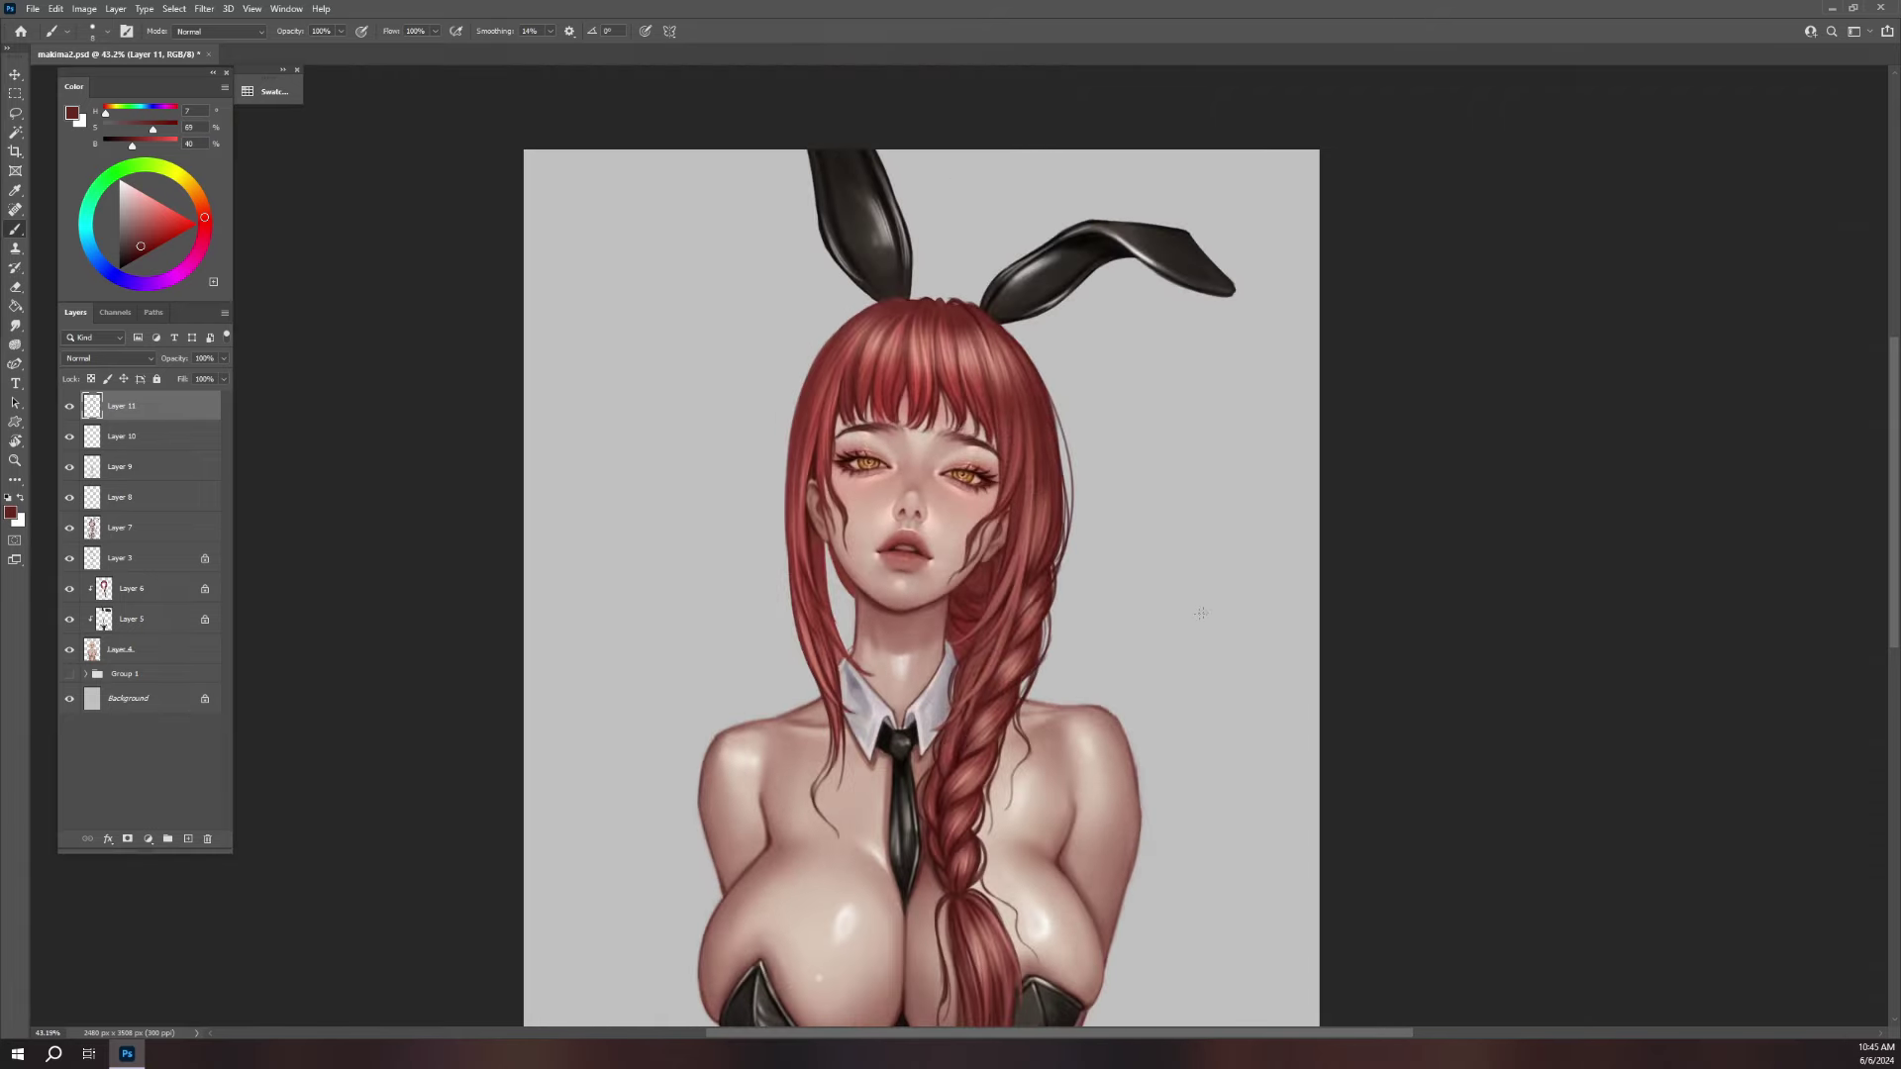
scroll(921, 340, up, 6)
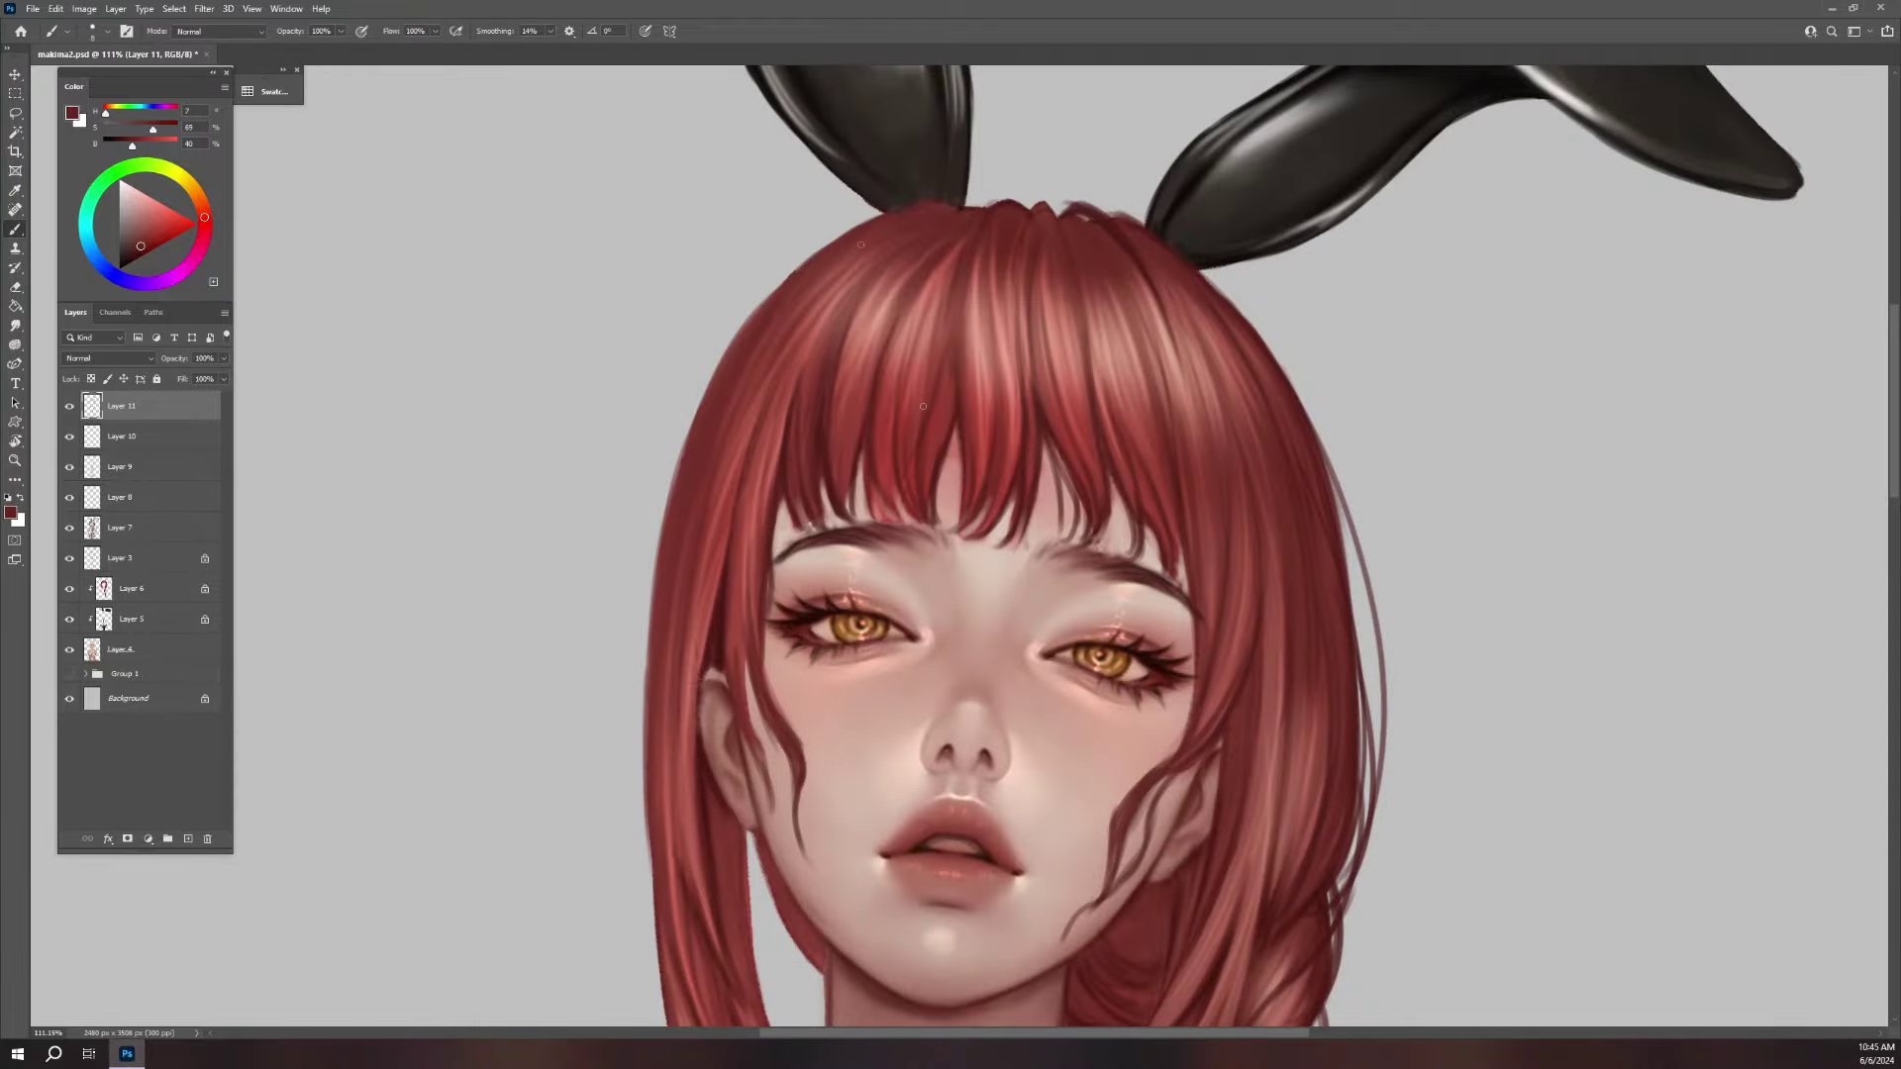
- Erase the hair strand crossing the cheek and repaint it as a thin strand
alt+click(887, 226)
drag(1217, 578, 1153, 361)
key(e)
drag(713, 426, 760, 626)
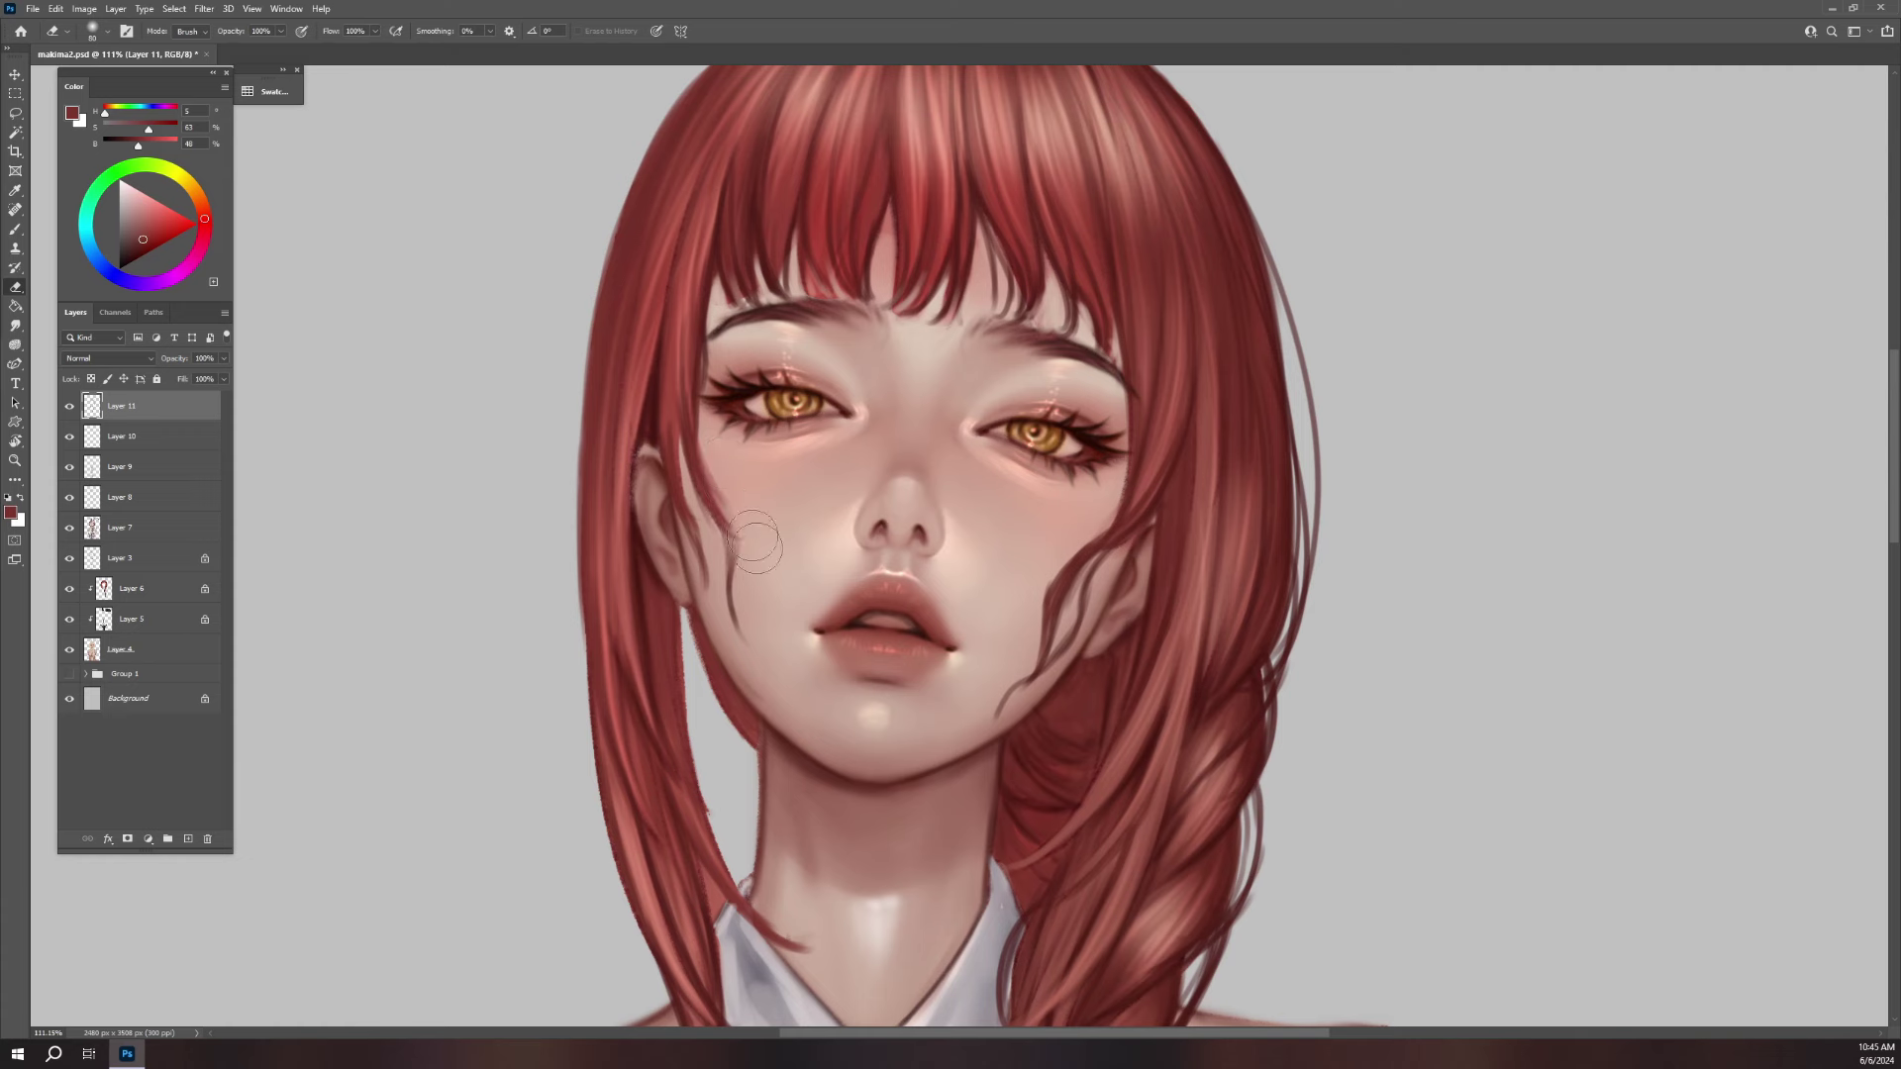
key(b)
drag(705, 477, 745, 627)
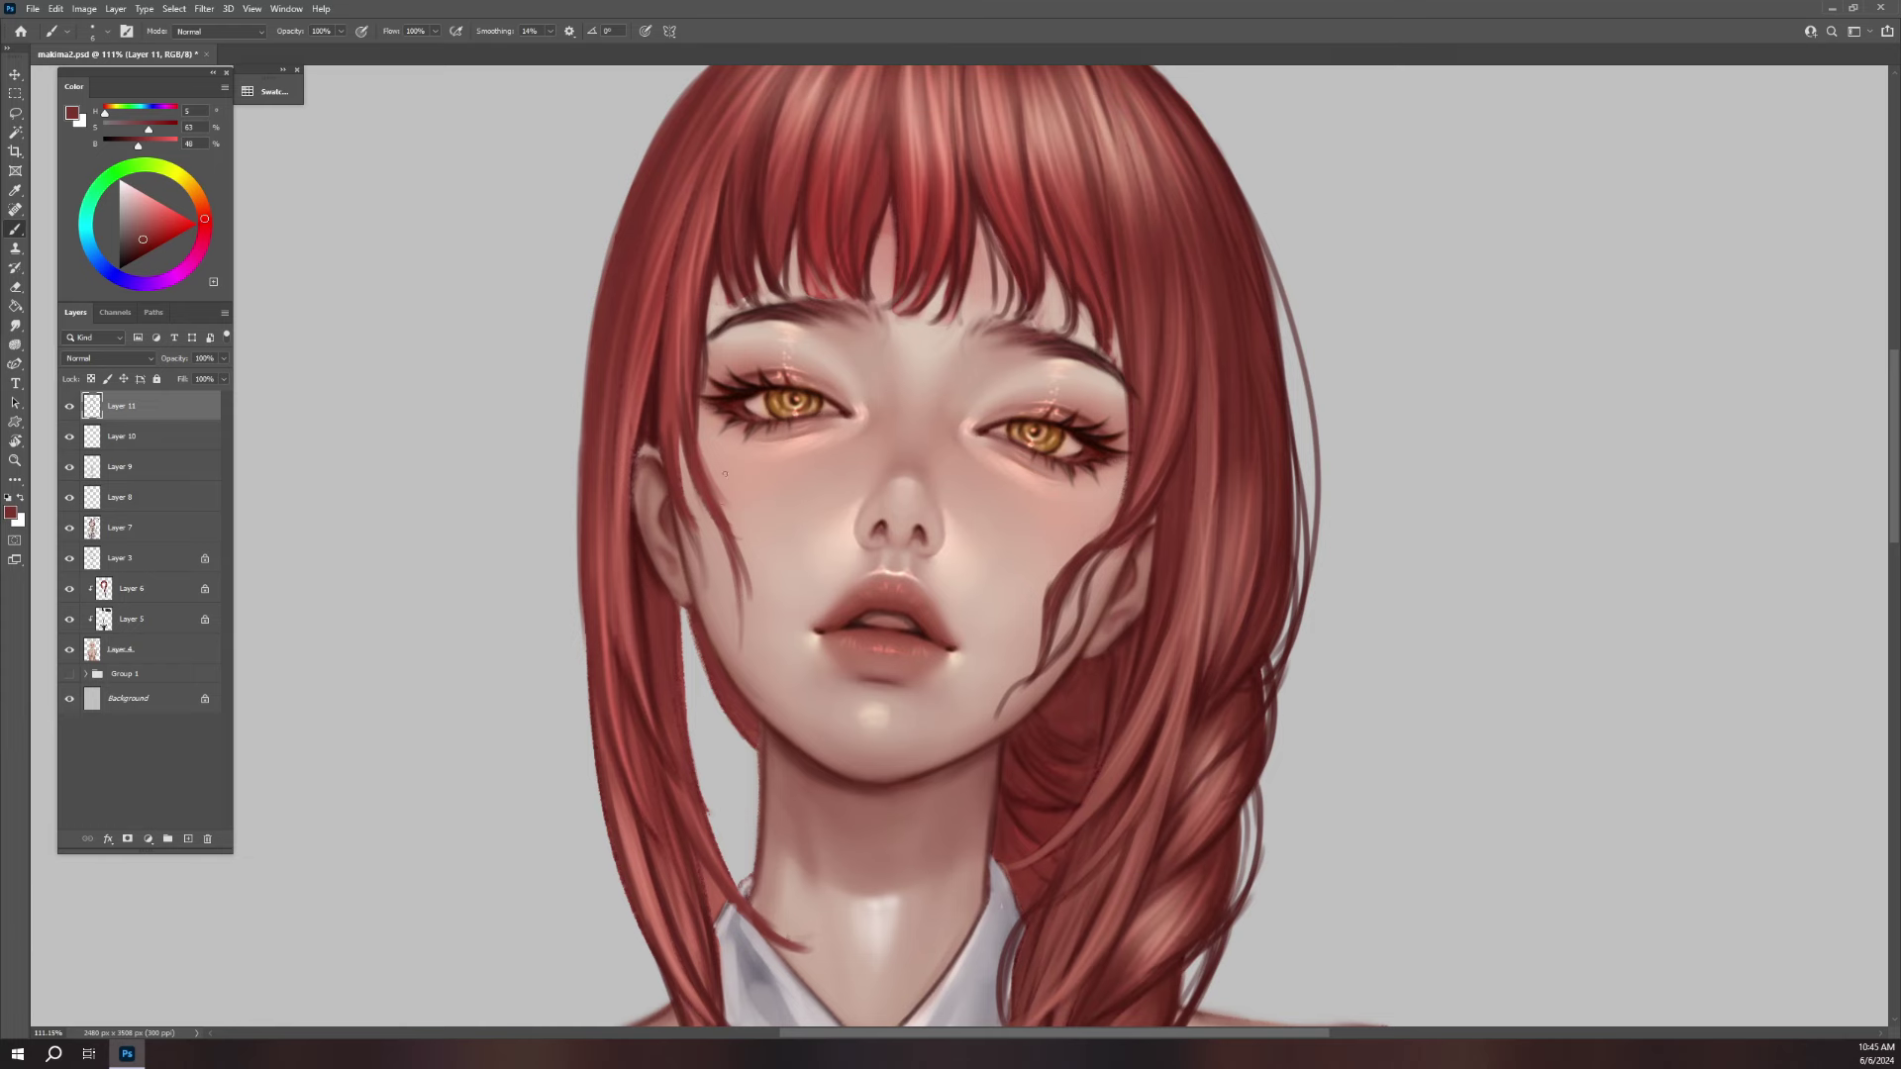
- Paint darker strands along the hair's outer edge and crown, and darken the hair outline
alt+click(750, 161)
drag(841, 134, 863, 327)
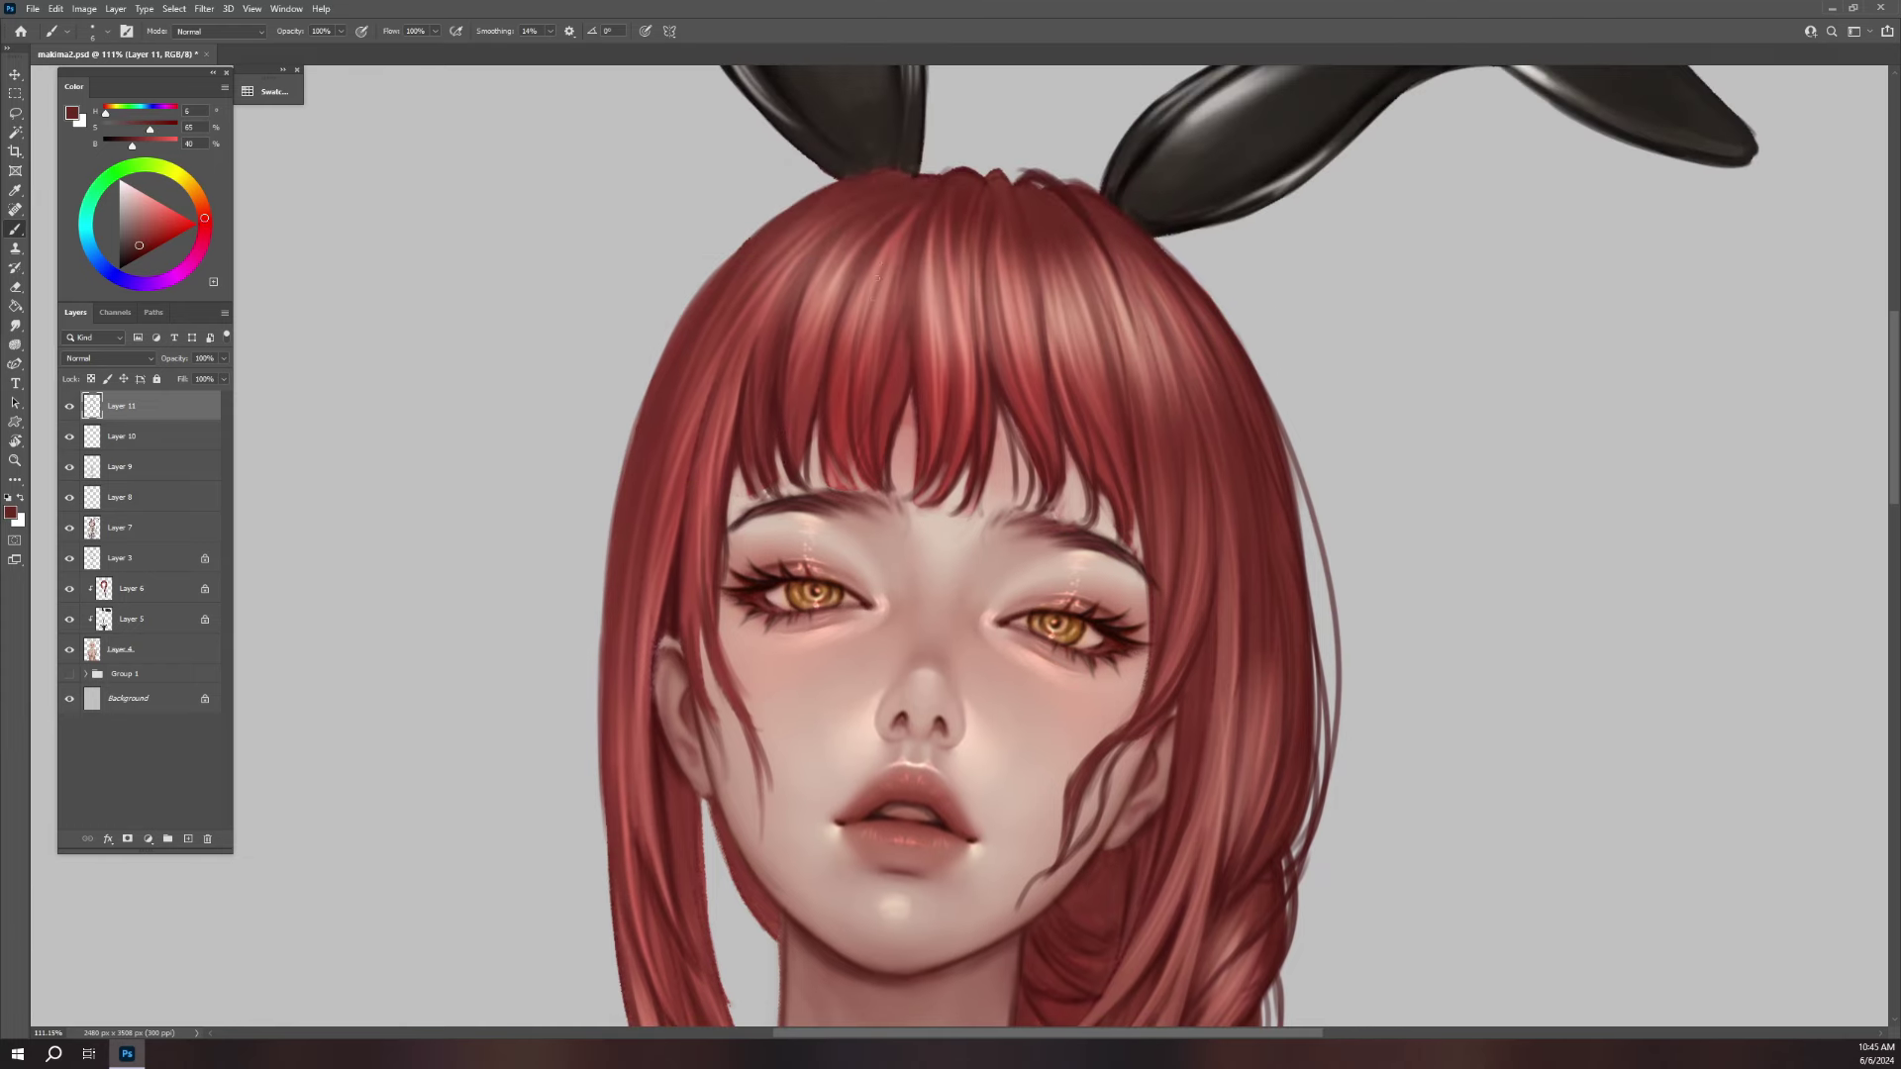
drag(729, 260, 630, 702)
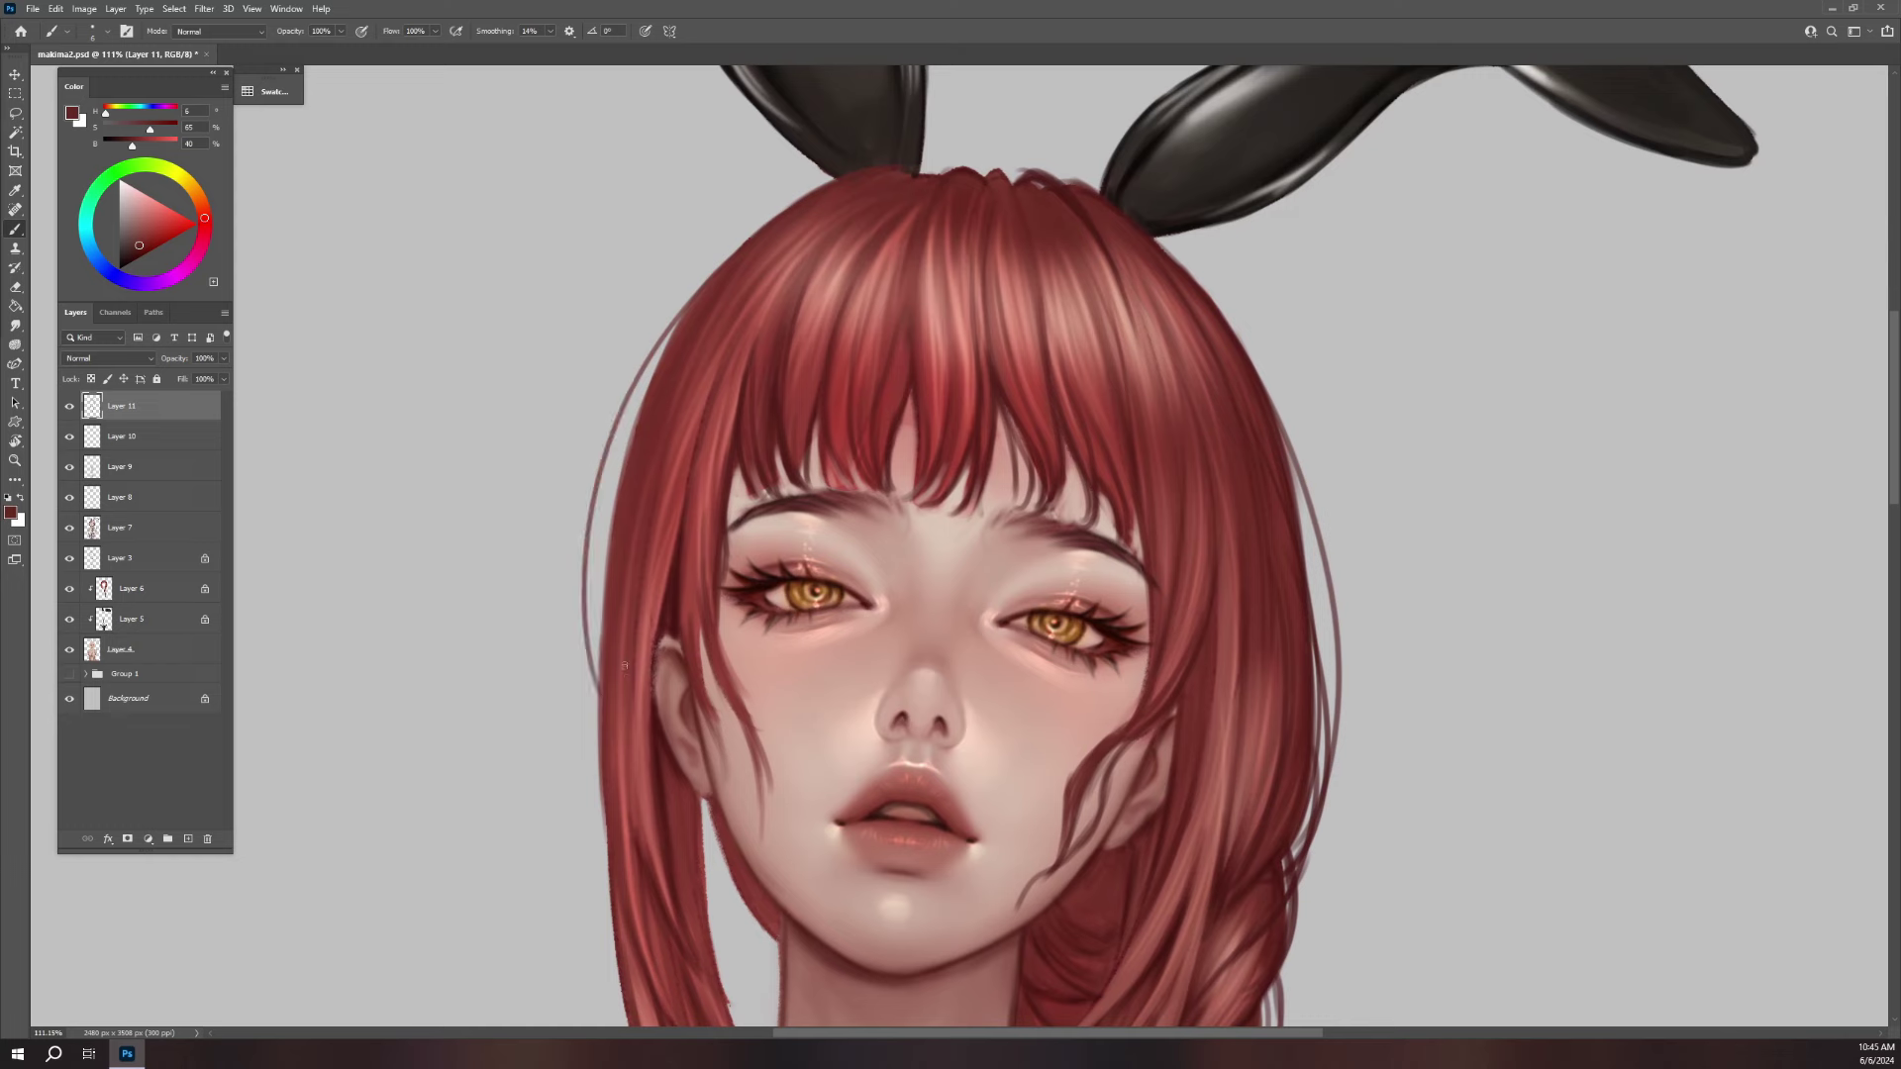
alt+click(748, 238)
mouse_move(871, 193)
mouse_down()
mouse_move(802, 269)
mouse_move(831, 257)
mouse_move(906, 295)
mouse_up()
drag(735, 259, 641, 654)
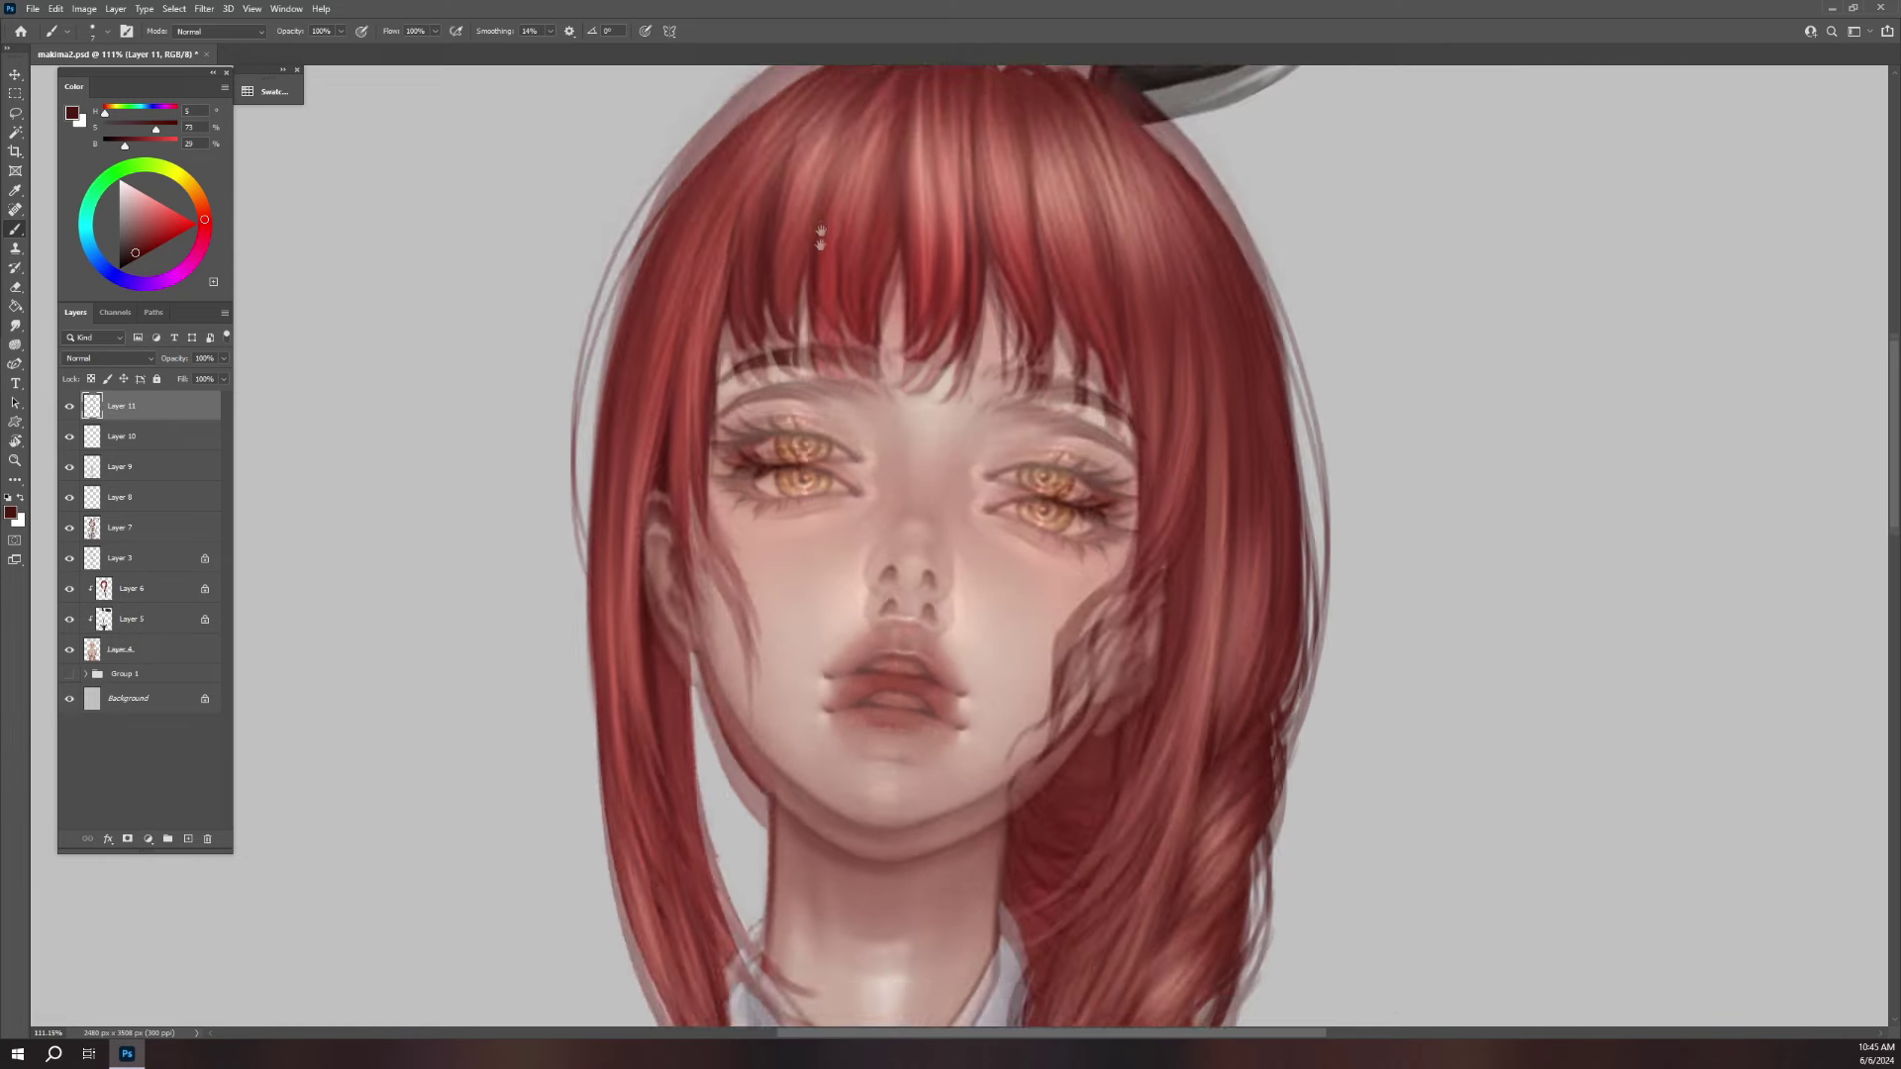
drag(591, 364, 583, 416)
drag(609, 276, 601, 315)
drag(591, 395, 569, 707)
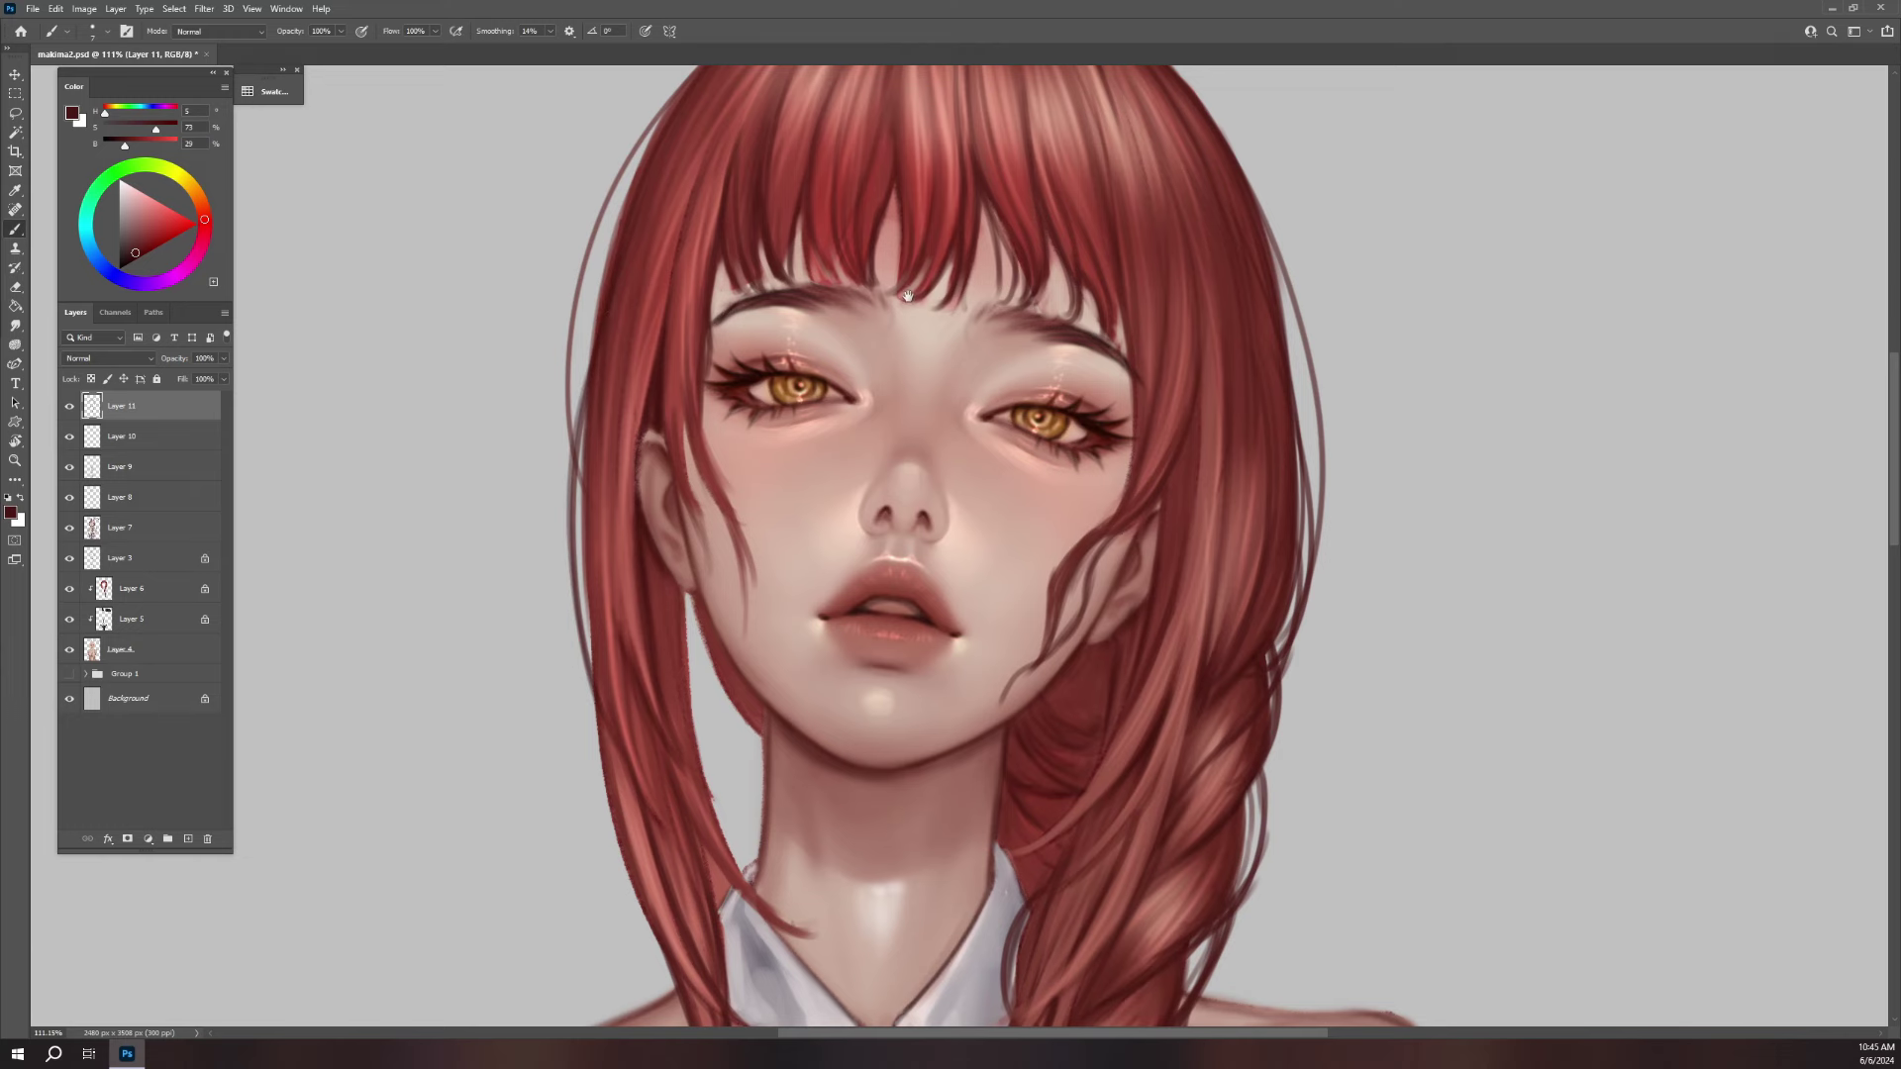
- Add thin dark strands along the jawline, hair edge and collar edge
drag(907, 295, 861, 302)
mouse_move(638, 606)
mouse_down()
mouse_move(703, 743)
mouse_move(687, 726)
mouse_up()
drag(642, 659, 709, 740)
mouse_move(641, 602)
mouse_down()
mouse_move(686, 708)
mouse_move(643, 605)
mouse_up()
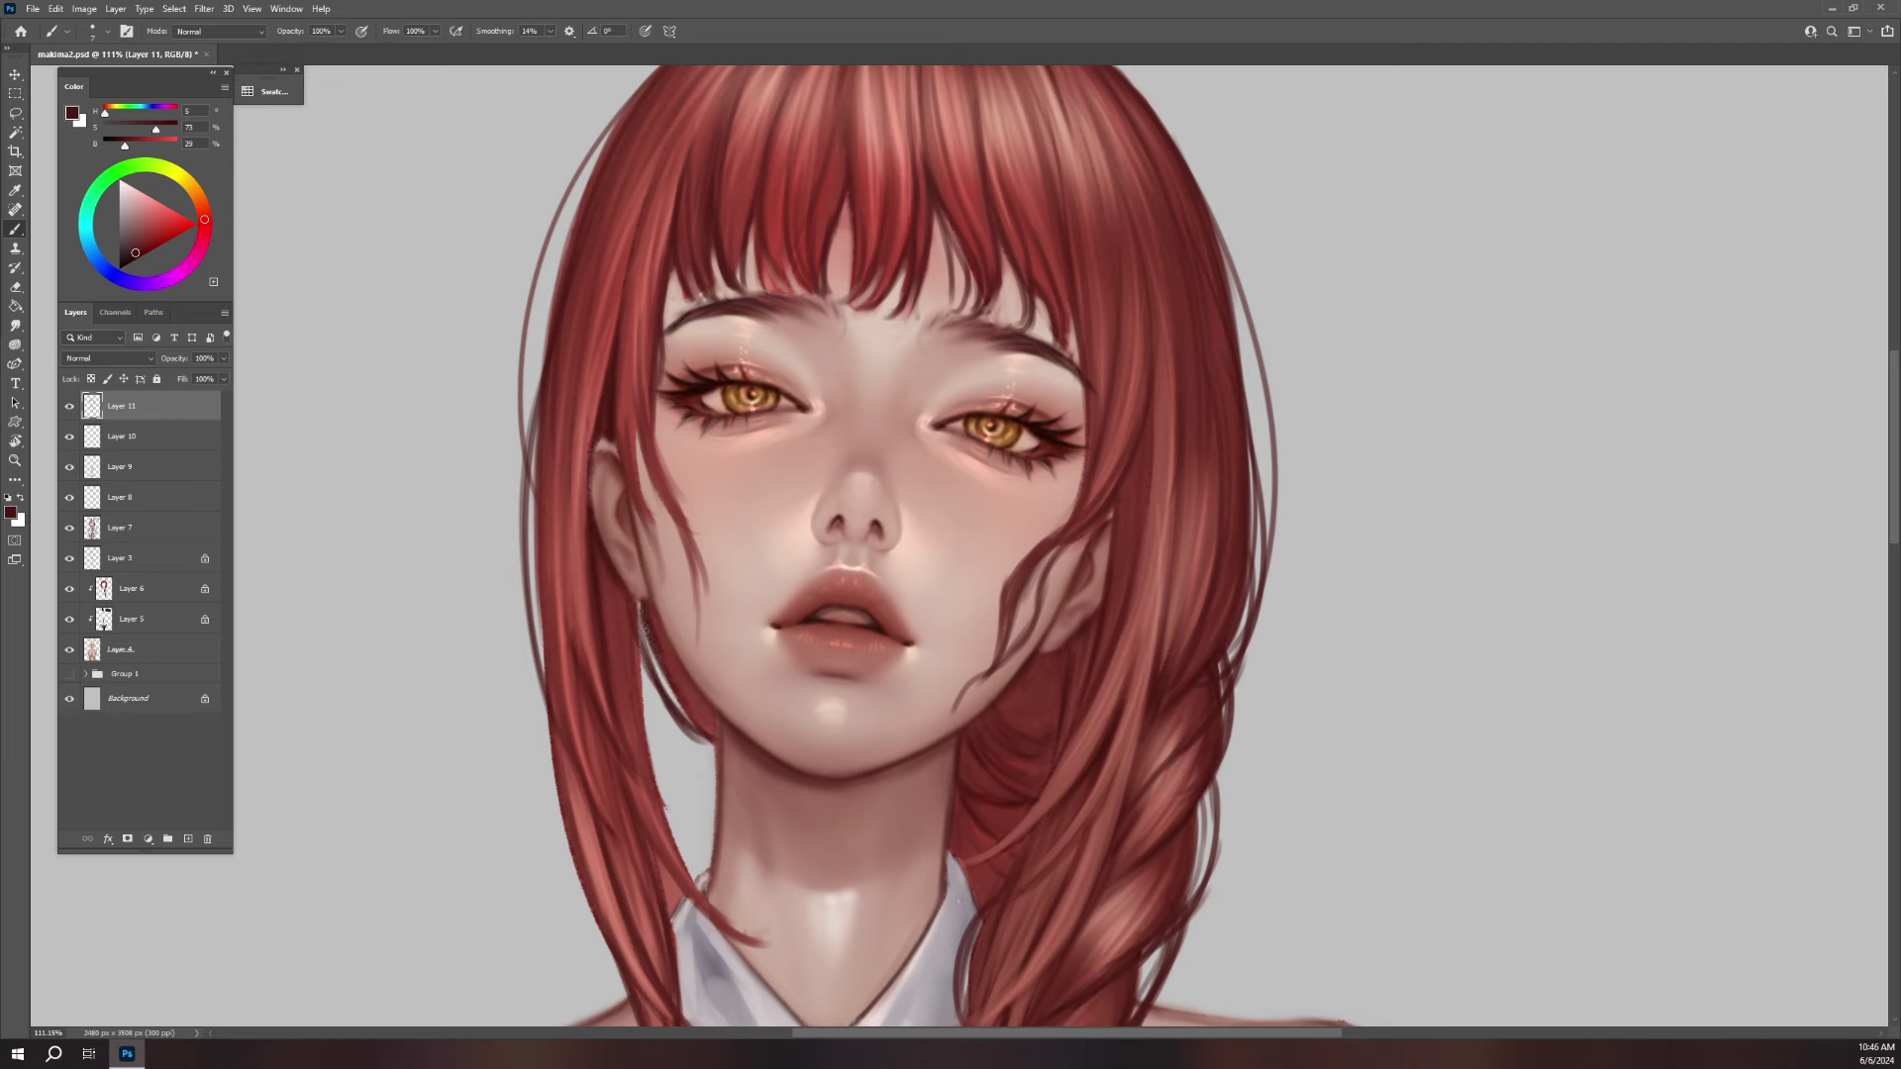
mouse_move(637, 624)
mouse_down()
mouse_move(645, 711)
mouse_move(726, 721)
mouse_up()
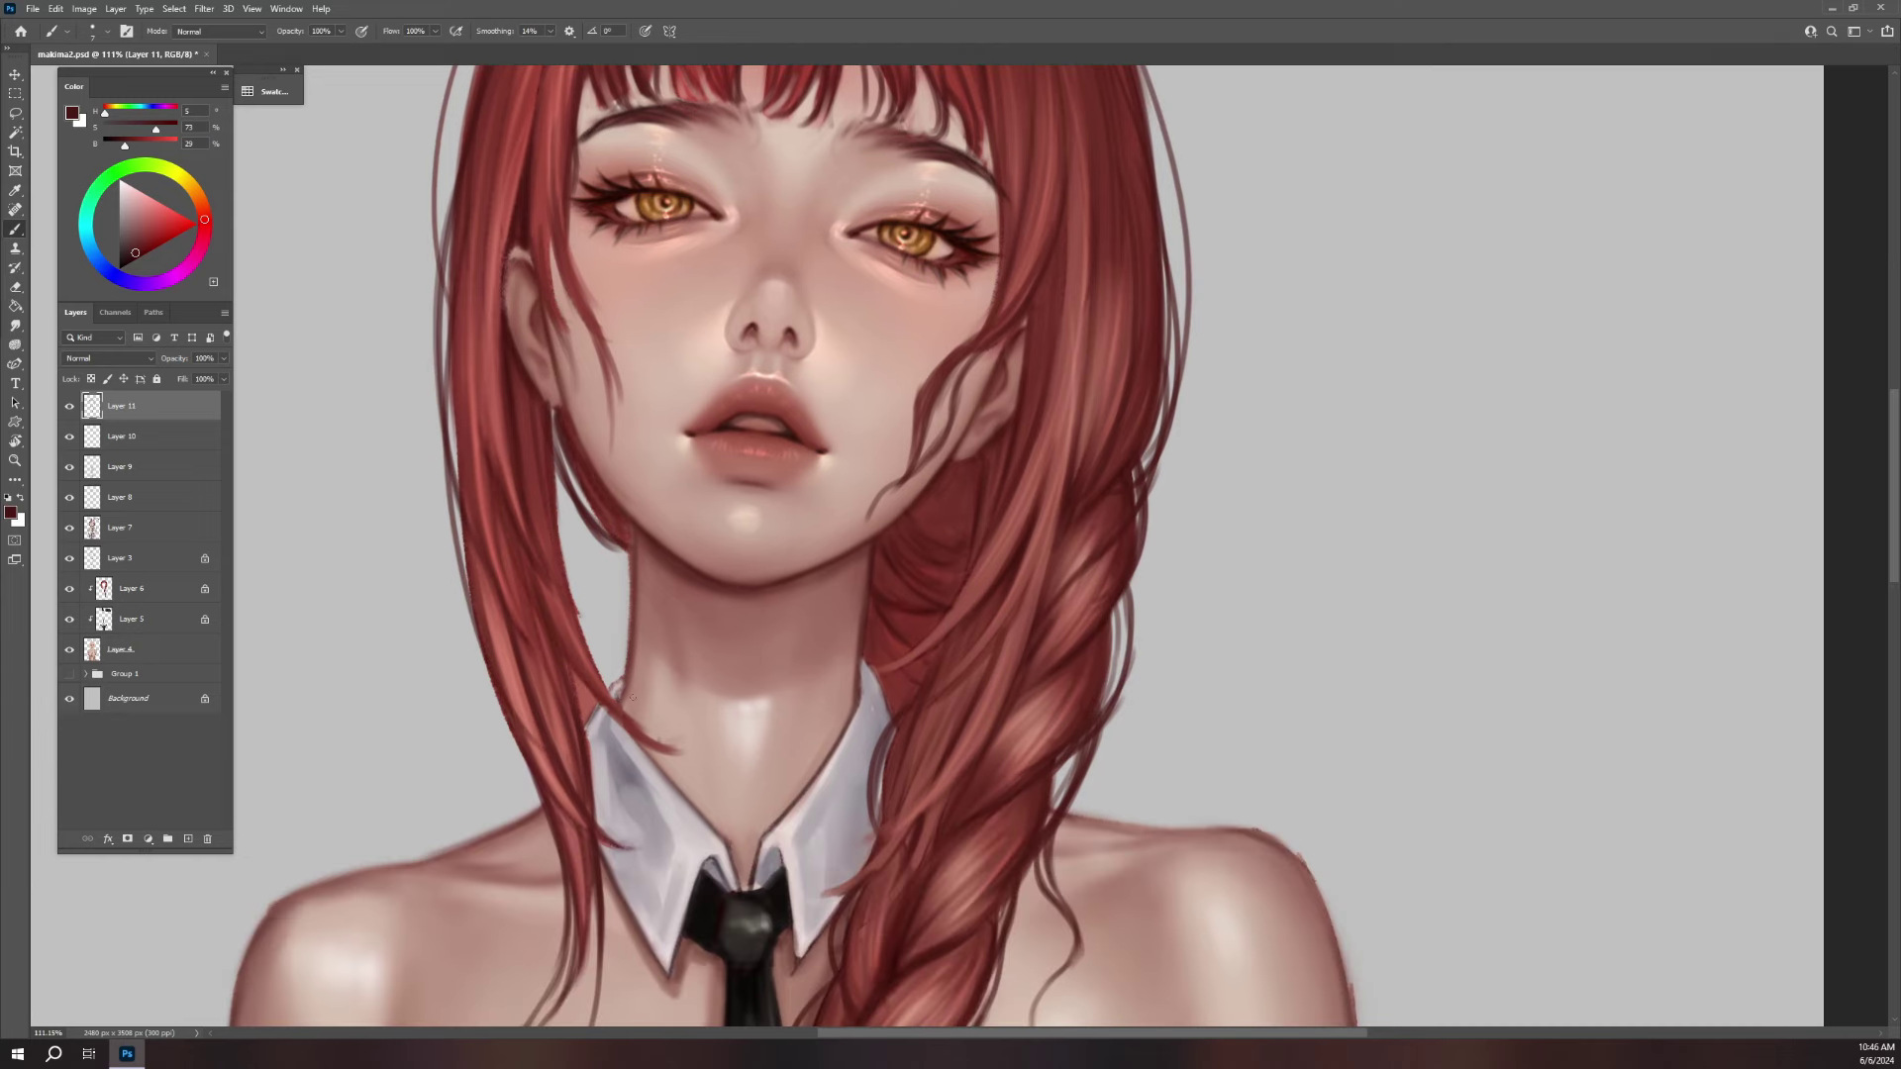
drag(614, 701, 693, 746)
mouse_move(549, 408)
mouse_down()
mouse_move(557, 463)
mouse_move(559, 445)
mouse_move(632, 545)
mouse_up()
drag(580, 461, 619, 537)
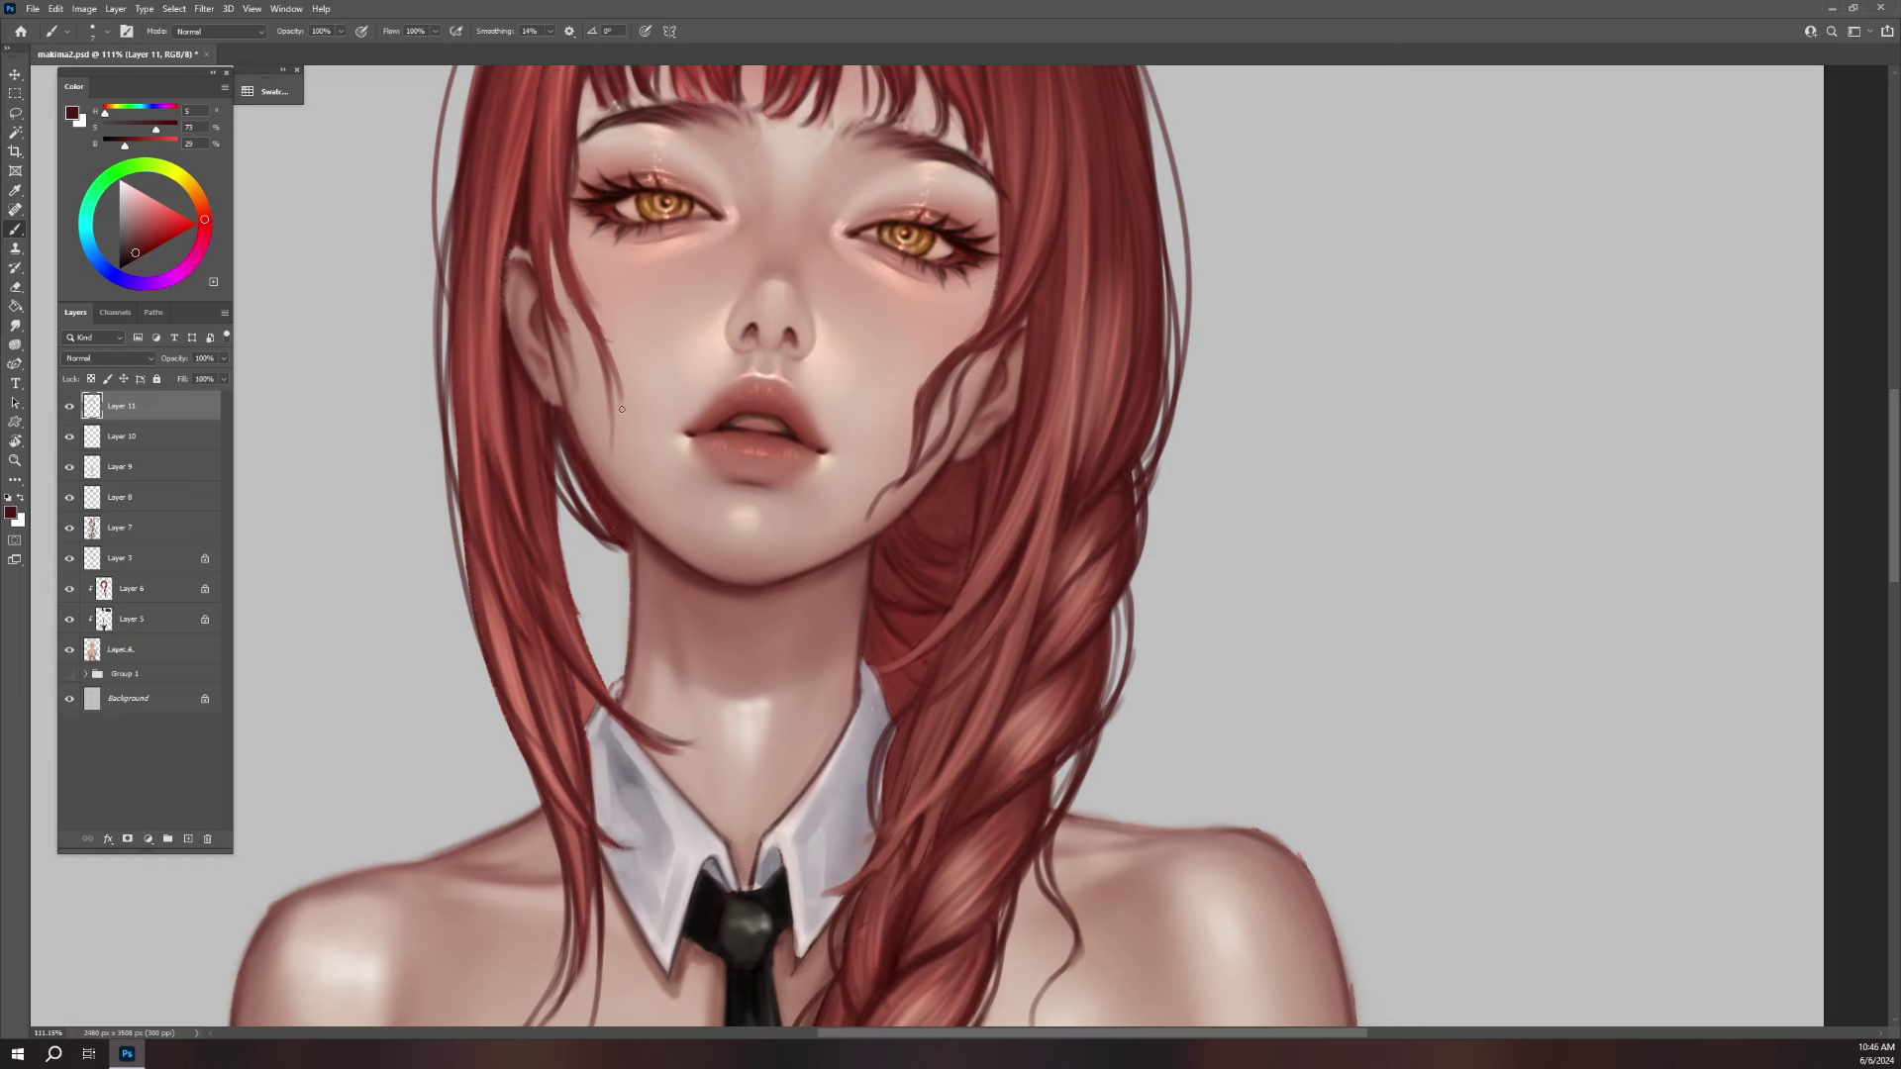
drag(442, 423, 597, 912)
- Paint thin strands in the hair beside the neck and on the braid's edge at the shoulder
scroll(594, 792, down, 5)
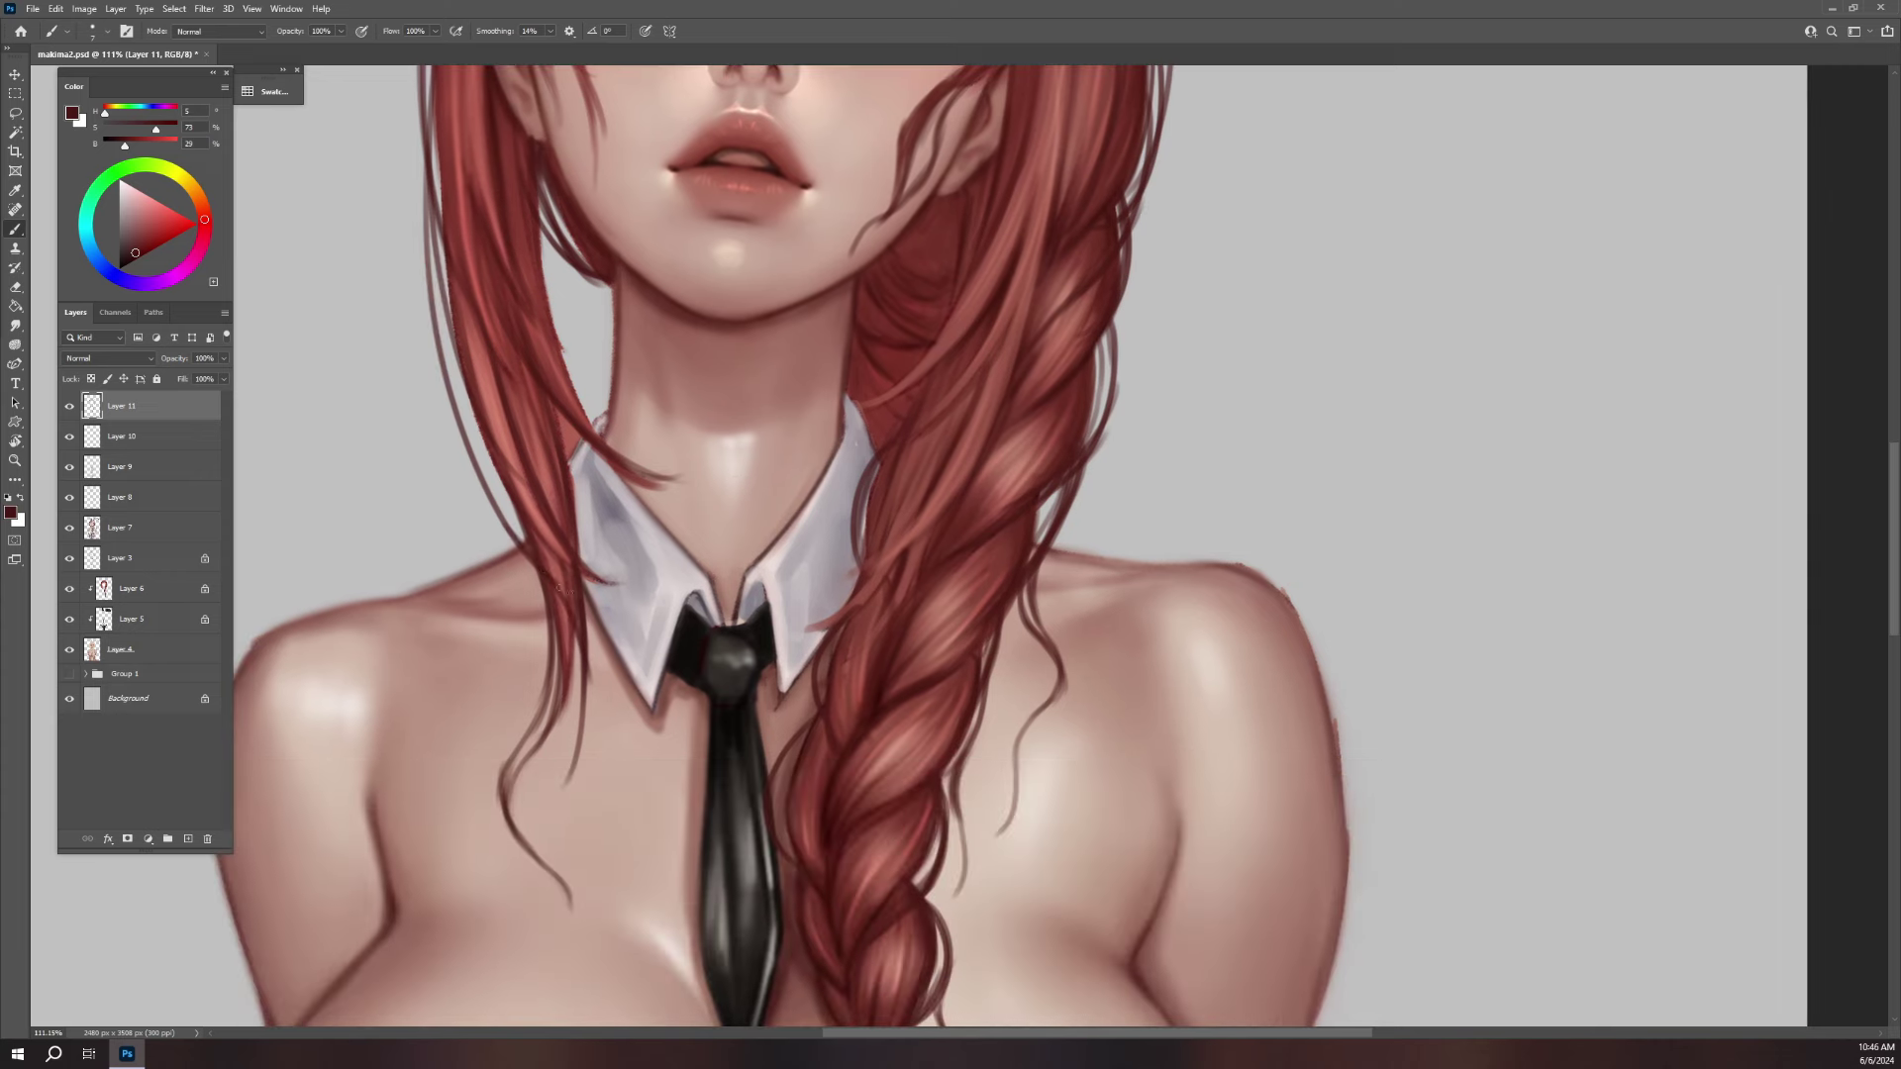
drag(597, 727, 590, 785)
drag(598, 673, 568, 818)
drag(585, 635, 594, 758)
drag(597, 679, 586, 748)
mouse_move(1041, 549)
mouse_down()
mouse_move(1025, 625)
mouse_move(1060, 679)
mouse_move(1016, 807)
mouse_up()
- Add strands near and below the jaw and below the ear, redoing the below-jaw strand
drag(1168, 636, 1098, 606)
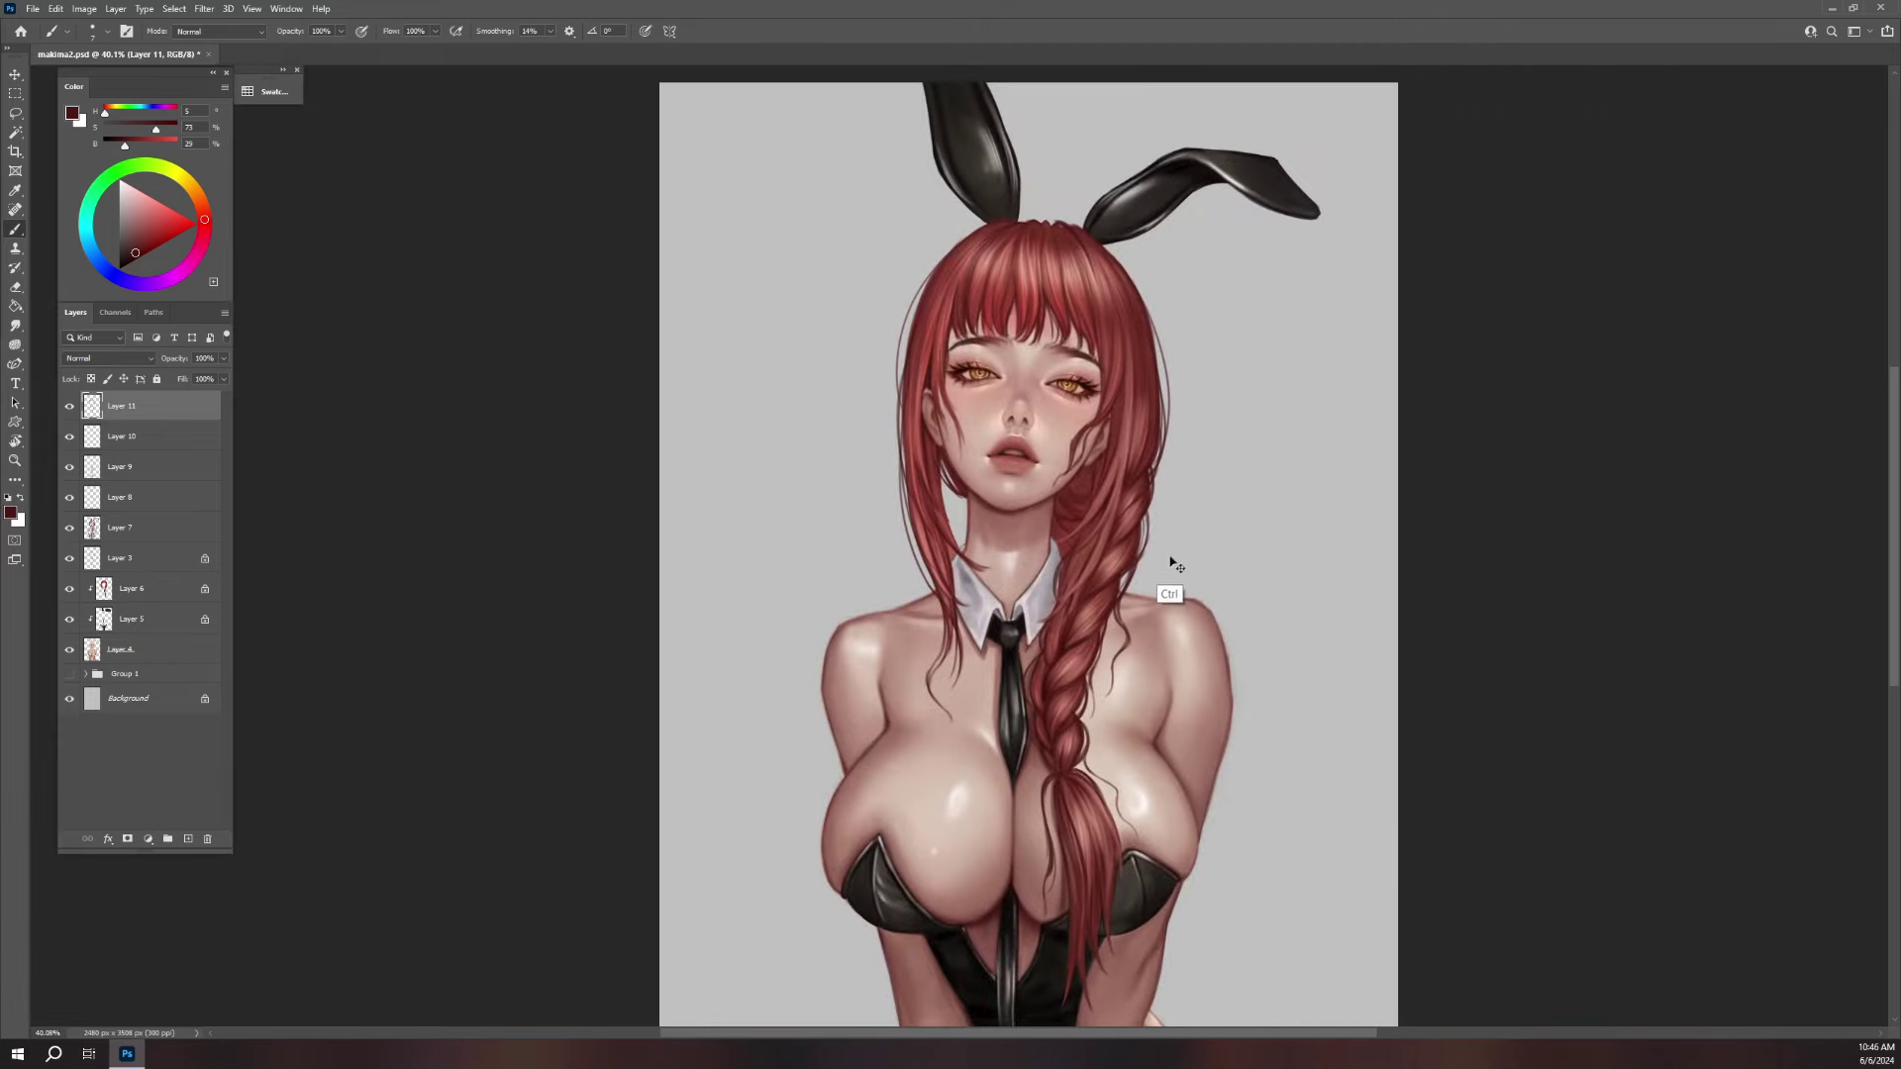
drag(1002, 450, 1114, 484)
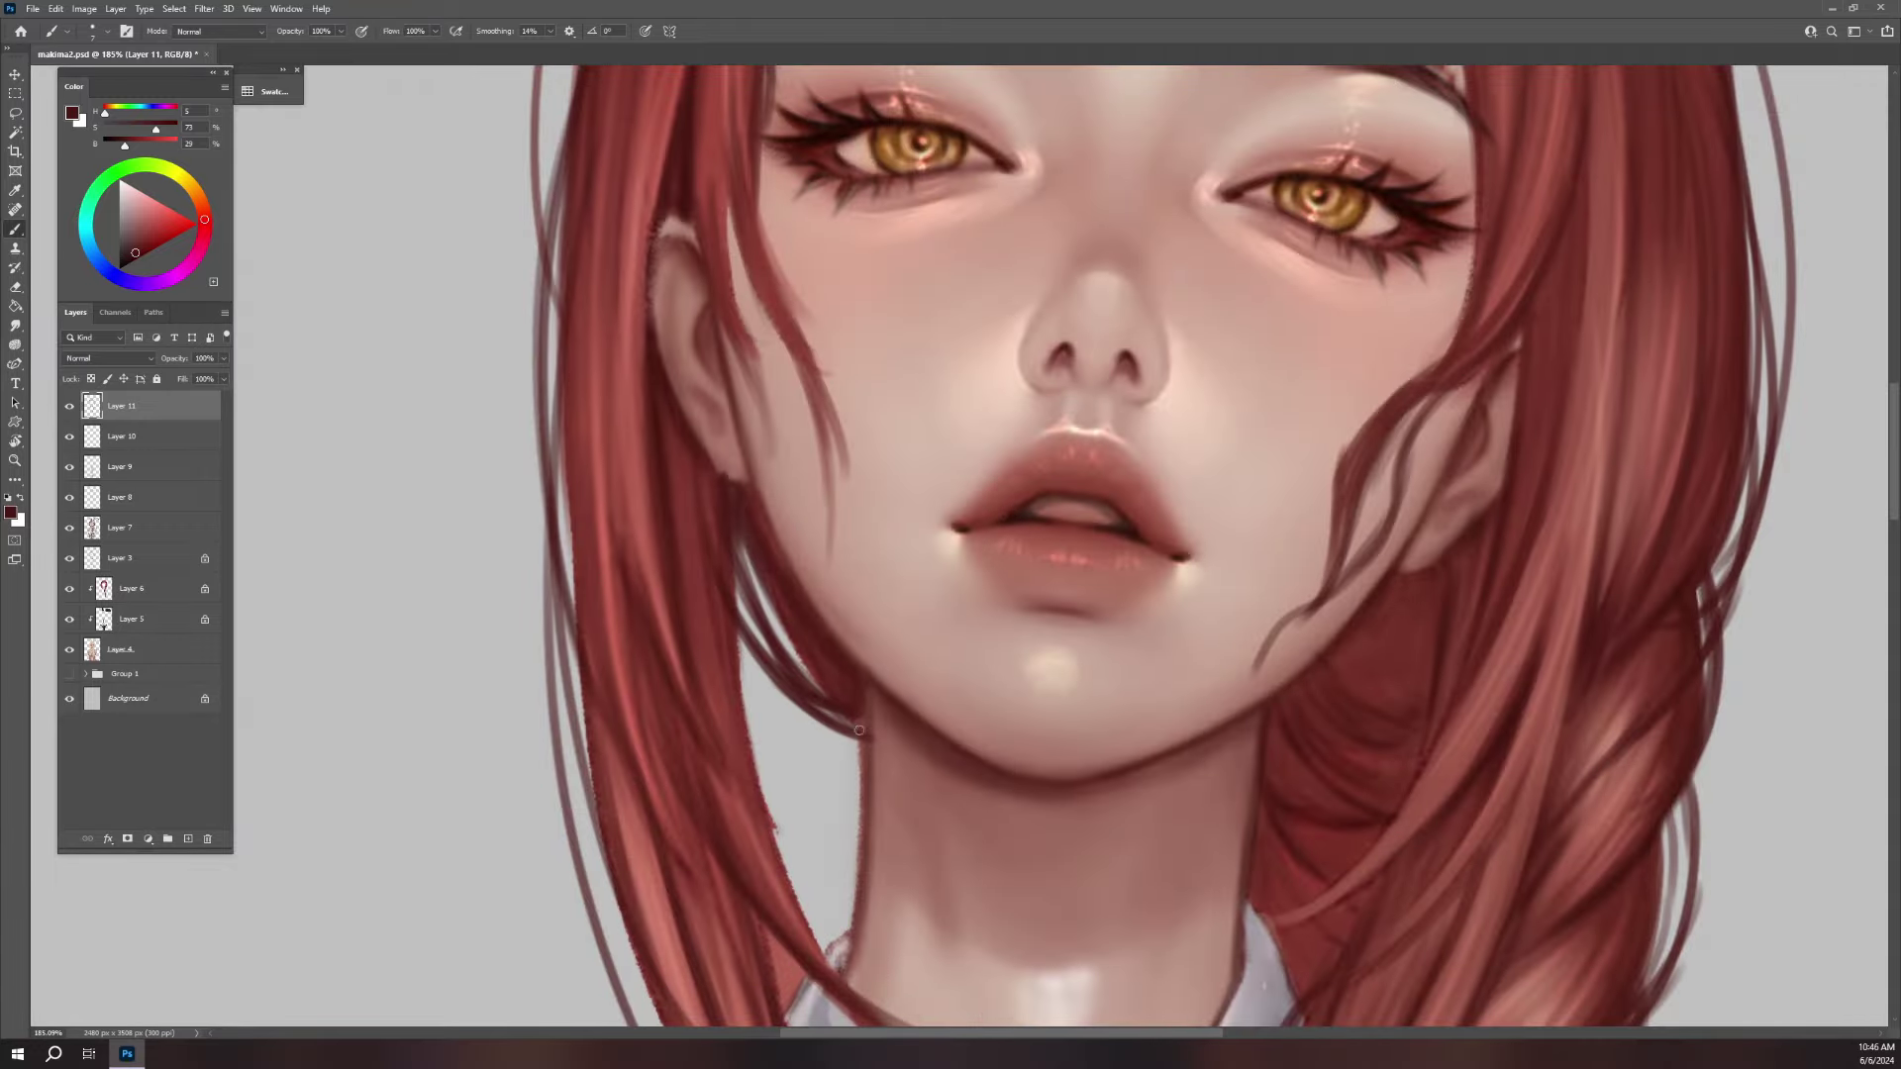
drag(787, 642, 745, 541)
drag(744, 693, 841, 731)
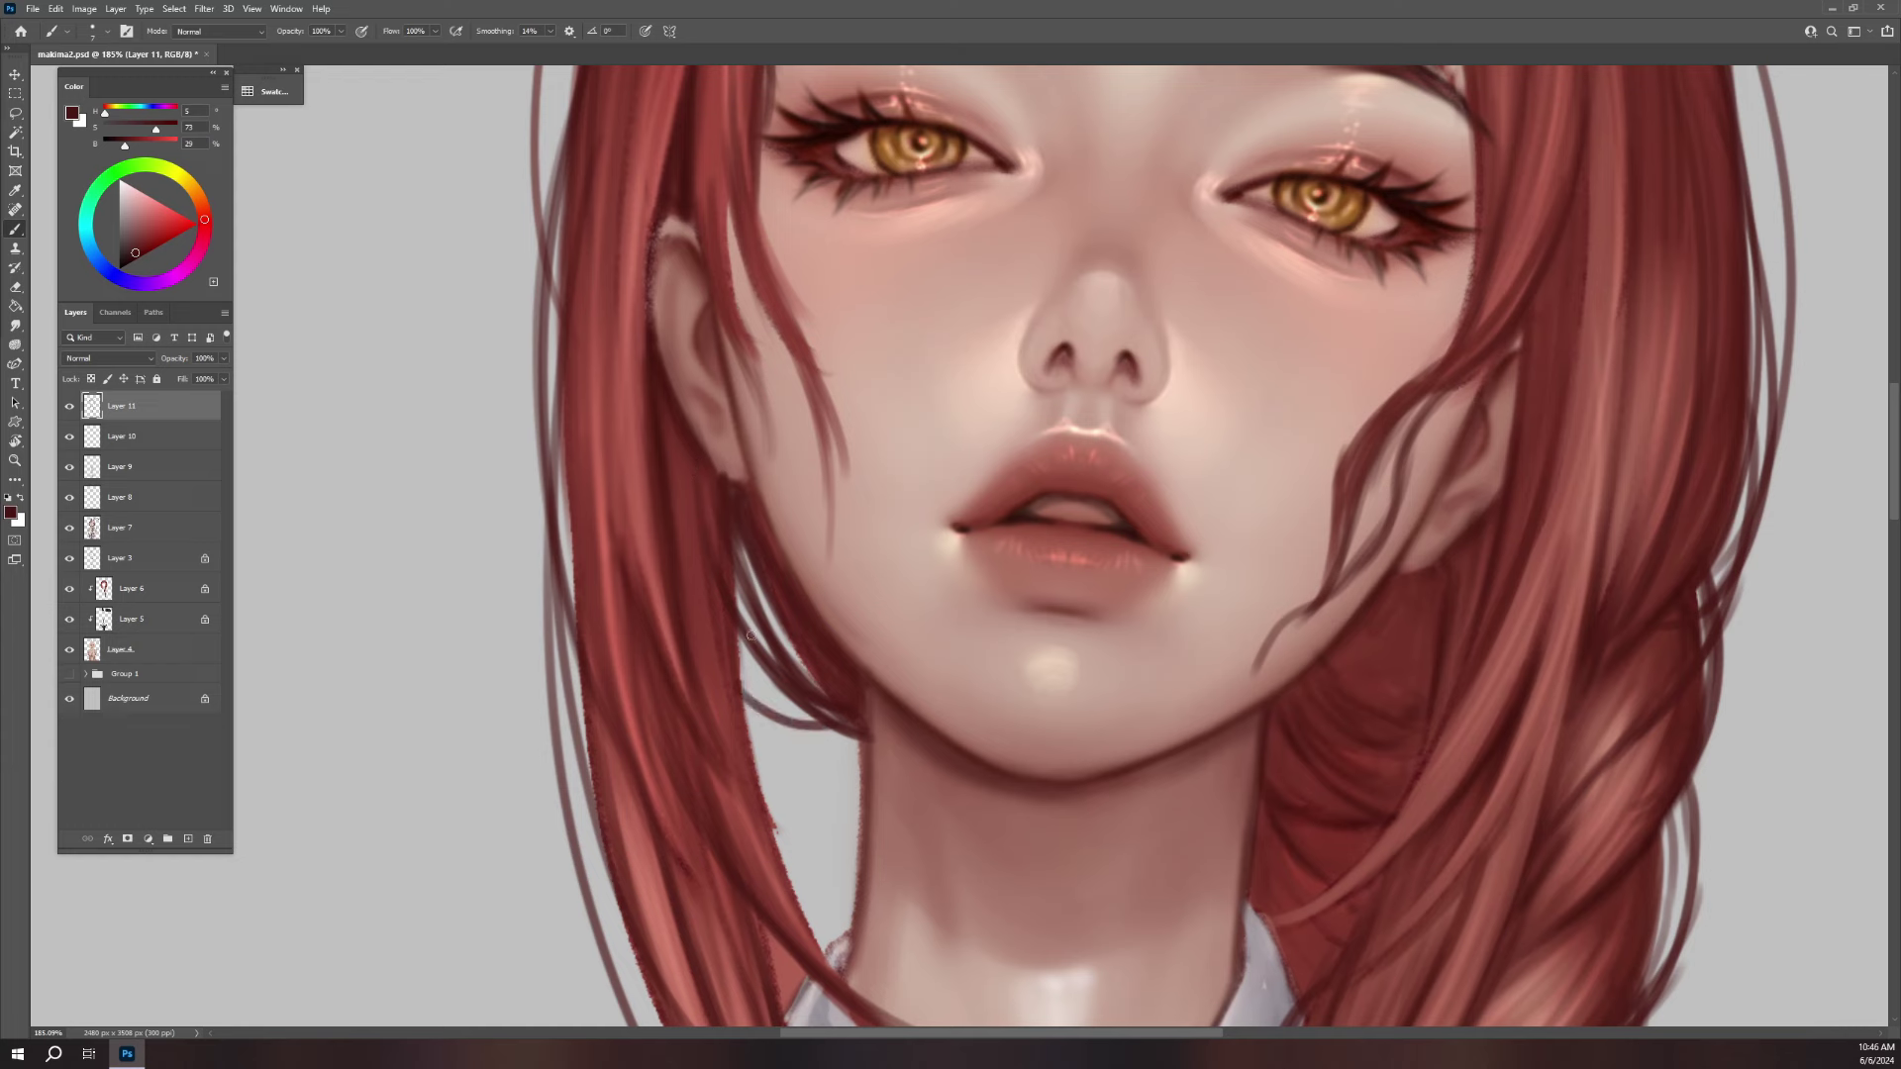
key(ctrl+z)
drag(745, 649, 872, 733)
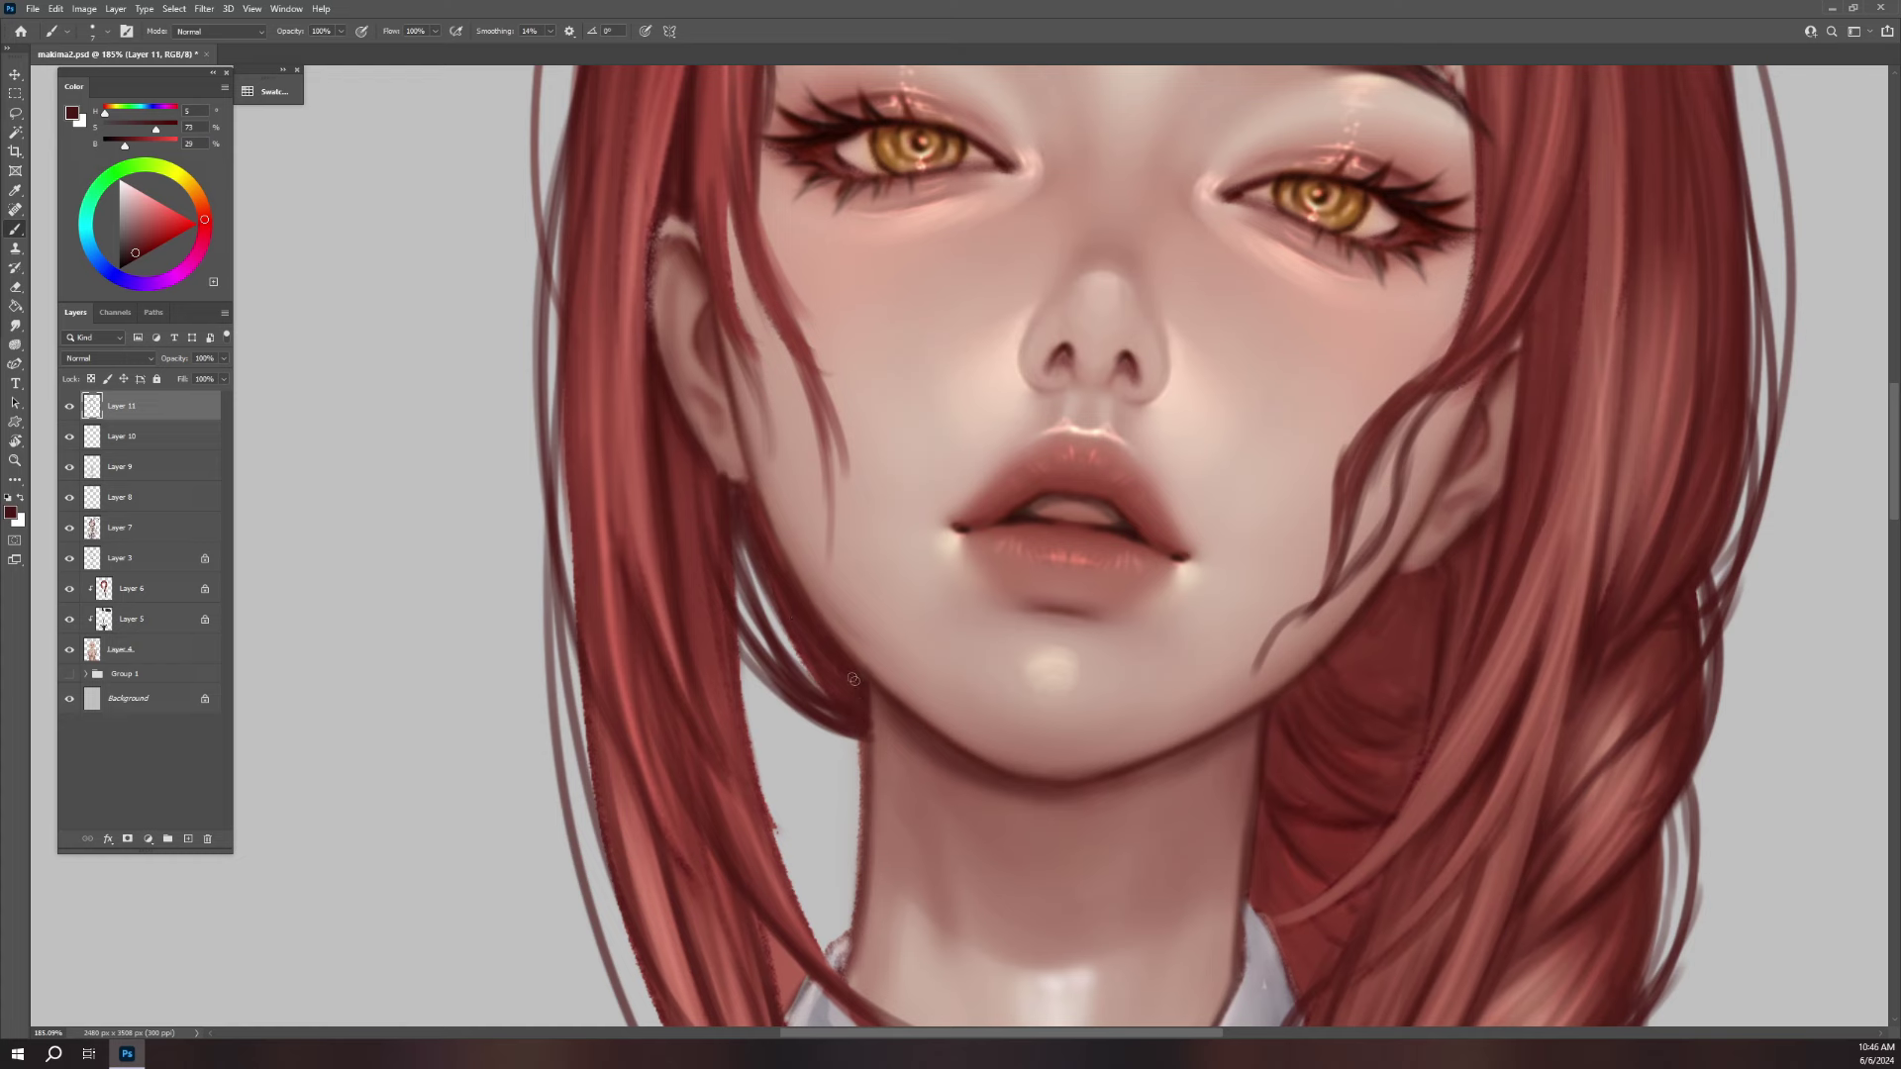
drag(782, 570, 751, 501)
alt+click(695, 481)
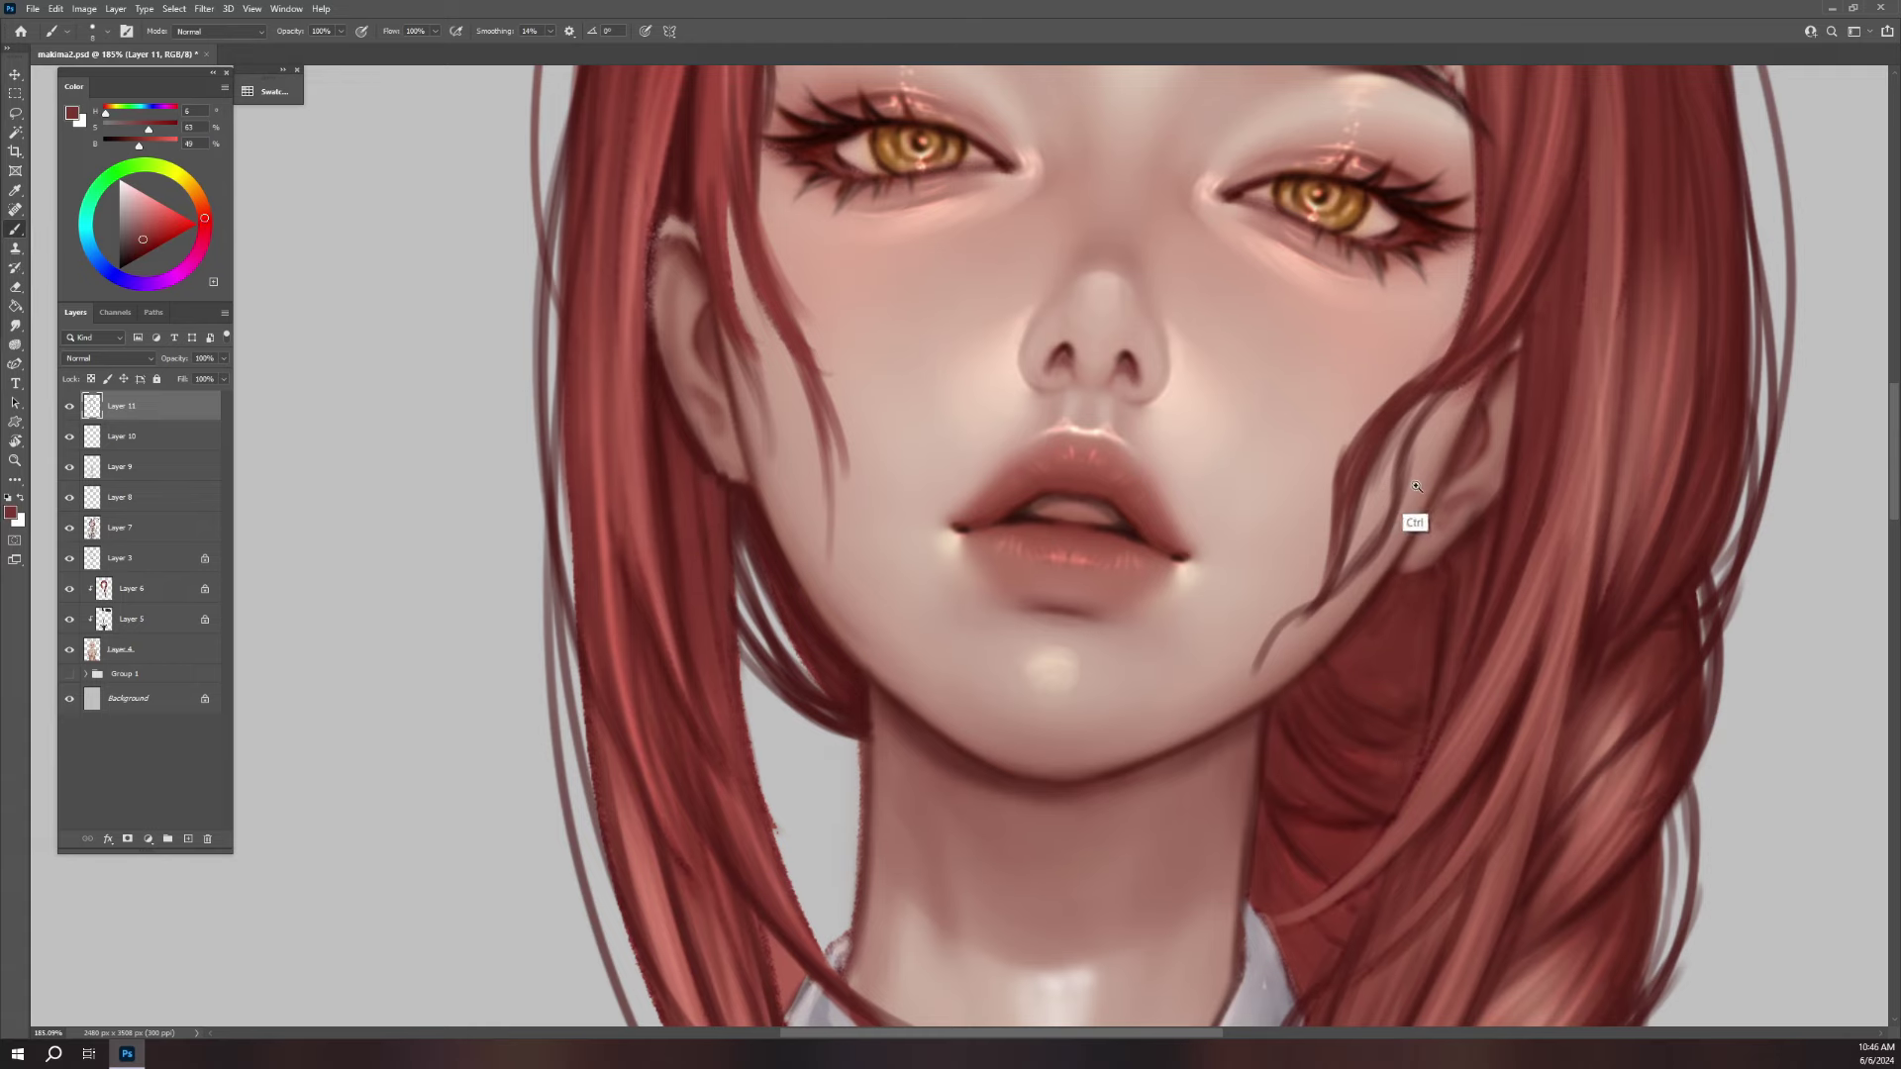
scroll(1406, 522, down, 5)
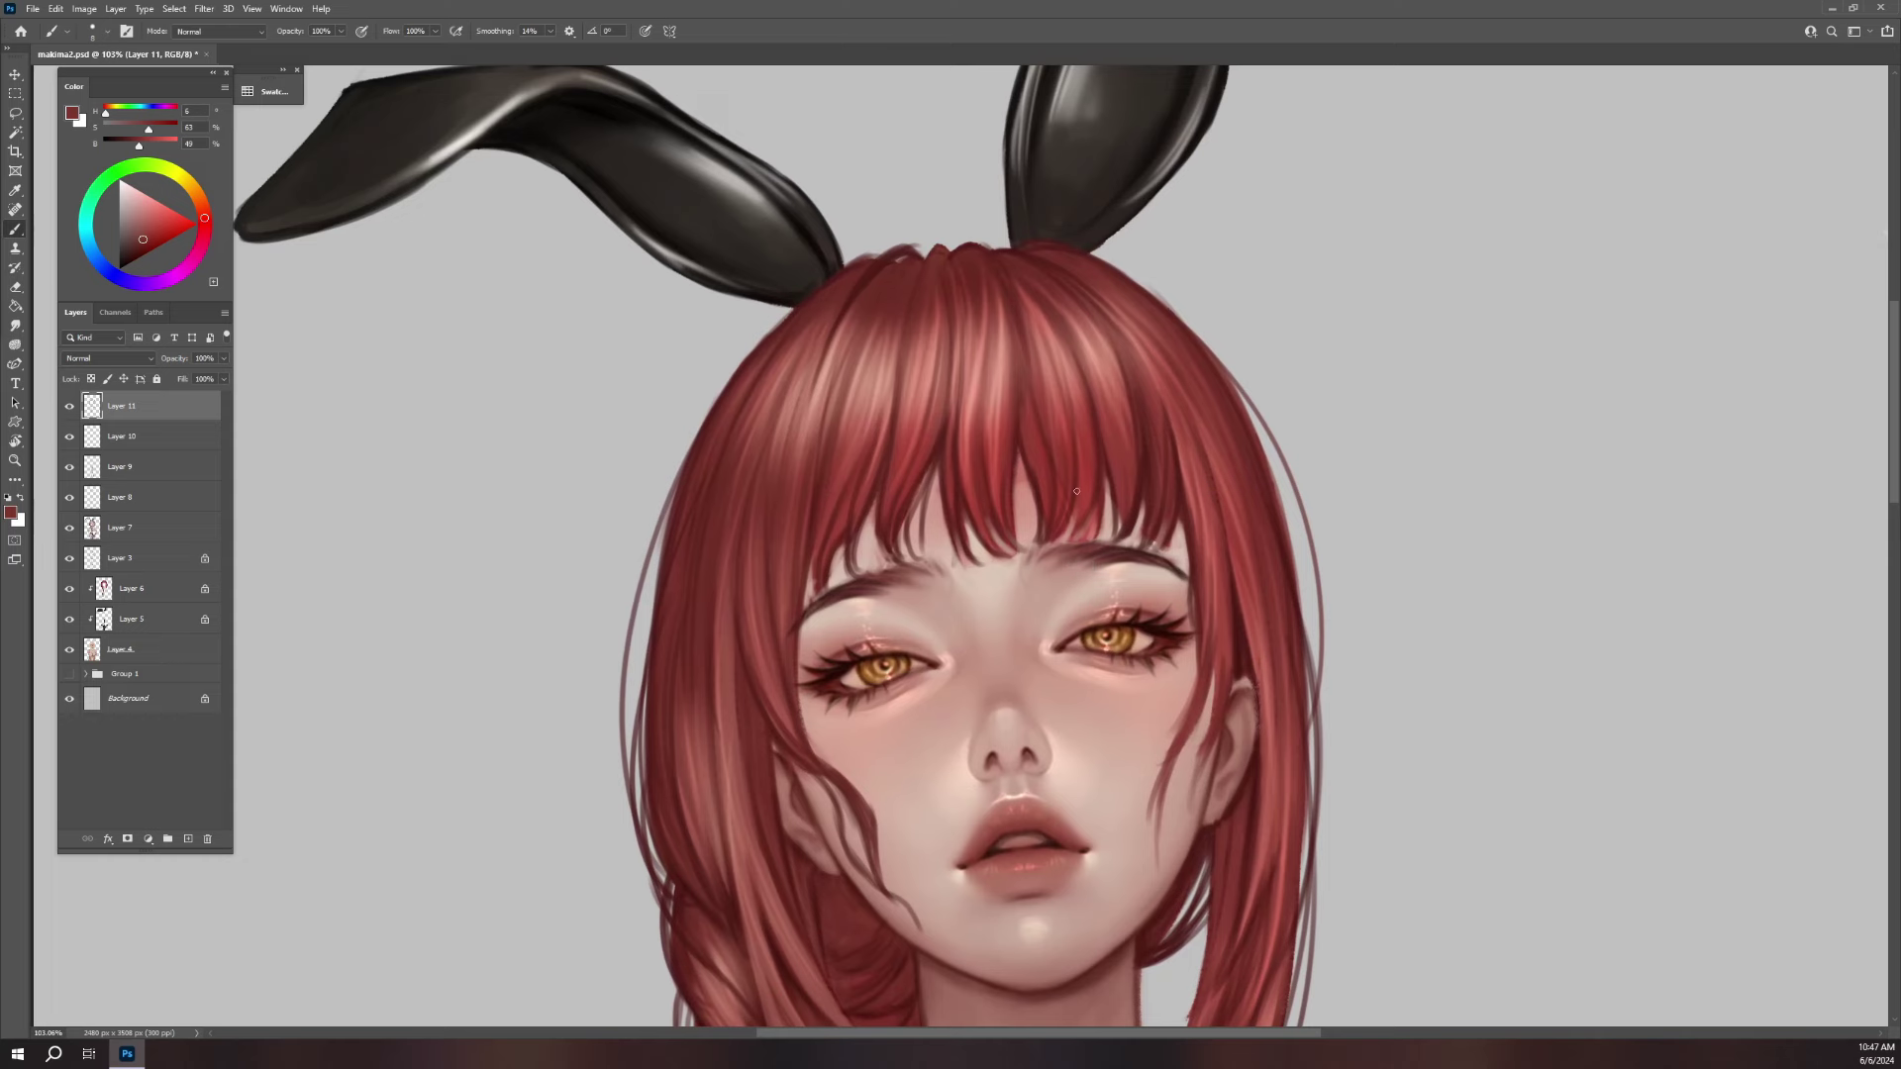
- Paint thin dark strands down the centre bangs and at the side bangs' tips
alt+click(768, 482)
key(bracketright)
drag(995, 407, 997, 523)
drag(999, 365, 1002, 481)
mouse_move(1005, 315)
mouse_down()
mouse_move(1003, 446)
mouse_move(1029, 544)
mouse_up()
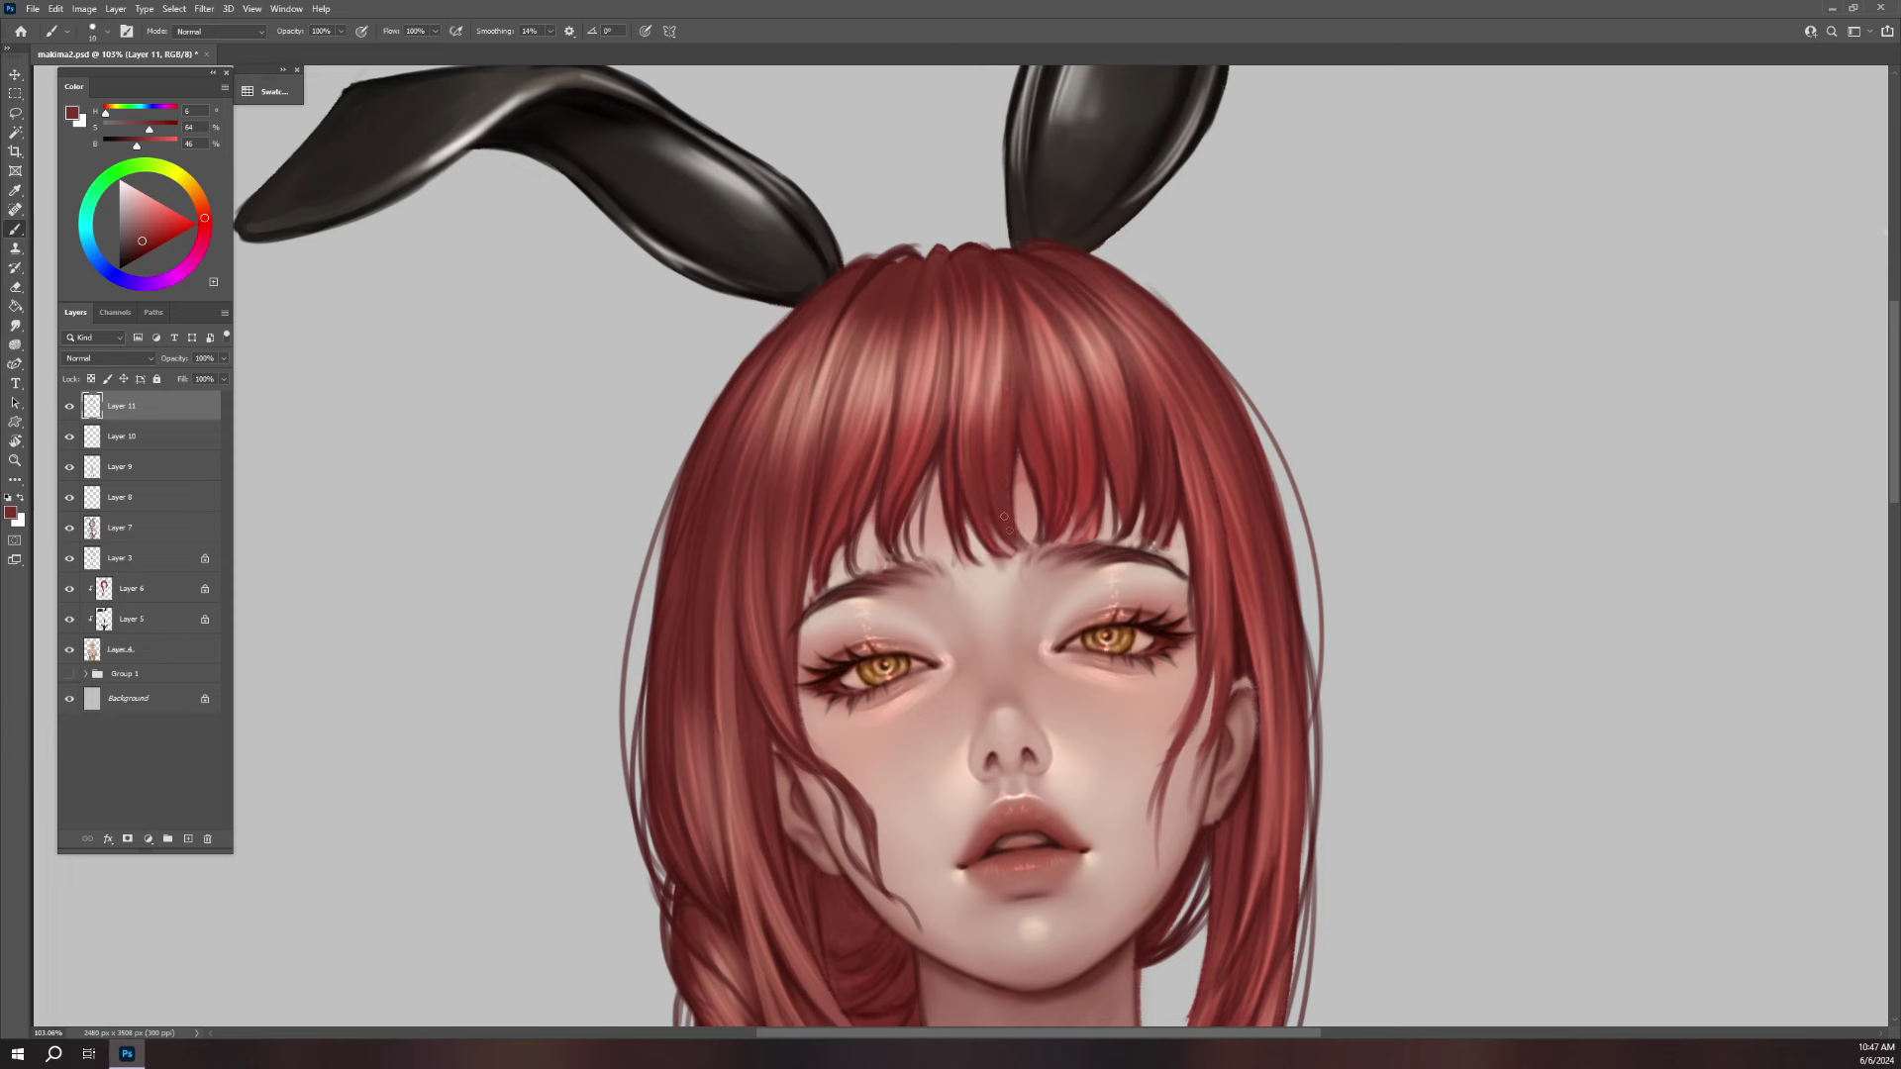
drag(1022, 425, 1035, 540)
drag(897, 519, 876, 568)
drag(899, 309, 864, 424)
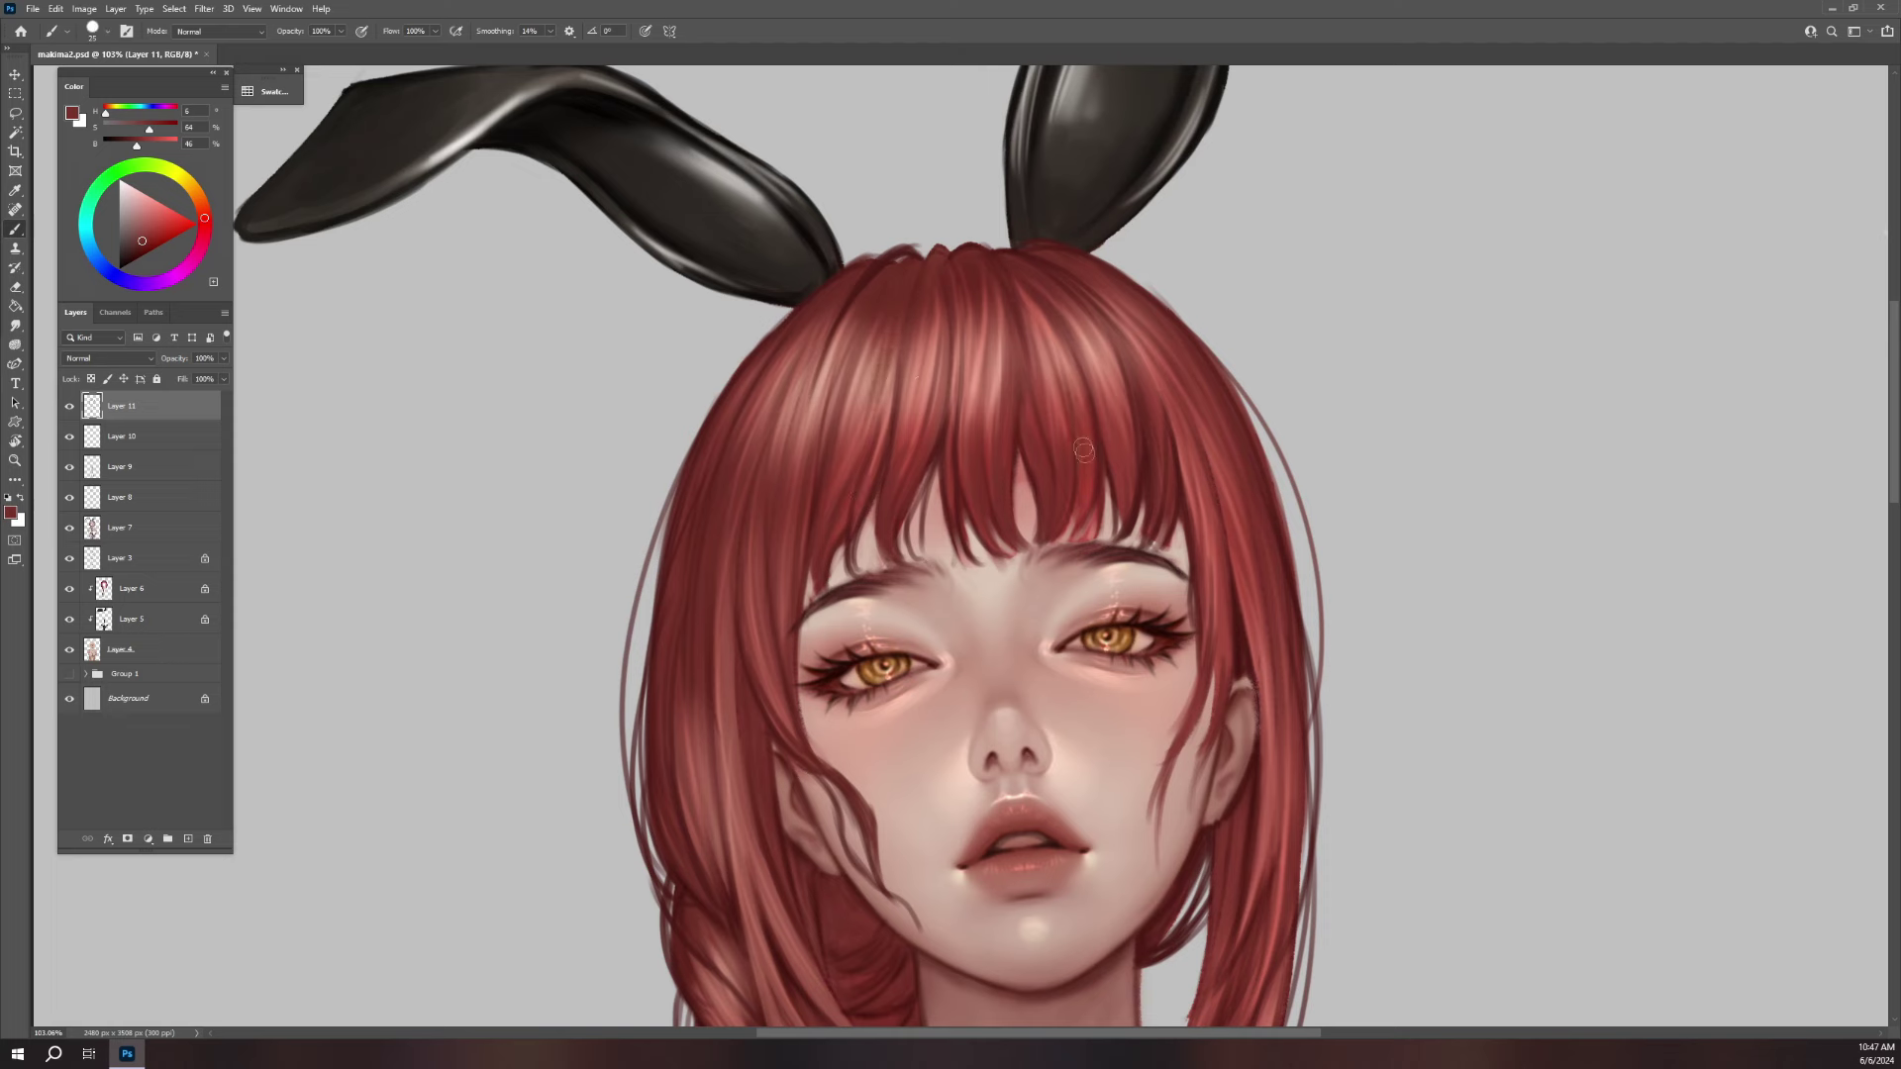
- With brush sizes 15–20, add a side-hair strand and a darker red strand from eye to cheek
key(bracketleft)
key(bracketright)
drag(1196, 509, 1209, 570)
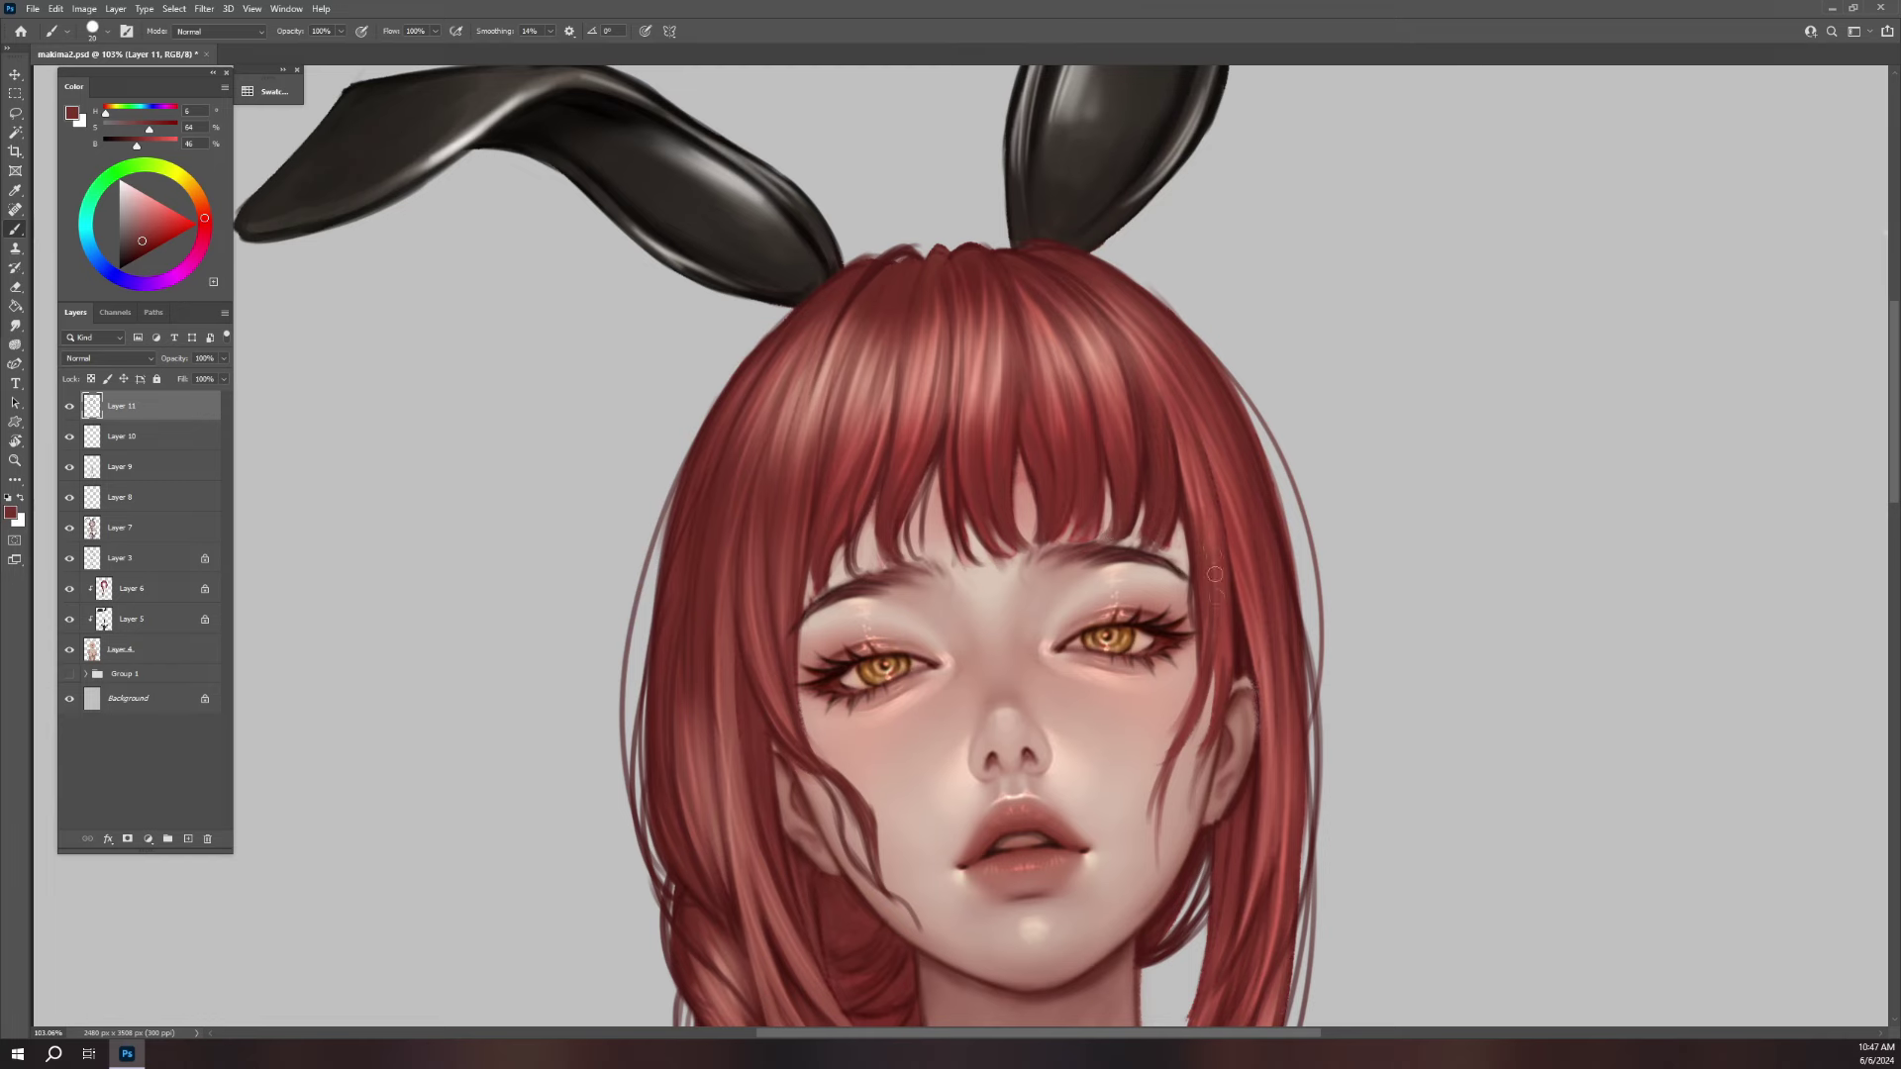
drag(1218, 662, 1026, 409)
key(bracketleft)
key(bracketleft)
key(bracketleft)
alt+click(1028, 424)
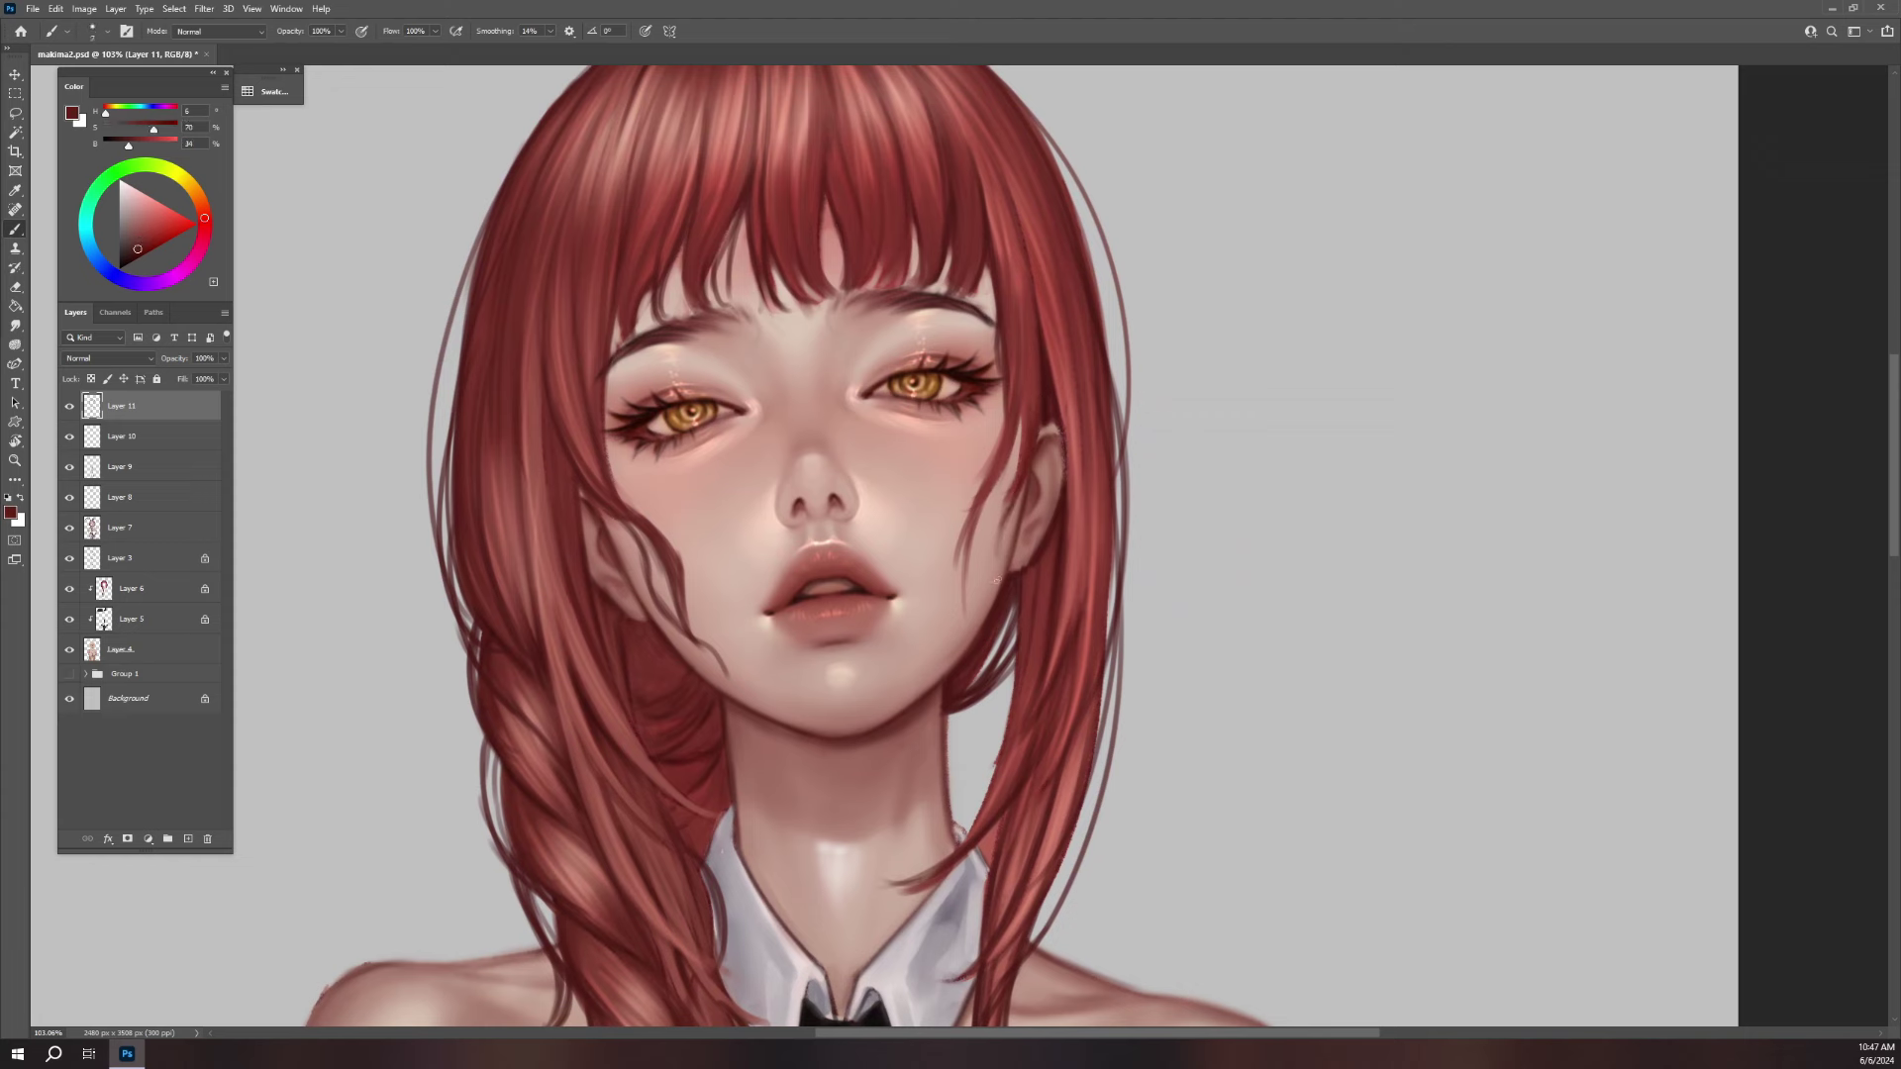
drag(1018, 406, 968, 608)
- Scroll down the canvas and make Layer 10 the active layer
scroll(1150, 614, down, 1)
scroll(1150, 595, down, 6)
scroll(1151, 554, down, 1)
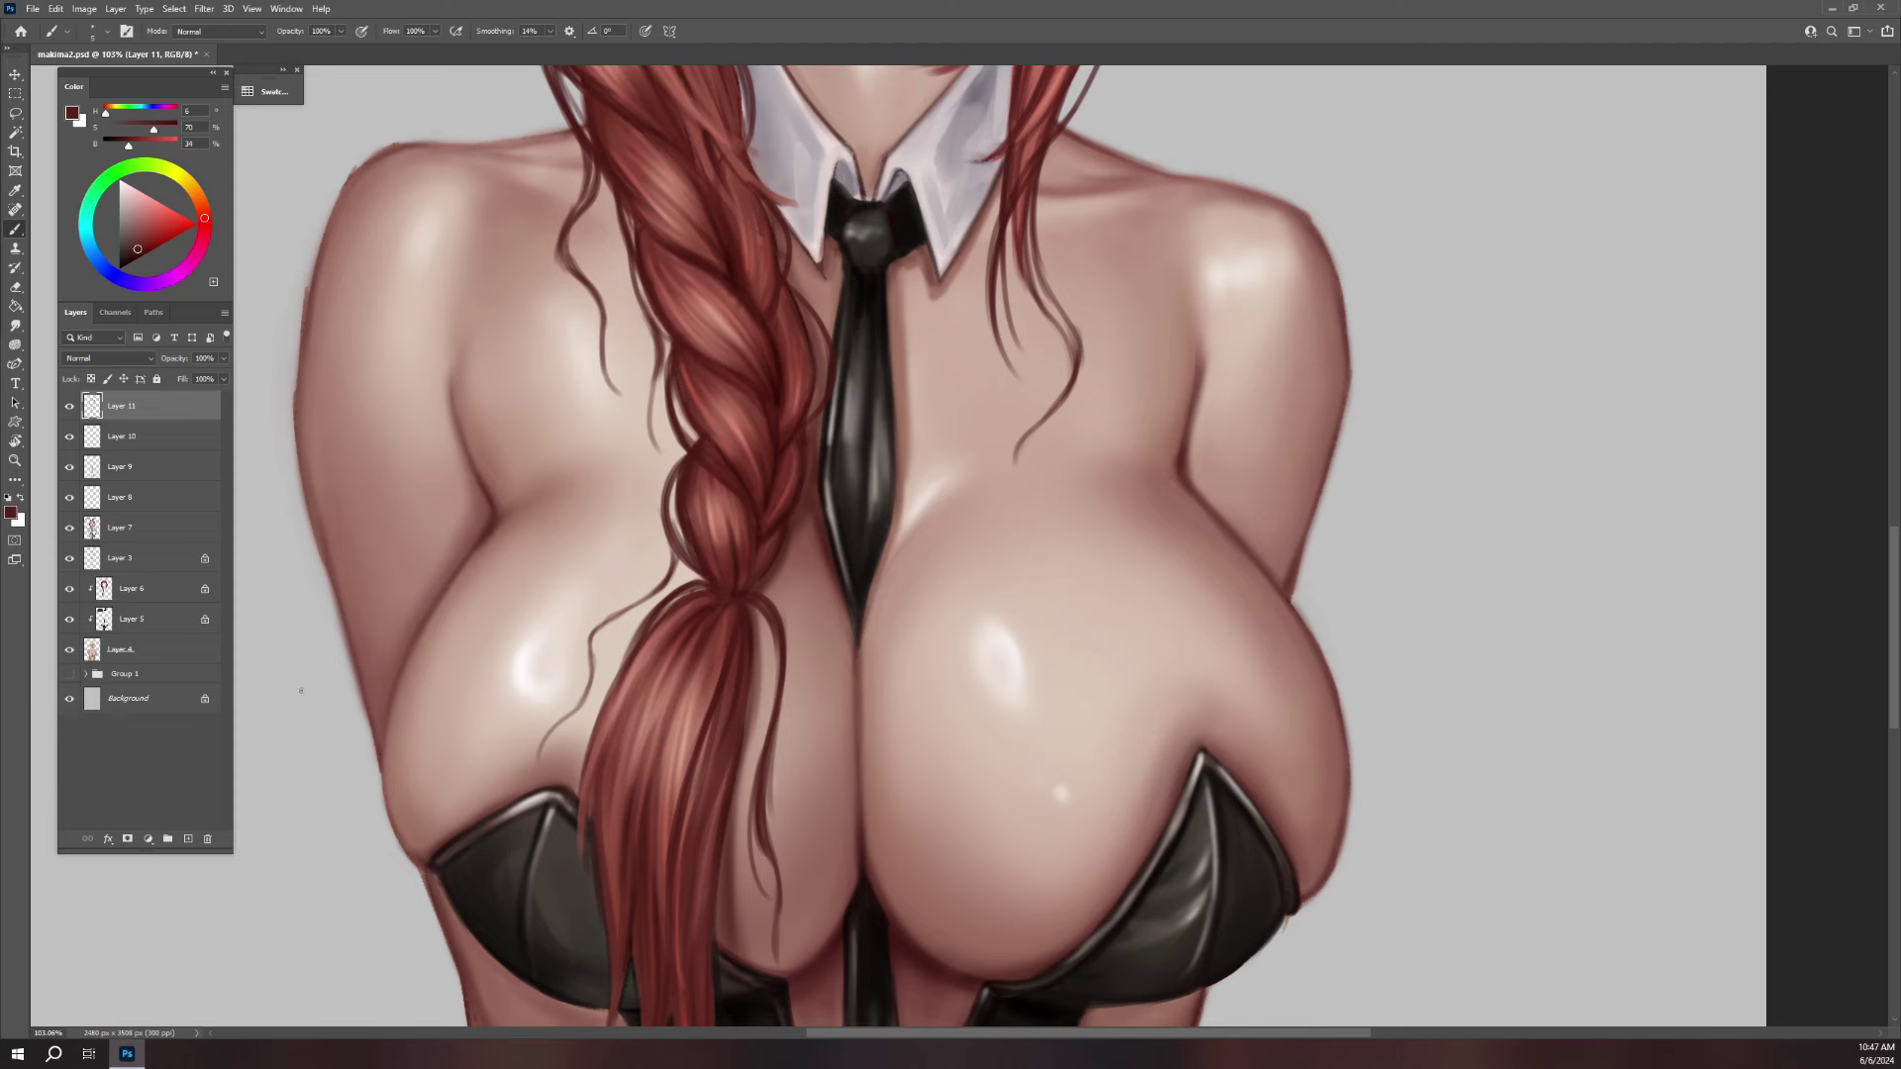
click(139, 439)
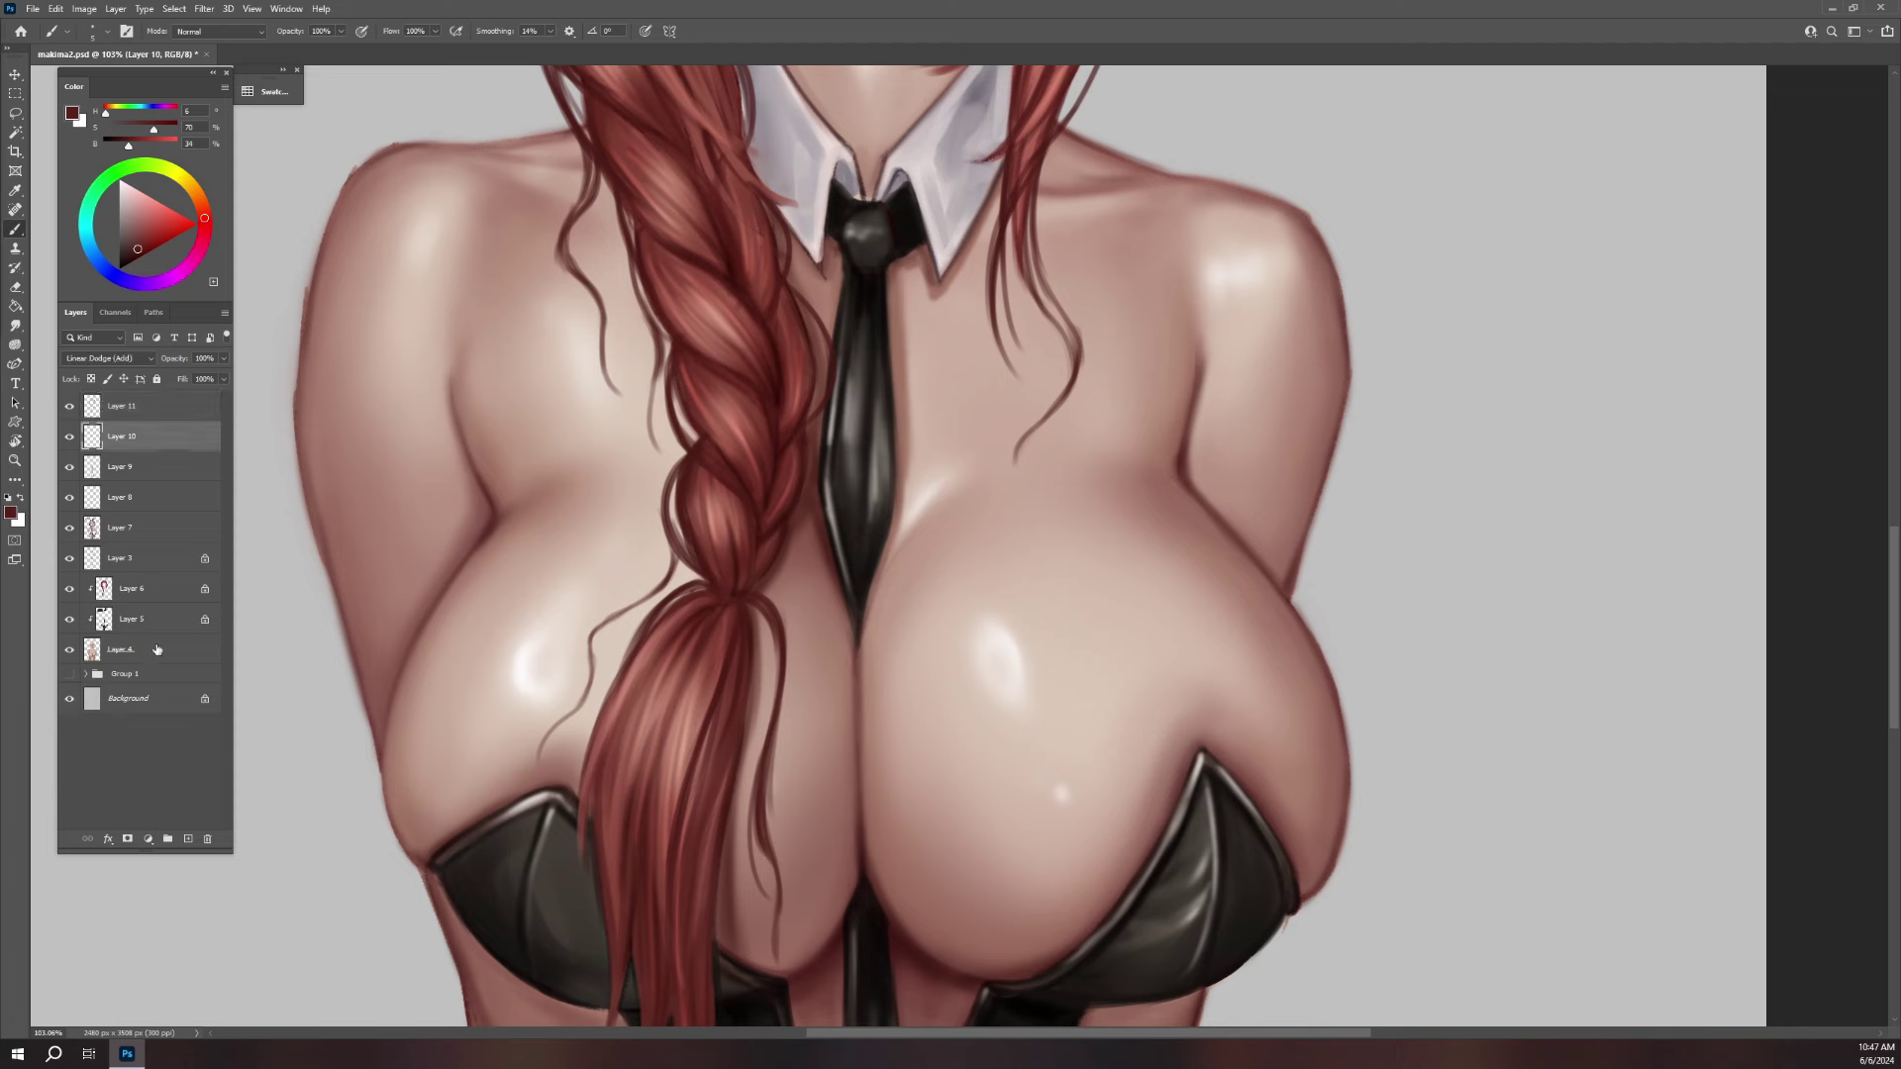
- Merge Layers 4 through 10 into one layer and keep Layer 10 active
shift+click(158, 651)
key(ctrl)
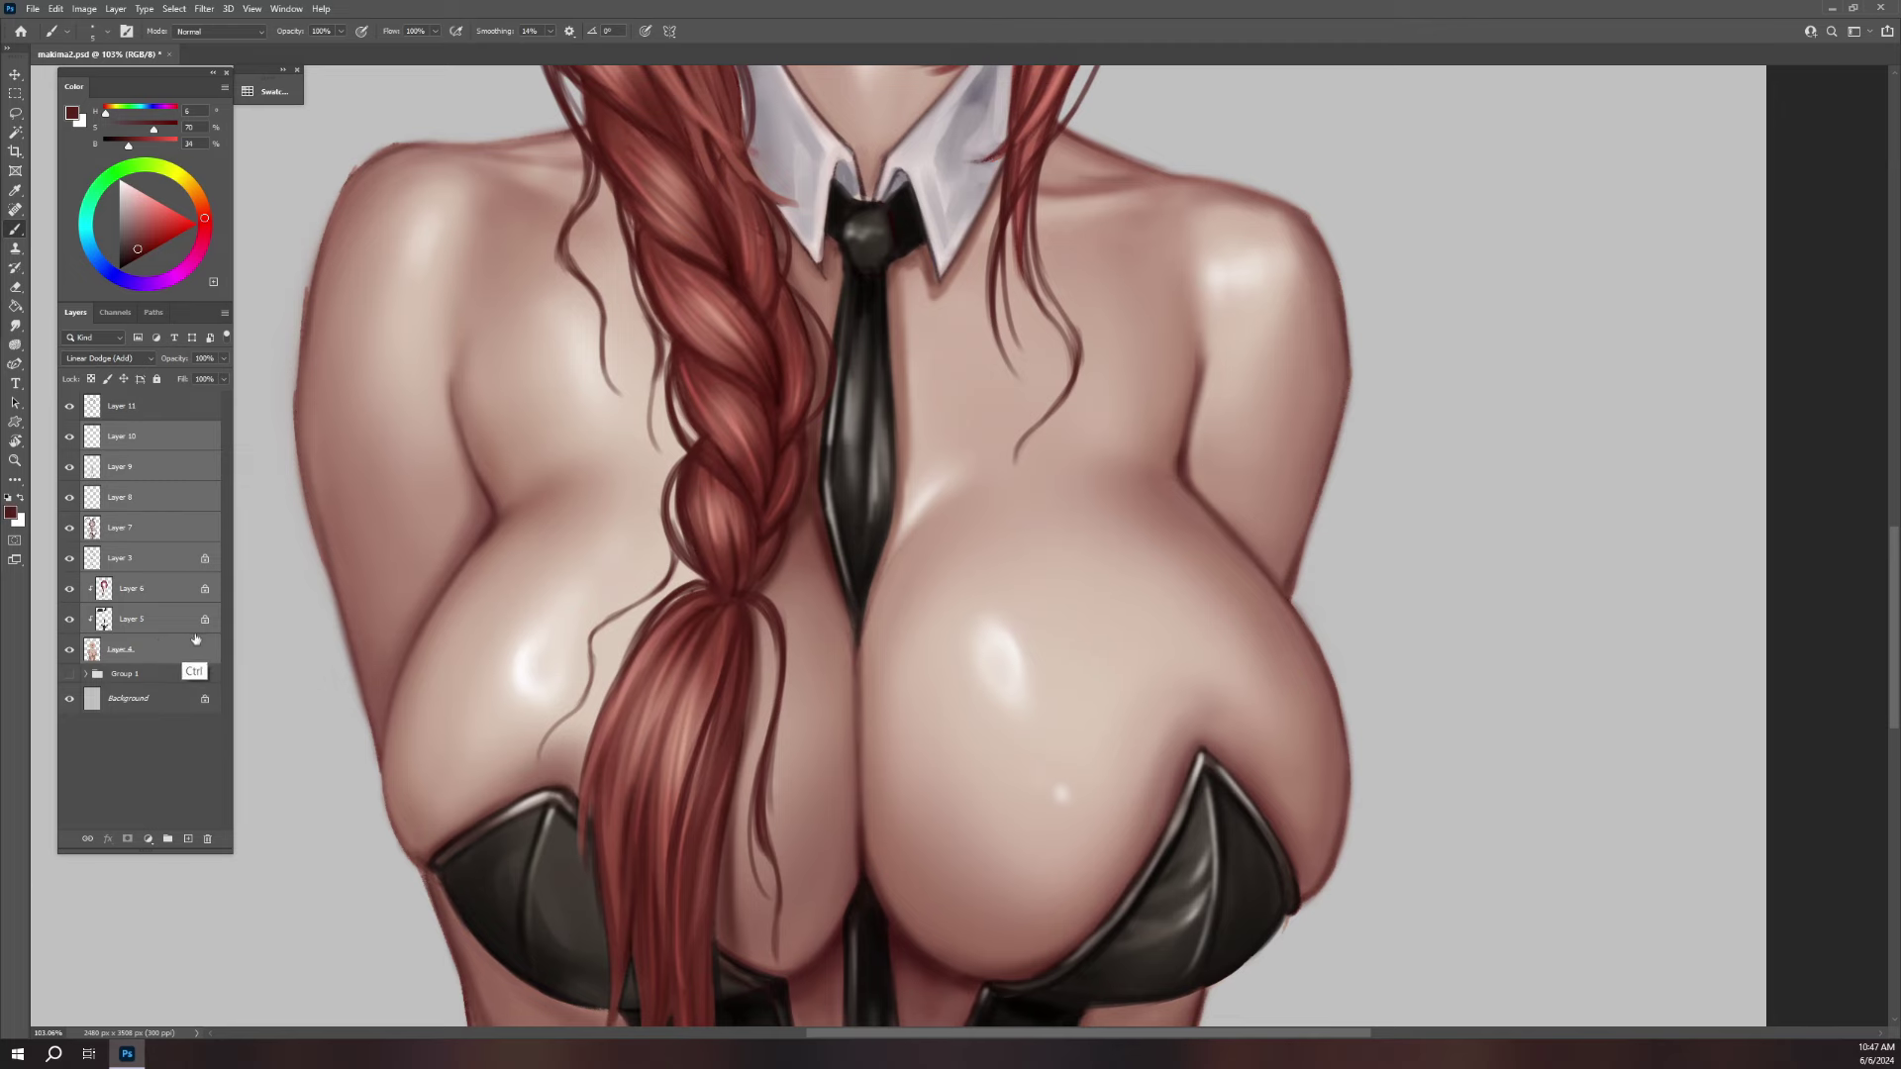
key(ctrl+e)
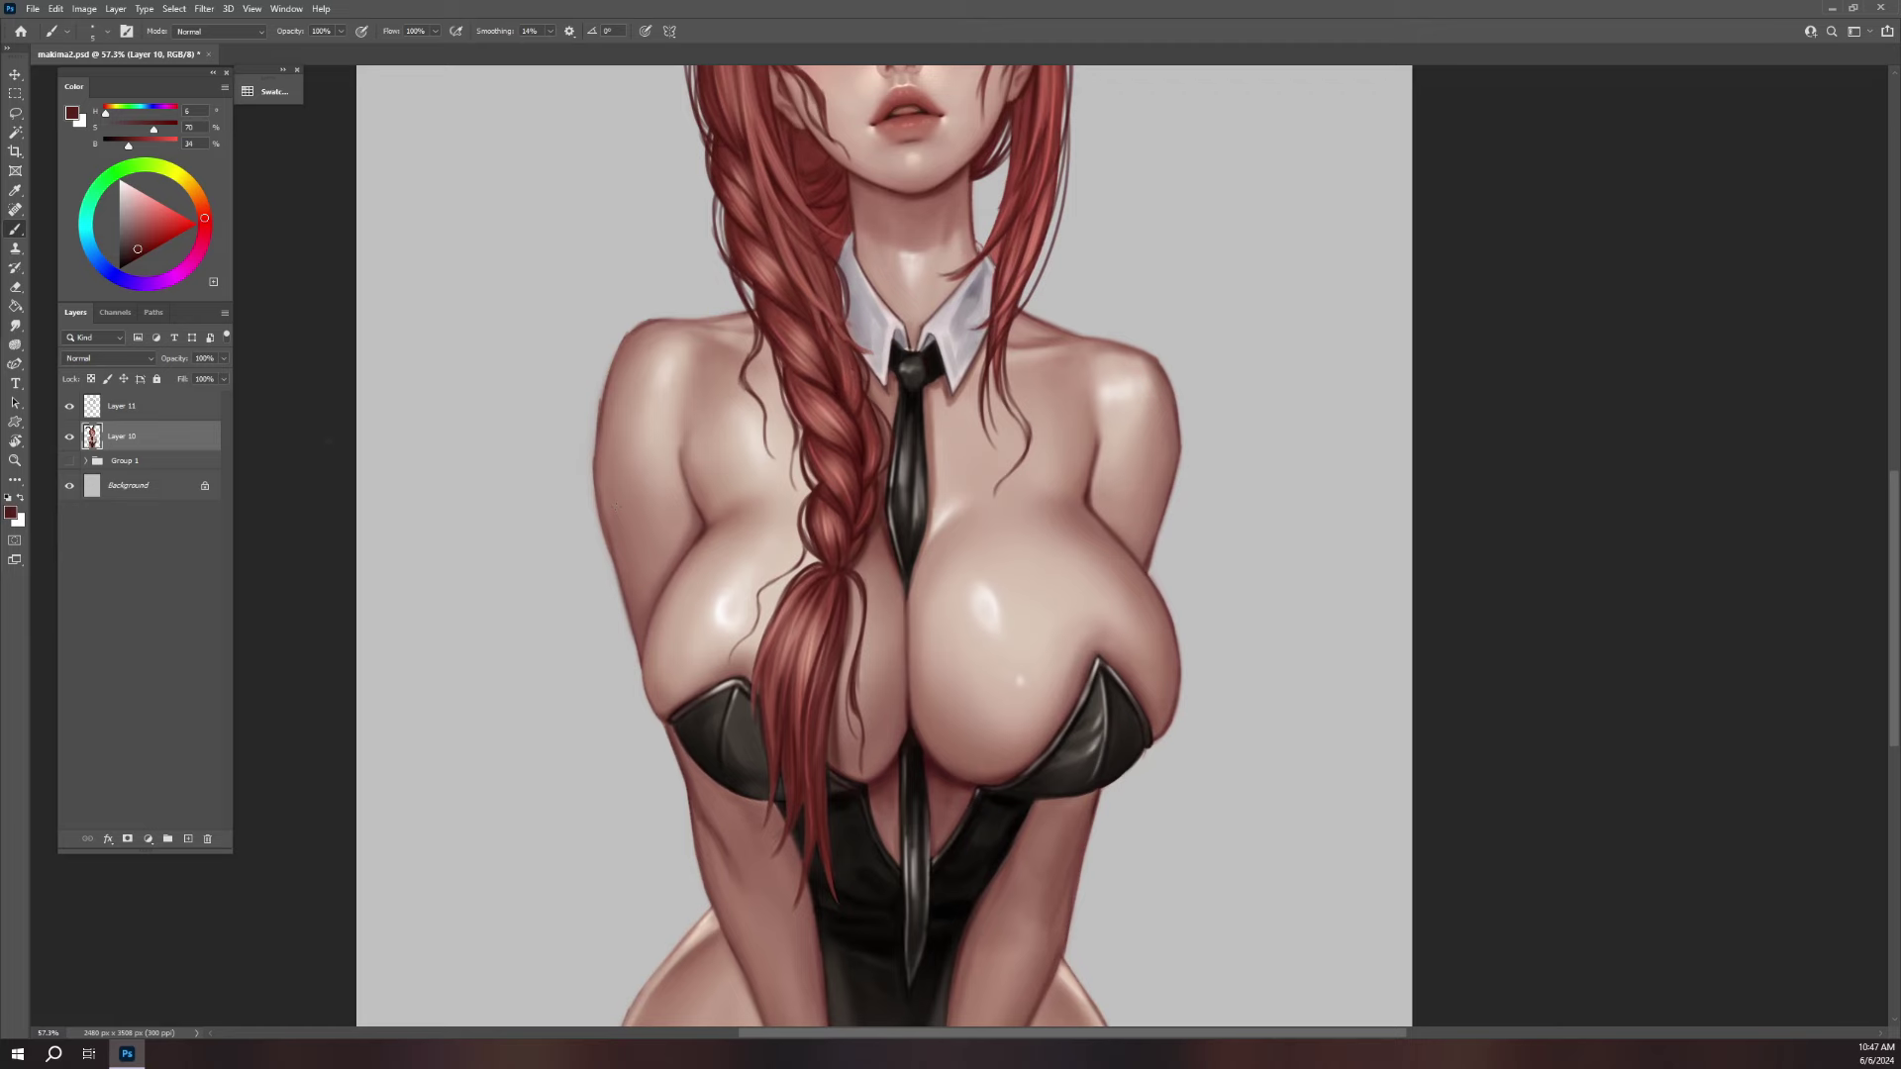
click(165, 406)
key(alt+bracketleft)
scroll(693, 485, up, 3)
- Darken the left shoulder and arm outlines using sampled skin shades
alt+click(722, 599)
drag(575, 209, 504, 324)
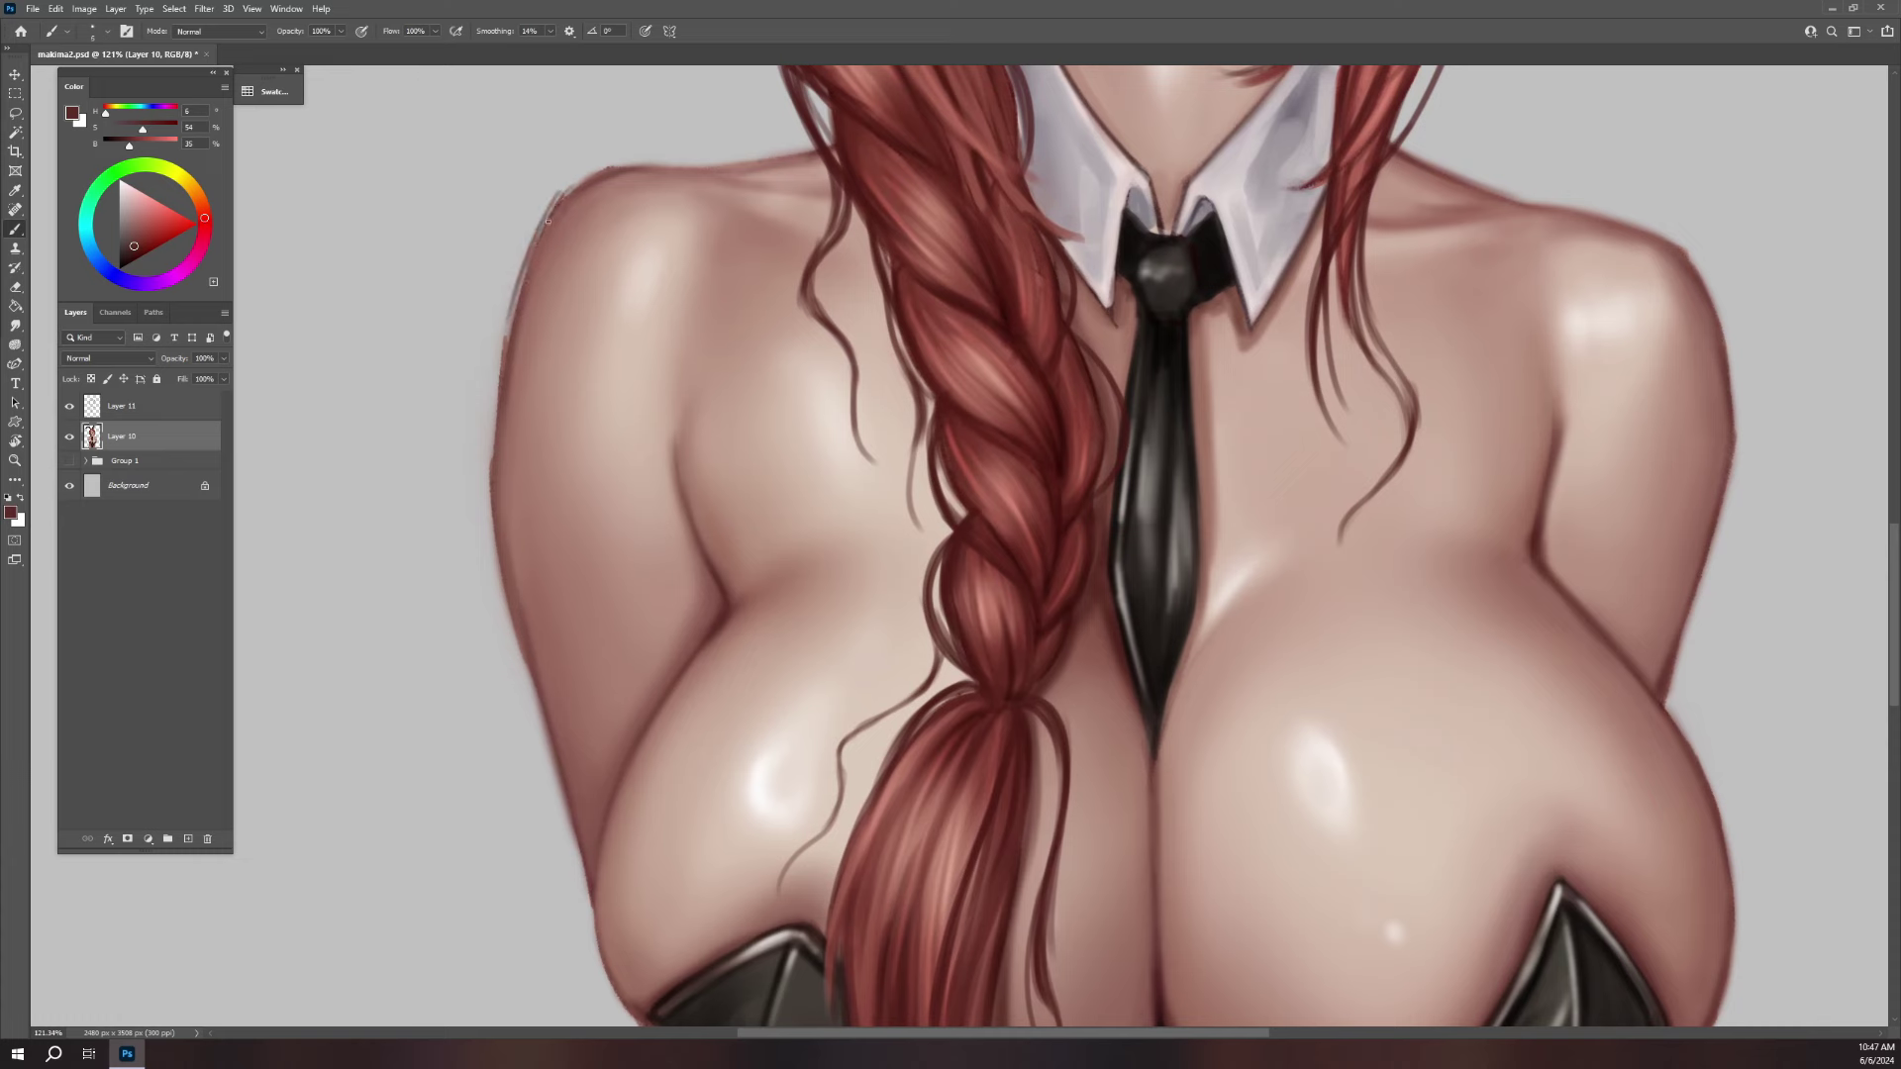
drag(602, 177, 507, 332)
alt+click(548, 259)
mouse_move(570, 190)
mouse_down()
mouse_move(543, 220)
mouse_move(559, 194)
mouse_move(493, 436)
mouse_up()
drag(500, 366, 490, 465)
alt+click(567, 225)
drag(549, 227, 504, 452)
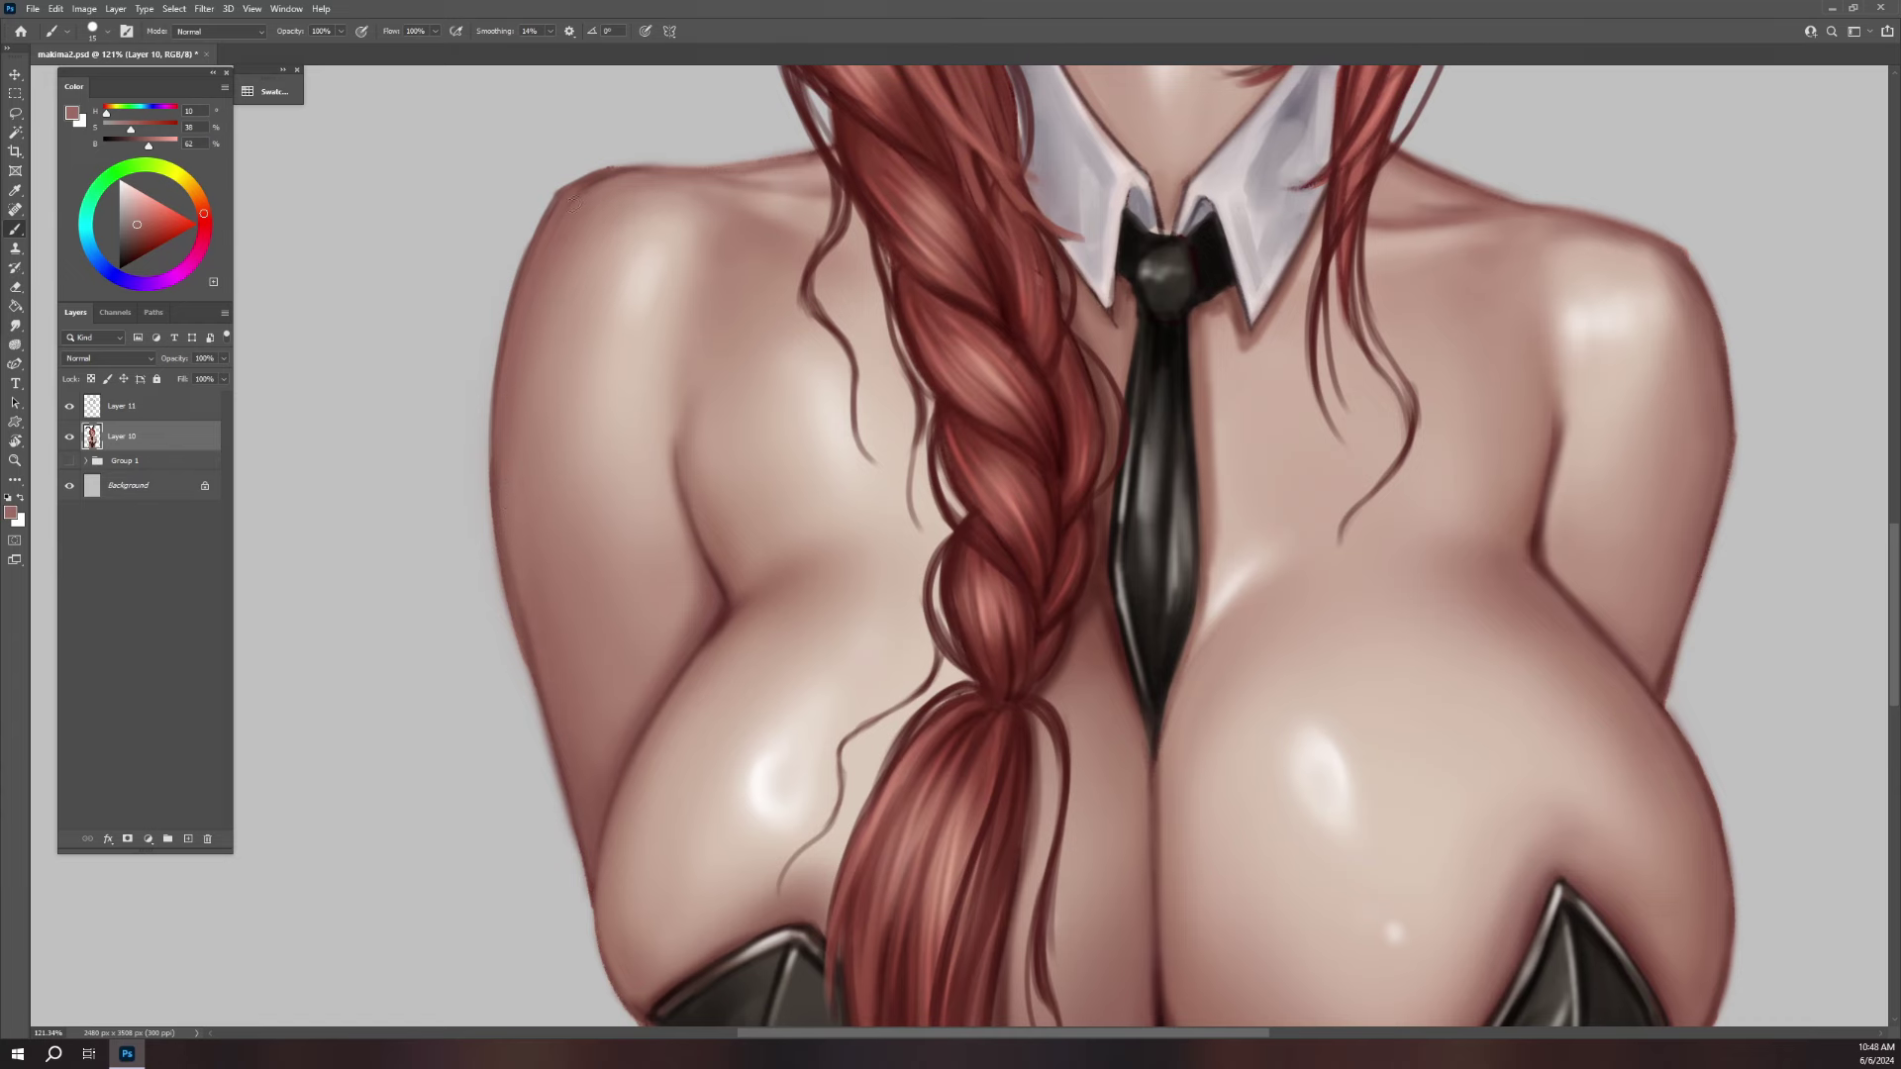
- Tilt the canvas about 11 degrees and darken both shoulder outlines
drag(907, 254, 848, 487)
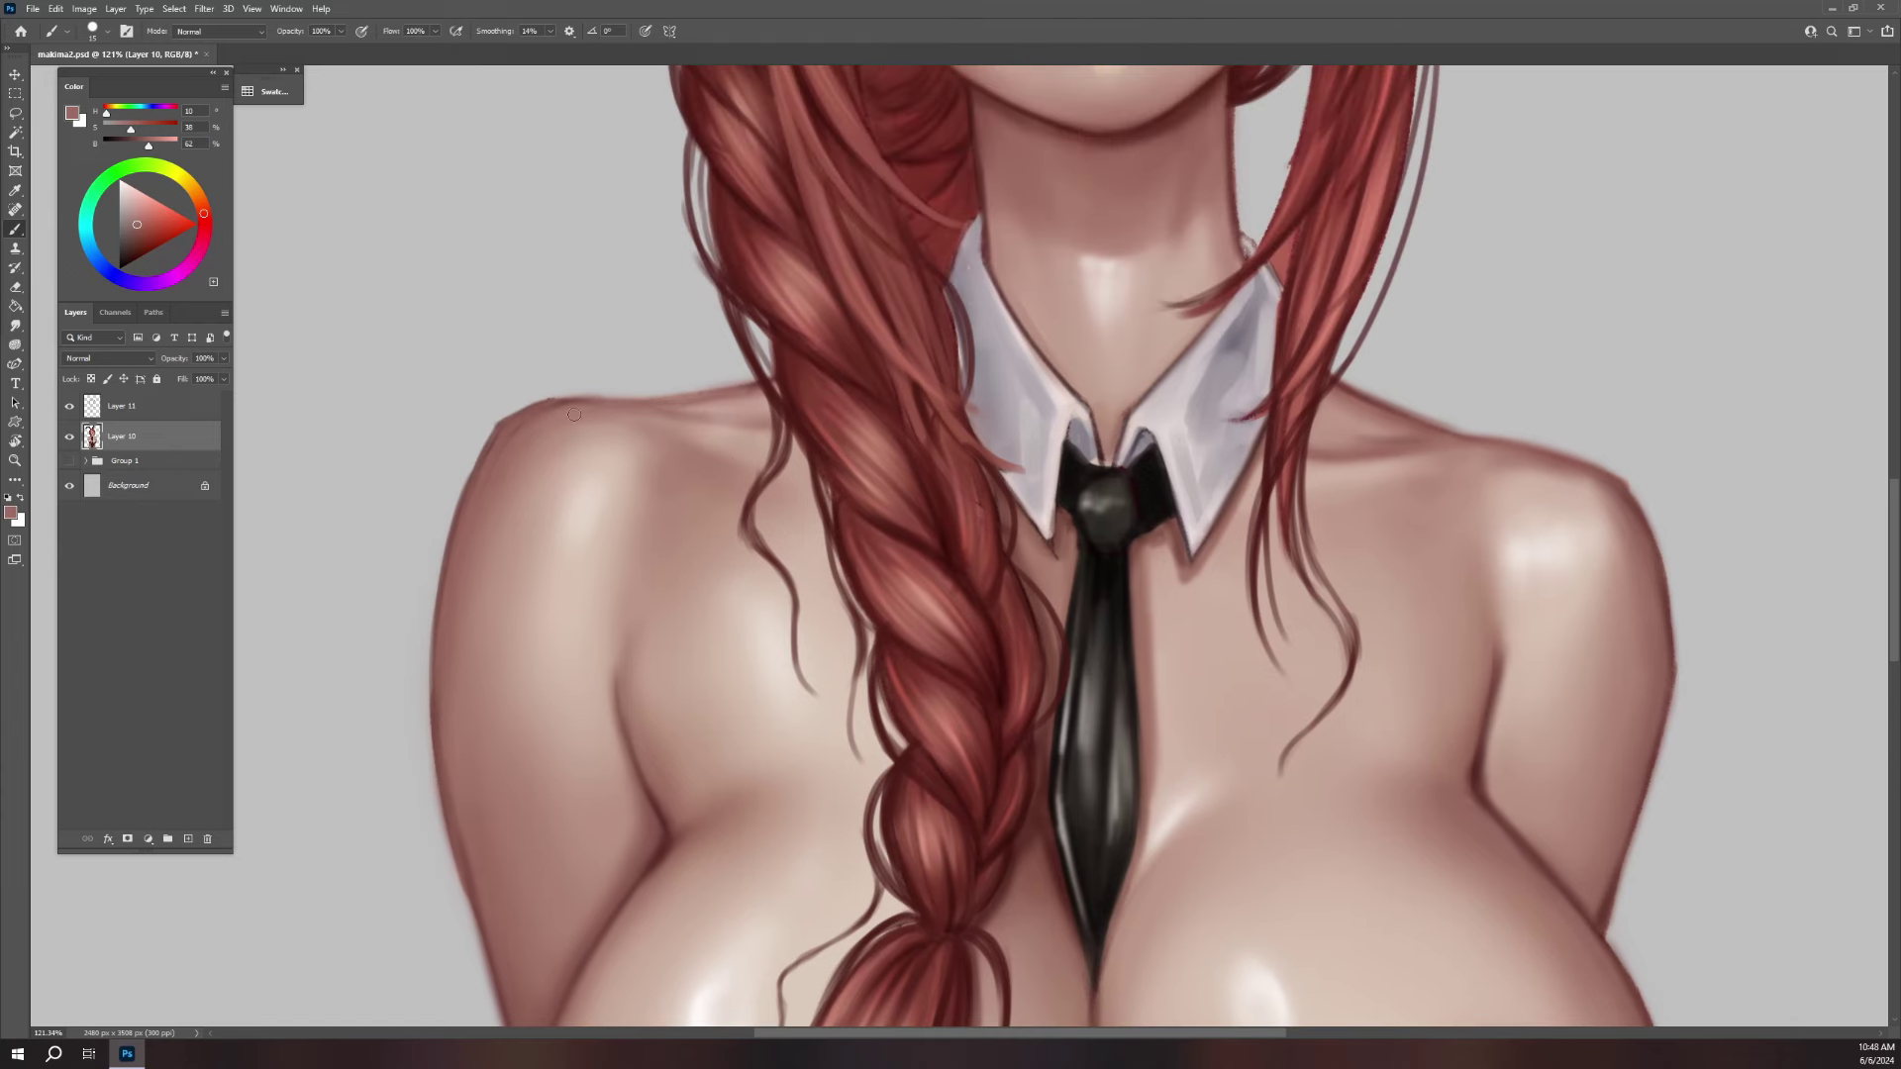
alt+click(1146, 124)
key(r)
mouse_move(1089, 362)
mouse_down()
mouse_move(1070, 258)
mouse_move(1000, 250)
mouse_up()
key(b)
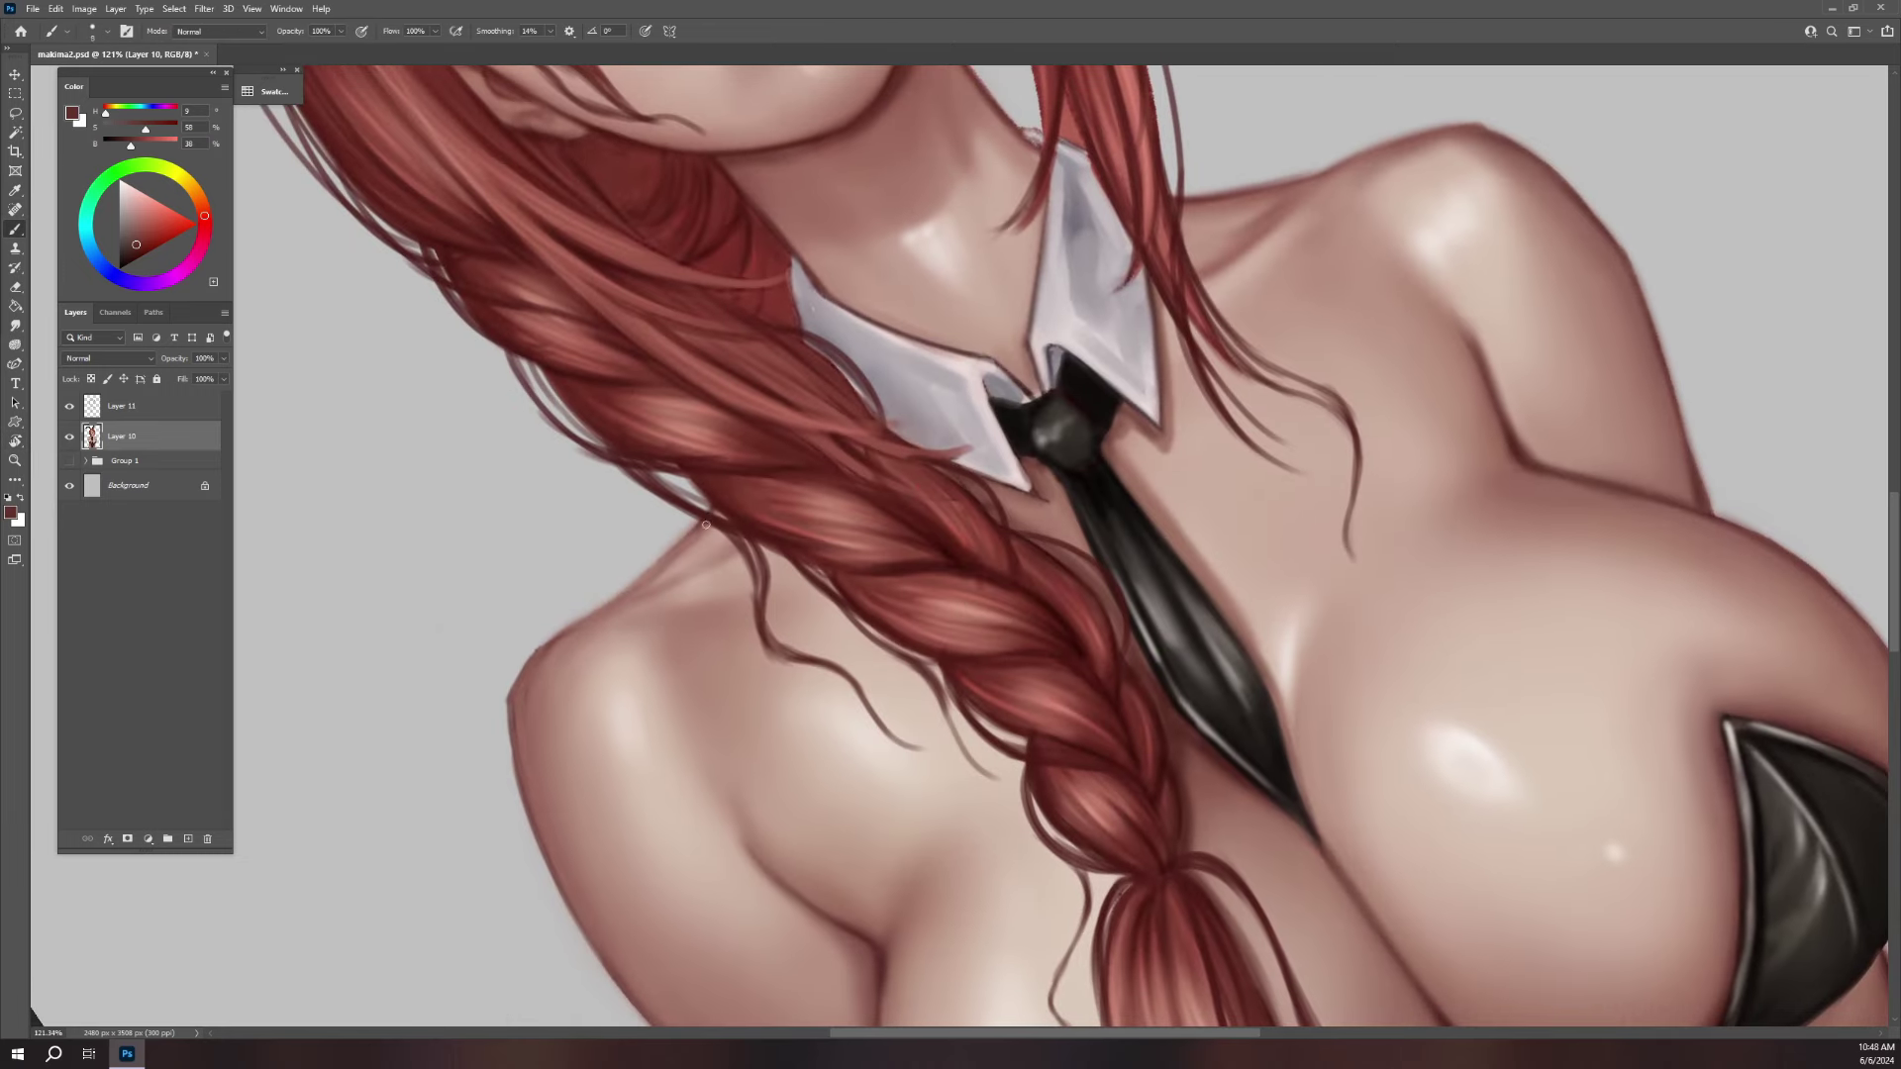
mouse_move(696, 530)
mouse_down()
mouse_move(541, 654)
mouse_move(516, 716)
mouse_up()
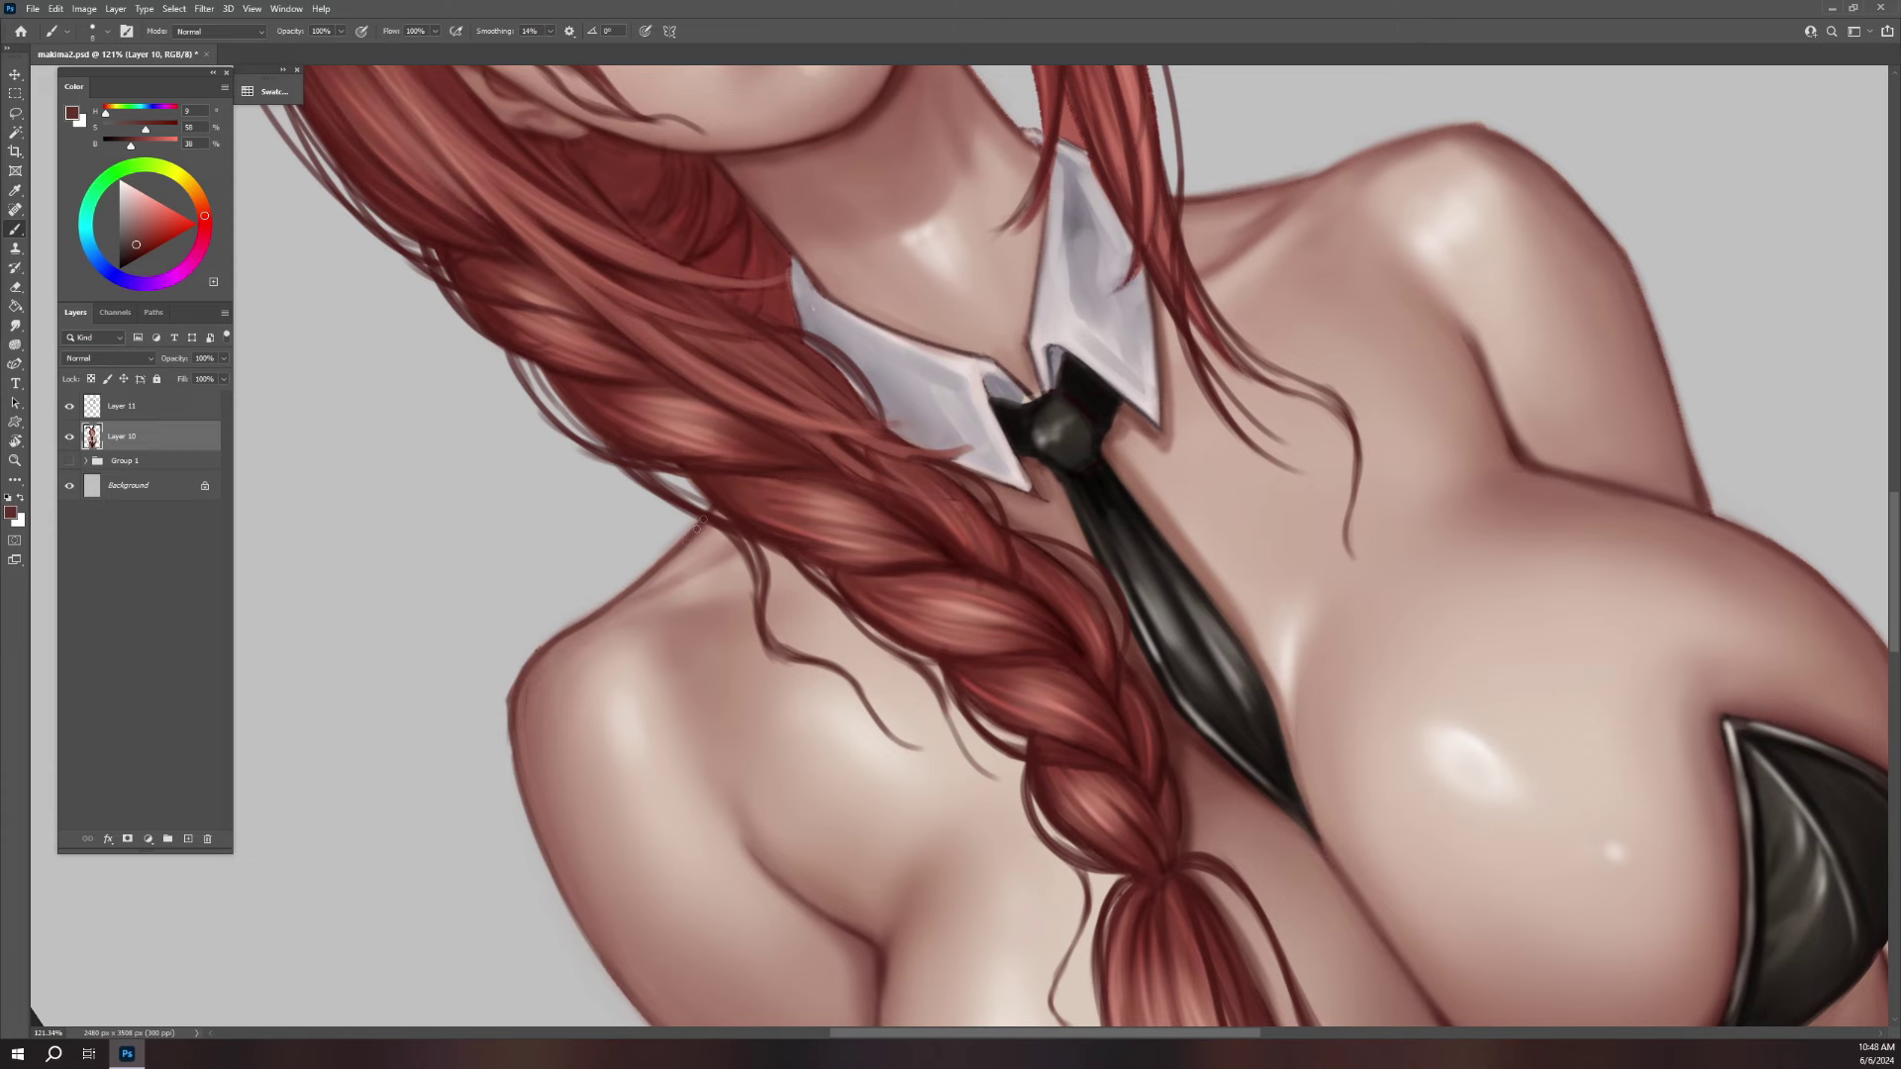
drag(1287, 256, 1050, 436)
mouse_move(985, 375)
mouse_down()
mouse_move(1215, 305)
mouse_move(1037, 379)
mouse_move(1220, 305)
mouse_up()
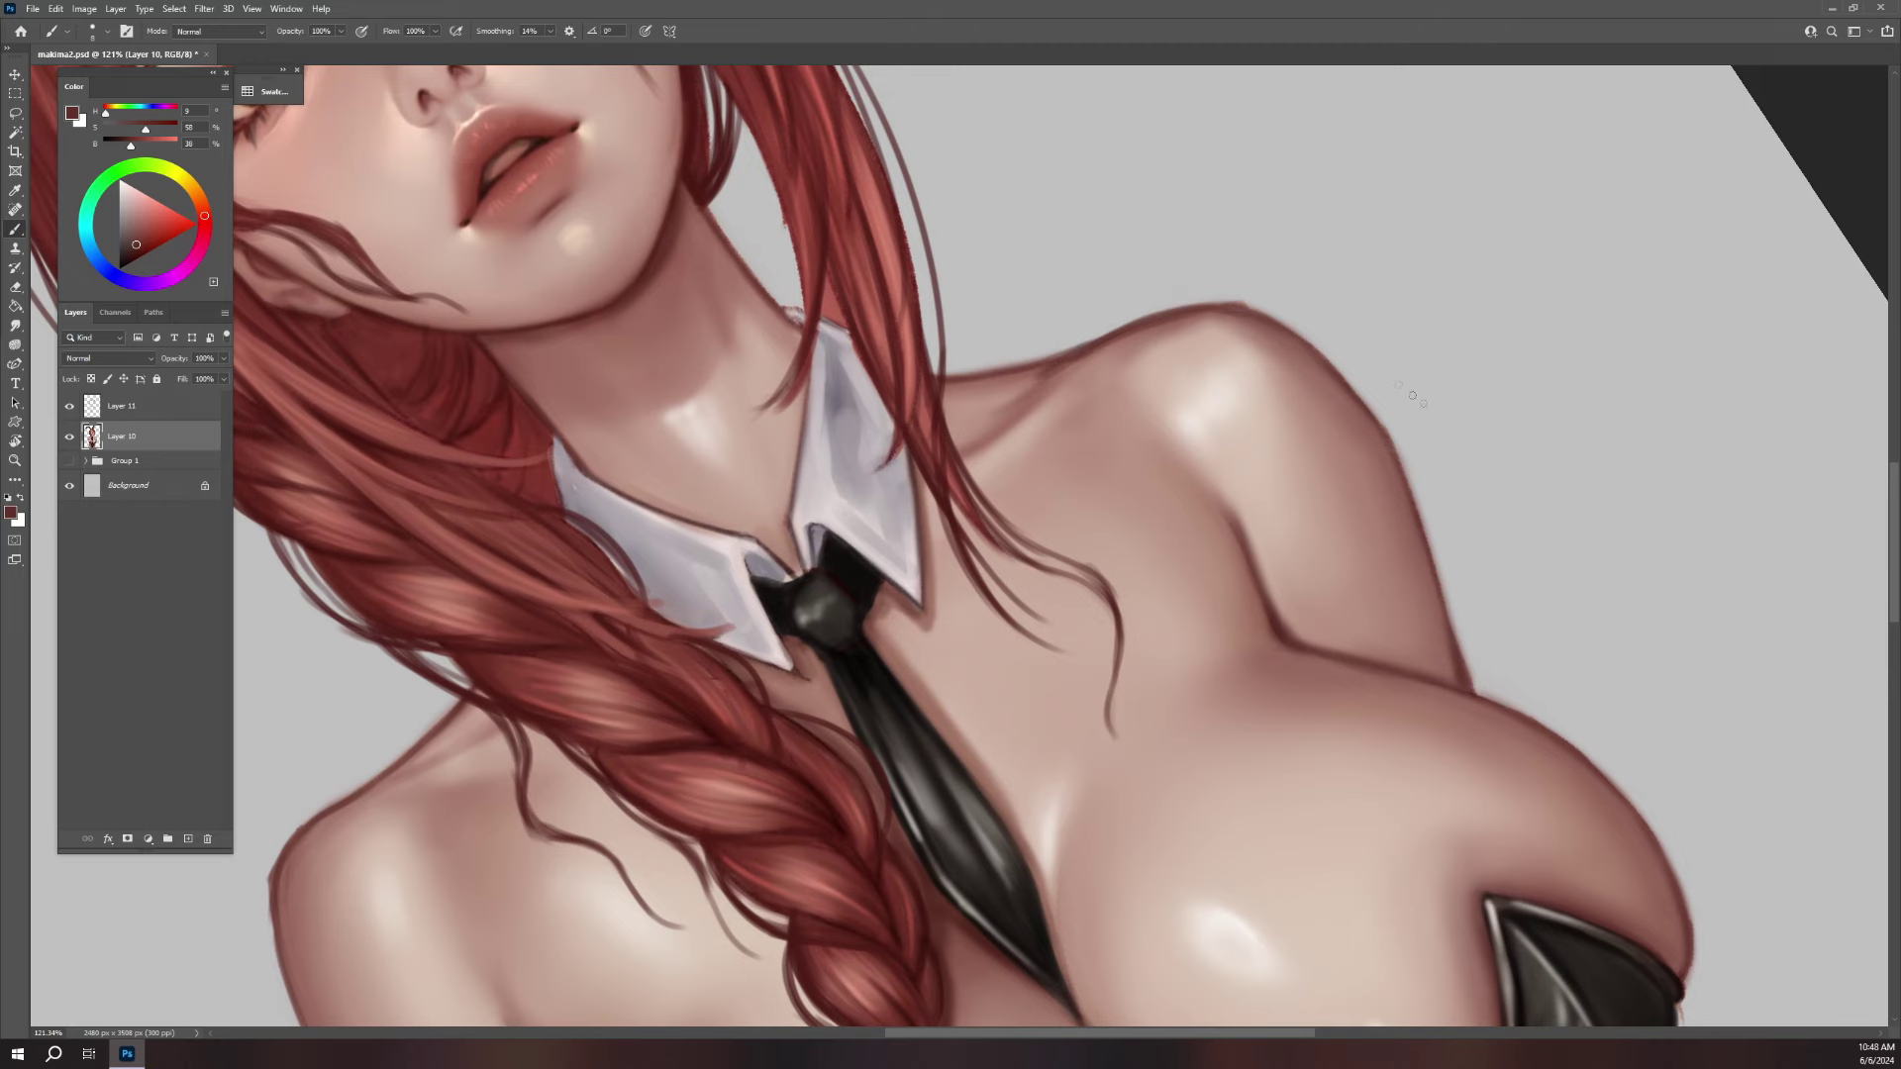
- Return the canvas upright and sharpen the right shoulder outline
key(r)
drag(1483, 505, 1396, 720)
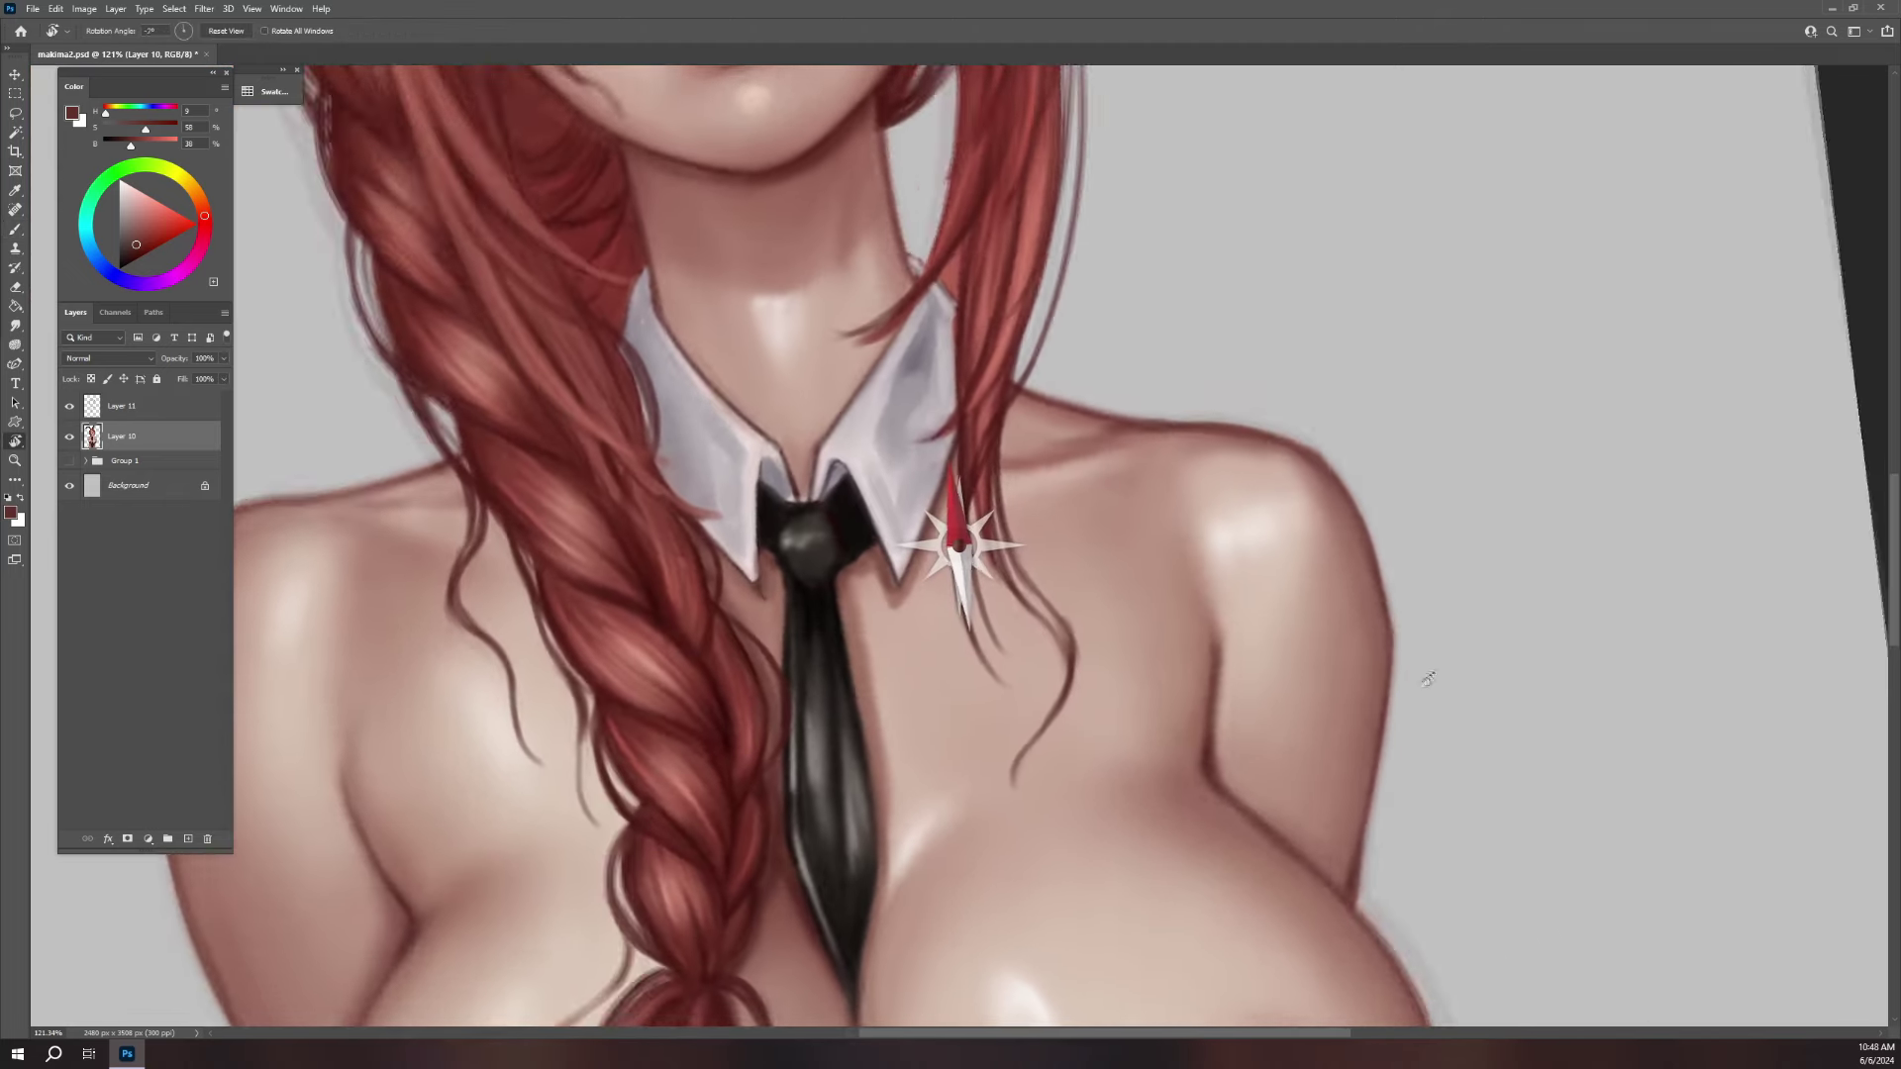
scroll(1396, 720, down, 5)
key(b)
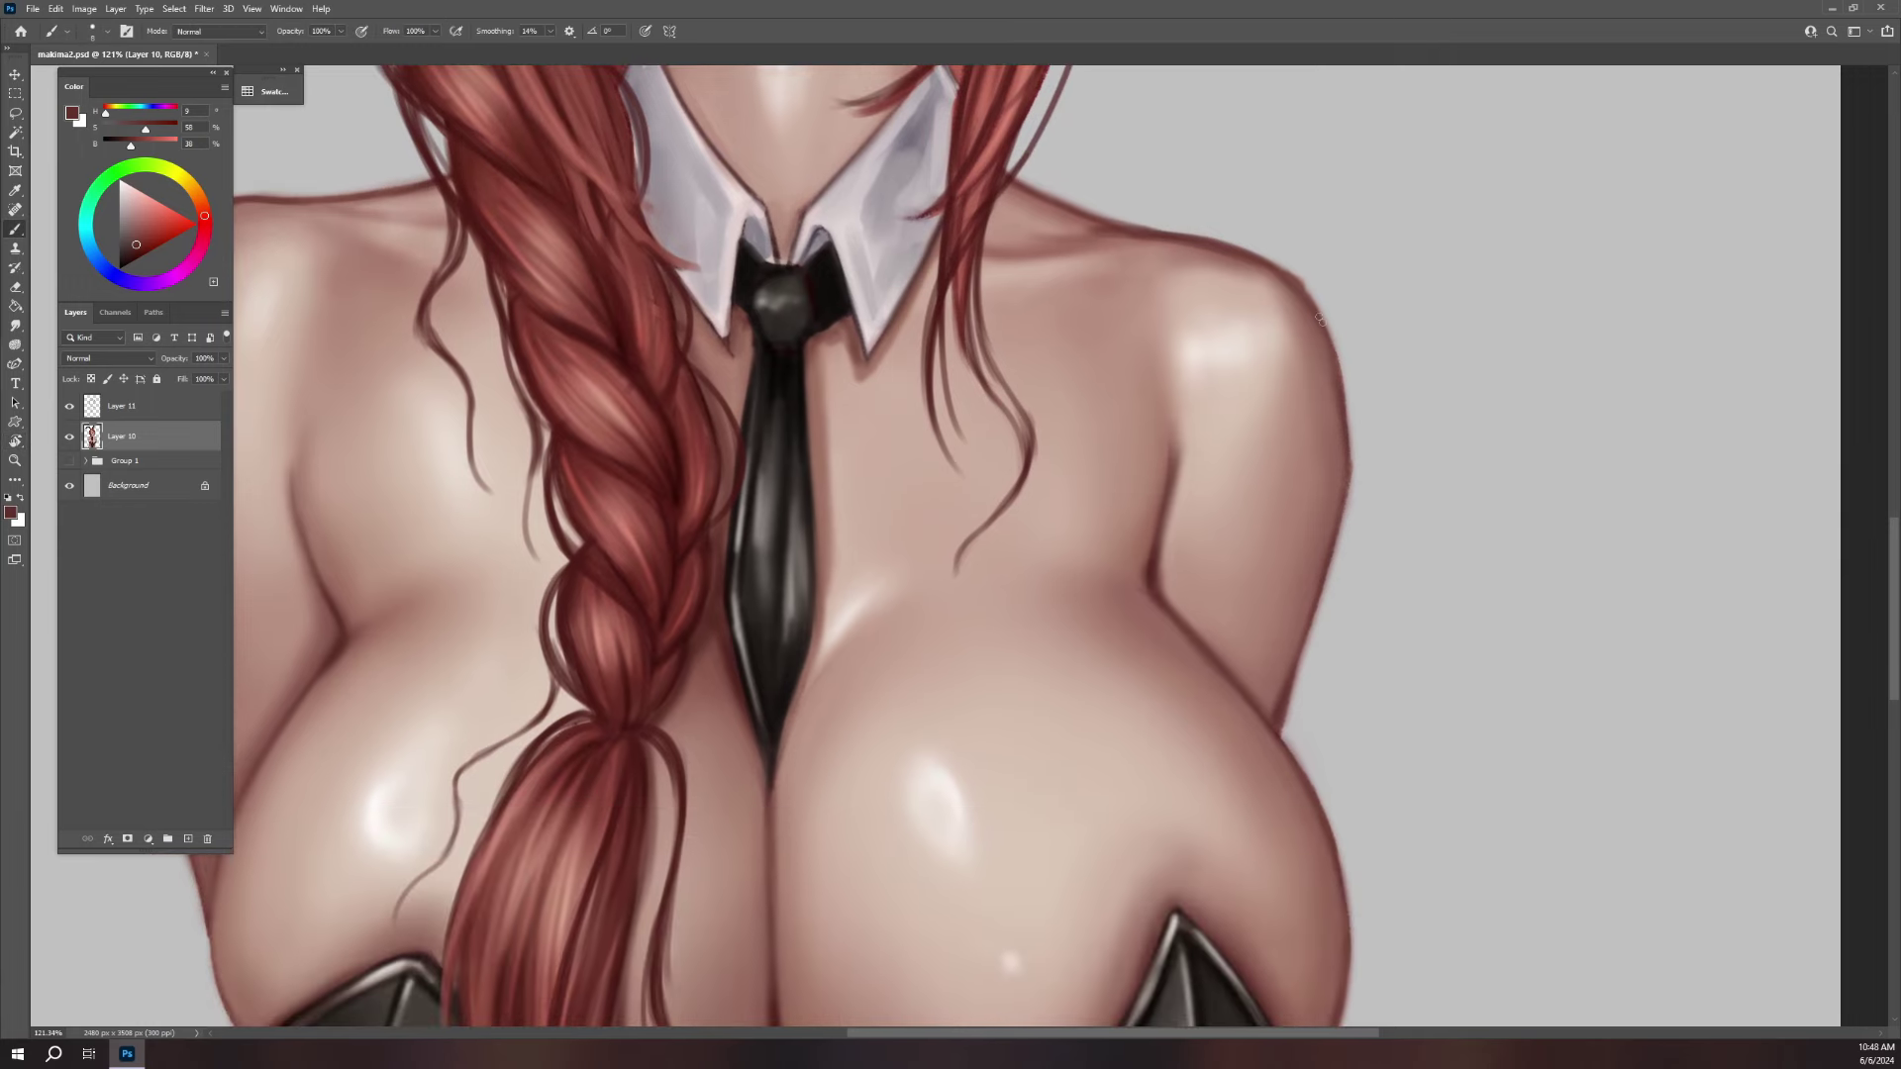
mouse_move(1307, 305)
mouse_down()
mouse_move(1353, 456)
mouse_move(1277, 711)
mouse_up()
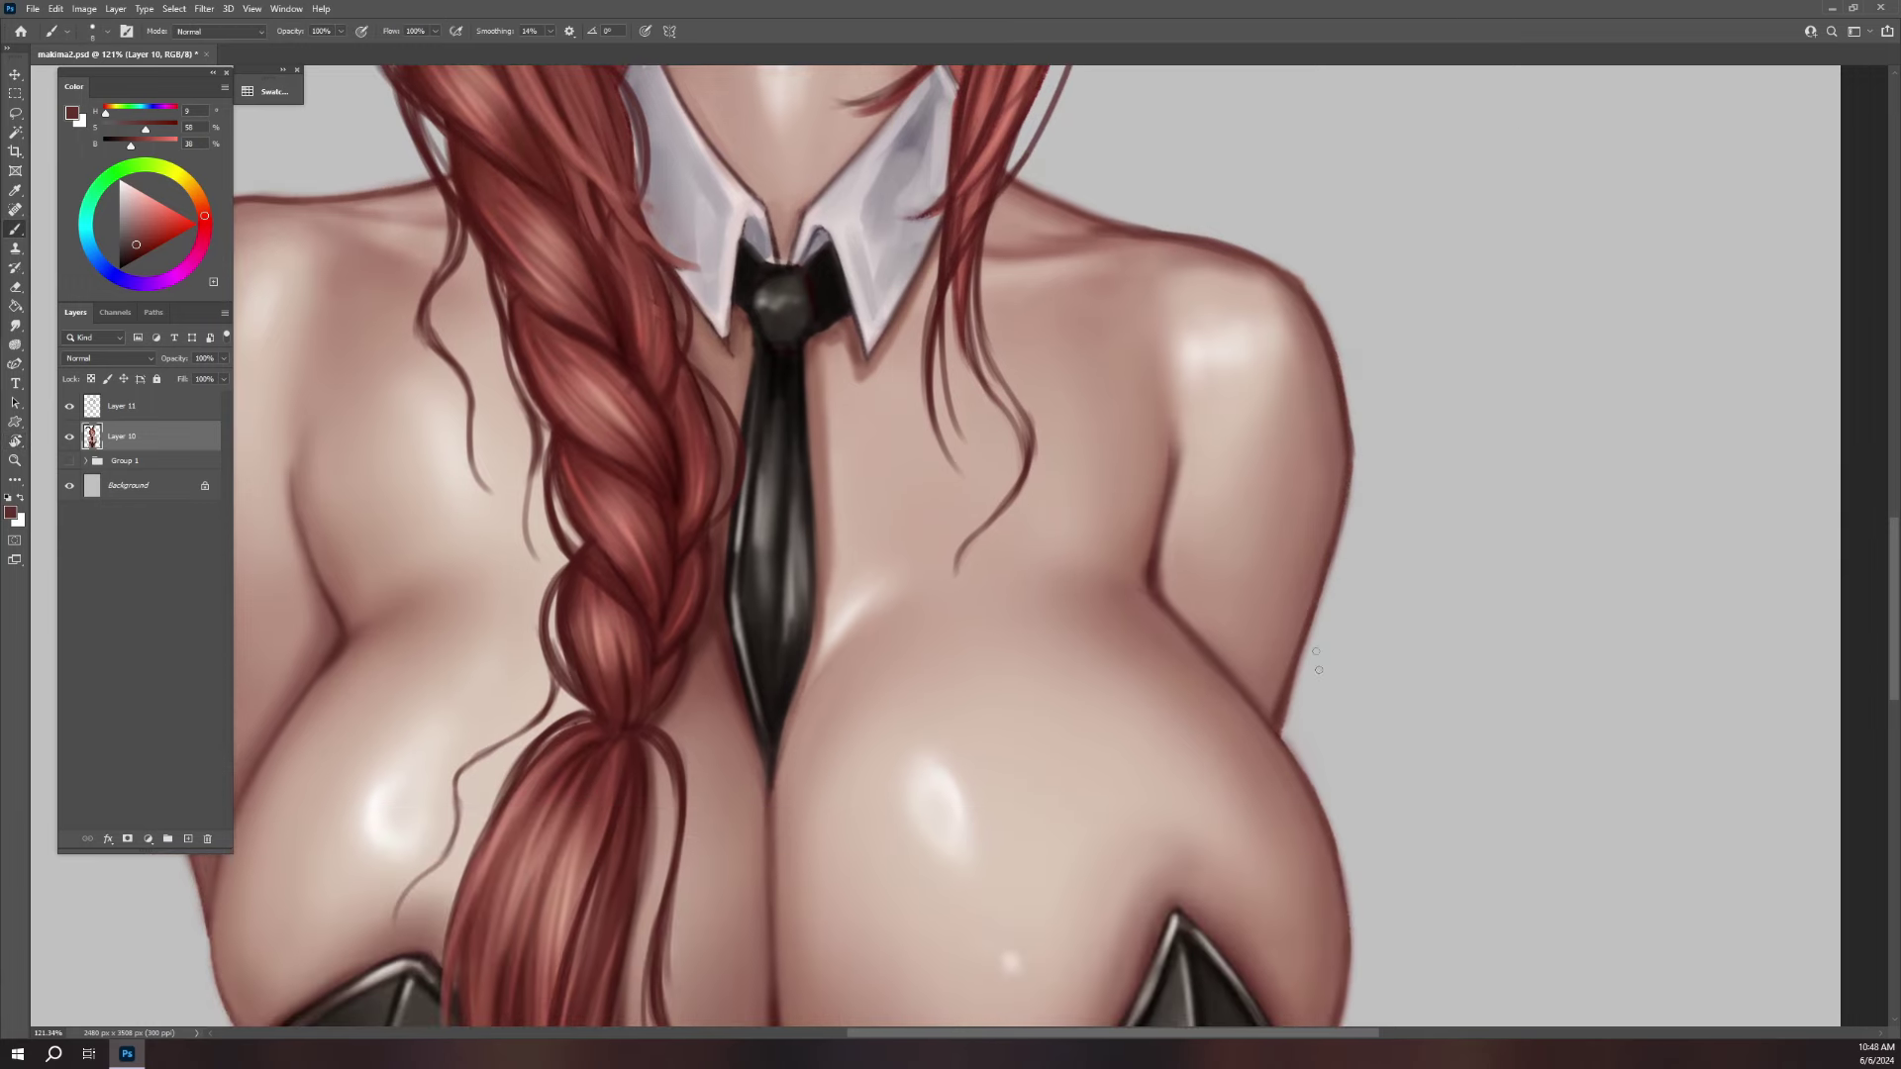
scroll(1315, 638, down, 3)
- Darken the outlines of the right and left breasts
mouse_move(1304, 580)
mouse_down()
mouse_move(1318, 681)
mouse_move(1274, 812)
mouse_up()
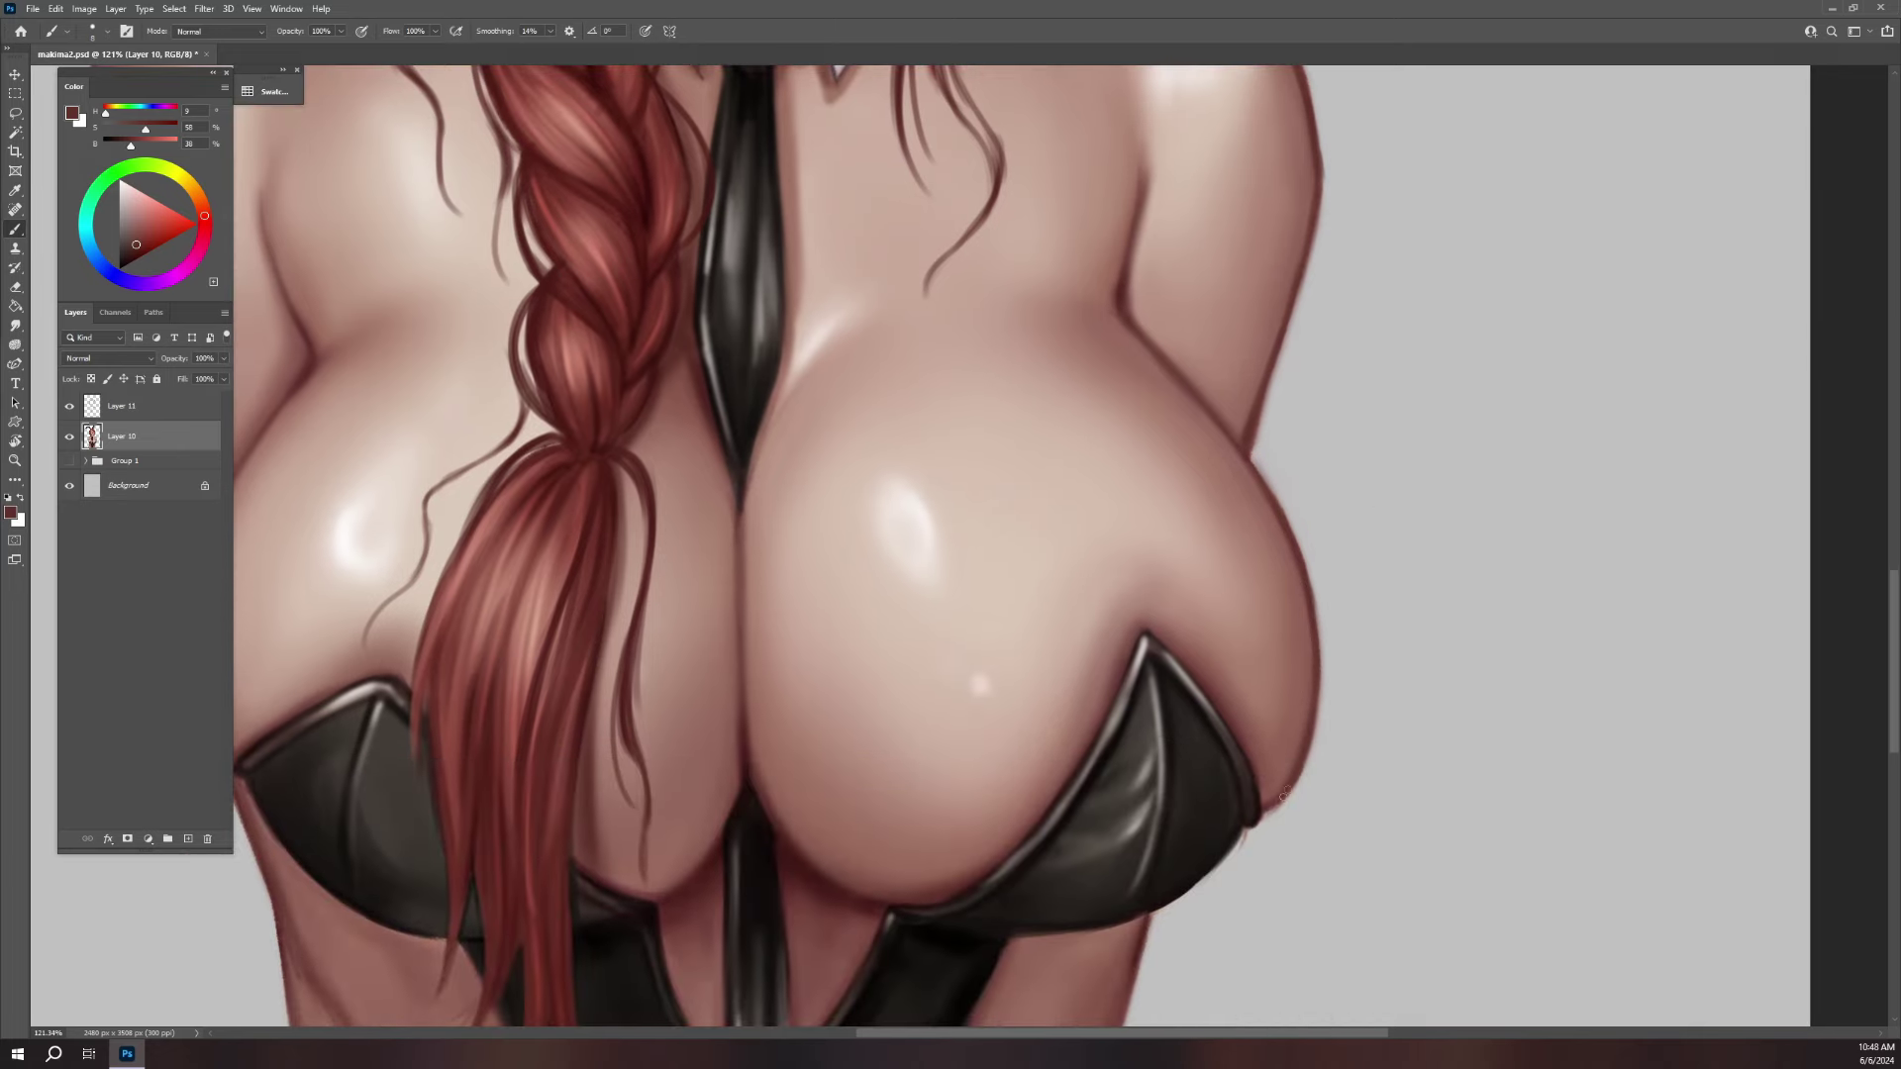
drag(870, 860, 1237, 850)
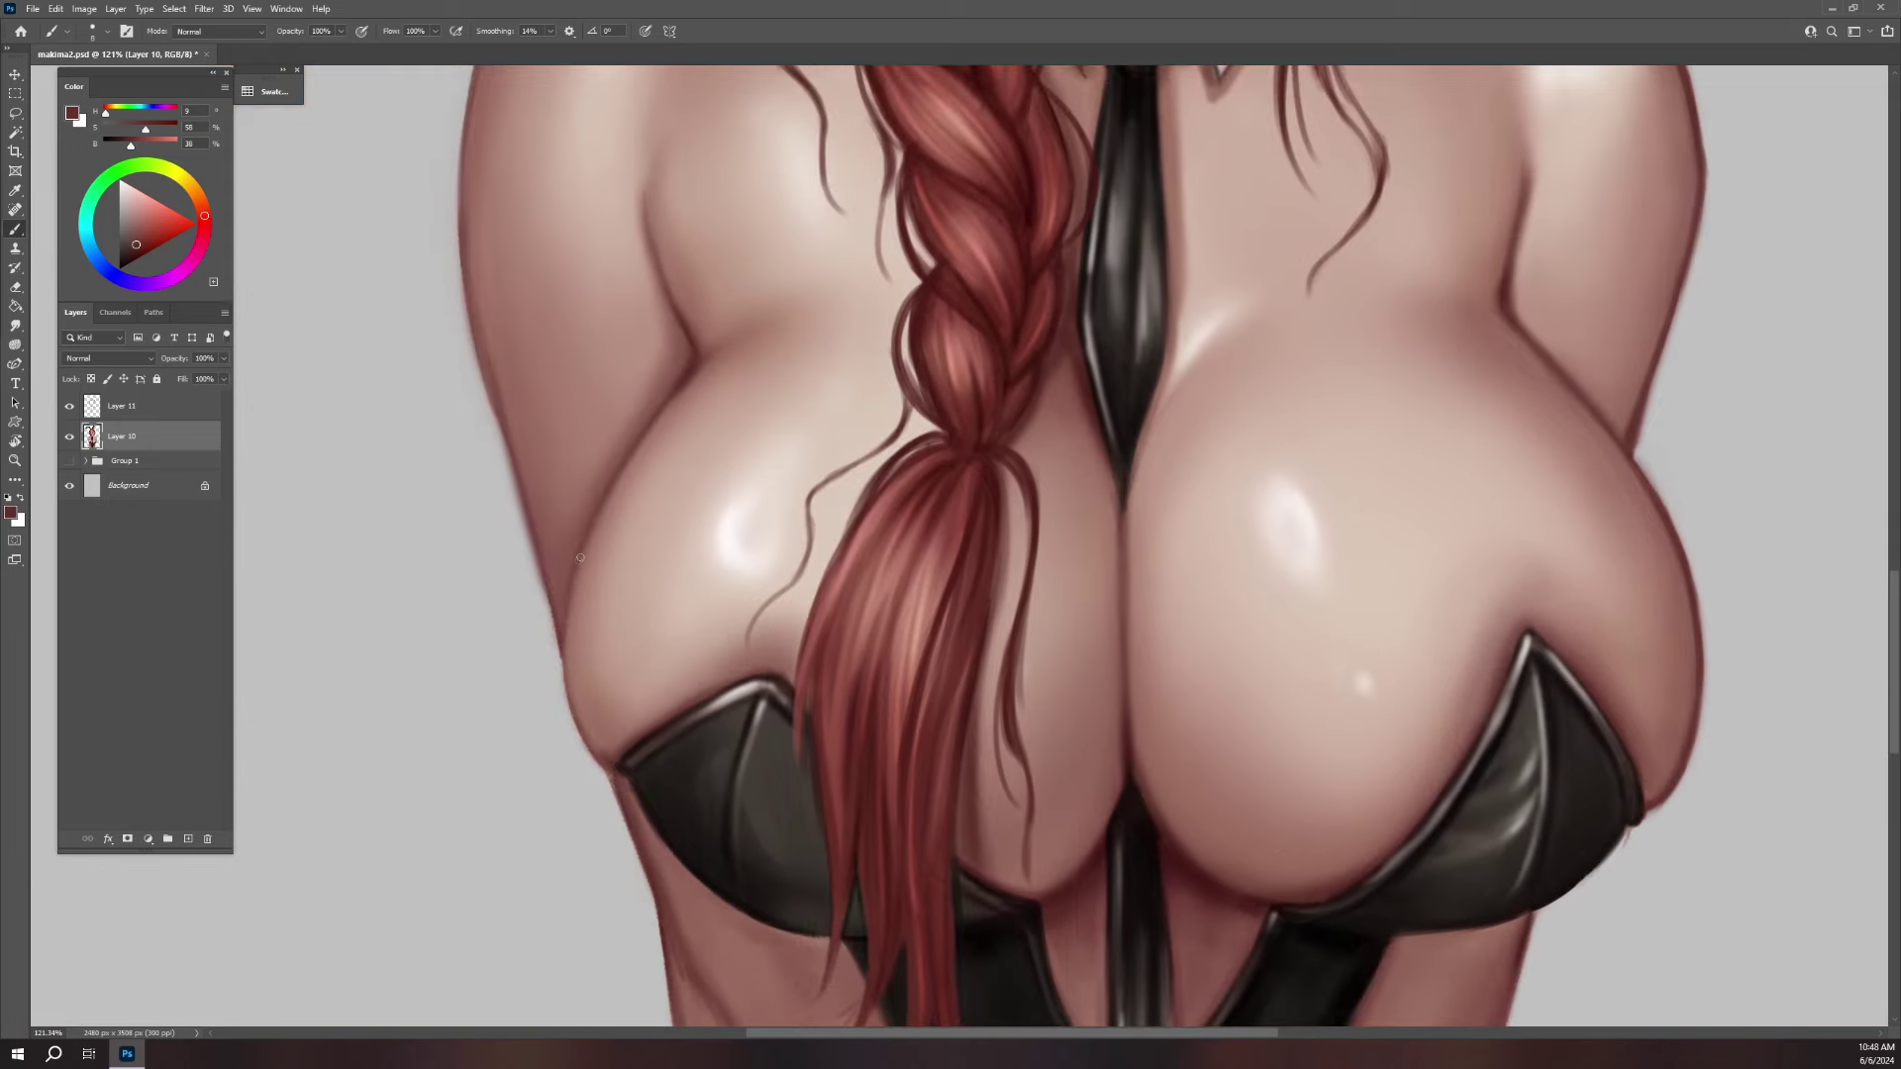
mouse_move(561, 641)
mouse_down()
mouse_move(565, 693)
mouse_move(661, 842)
mouse_up()
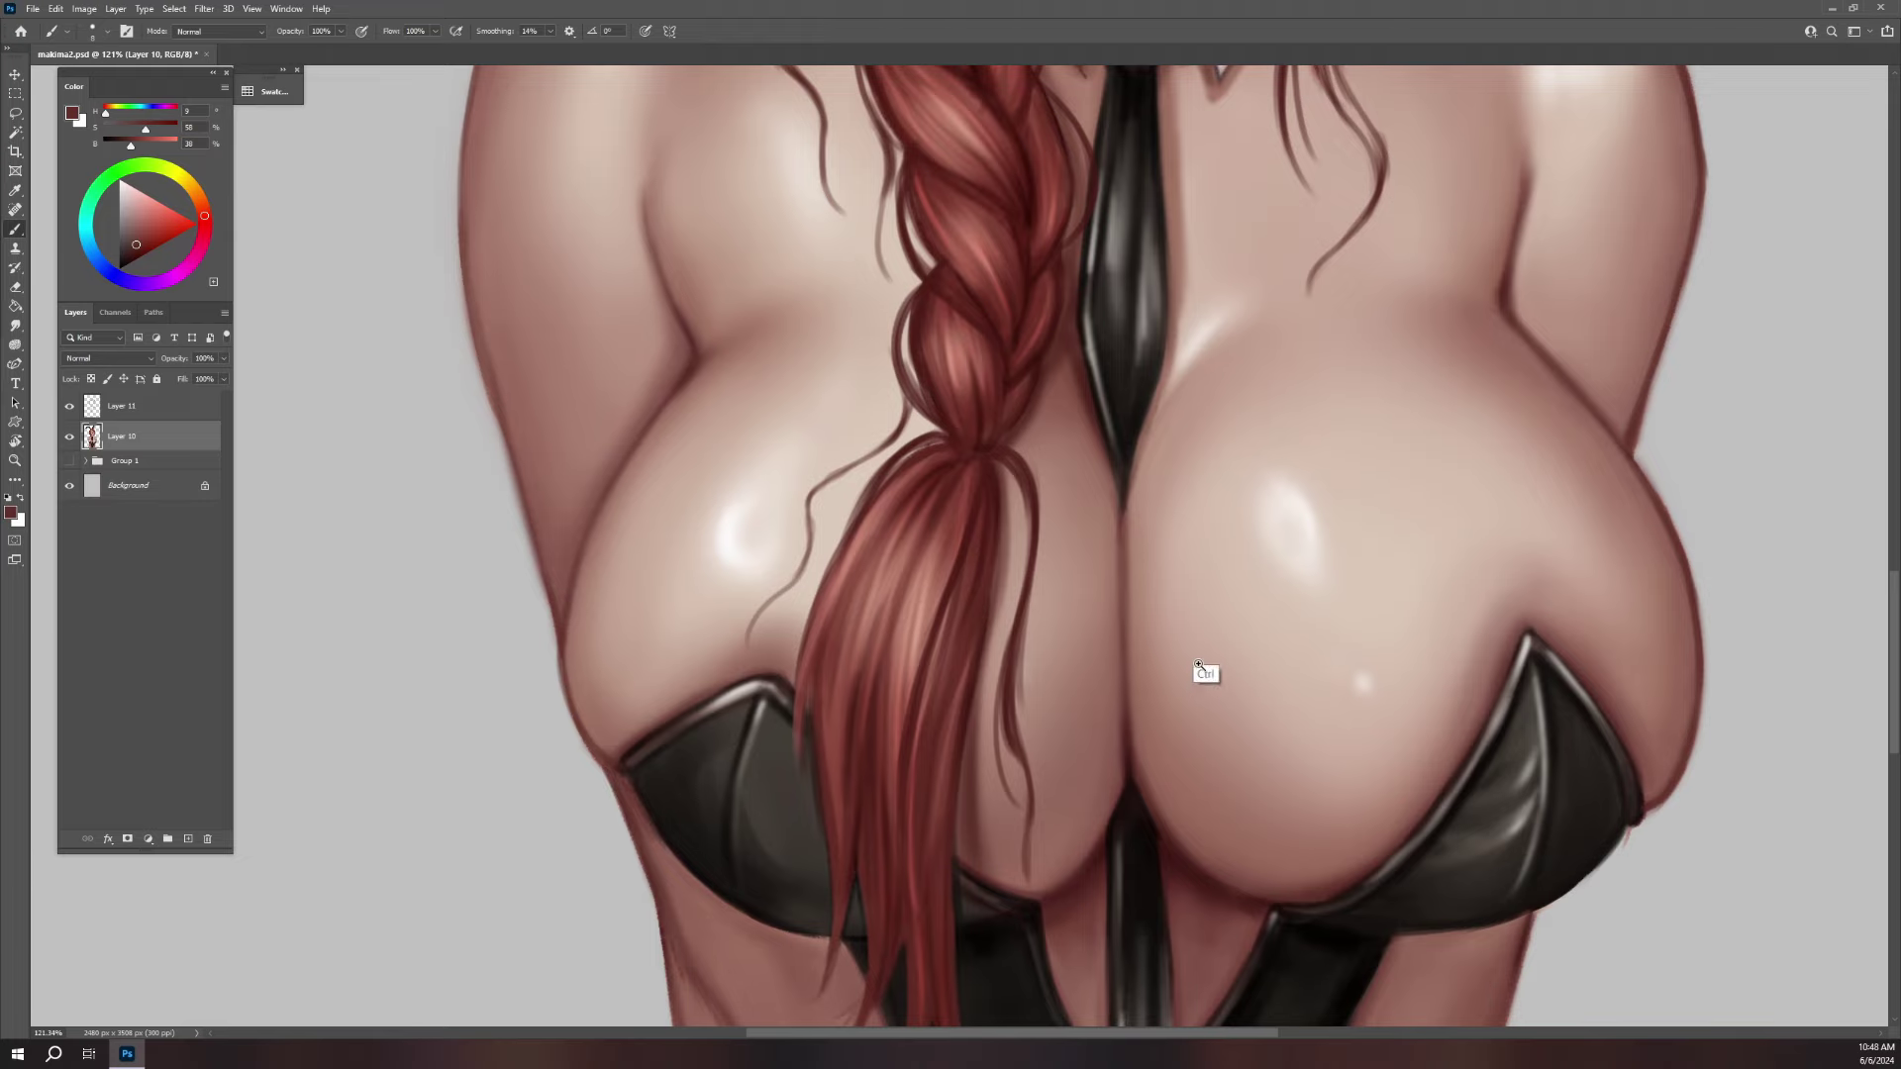
scroll(1202, 666, down, 5)
drag(1417, 592, 1285, 646)
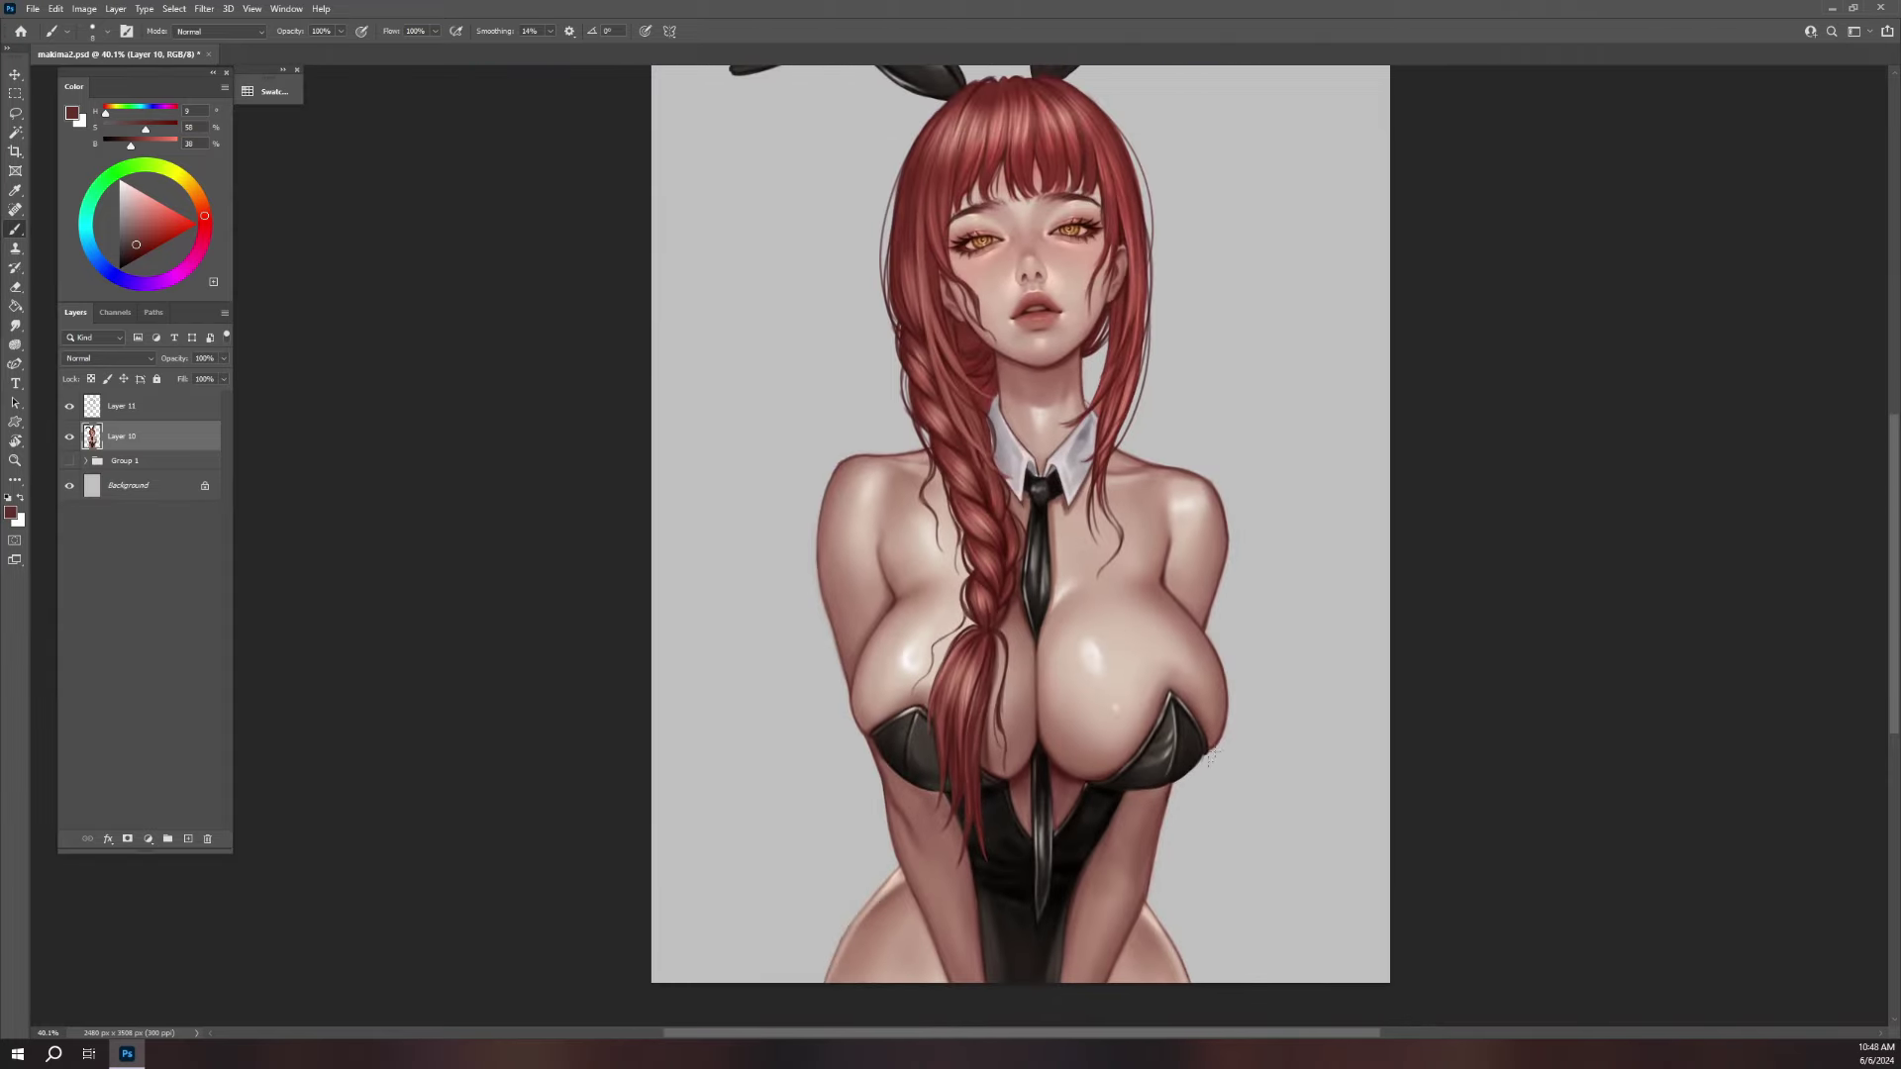
scroll(1238, 573, up, 2)
scroll(1015, 589, up, 3)
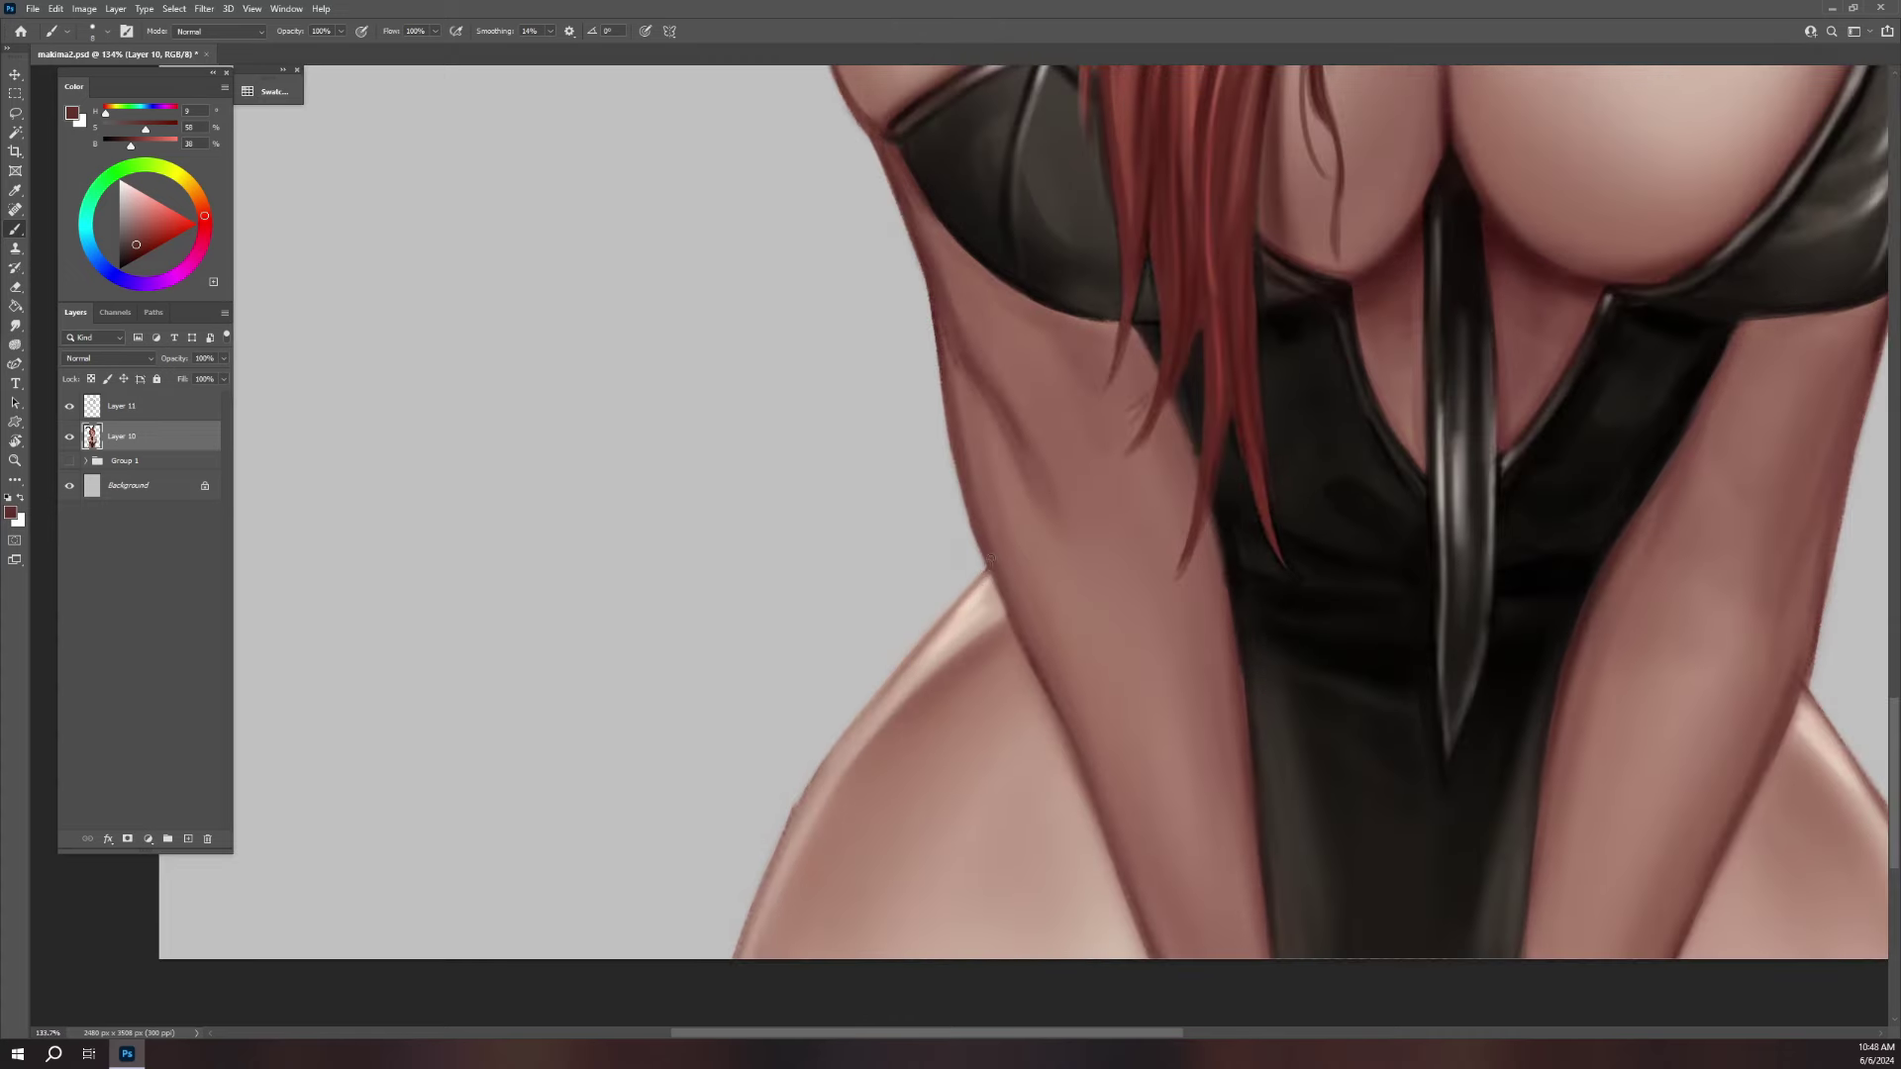
- Darken the left and right thigh edges
drag(884, 686, 745, 925)
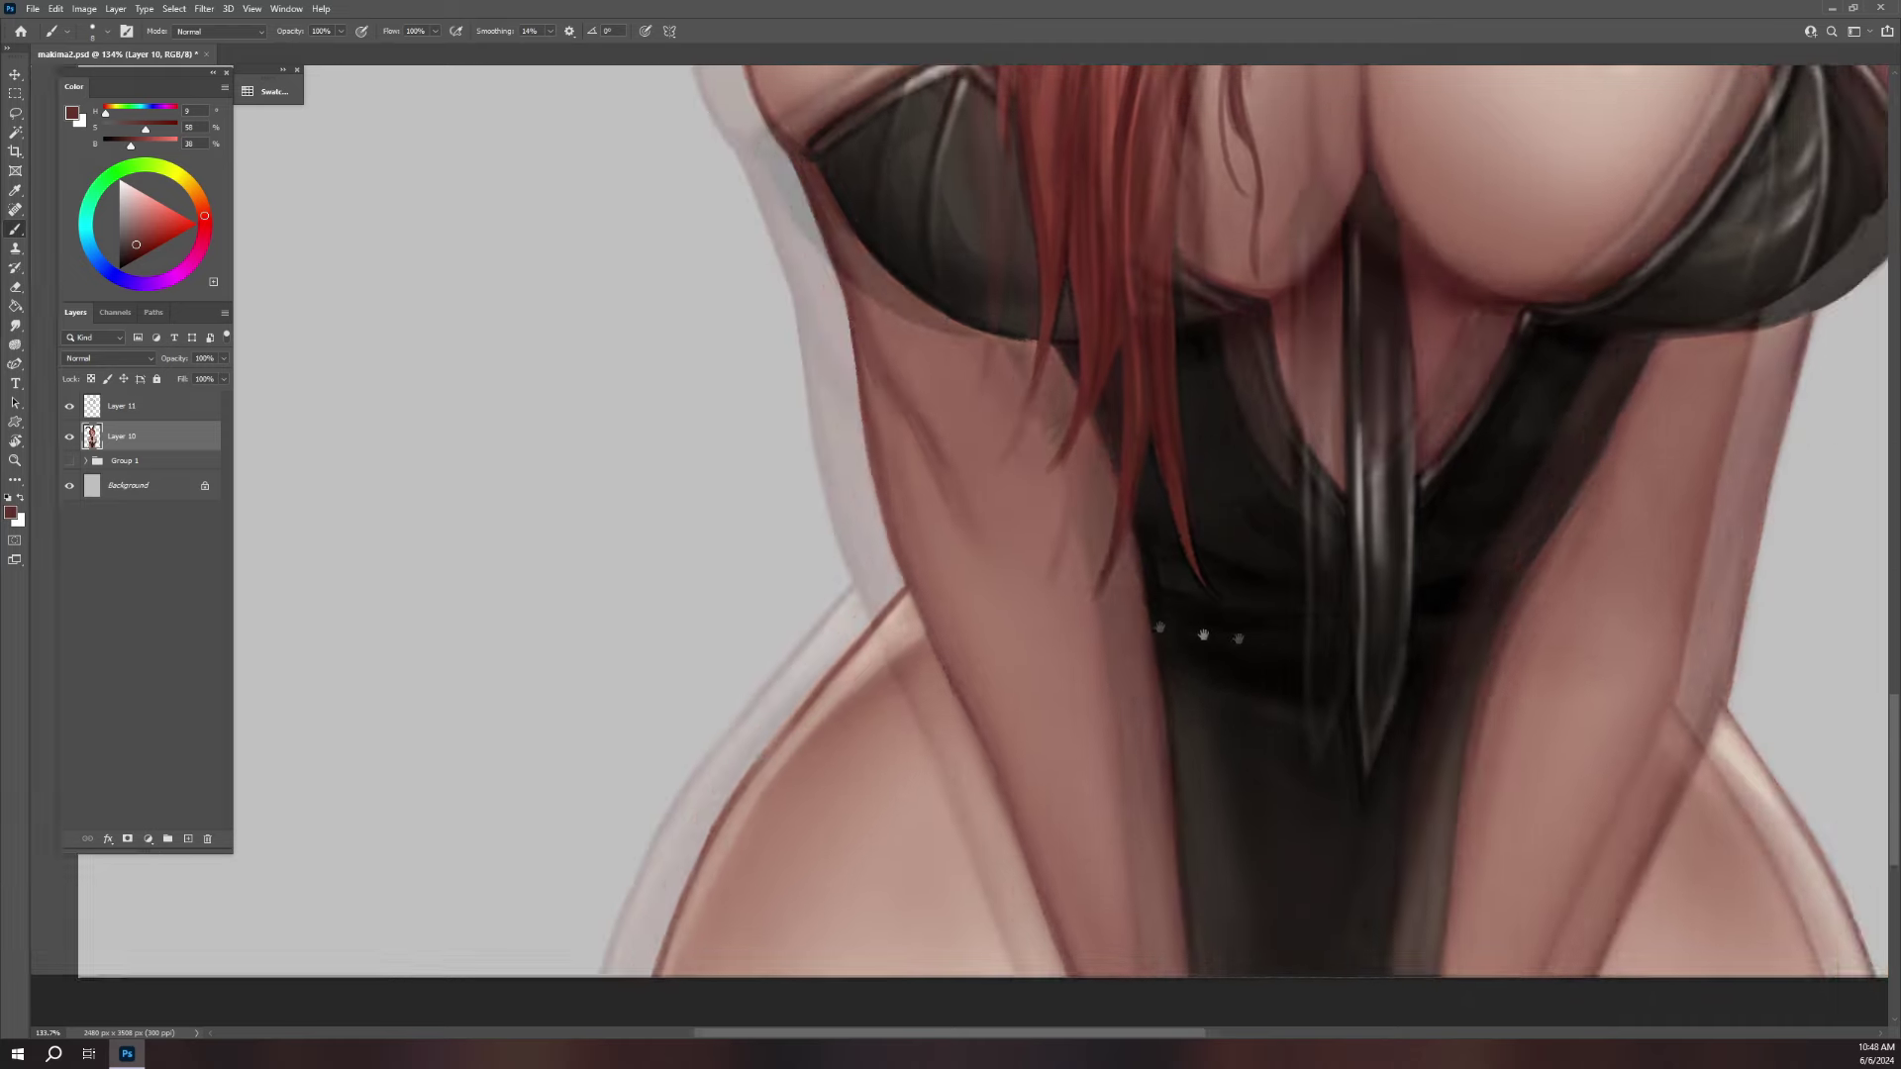
scroll(848, 552, right, 10)
drag(1244, 637, 1394, 928)
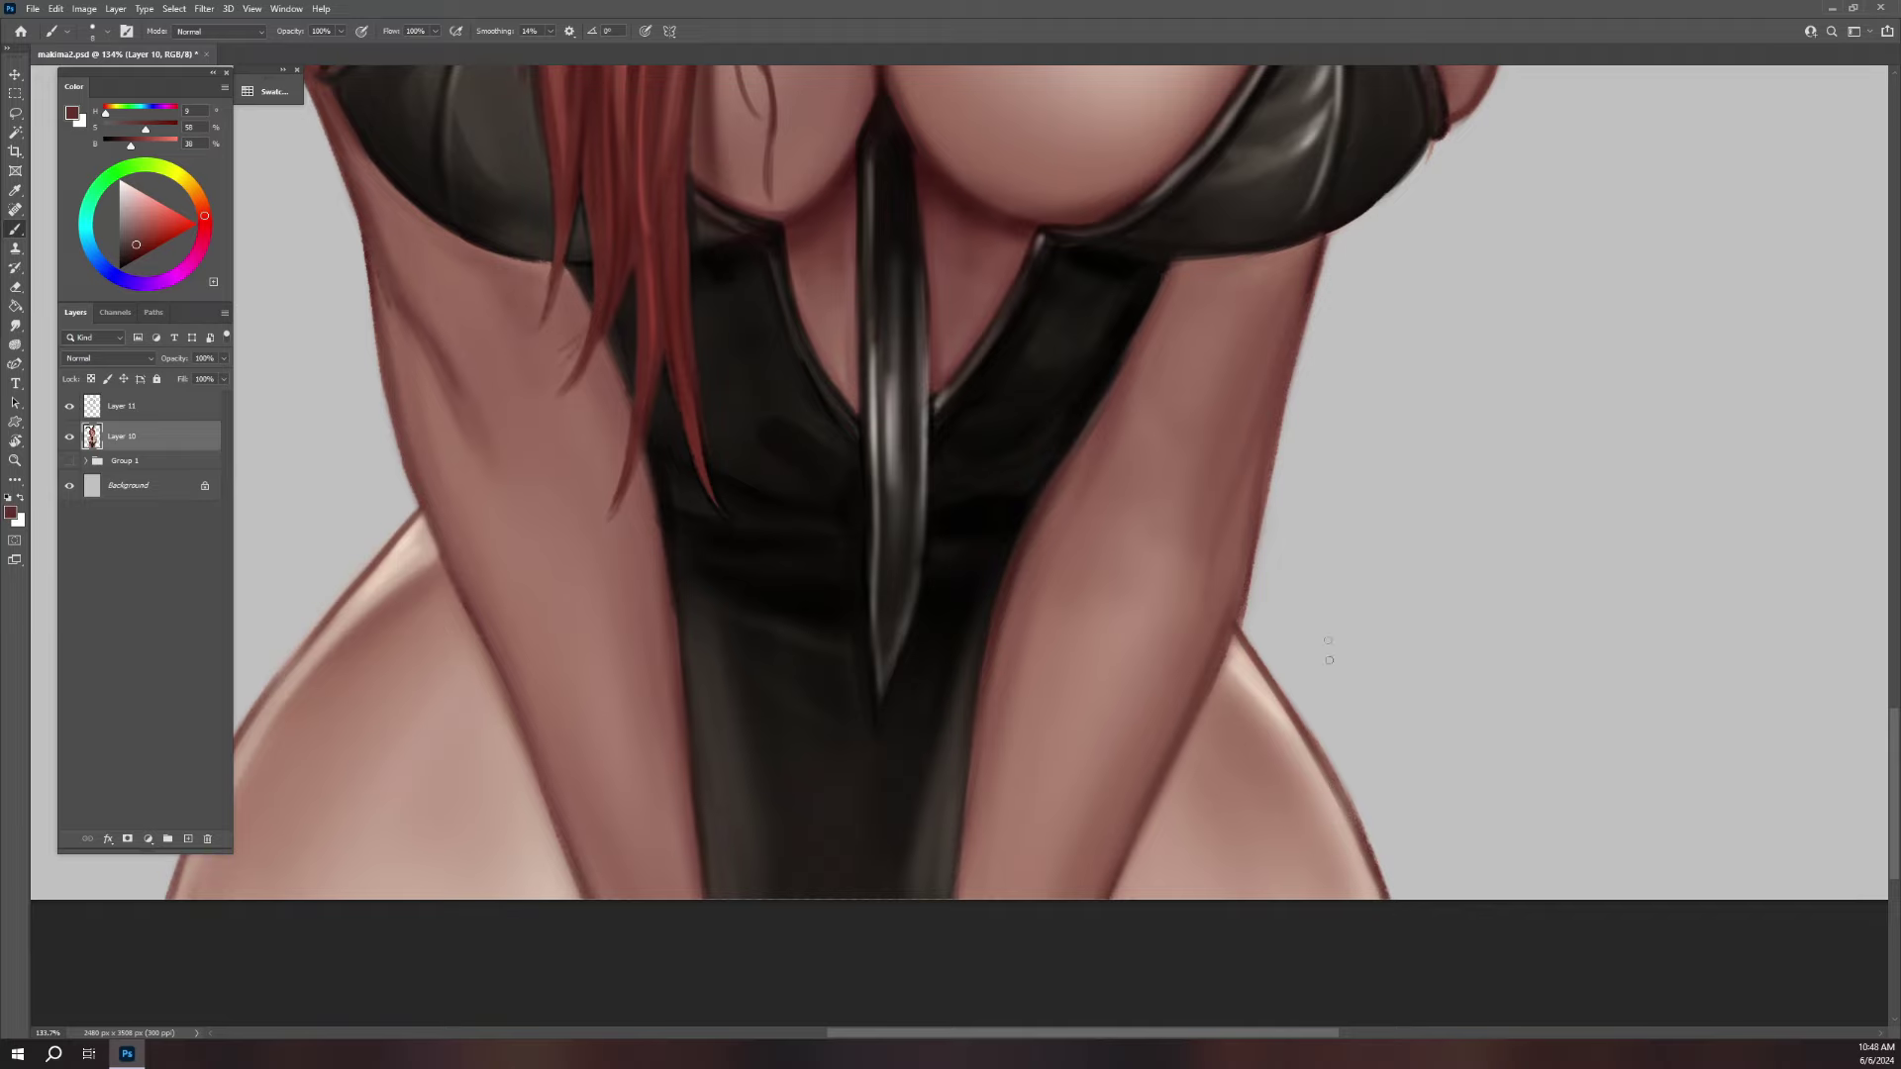
drag(1329, 645, 1274, 755)
drag(1250, 634, 1243, 711)
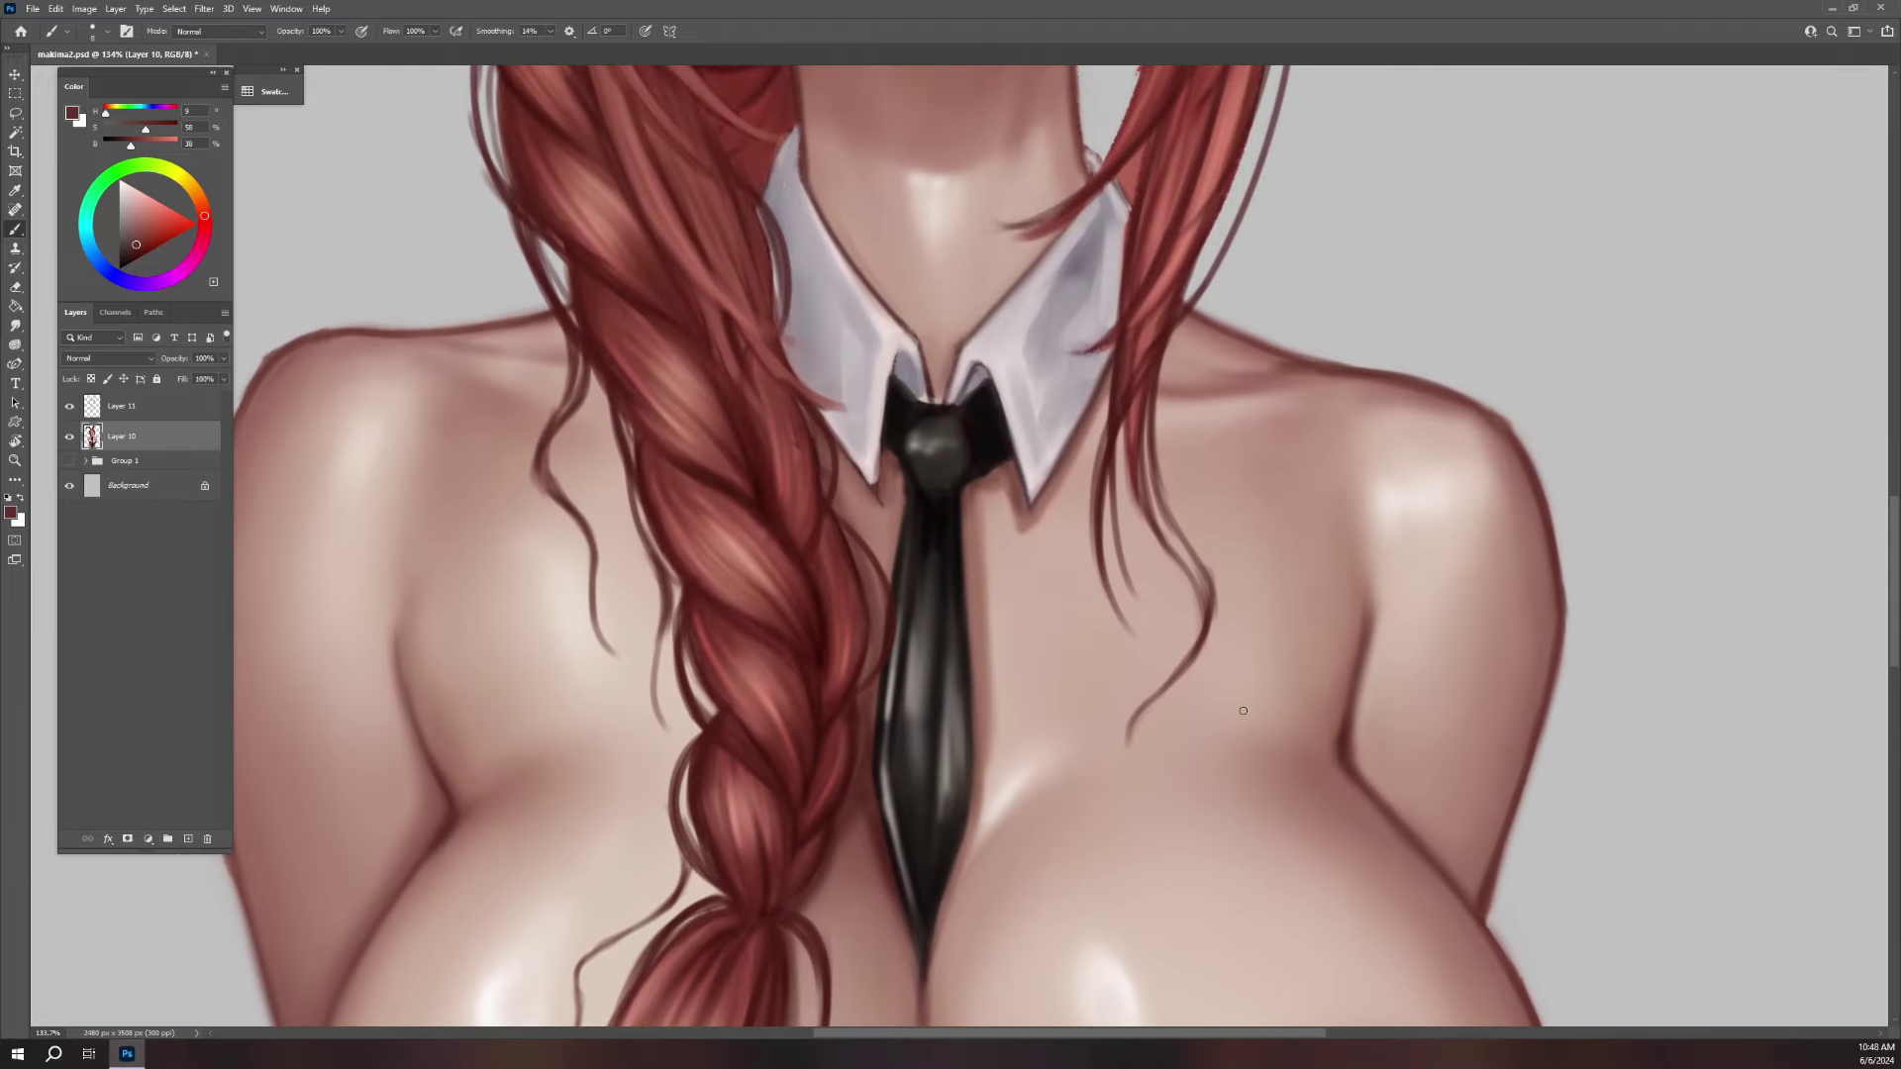
- Add a new Multiply layer and load a light skin tone with a soft round brush
click(188, 839)
click(132, 358)
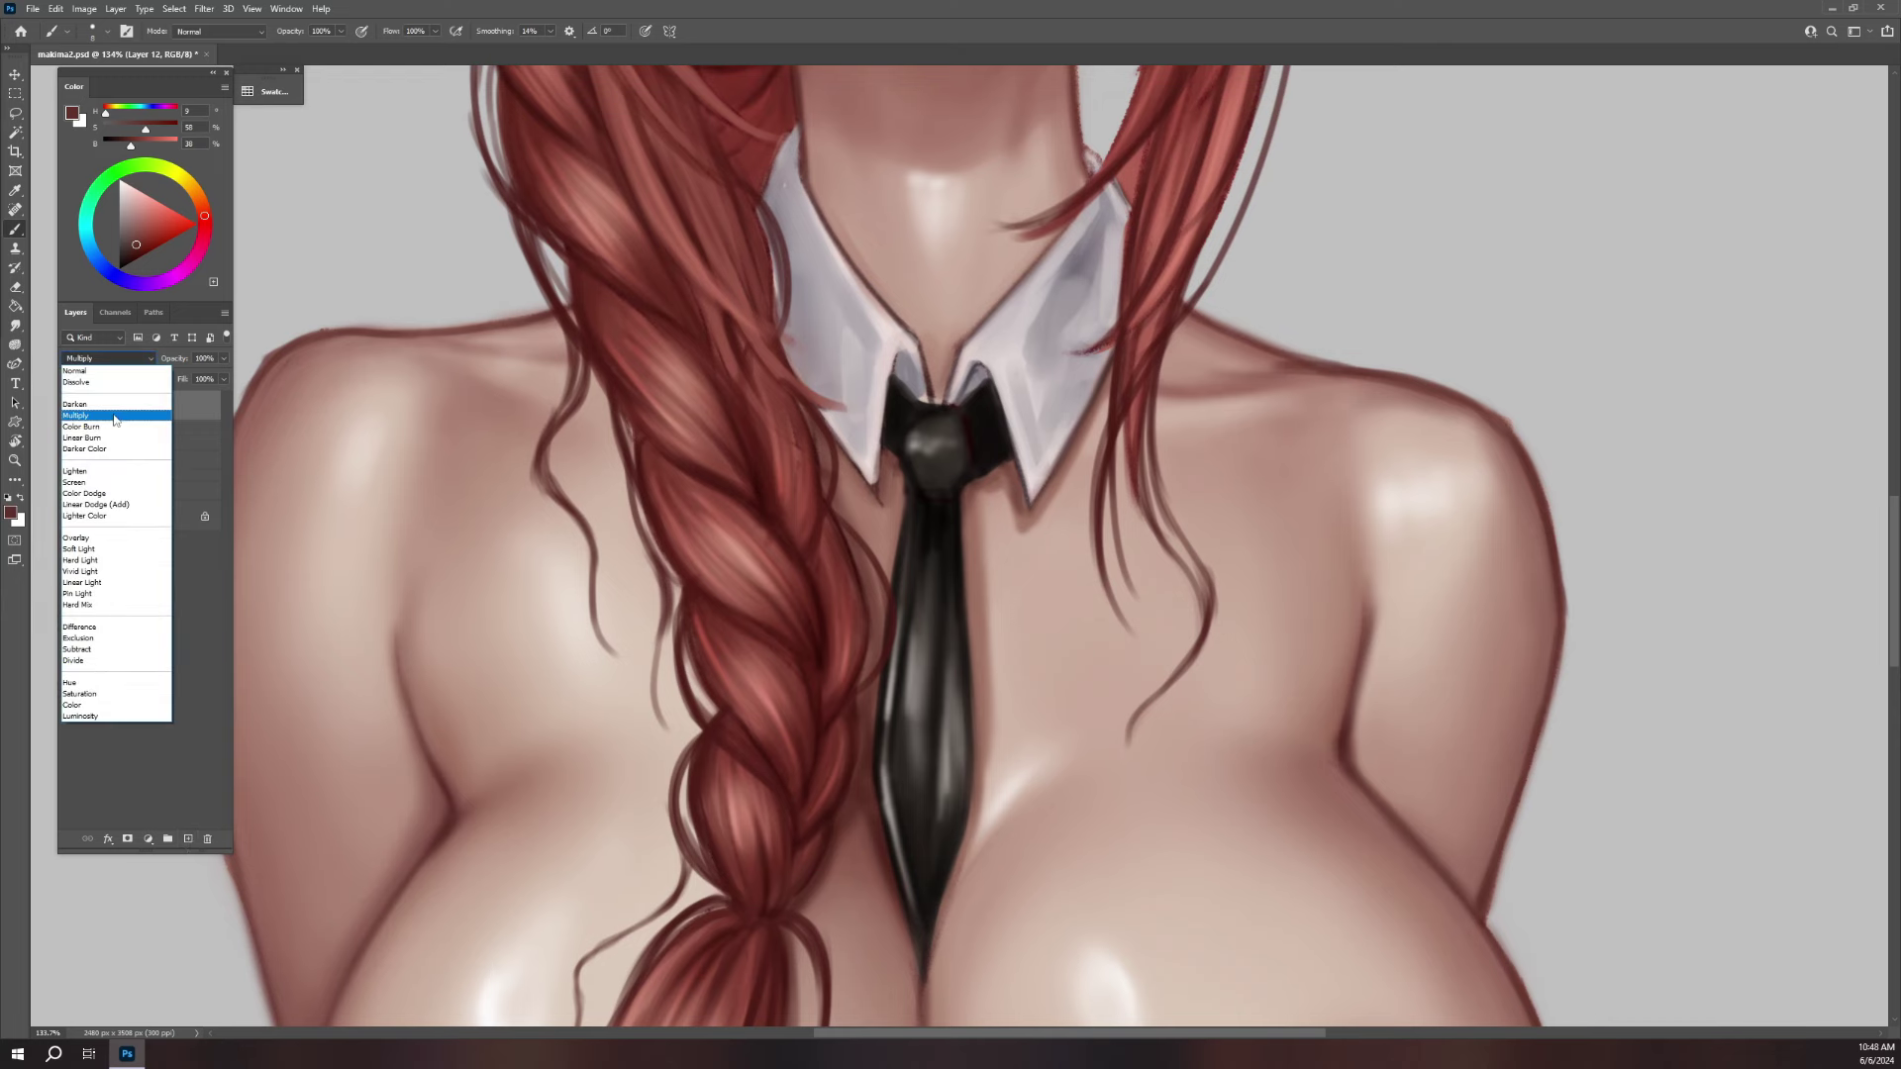
click(114, 416)
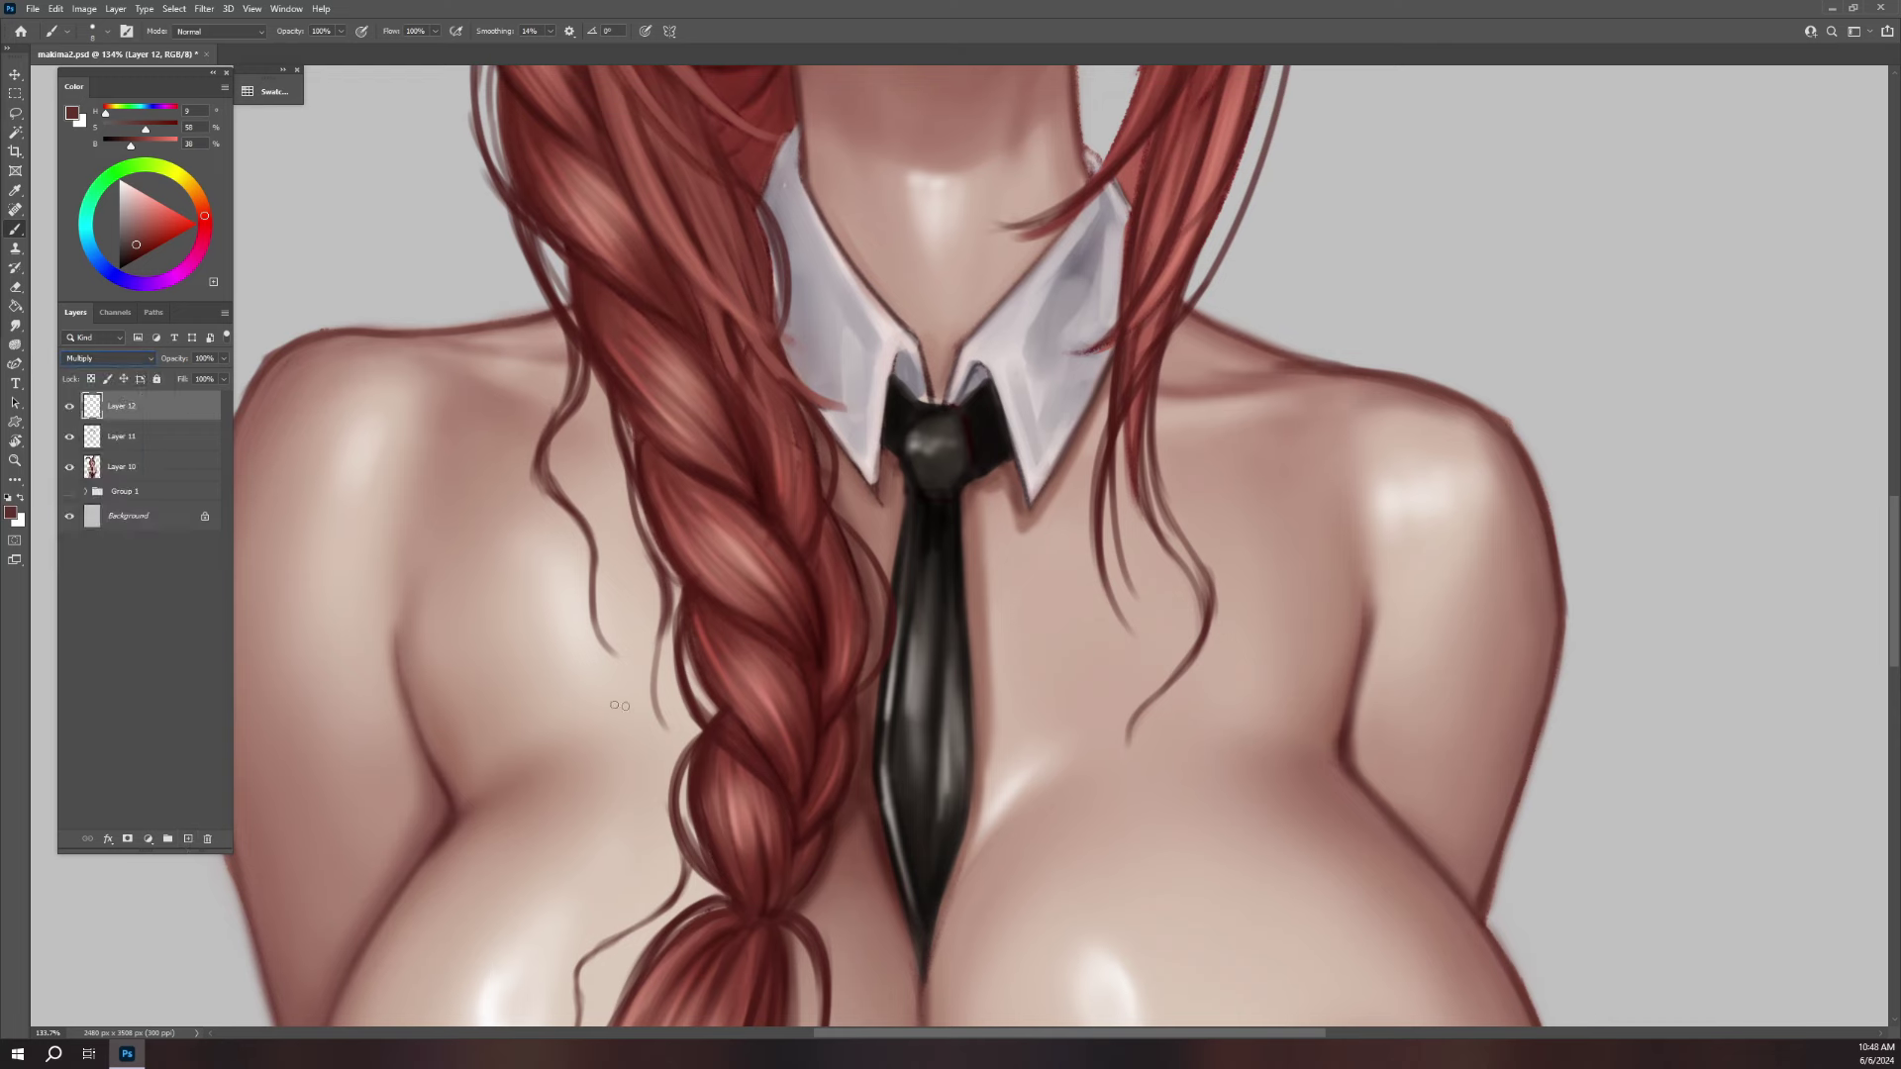
alt+click(616, 683)
right_click(649, 599)
click(1139, 861)
click(1634, 486)
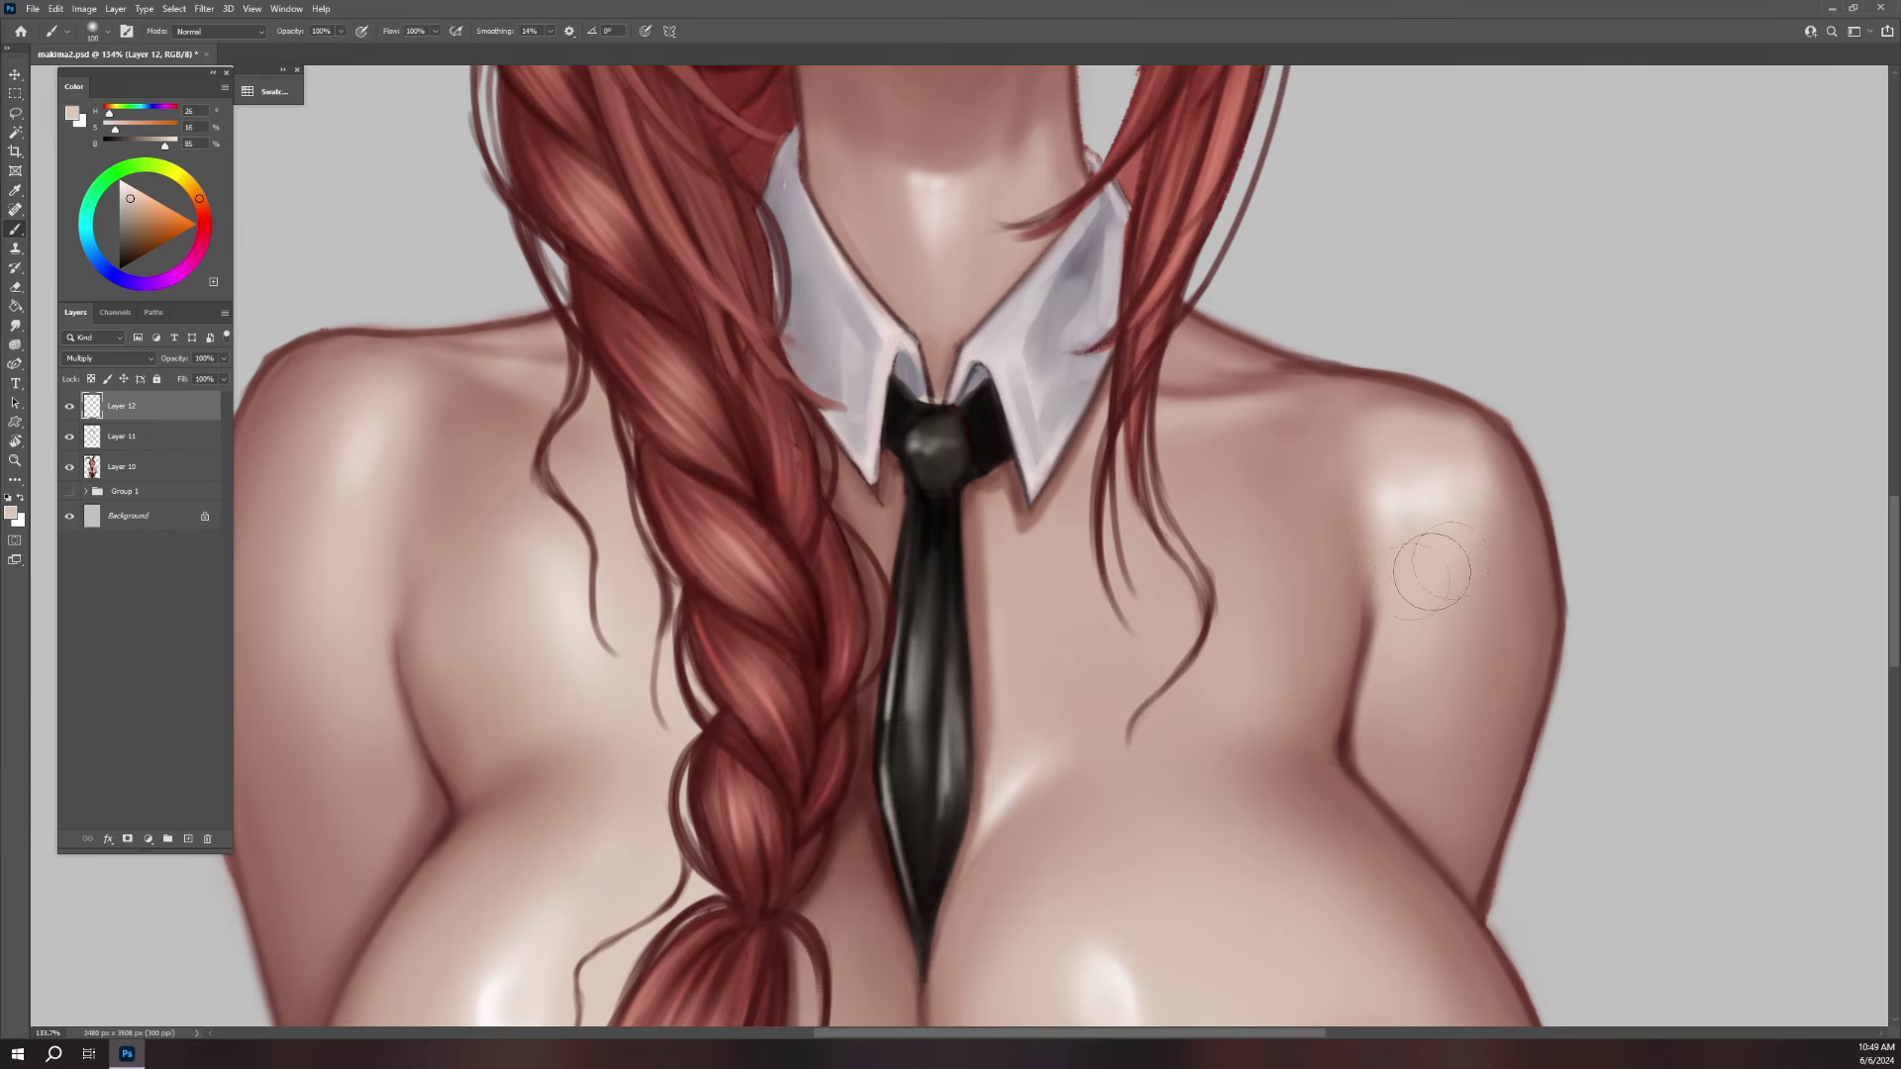
- With a fine brush tip, paint a short drip line and faint drip strokes on the shoulder
drag(1138, 786, 1217, 552)
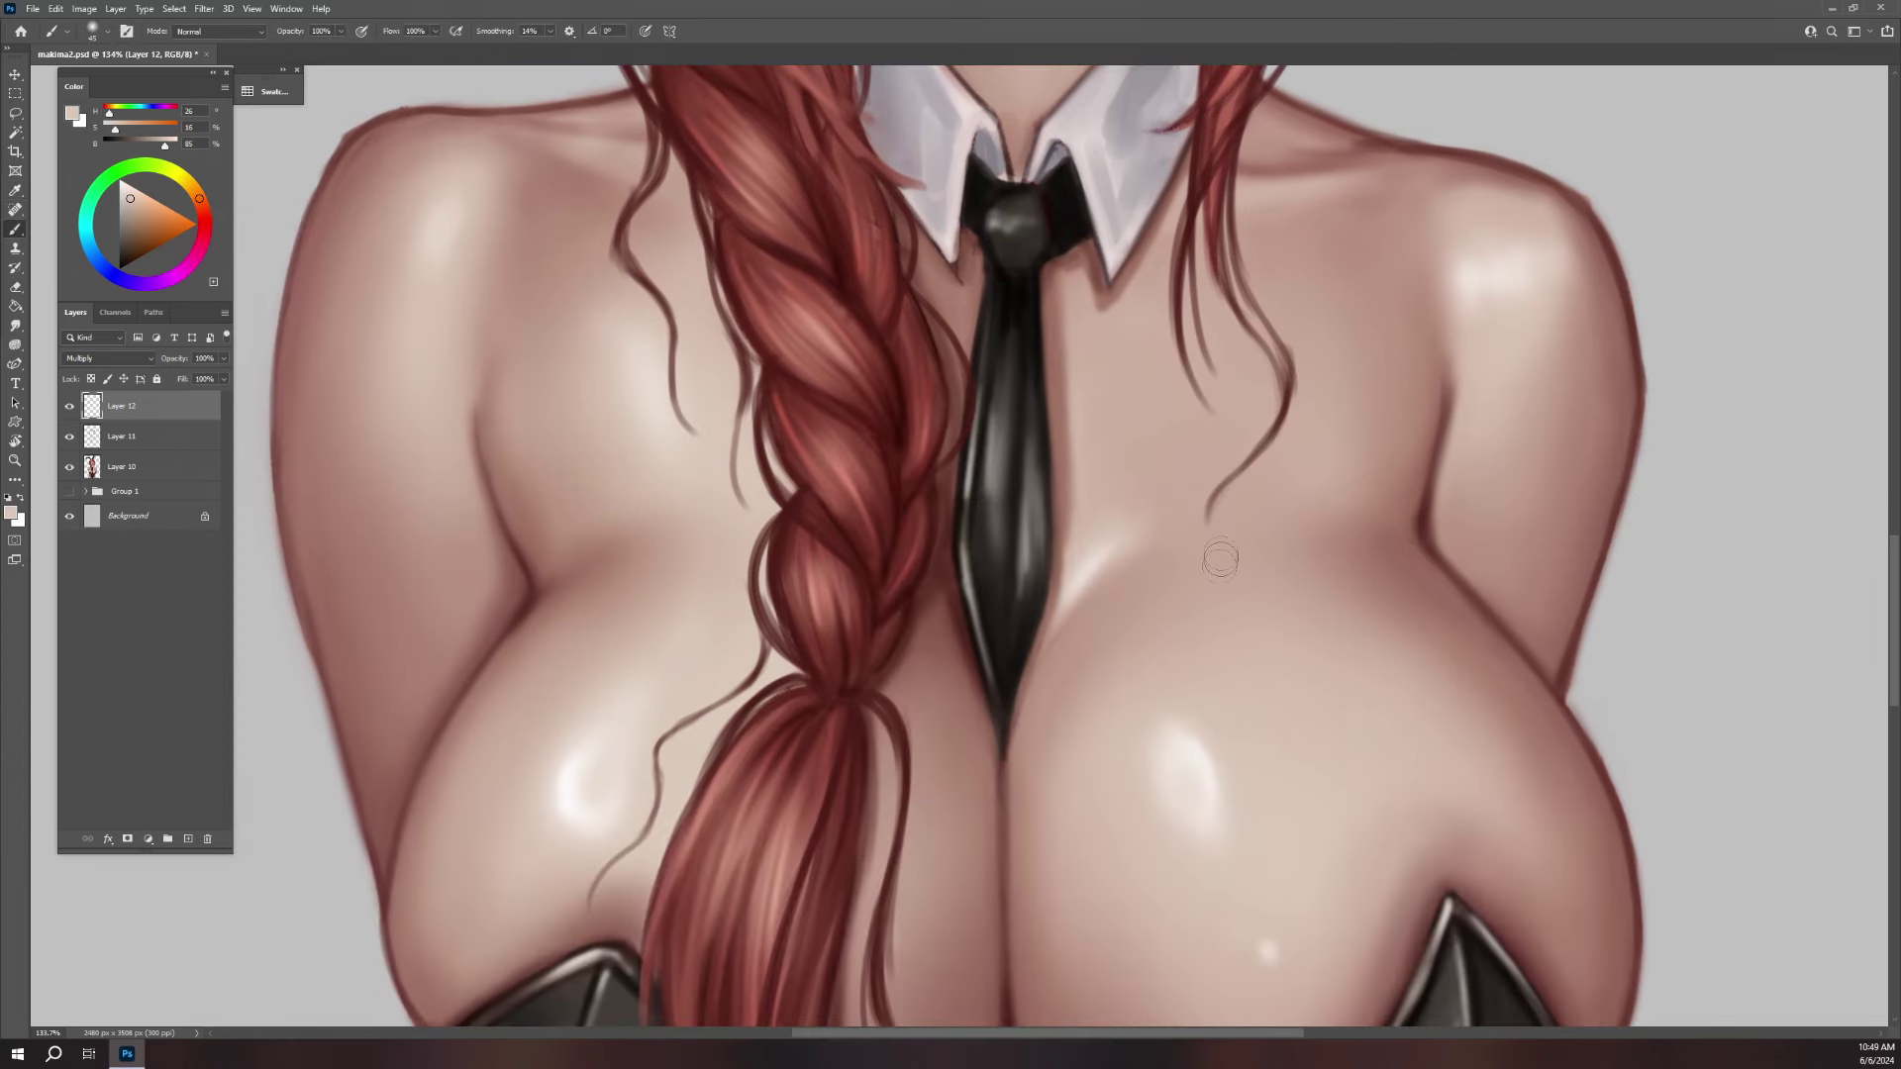
key(bracketleft)
key(bracketleft)
key(bracketleft)
drag(638, 420, 666, 392)
key(bracketright)
drag(577, 273, 620, 426)
mouse_move(578, 294)
mouse_down()
mouse_move(621, 455)
mouse_move(649, 401)
mouse_move(625, 500)
mouse_up()
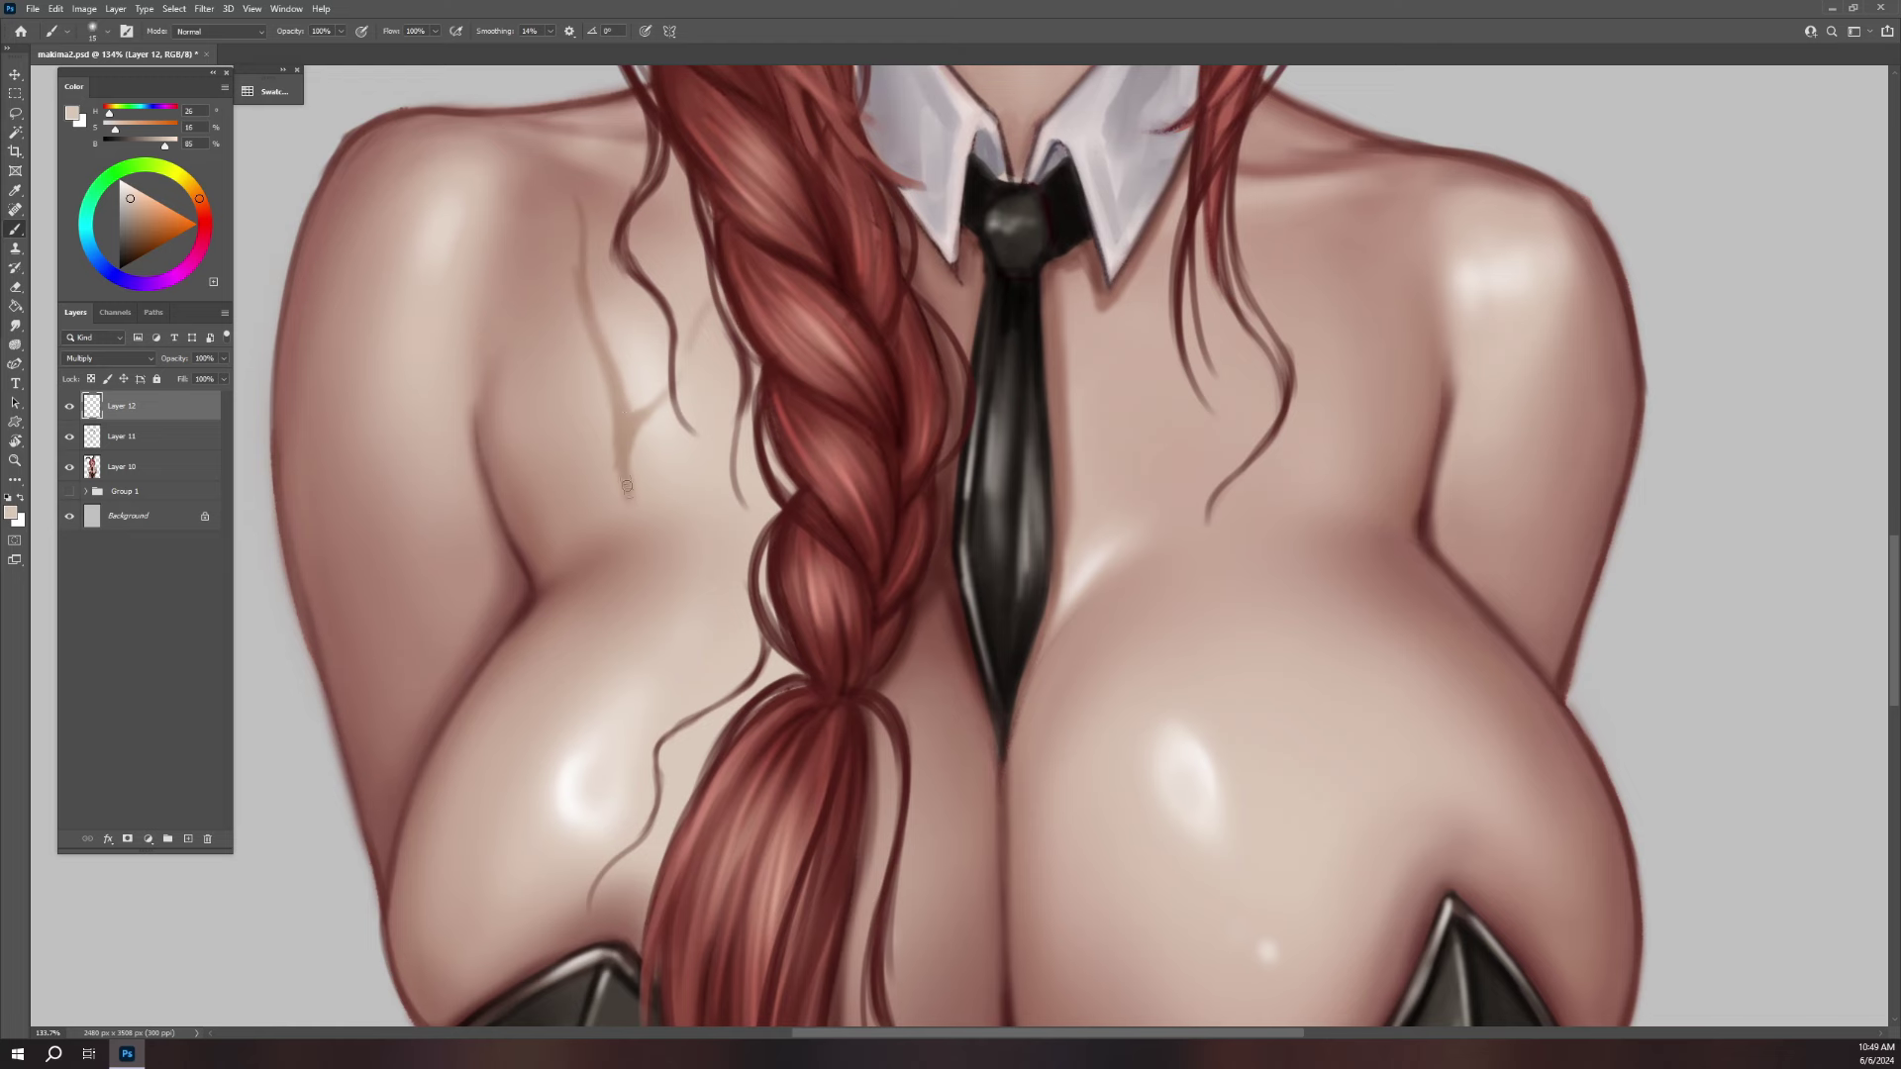
- Draw sweat drips down the left shoulder and the left arm
drag(368, 262, 437, 515)
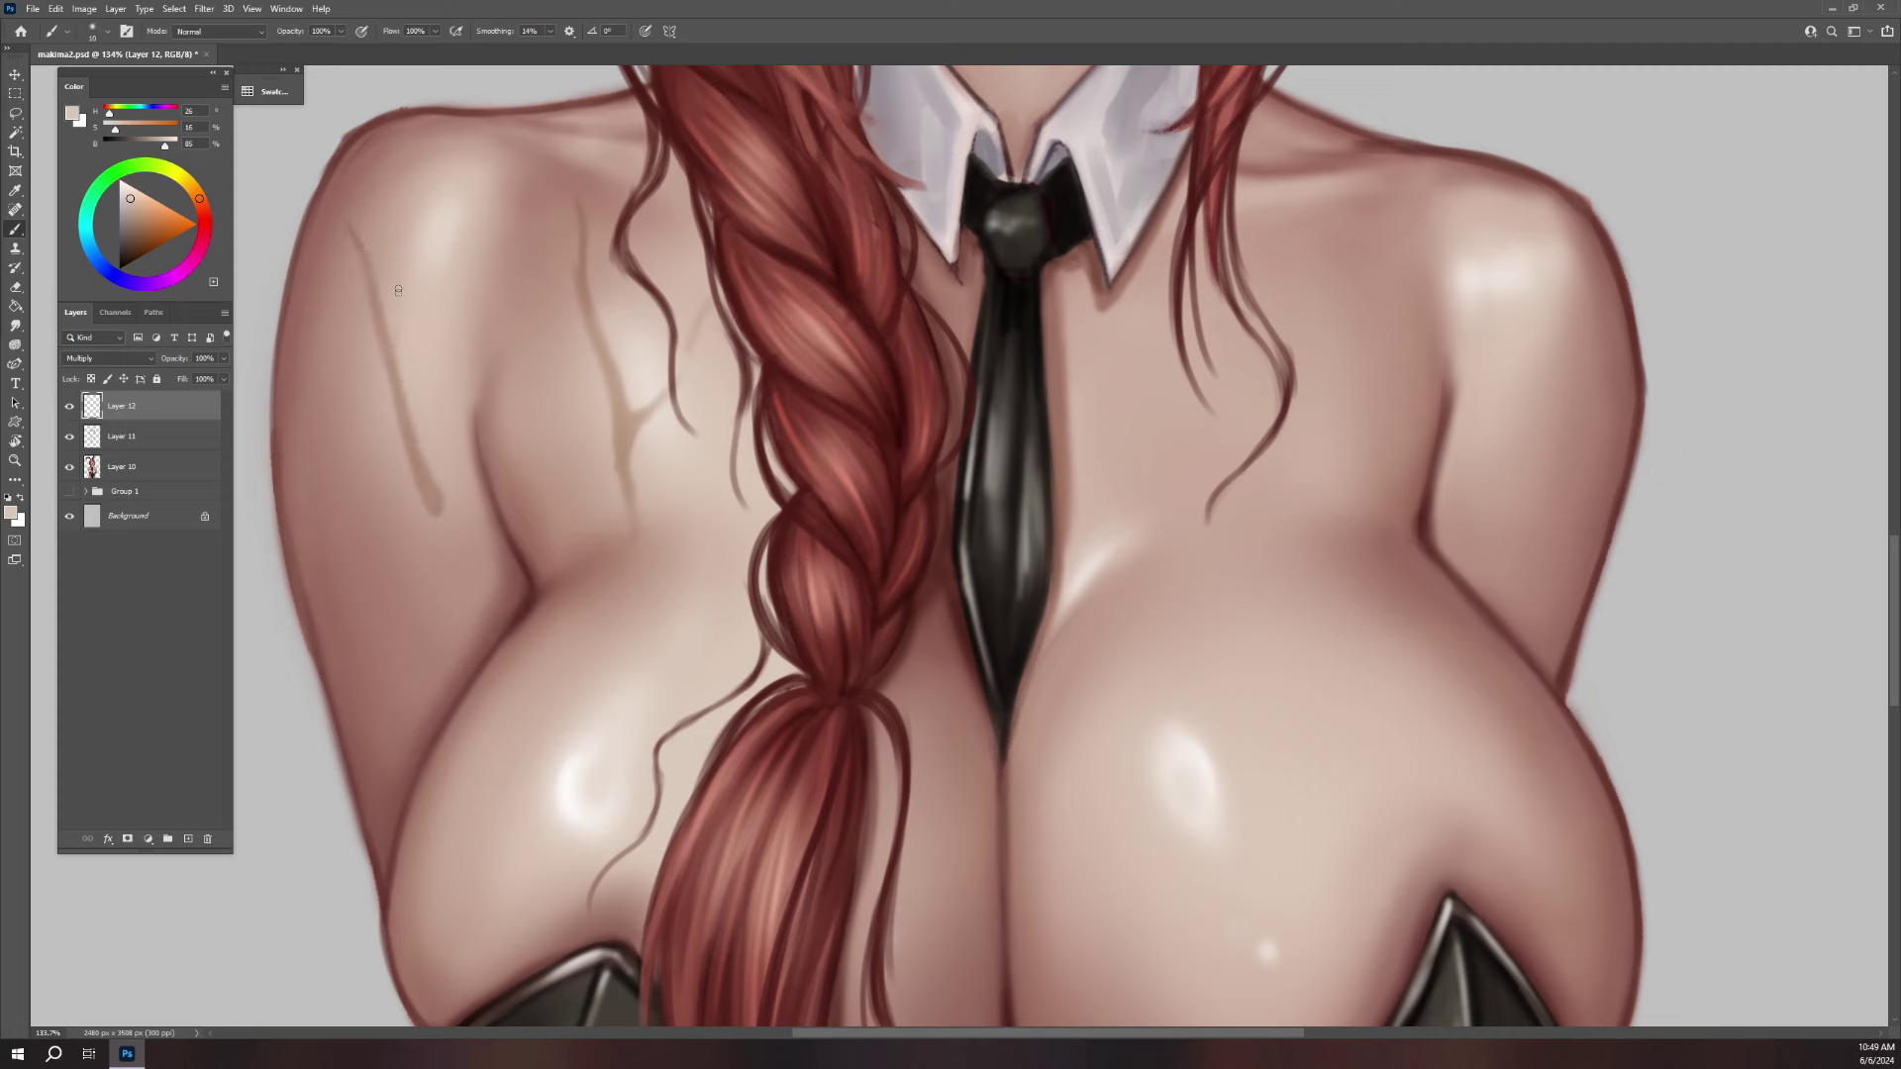
drag(415, 167, 396, 355)
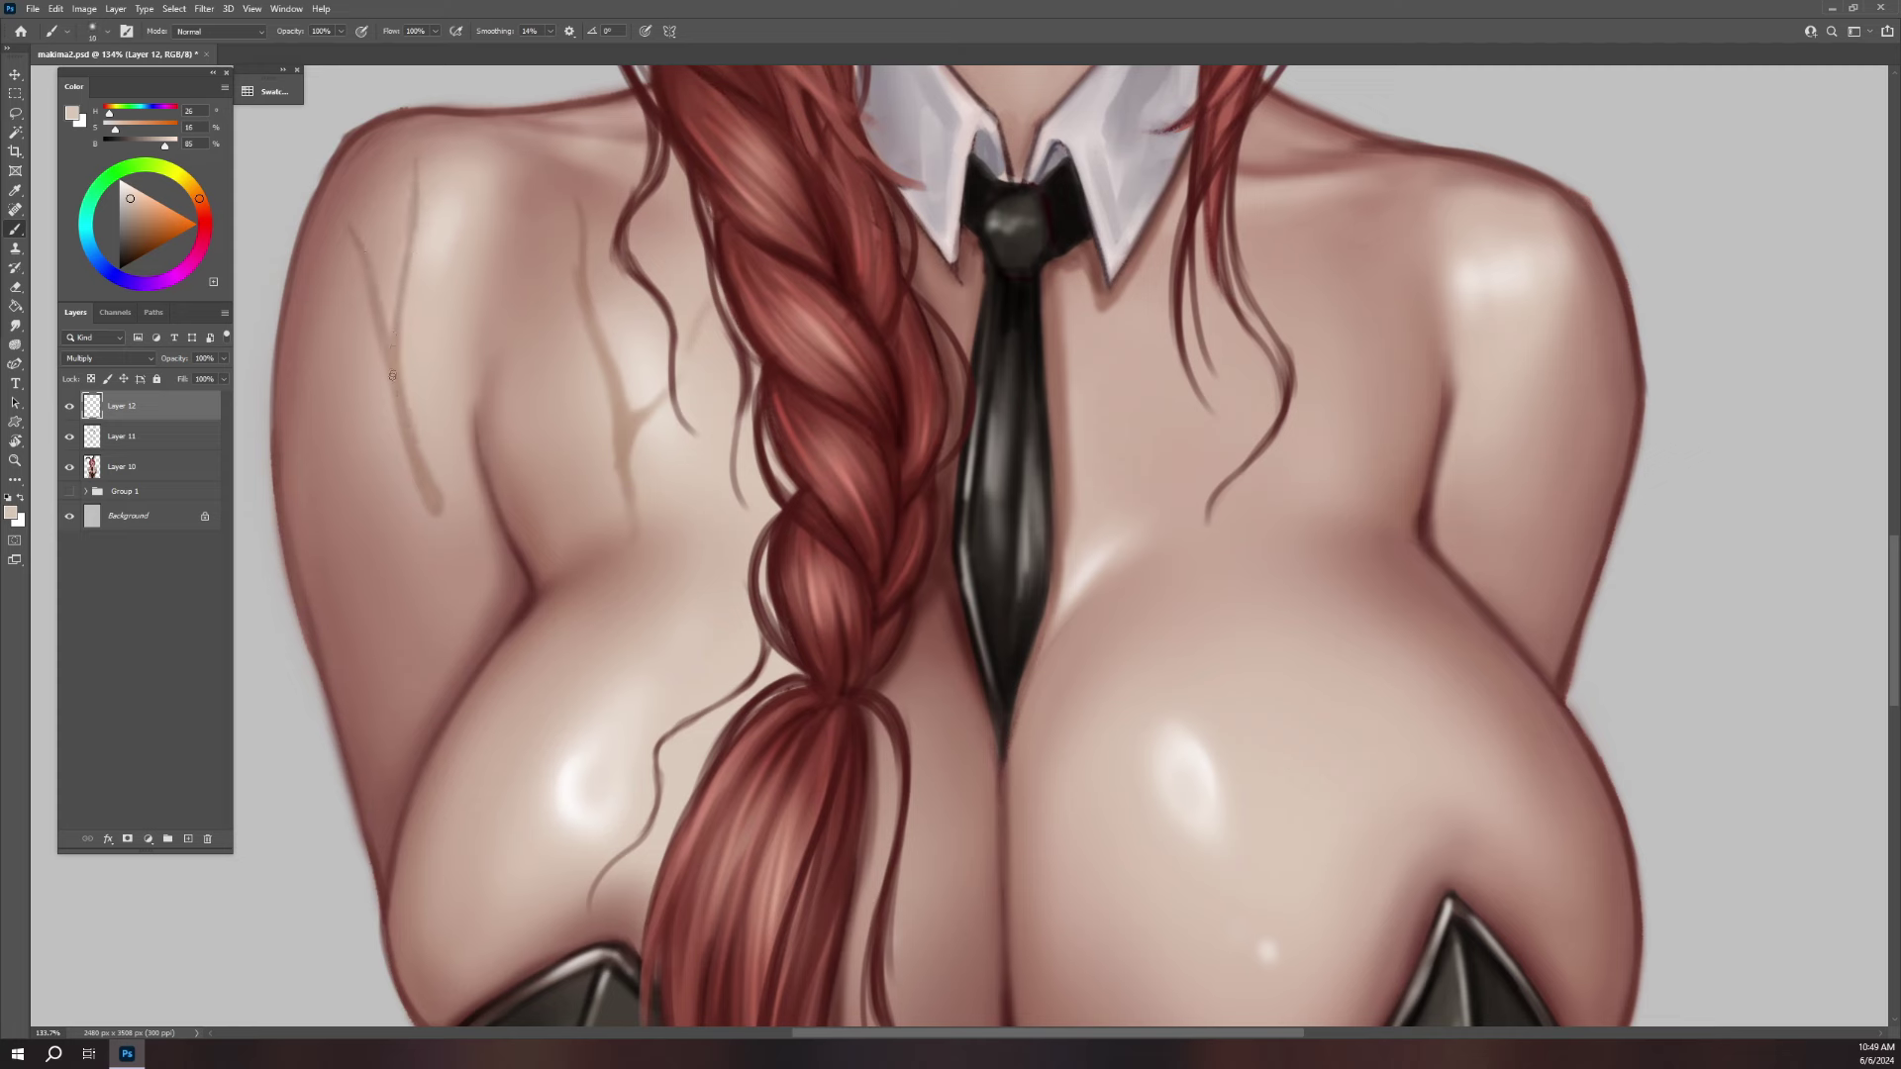
drag(342, 512, 393, 692)
drag(329, 352, 330, 387)
drag(1215, 495, 1136, 406)
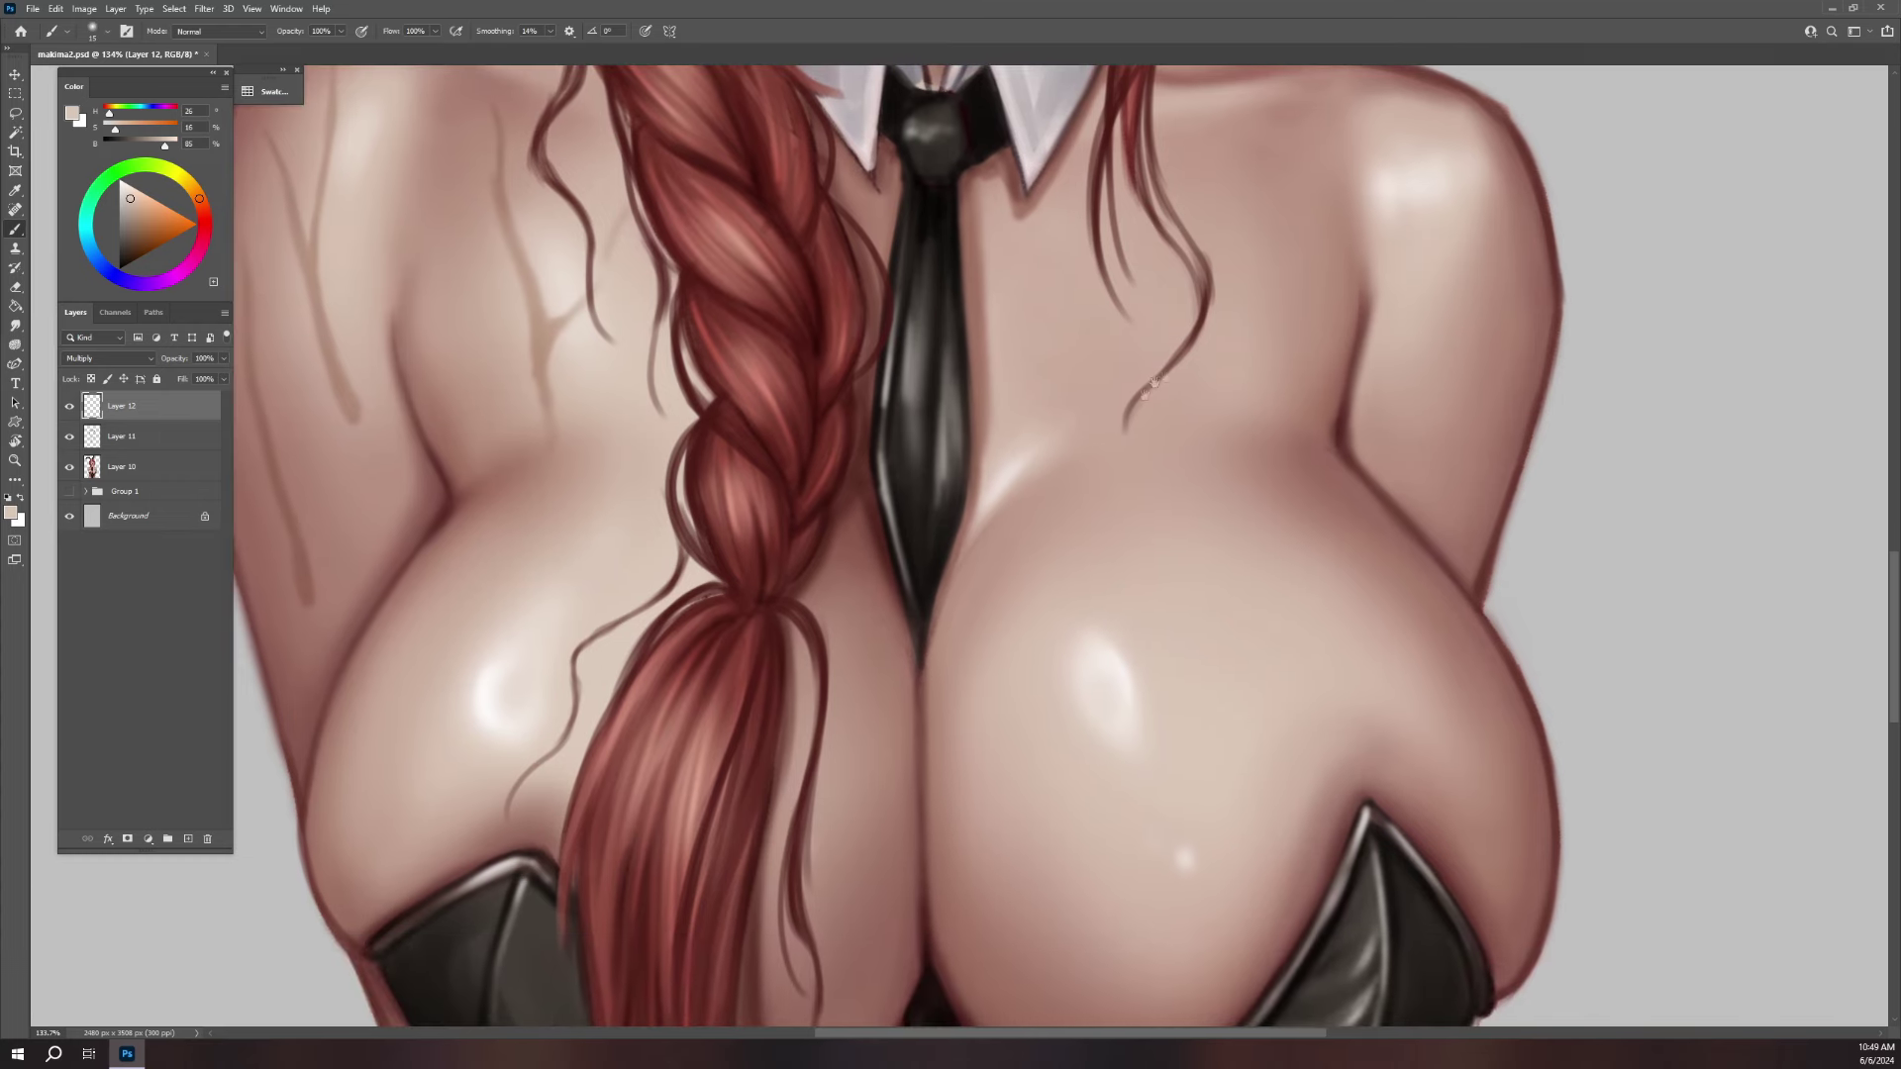
- Paint dark sweat drips near the right armpit and lower right side, erasing one stray line
drag(1240, 252, 1215, 456)
mouse_move(1257, 352)
mouse_down()
mouse_move(1228, 408)
mouse_move(1259, 599)
mouse_up()
mouse_move(1240, 523)
mouse_down()
mouse_move(1257, 586)
mouse_move(1242, 505)
mouse_up()
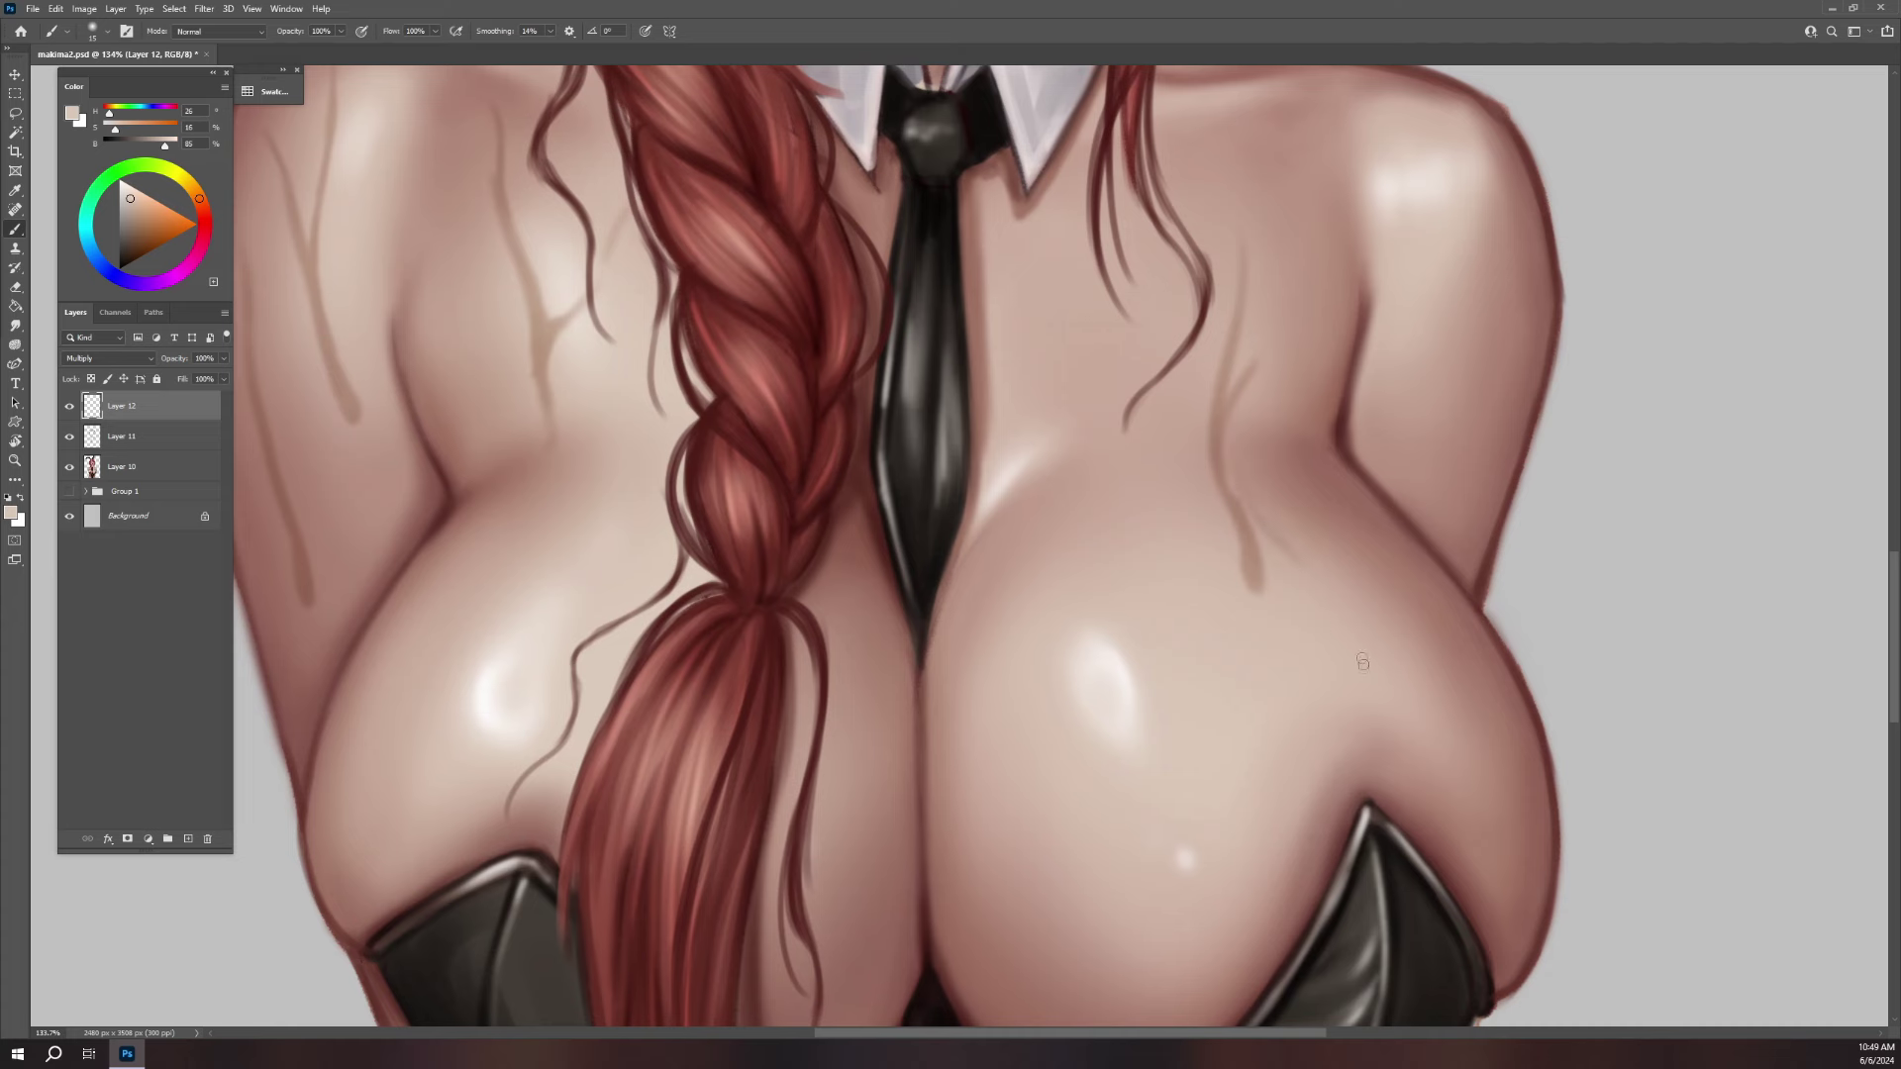
mouse_move(1280, 541)
mouse_down()
mouse_move(1364, 658)
mouse_move(1352, 609)
mouse_up()
key(e)
mouse_move(1257, 376)
mouse_down()
mouse_move(1242, 490)
mouse_move(1394, 648)
mouse_up()
key(b)
mouse_move(1332, 589)
mouse_down()
mouse_move(1366, 663)
mouse_move(1350, 619)
mouse_up()
- Add two drips on the right shoulder and a curving drip down the right breast
drag(1366, 228, 1424, 396)
mouse_move(1434, 255)
mouse_down()
mouse_move(1420, 416)
mouse_move(1426, 336)
mouse_up()
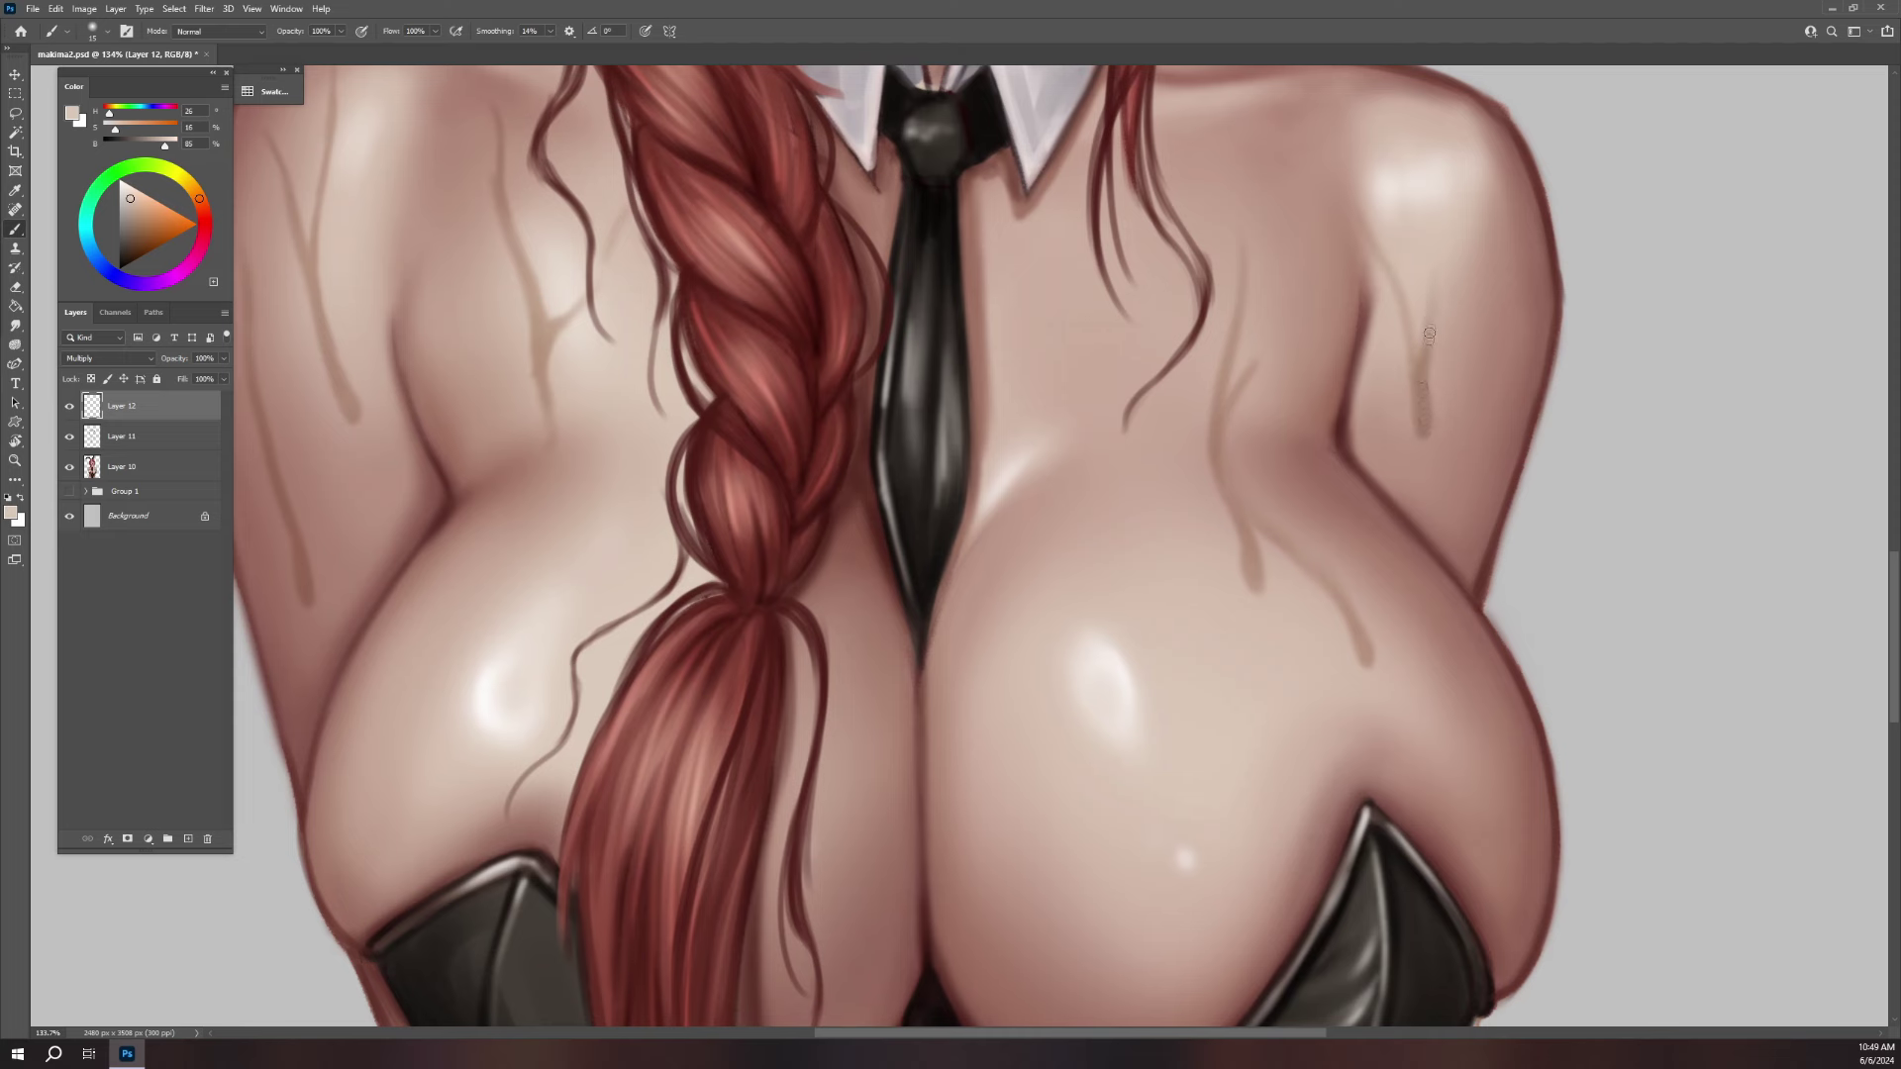
drag(1094, 440, 981, 782)
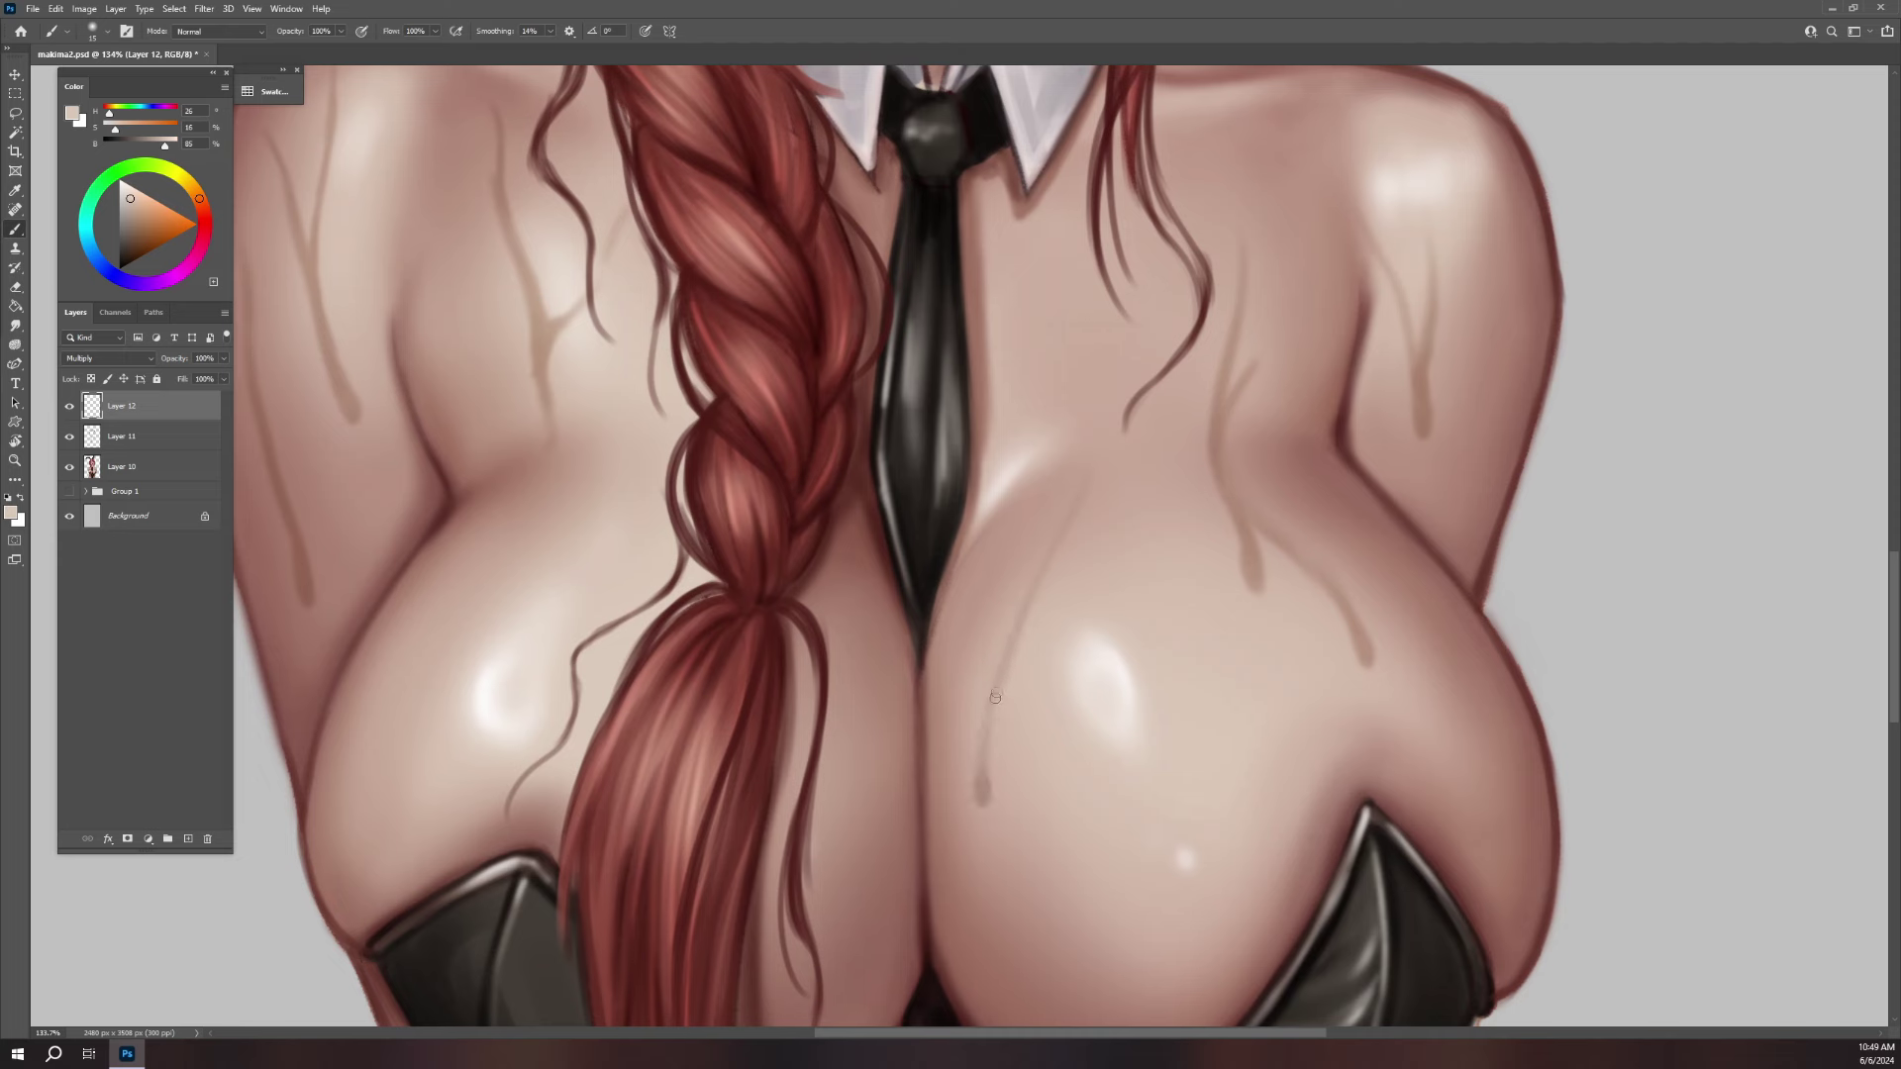
key(e)
mouse_move(1097, 465)
mouse_down()
mouse_move(961, 749)
mouse_move(1102, 464)
mouse_up()
key(b)
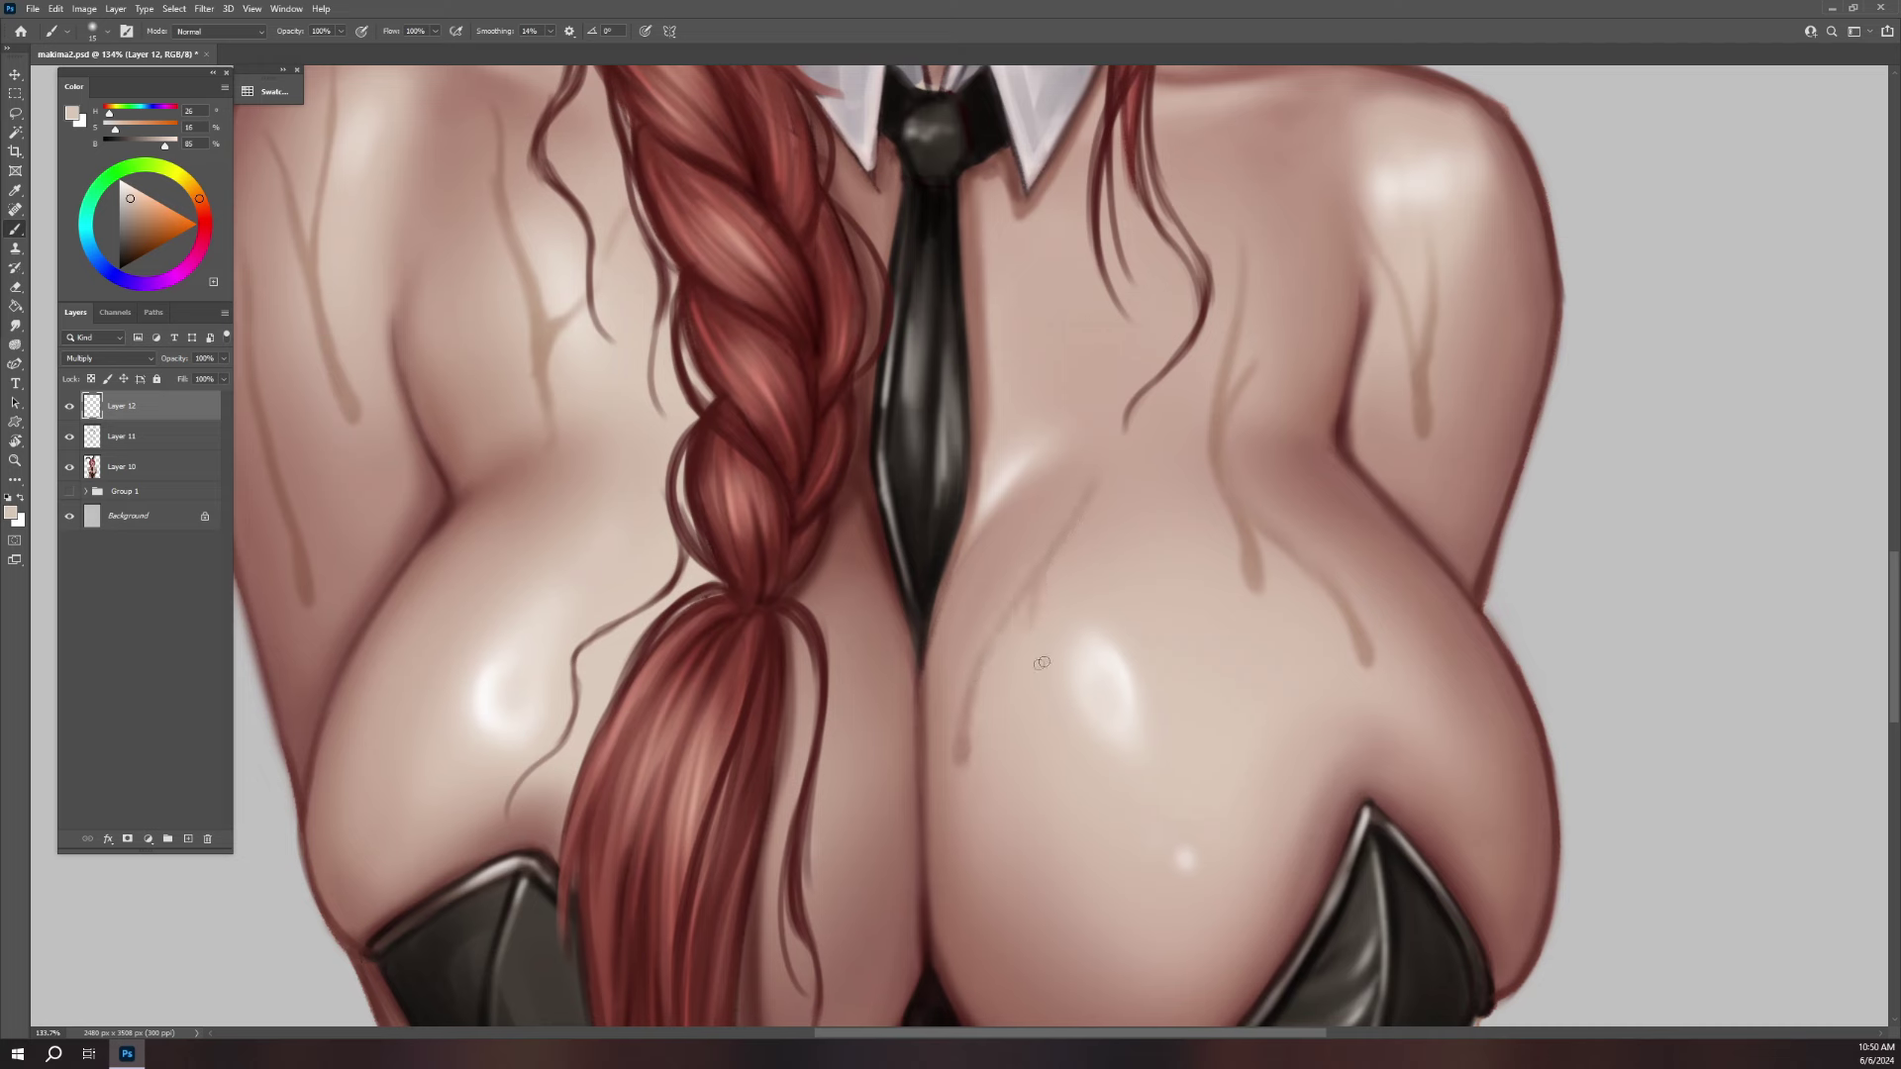
drag(1035, 594, 1092, 827)
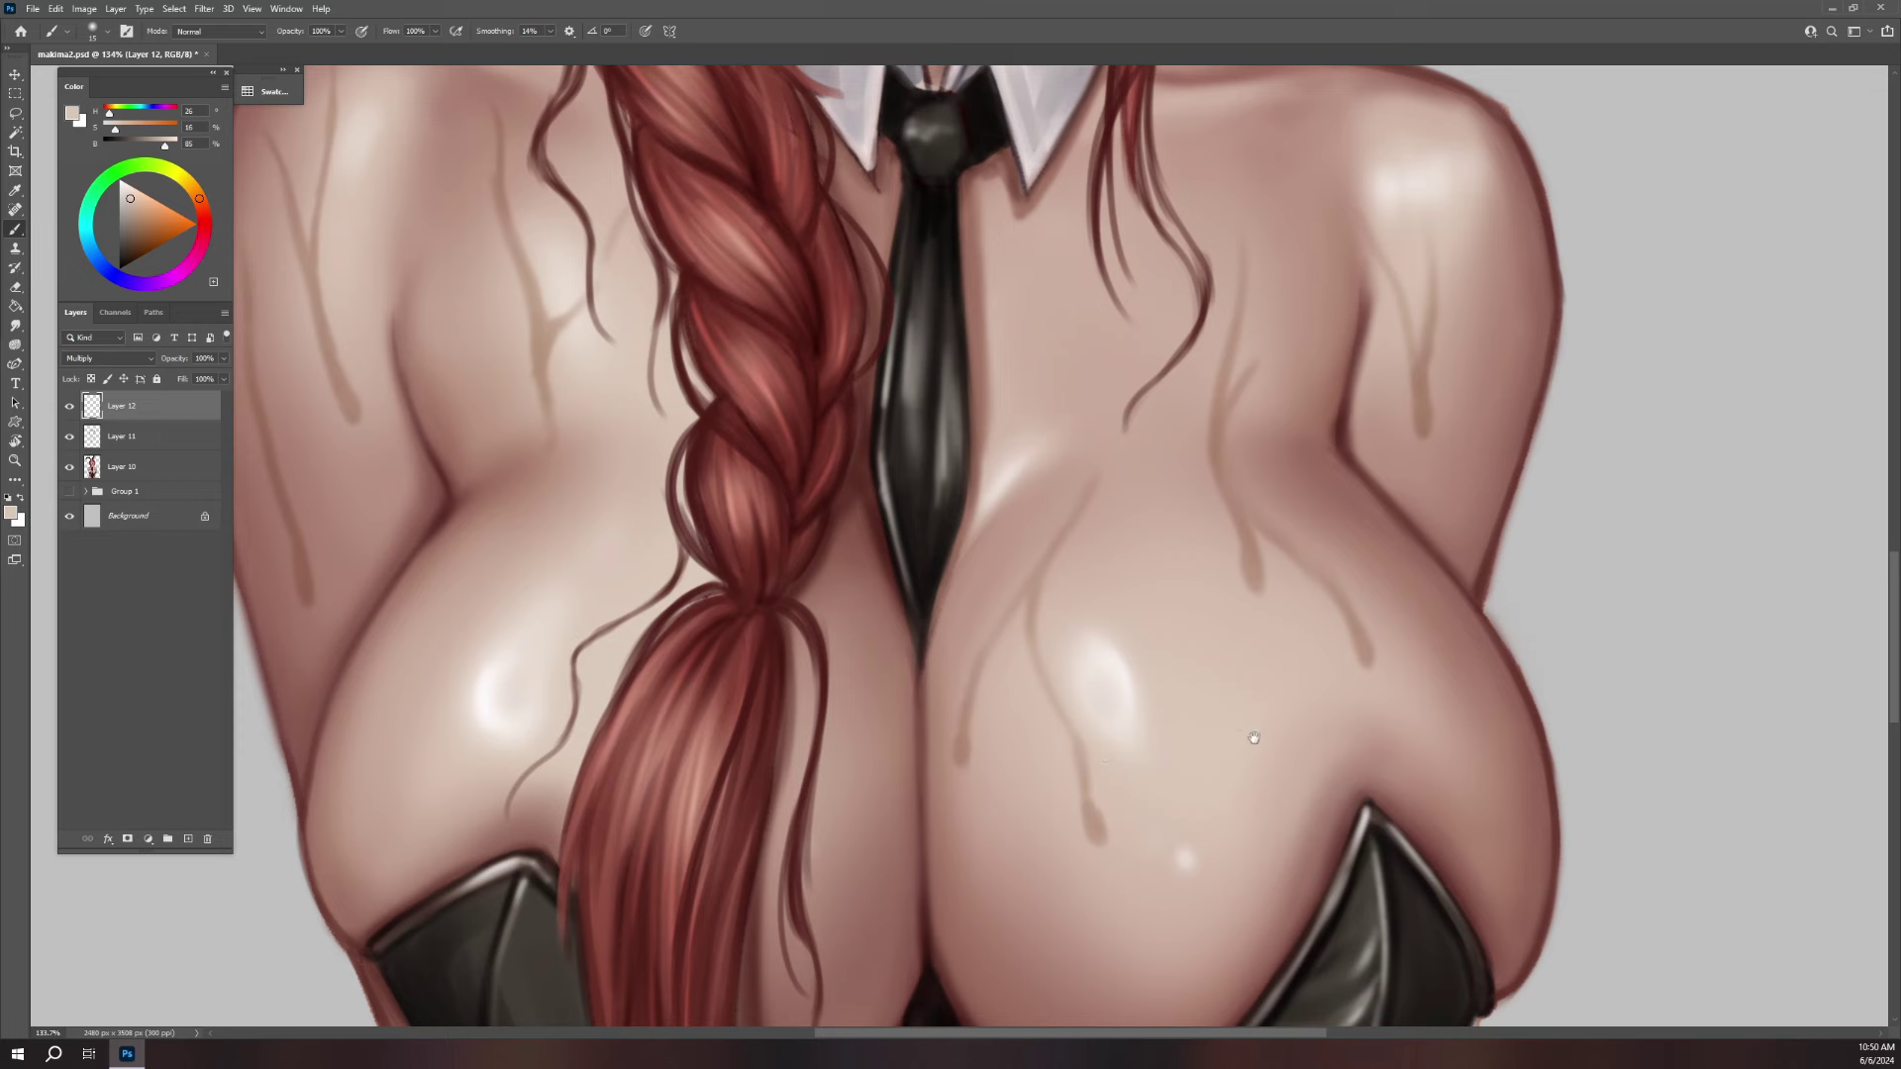
- Draw a long drip down the right breast with a darker top, plus a faint right-side drip
drag(1245, 735, 1185, 617)
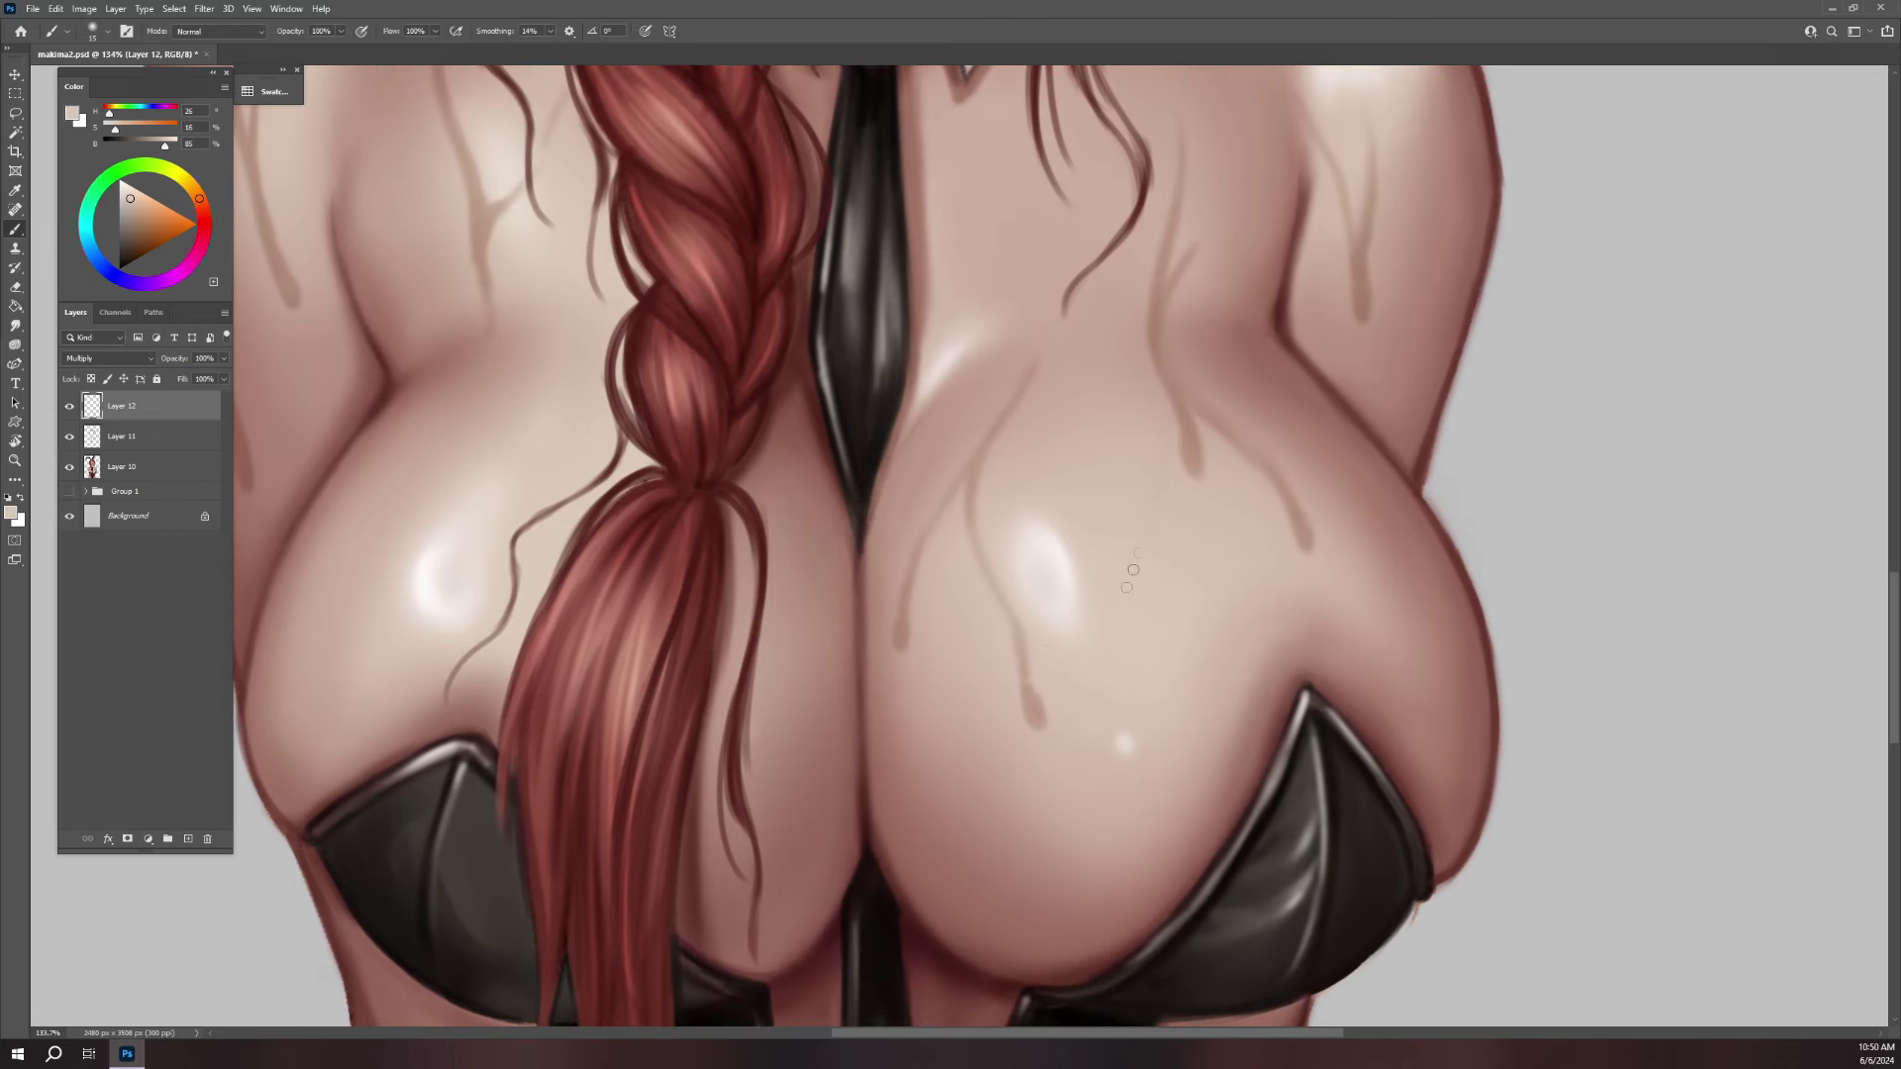
drag(1144, 536, 1036, 852)
drag(1166, 375, 1160, 475)
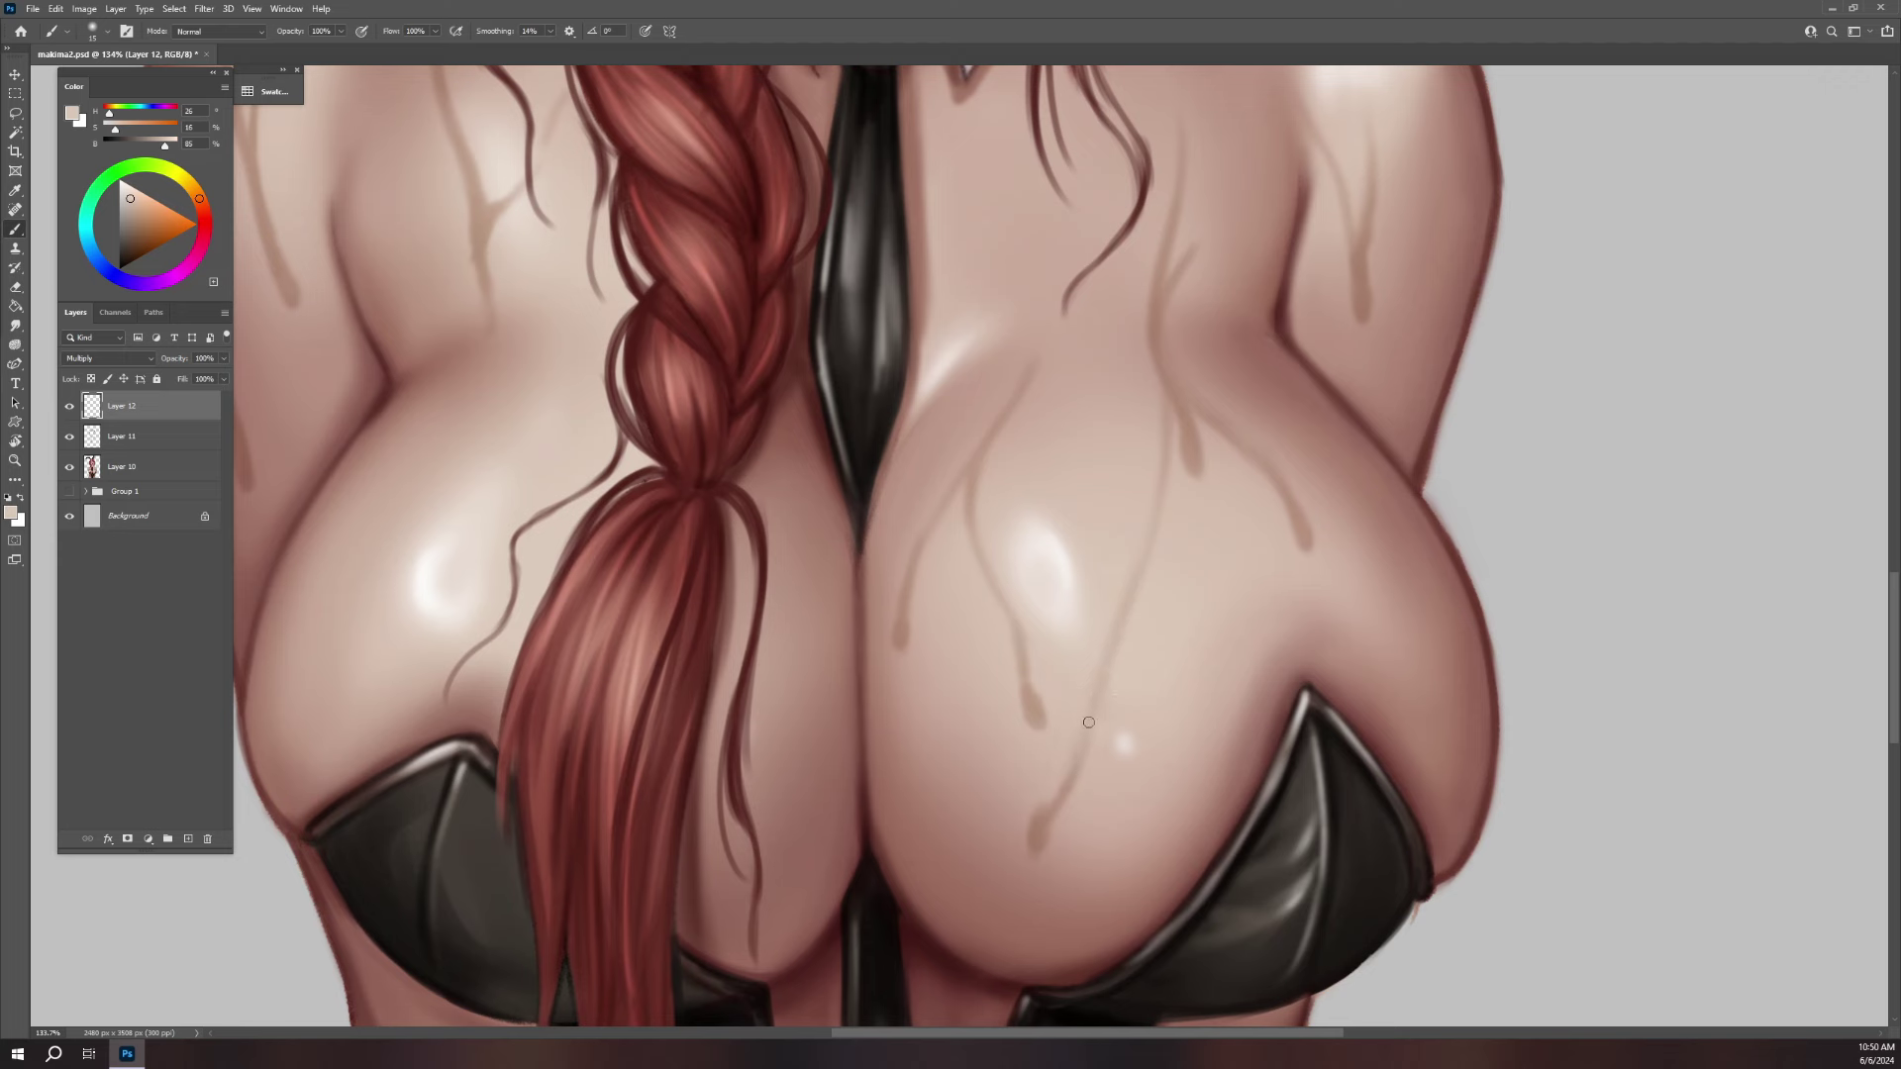
drag(1164, 366, 1156, 551)
drag(1426, 599, 1418, 711)
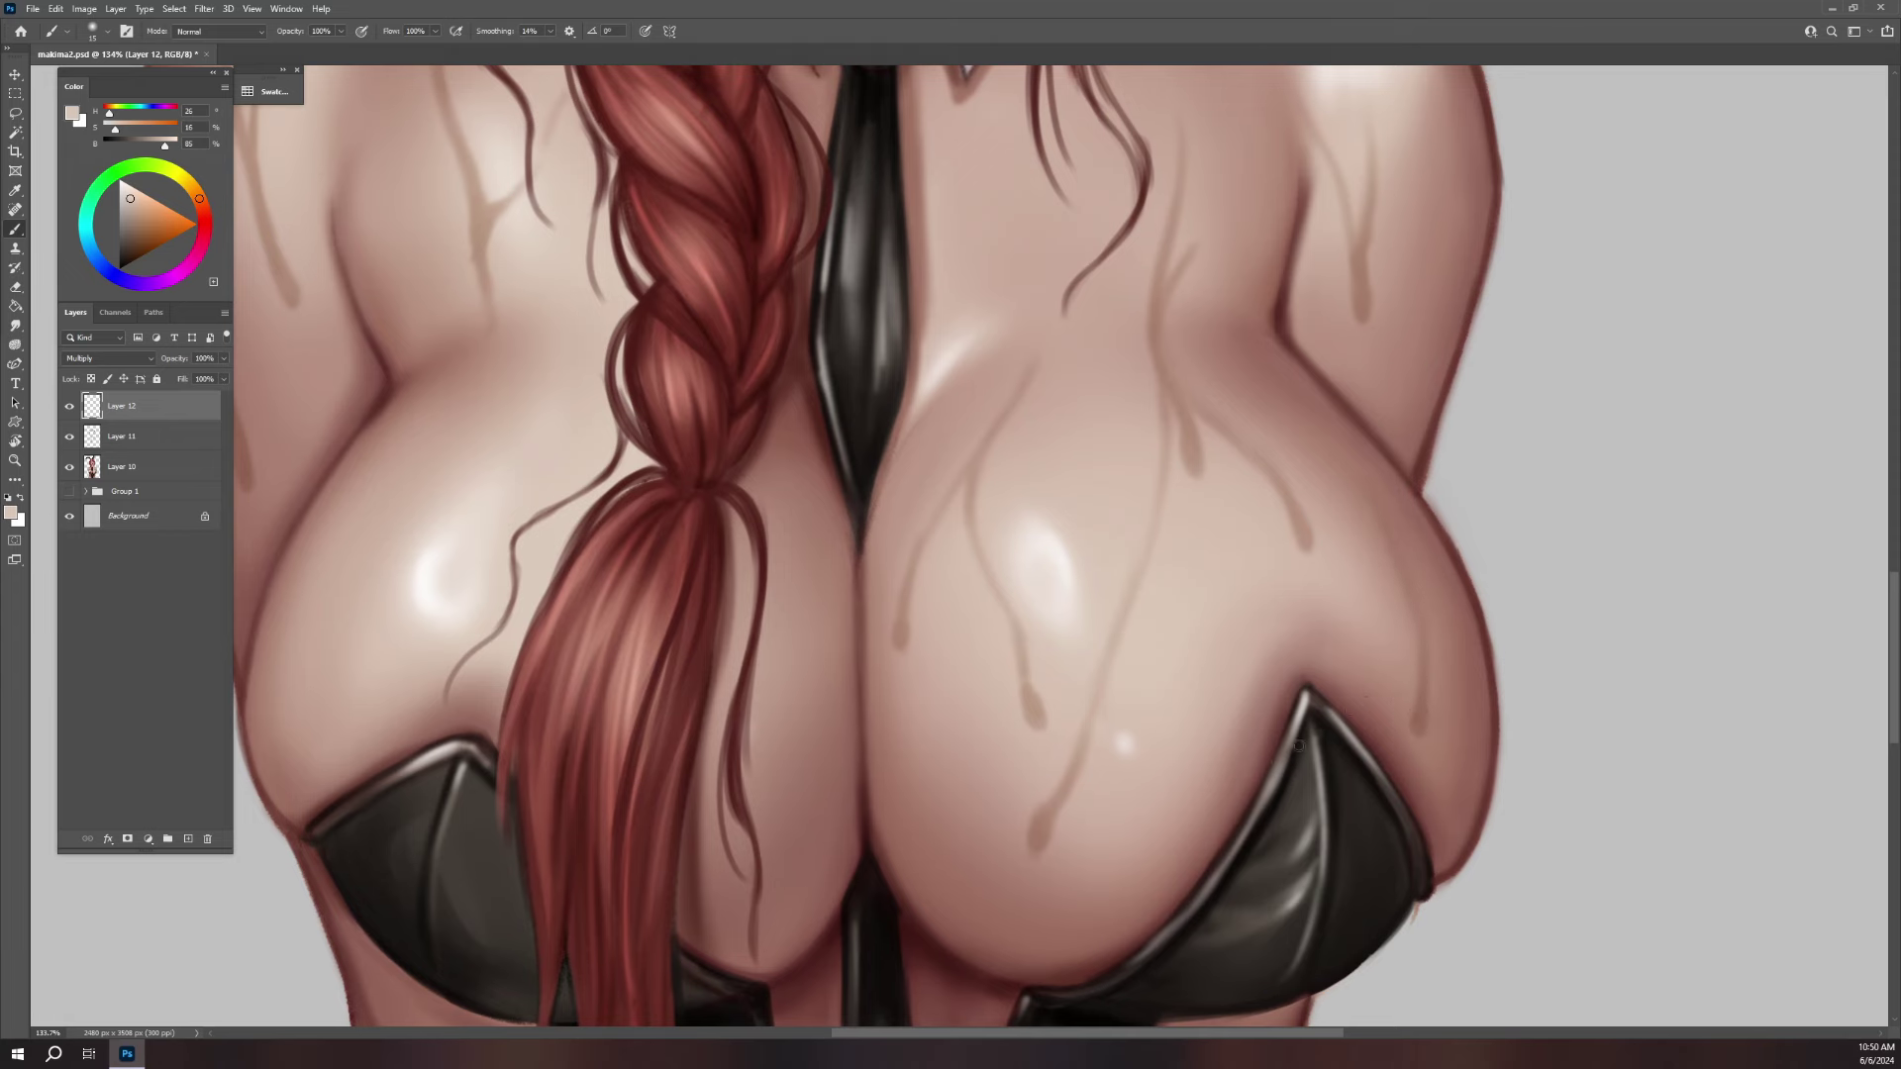
- Add faint drips and a thin darker upper contour on the left side of the chest
drag(1116, 690, 1309, 764)
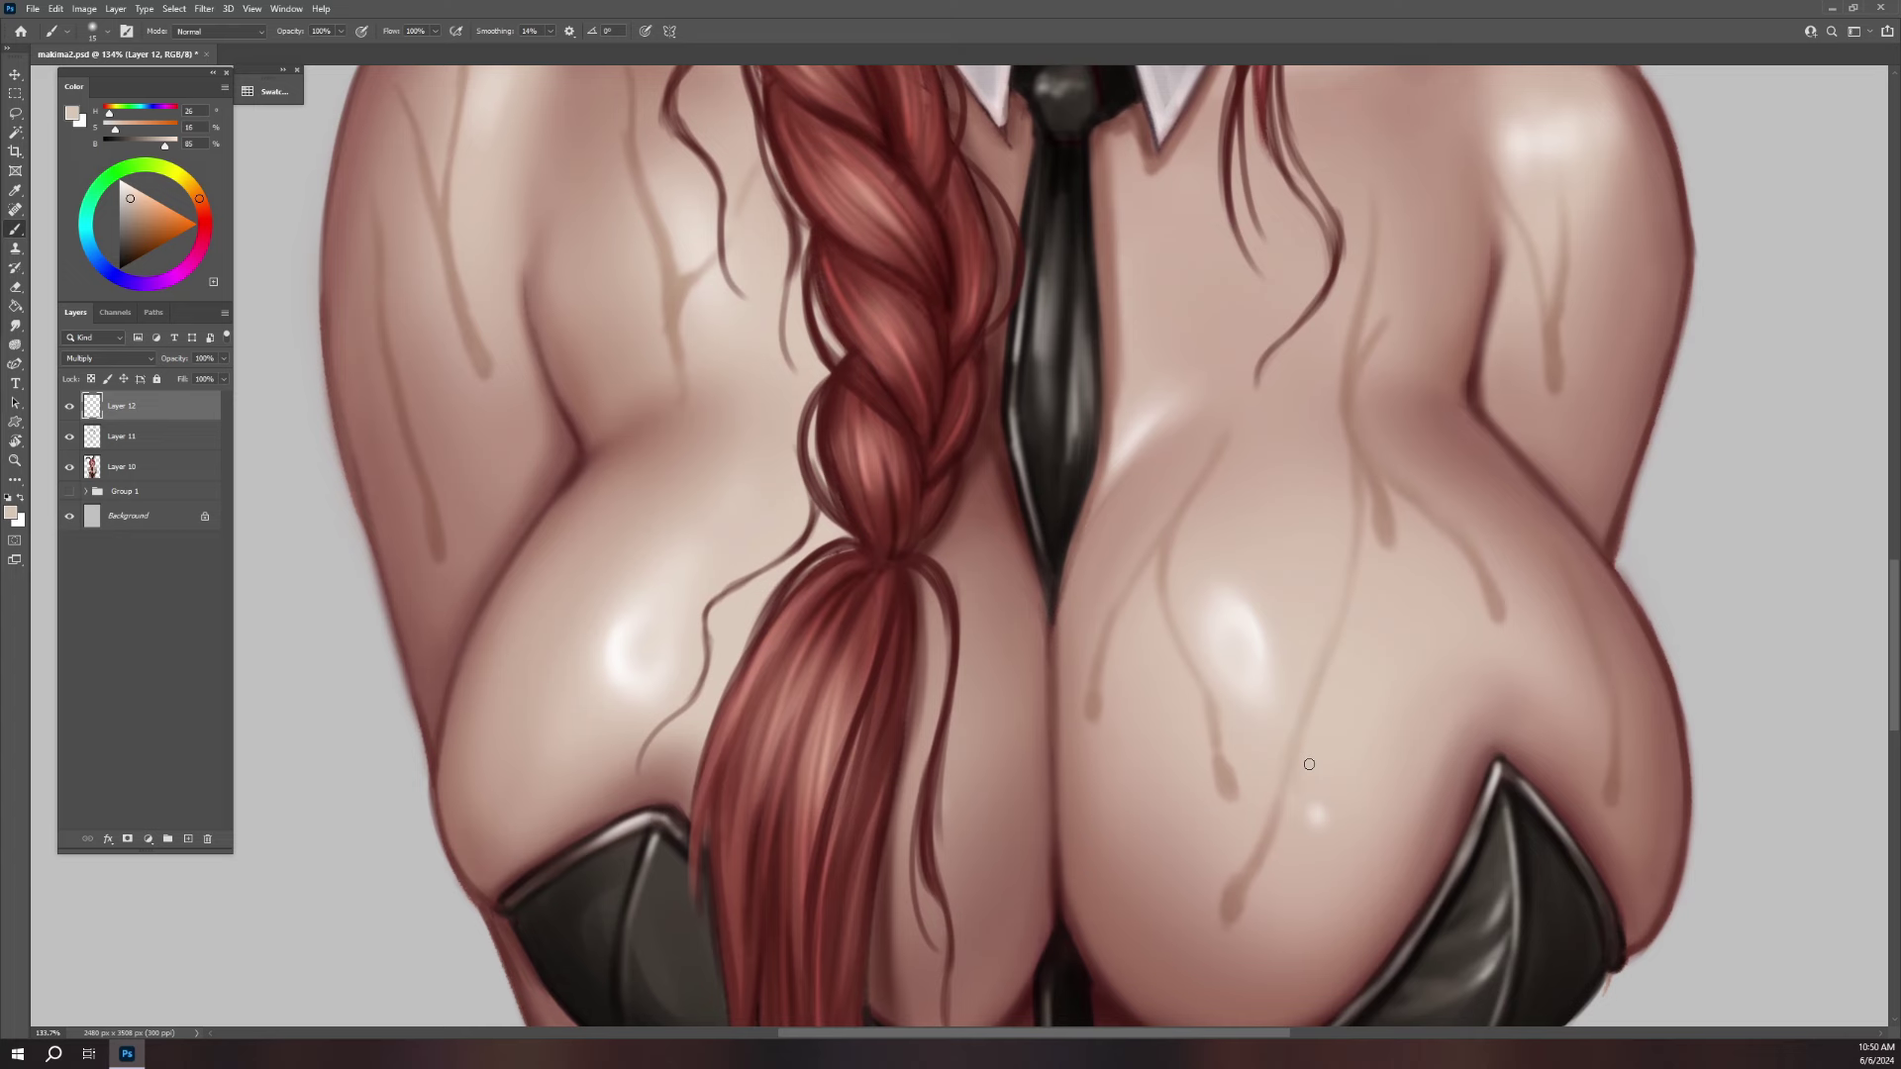
drag(709, 445, 540, 689)
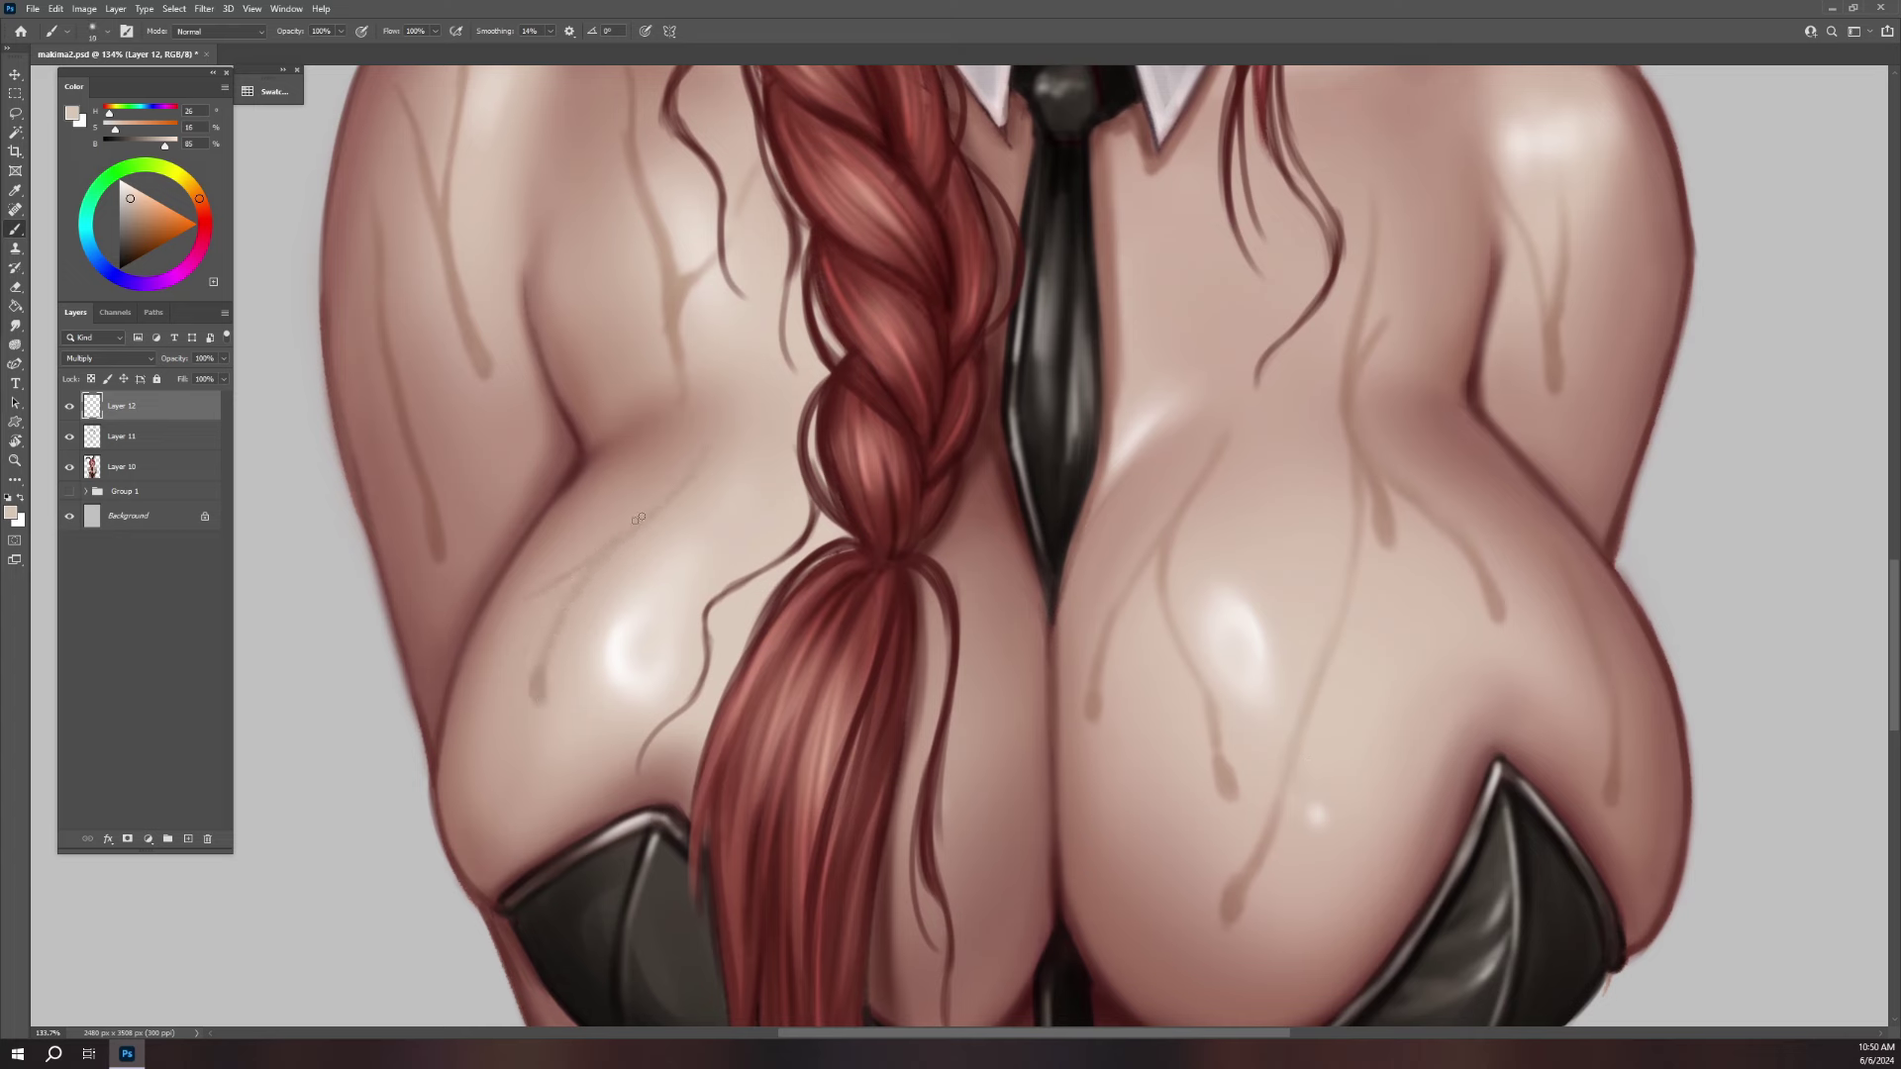
drag(614, 548, 516, 612)
key(bracketright)
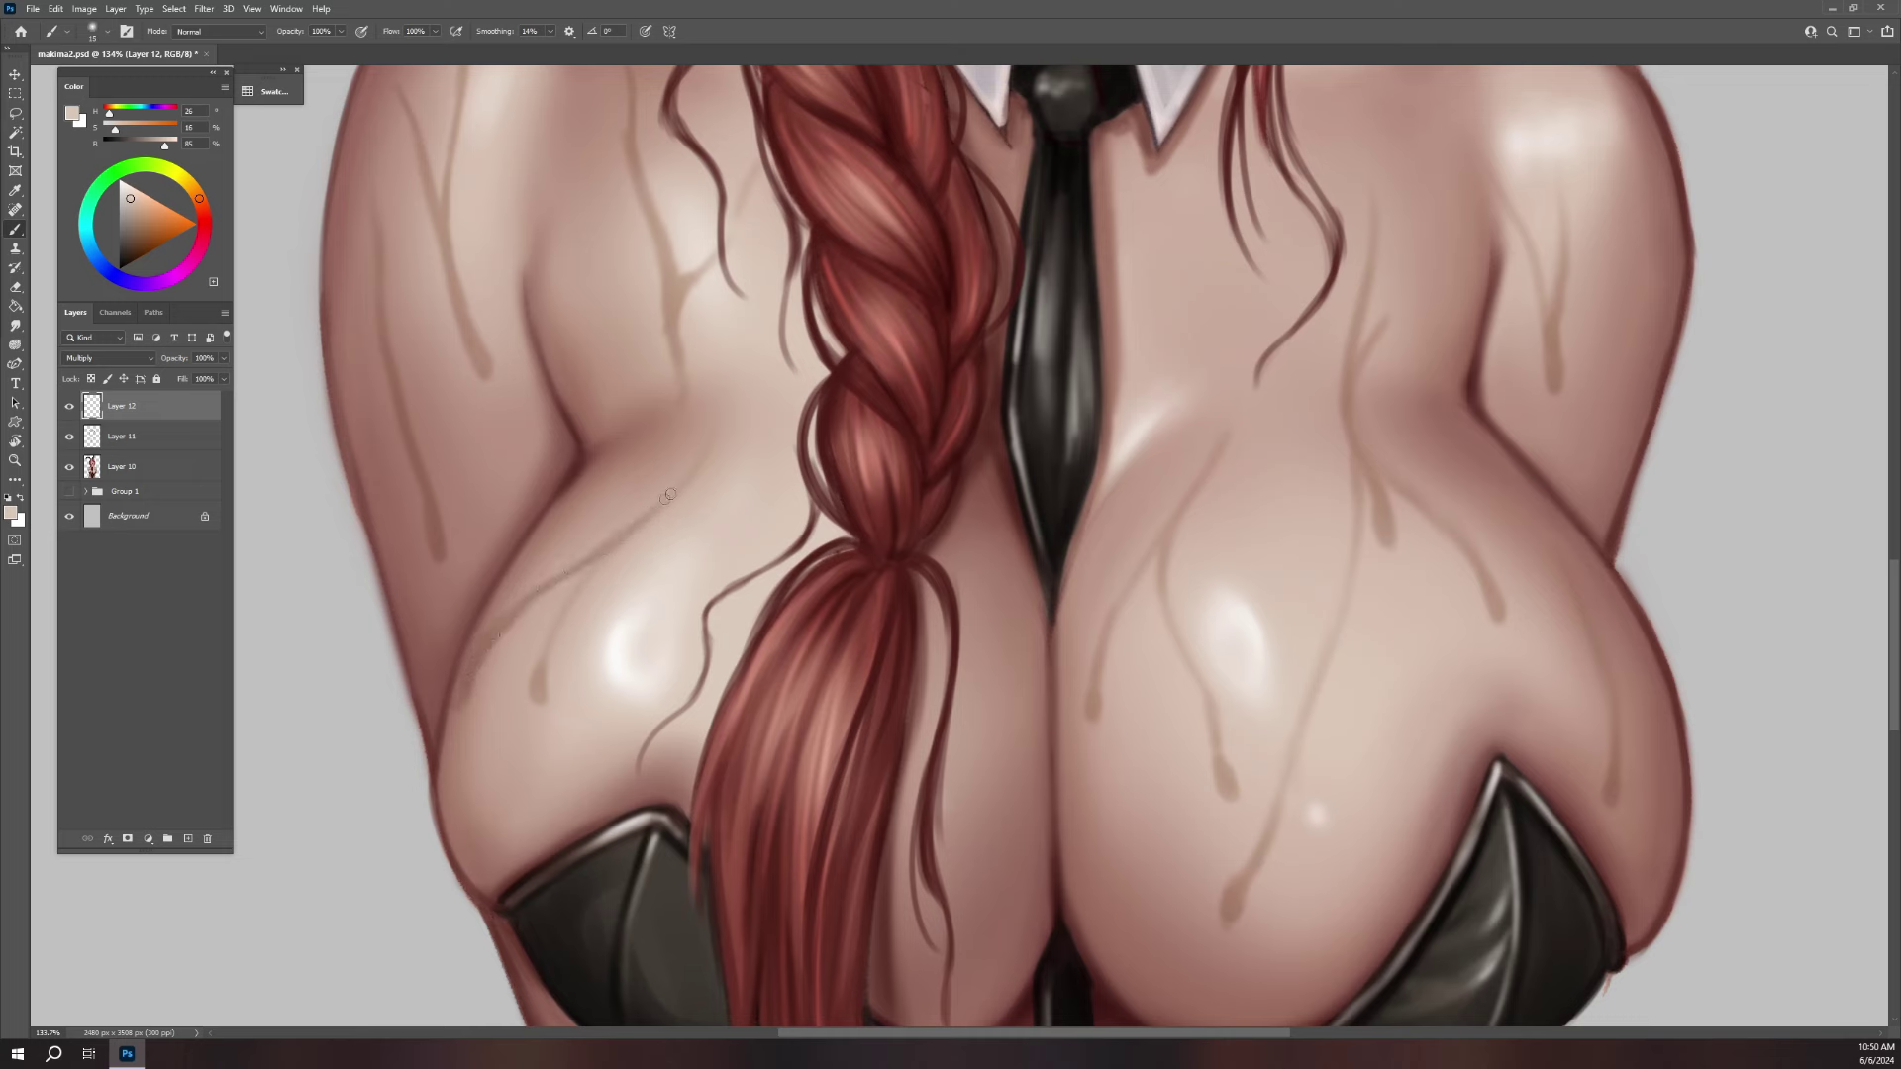
drag(576, 578, 543, 683)
key(bracketleft)
key(bracketright)
drag(769, 495, 753, 542)
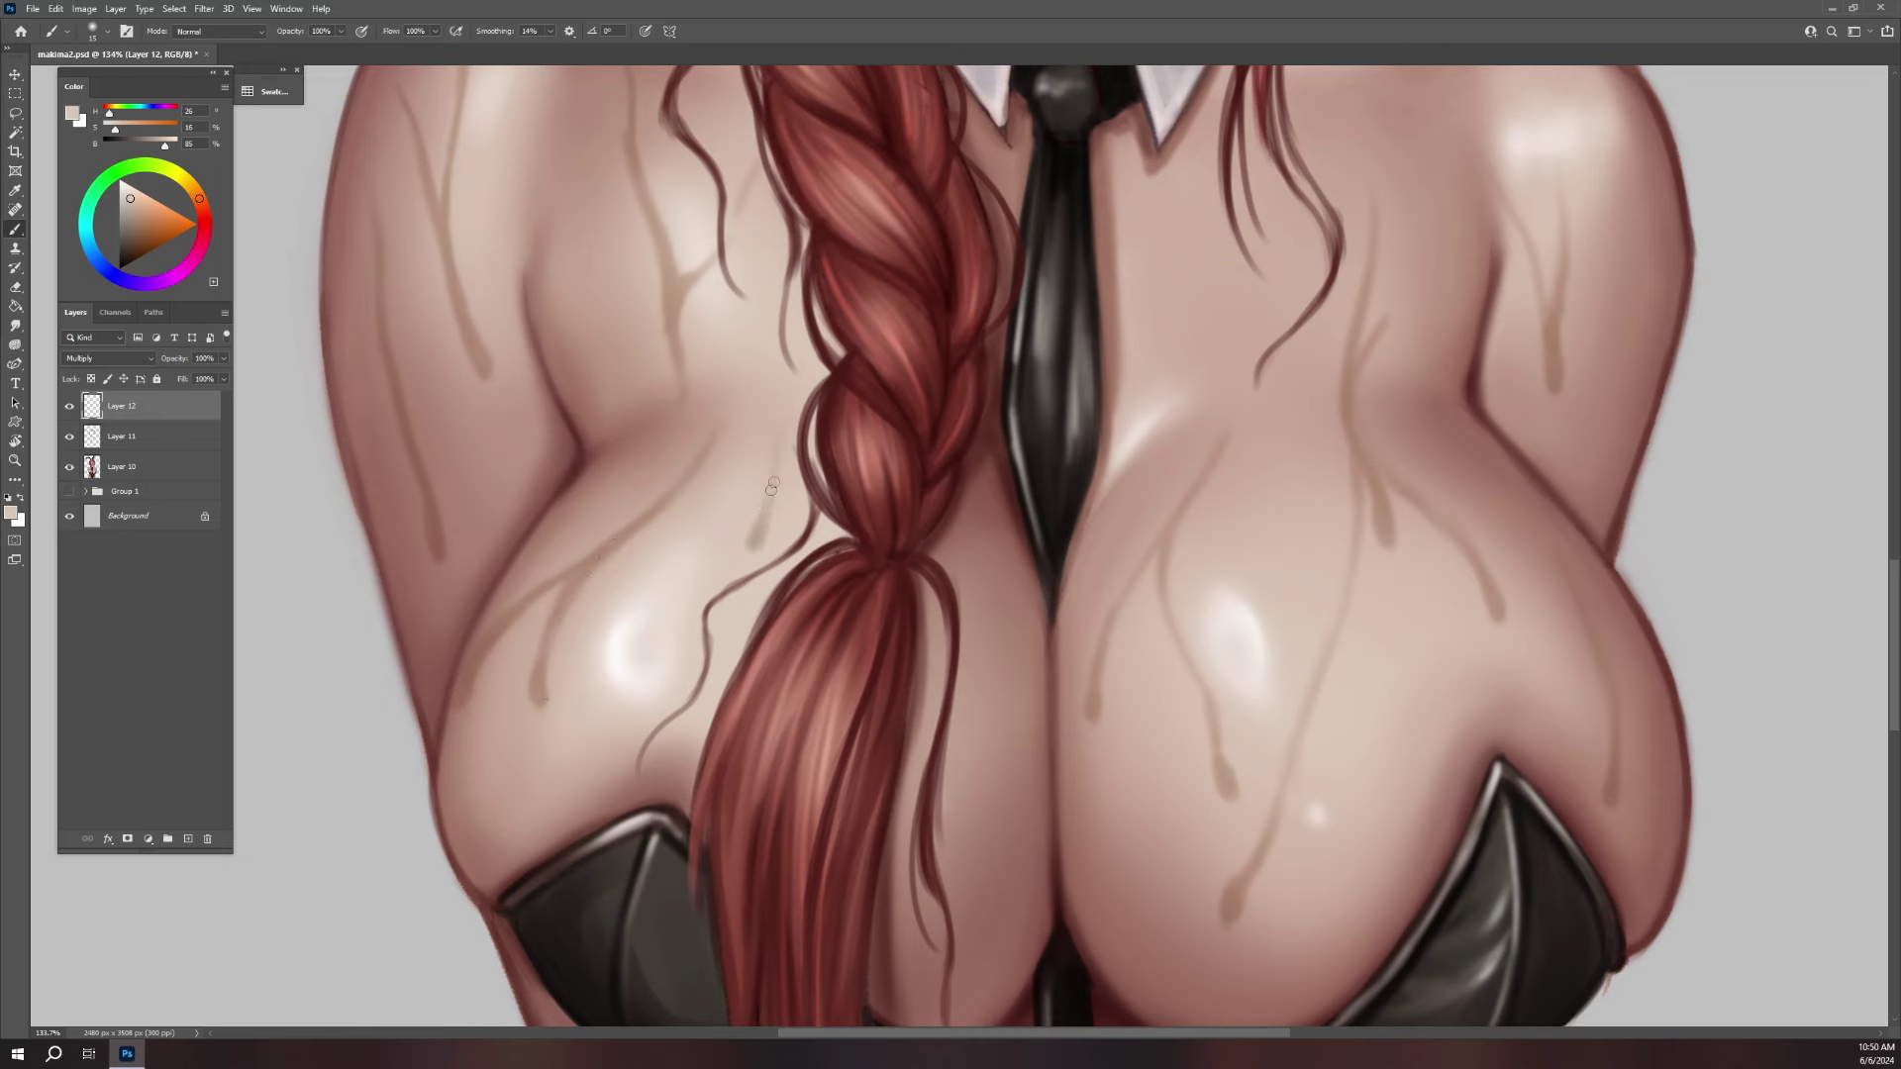
- Add and smooth a short faint drip on the lower chest
drag(1015, 615, 917, 477)
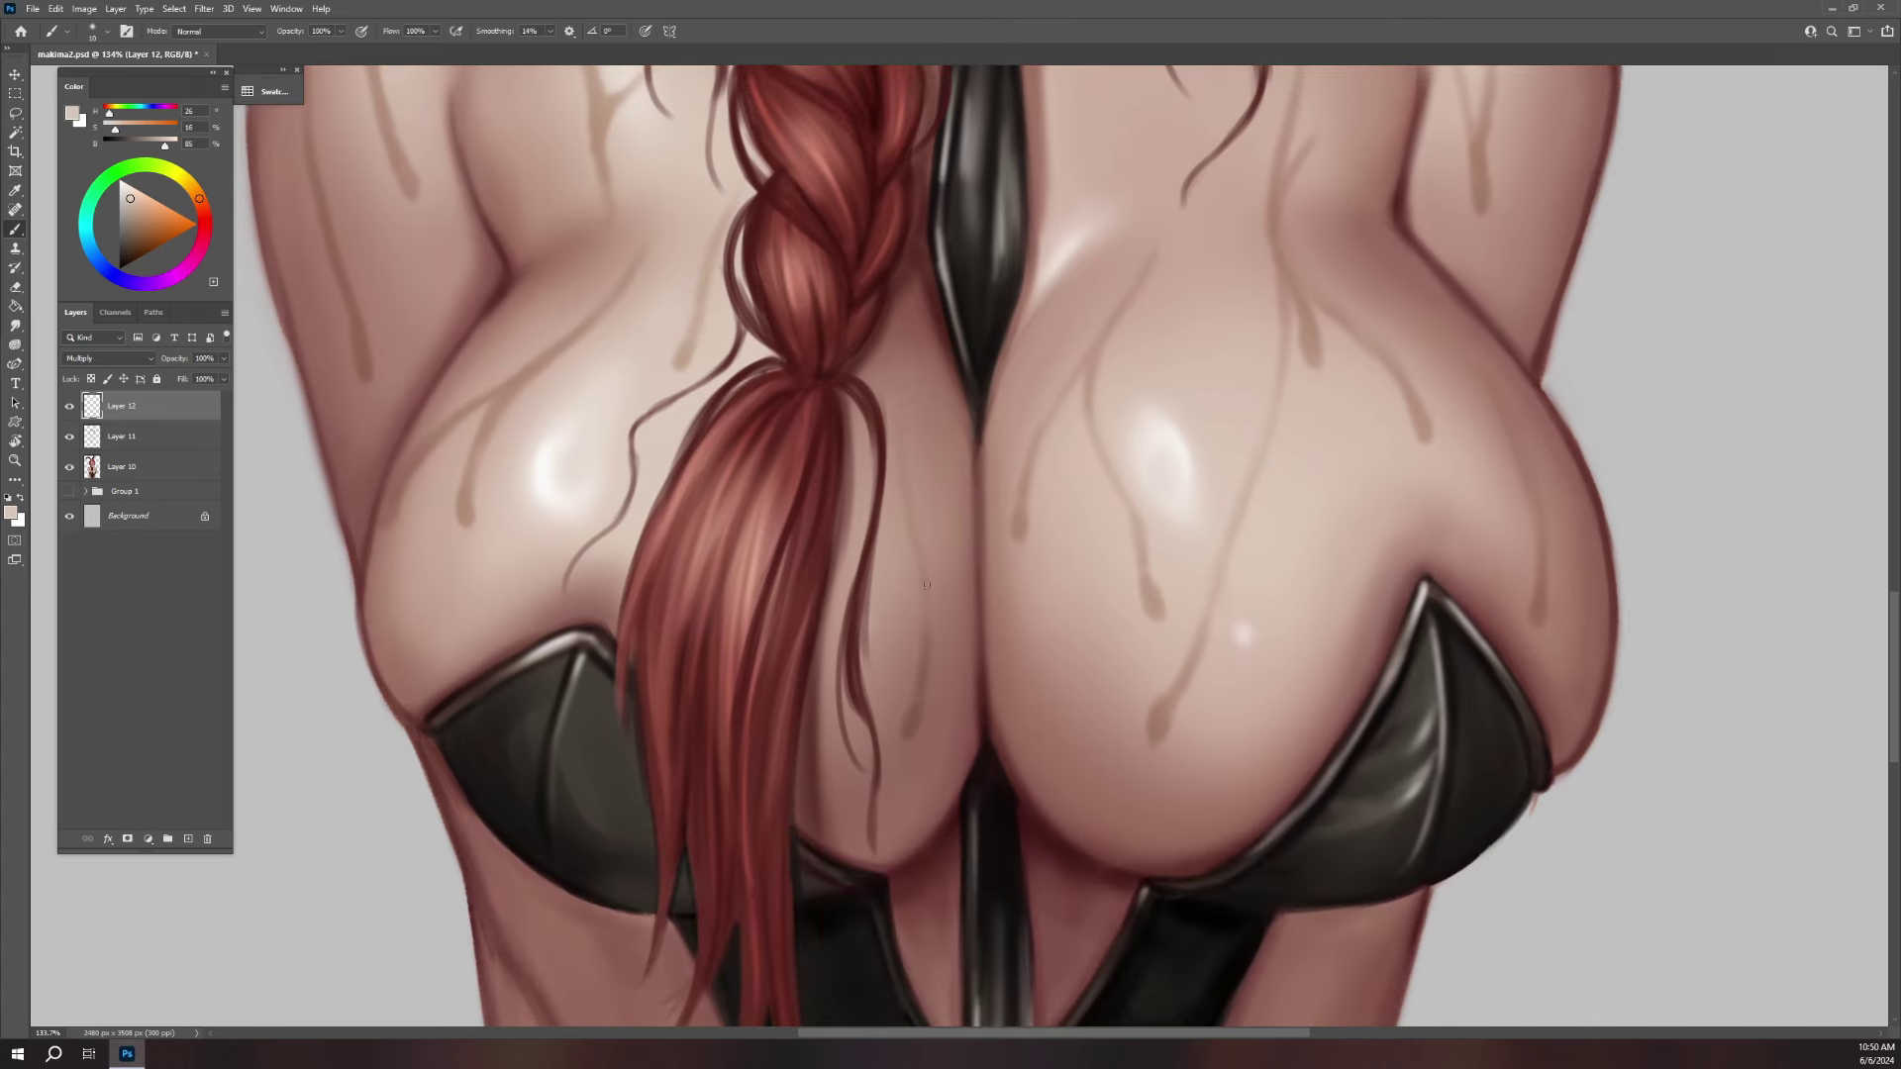
drag(938, 764, 936, 786)
key(bracketright)
drag(945, 712, 931, 787)
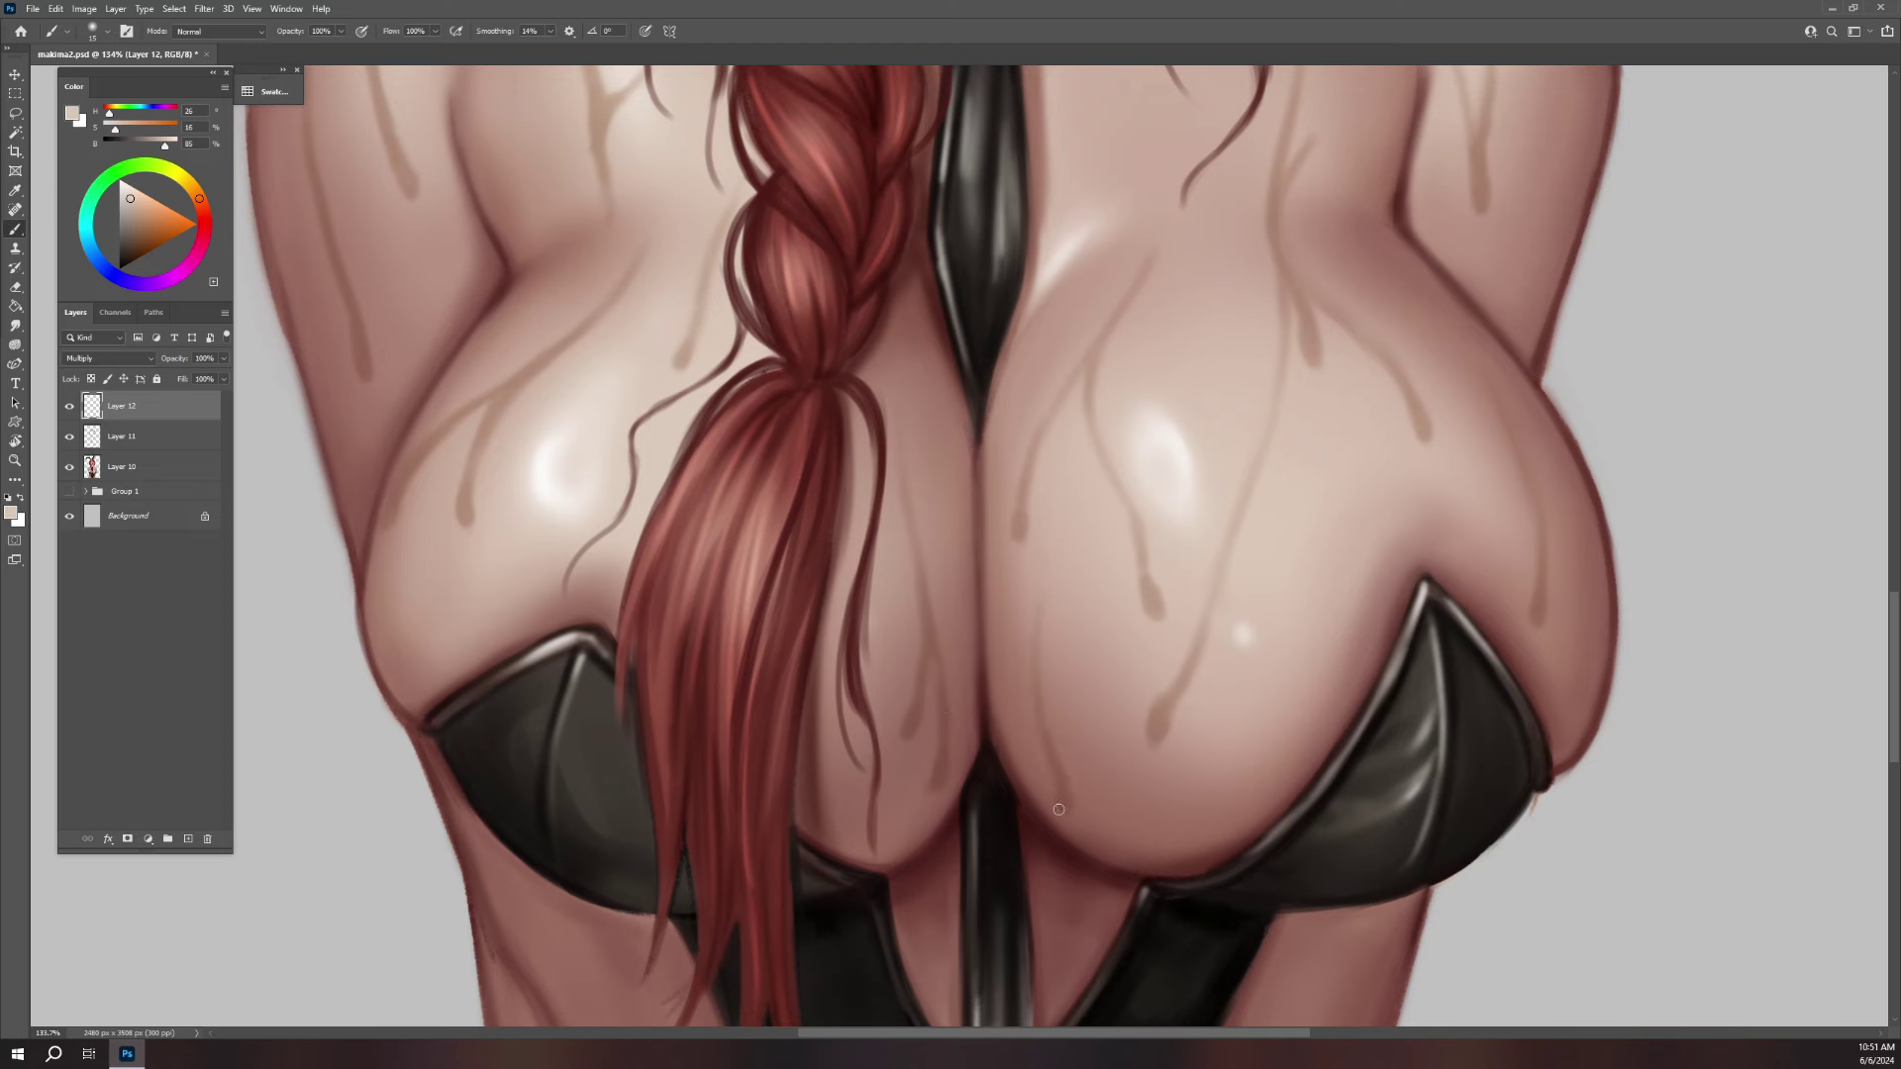
ctrl+click(1321, 667)
- Paint a dark drip and a faint mark down the neck
drag(1322, 667, 1277, 658)
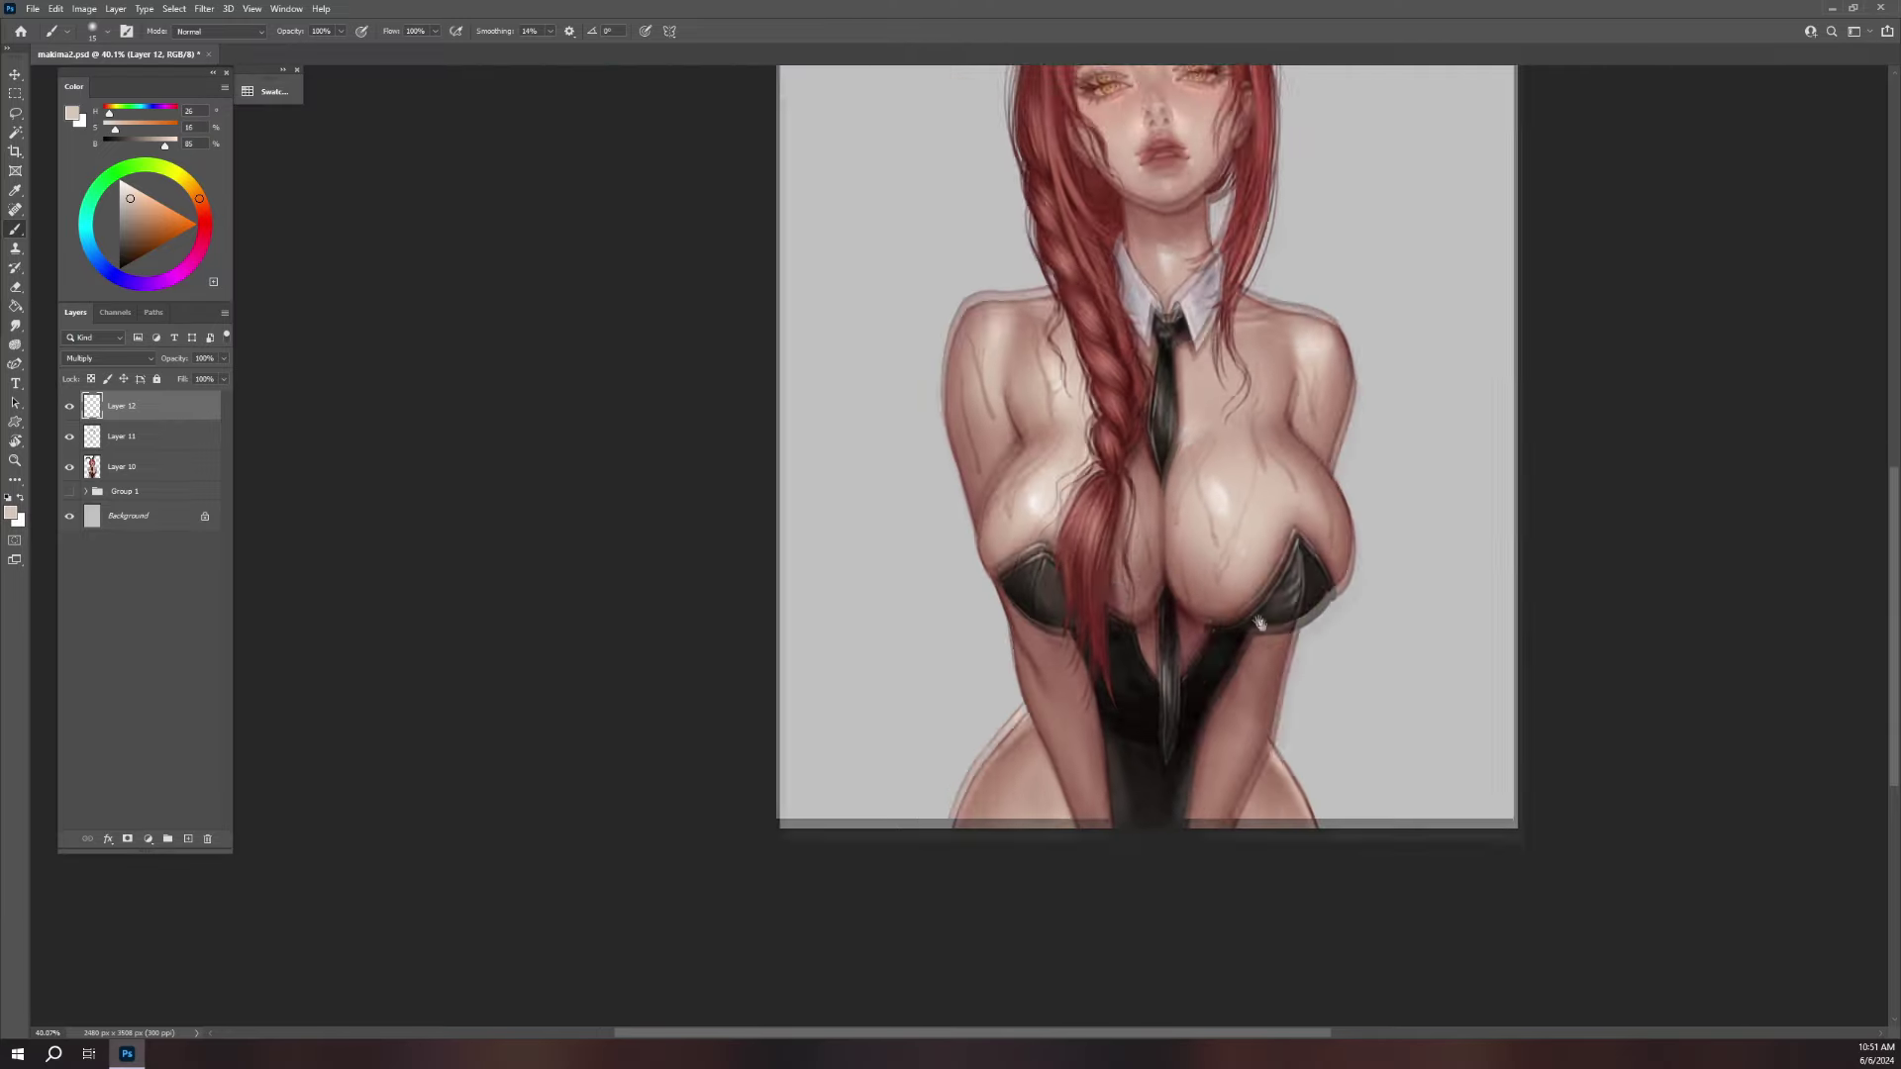
mouse_move(1243, 681)
mouse_down()
mouse_move(1303, 730)
mouse_move(1272, 645)
mouse_up()
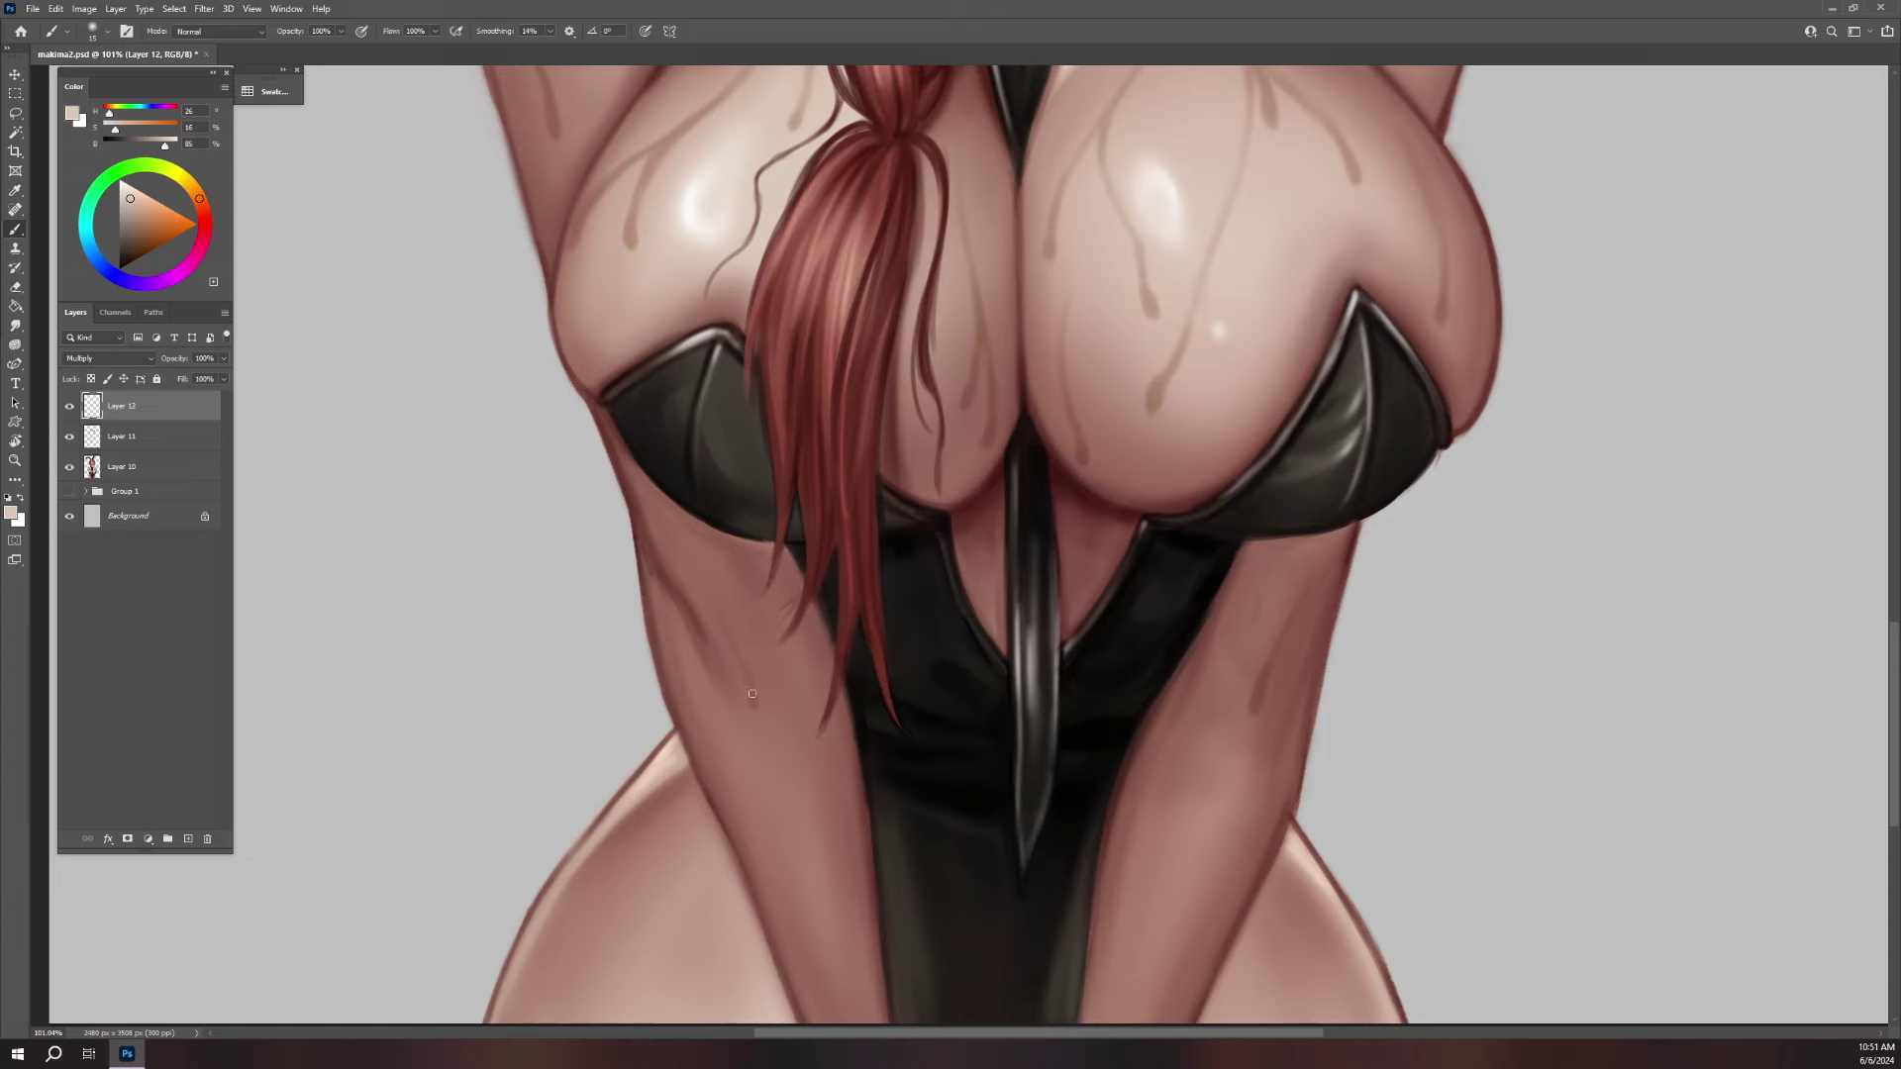
drag(1188, 247, 1111, 656)
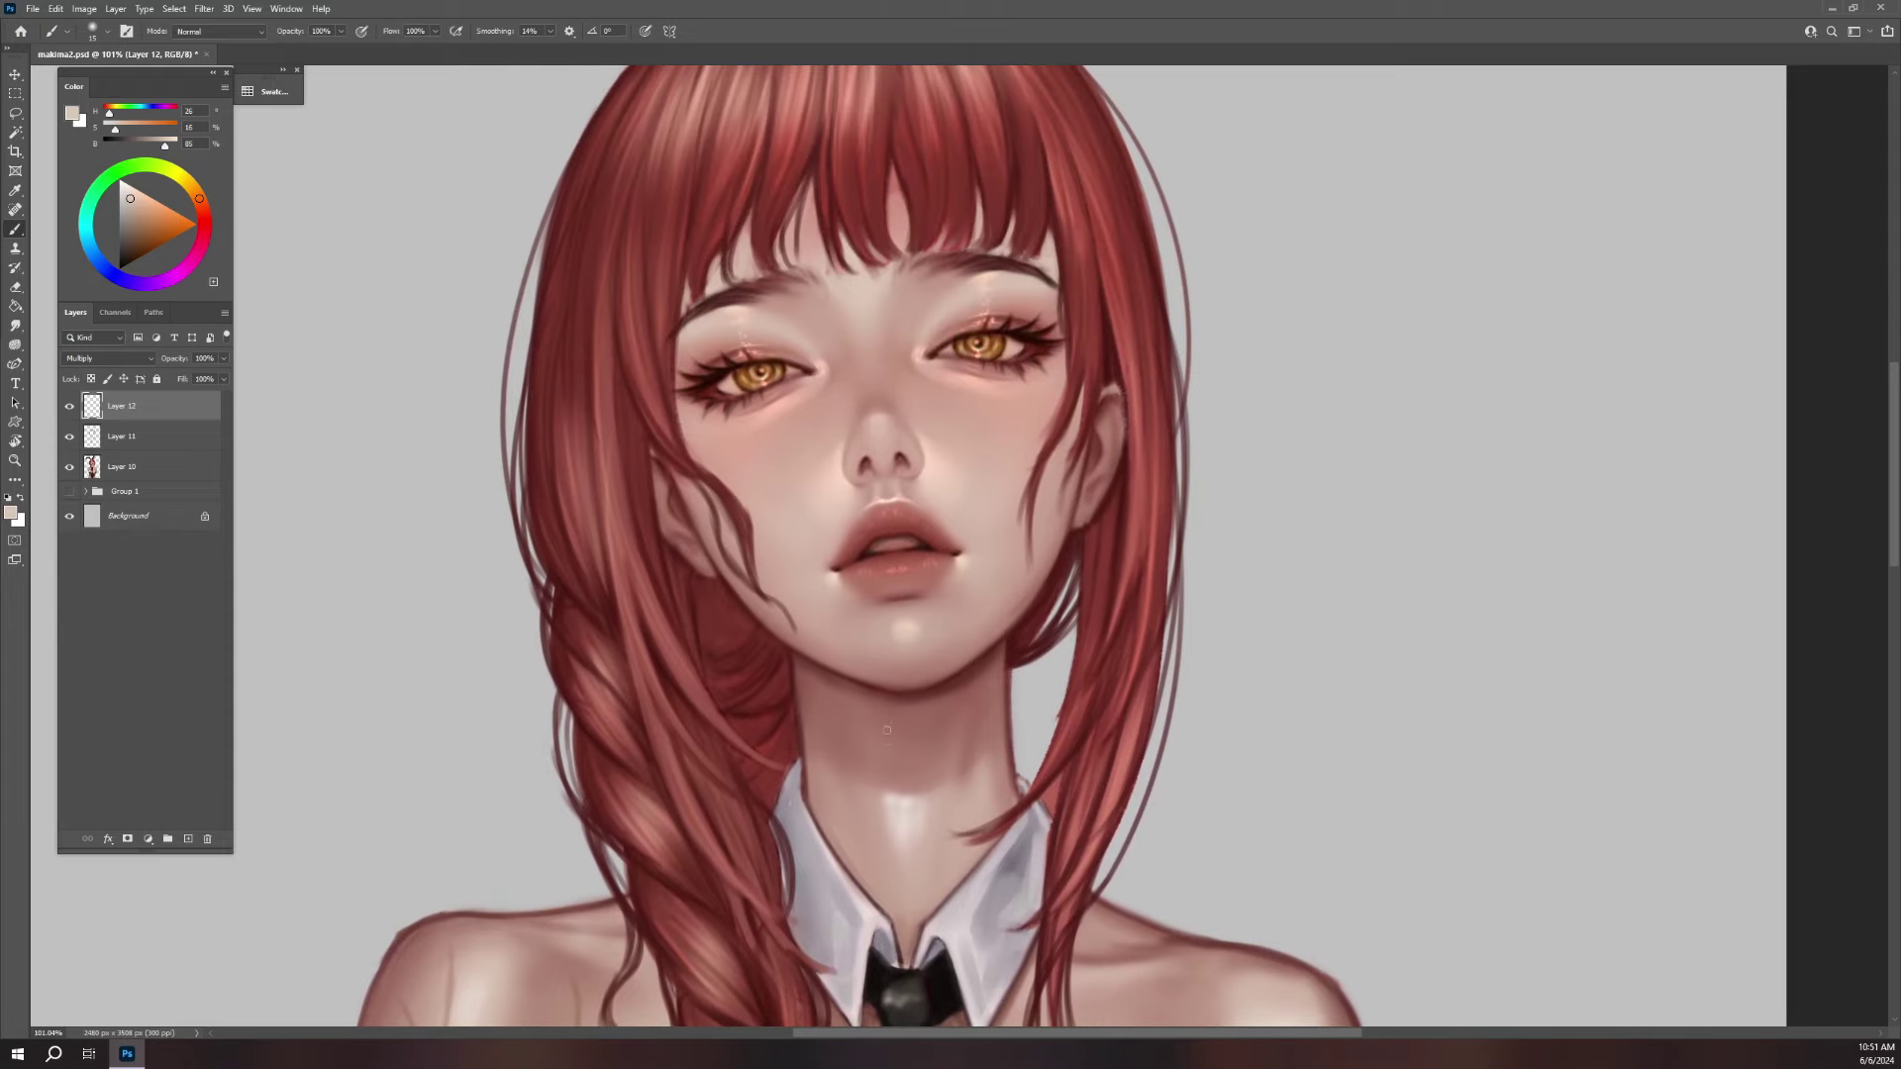
drag(857, 820, 868, 852)
mouse_move(920, 735)
mouse_down()
mouse_move(960, 733)
mouse_move(950, 760)
mouse_up()
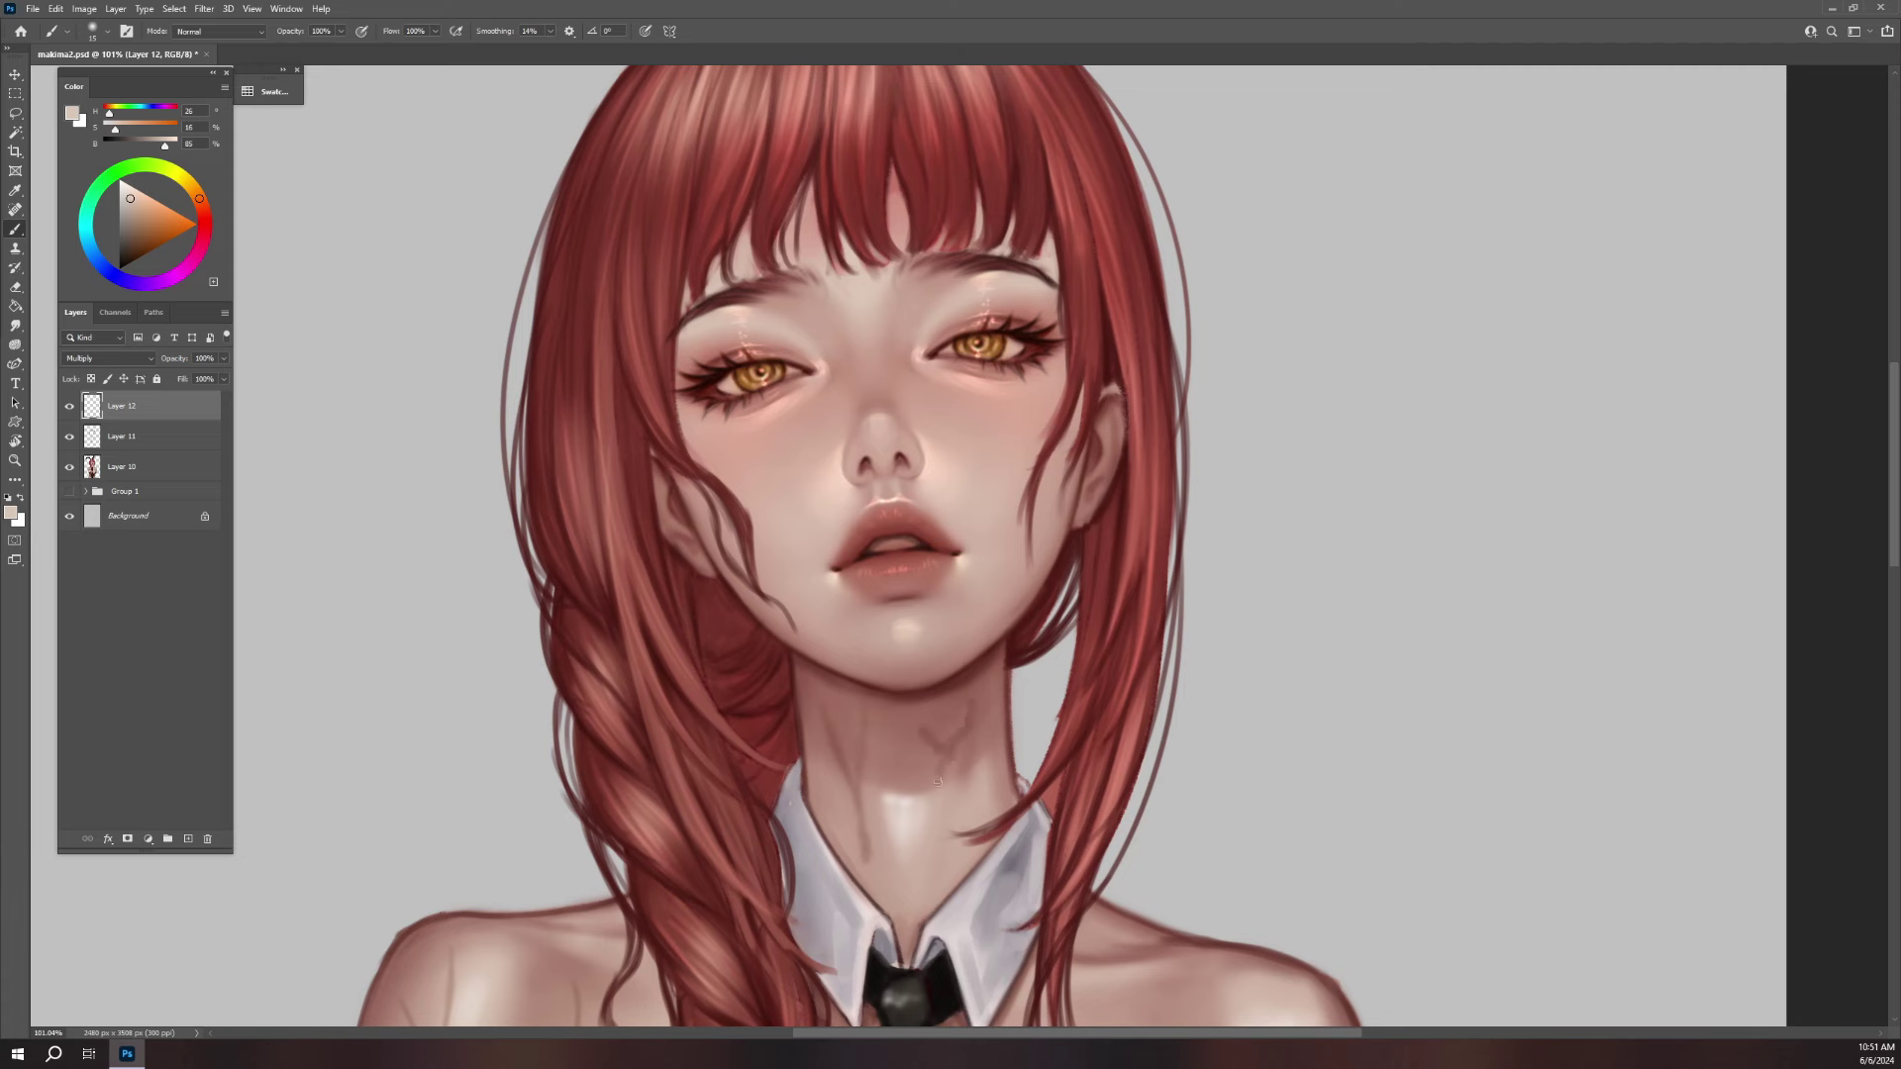
- Add faint streaks beside the nose and on the right cheek, plus creases below the mouth corner
drag(996, 584, 987, 727)
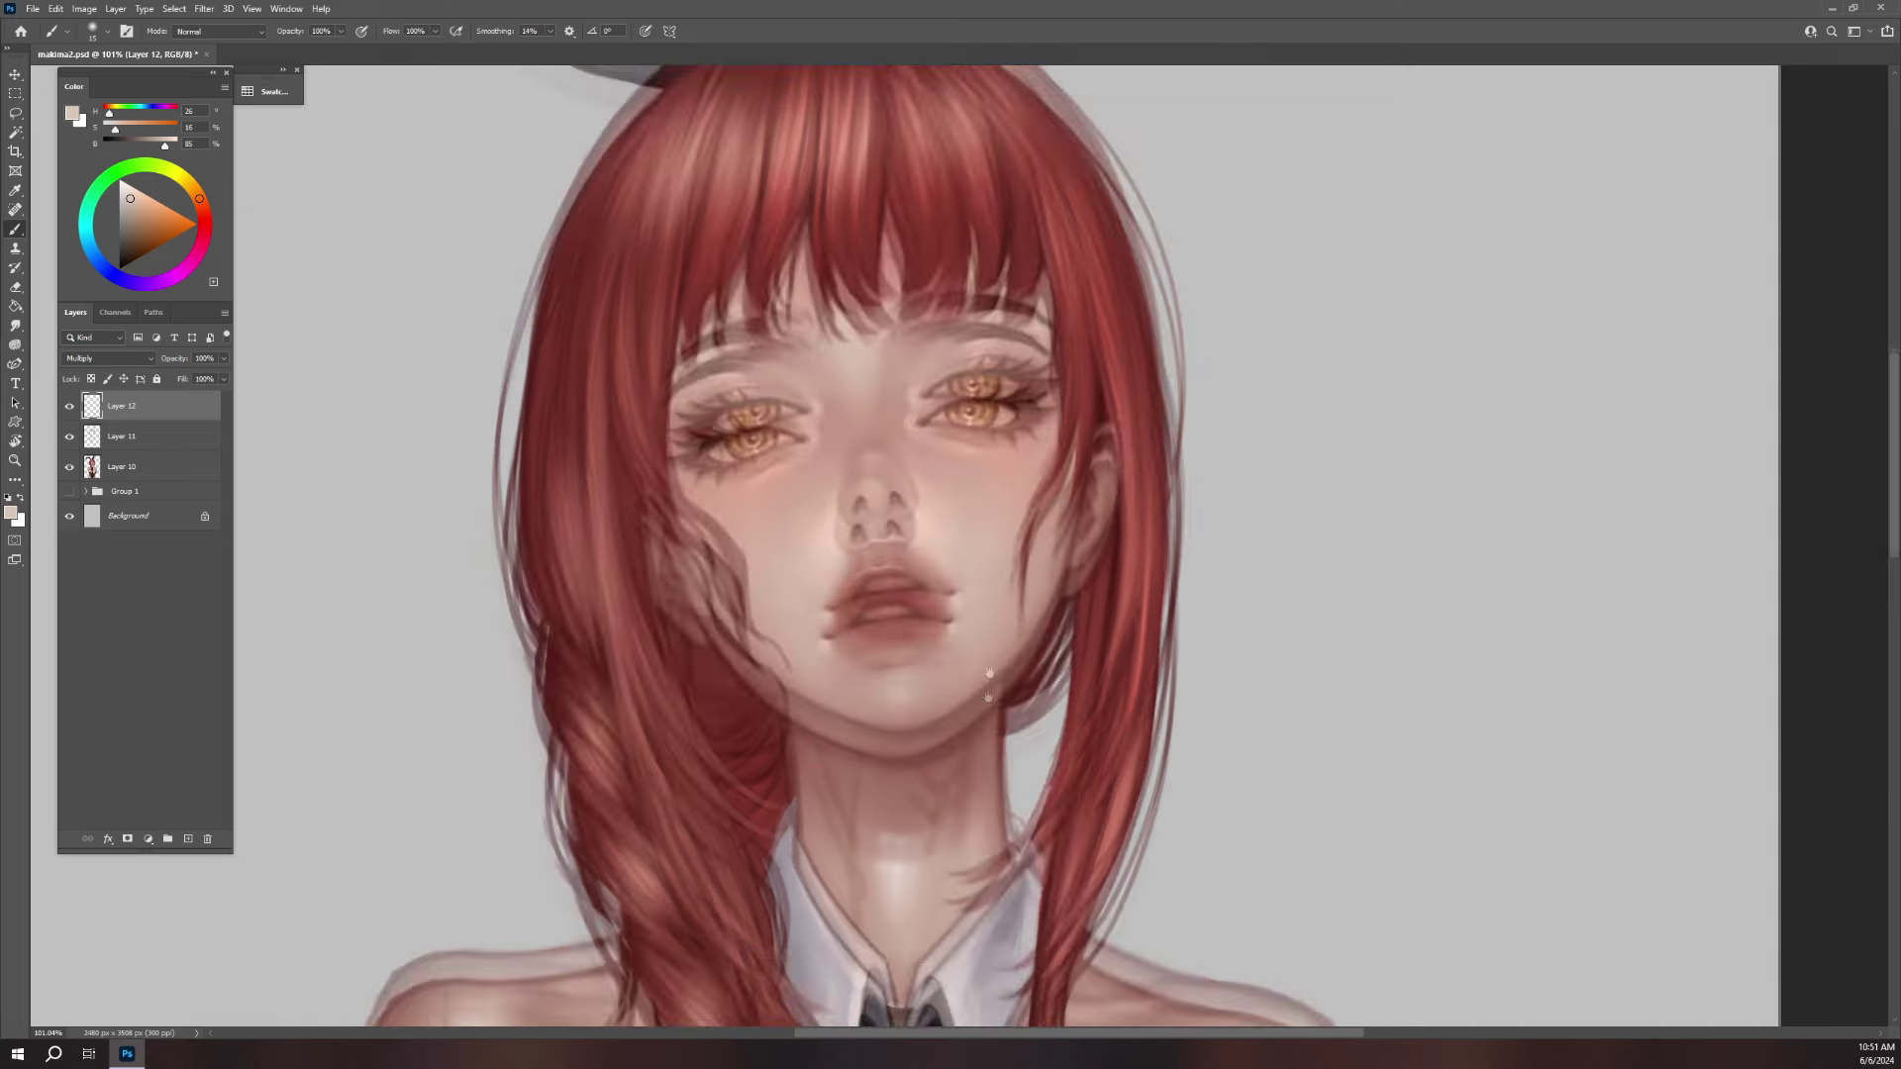
drag(792, 600, 804, 699)
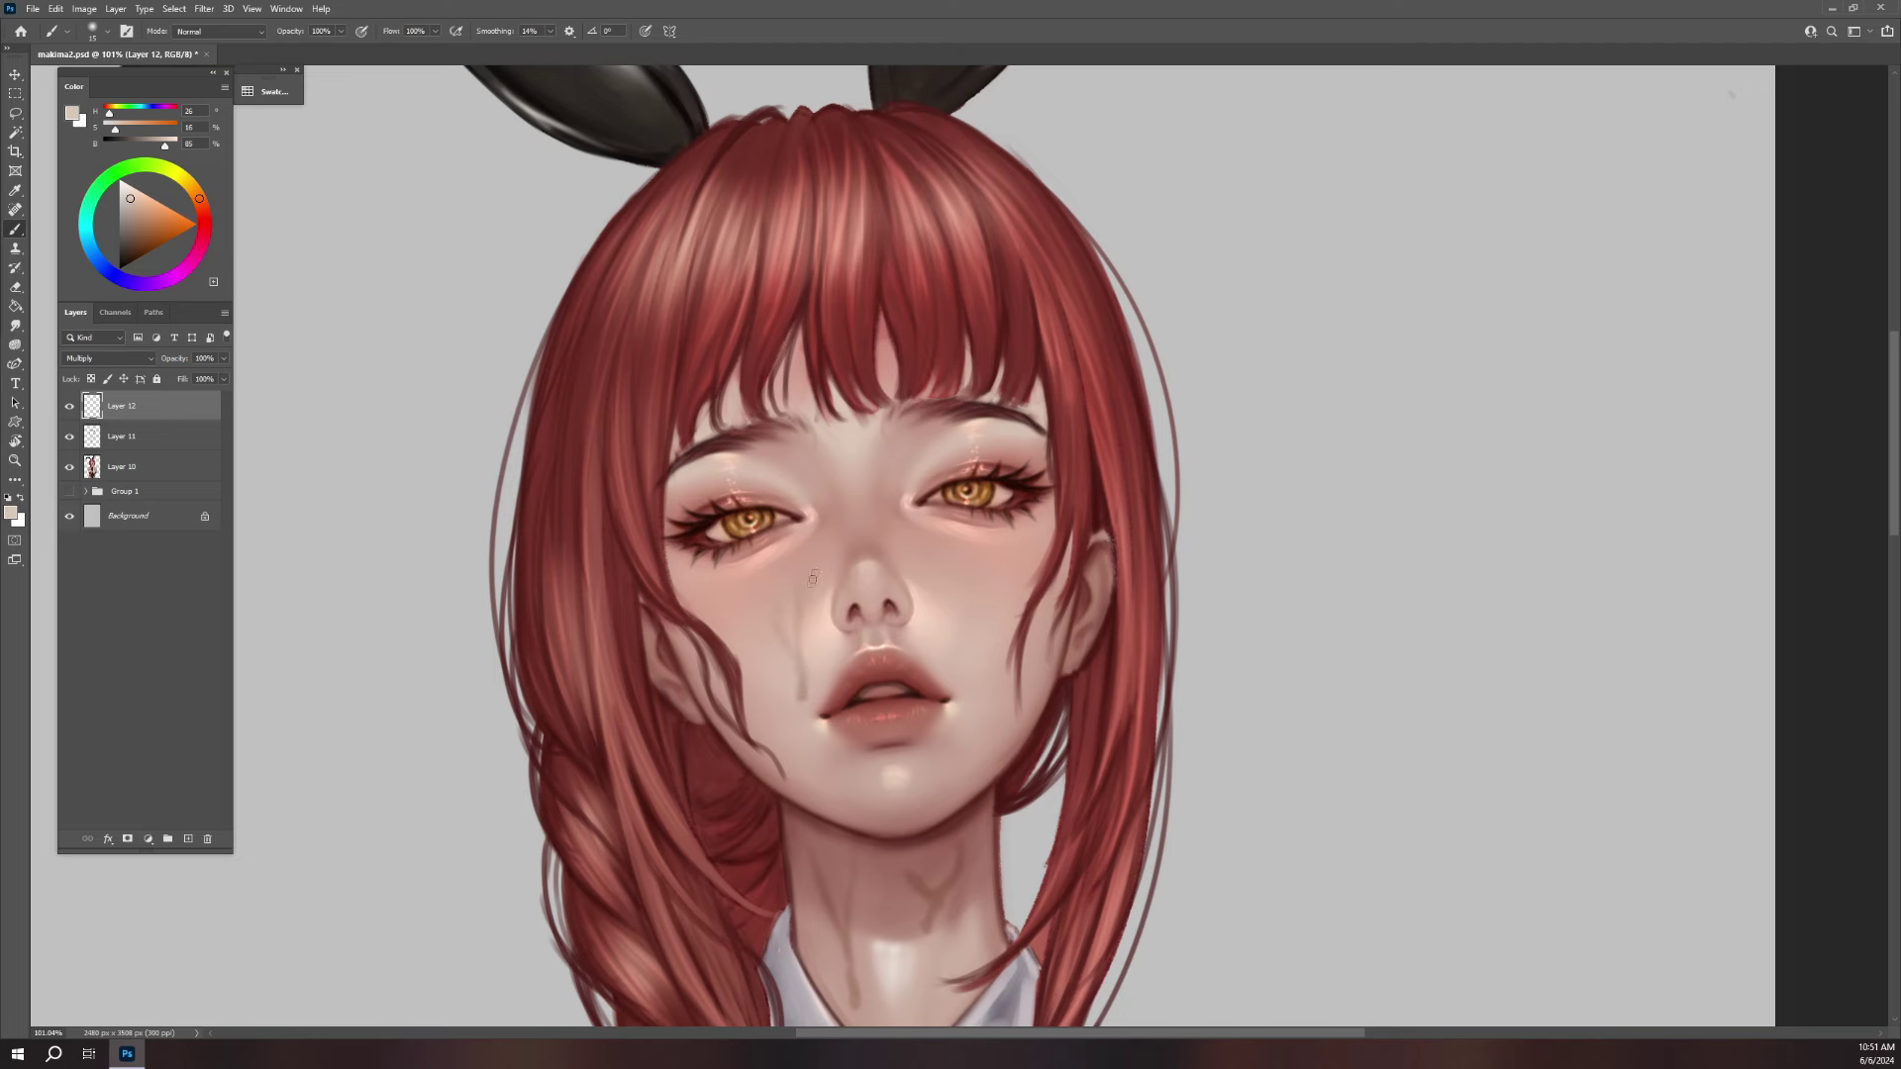
drag(799, 616, 798, 646)
drag(959, 586, 968, 574)
drag(964, 592, 973, 550)
drag(992, 680, 978, 749)
mouse_move(987, 670)
mouse_down()
mouse_move(984, 742)
mouse_move(987, 667)
mouse_up()
scroll(1094, 768, down, 5)
drag(1126, 803, 1133, 609)
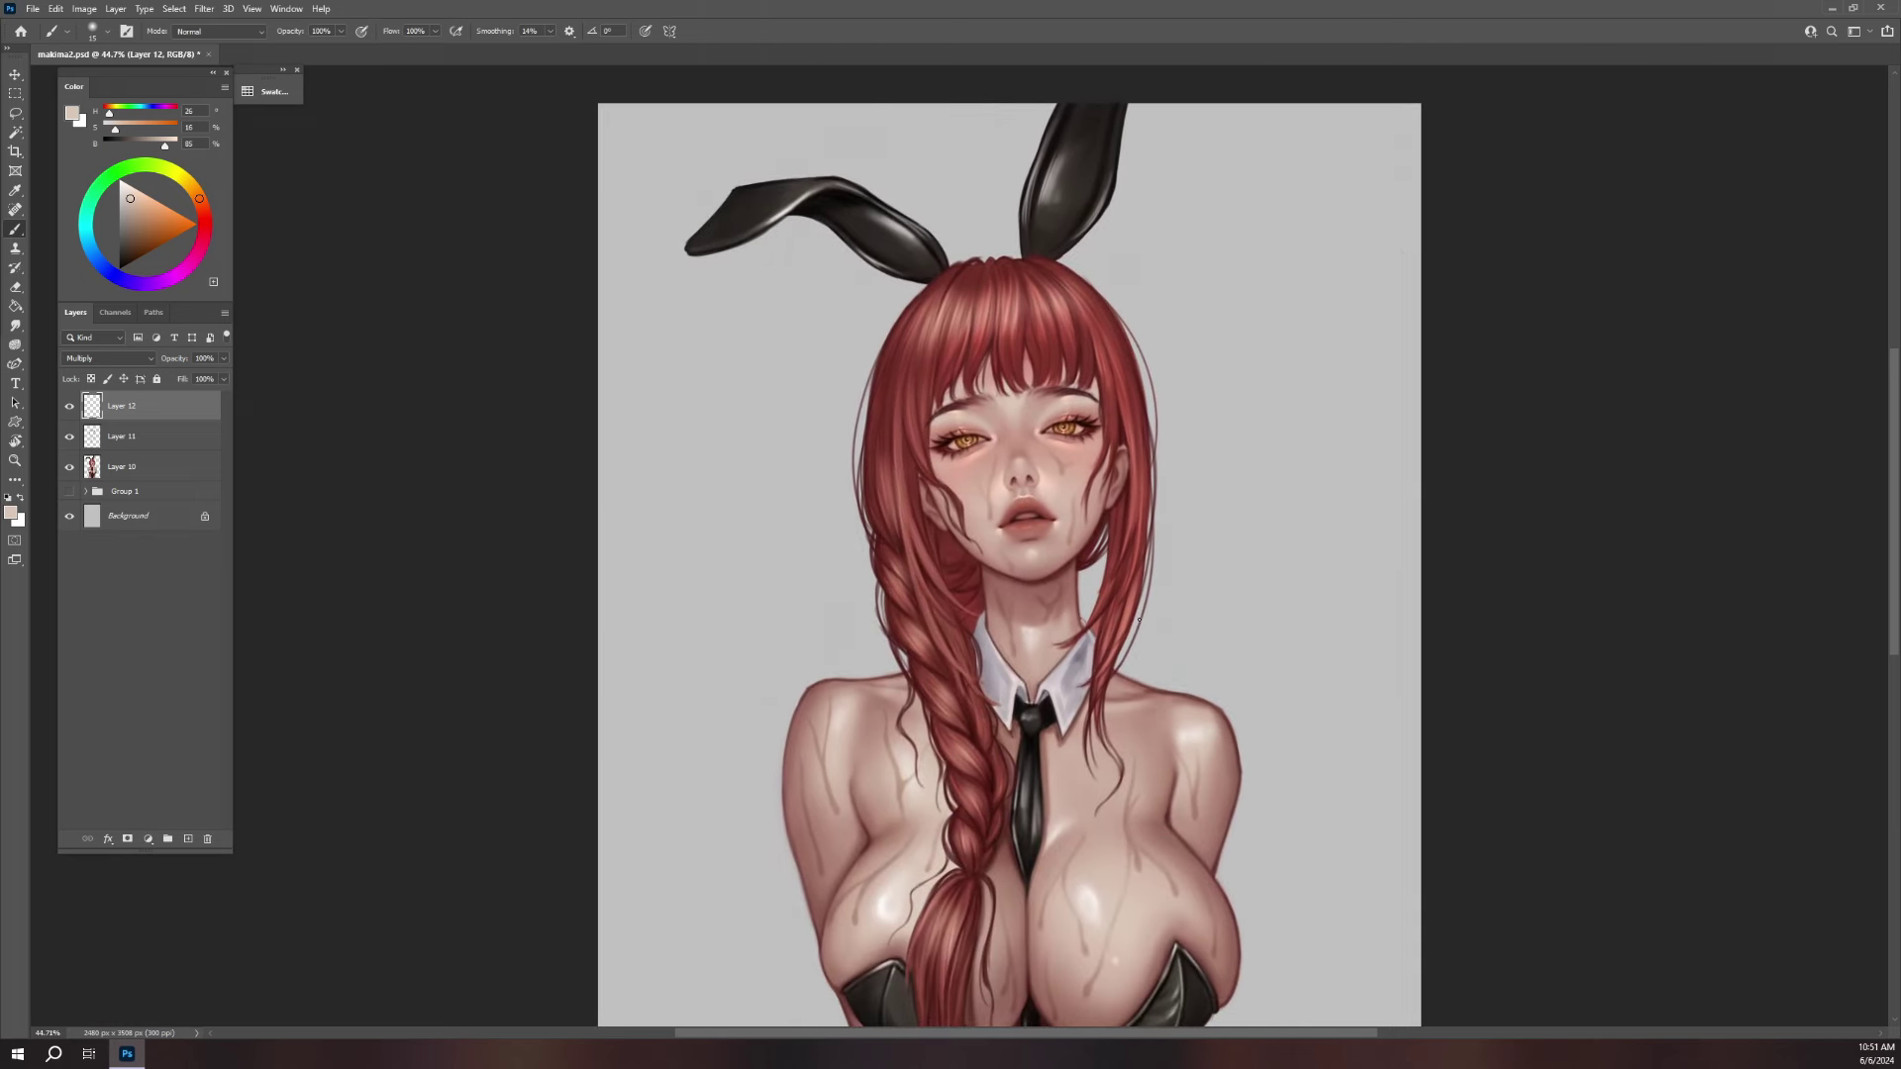
click(224, 359)
- Fade Layer 12's opacity, add a Linear Dodge (Add) layer and sample a skin colour
drag(227, 374, 189, 379)
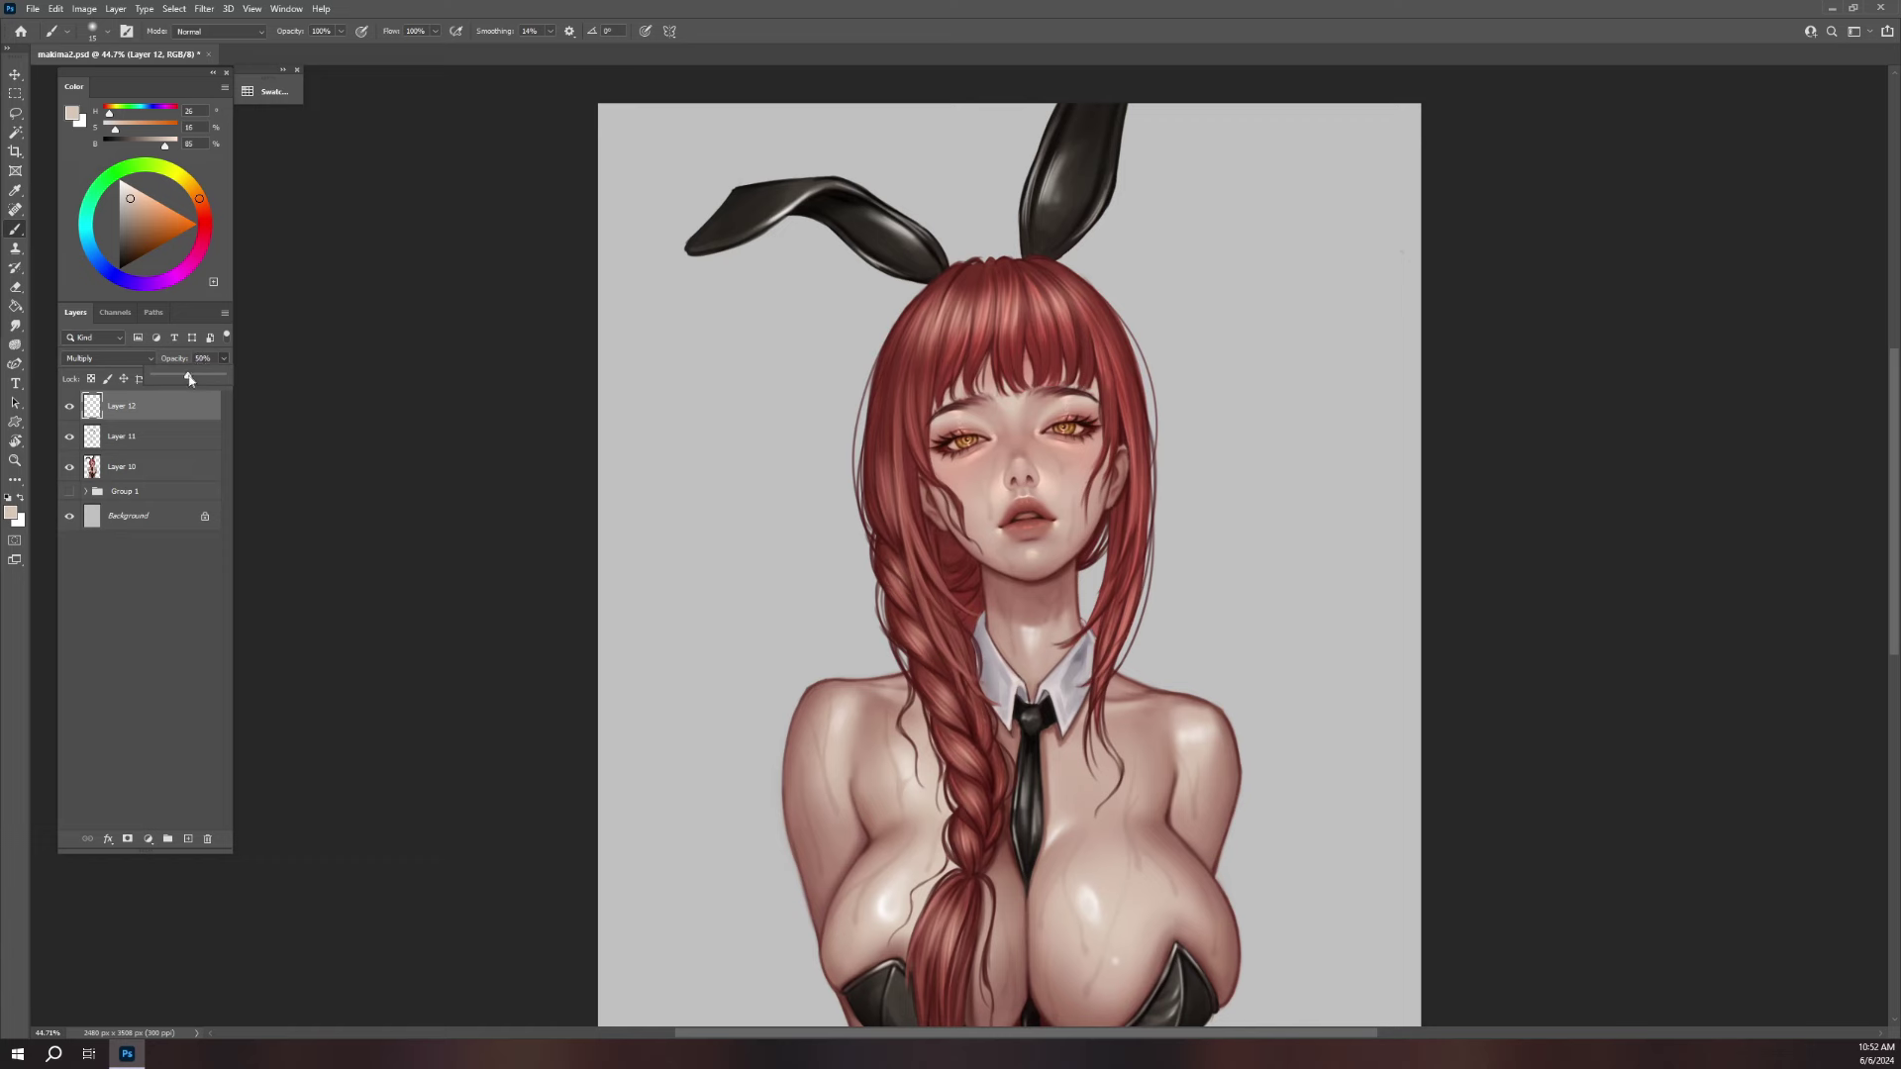
click(188, 839)
click(107, 358)
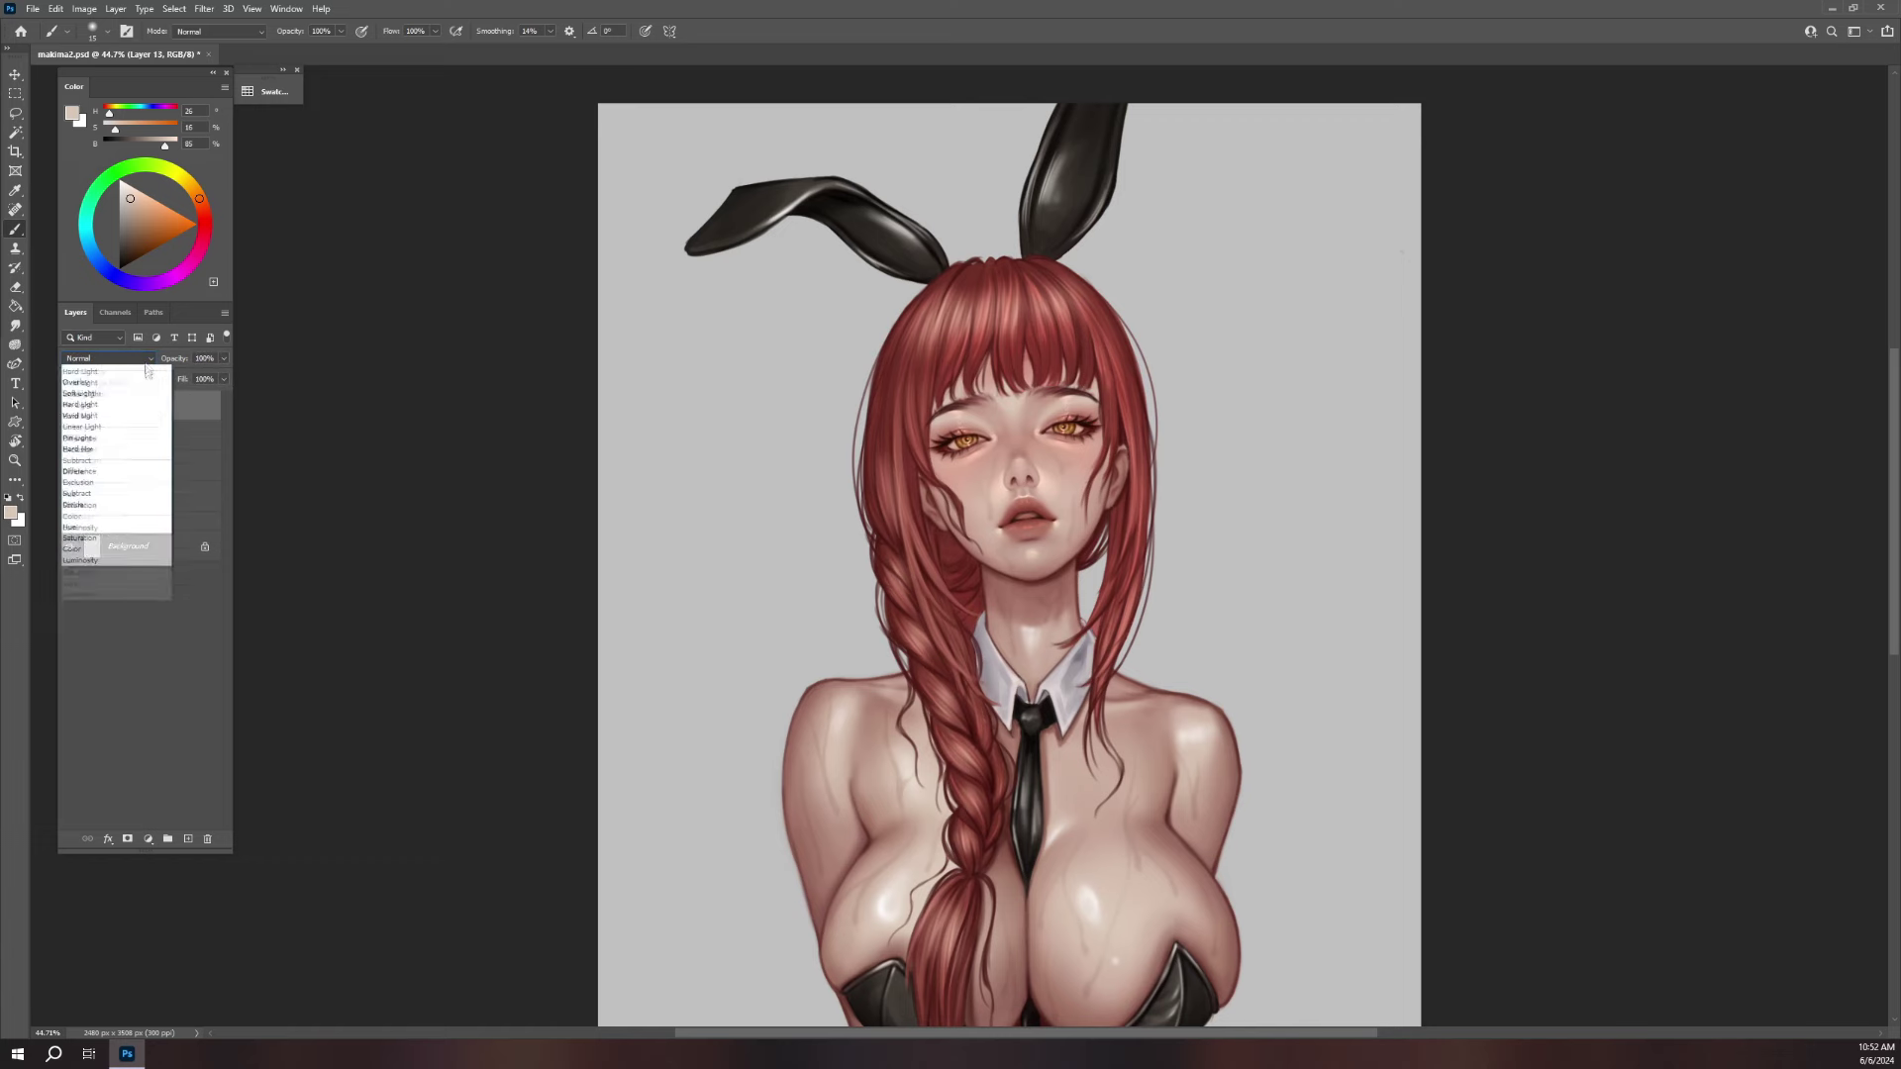
click(147, 506)
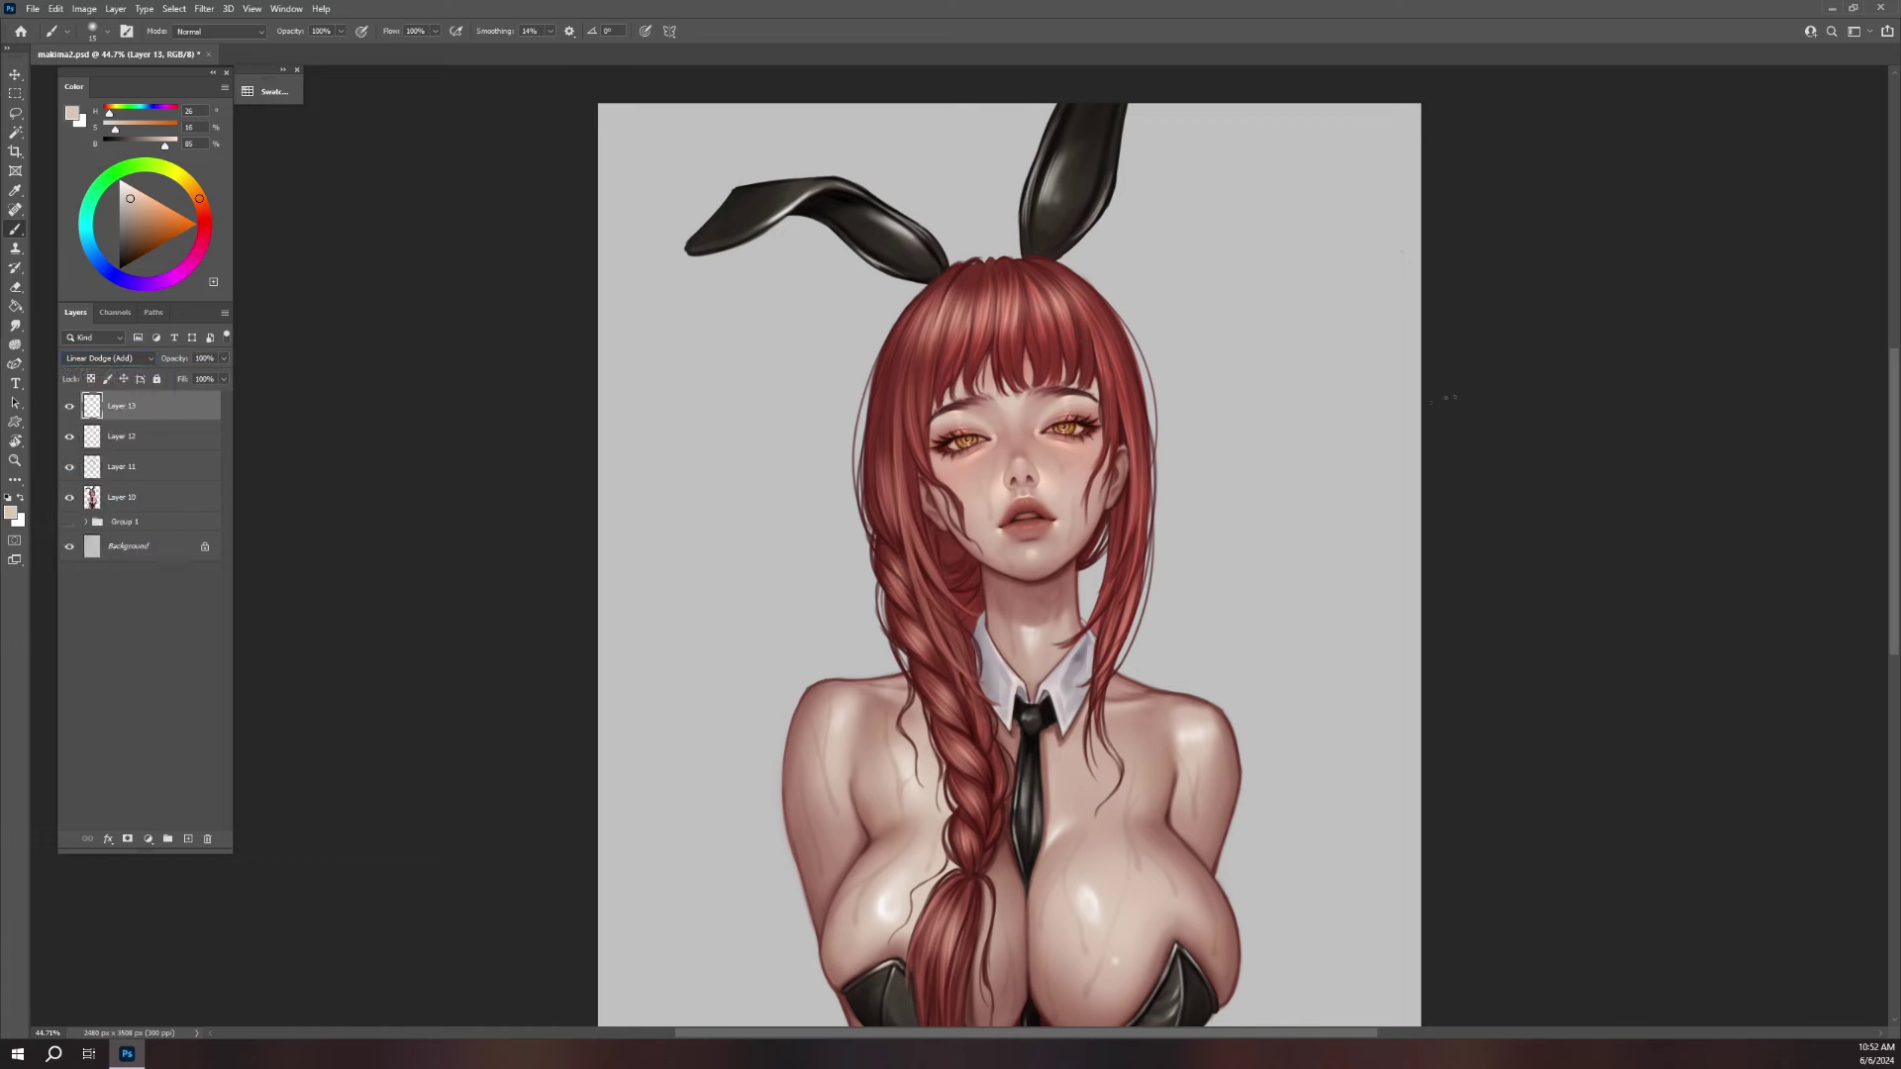
scroll(998, 698, up, 3)
scroll(1063, 660, up, 2)
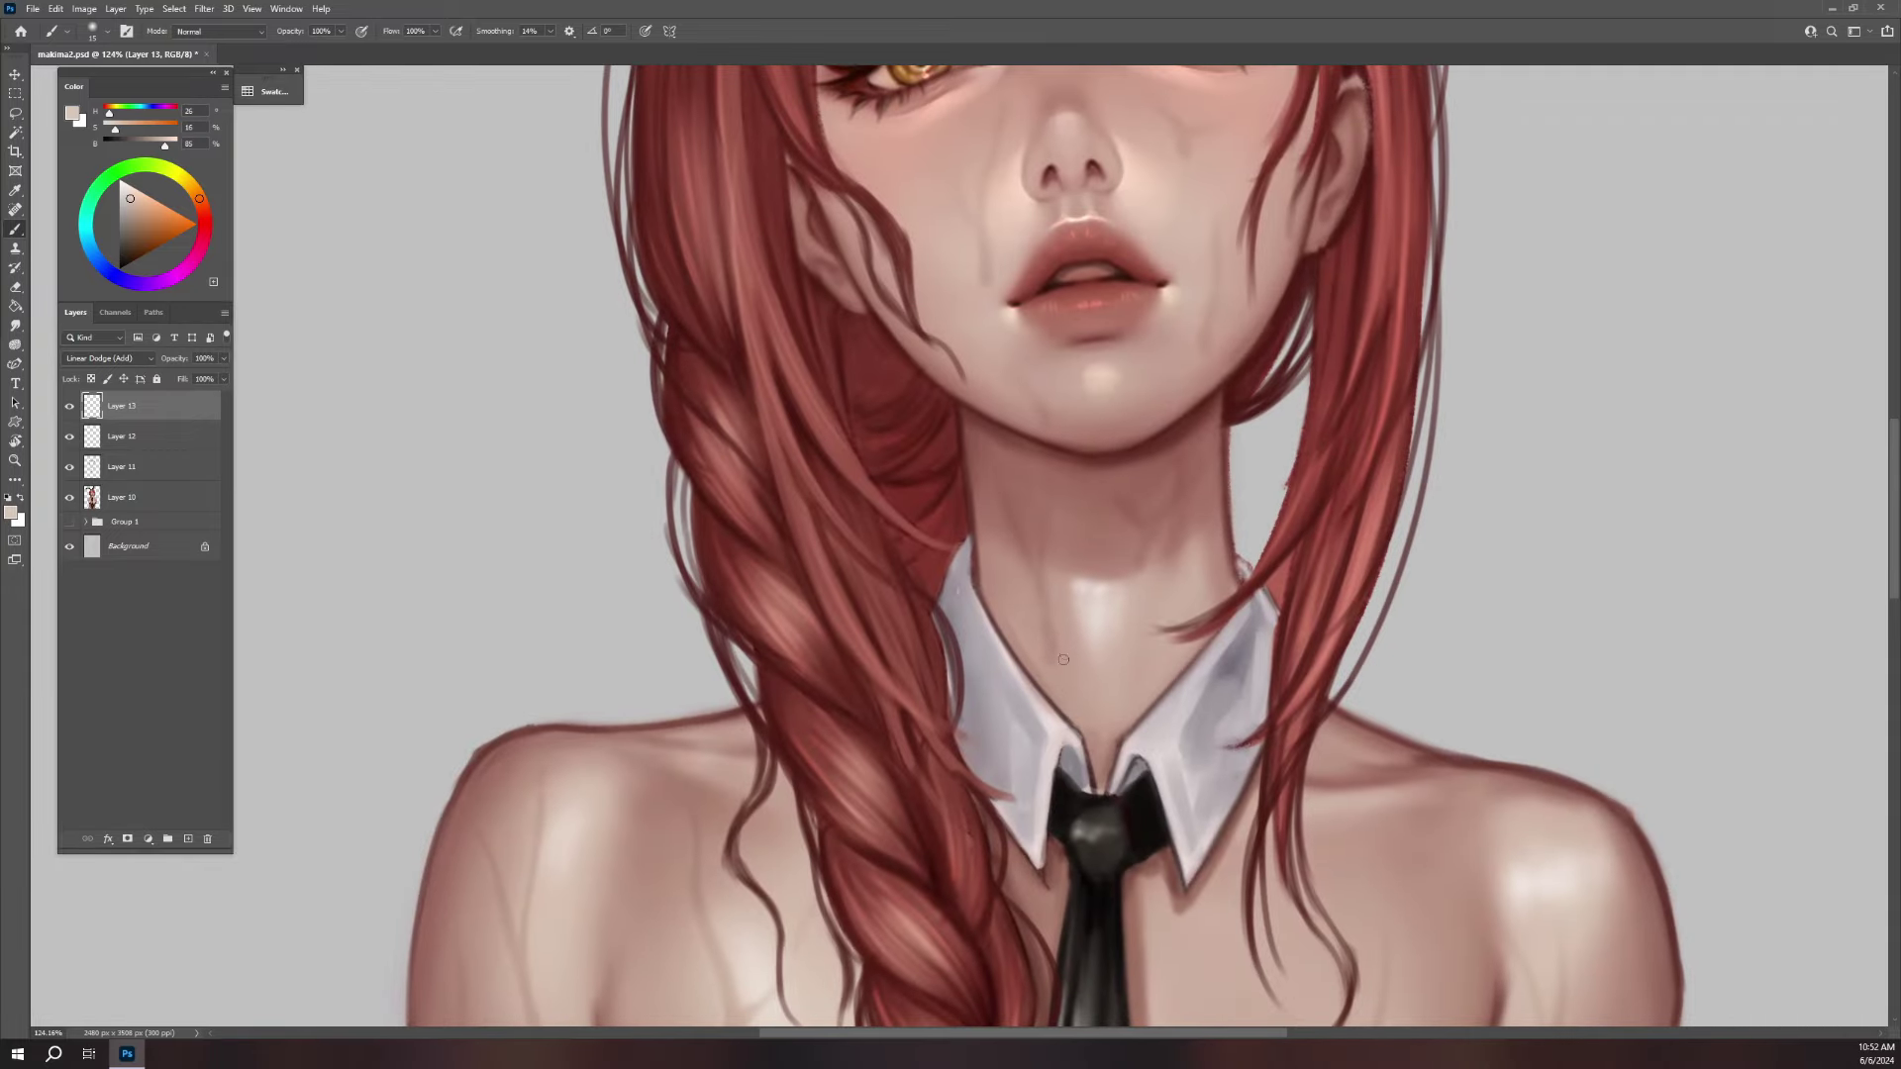
alt+click(1105, 633)
- Paint bright tear streaks and drops on the cheeks and a light streak down the chin
drag(1315, 438, 1114, 683)
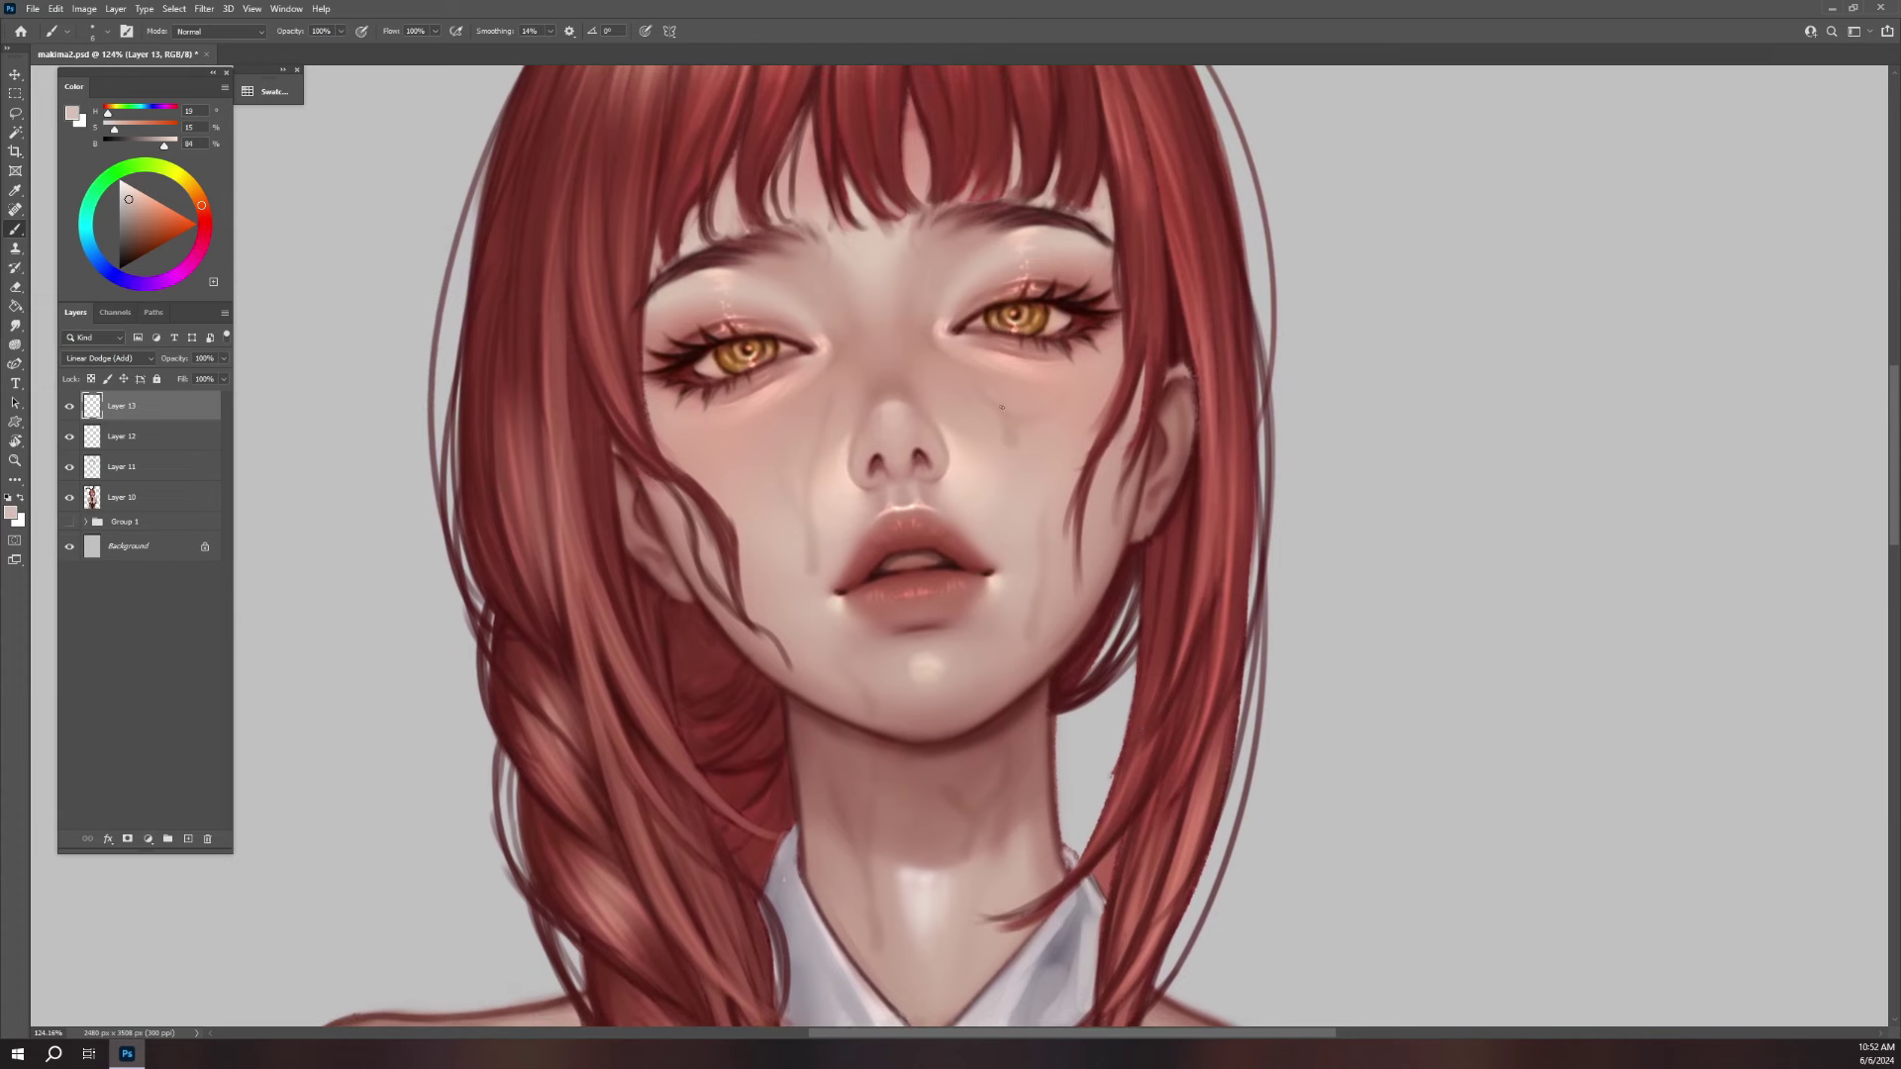
drag(1009, 424, 1012, 438)
drag(1038, 594, 1032, 628)
drag(812, 560, 811, 545)
drag(842, 651, 868, 706)
- Paint thin light drip highlights down the neck
scroll(1138, 555, down, 3)
scroll(1093, 500, down, 1)
drag(957, 589, 973, 612)
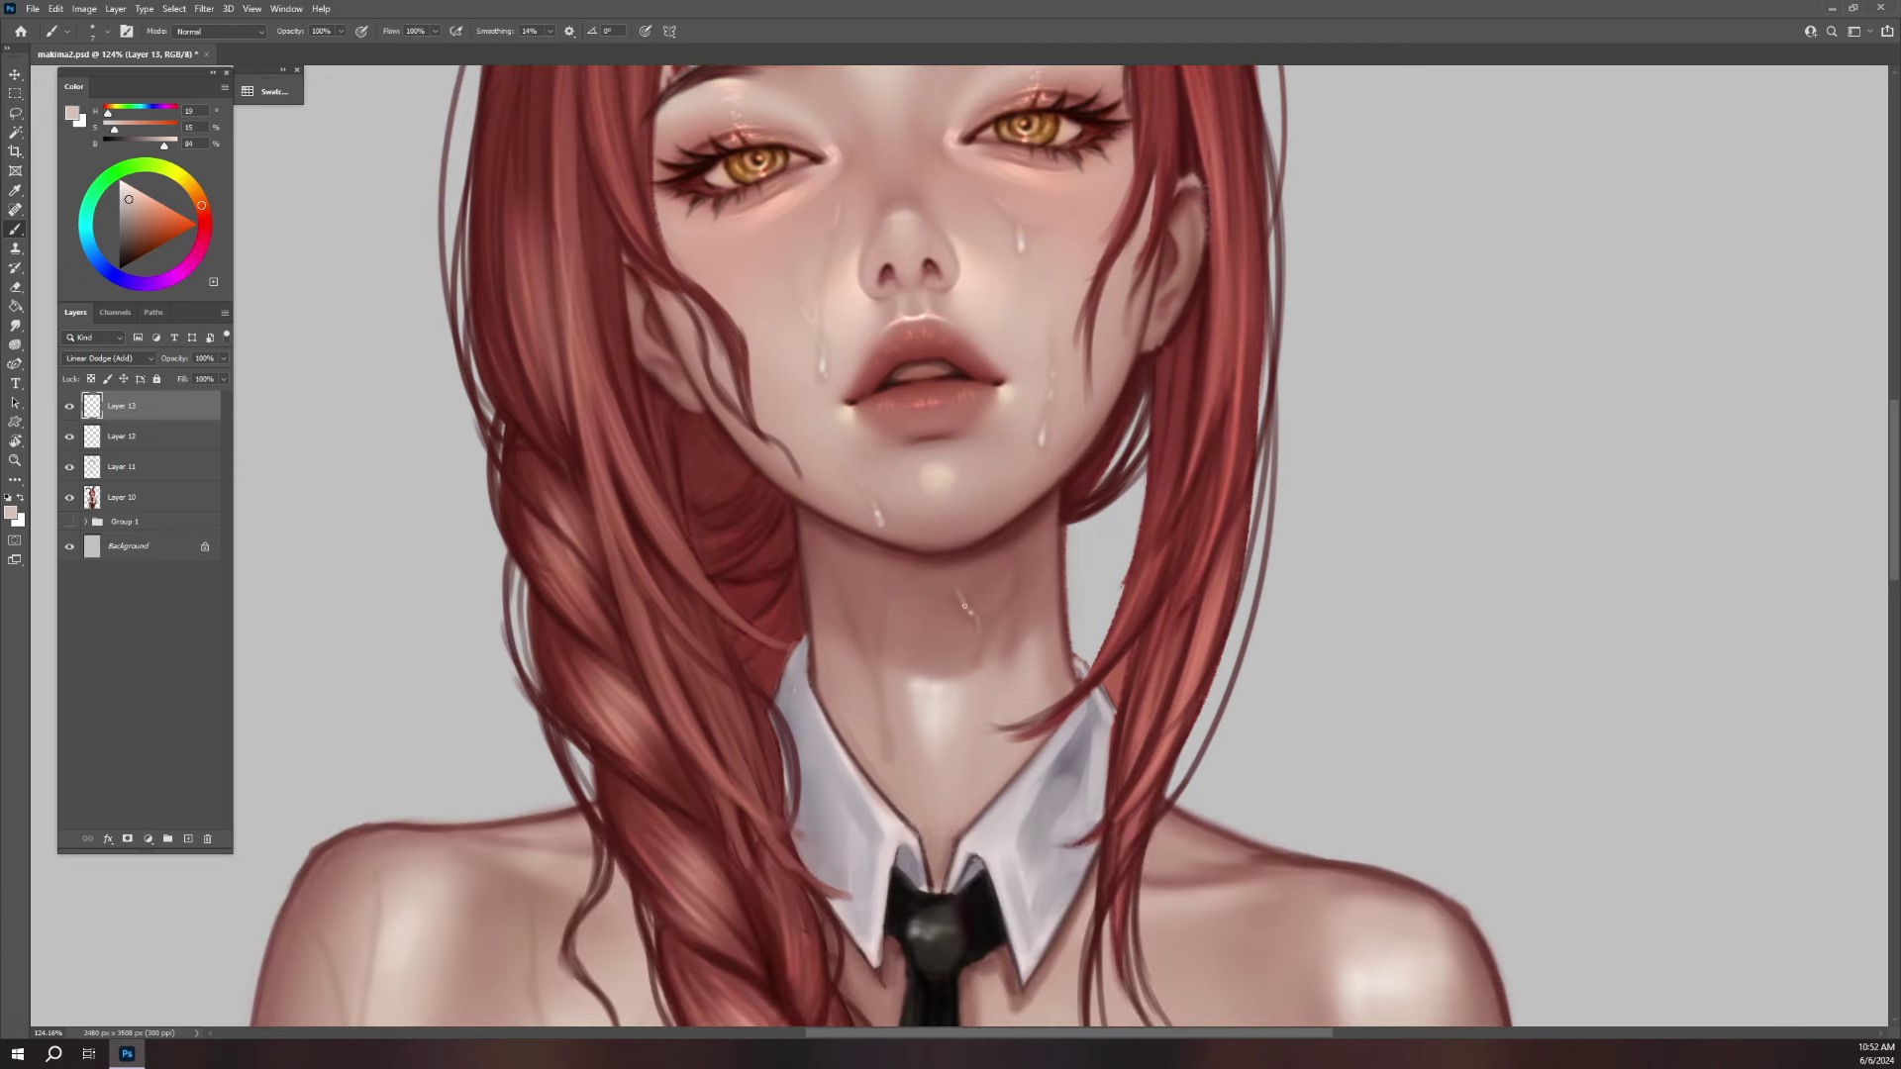
drag(1020, 535, 1002, 600)
drag(996, 614, 978, 650)
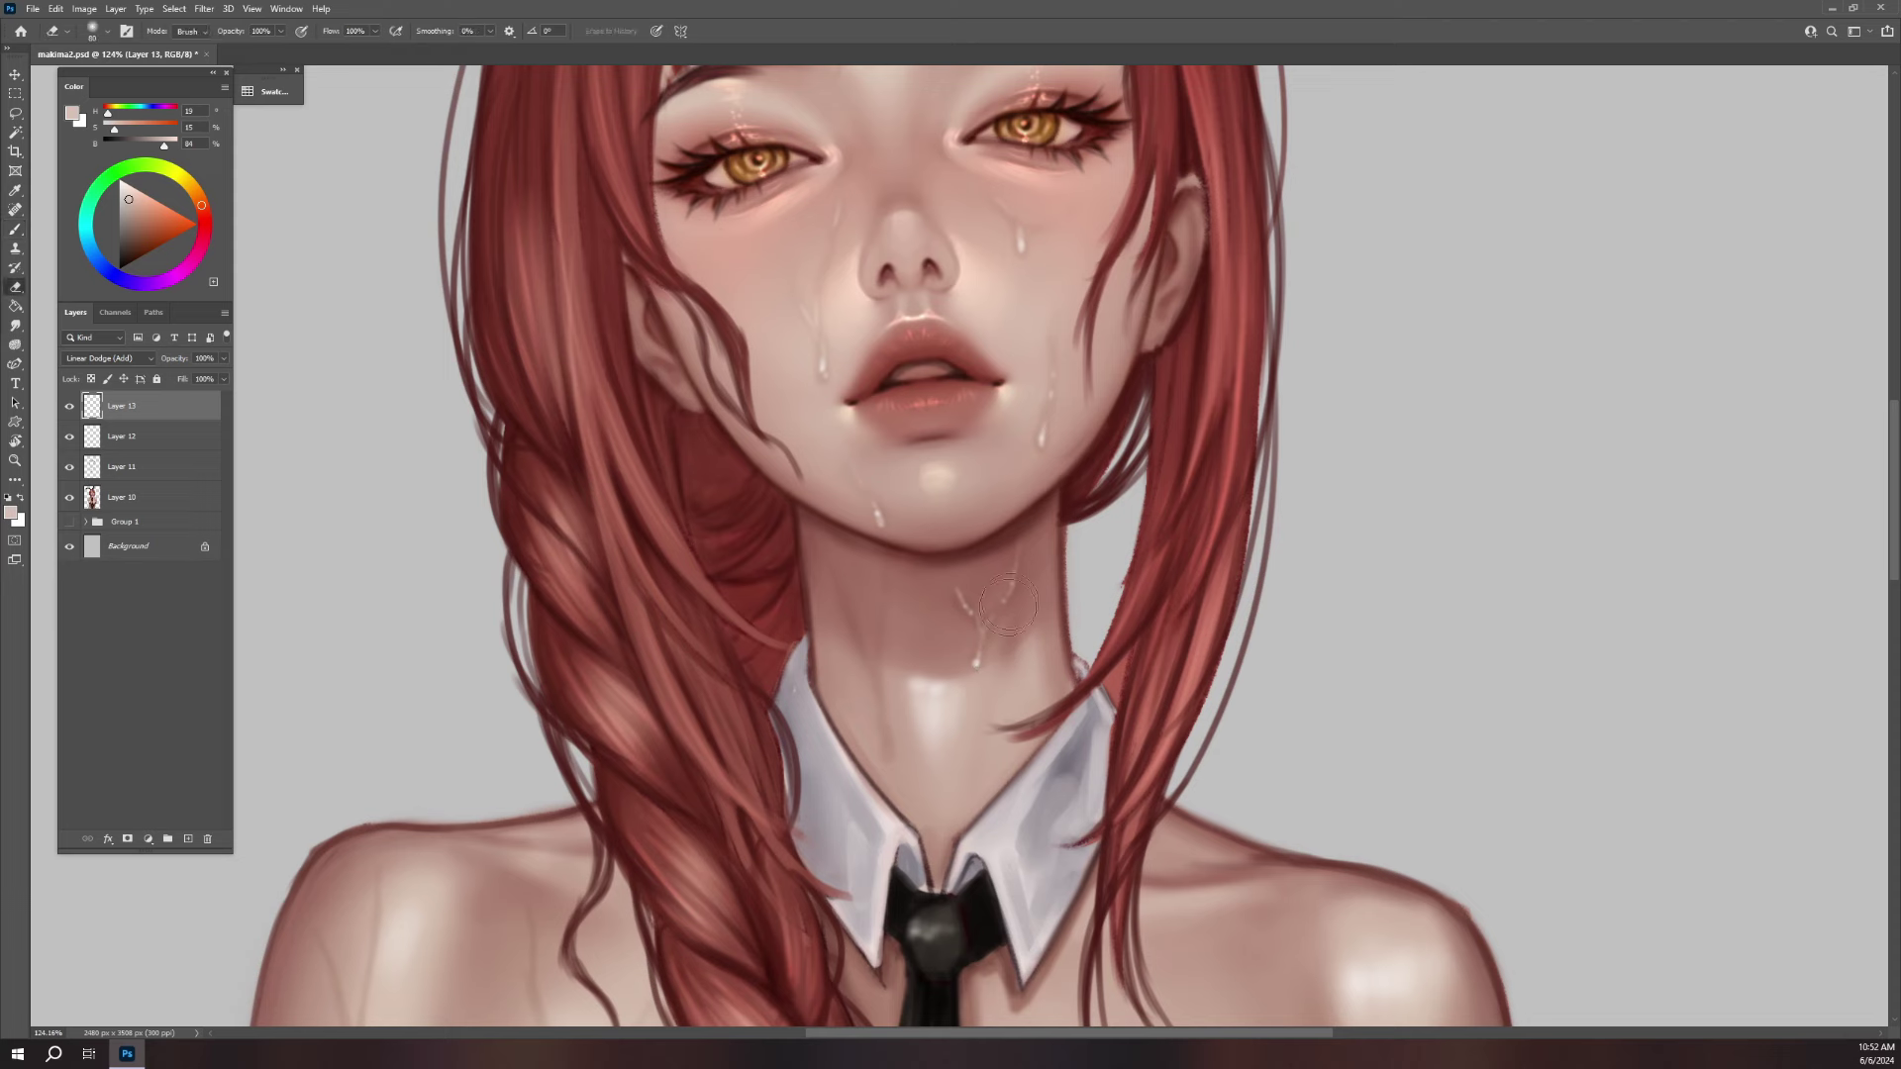
drag(864, 645, 875, 667)
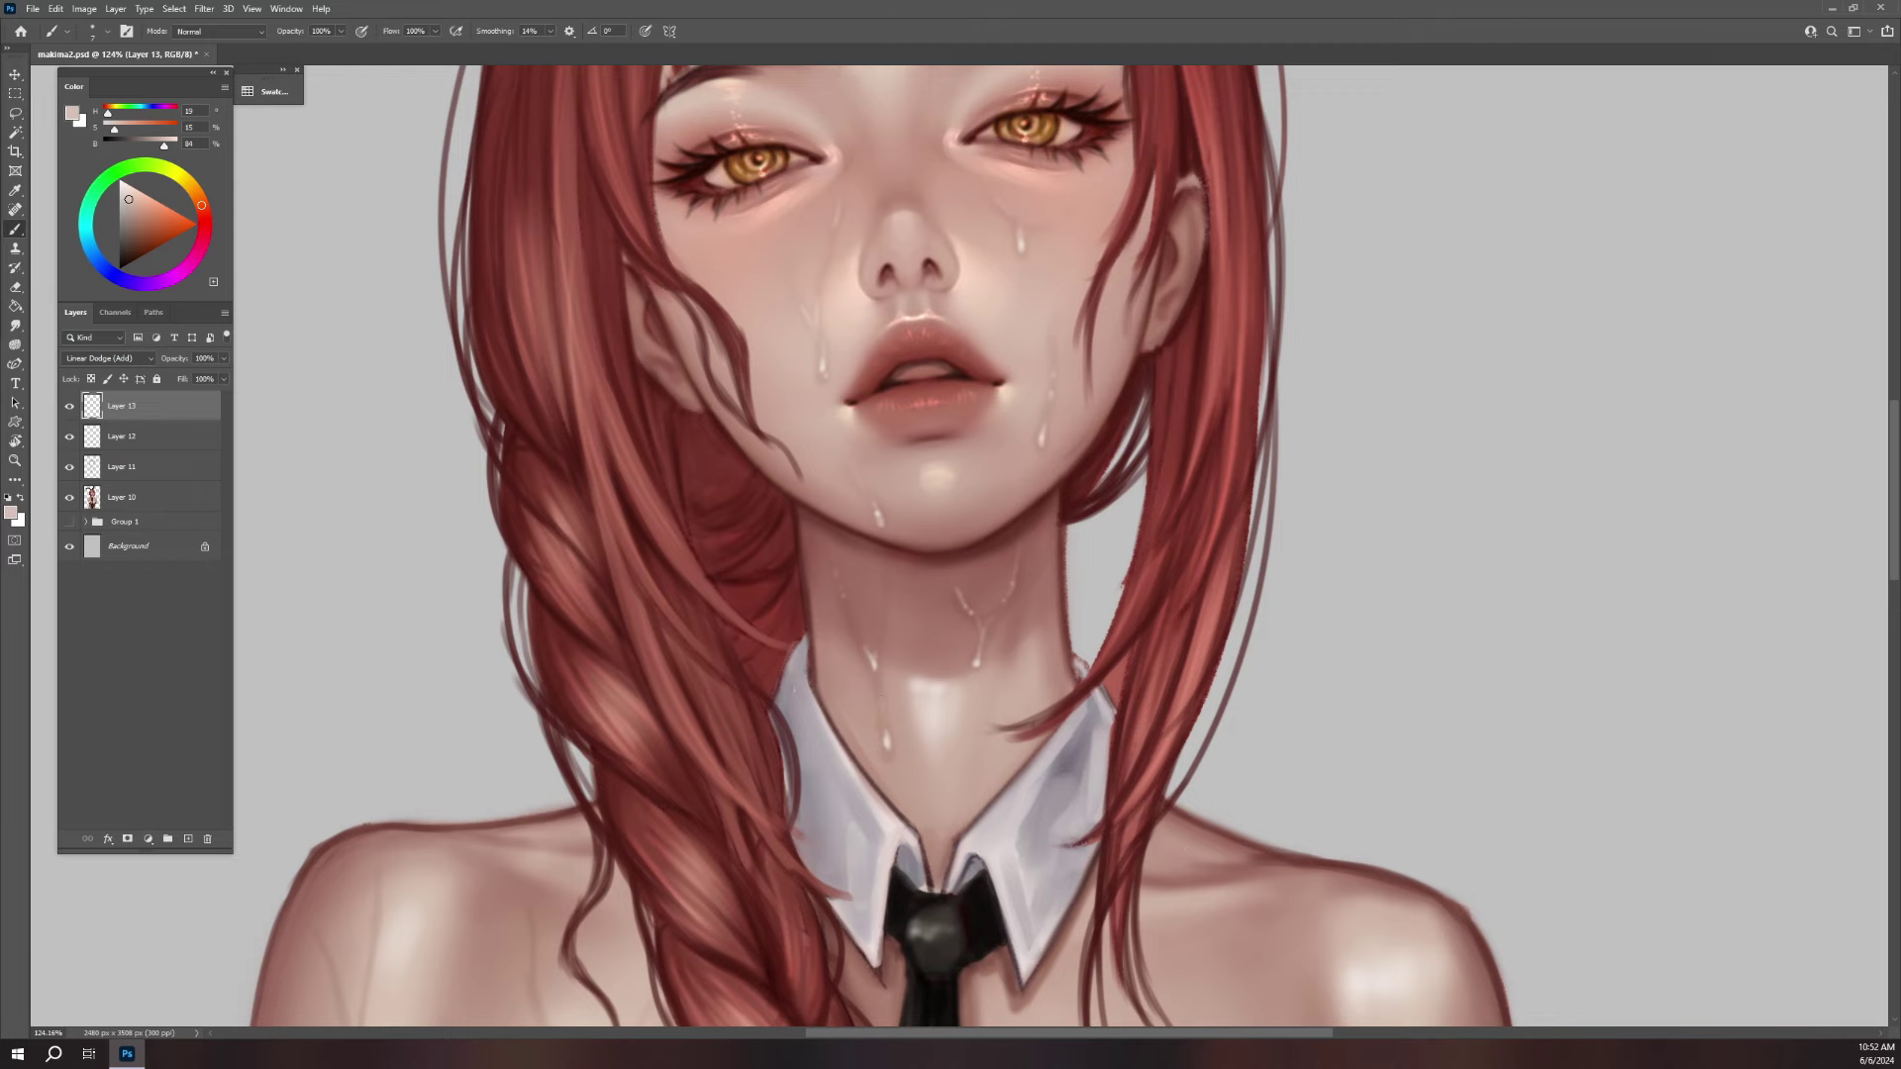
scroll(1206, 852, down, 3)
scroll(1230, 679, down, 5)
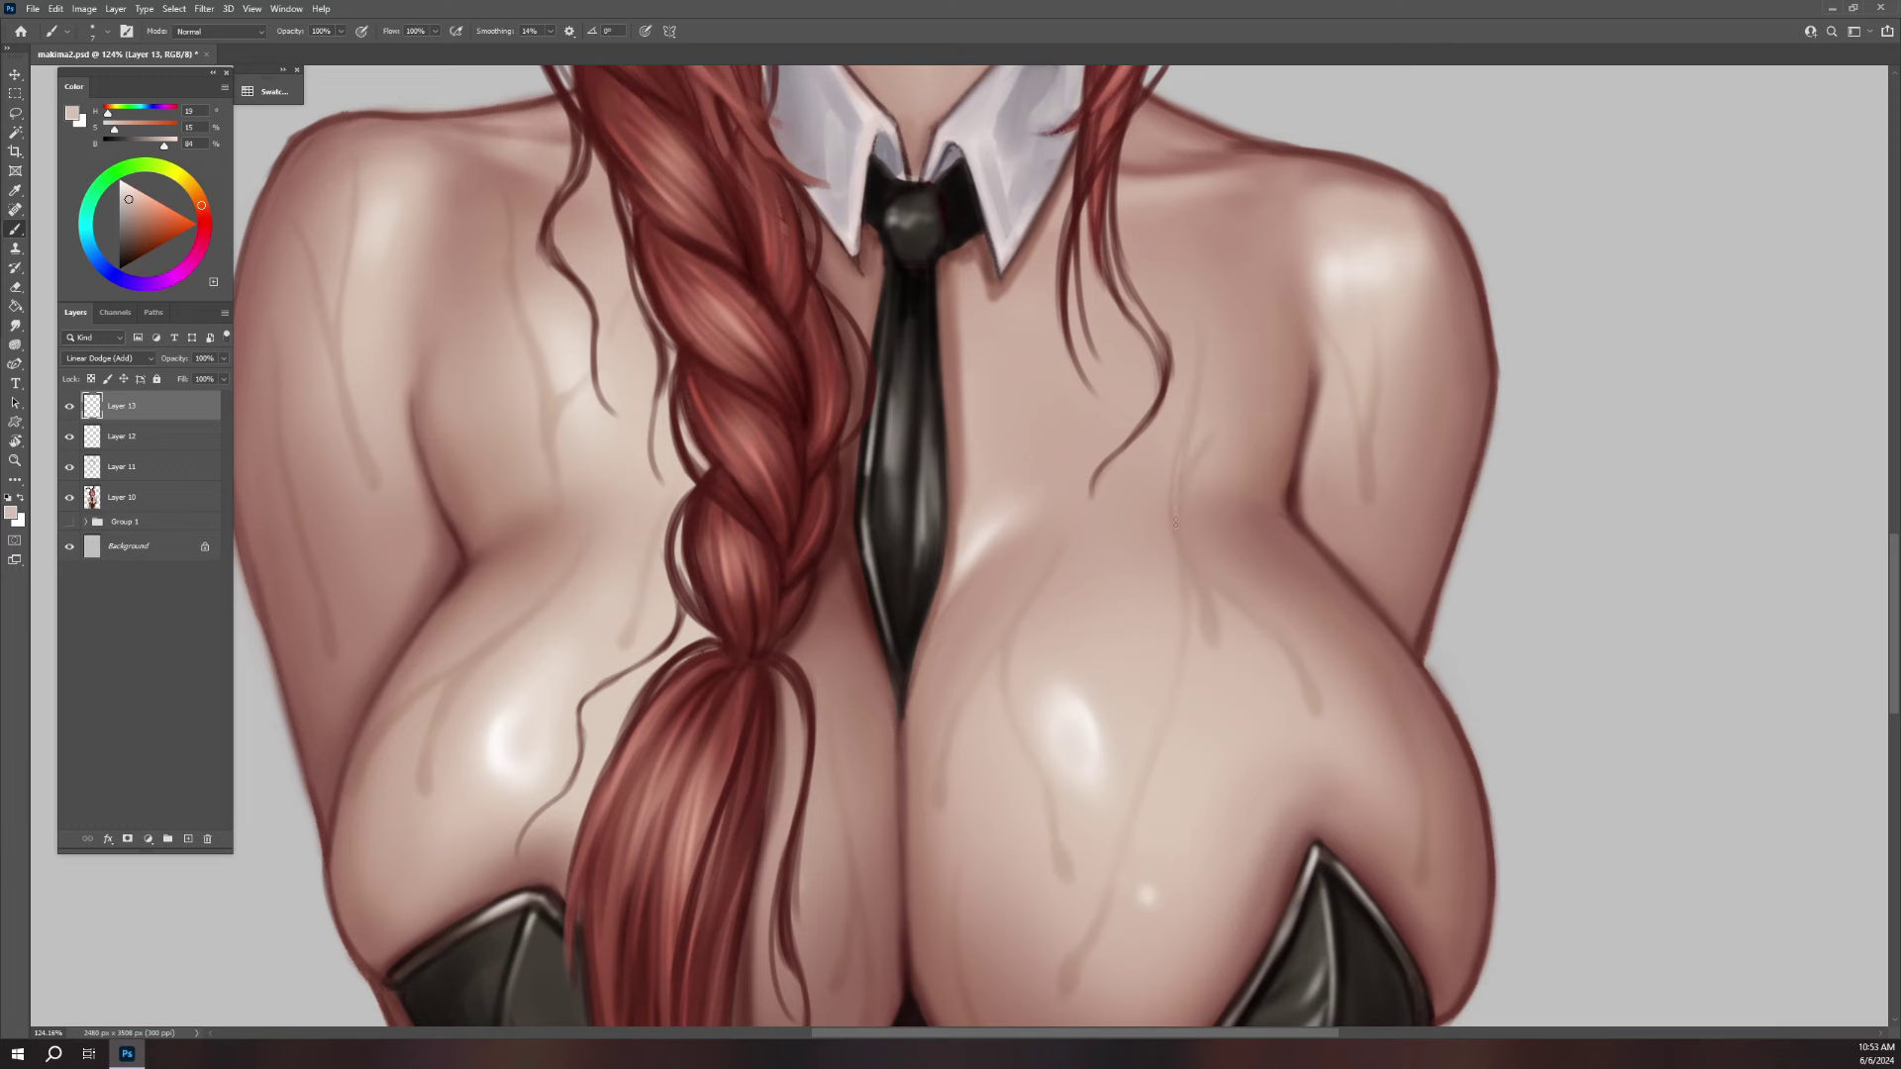
- Highlight the chest drips and add light droplets on the shoulder
drag(1177, 479, 1177, 515)
drag(1205, 605, 1209, 626)
drag(1213, 622, 1210, 630)
click(1312, 699)
drag(1373, 299, 1373, 309)
drag(1198, 368, 1192, 391)
- Add highlights to lower chest drips, a long faint streak and a bright droplet-ended streak
scroll(1238, 678, down, 3)
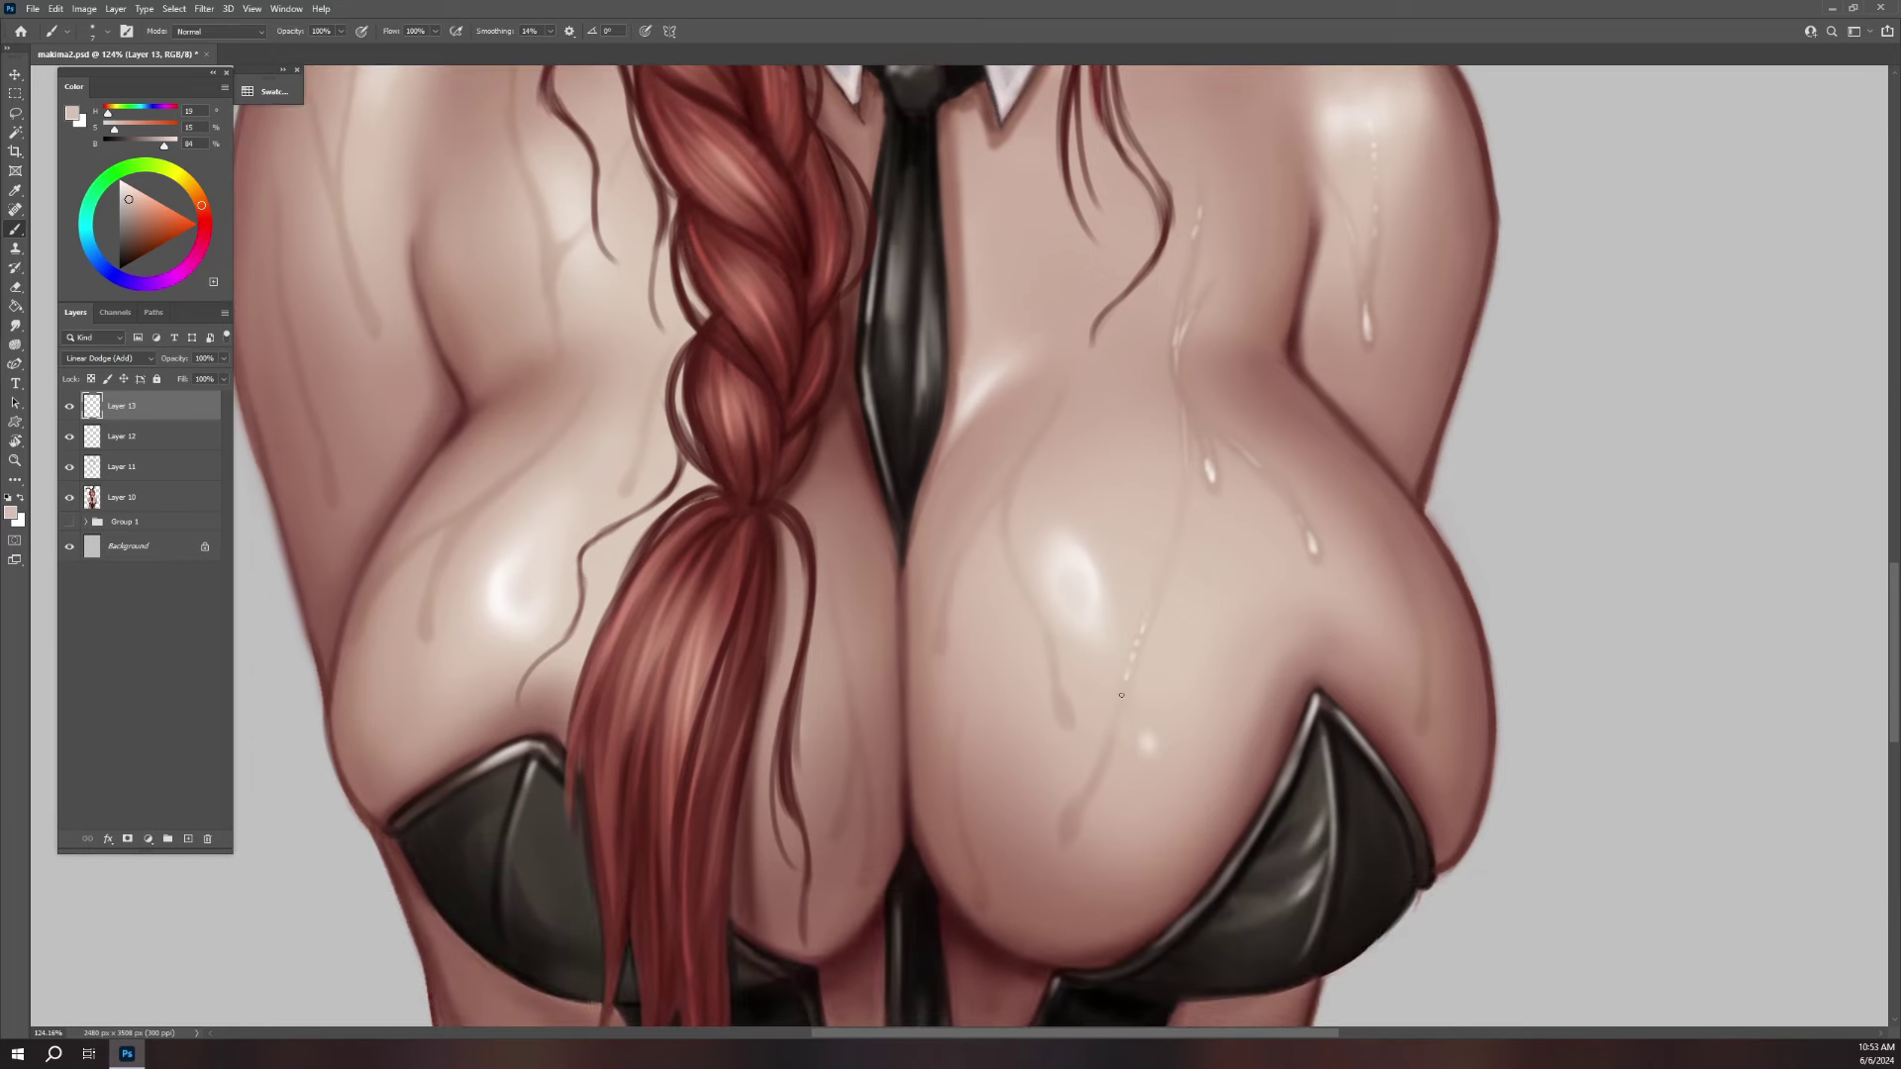
drag(1073, 814, 1069, 832)
drag(1016, 474, 1030, 452)
drag(1052, 414, 1004, 522)
drag(939, 642, 944, 617)
drag(1431, 595, 1308, 535)
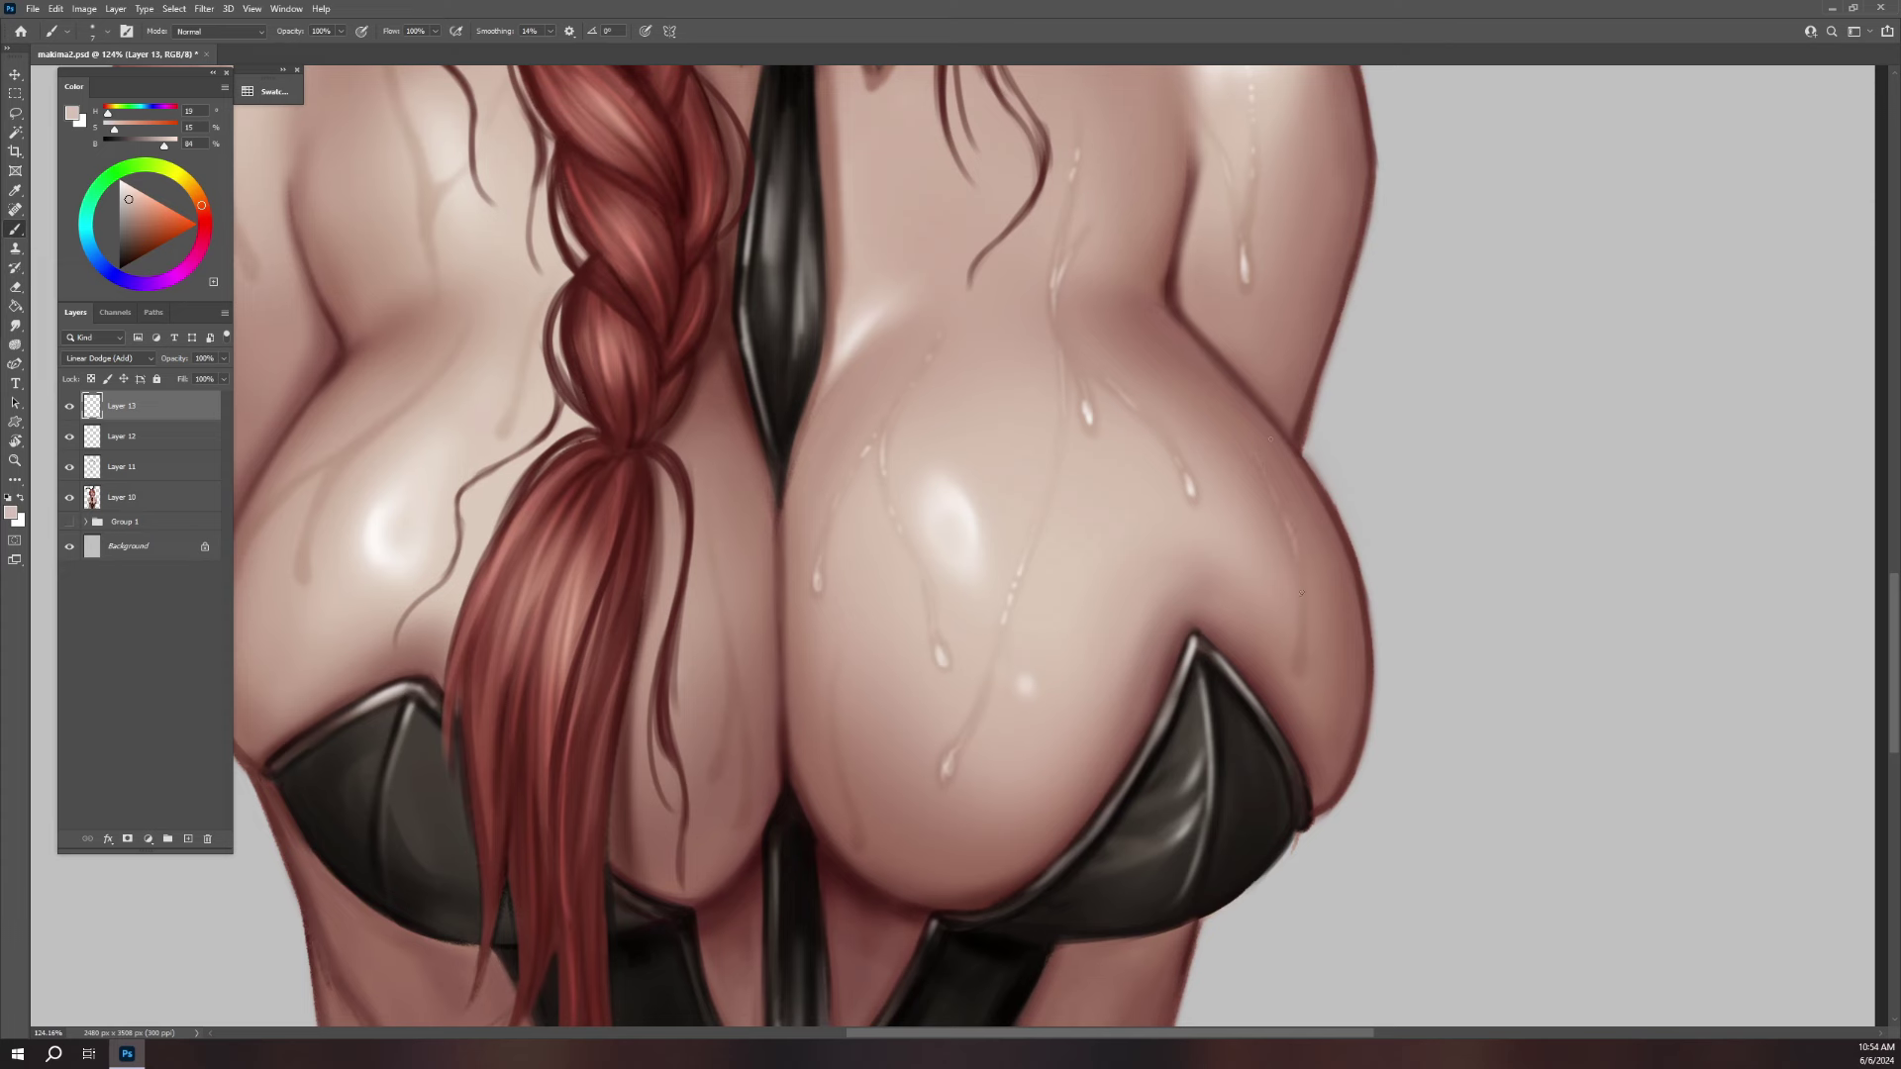
drag(1298, 650, 1299, 665)
- Add three bright droplet highlights on the lower chest
drag(855, 829, 858, 845)
drag(720, 758, 715, 773)
drag(745, 804, 742, 819)
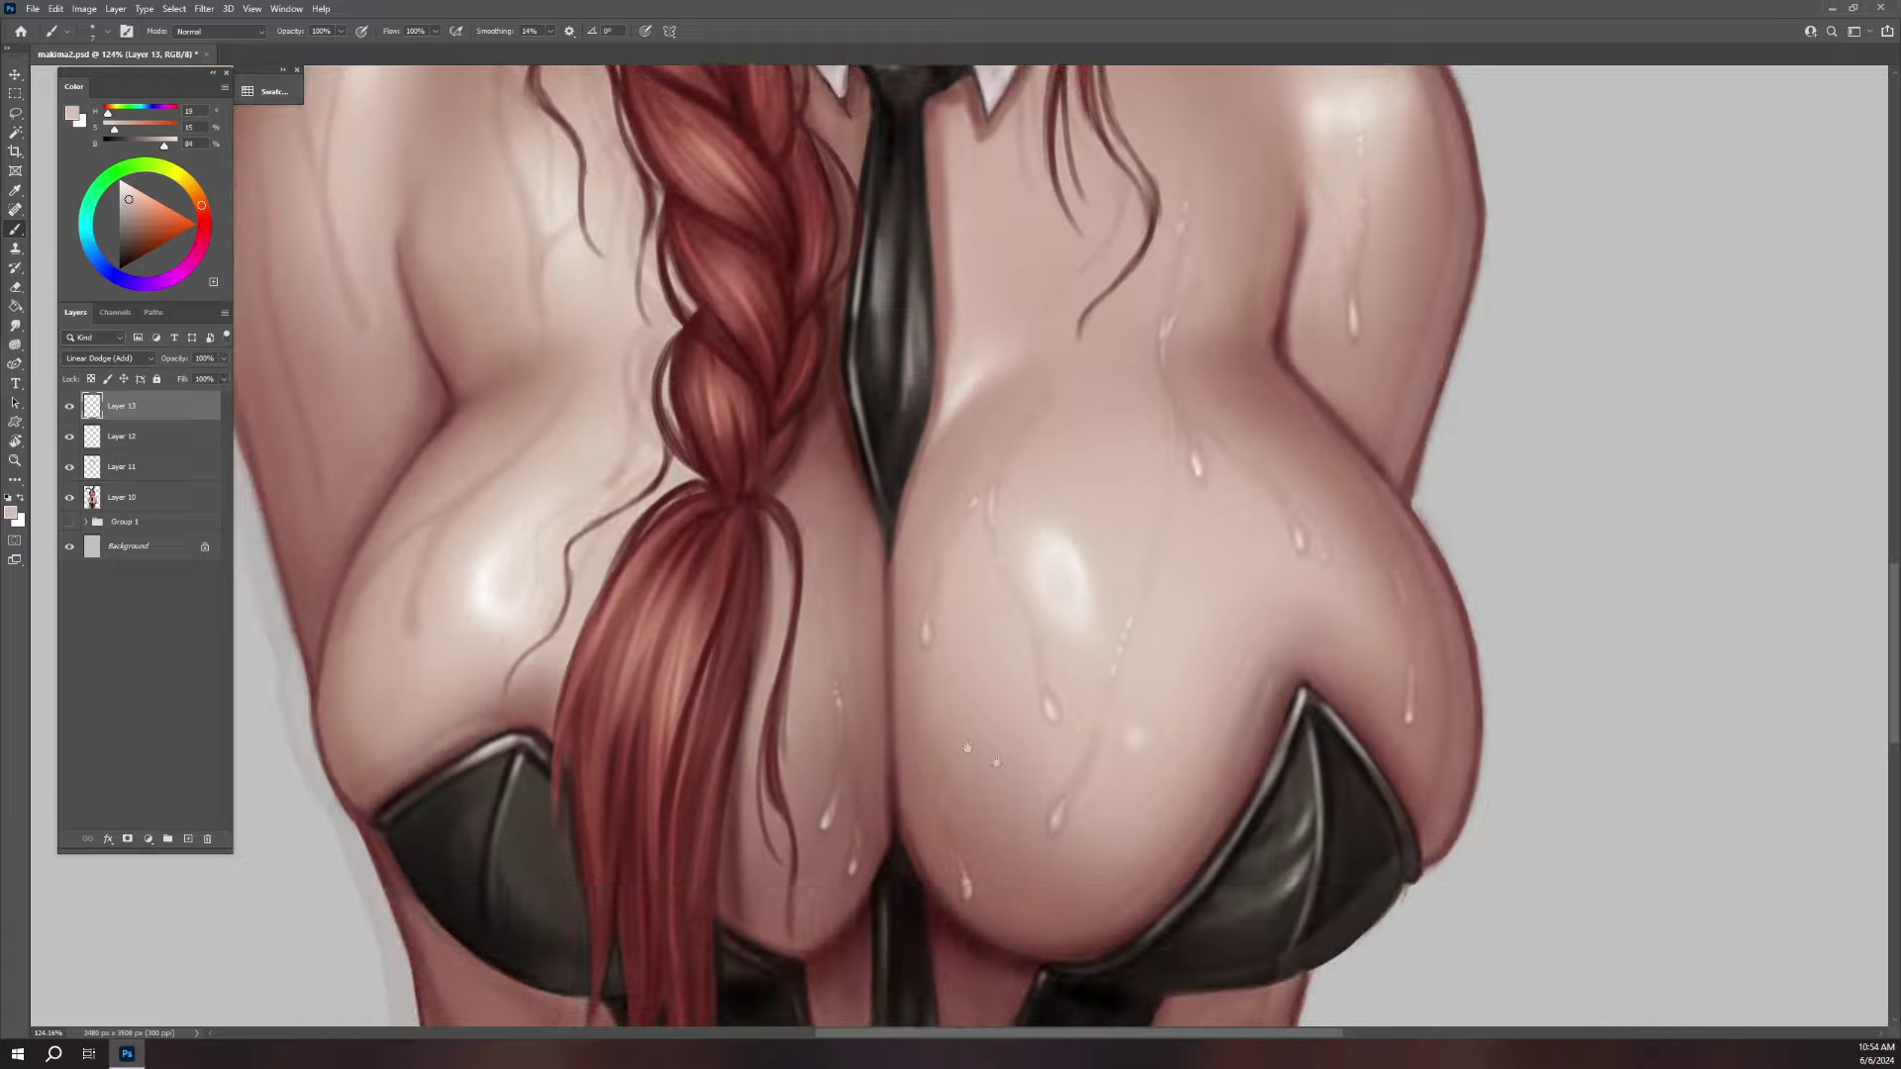
drag(1139, 579, 1500, 783)
drag(950, 337, 959, 500)
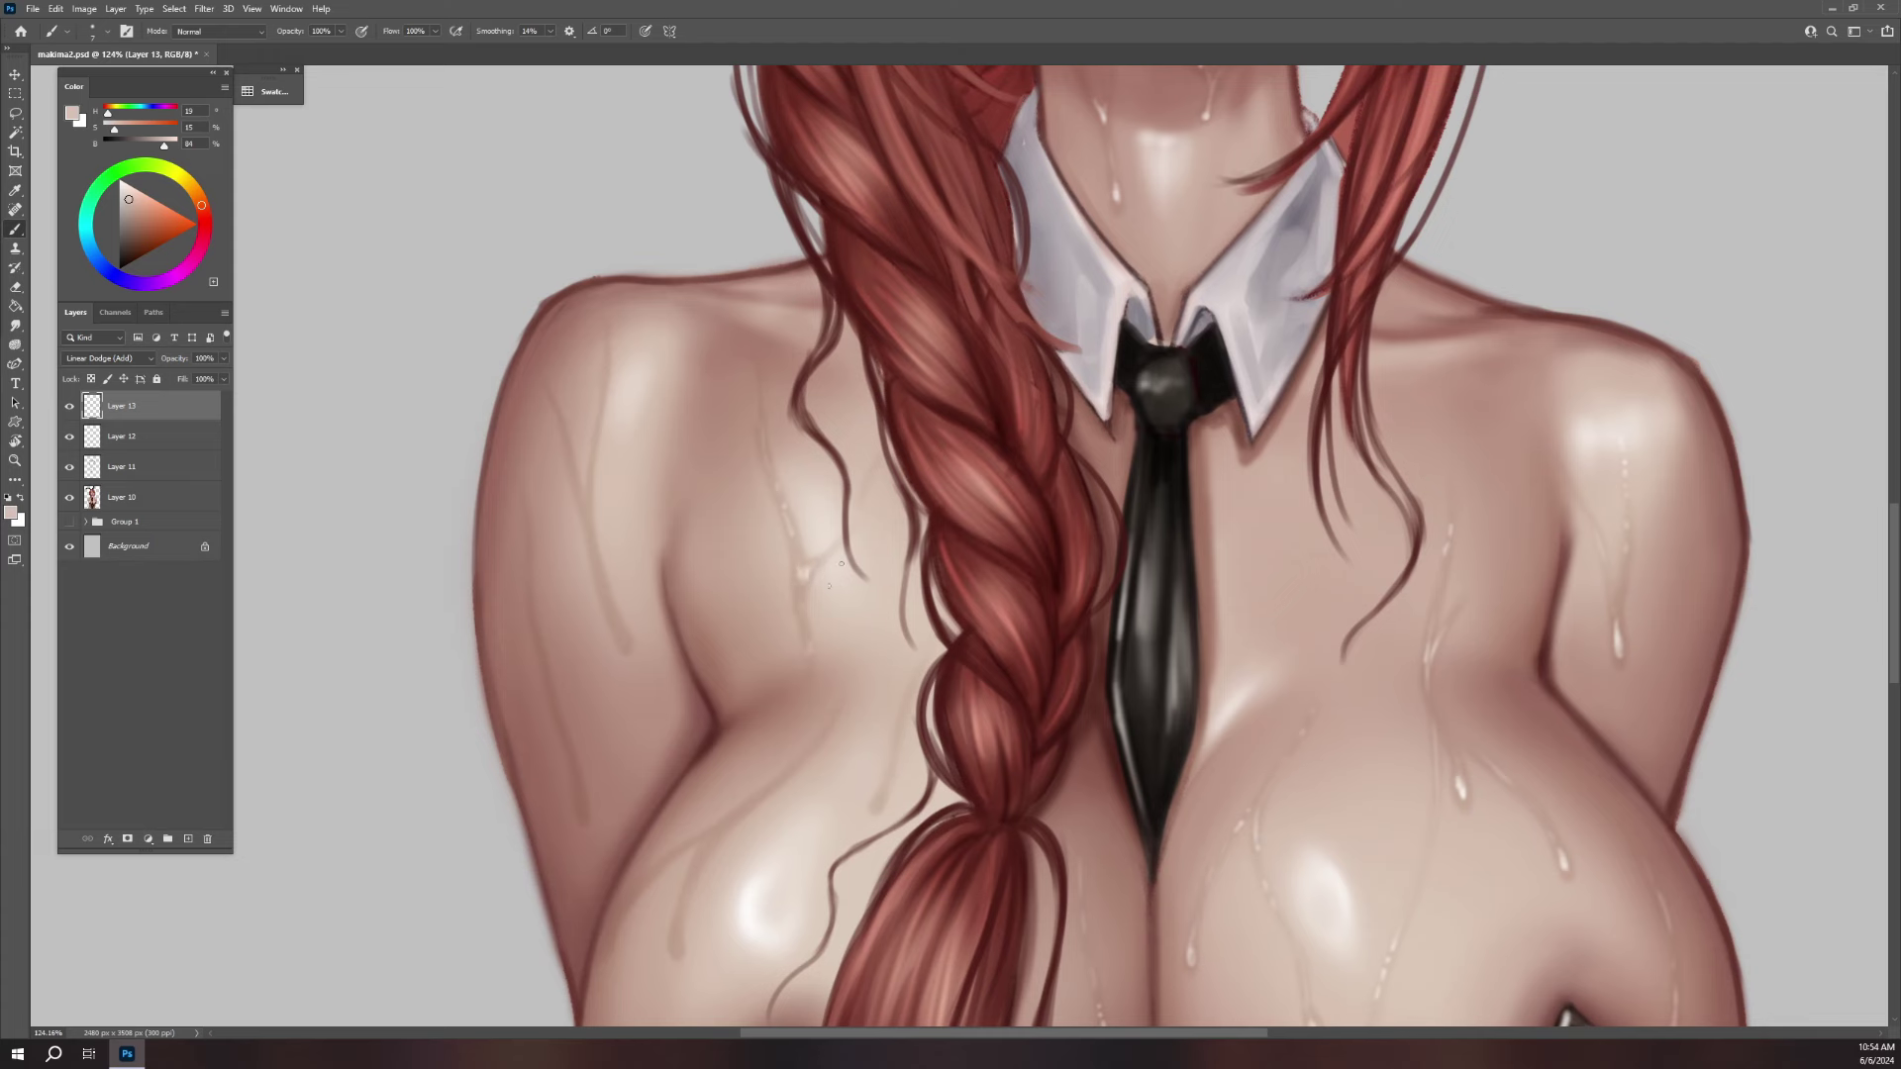
drag(865, 466, 939, 493)
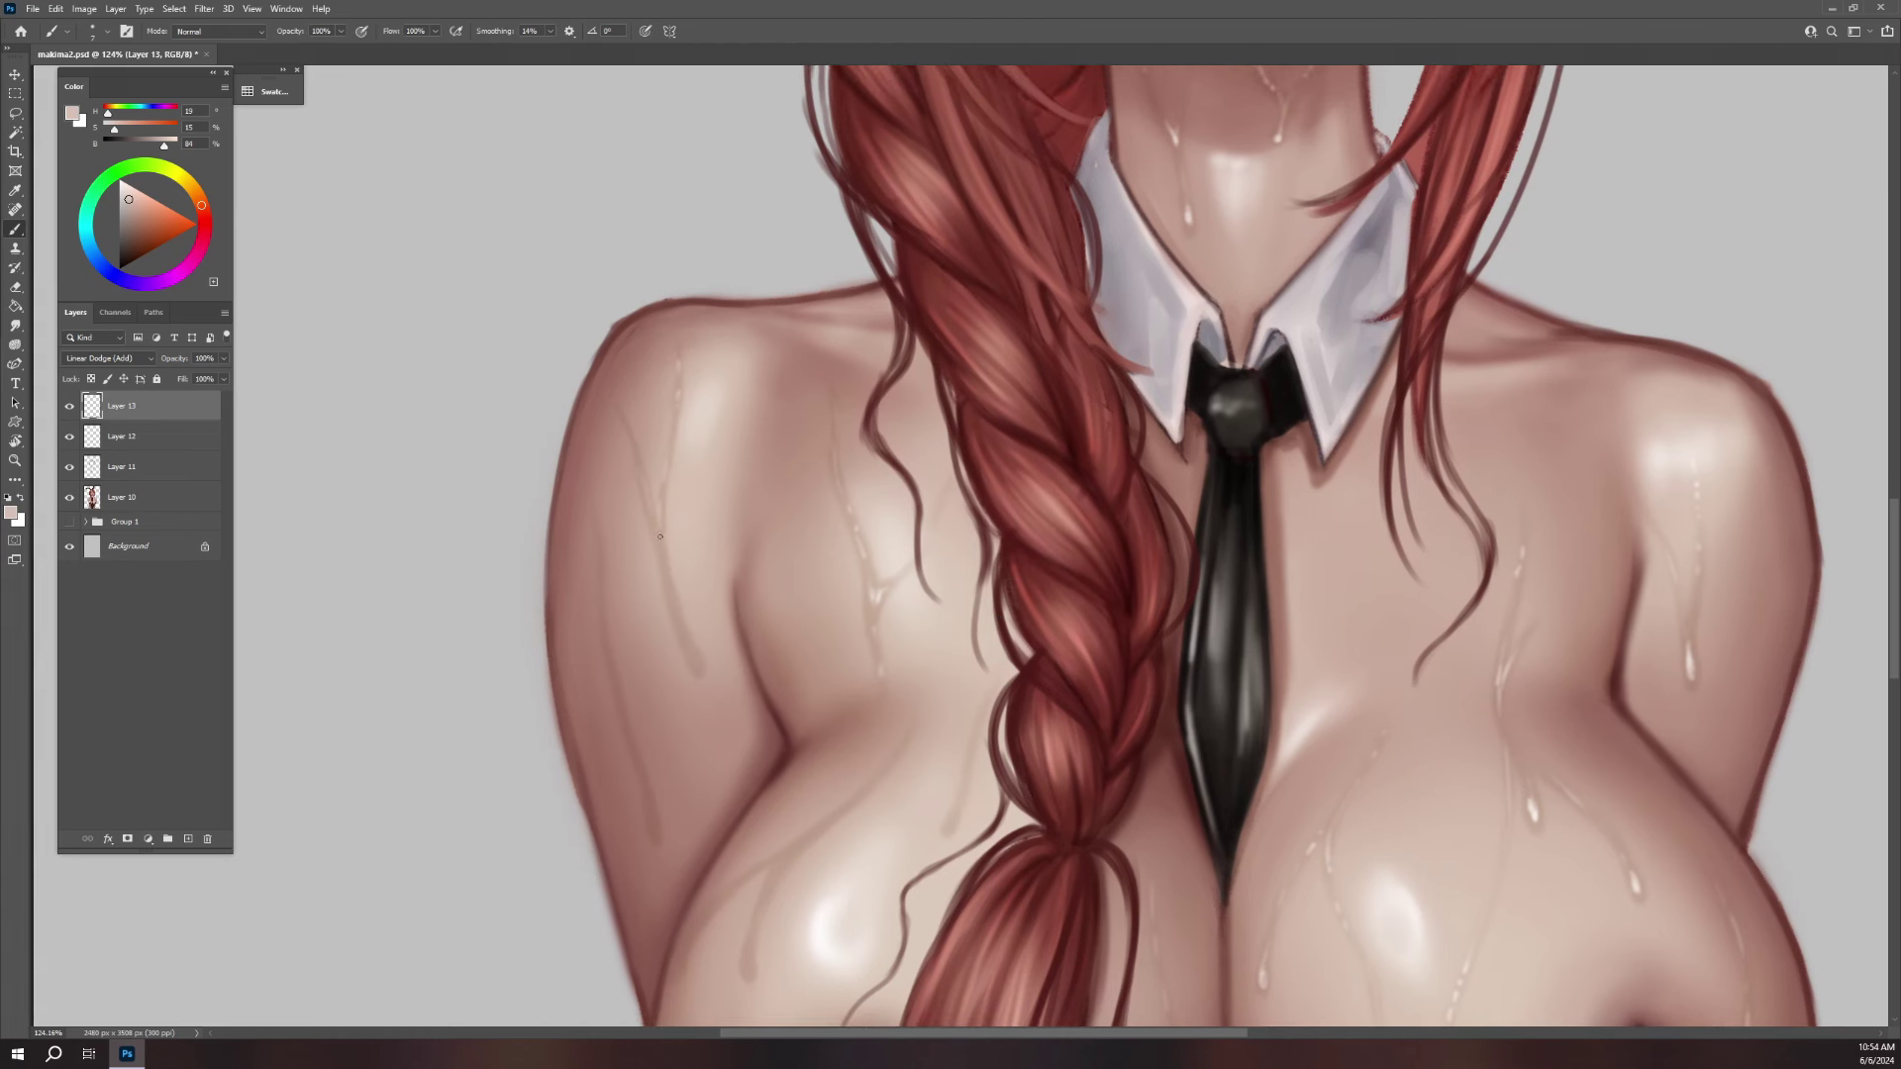
- Add droplet and thin highlights on the shoulder and arm, erasing one unwanted droplet
drag(694, 648, 696, 662)
drag(600, 585, 609, 623)
drag(645, 812, 653, 833)
scroll(629, 705, down, 5)
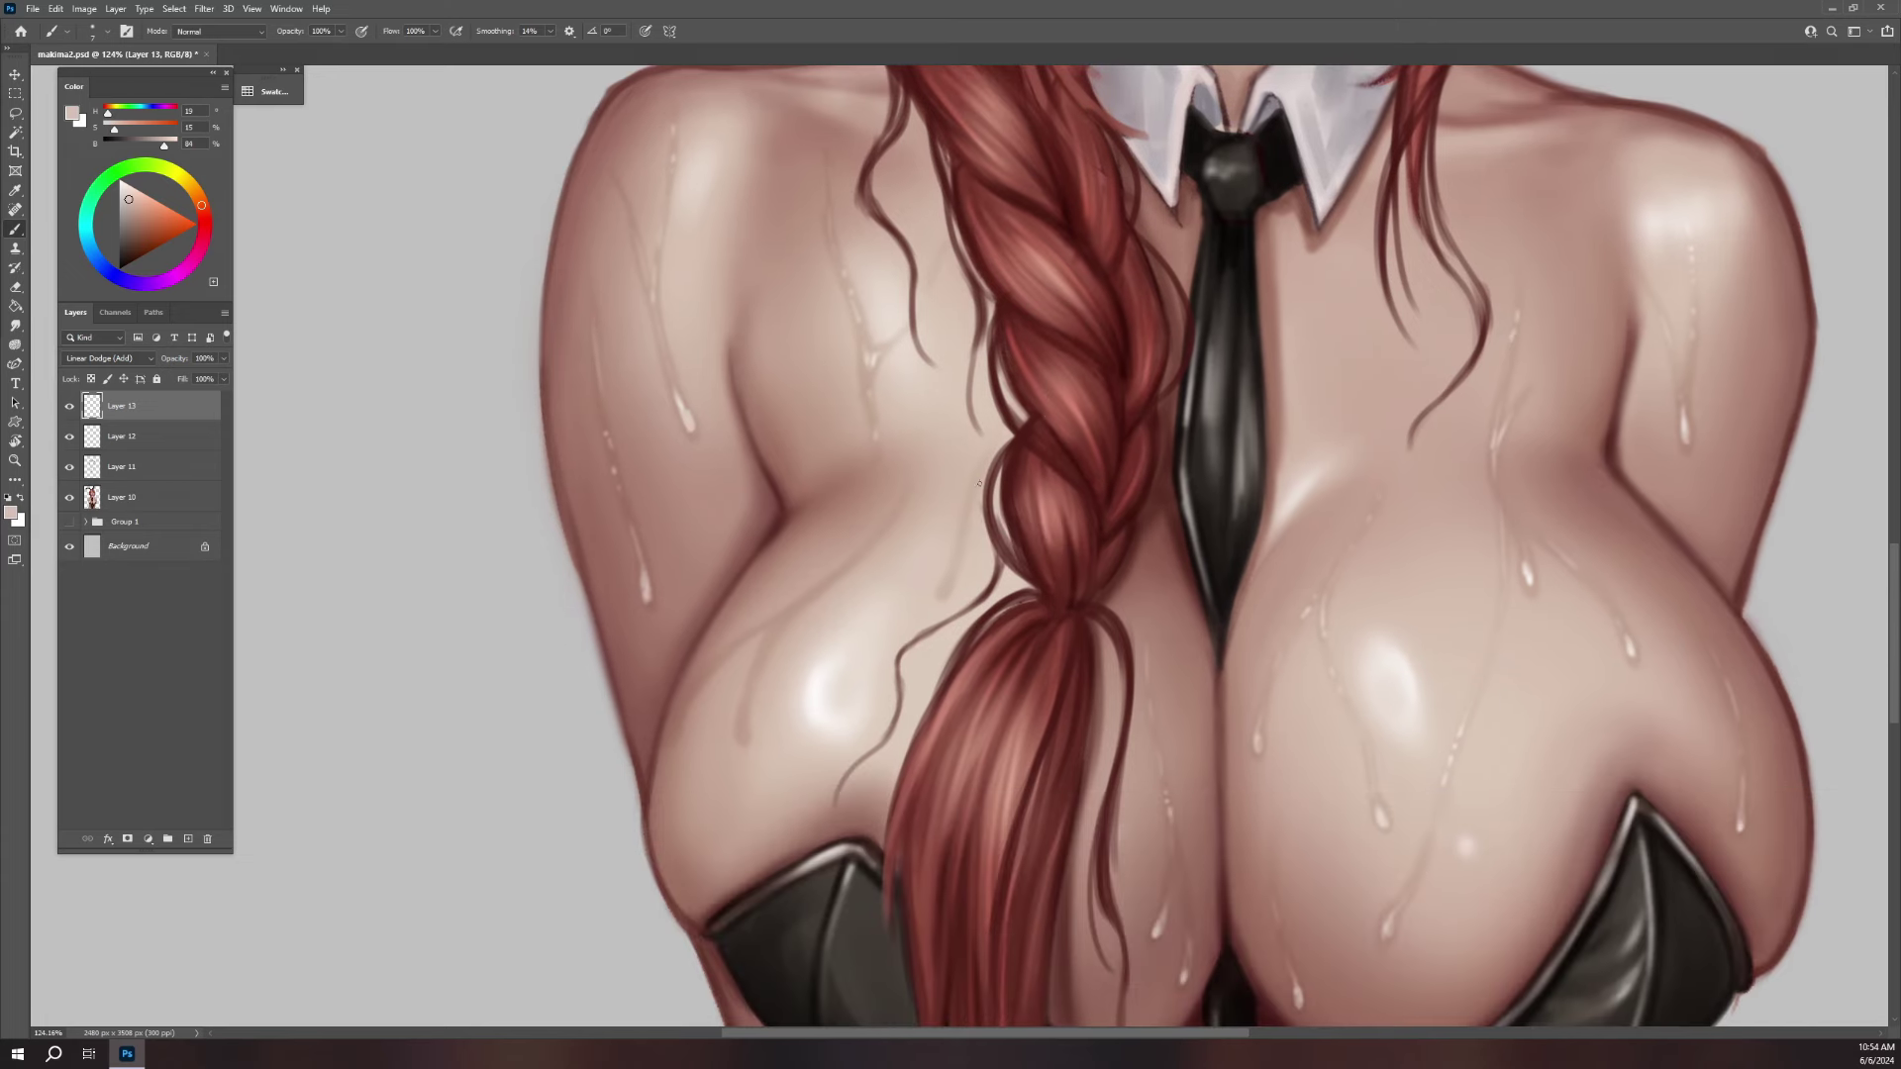
drag(949, 580, 945, 592)
drag(746, 722, 674, 721)
key(e)
drag(693, 743, 675, 705)
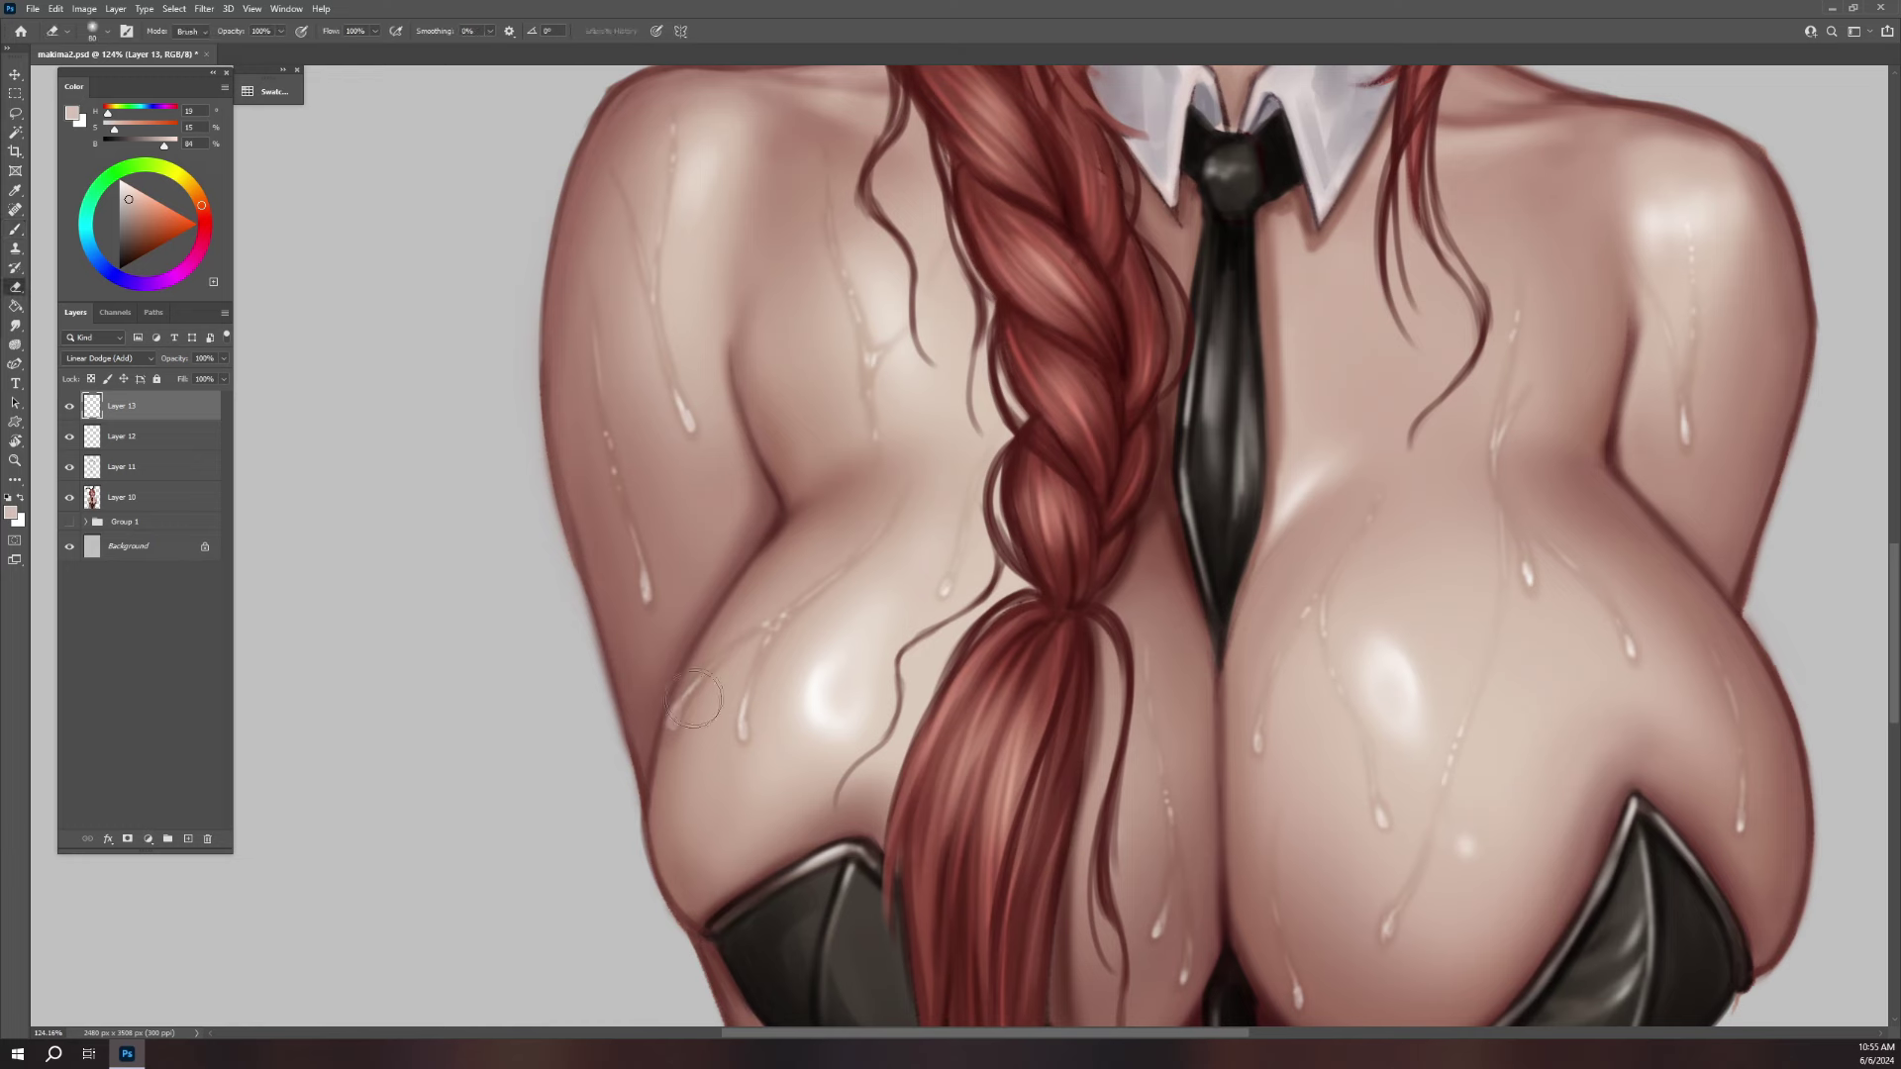
key(b)
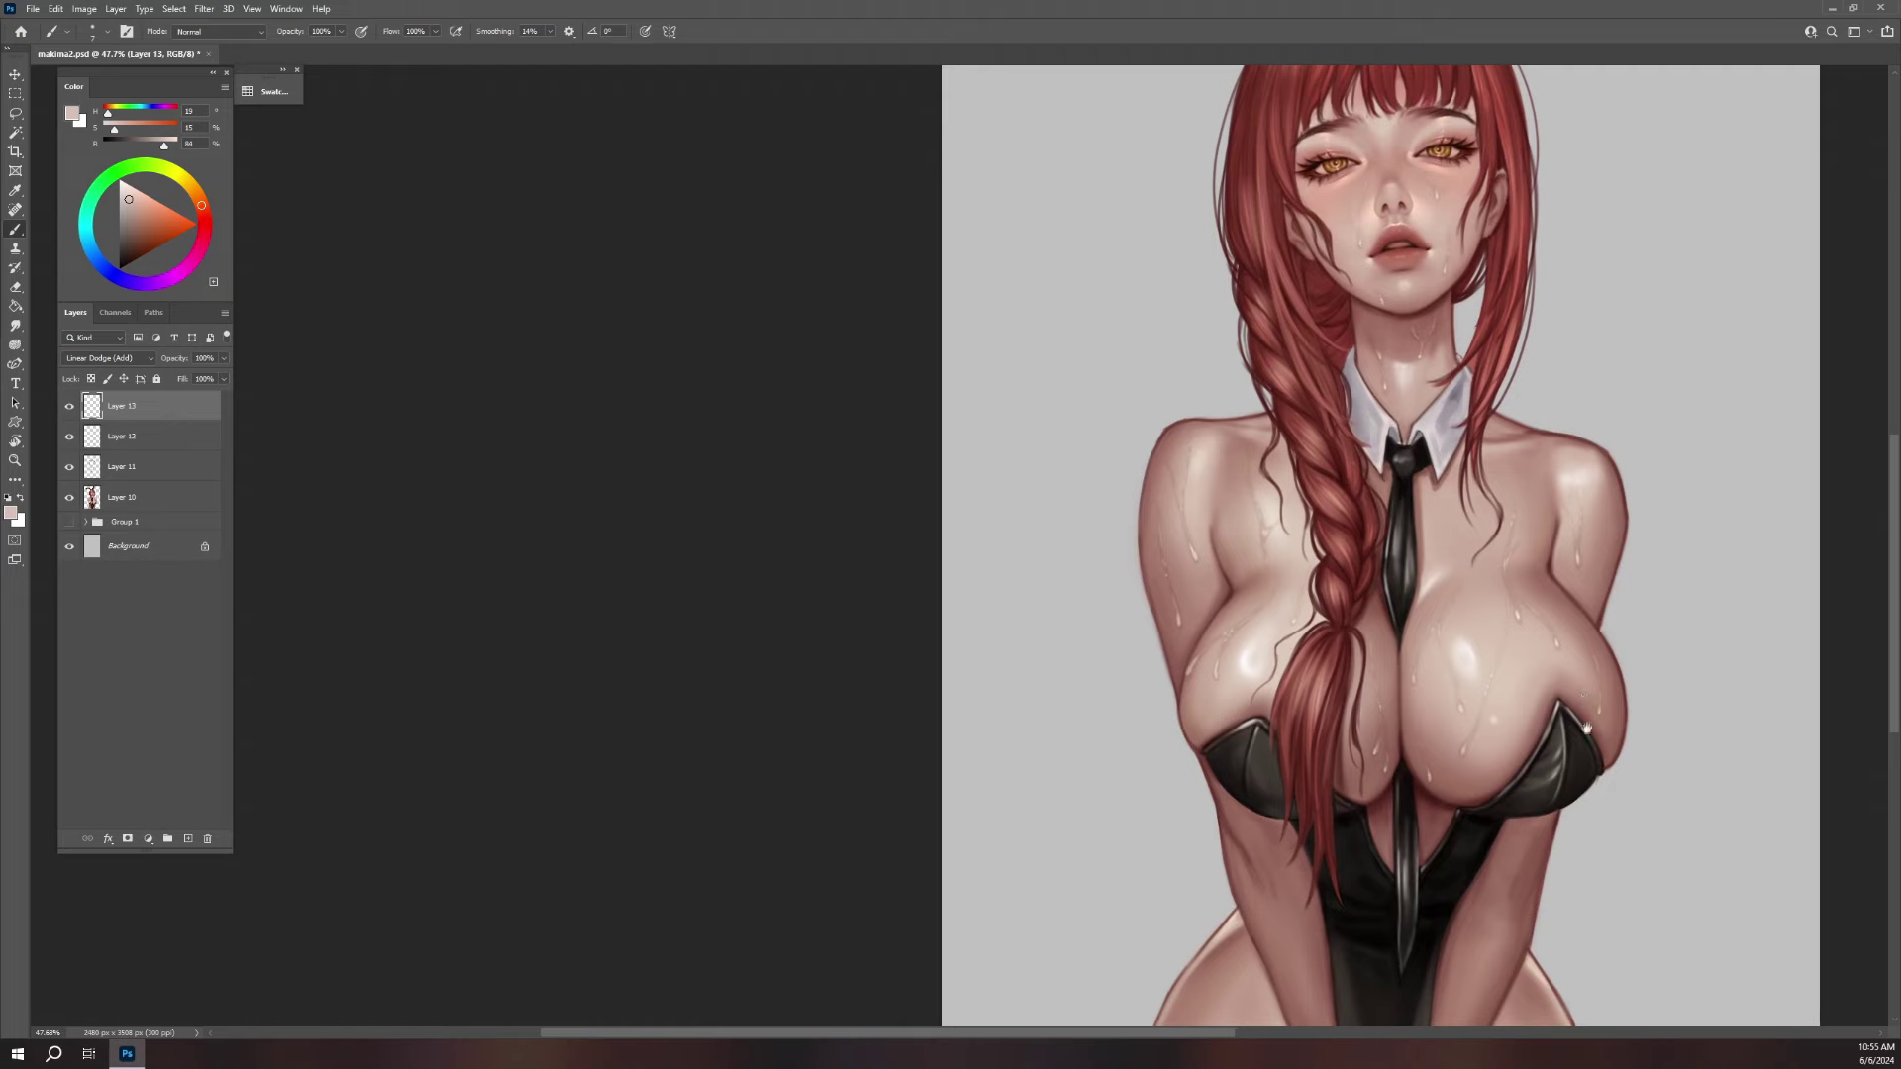
mouse_move(1503, 883)
mouse_down()
mouse_move(1259, 665)
mouse_move(1358, 606)
mouse_up()
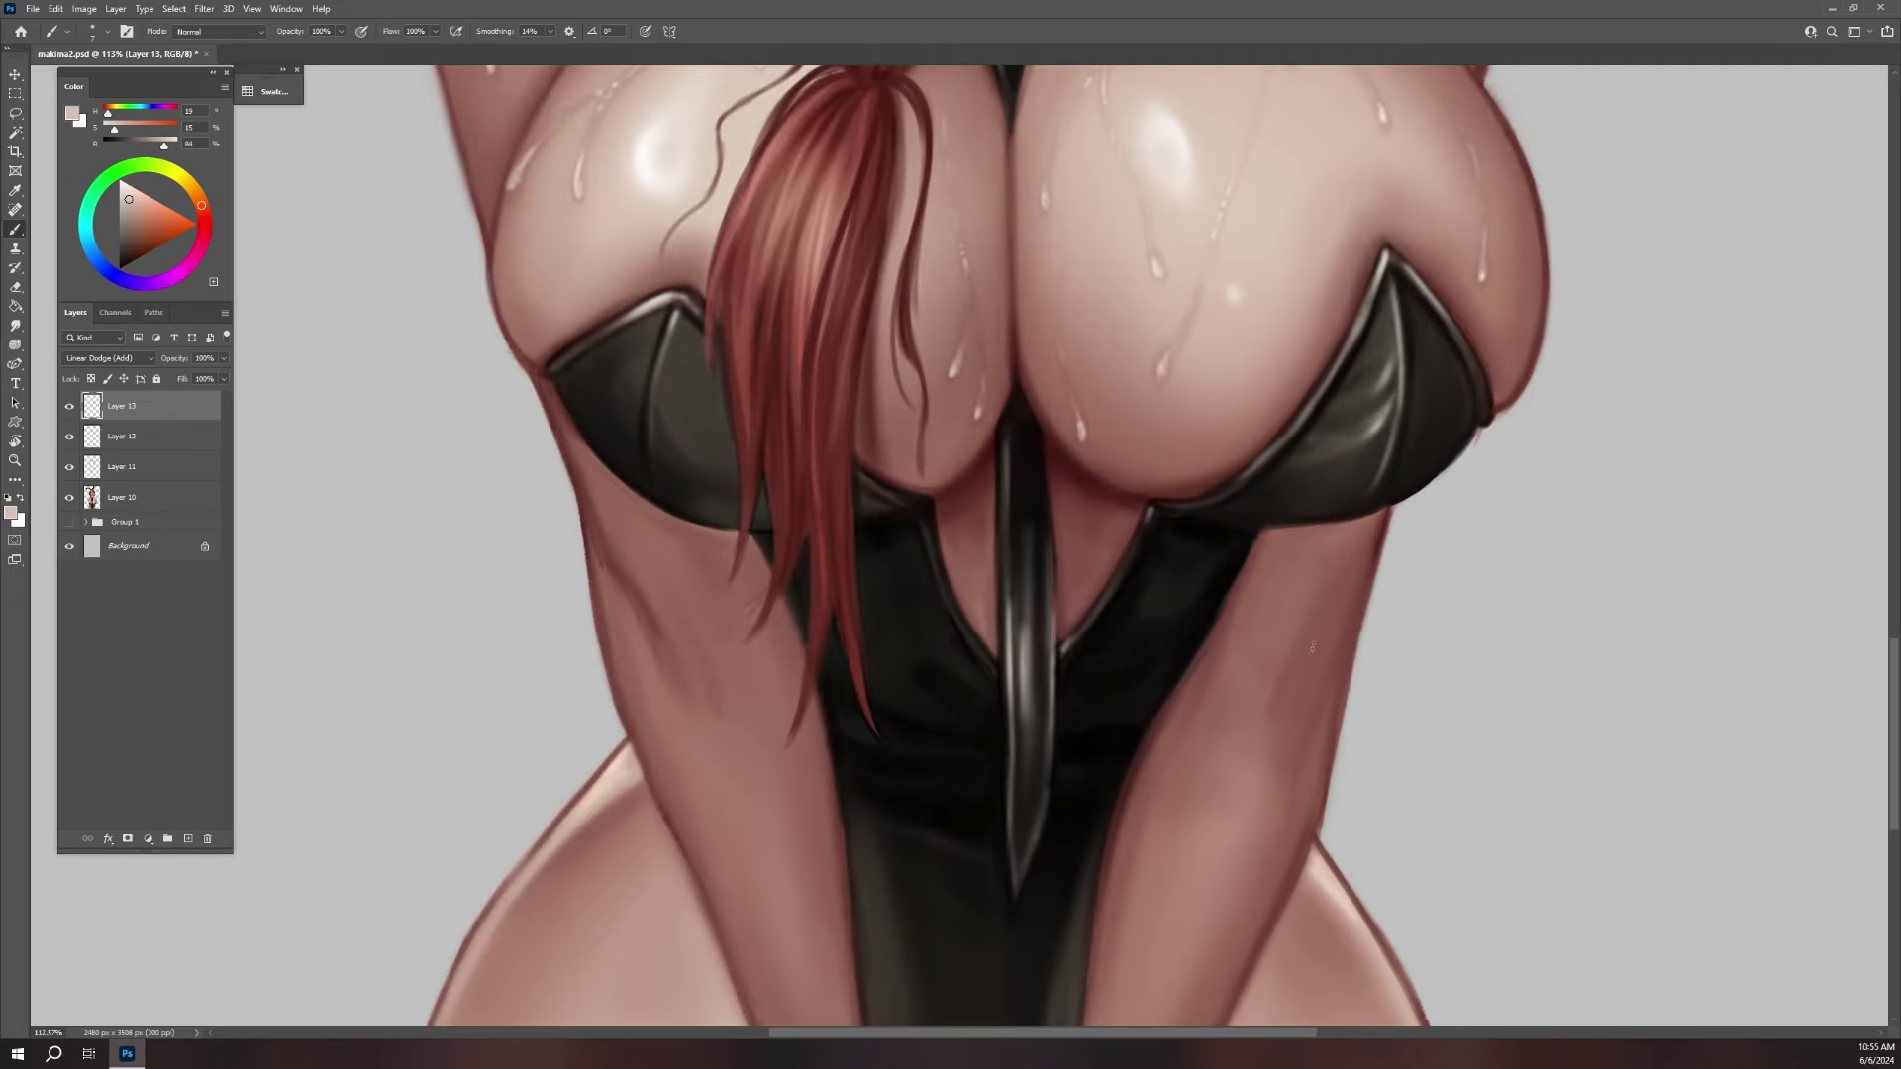
drag(720, 708, 714, 693)
drag(1274, 642, 1282, 691)
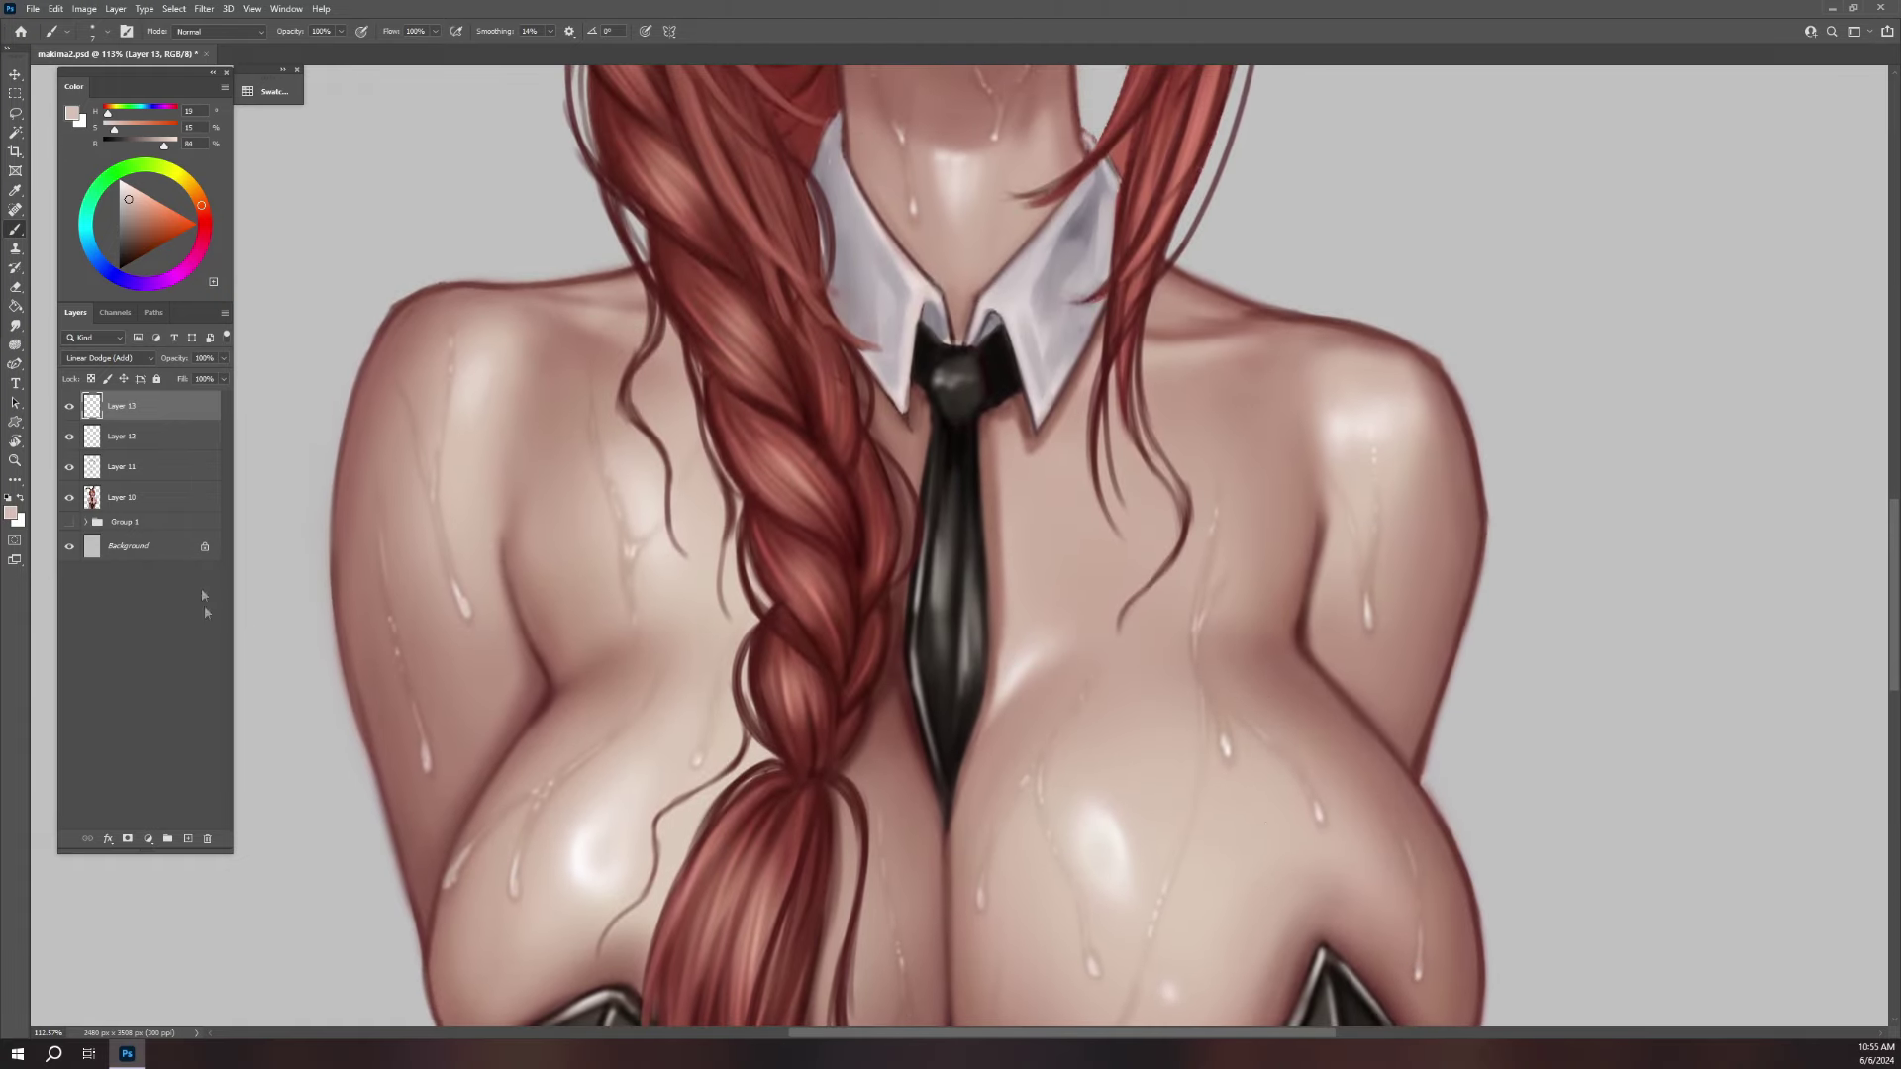
key(alt+bracketleft)
- Create a new Multiply layer above Layer 12 and sample a darker skin tone
click(188, 839)
click(109, 358)
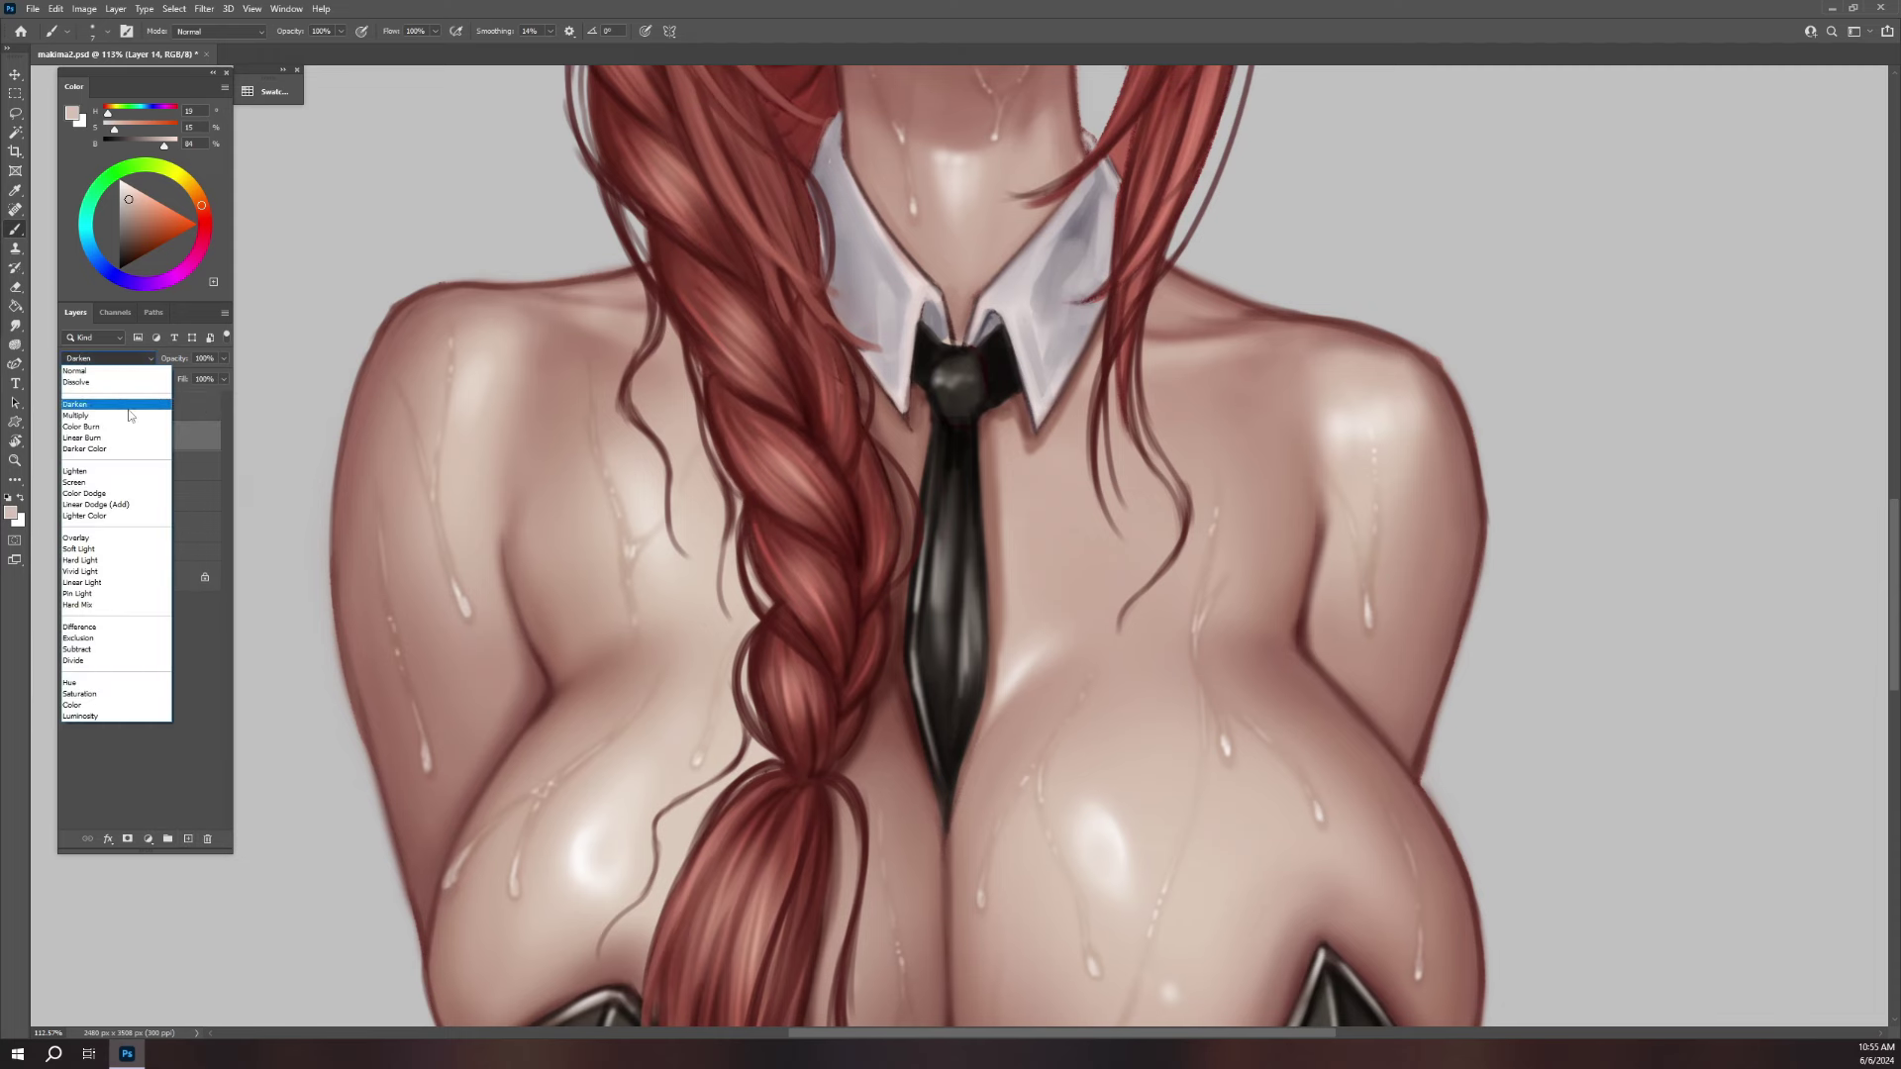
click(130, 415)
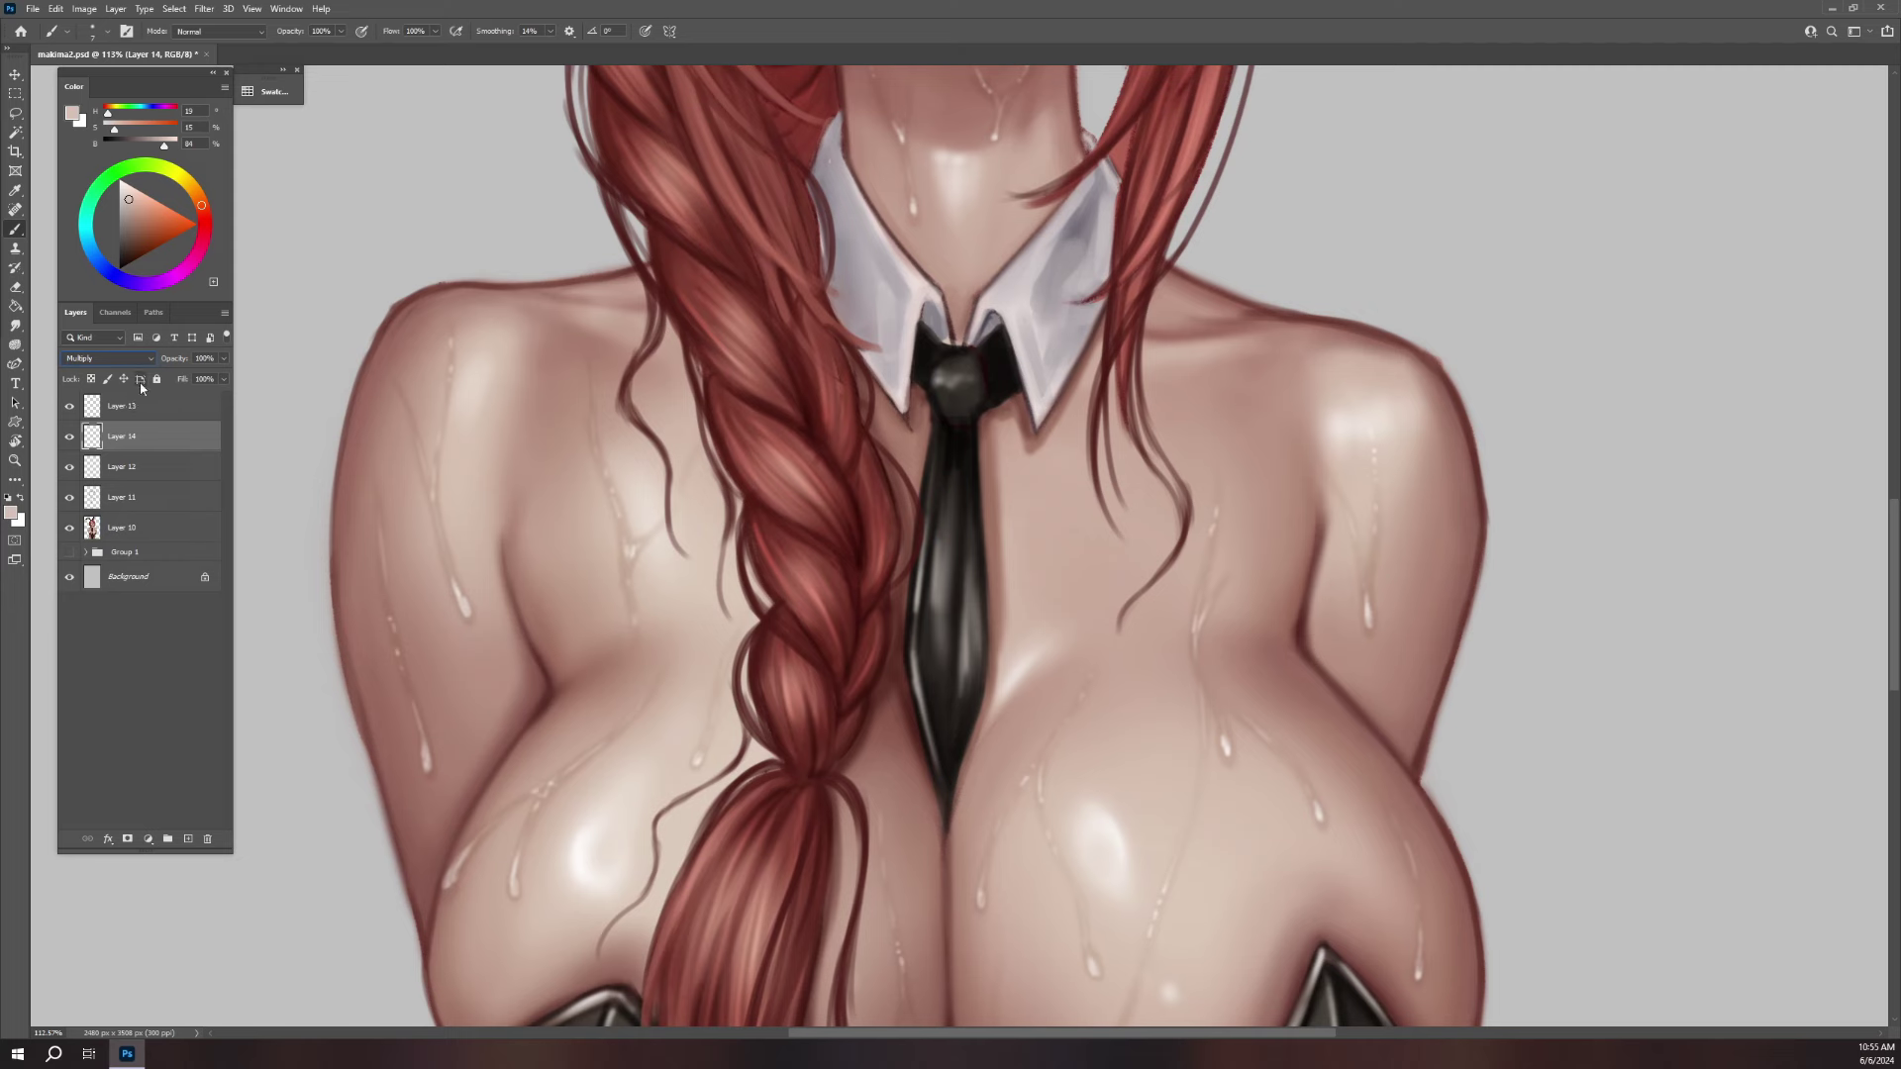
alt+click(569, 659)
- Darken the edges of the left shoulder sweat drips and water drop
scroll(639, 535, up, 5)
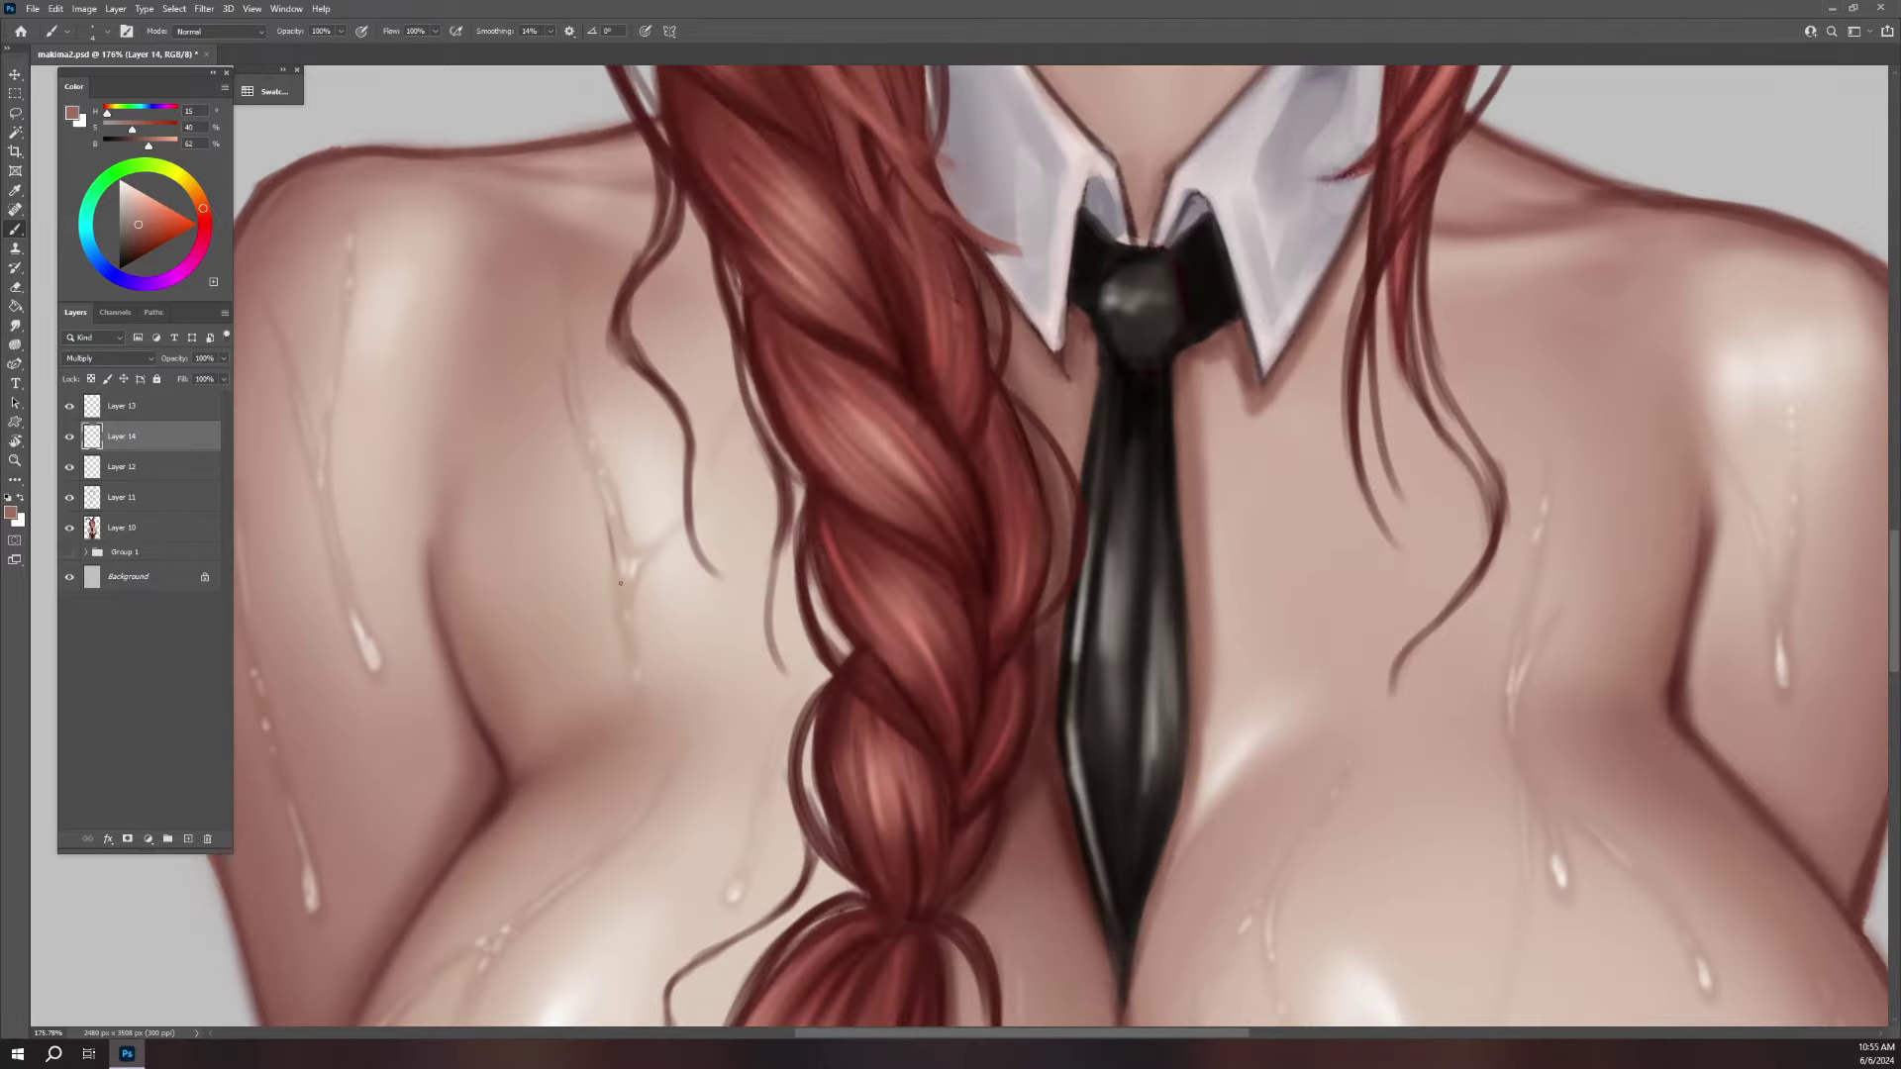
drag(650, 556, 637, 589)
drag(631, 704, 658, 571)
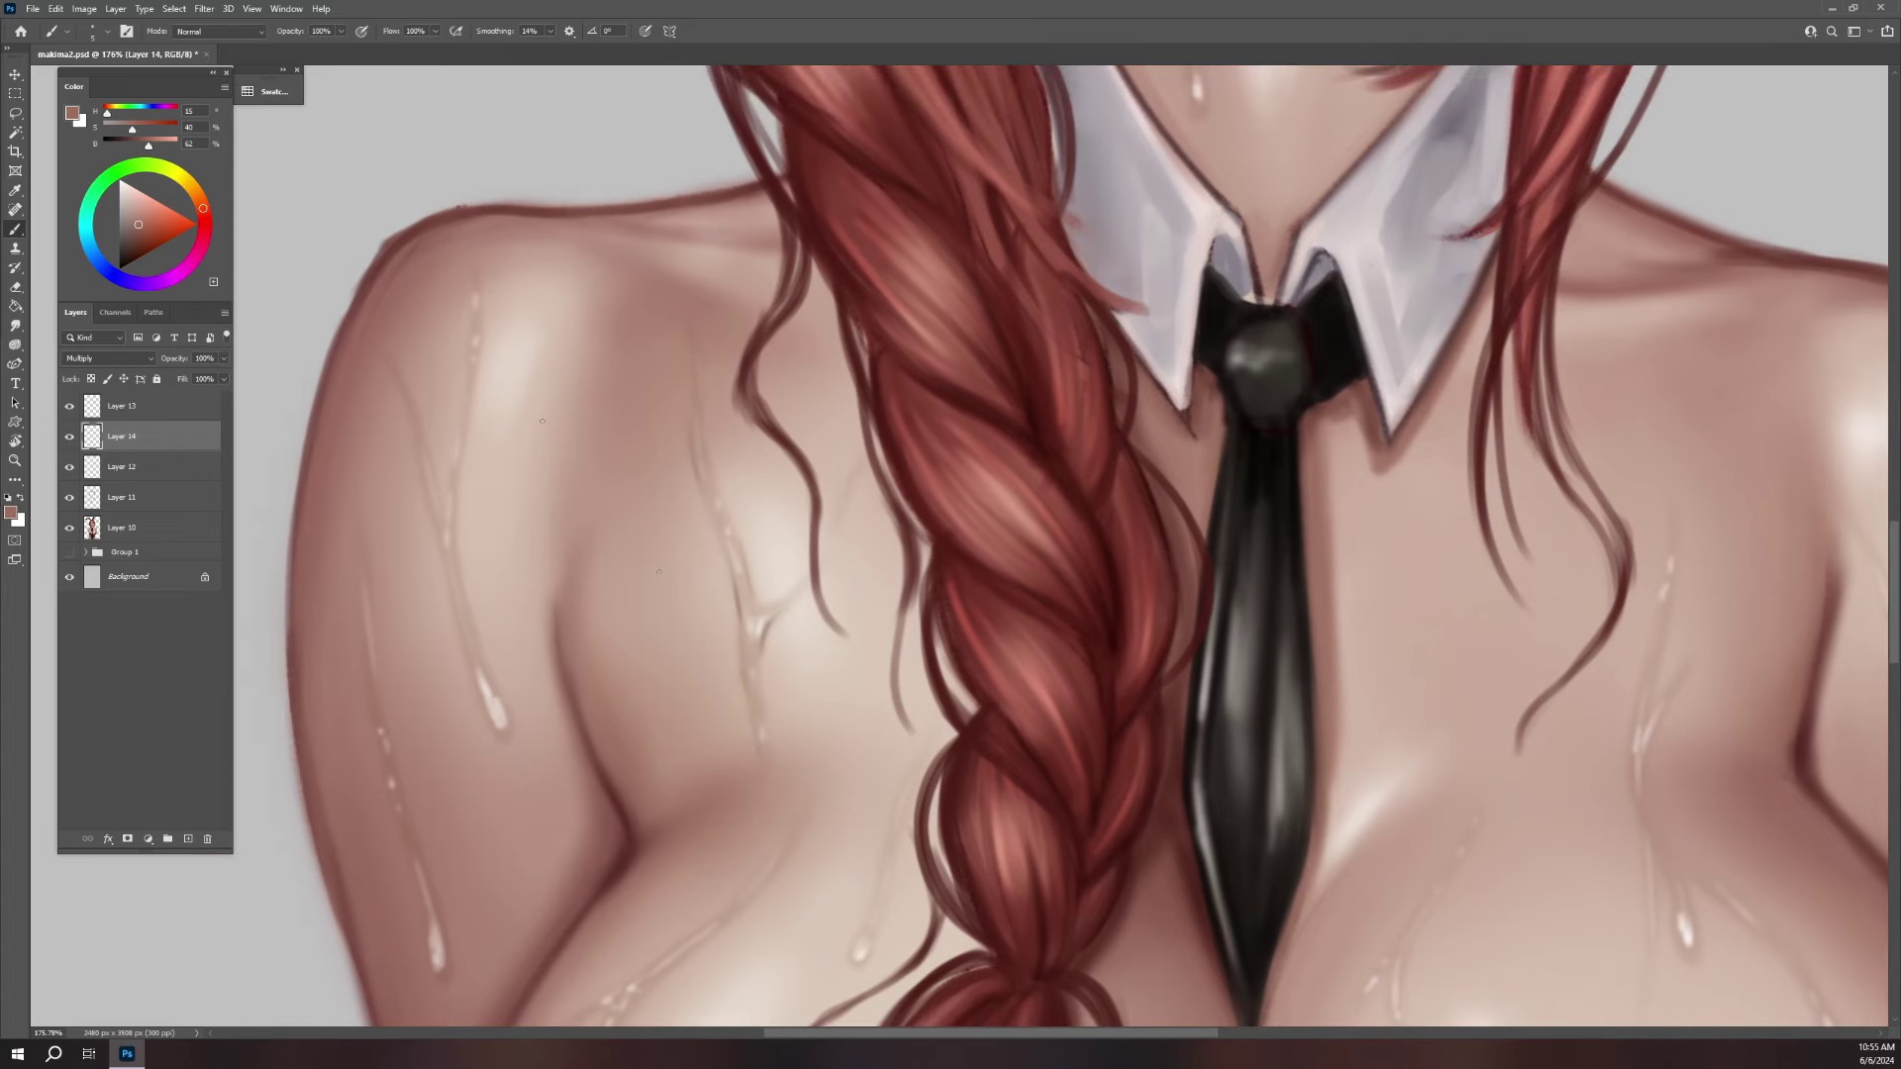
mouse_move(465, 469)
mouse_down()
mouse_move(466, 438)
mouse_move(458, 495)
mouse_up()
drag(449, 477, 447, 493)
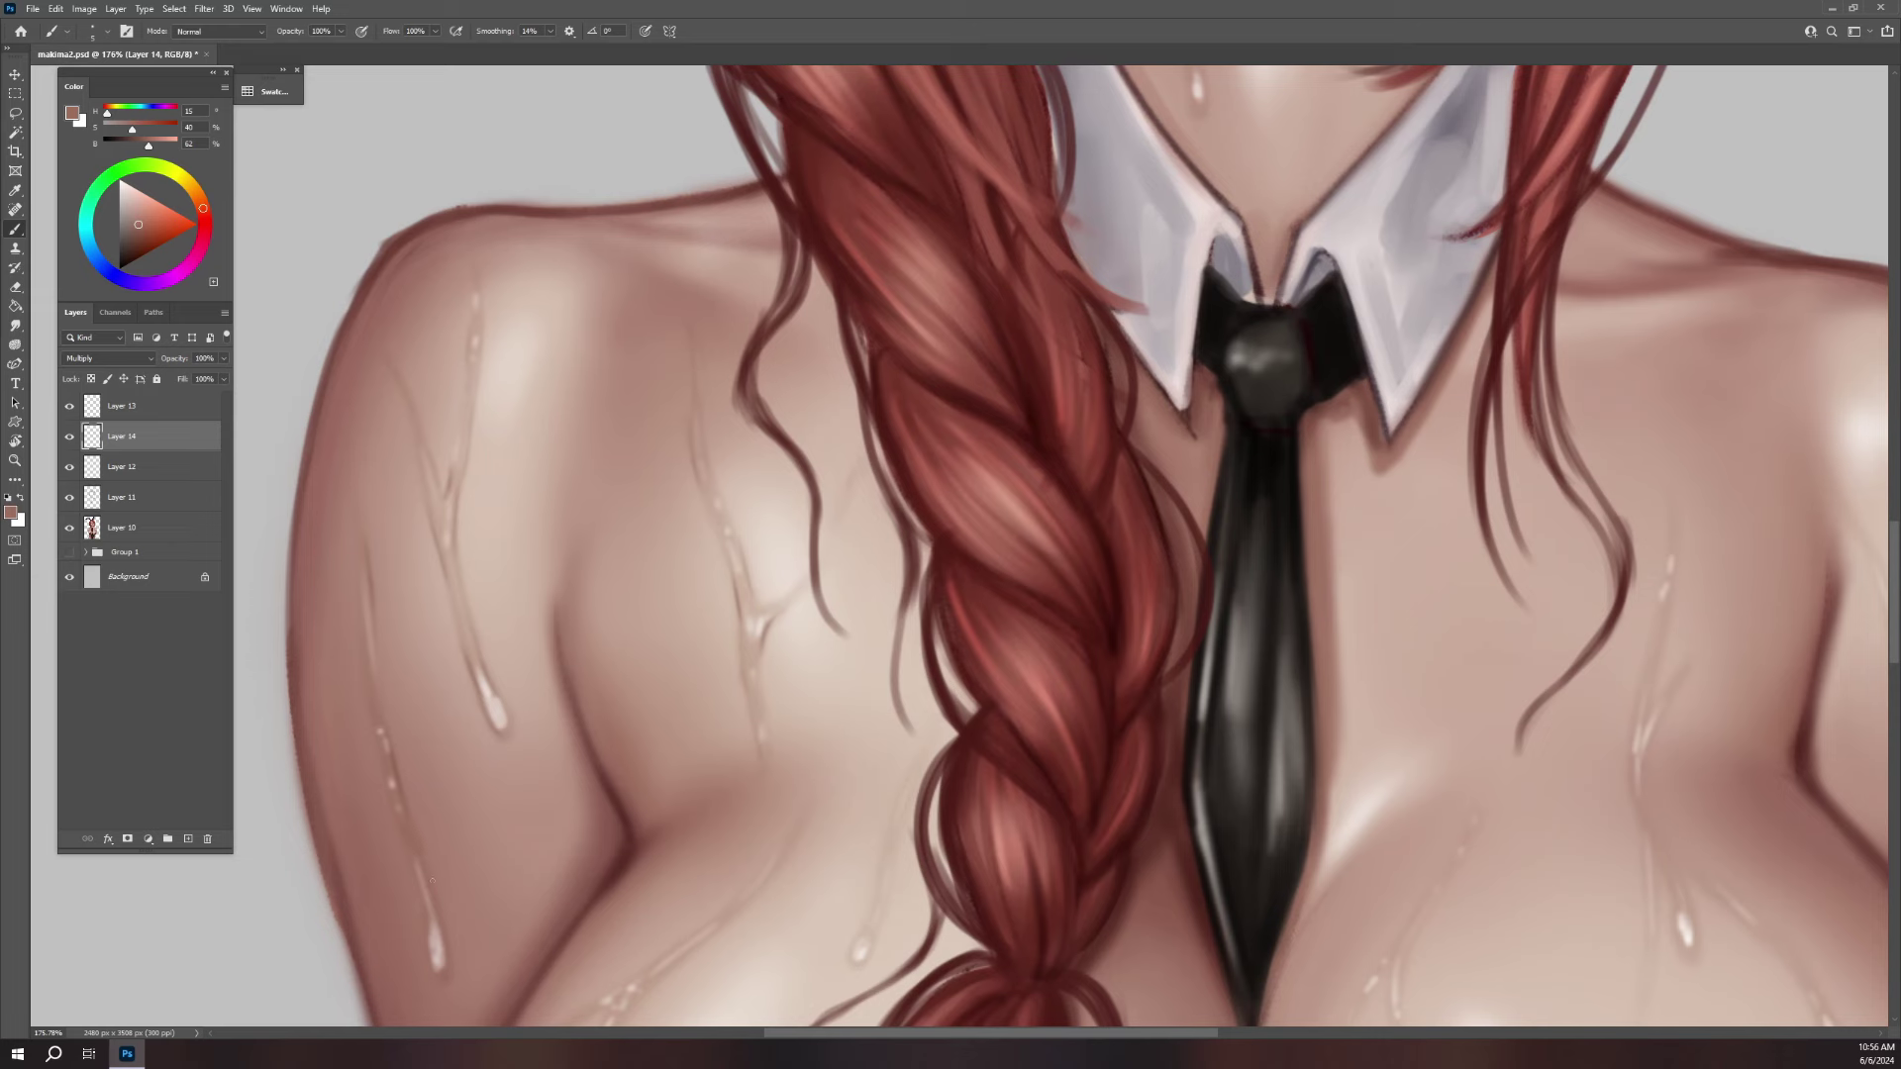
- Shade along the drip lines and edges on the chest
scroll(437, 888, down, 3)
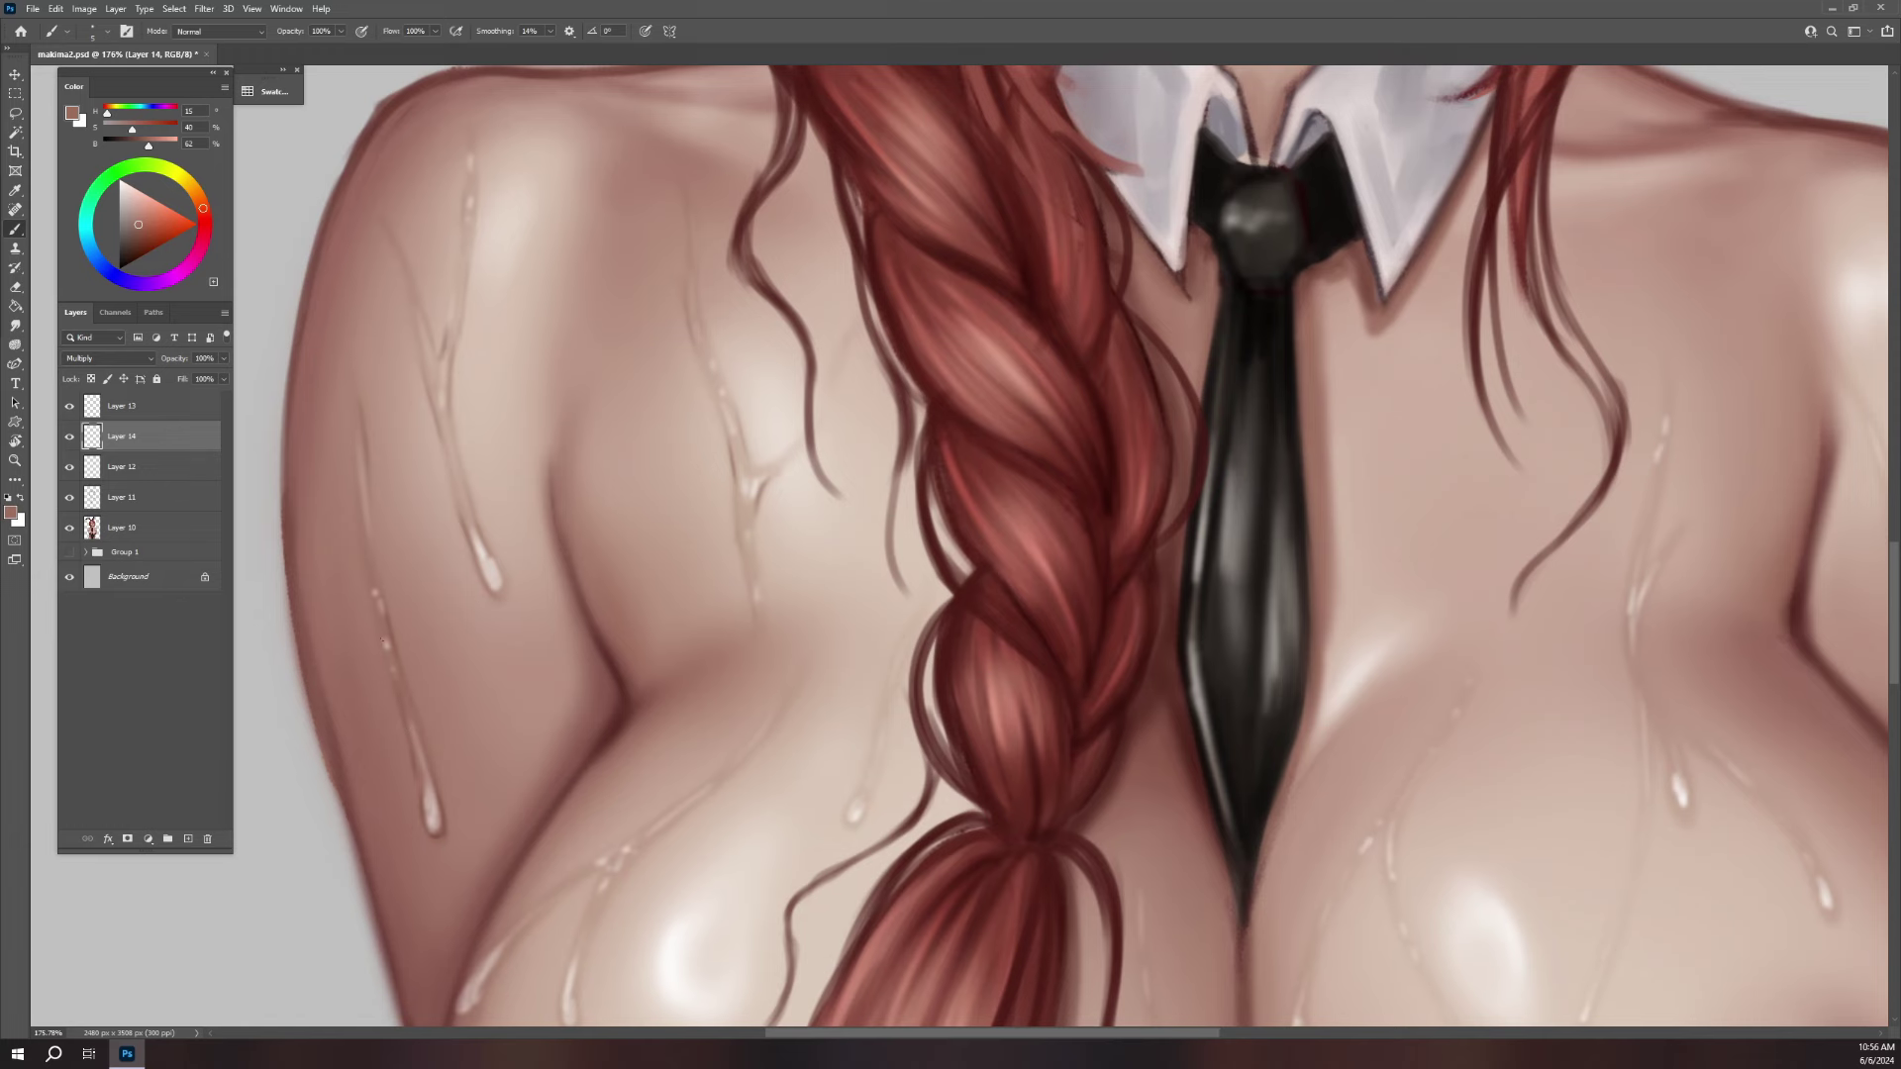
scroll(429, 762, down, 1)
scroll(899, 439, down, 2)
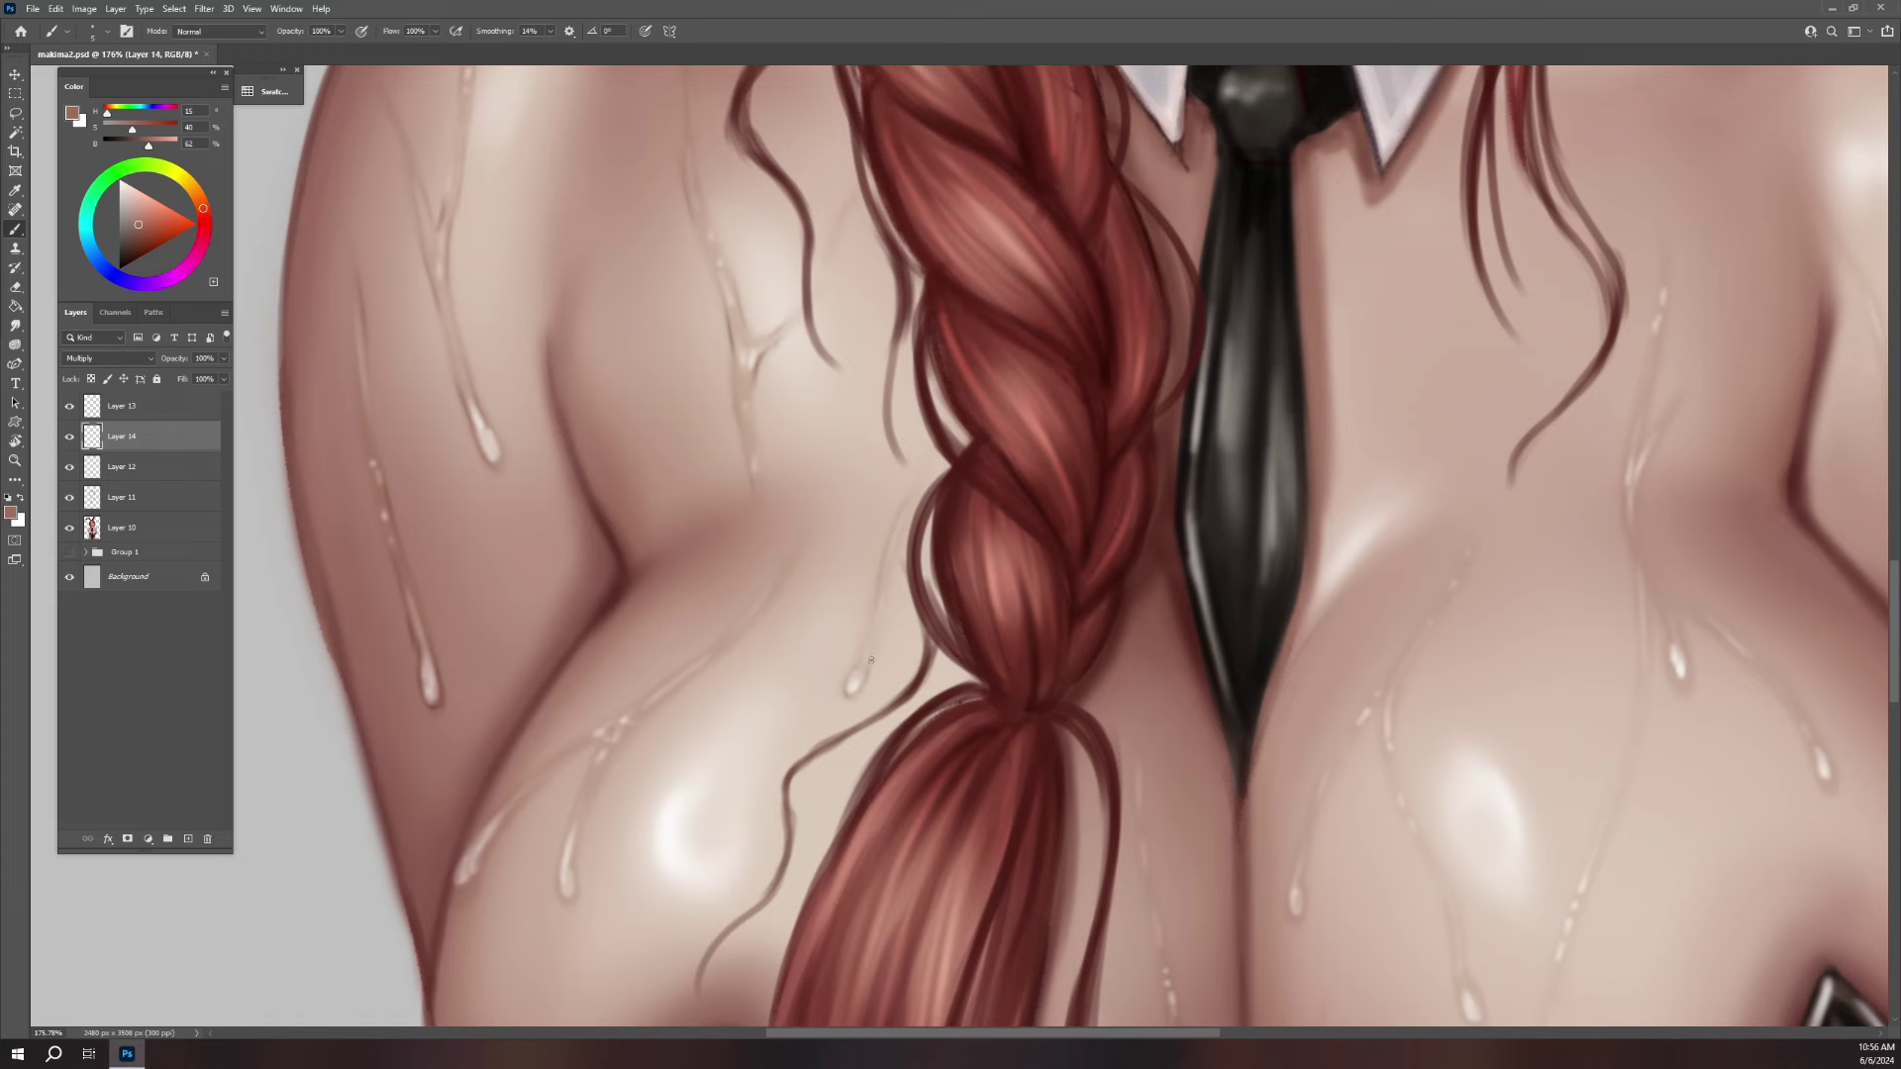
drag(877, 637, 854, 695)
scroll(896, 525, down, 3)
scroll(896, 525, left, 3)
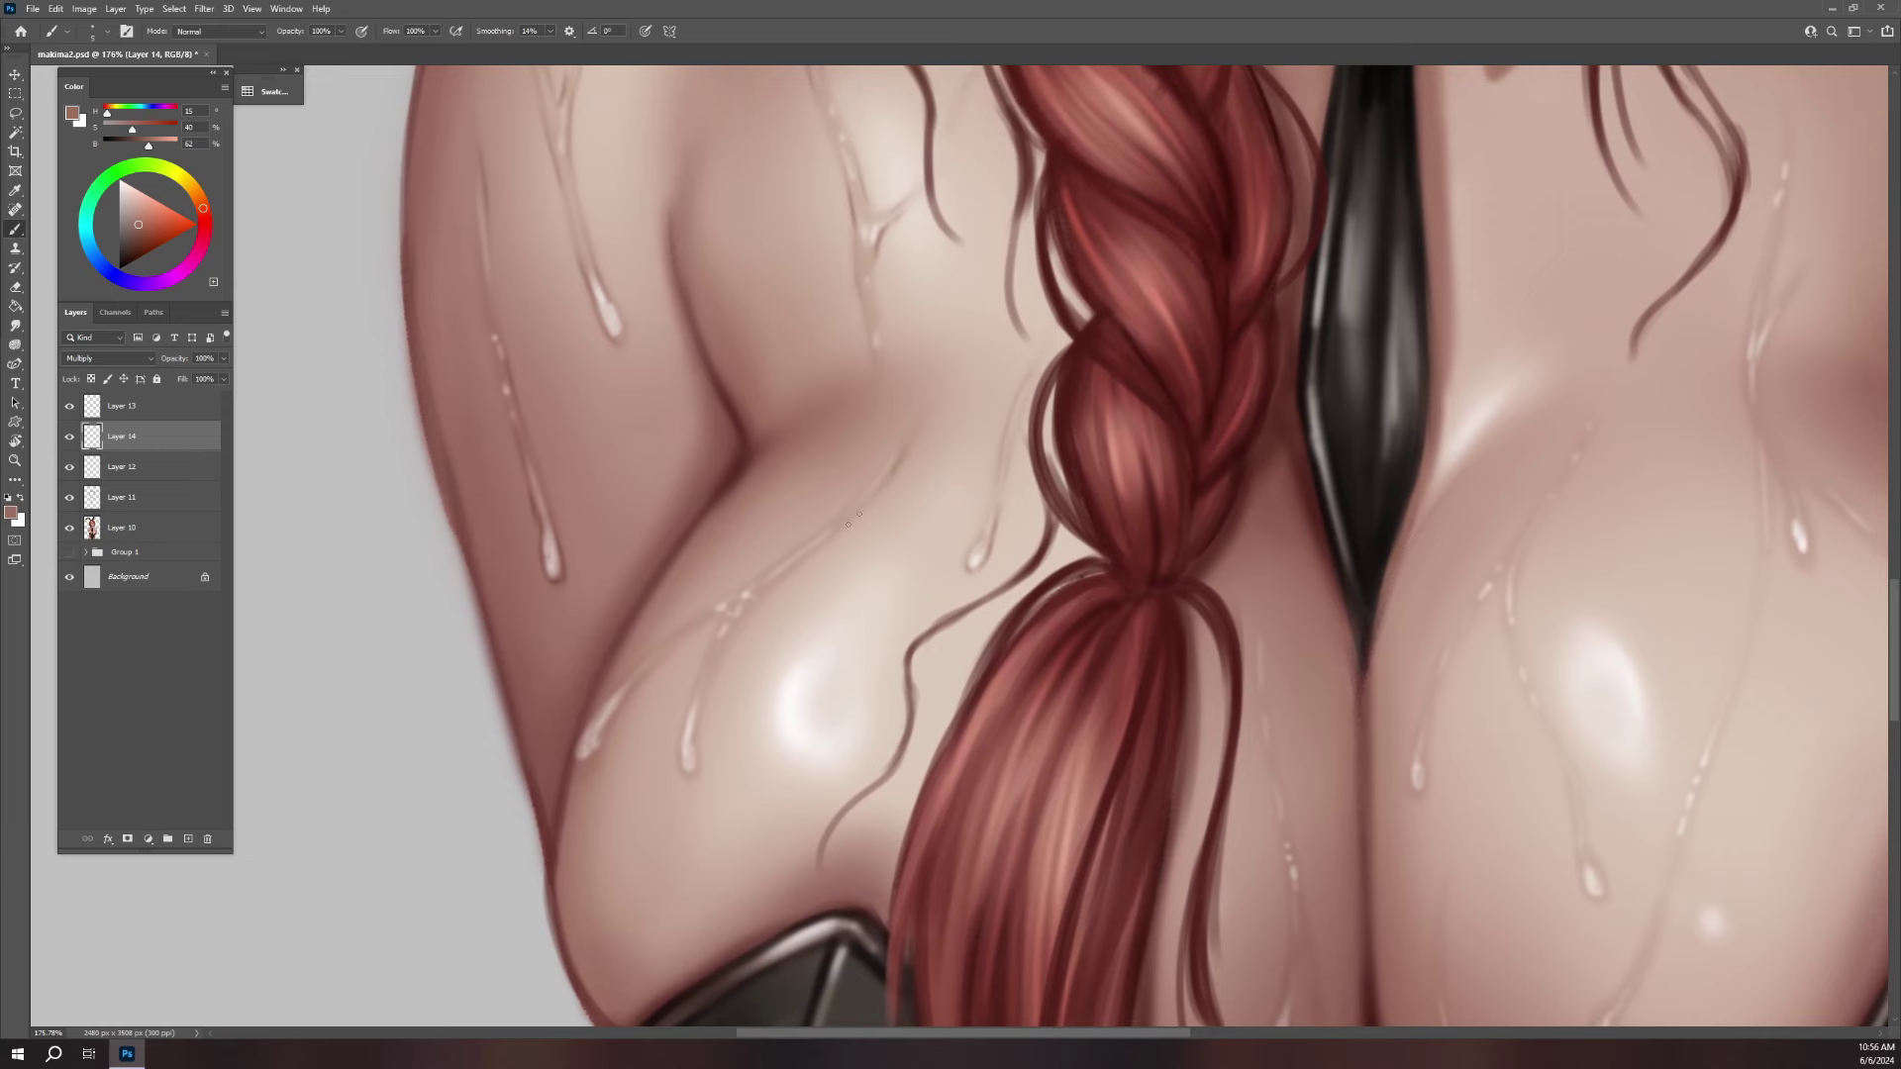
drag(765, 588, 719, 656)
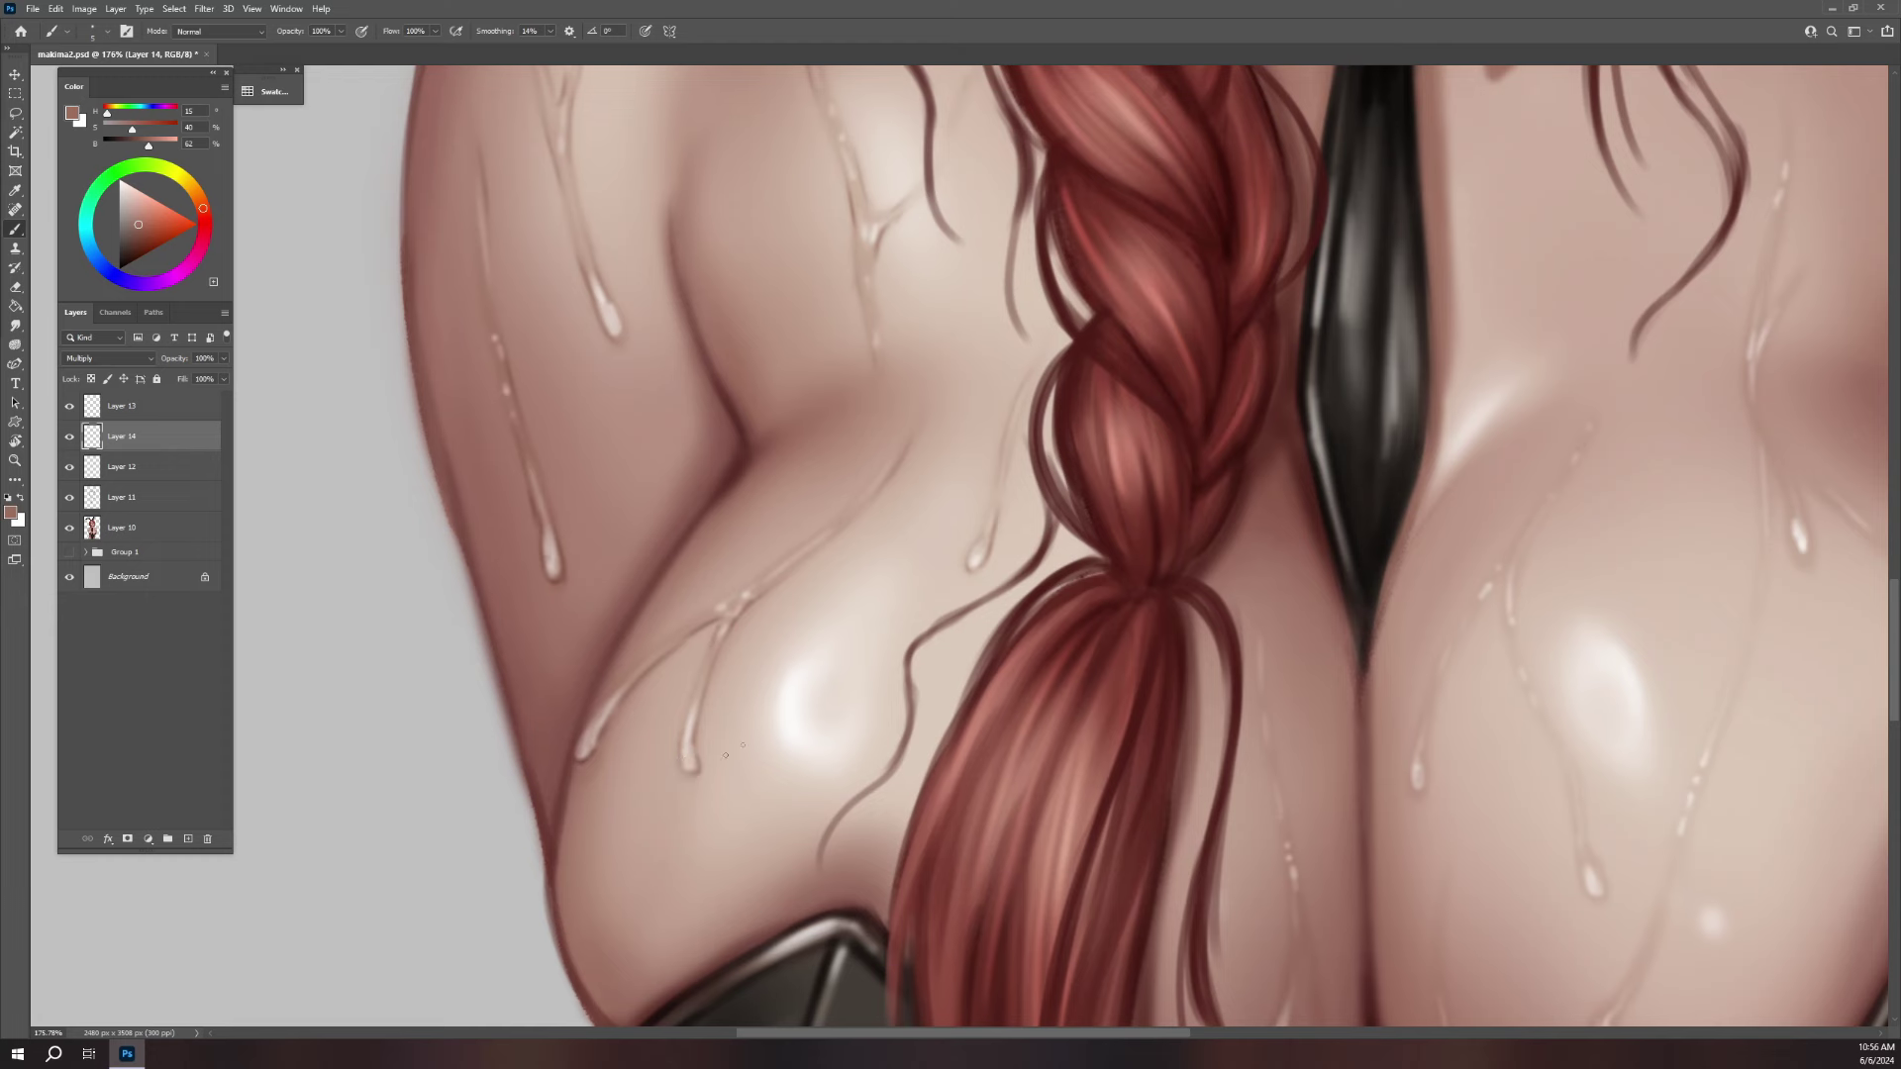
key(e)
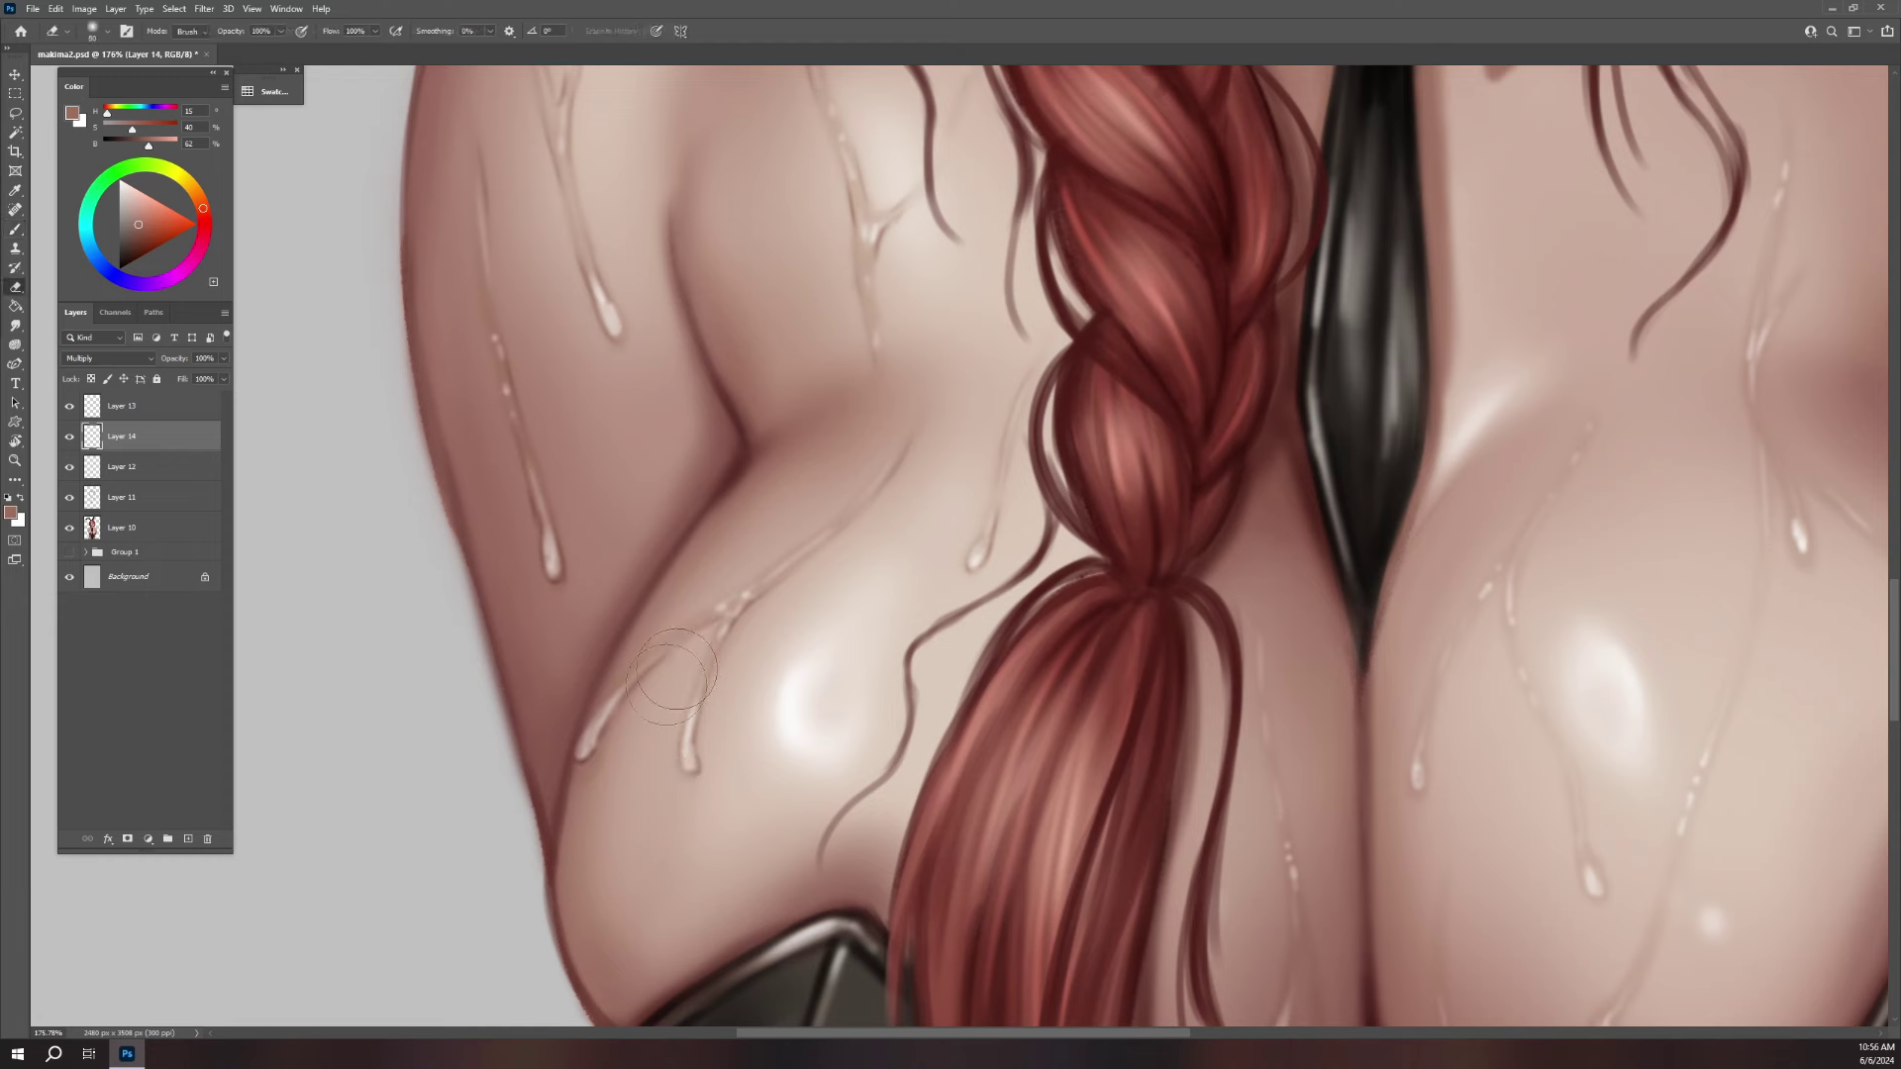
key(b)
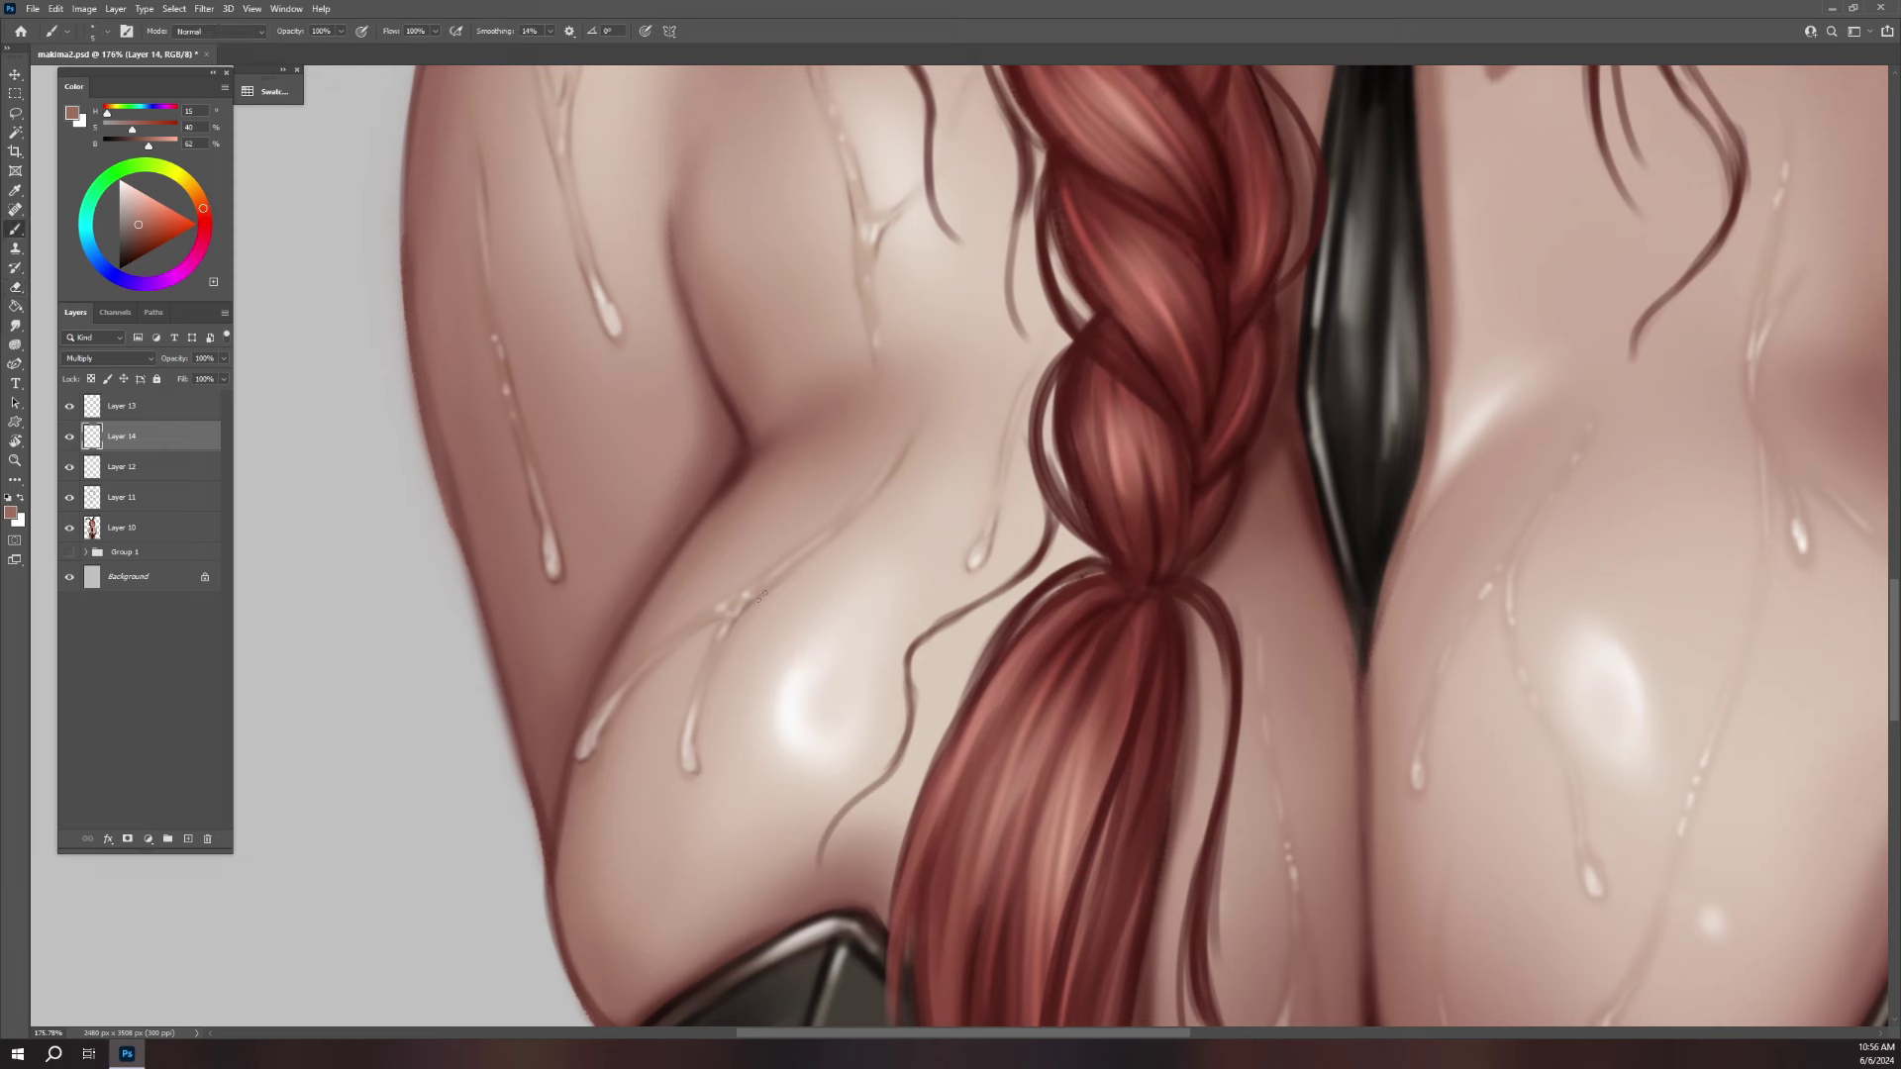
drag(735, 628, 722, 651)
drag(1305, 691, 976, 629)
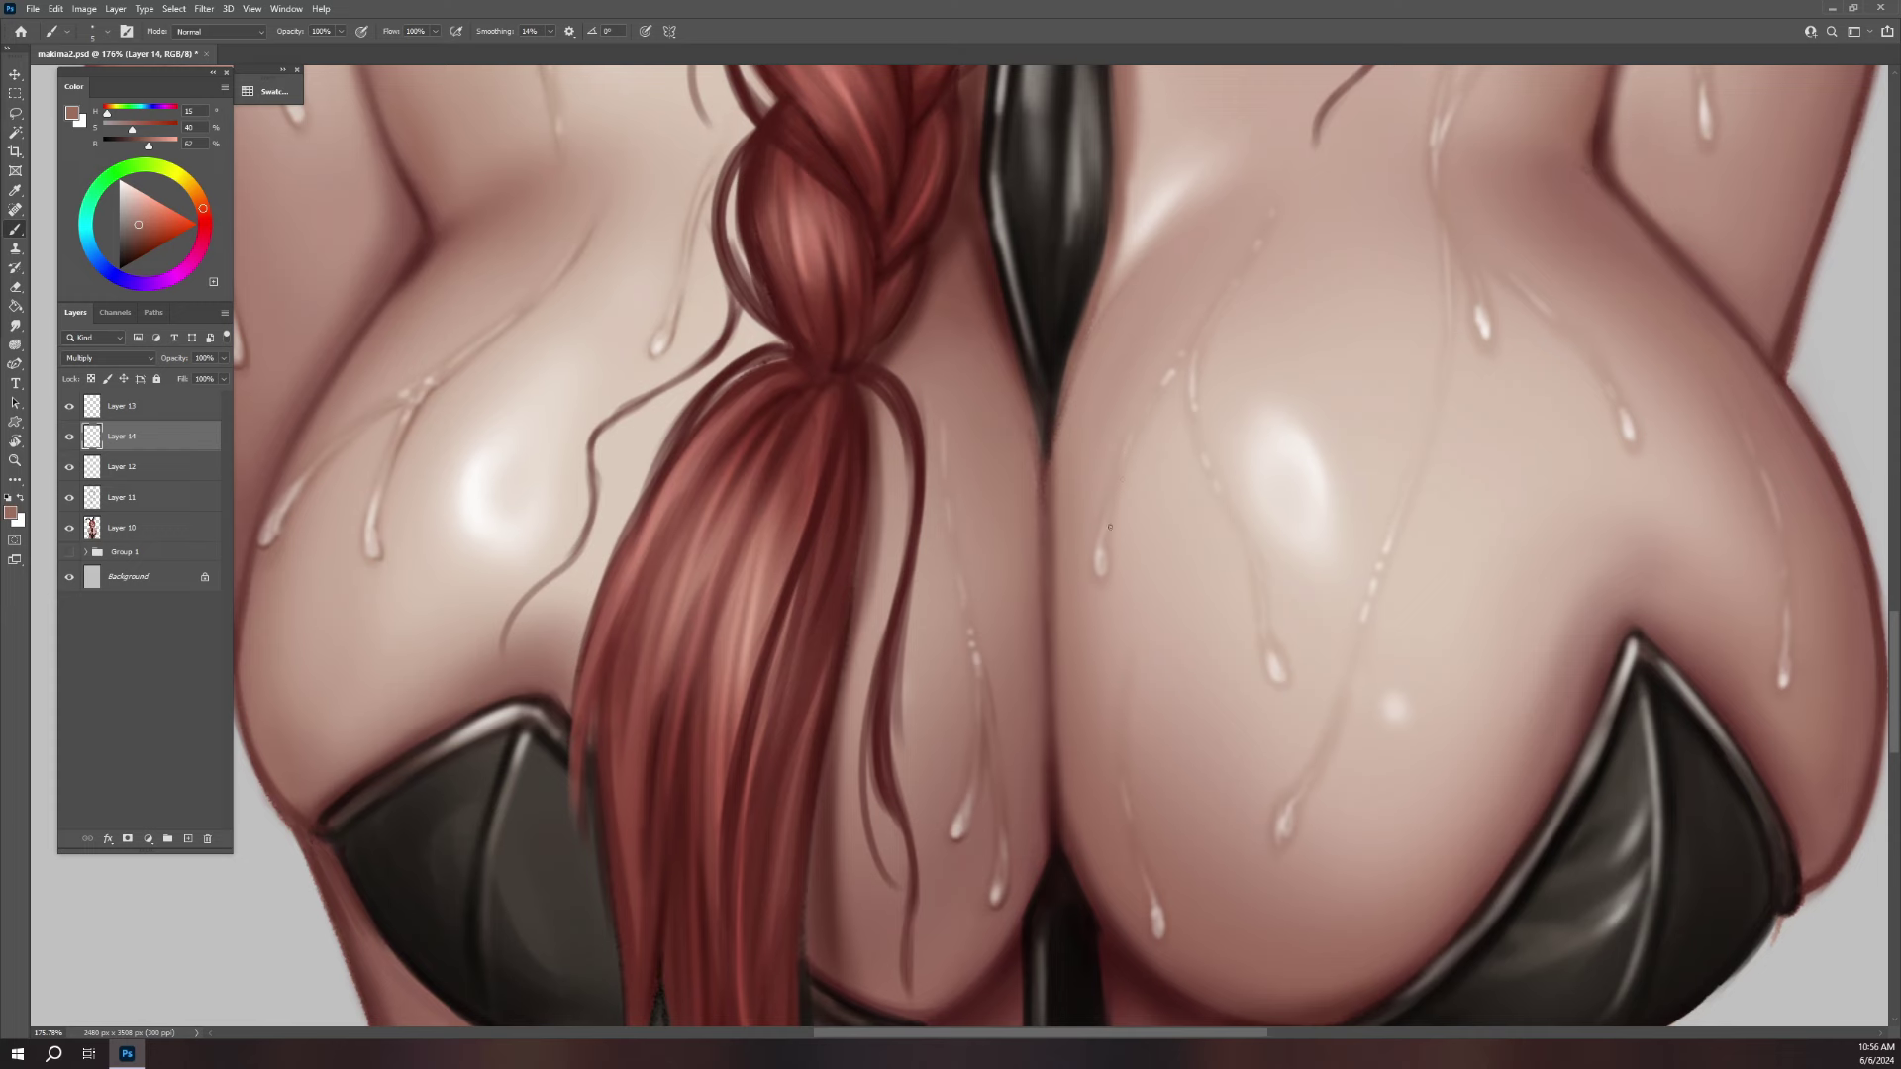
- Darken drip lines on the right breast and shade a drip's left edge
drag(1097, 541, 1097, 554)
drag(1184, 405, 1188, 441)
drag(1312, 663, 1212, 494)
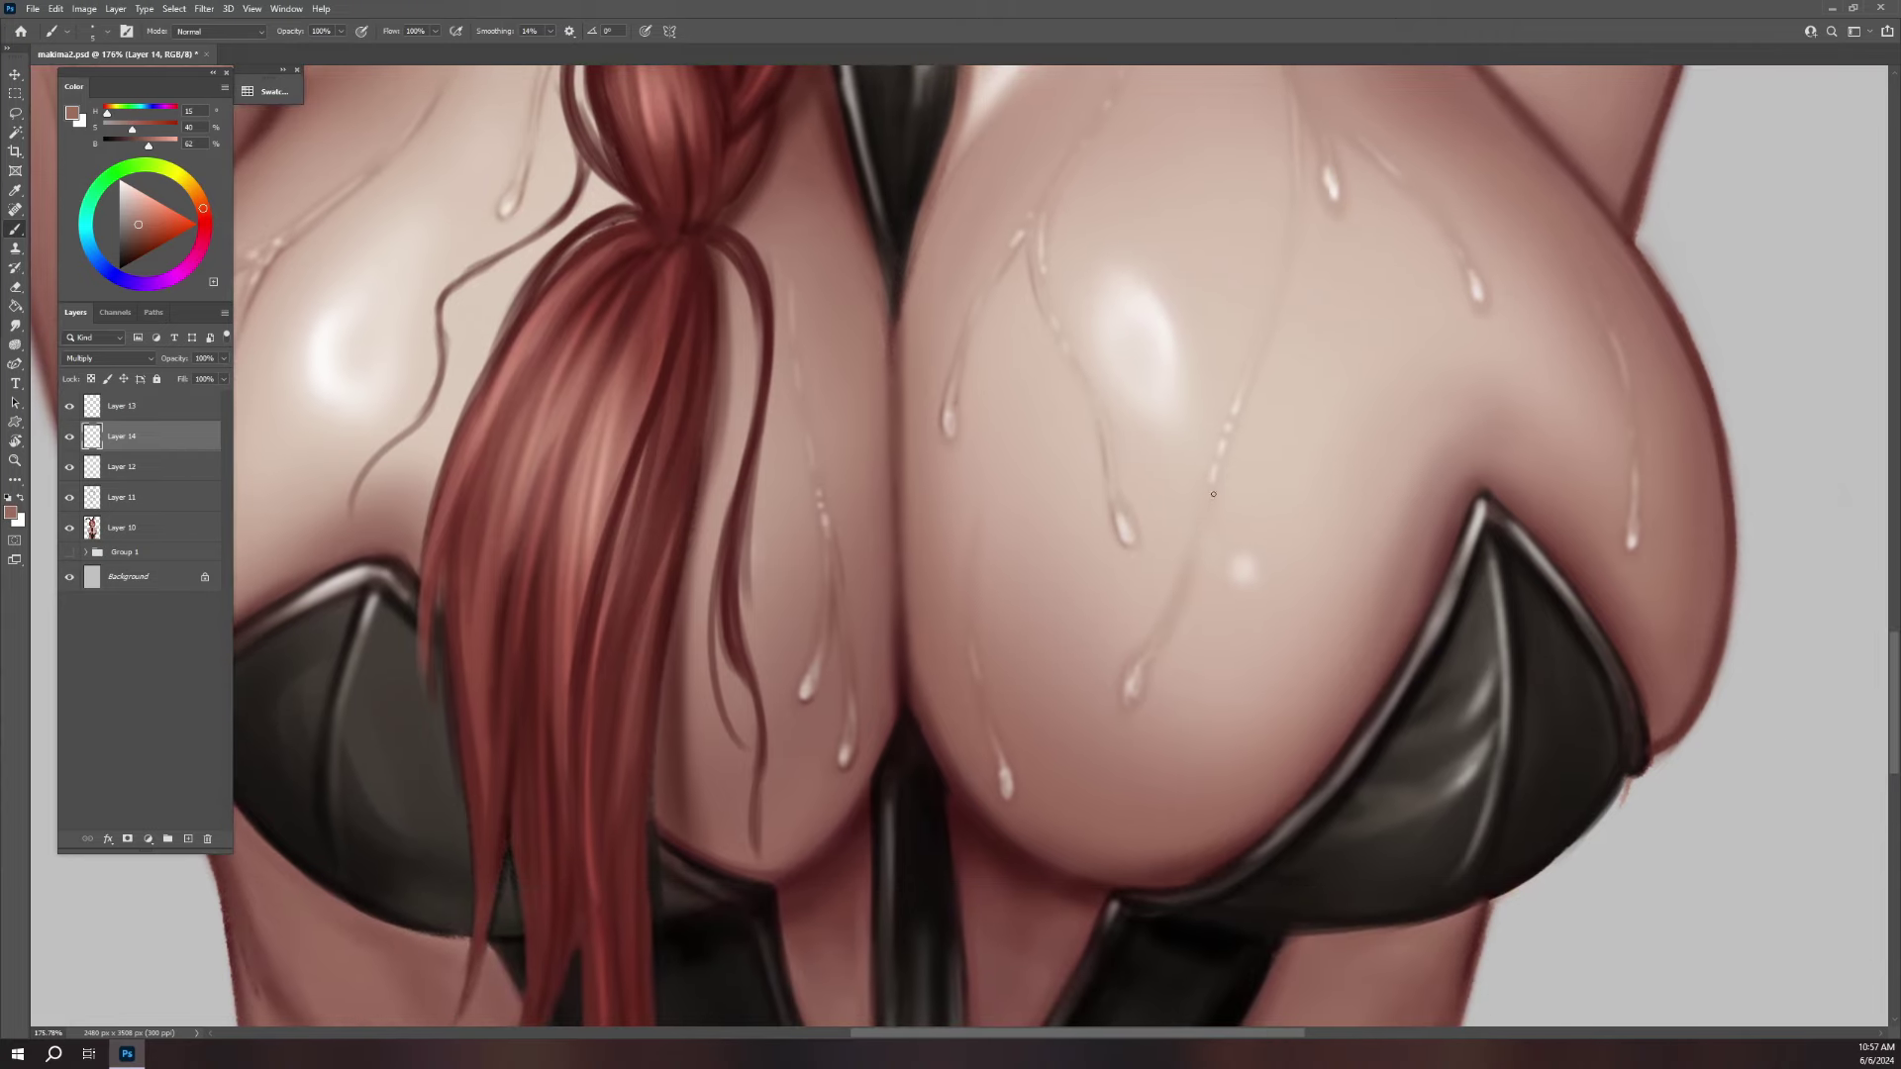
mouse_move(1150, 663)
mouse_down()
mouse_move(1140, 694)
mouse_move(1133, 680)
mouse_up()
- Darken the right edge of a shoulder droplet, then check the lips and chin
drag(1436, 586, 1223, 883)
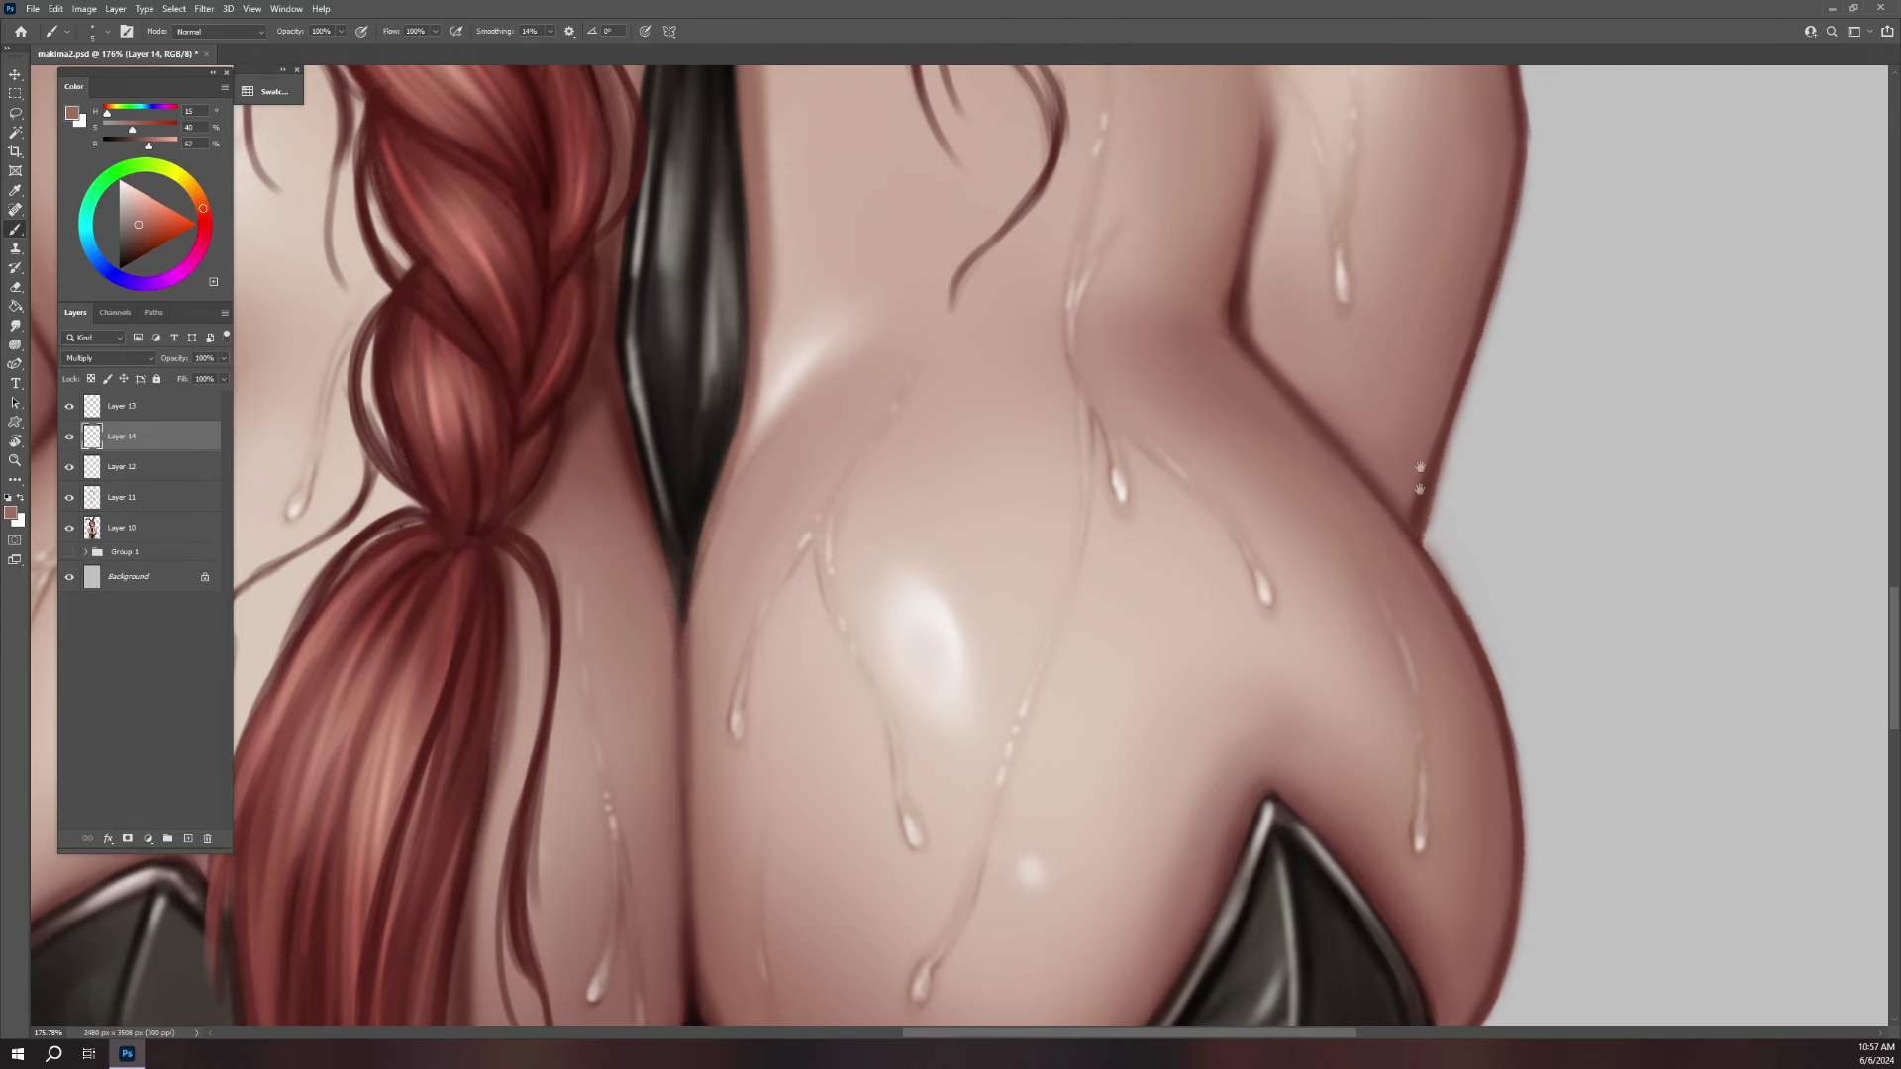
scroll(1424, 808, up, 3)
scroll(1278, 486, up, 2)
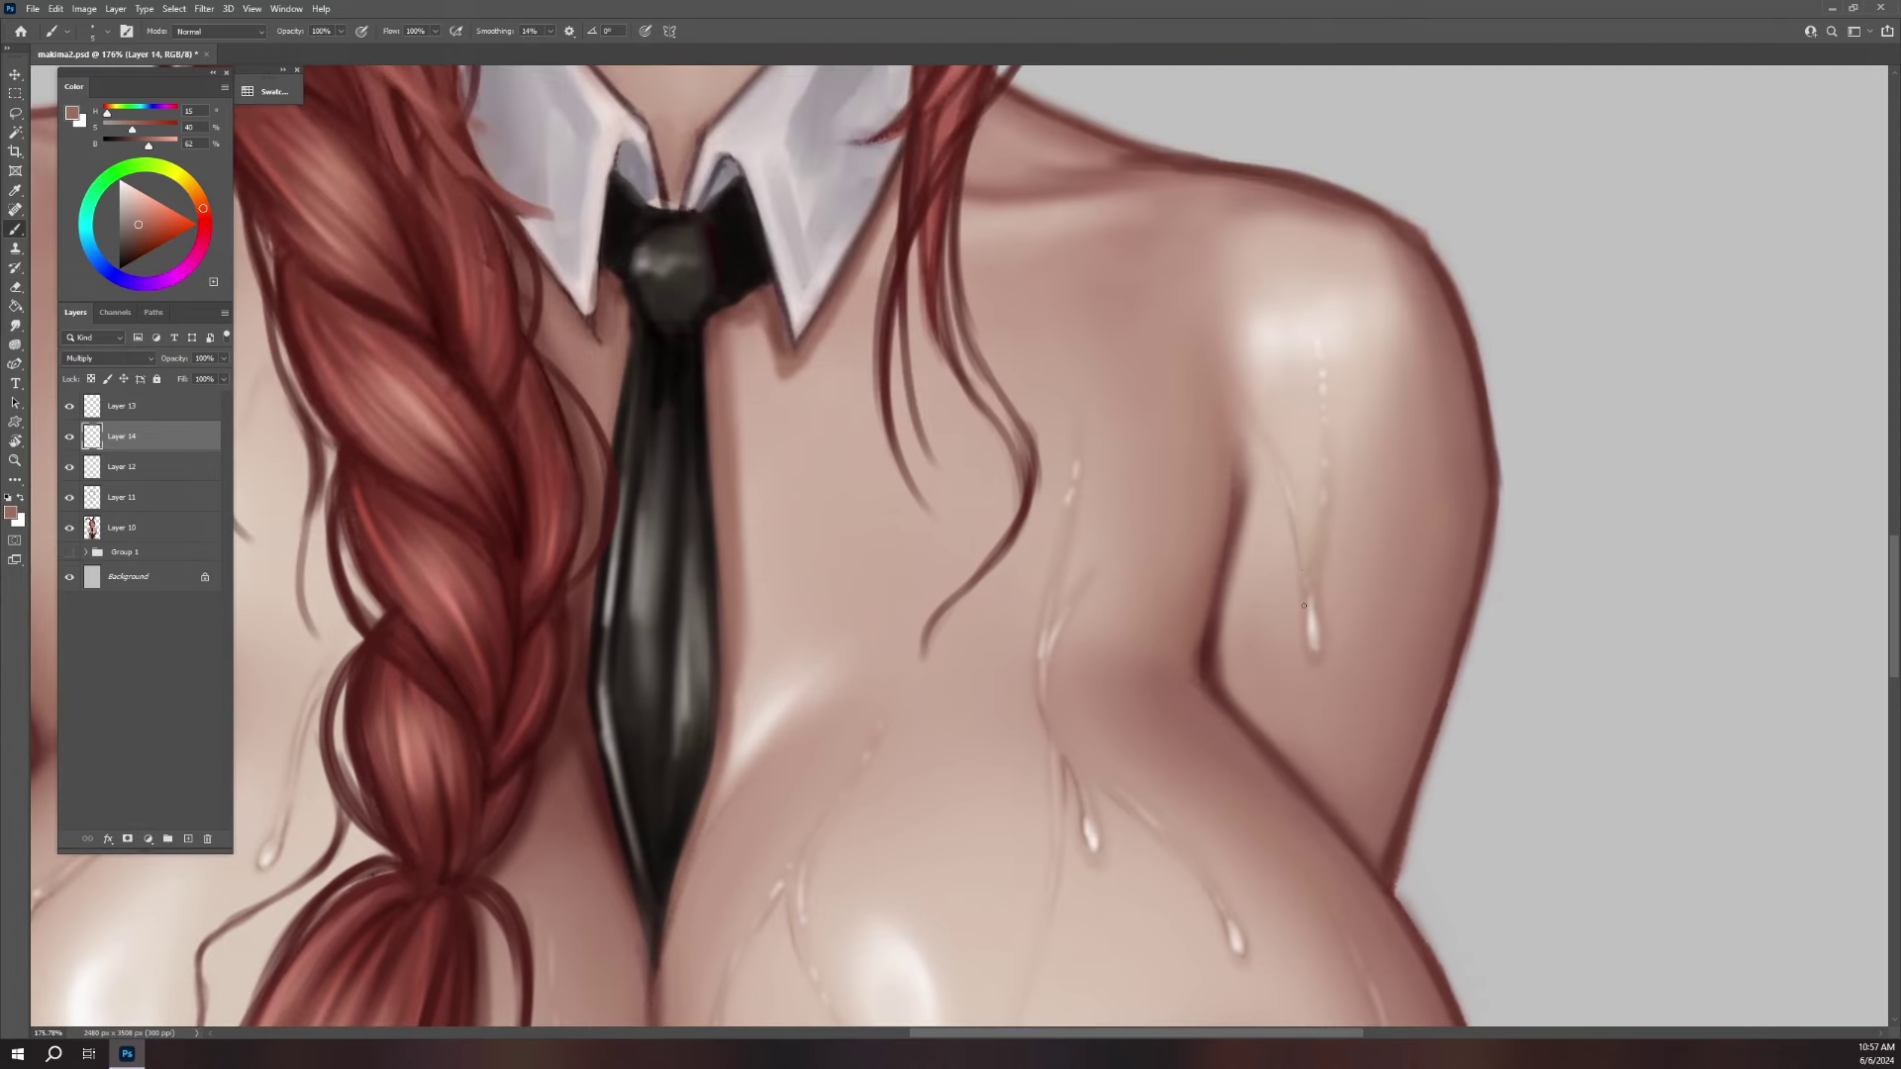
drag(1317, 601, 1318, 645)
scroll(1188, 643, up, 3)
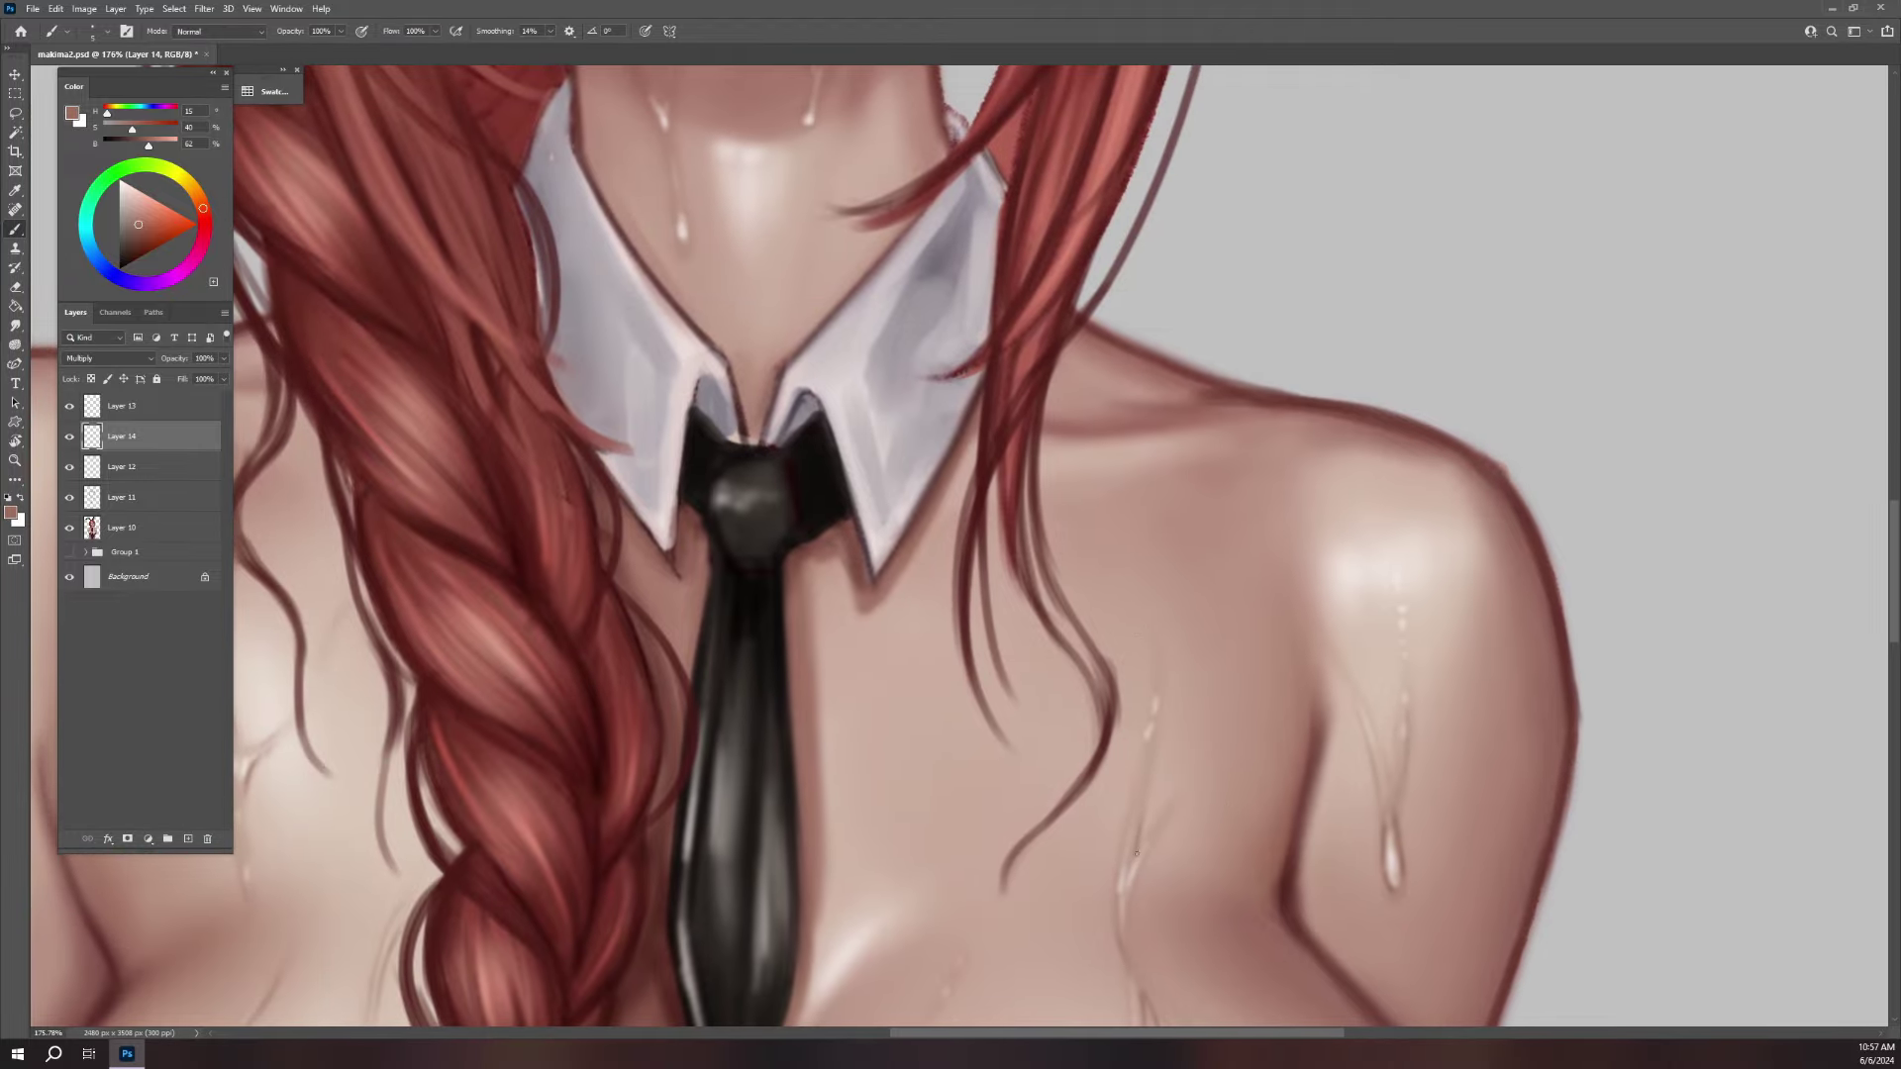
drag(1102, 600, 1111, 776)
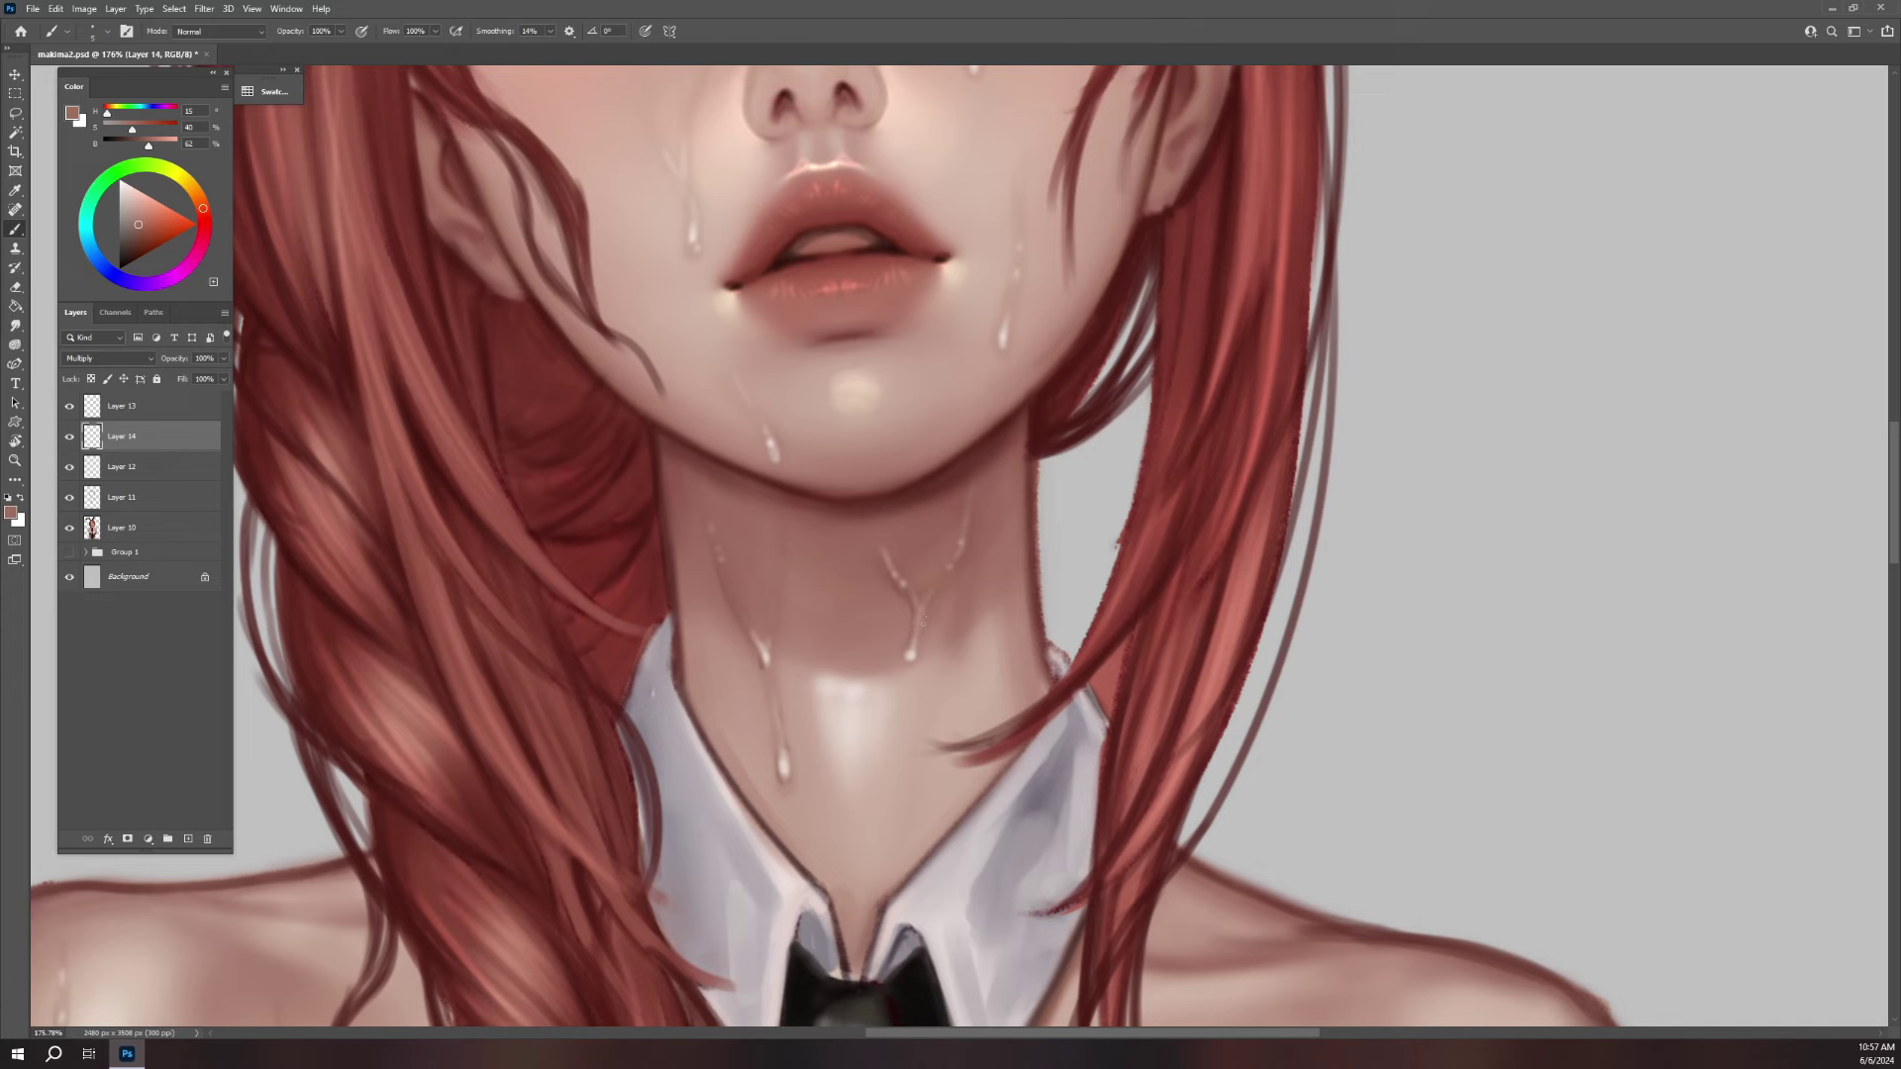
scroll(940, 624, up, 5)
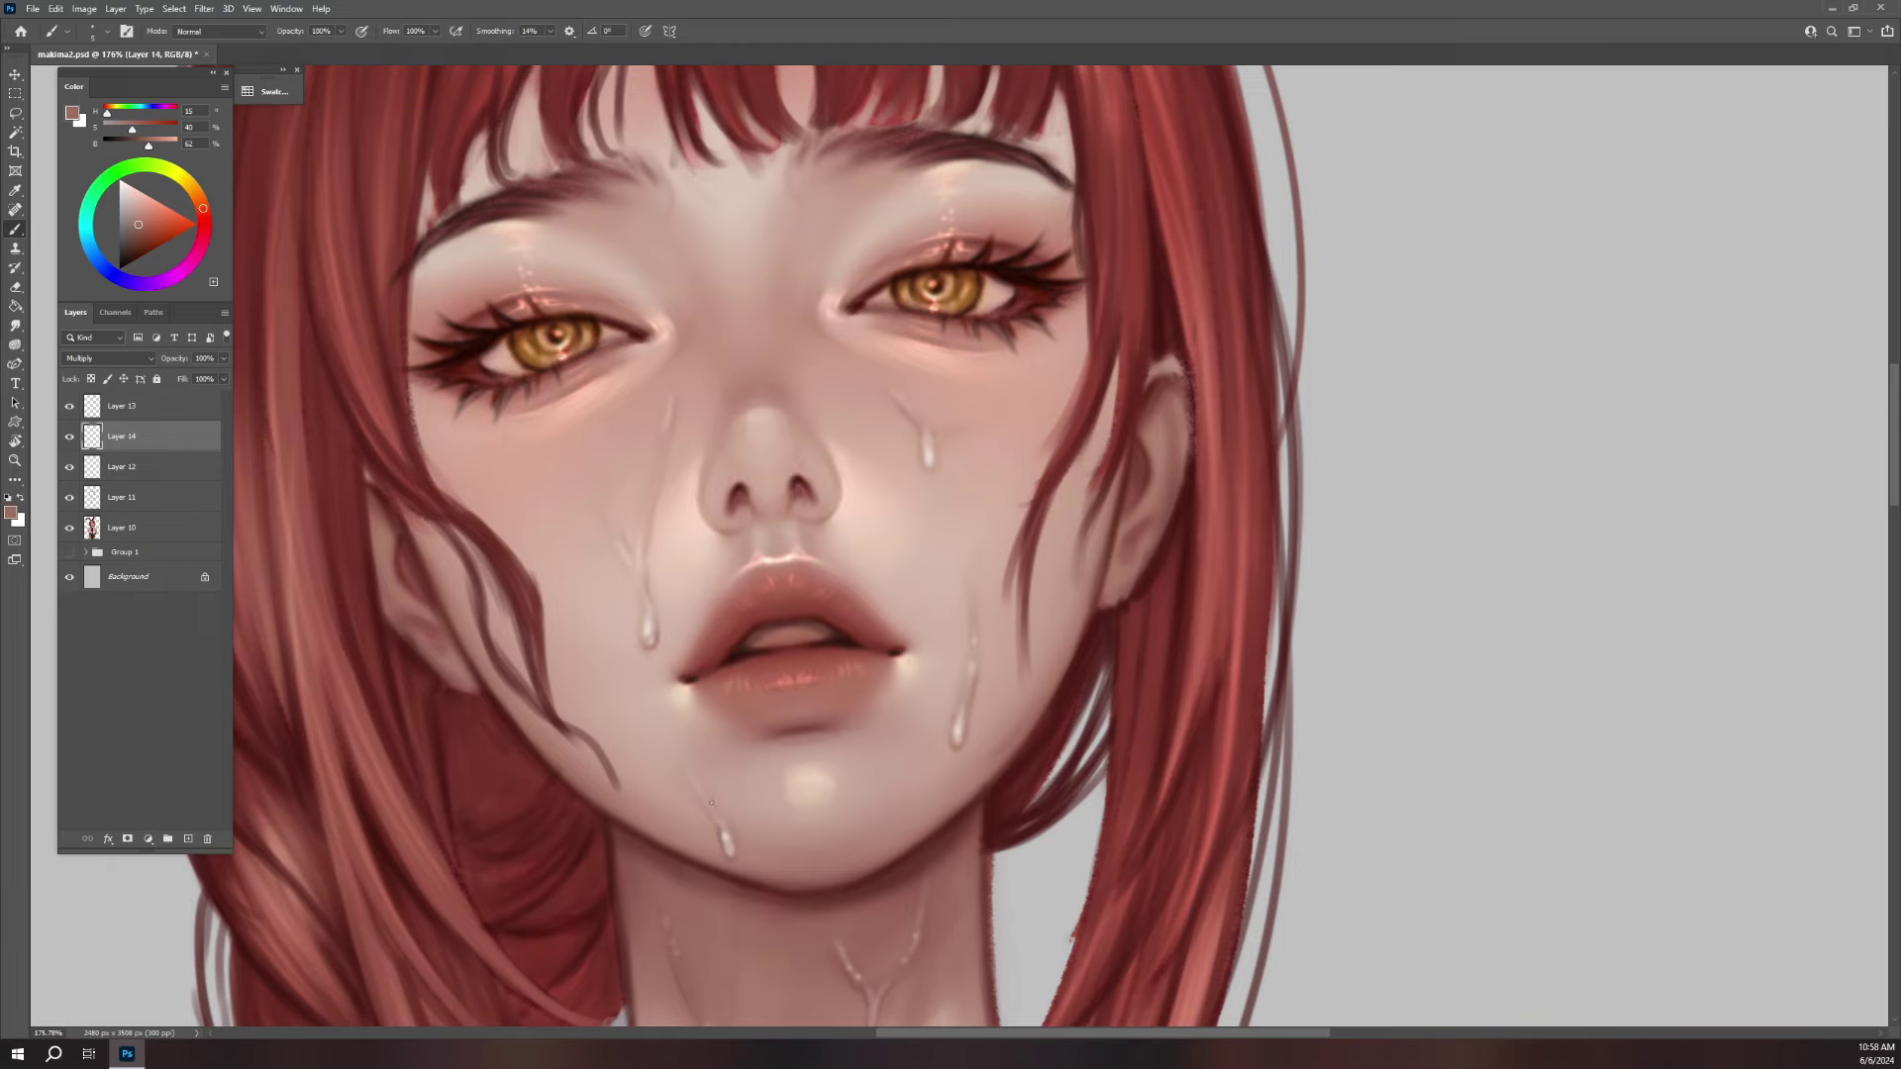
scroll(1209, 827, down, 5)
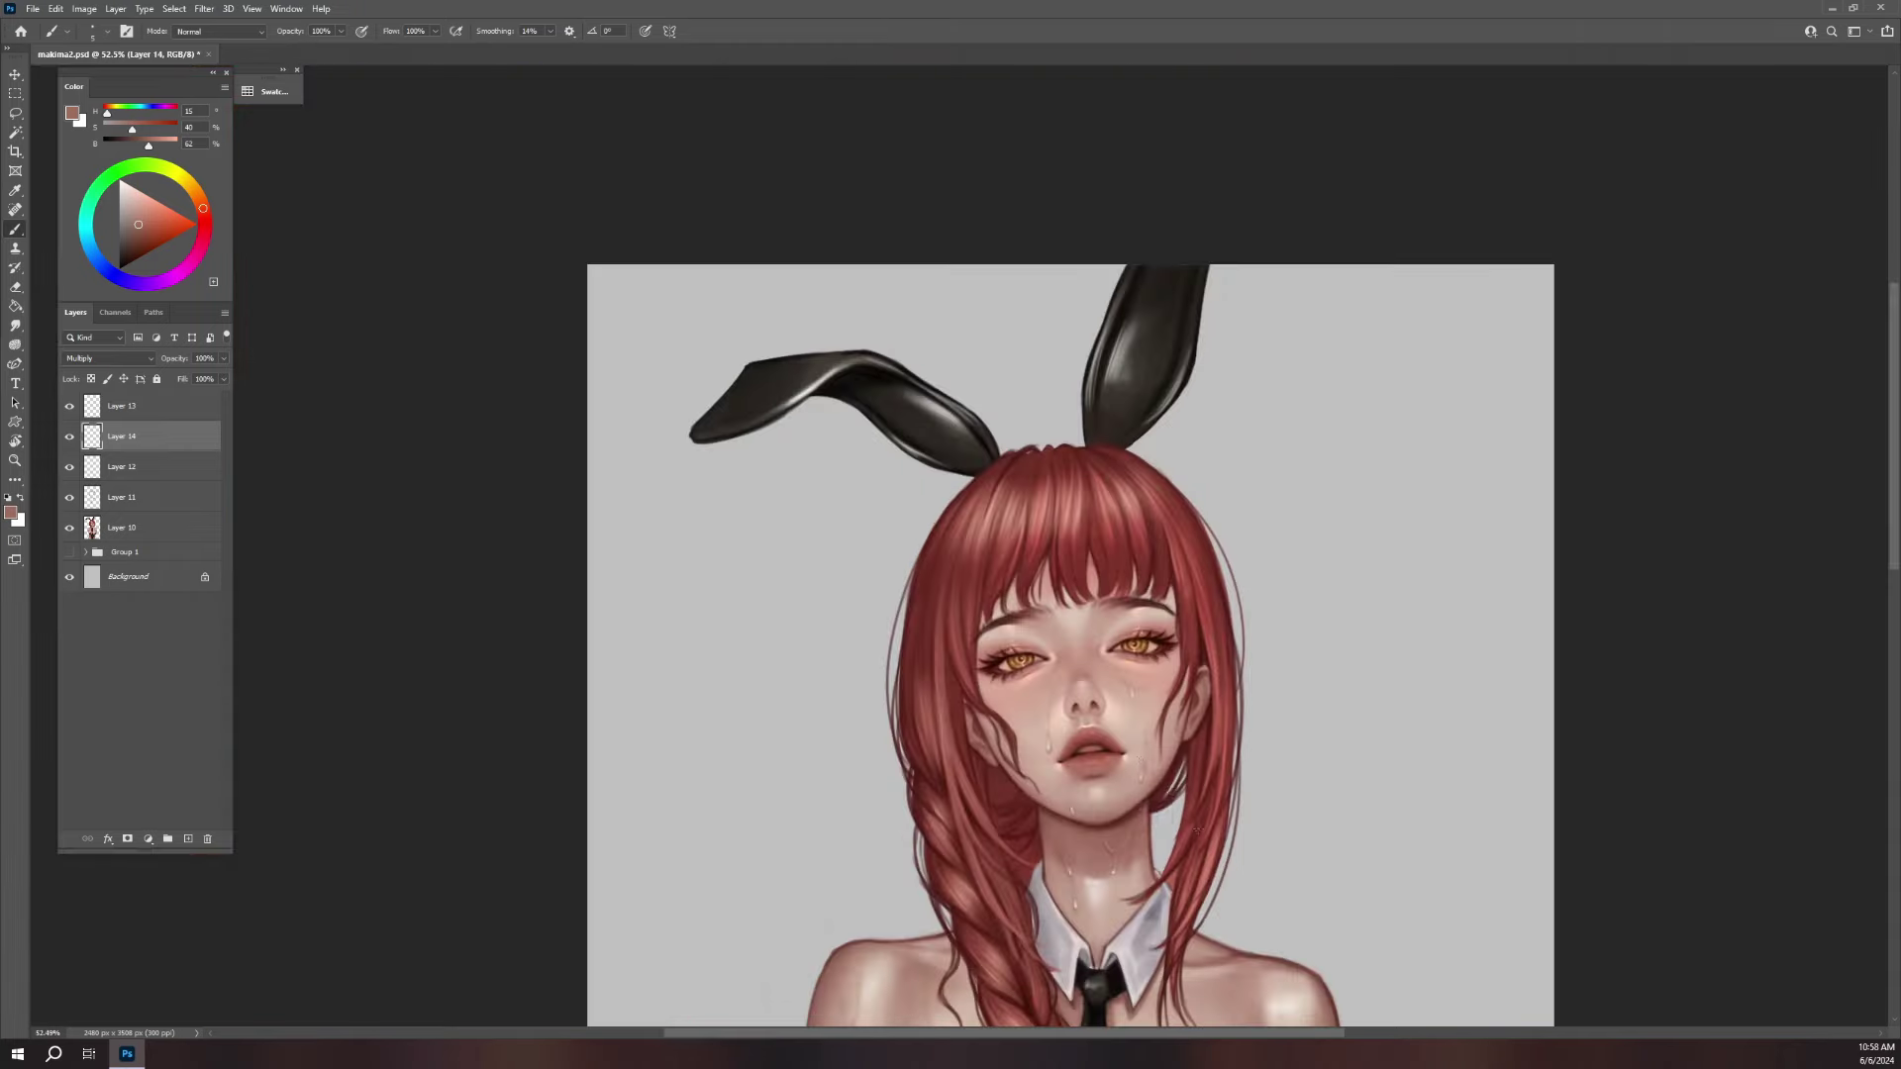
drag(1208, 990, 1186, 715)
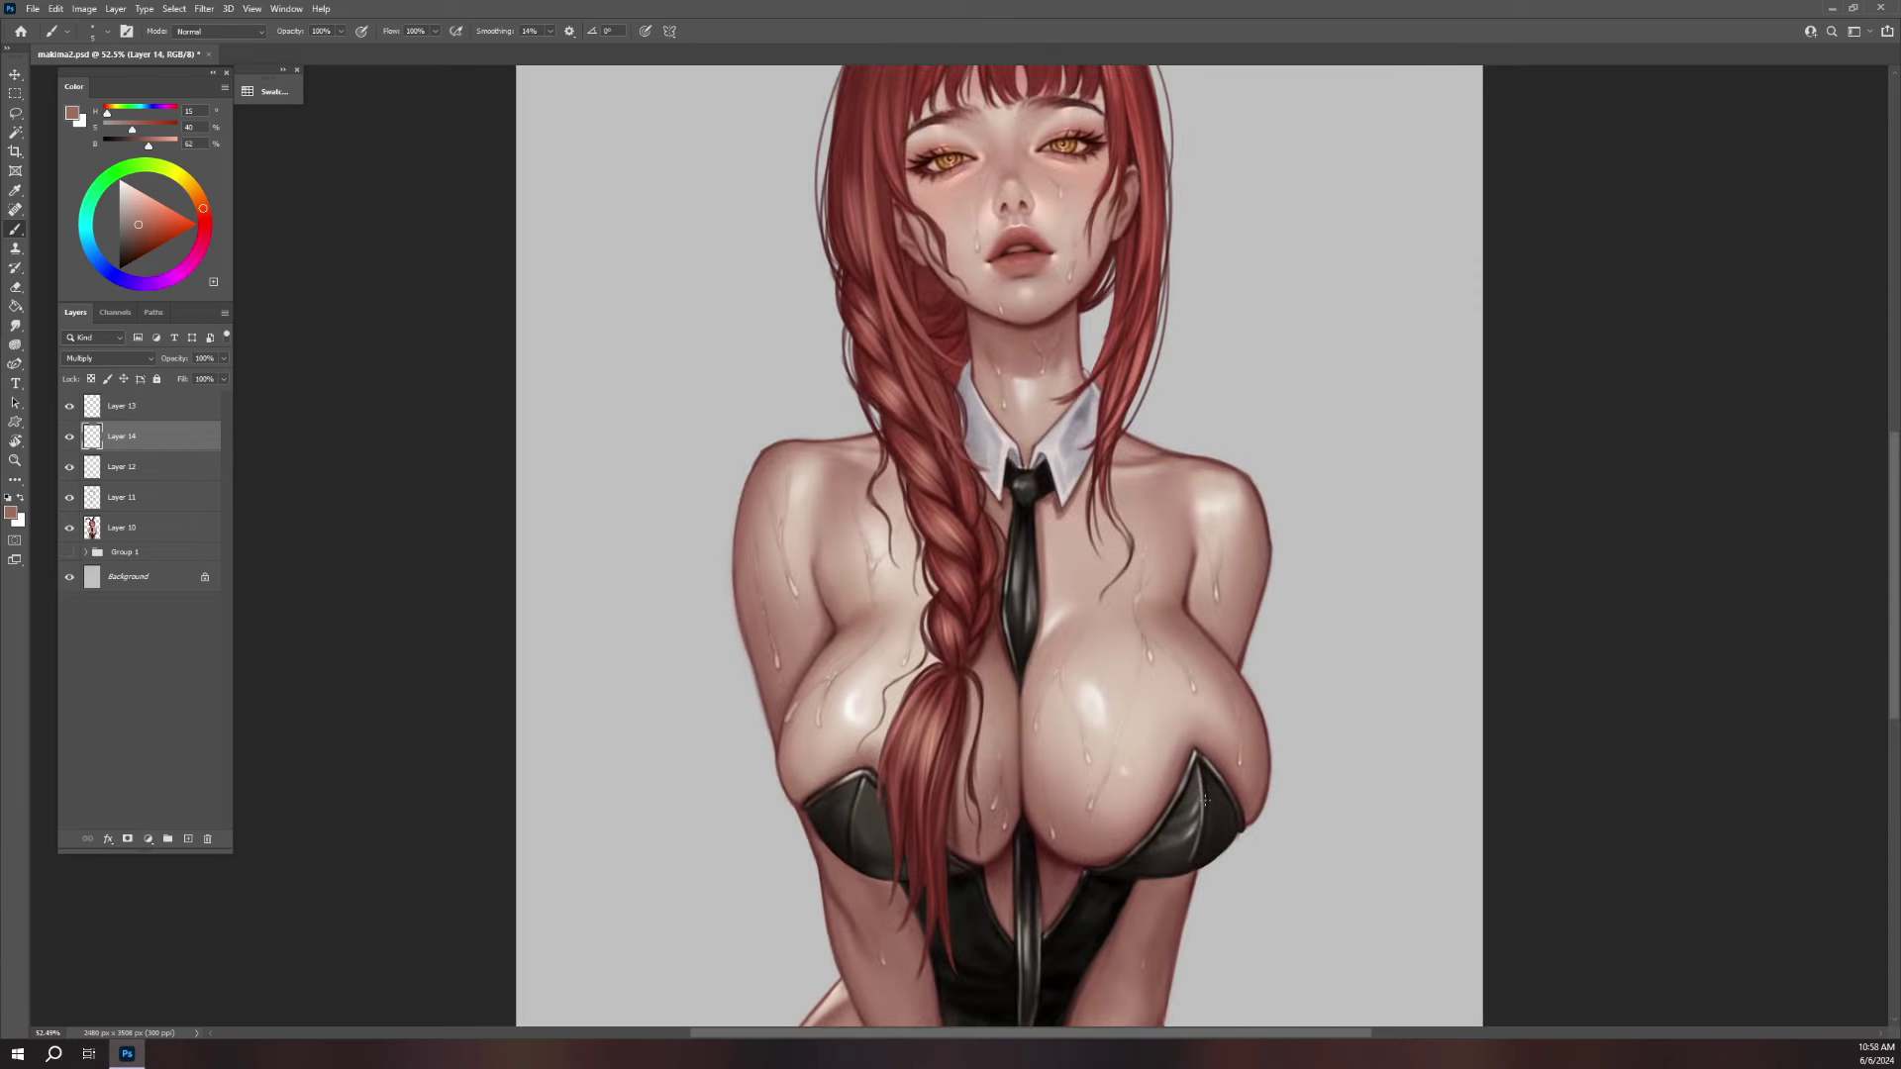
scroll(1149, 693, up, 4)
key(e)
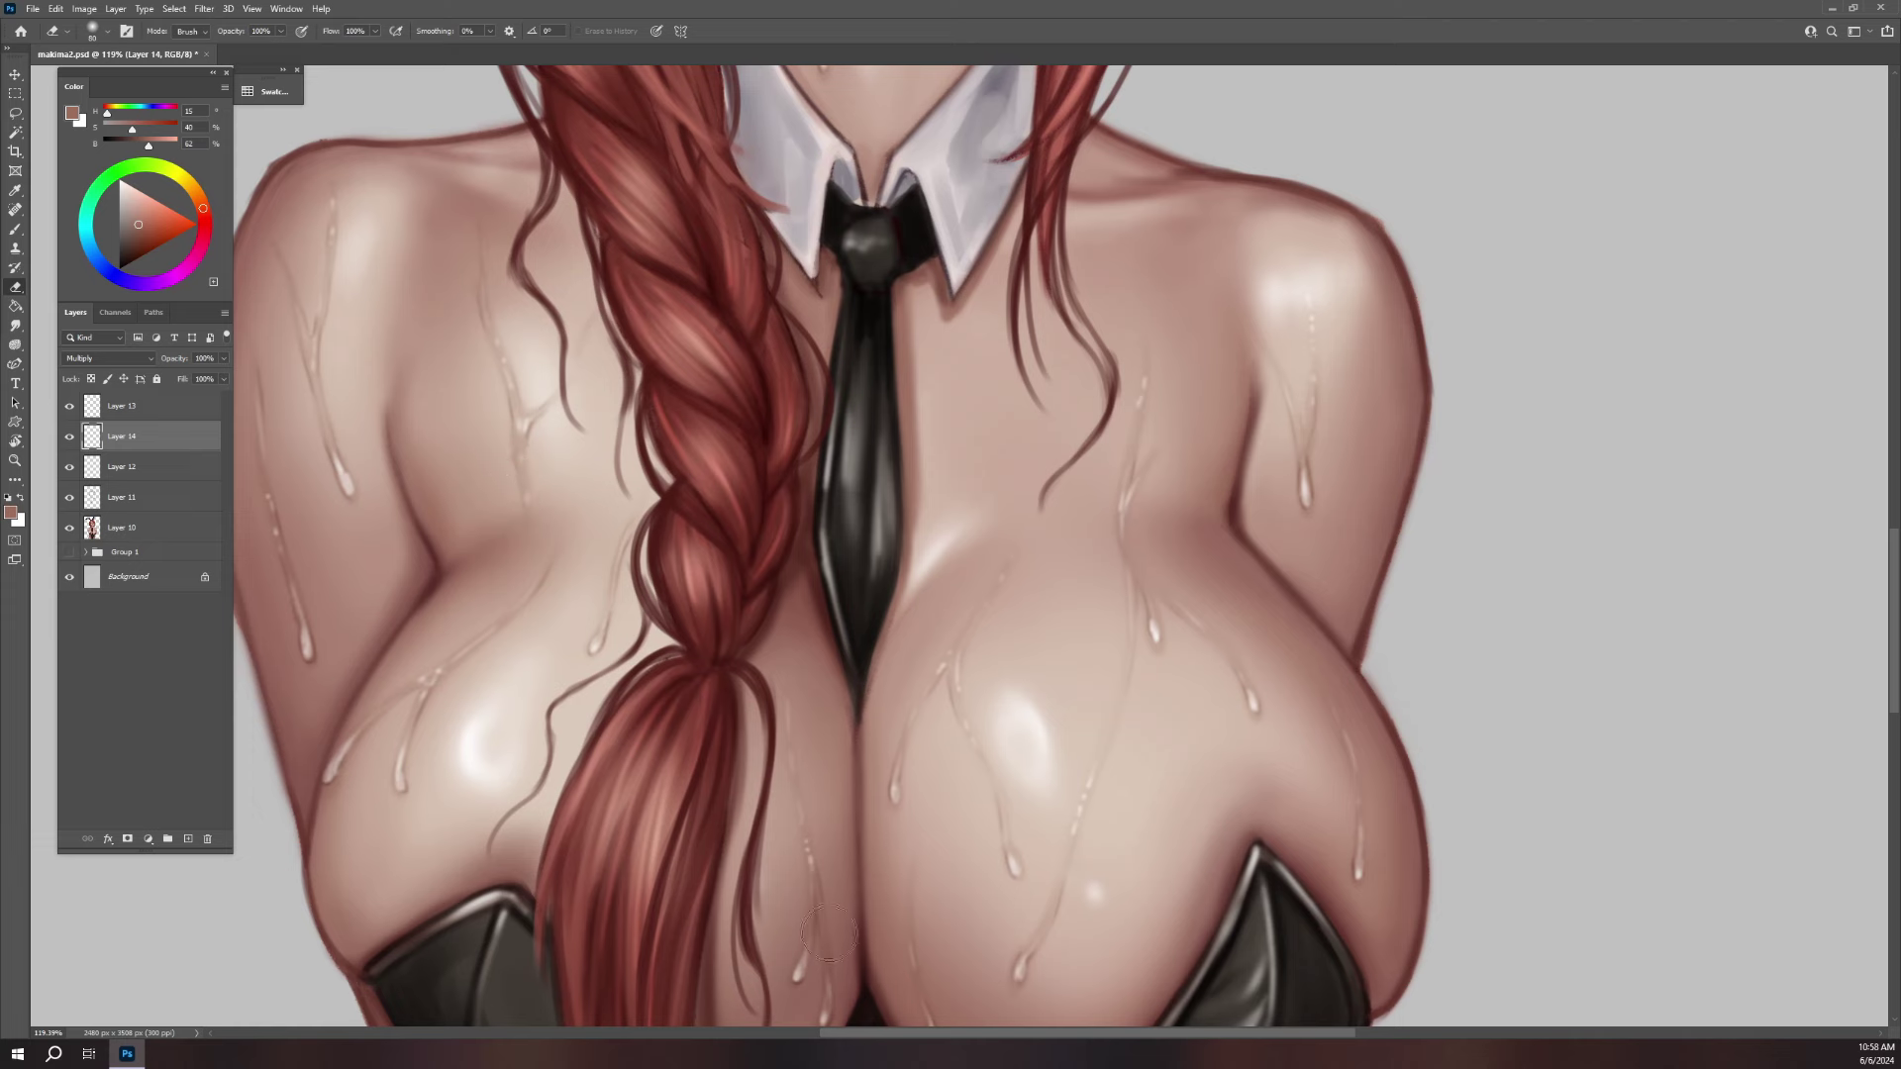
drag(1149, 755, 1255, 384)
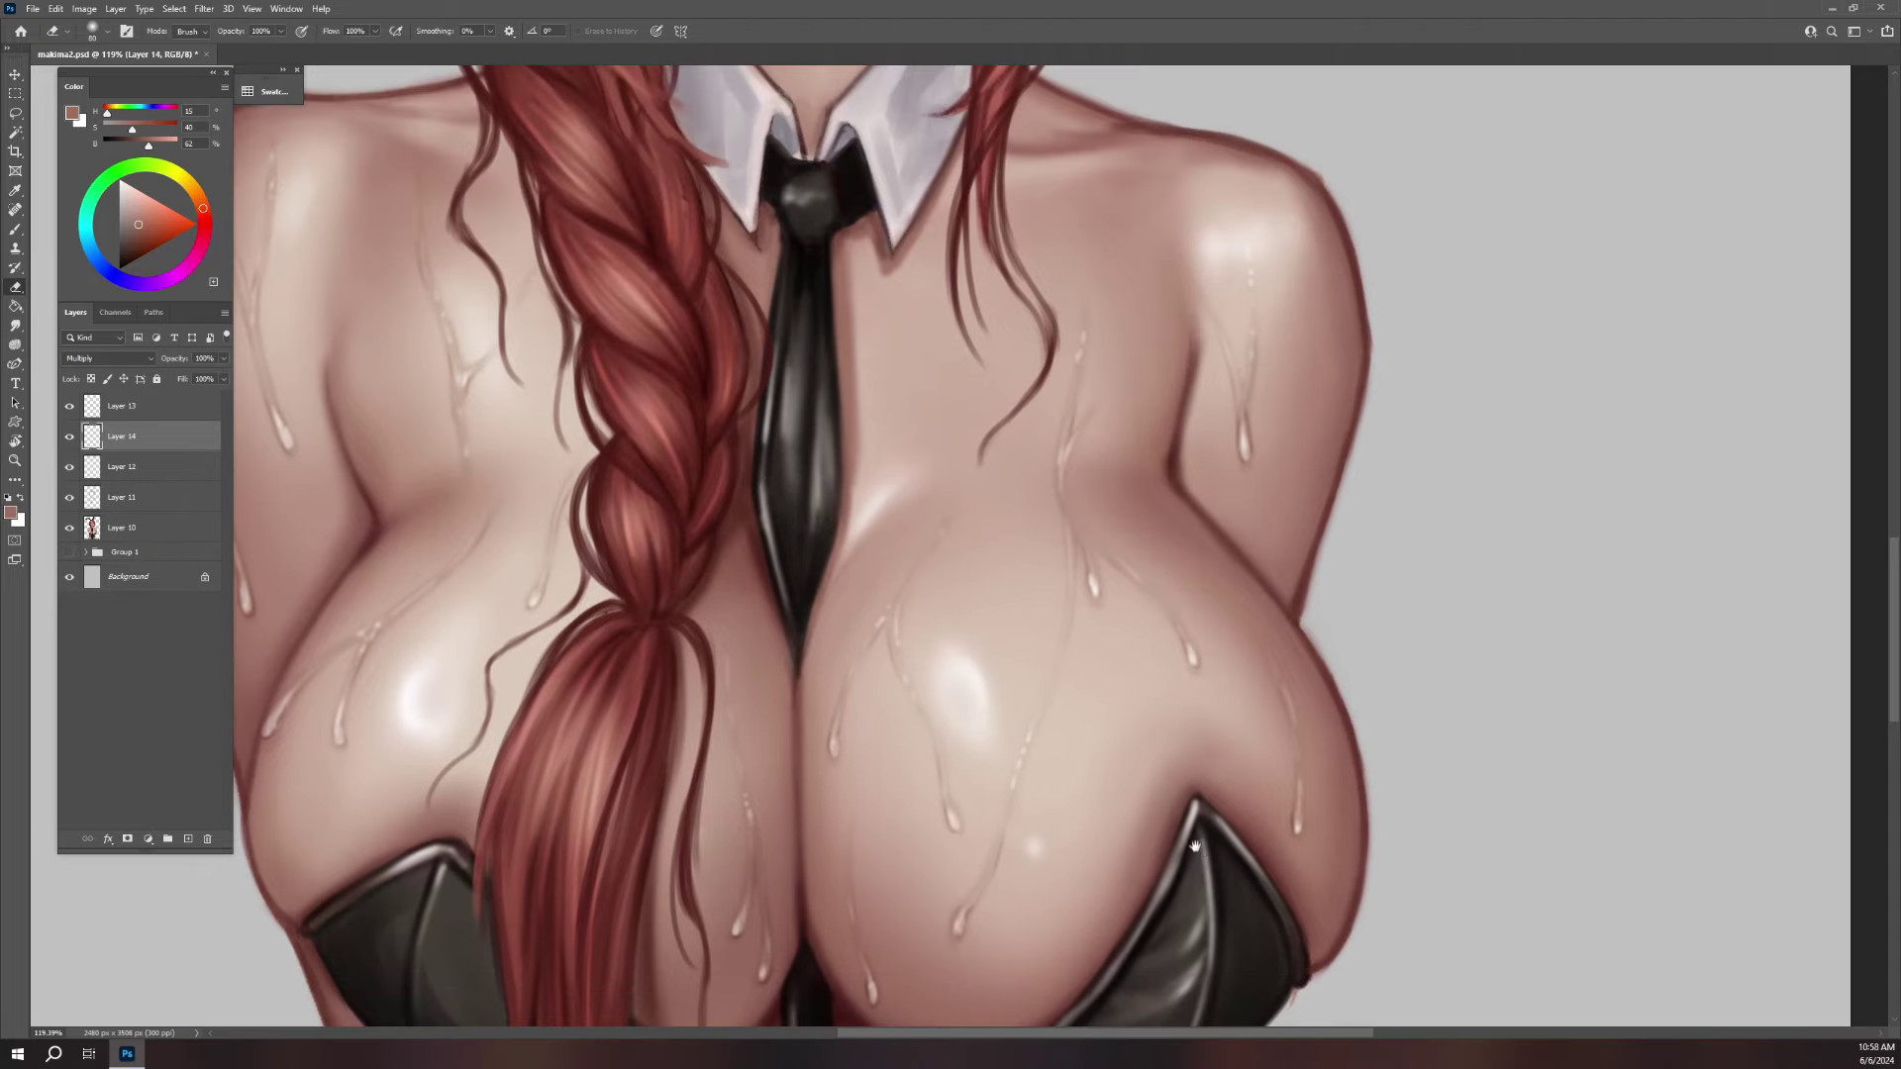
drag(1205, 832, 1212, 745)
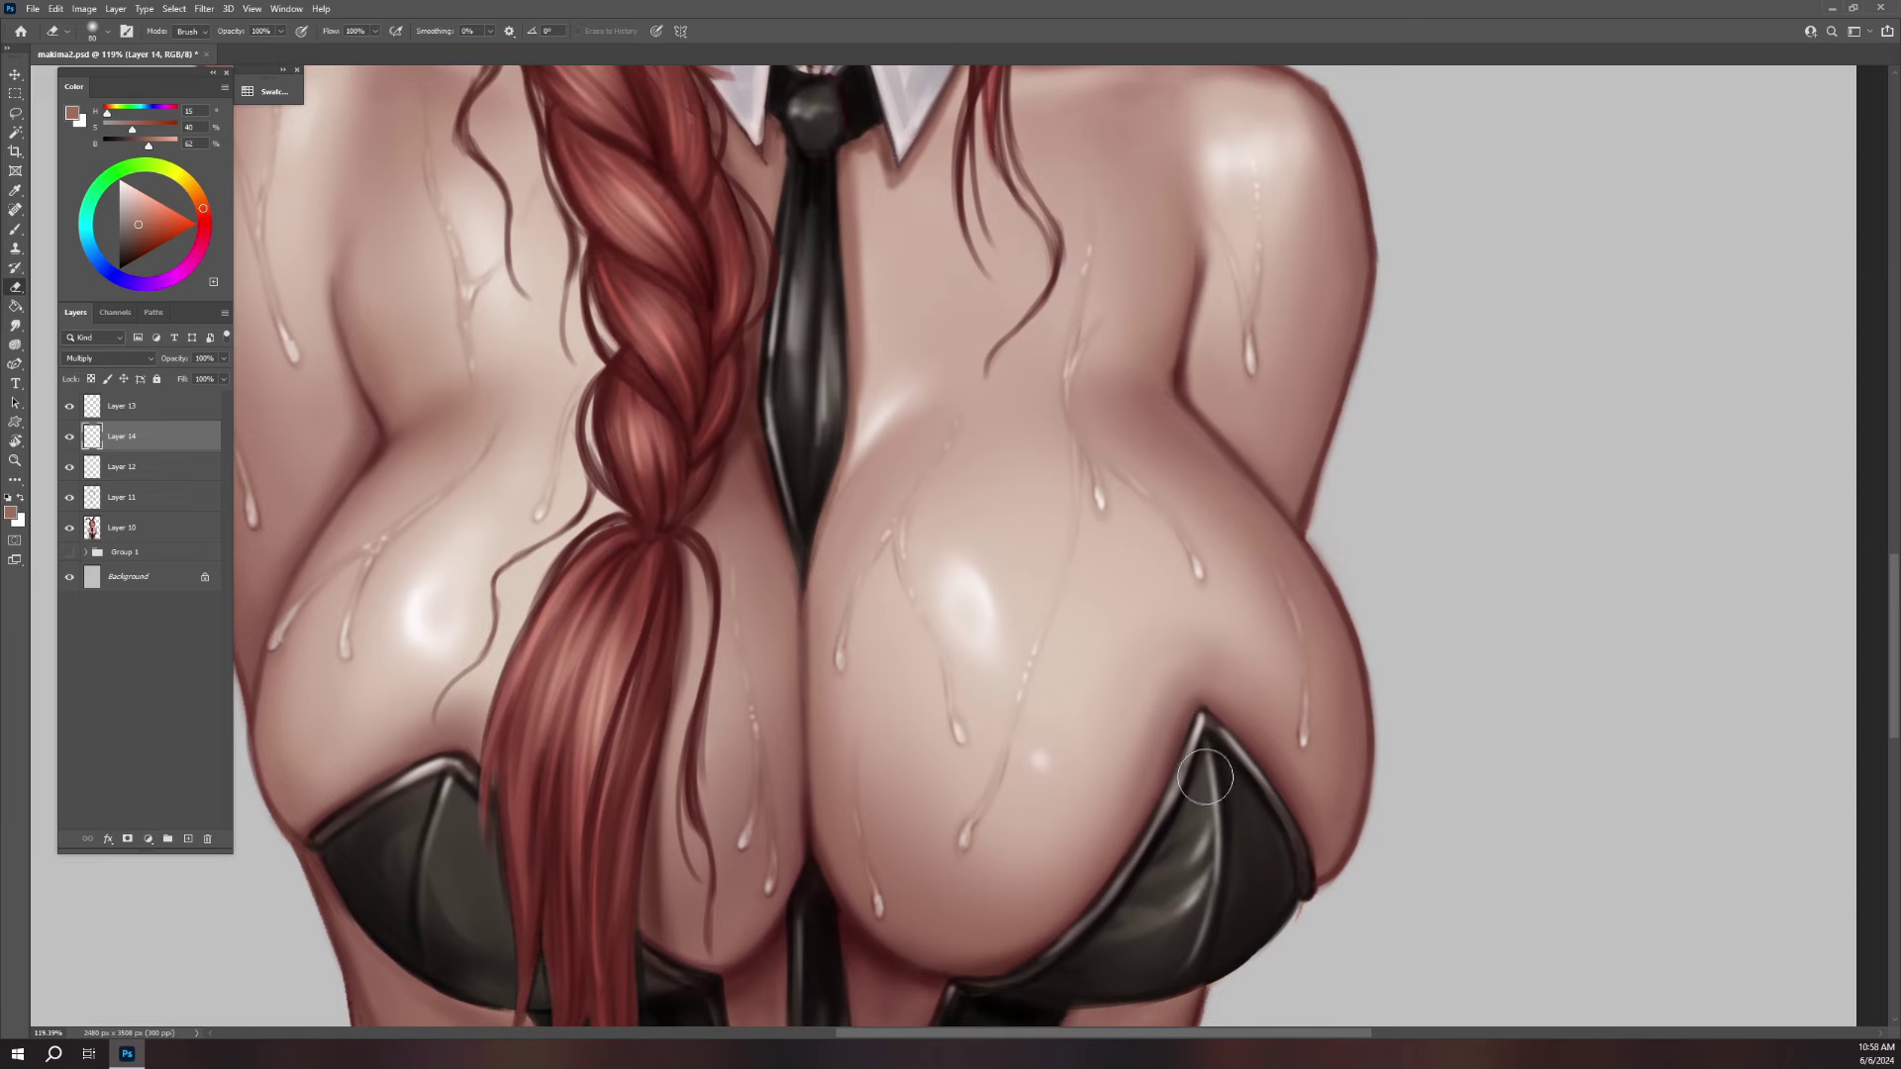
drag(1203, 778, 1243, 442)
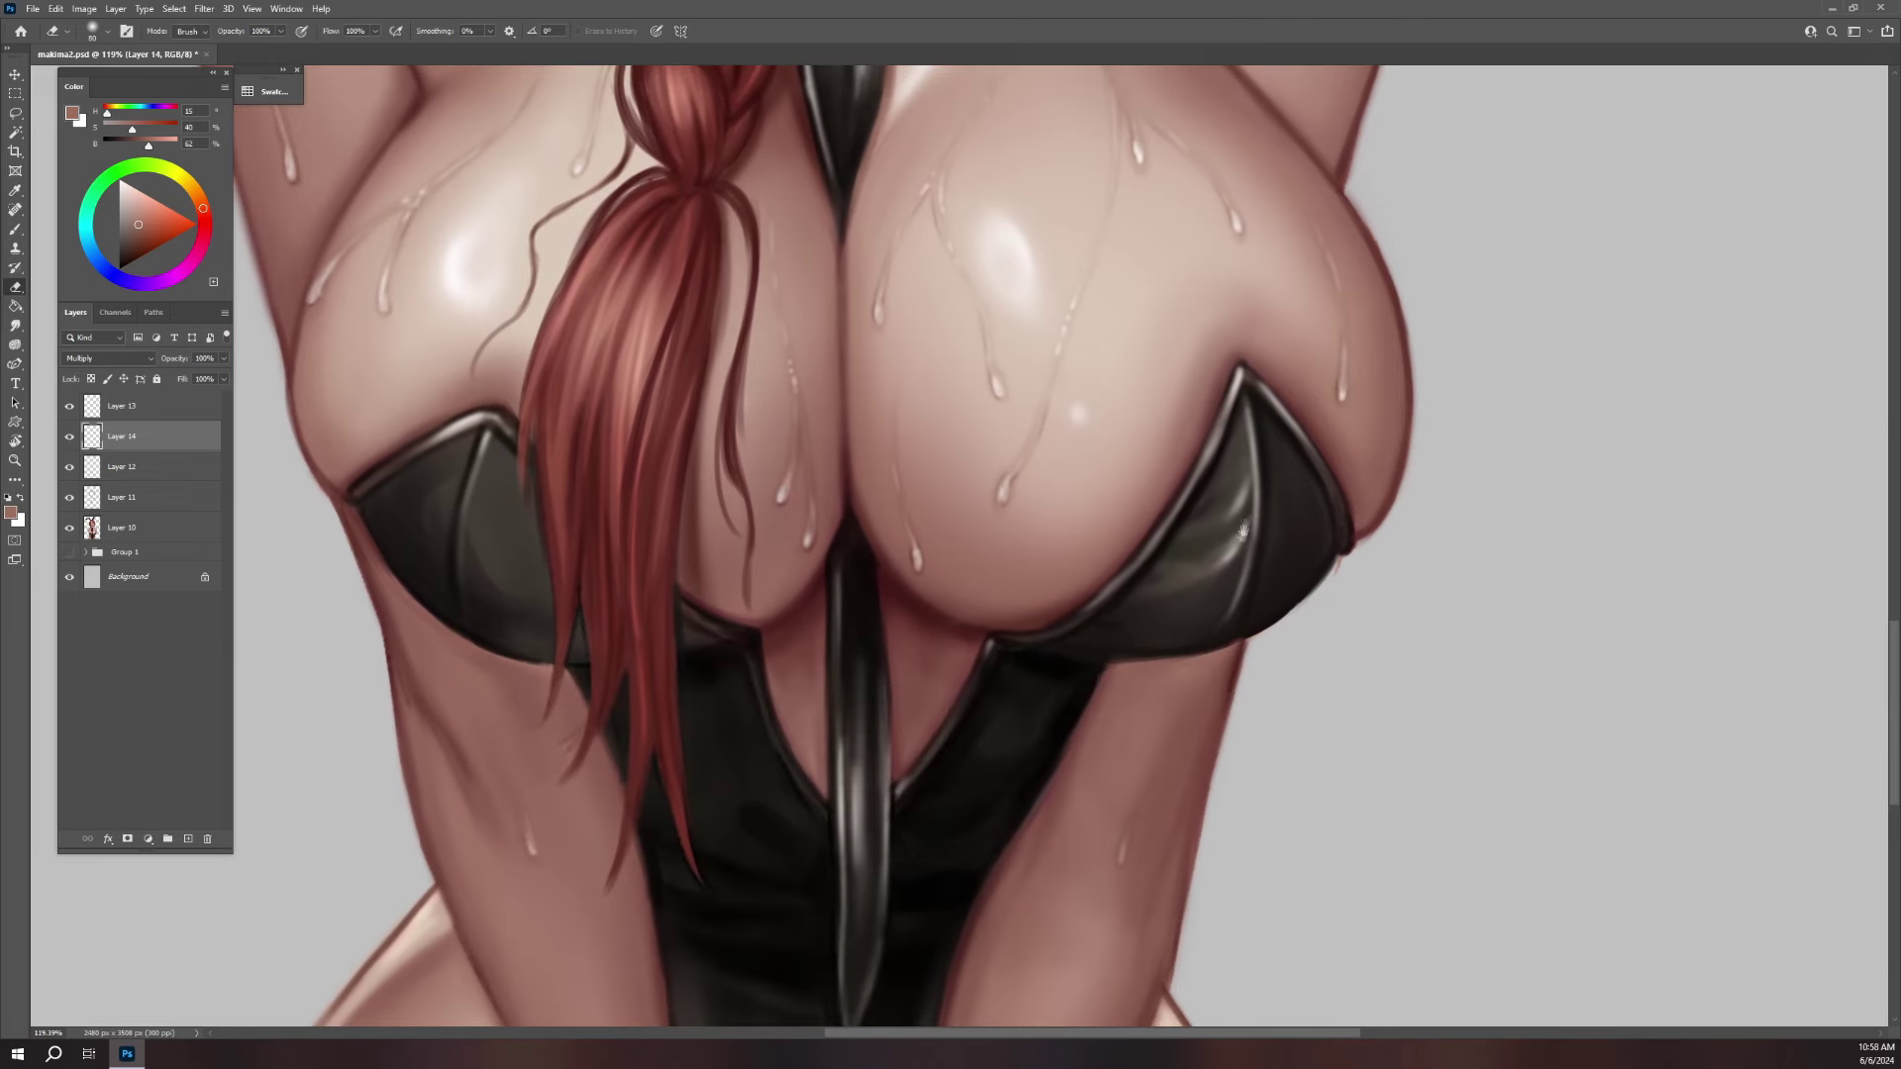
key(alt+bracketright)
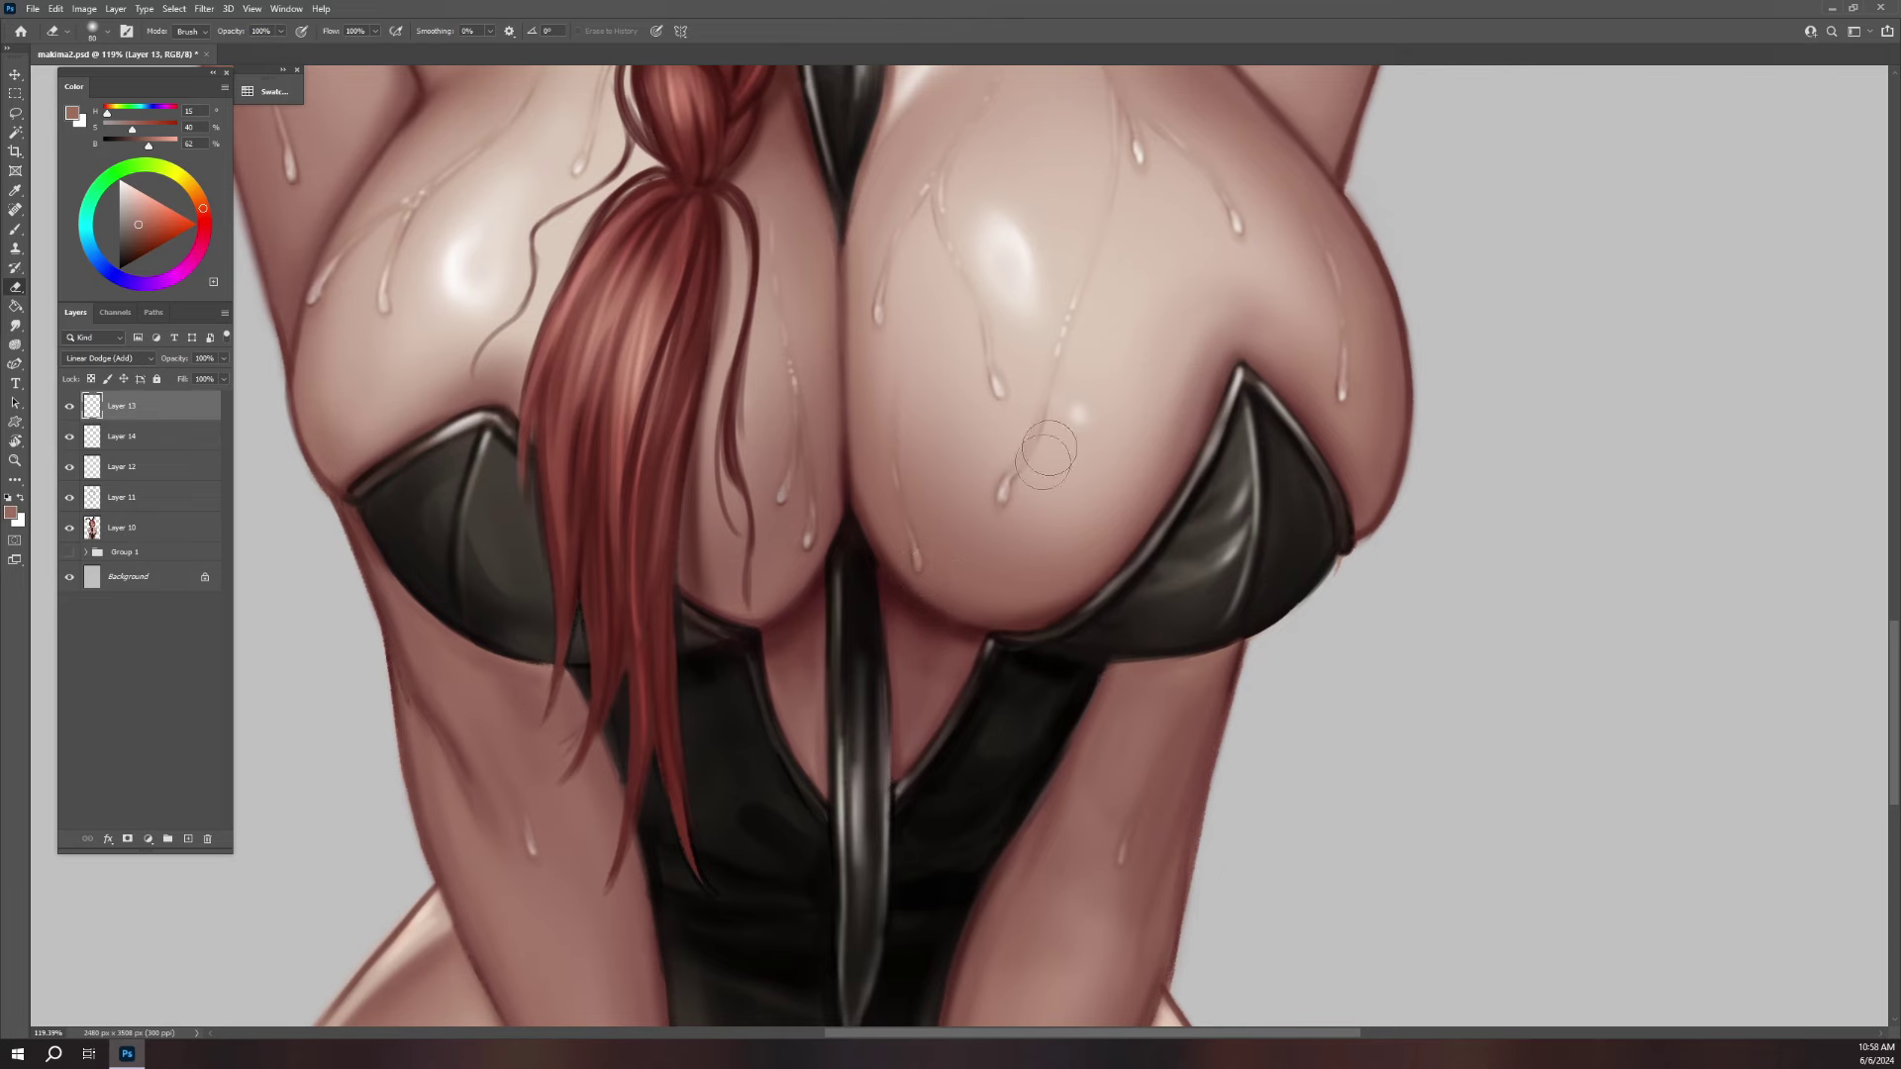
- Pan and zoom over the braid, collar and tie to inspect the sweat drips
drag(693, 515, 777, 975)
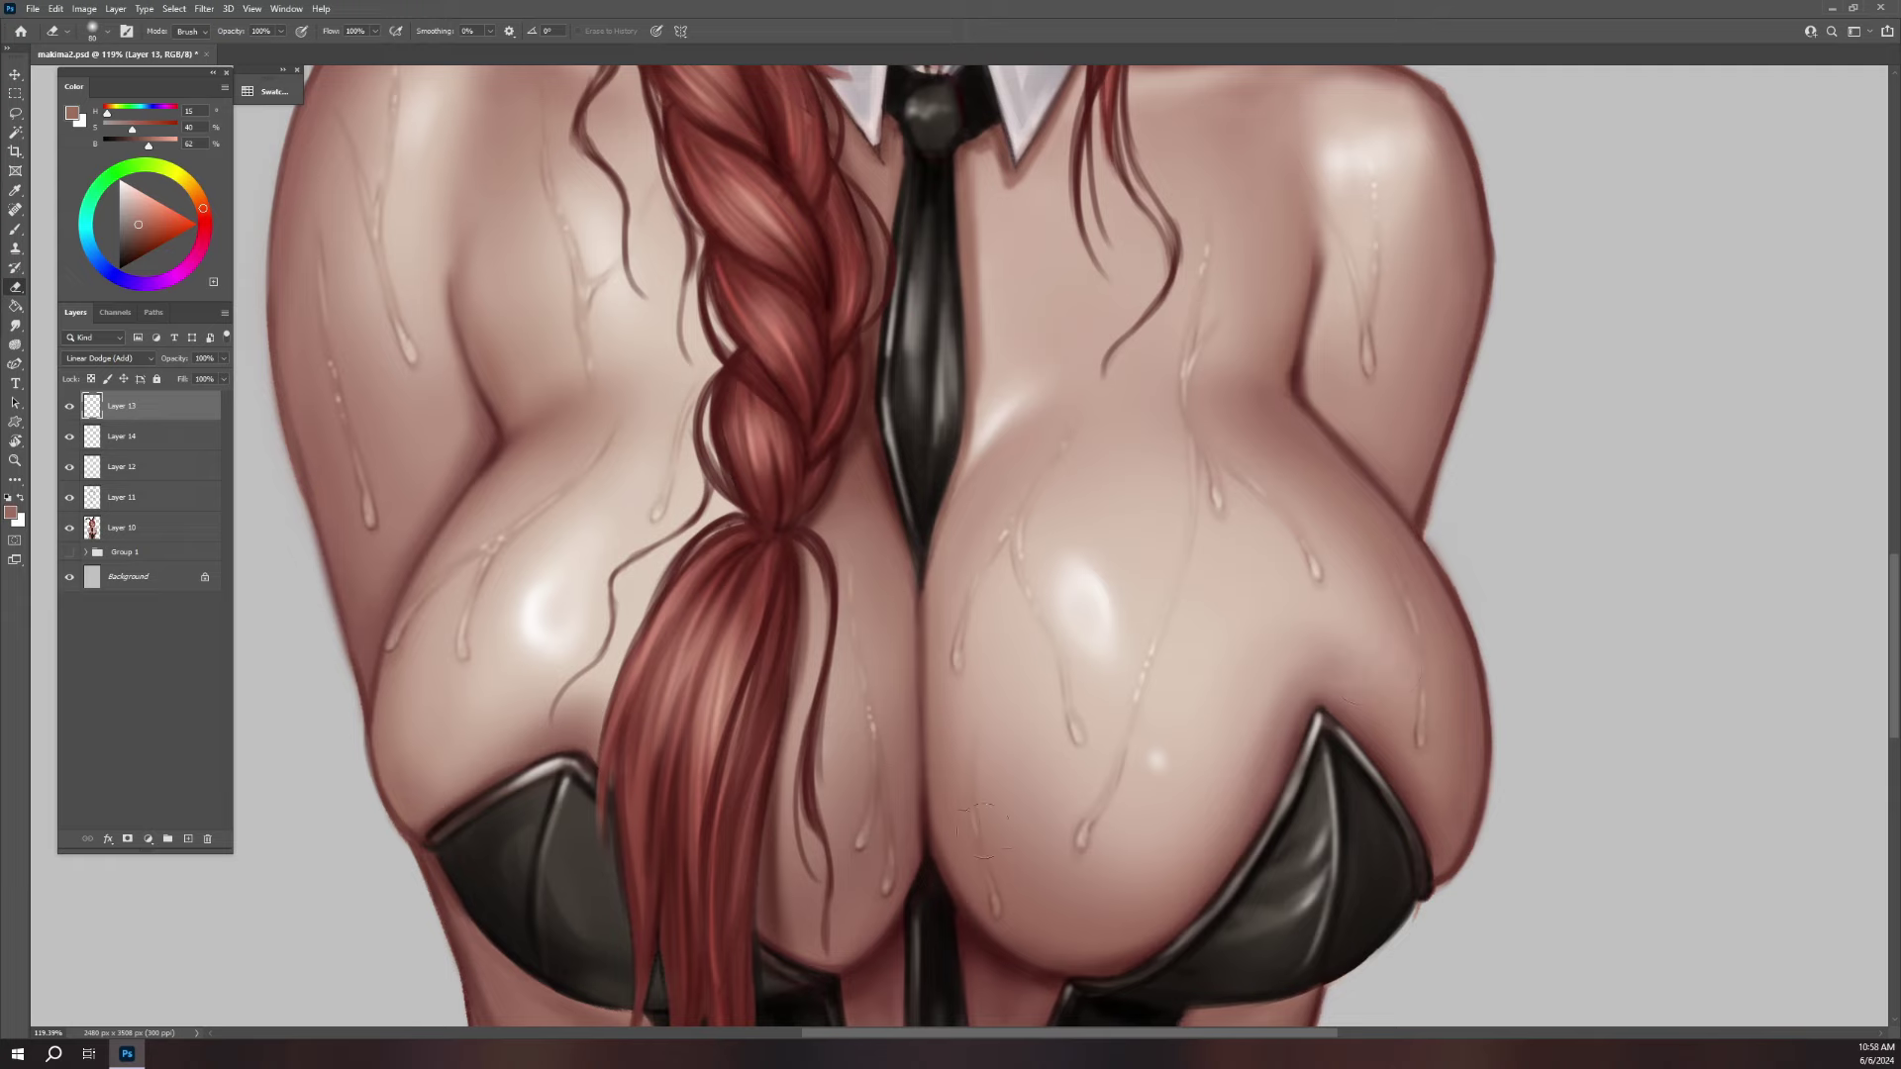
scroll(1119, 589, up, 5)
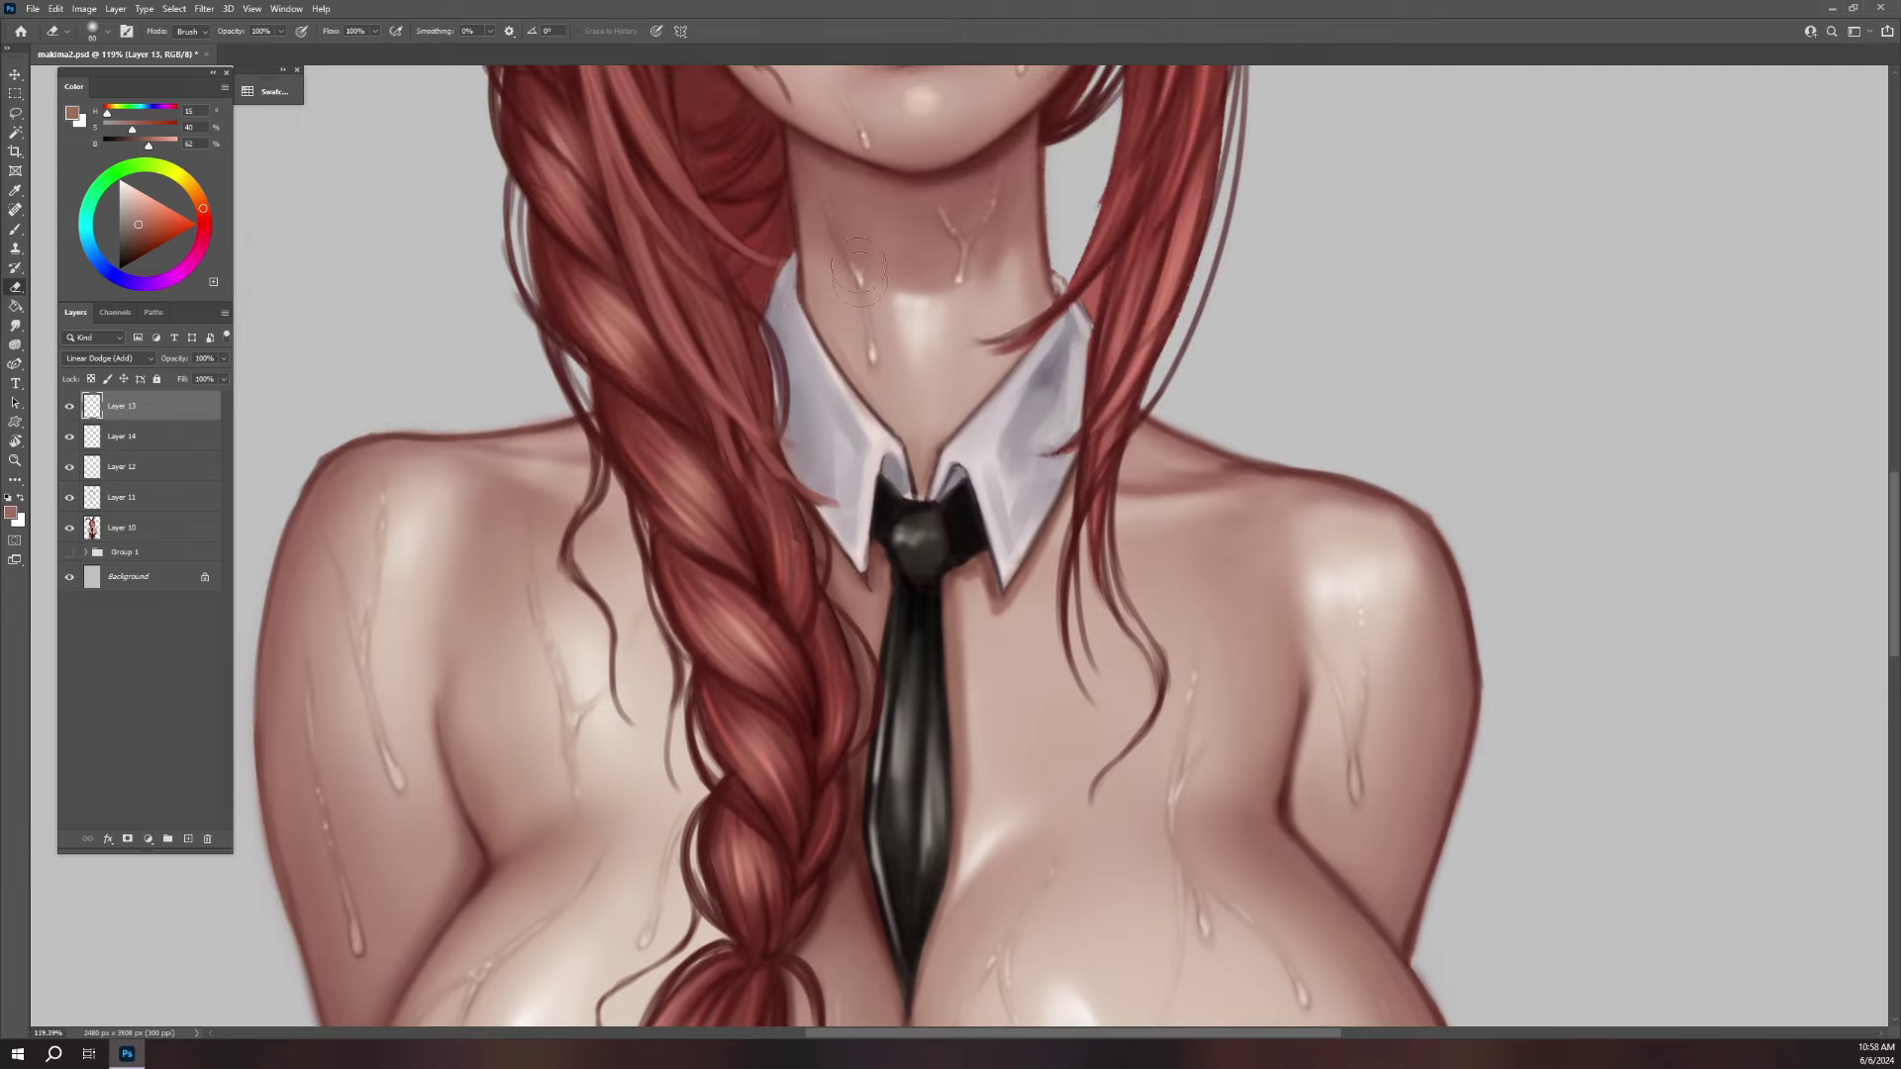
scroll(1118, 589, up, 4)
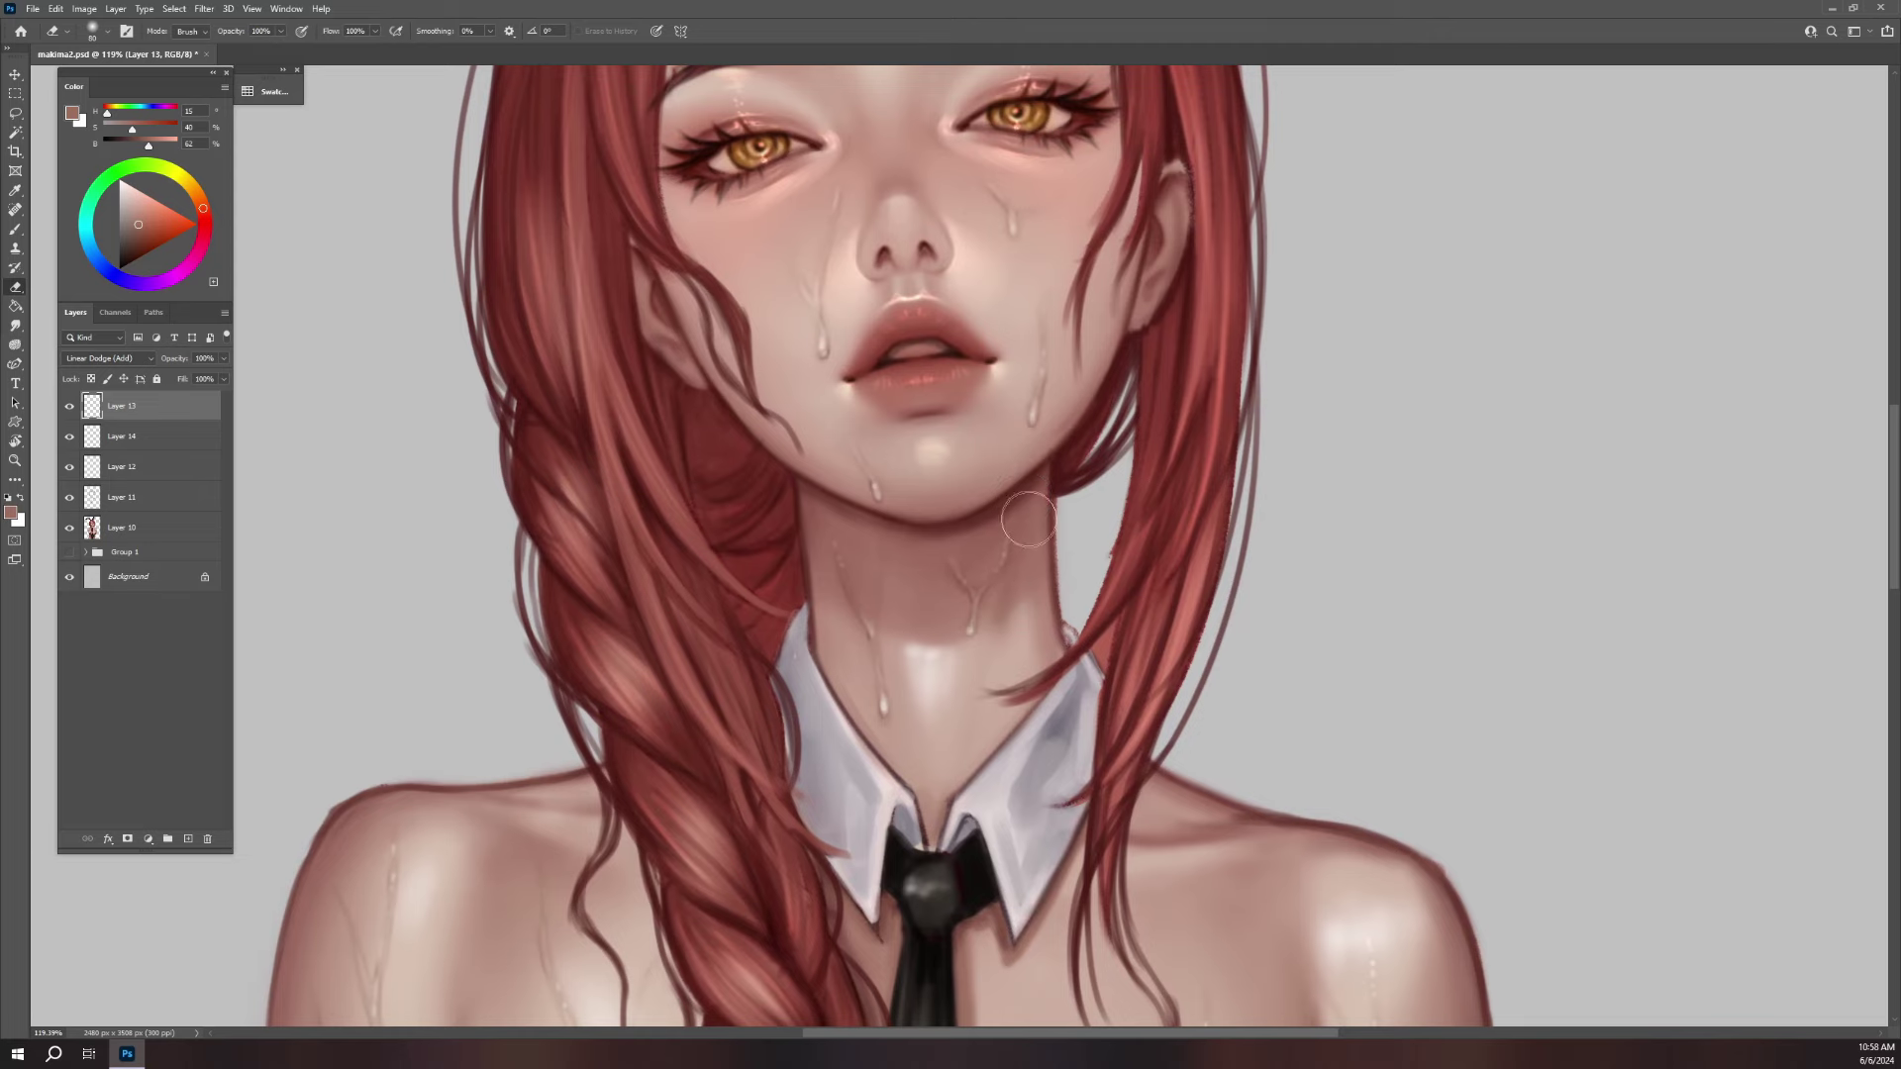
scroll(1158, 767, down, 3)
scroll(1167, 763, down, 1)
scroll(1138, 767, down, 3)
scroll(1126, 767, down, 2)
scroll(1155, 594, down, 2)
scroll(1139, 732, up, 3)
scroll(1139, 712, up, 4)
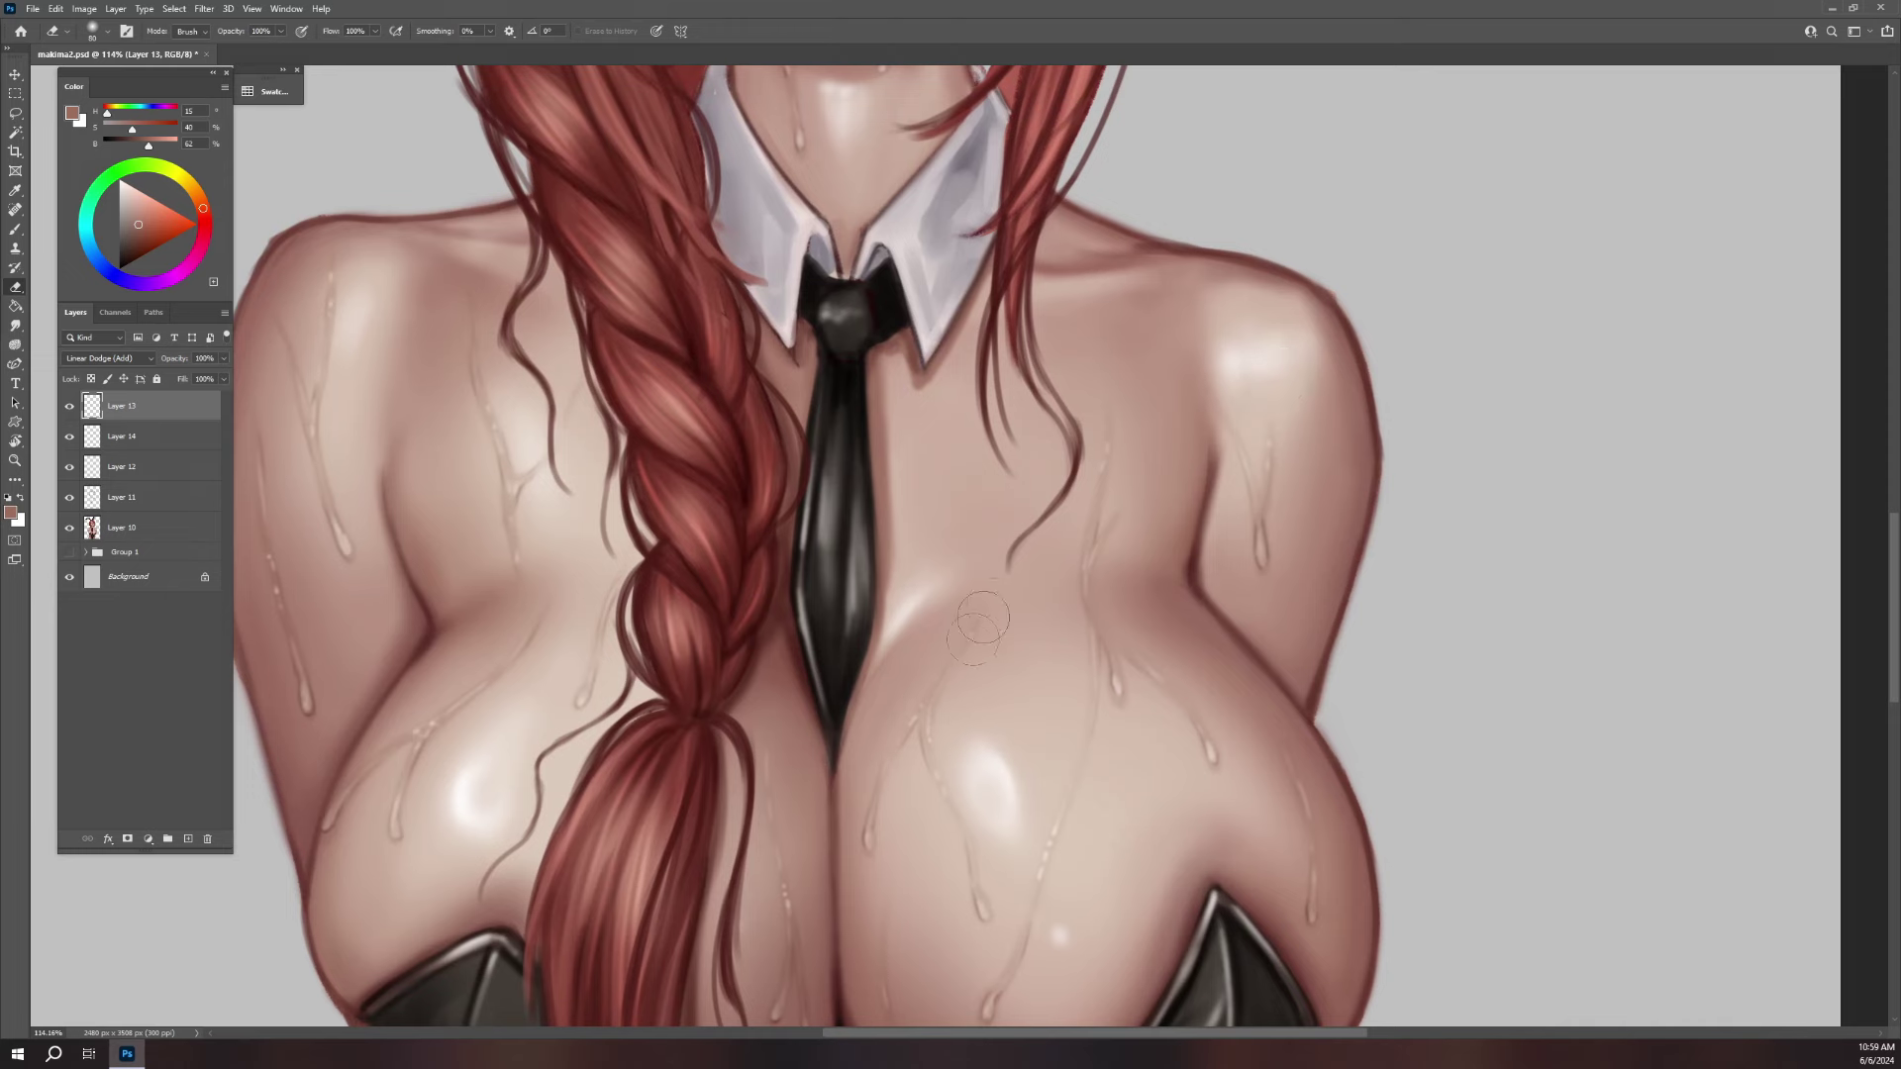
scroll(1198, 807, down, 2)
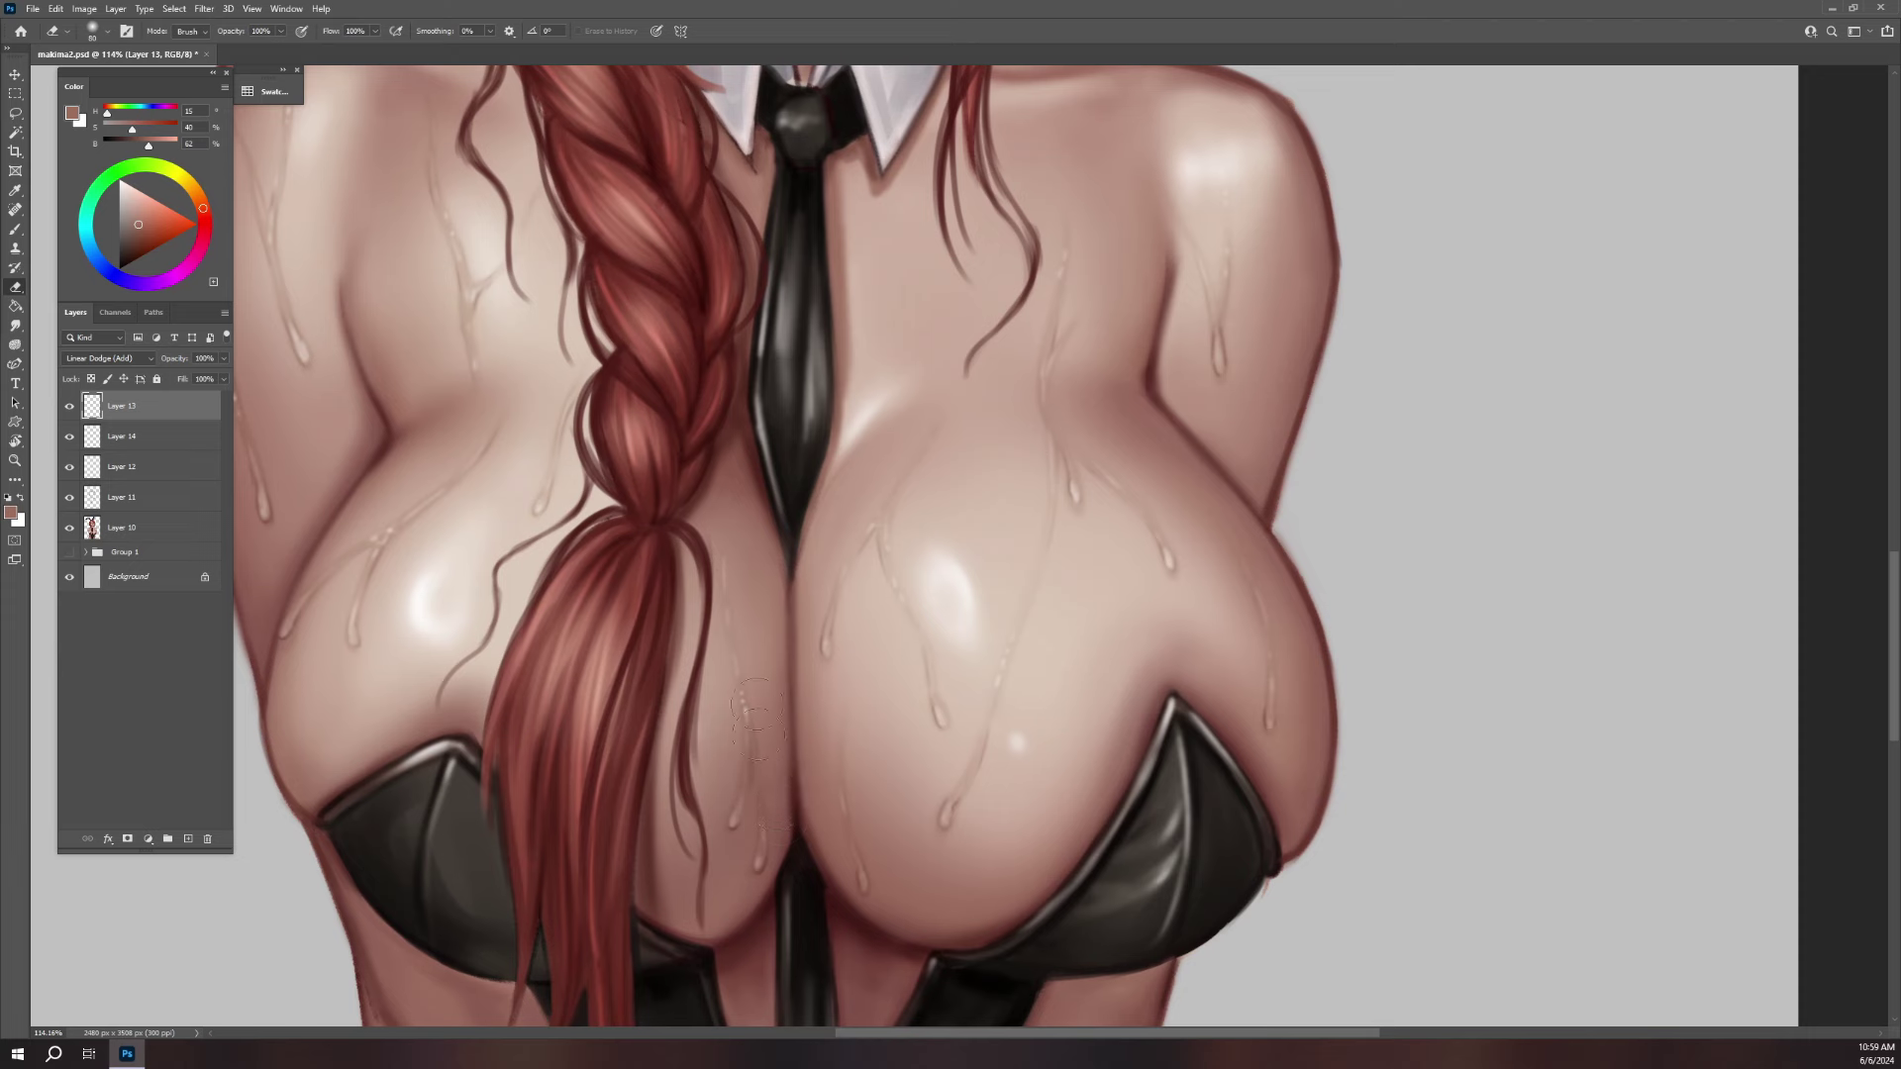
- Select Layer 14 and check the collar, neck and face drips up close
click(183, 441)
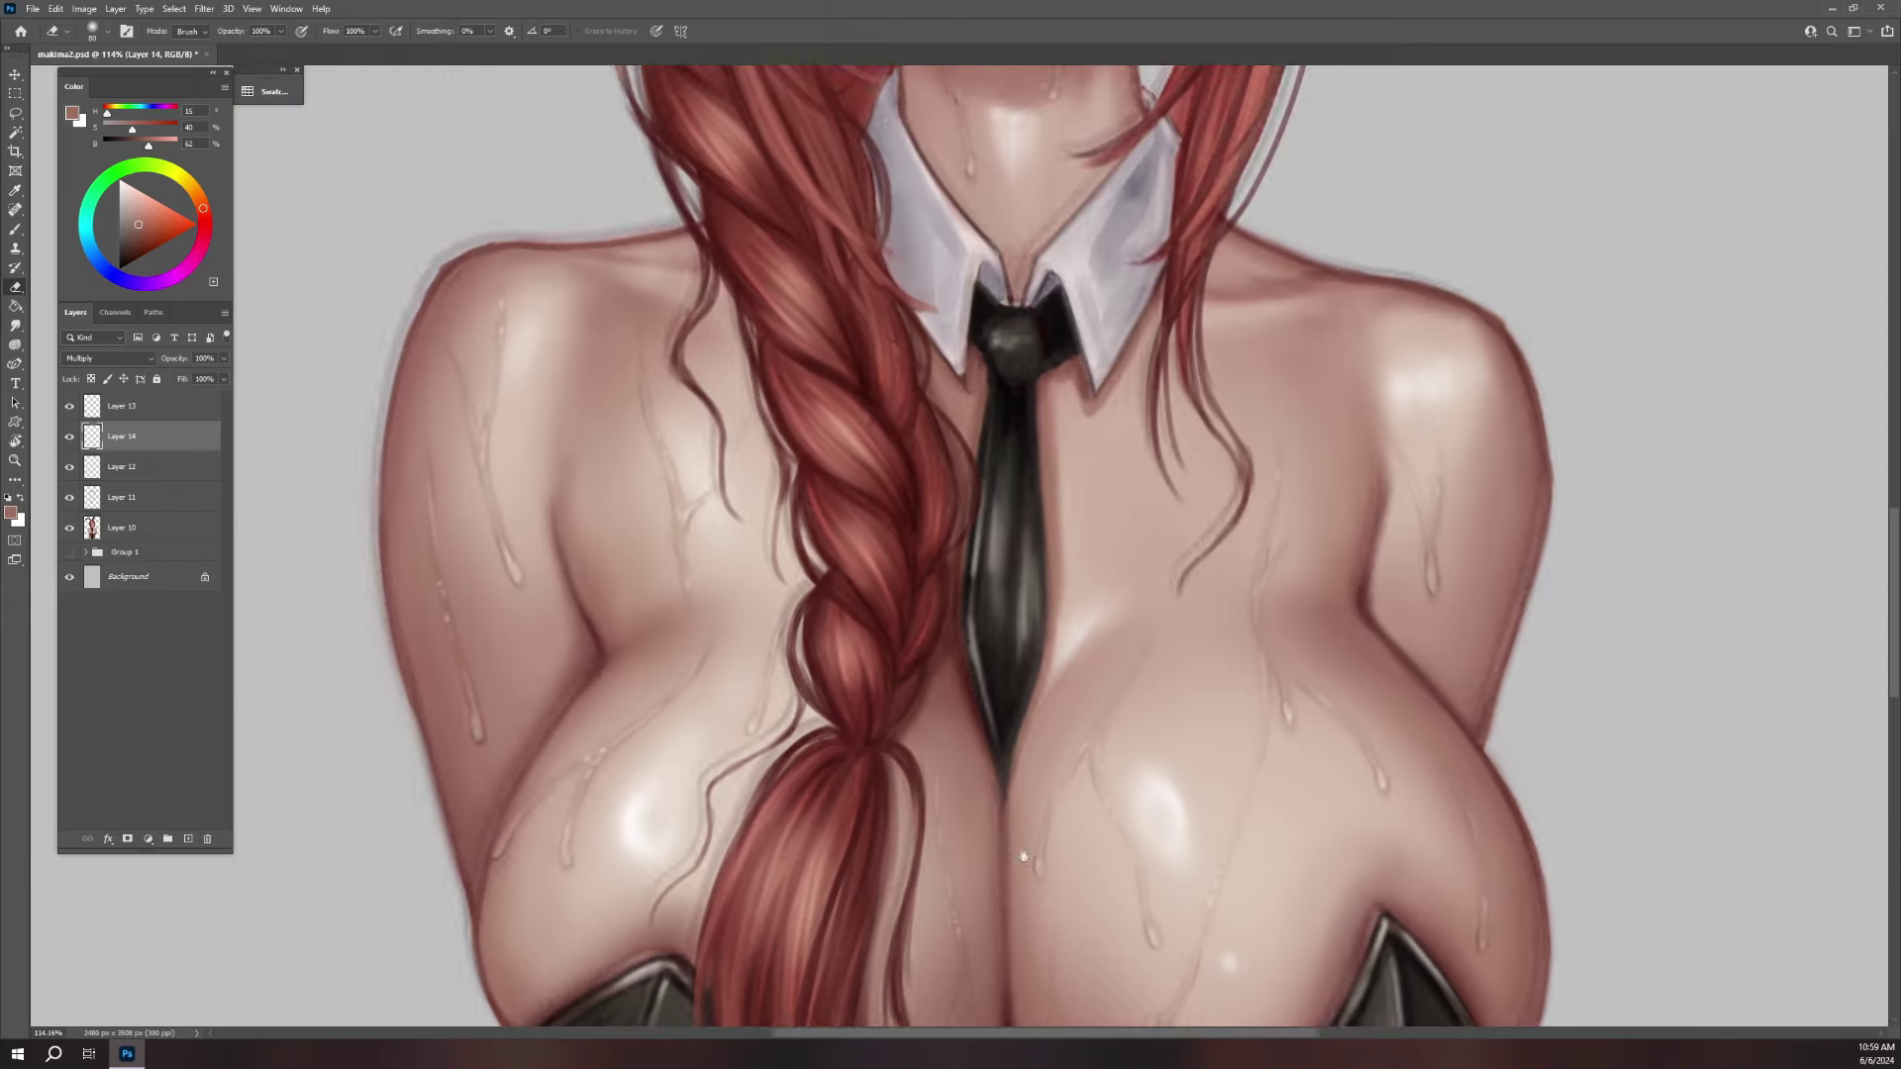
drag(974, 624, 1202, 852)
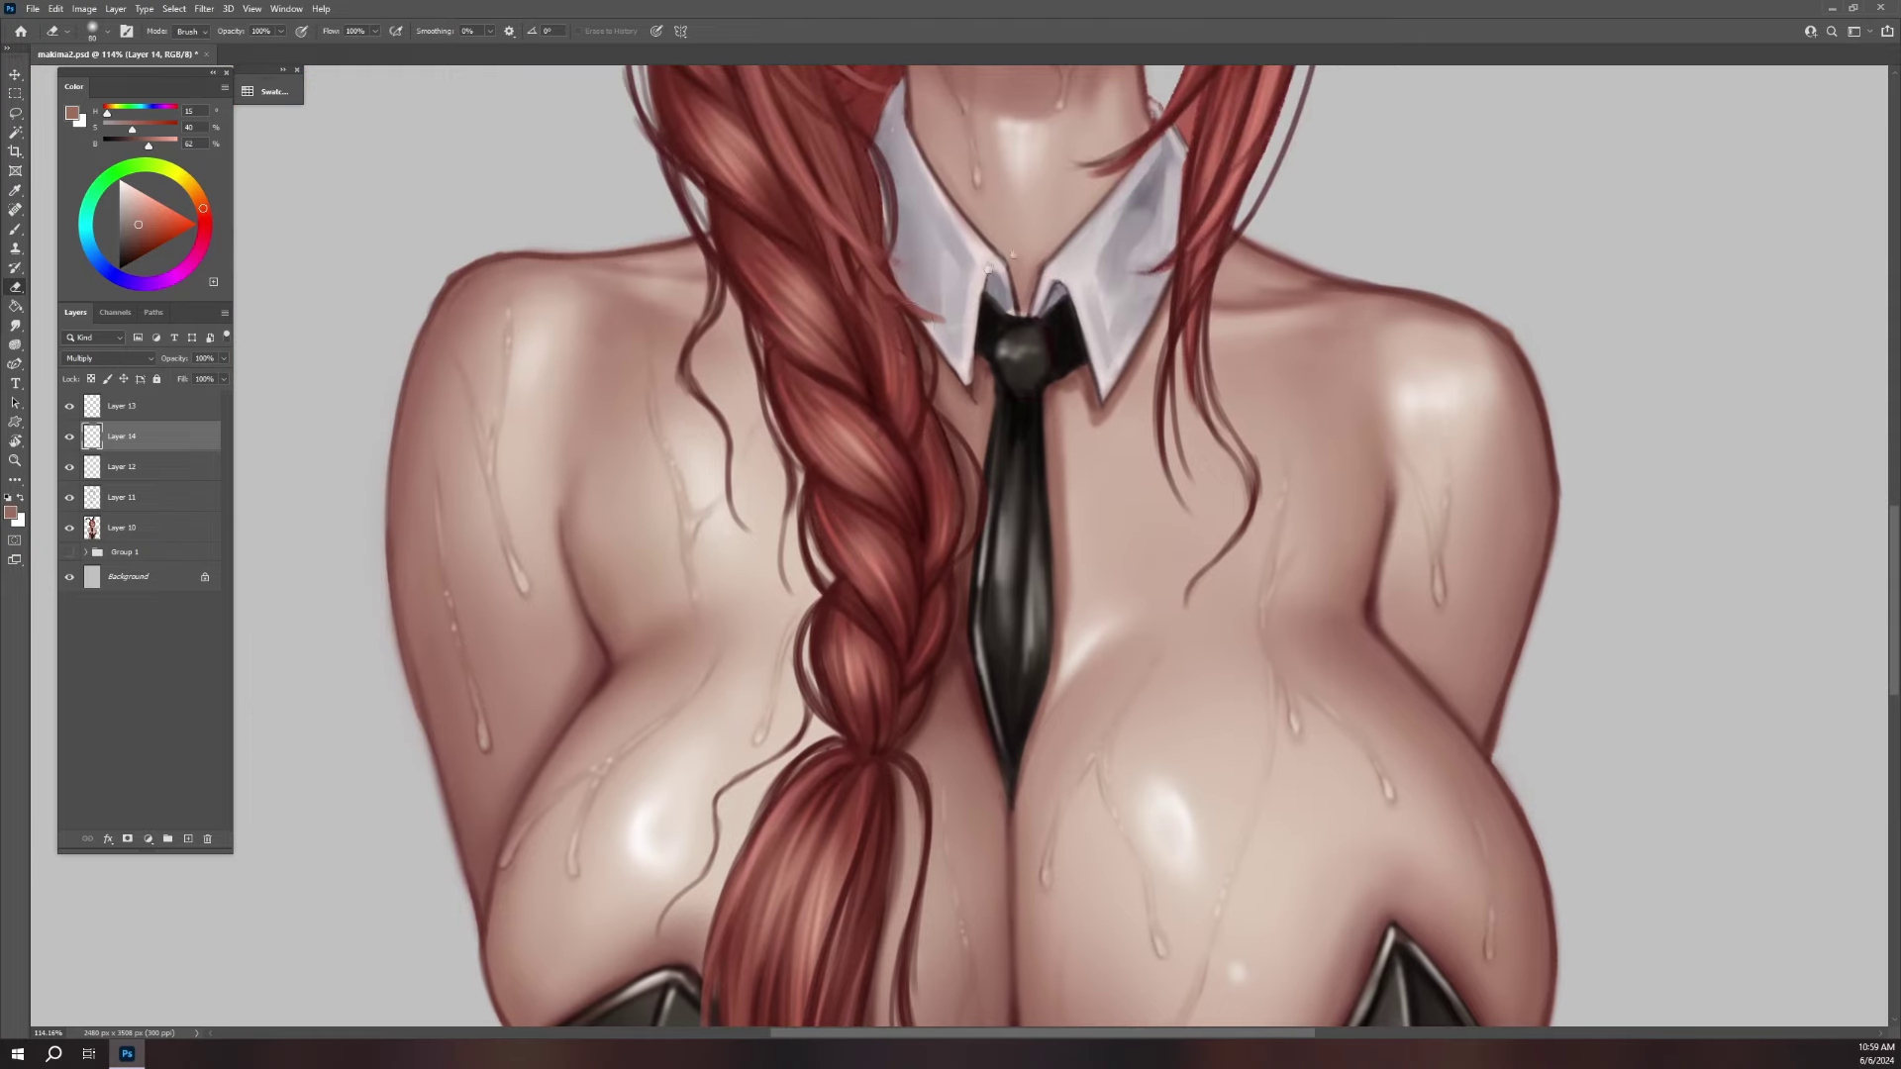
drag(1040, 297, 906, 852)
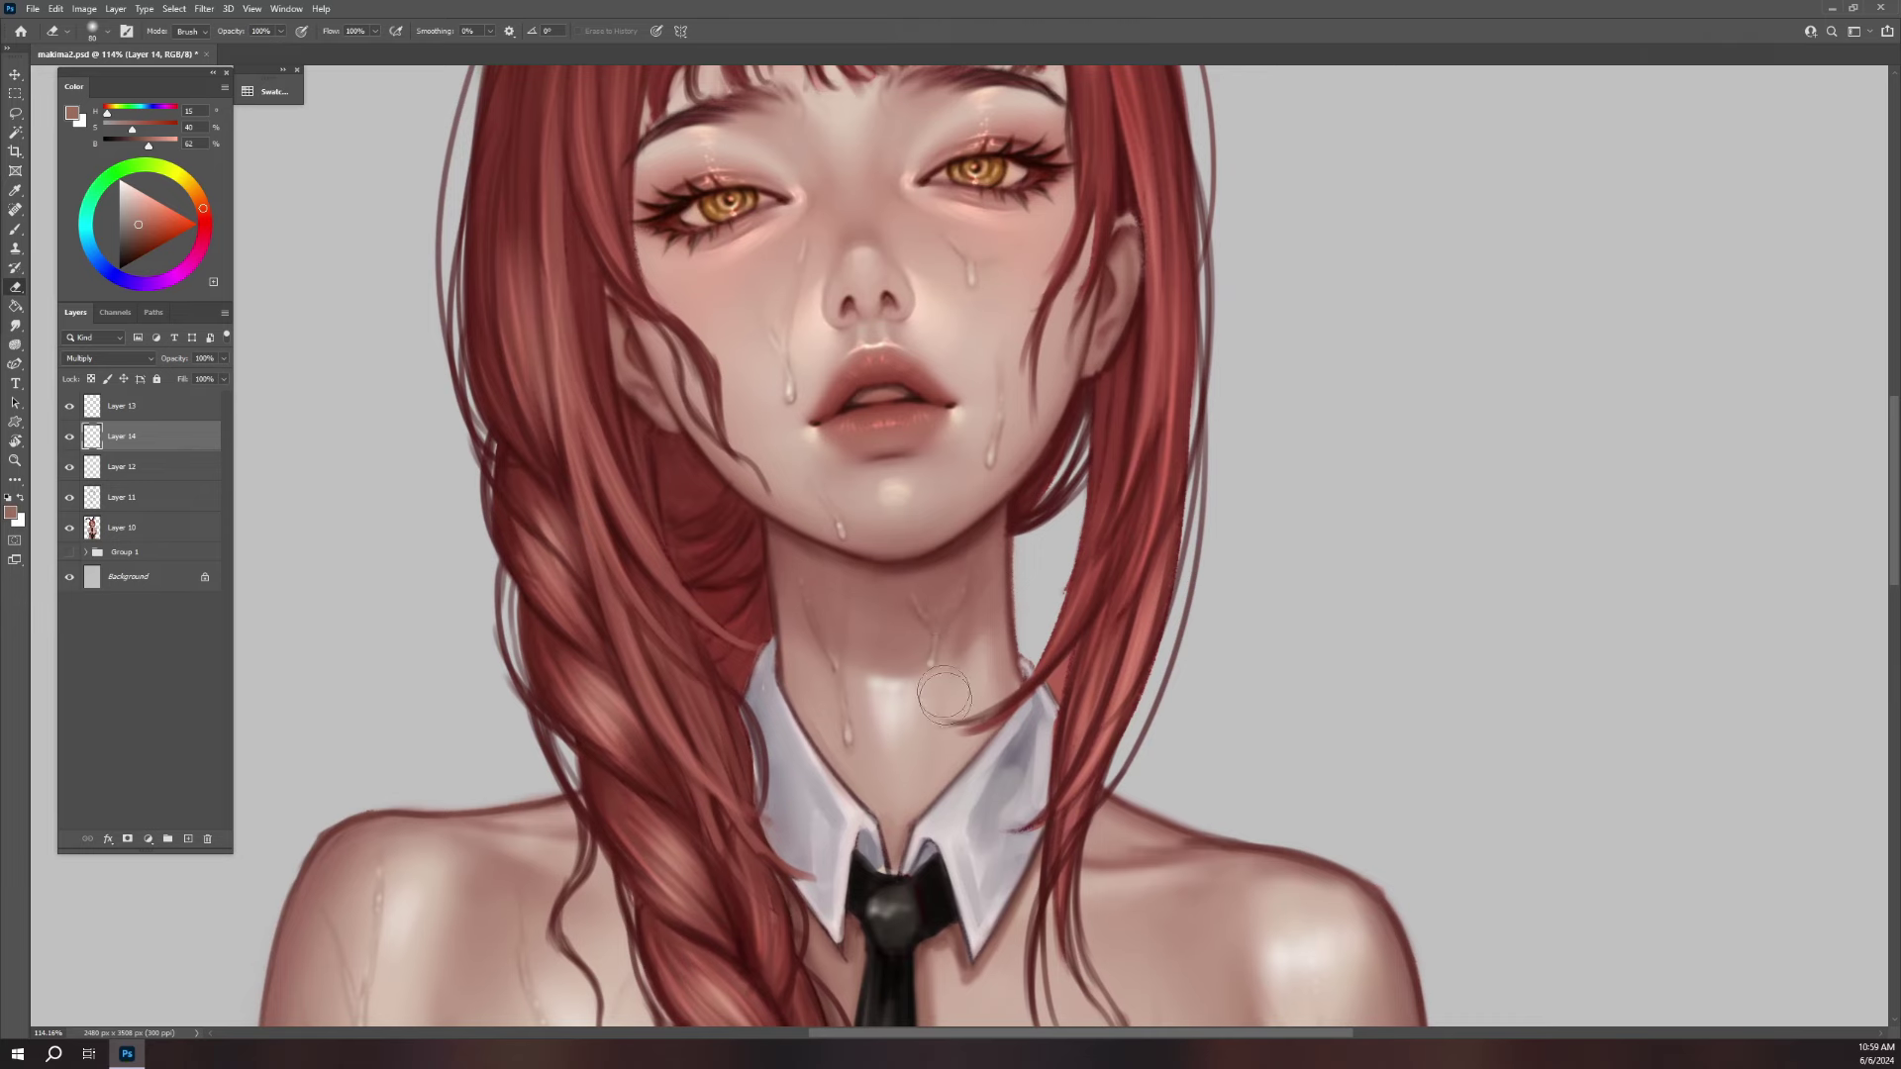
drag(906, 755, 921, 482)
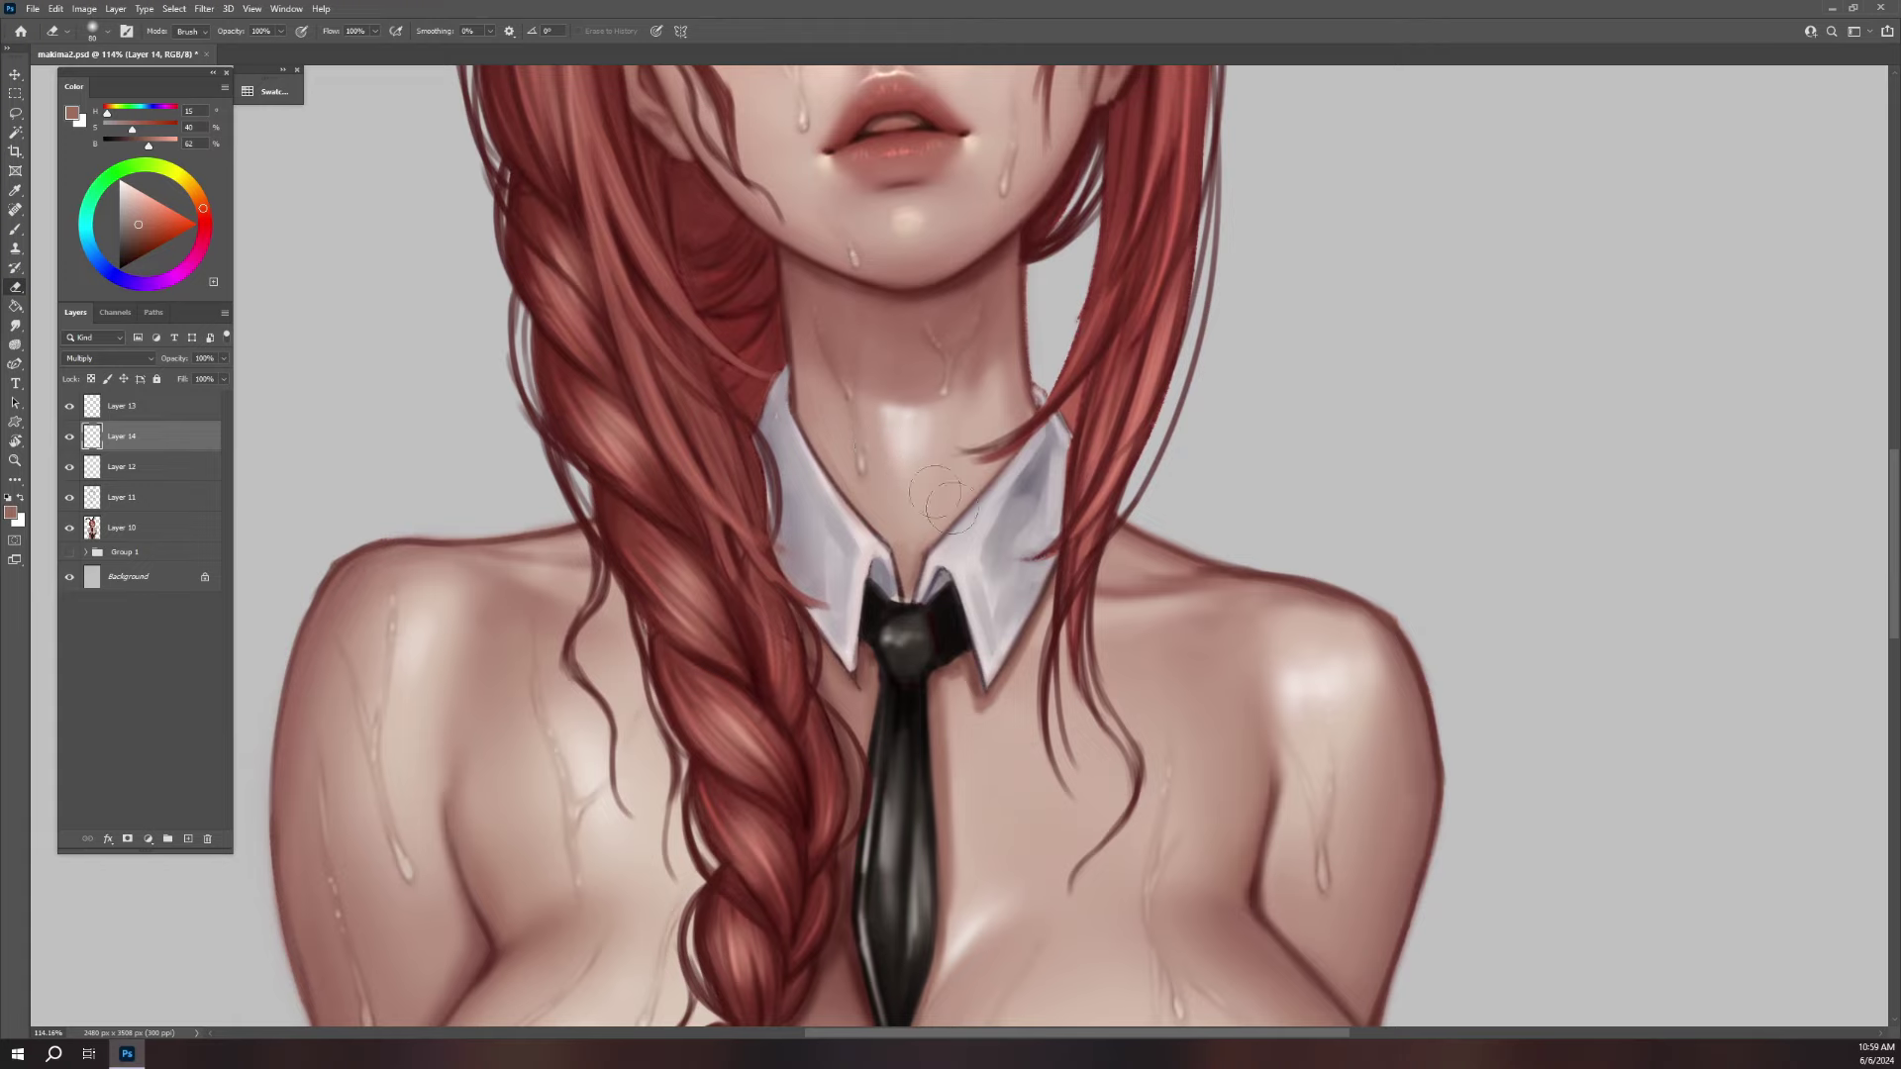
scroll(919, 483, down, 10)
scroll(1089, 554, down, 2)
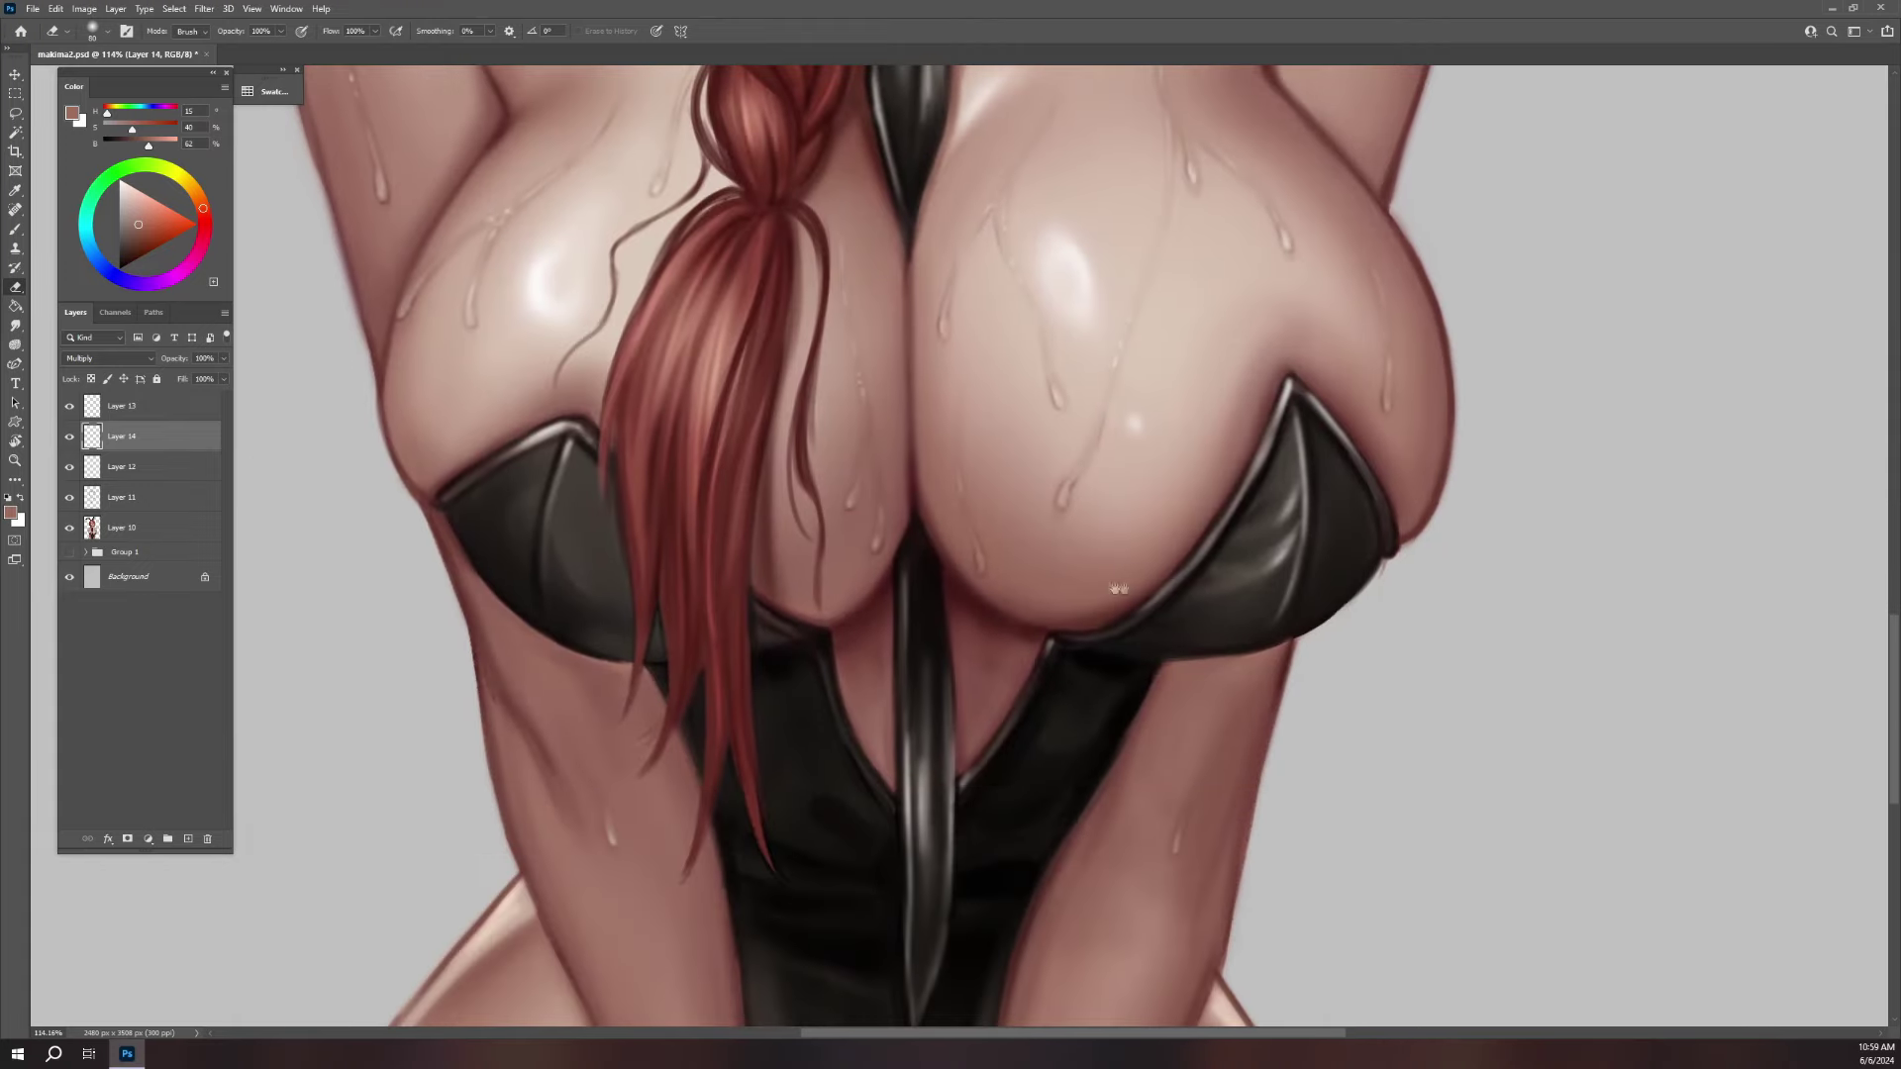
scroll(1077, 653, up, 2)
scroll(1077, 654, up, 3)
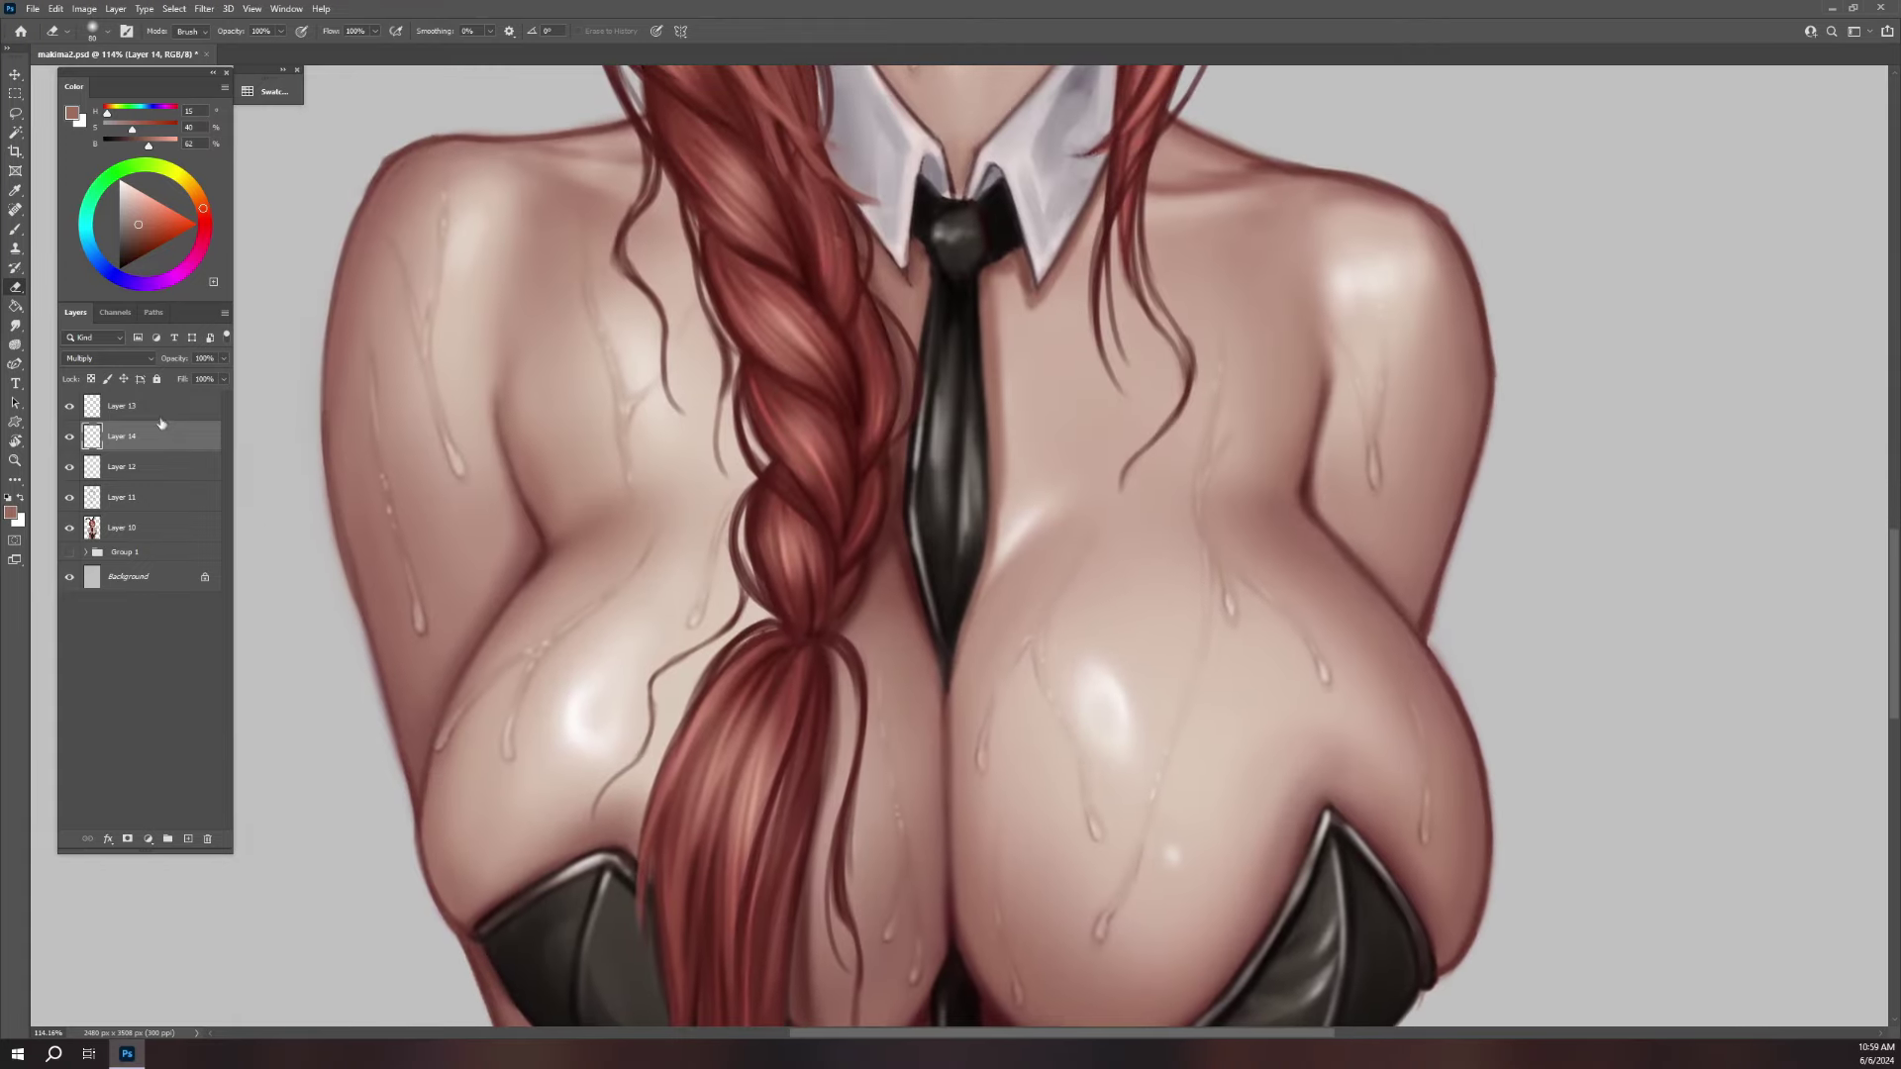
- Return to Linear Dodge Layer 13 with the Brush and a light skin tone sampled
click(153, 406)
key(b)
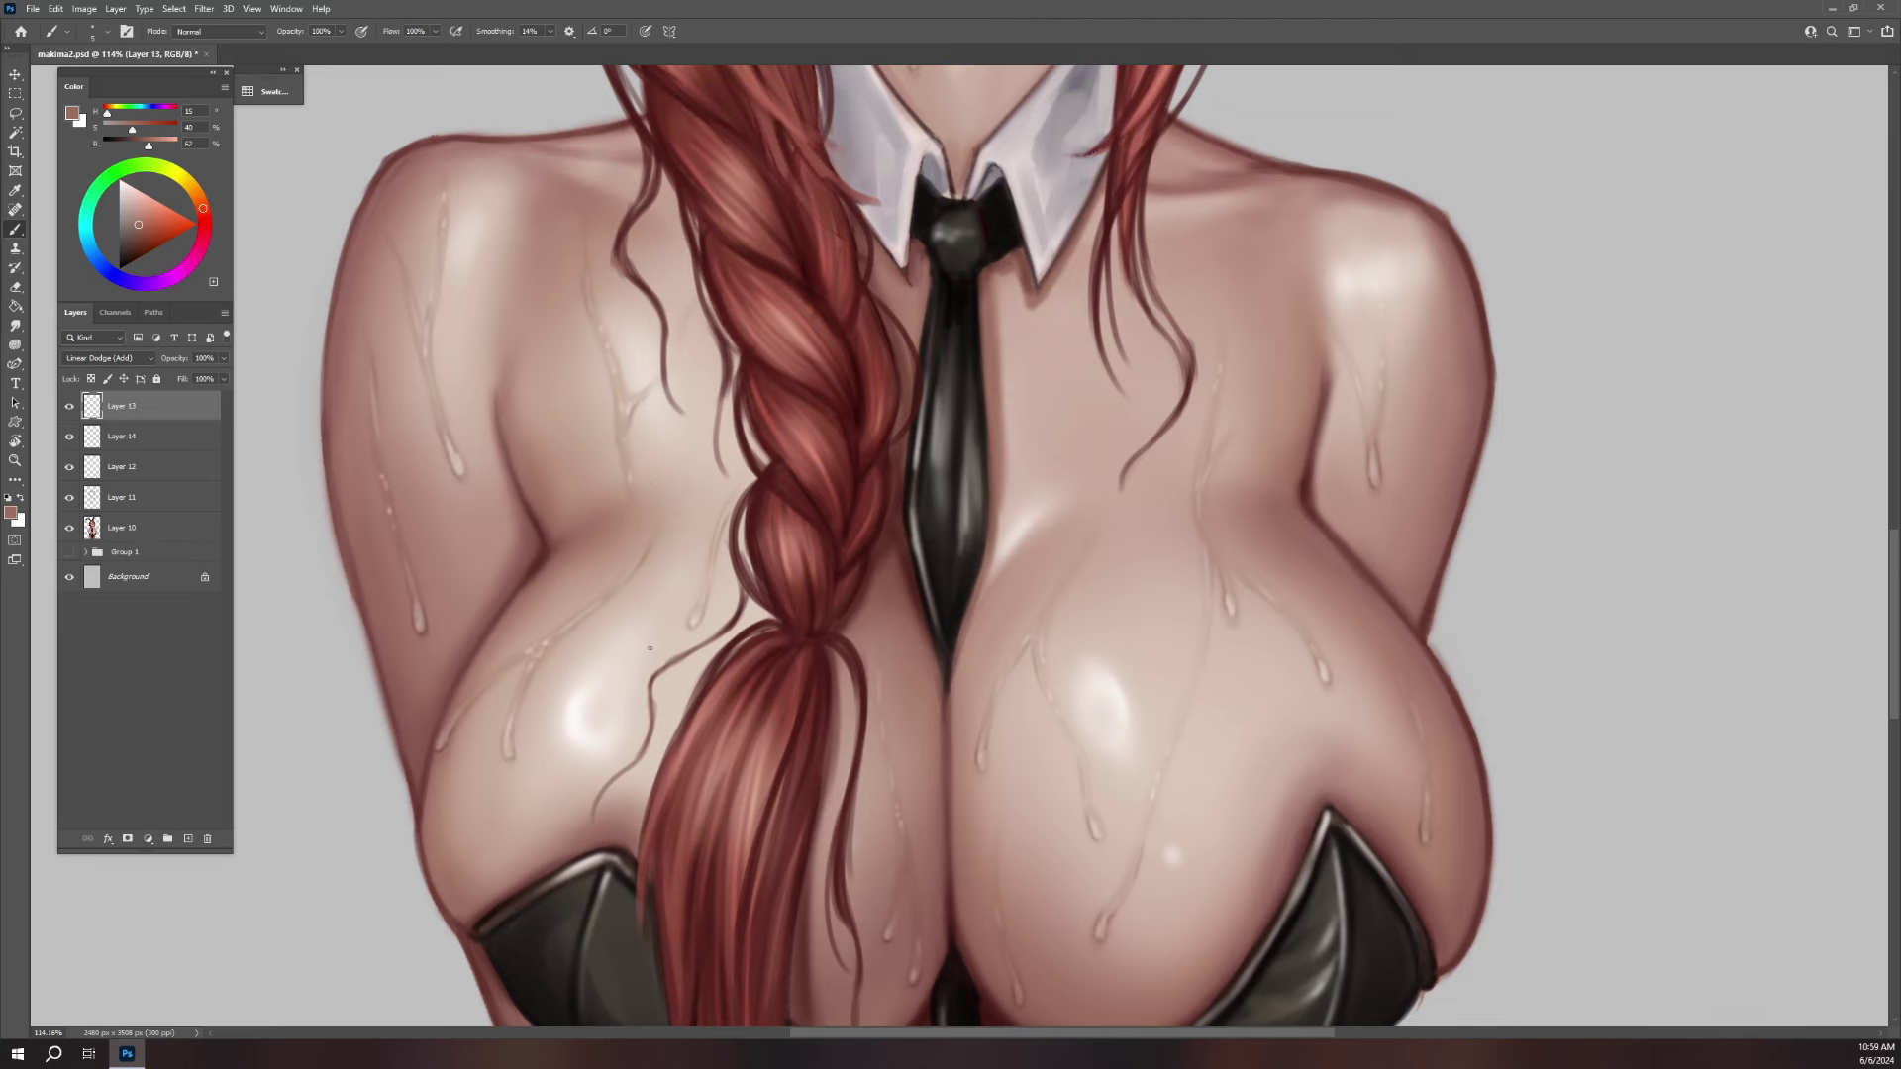
alt+click(647, 647)
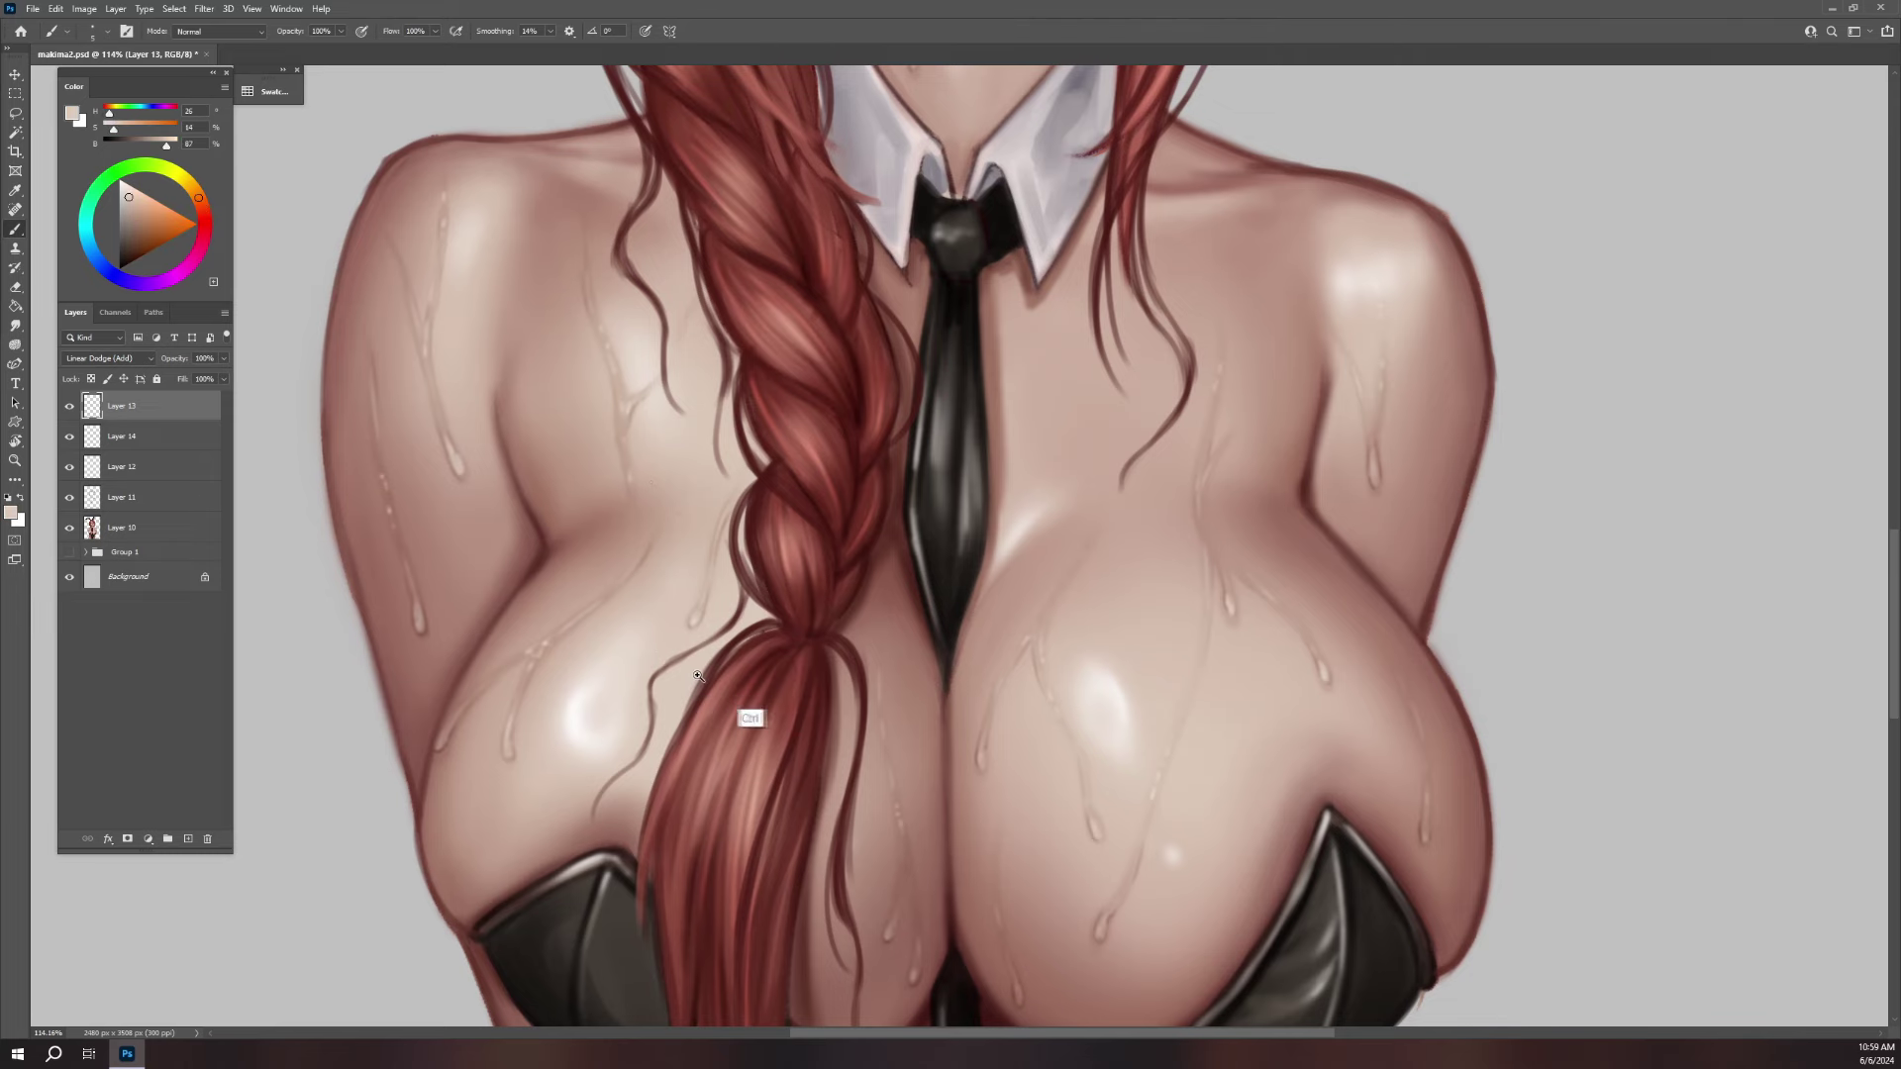
- Zoom into the braid and lighten the thin dark hair strand over the chest
drag(698, 677, 794, 713)
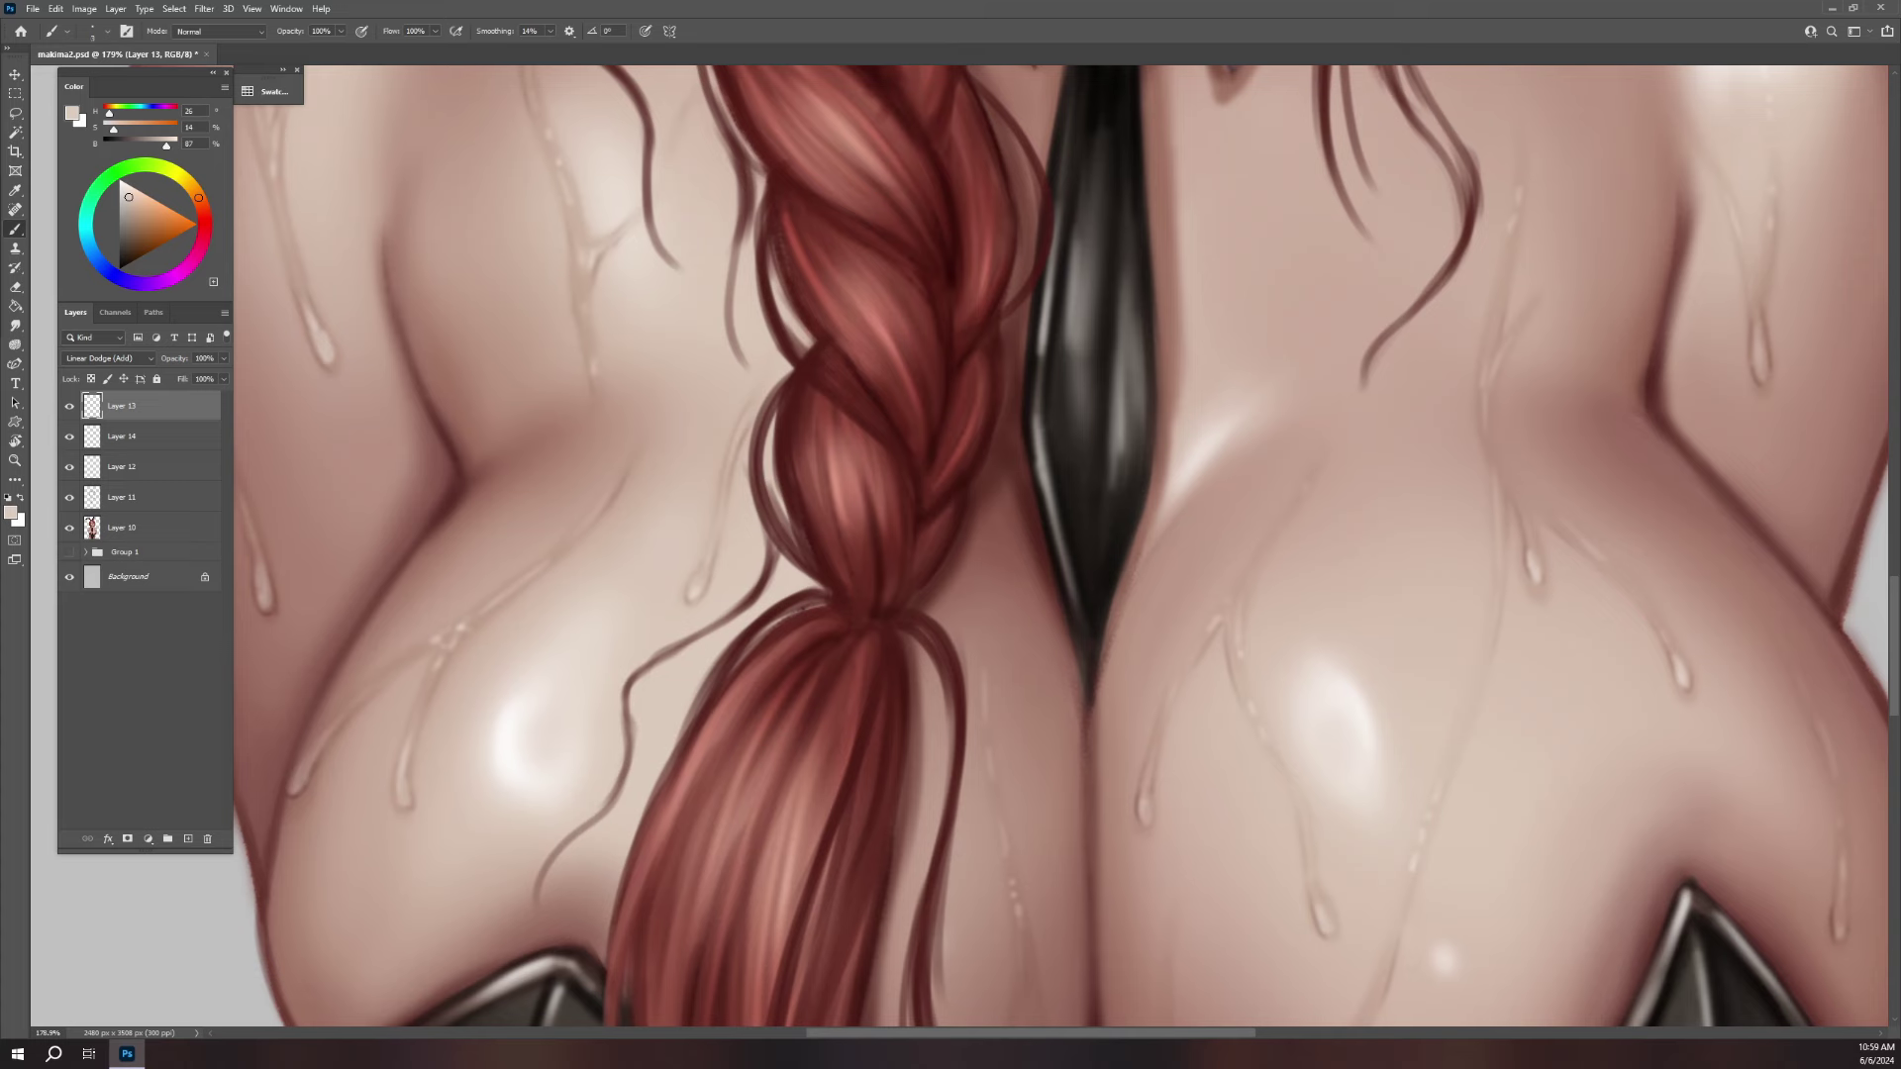
drag(650, 660, 631, 733)
drag(614, 800, 693, 635)
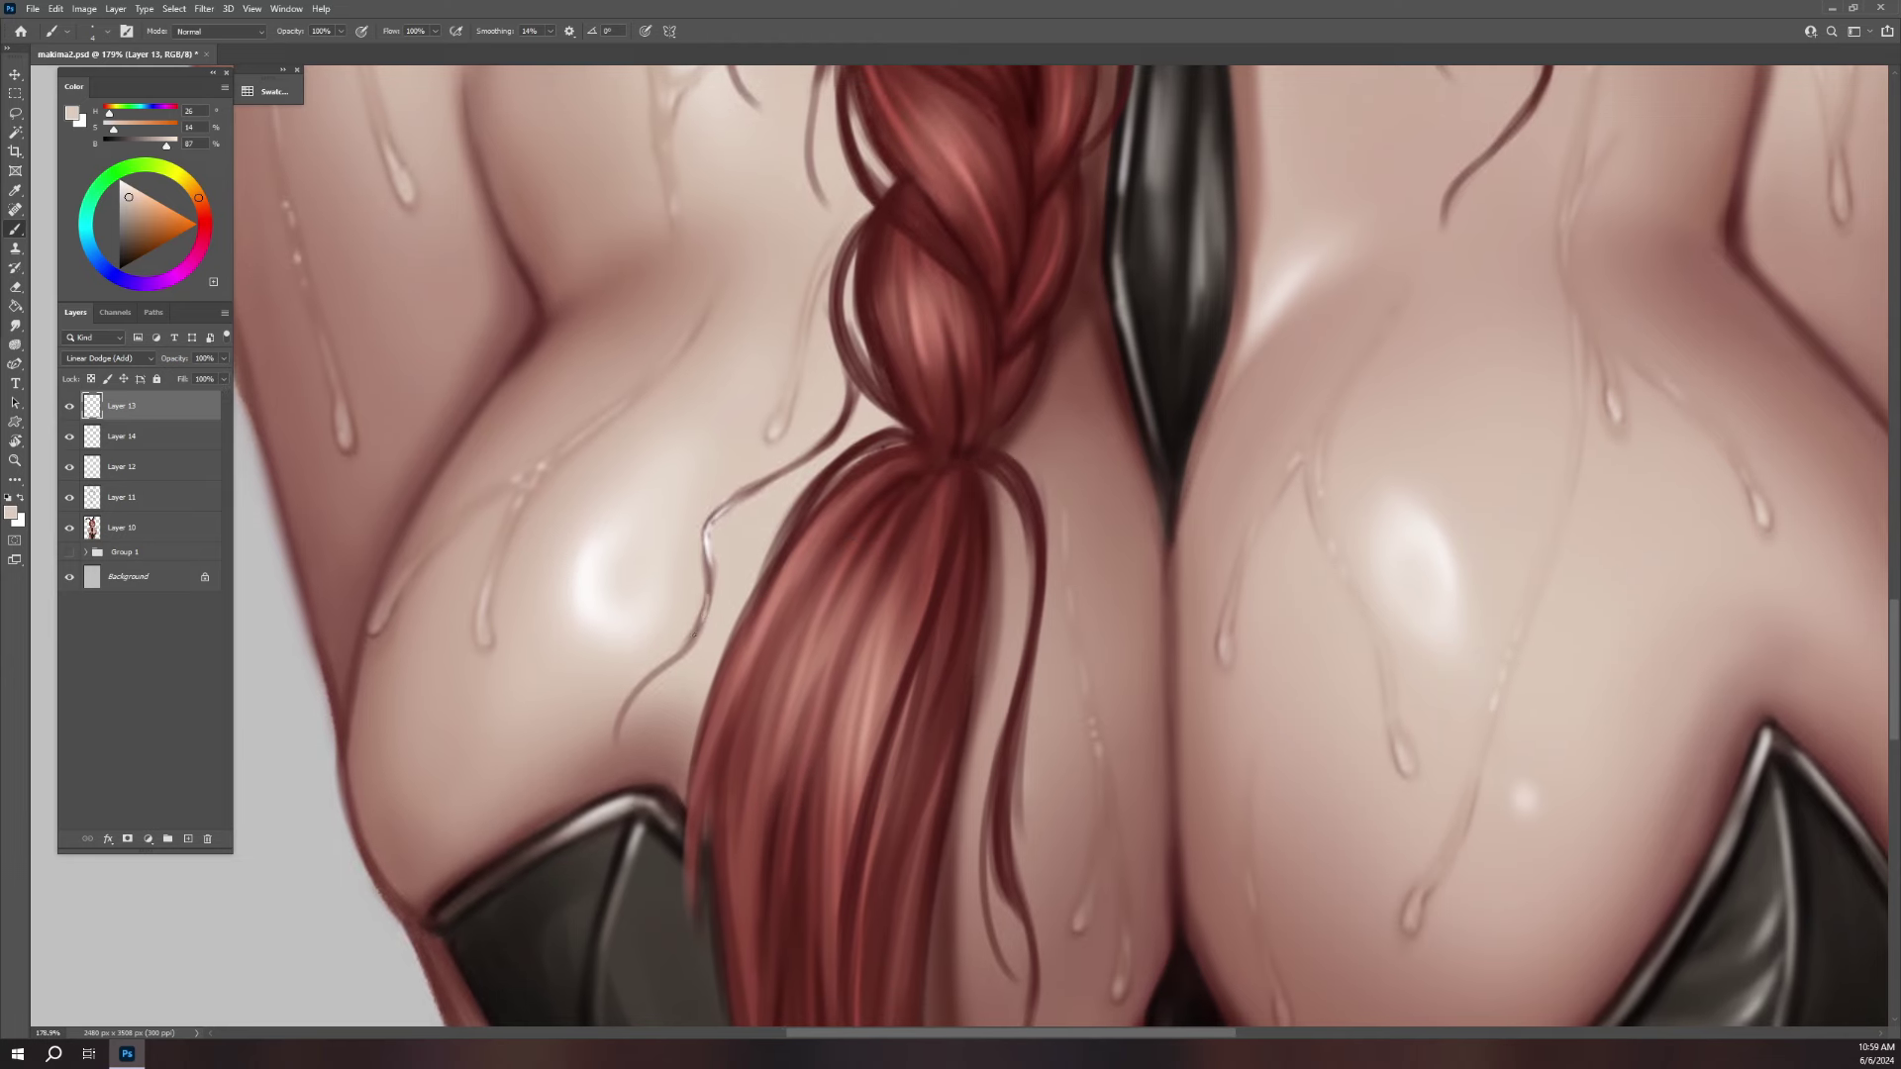
mouse_move(677, 656)
mouse_down()
mouse_move(696, 632)
mouse_move(630, 714)
mouse_up()
- Highlight the edges of the loose chest strand, brightening its lower part
drag(1391, 589, 1233, 490)
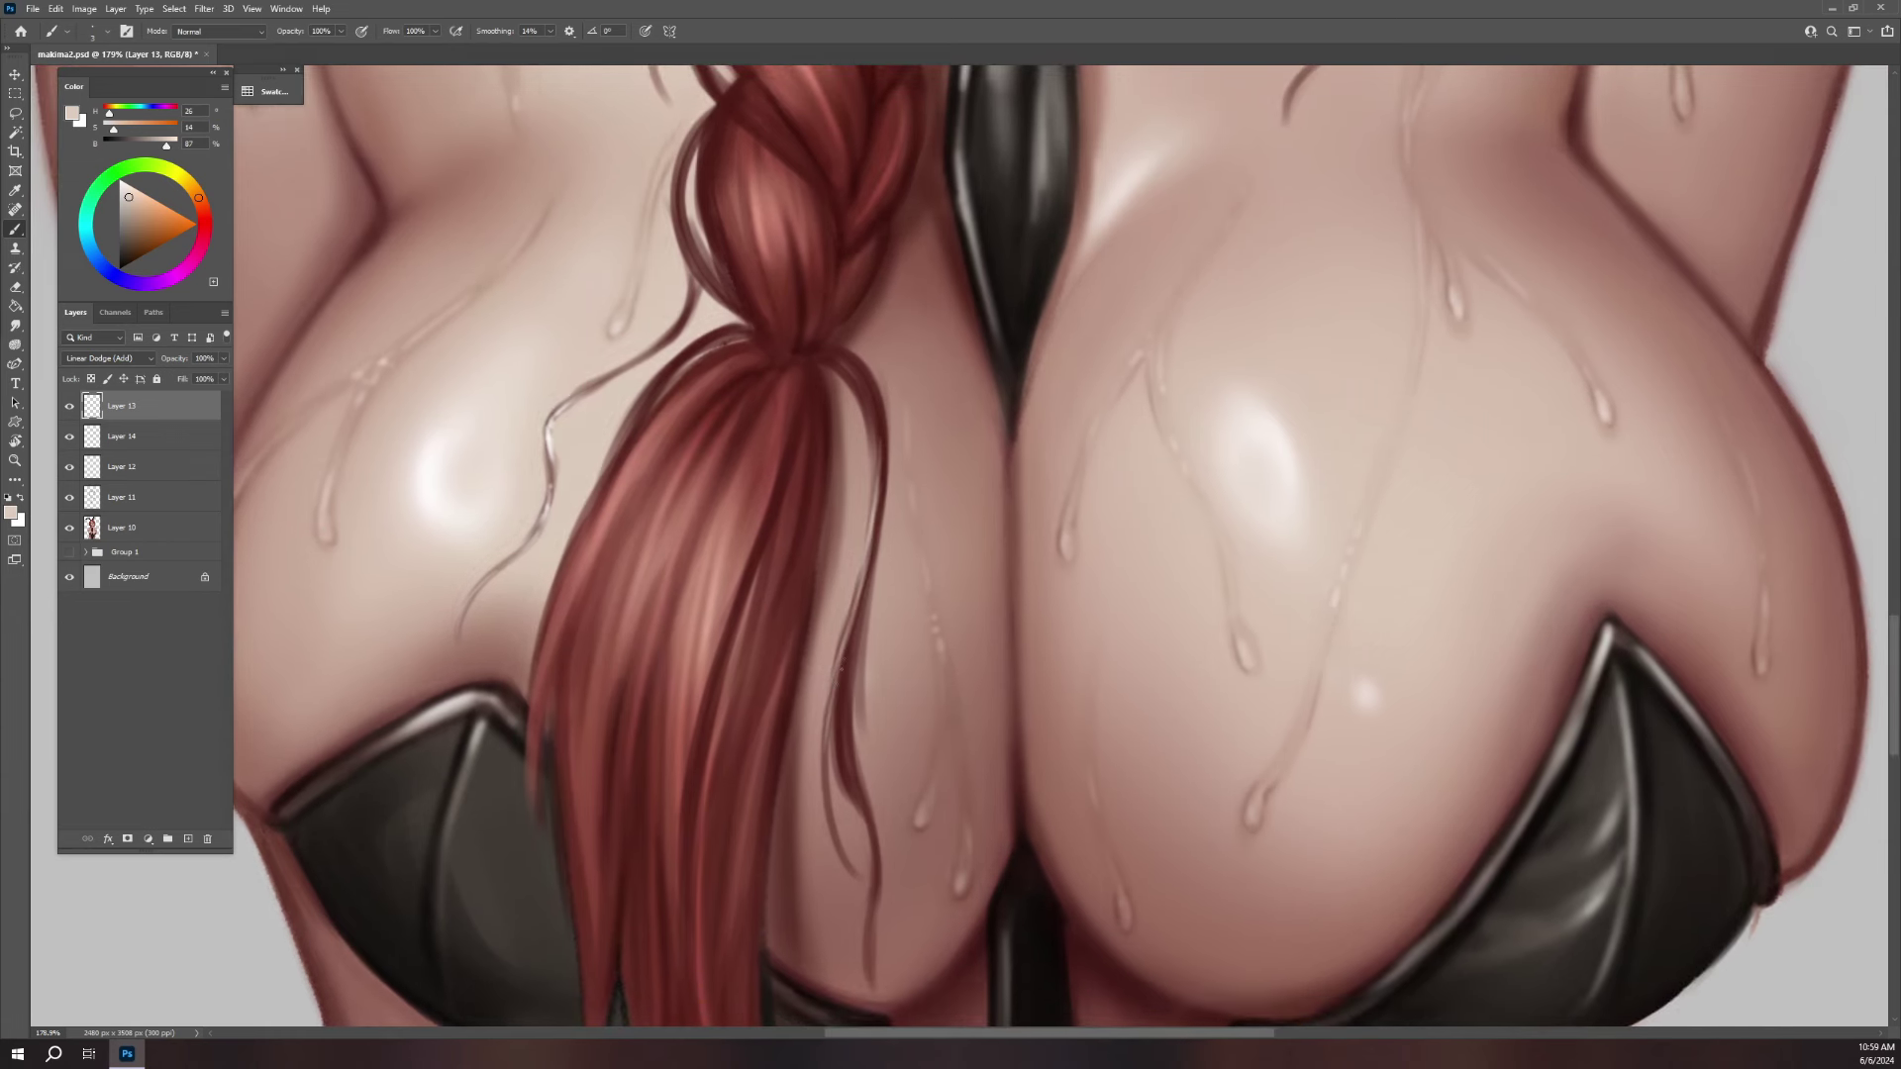
mouse_move(862, 626)
mouse_down()
mouse_move(845, 728)
mouse_move(842, 685)
mouse_up()
drag(846, 777, 850, 665)
mouse_move(838, 734)
mouse_down()
mouse_move(848, 757)
mouse_move(836, 656)
mouse_up()
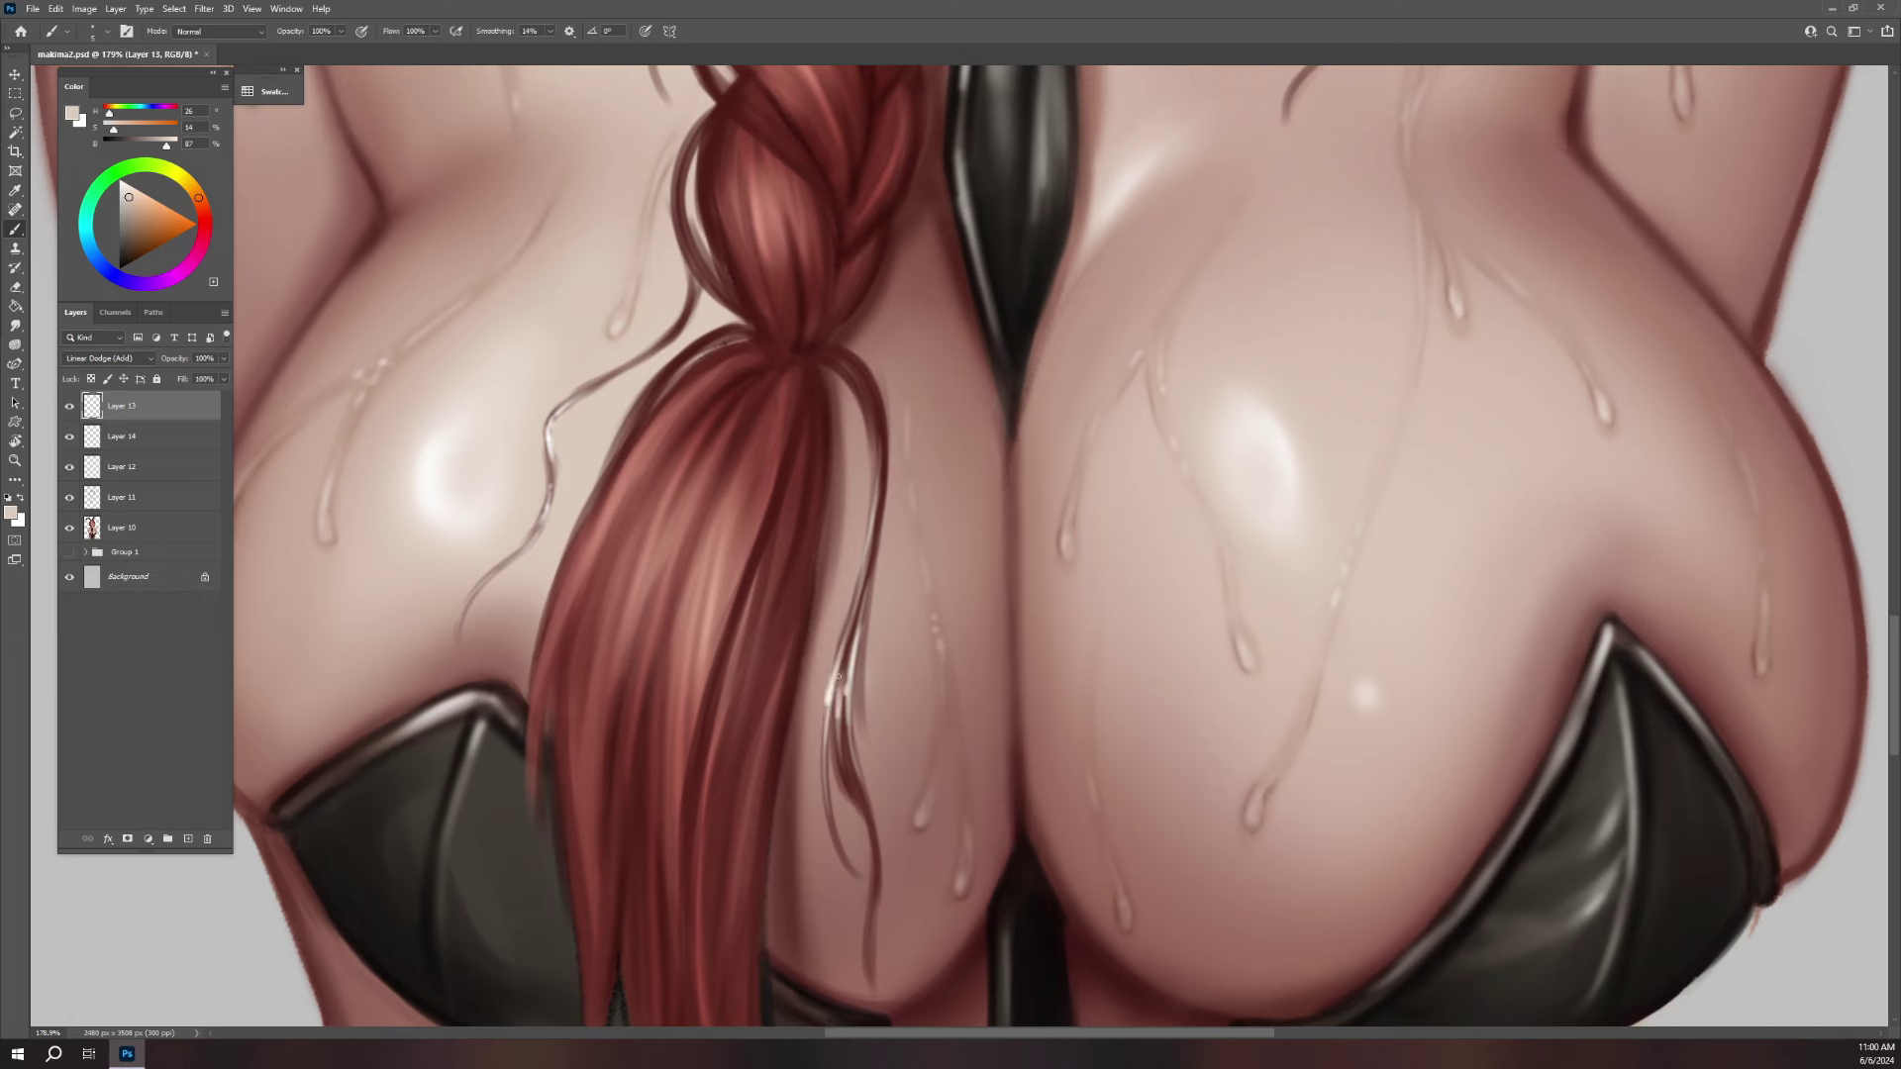
drag(830, 782, 826, 705)
mouse_move(876, 848)
mouse_down()
mouse_move(851, 780)
mouse_move(865, 811)
mouse_up()
drag(875, 886, 857, 781)
drag(883, 880, 866, 807)
drag(882, 919, 872, 873)
- Brighten the hair strands' left edge and the water drip on the skin
drag(562, 578, 616, 477)
drag(565, 592, 629, 473)
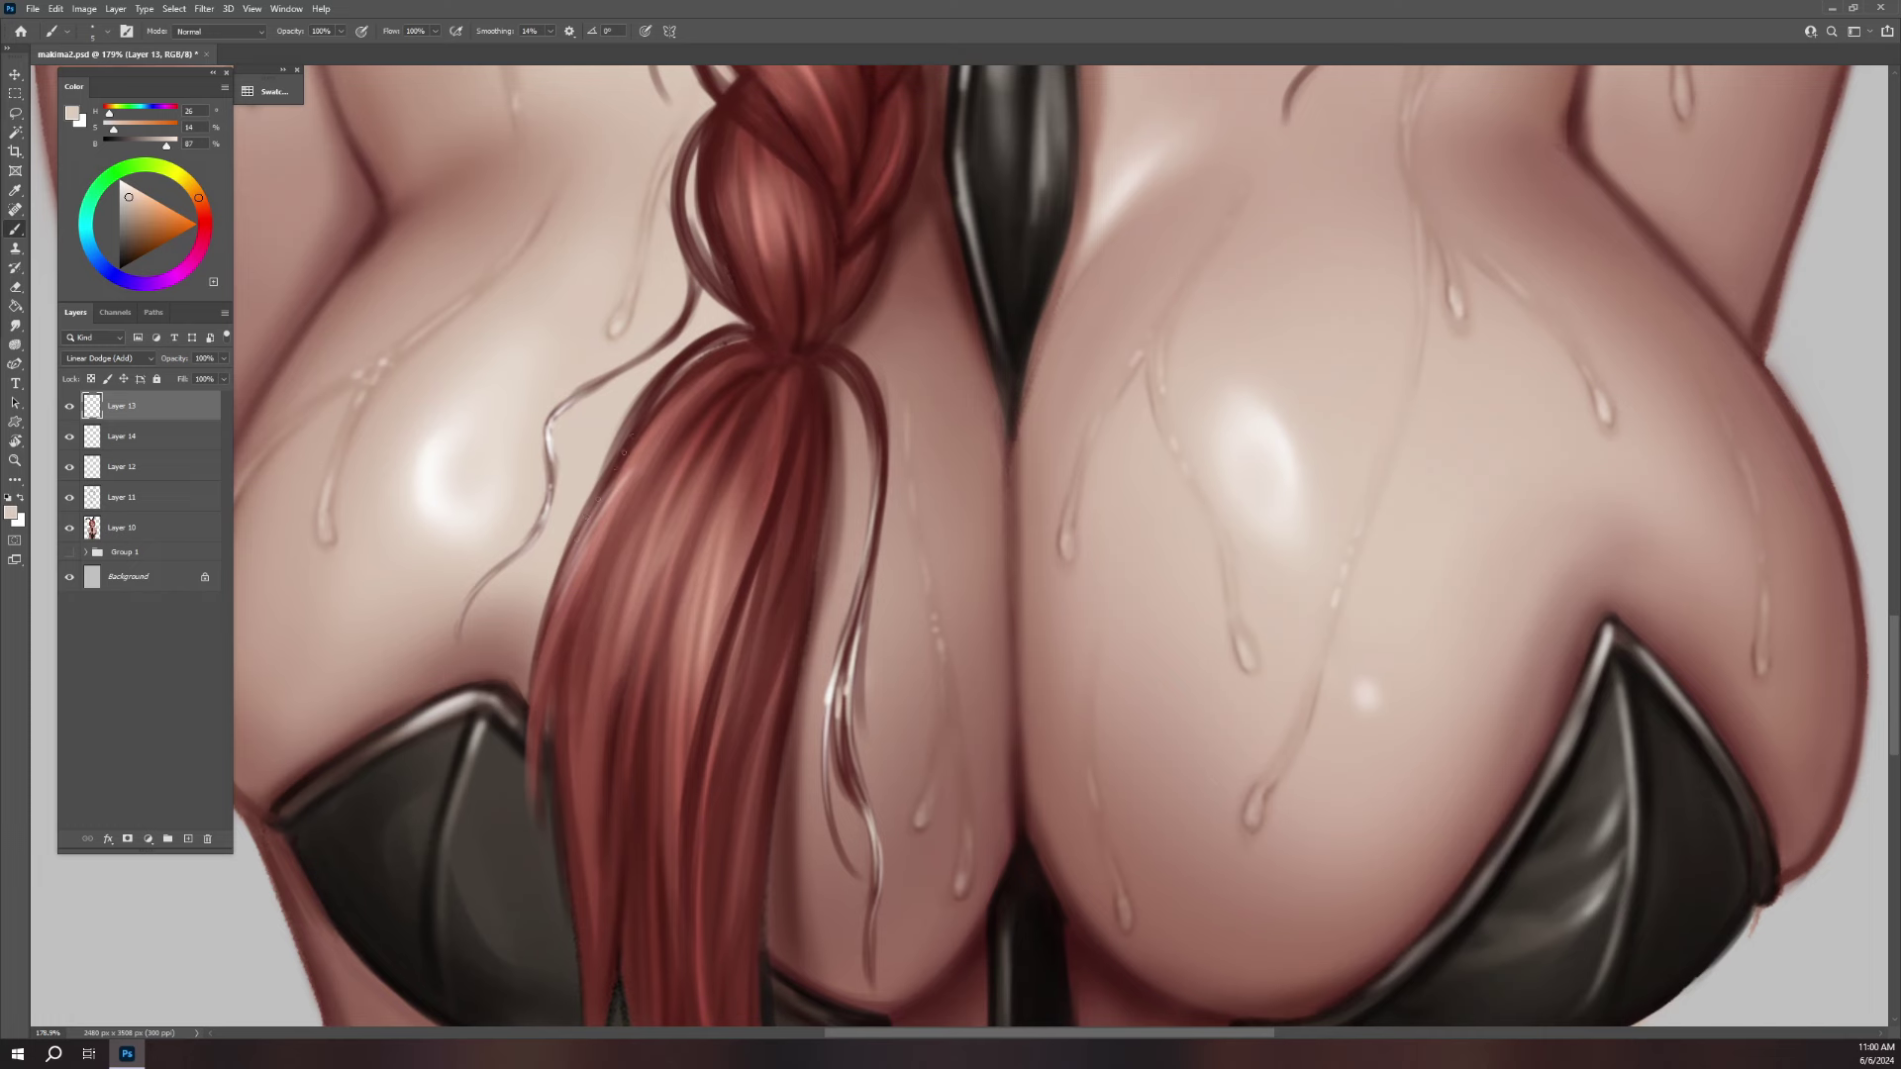
mouse_move(558, 572)
mouse_down()
mouse_move(613, 462)
mouse_move(606, 518)
mouse_move(636, 436)
mouse_up()
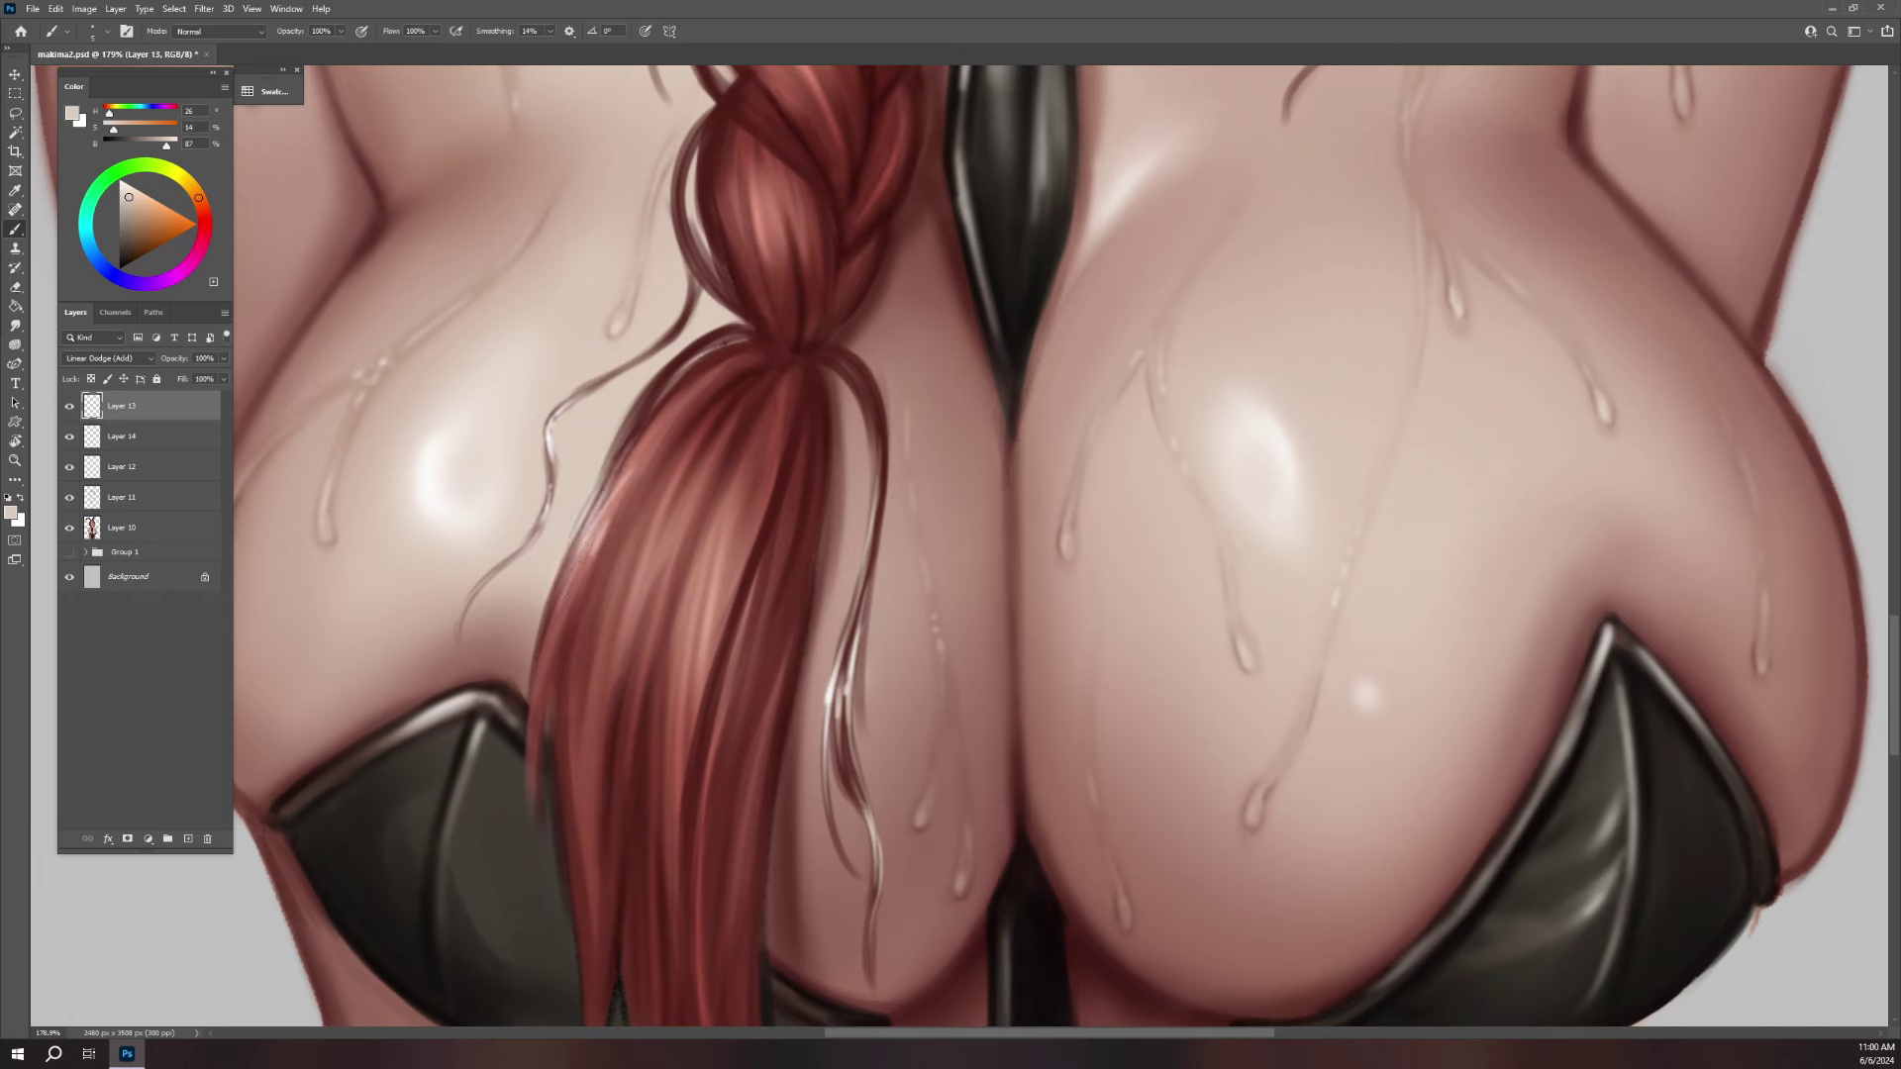
drag(875, 898, 869, 935)
mouse_move(798, 625)
mouse_down()
mouse_move(770, 776)
mouse_move(773, 701)
mouse_up()
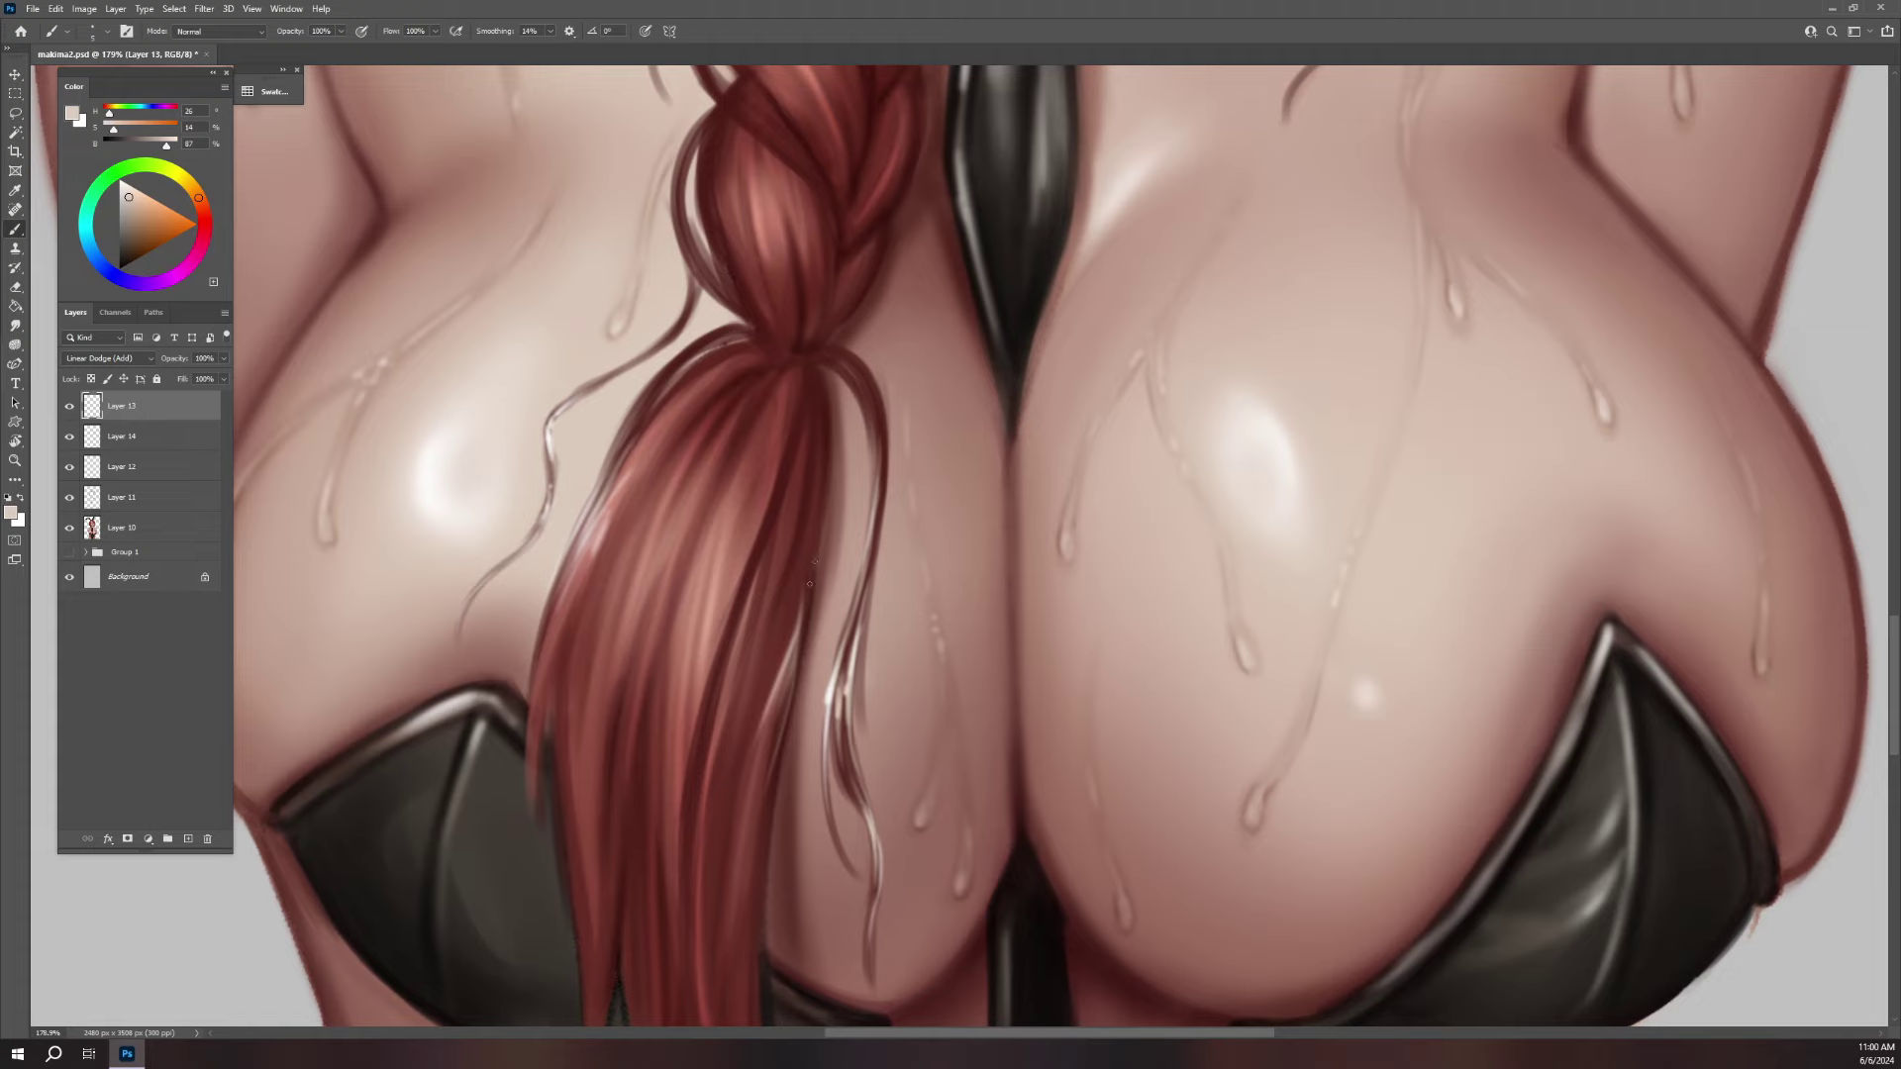
scroll(693, 643, up, 5)
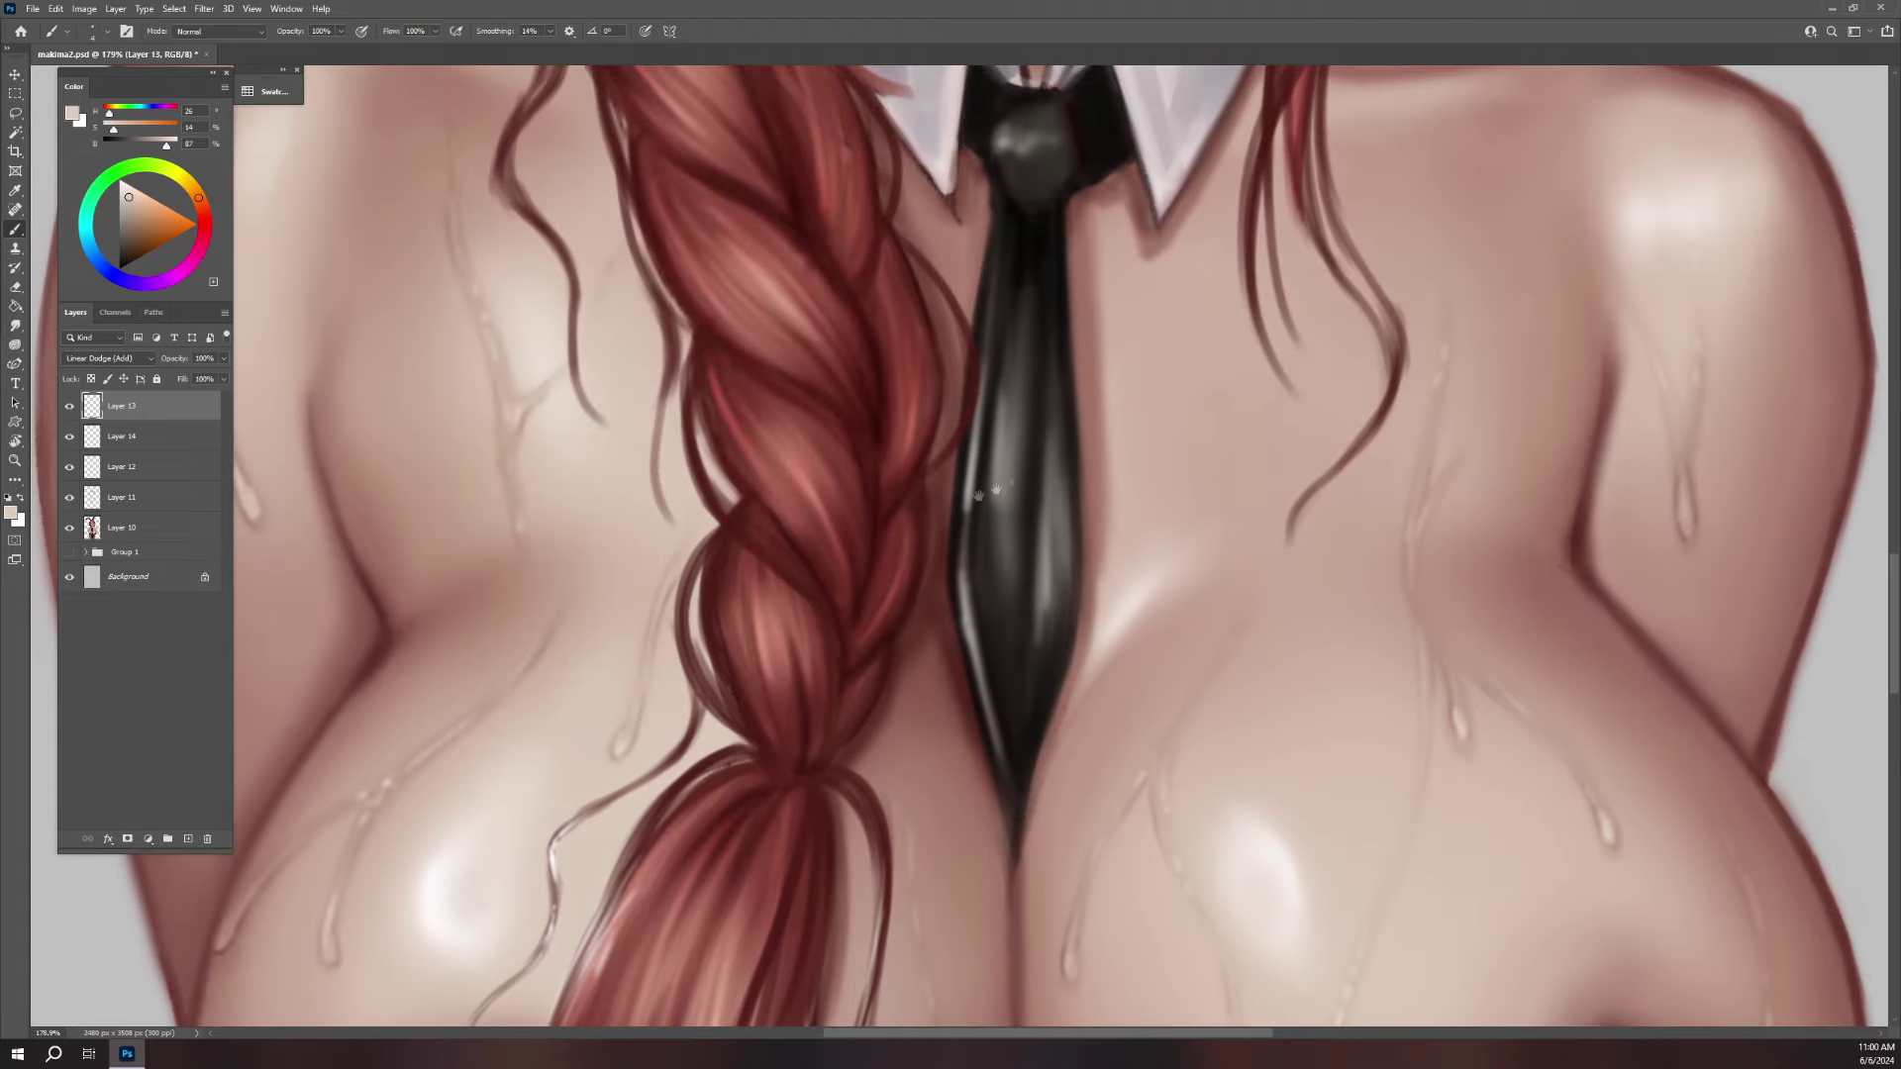
- Add thin highlights to the curling strand and the strands beside the collar
drag(996, 490, 1095, 828)
mouse_move(608, 448)
mouse_down()
mouse_move(560, 521)
mouse_move(640, 646)
mouse_up()
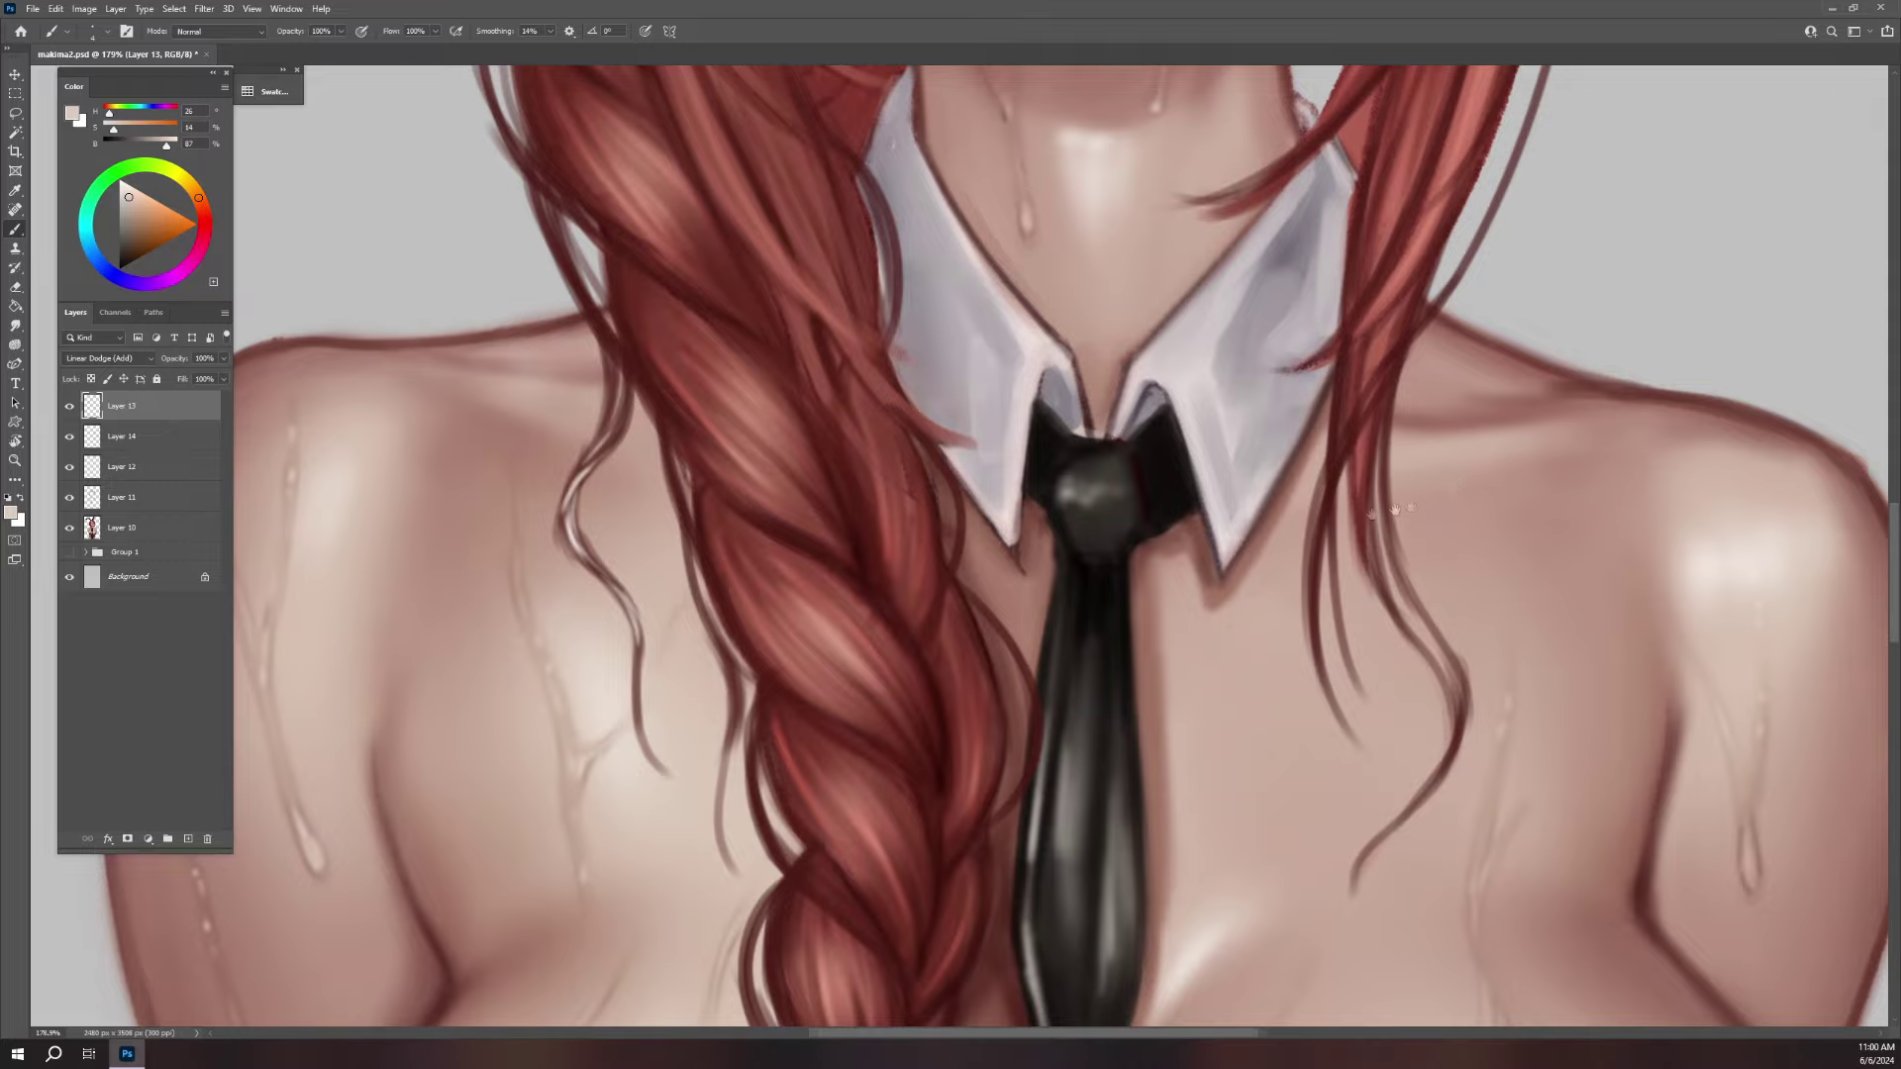
drag(1394, 510, 1047, 515)
drag(958, 566, 970, 682)
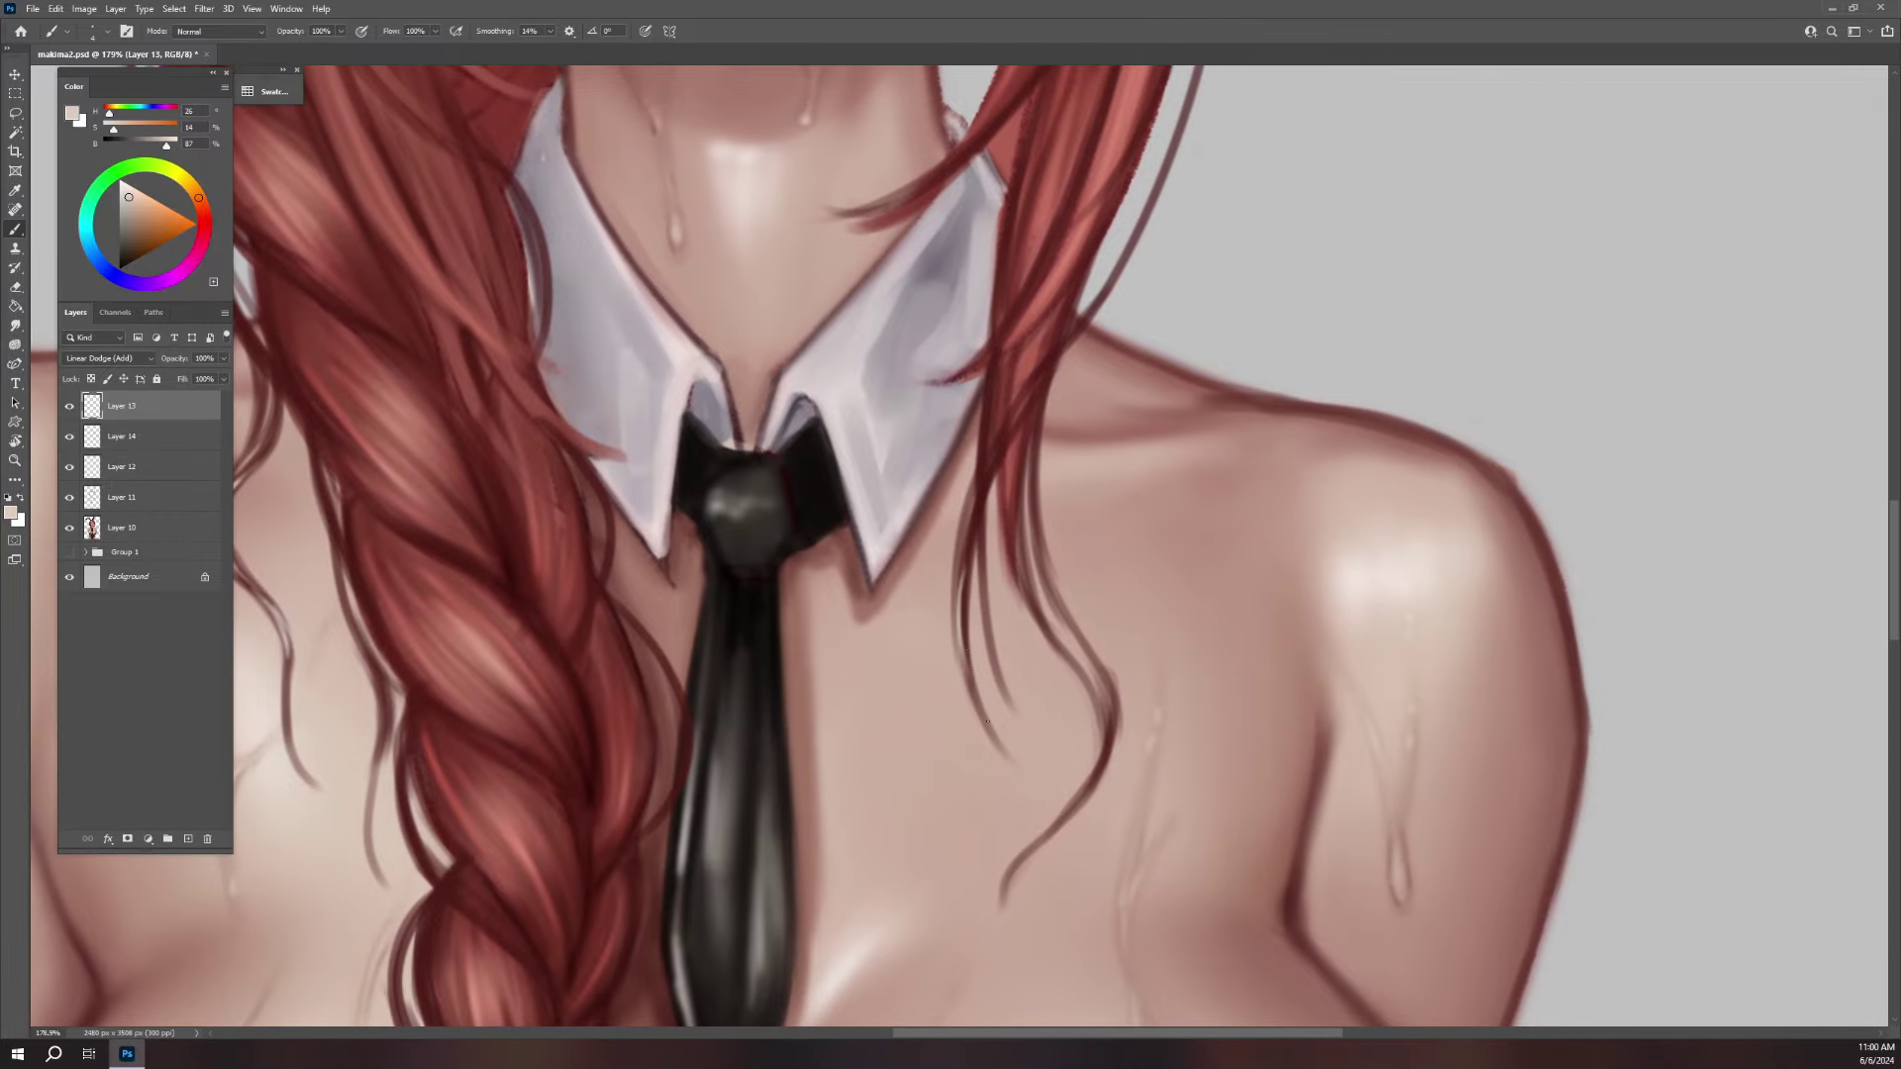
drag(1009, 525, 1026, 594)
- Highlight the red strands beside the collar and over the shoulder
drag(1018, 469, 1014, 569)
mouse_move(1008, 504)
mouse_down()
mouse_move(1020, 586)
mouse_move(1109, 735)
mouse_move(1102, 756)
mouse_up()
drag(1117, 683, 1090, 787)
drag(979, 530, 995, 637)
- Paint thin highlights on the hair strands beside the left cheek
mouse_move(947, 540)
mouse_down()
mouse_move(1100, 601)
mouse_move(1095, 586)
mouse_up()
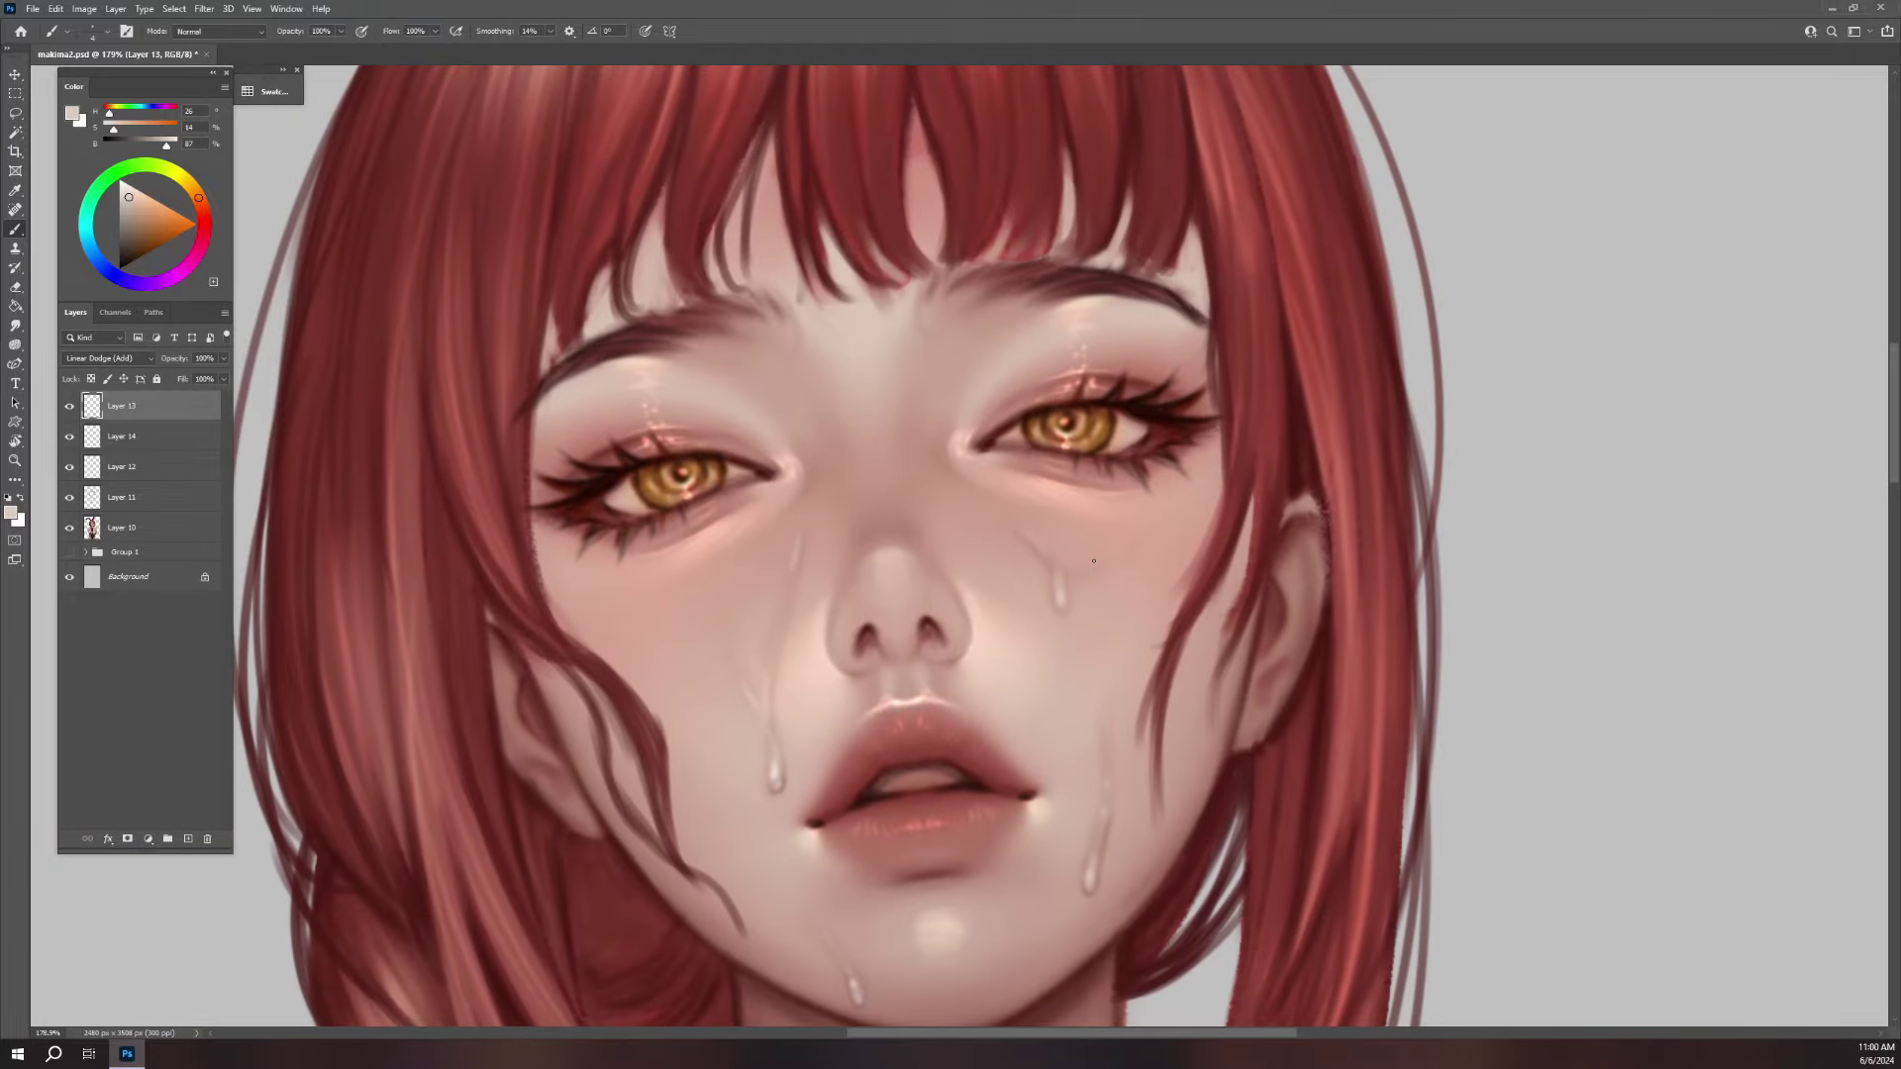
drag(612, 689, 658, 754)
mouse_move(652, 724)
mouse_down()
mouse_move(651, 776)
mouse_move(669, 747)
mouse_up()
drag(665, 815, 695, 879)
drag(588, 704, 631, 821)
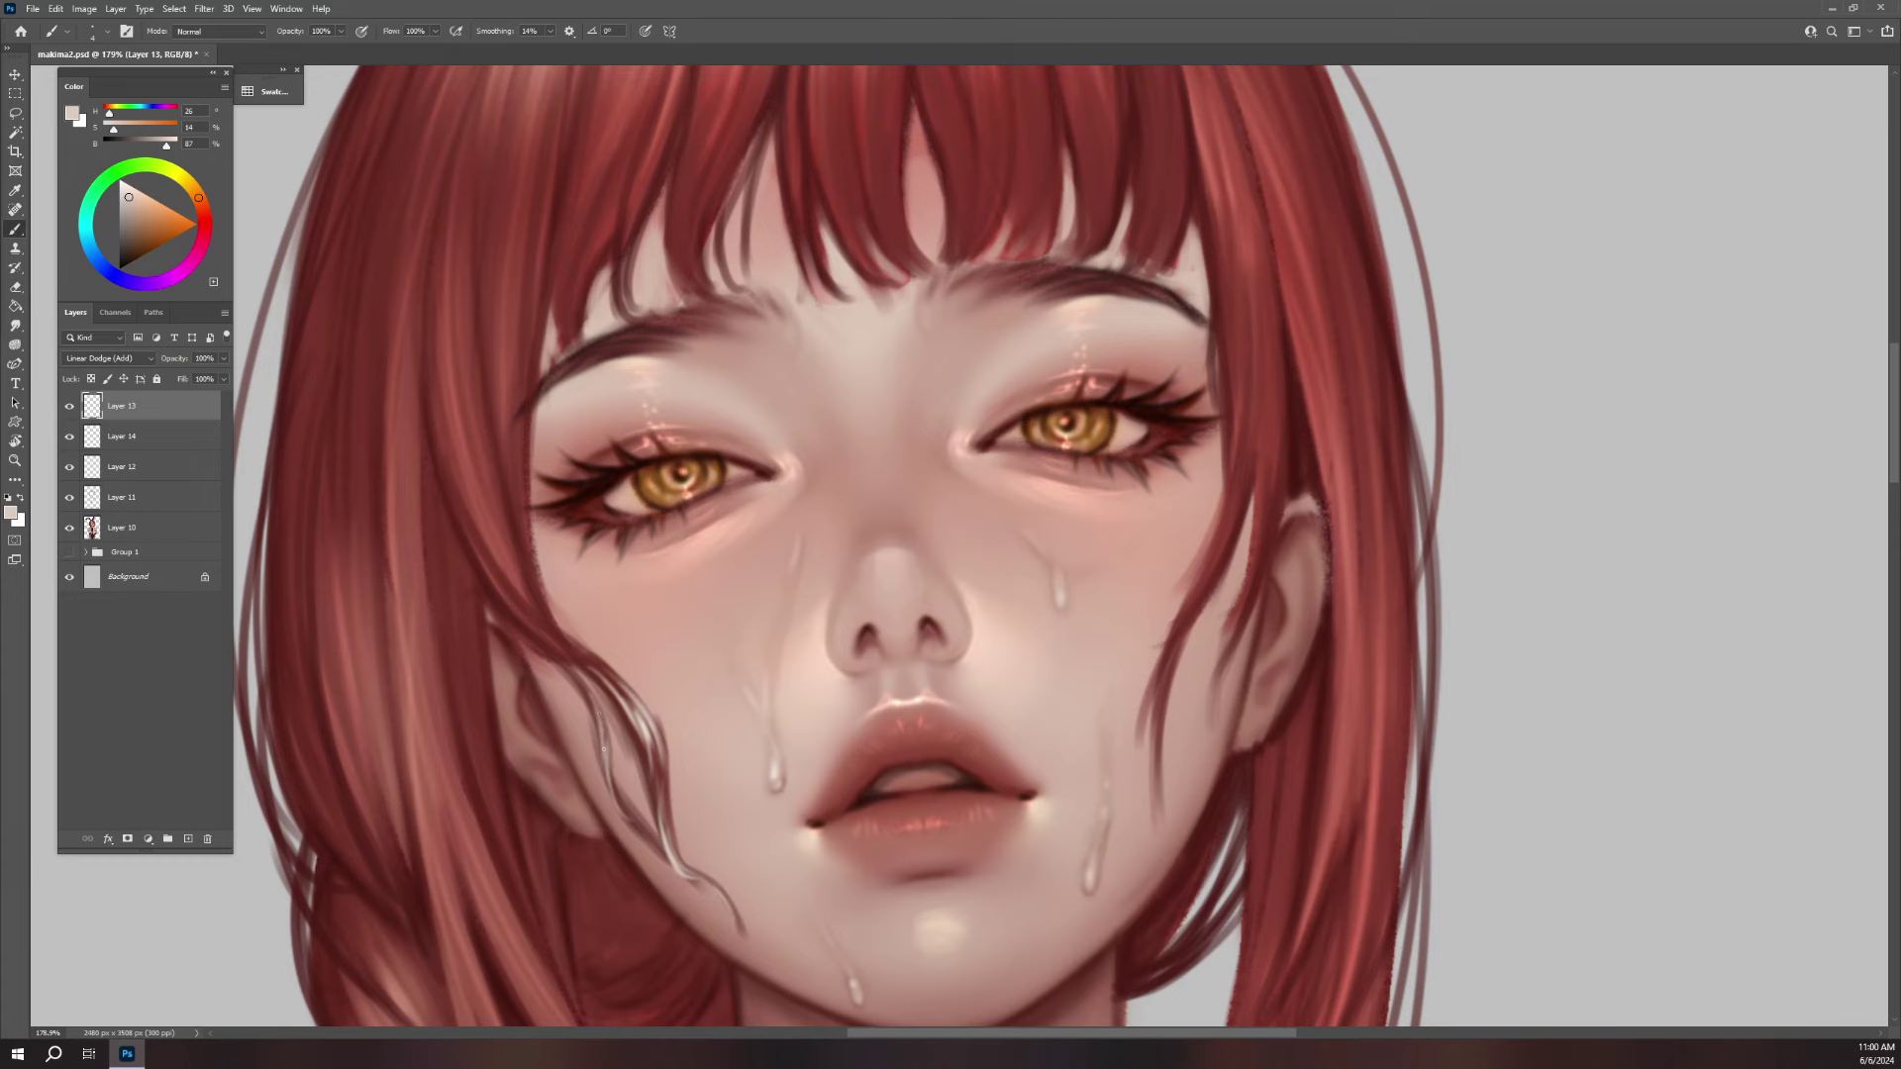
- Highlight the hair strands beside the right cheek and ear
mouse_move(1240, 579)
mouse_down()
mouse_move(1071, 540)
mouse_move(998, 597)
mouse_up()
drag(1051, 510, 983, 629)
drag(1032, 554, 996, 600)
mouse_move(1045, 519)
mouse_down()
mouse_move(1000, 594)
mouse_move(960, 614)
mouse_move(993, 663)
mouse_move(1036, 628)
mouse_up()
drag(1074, 563, 1035, 670)
- Highlight the central and right strands of the bangs
mouse_move(1082, 518)
mouse_down()
mouse_move(1082, 666)
mouse_move(1117, 782)
mouse_up()
drag(827, 441, 807, 496)
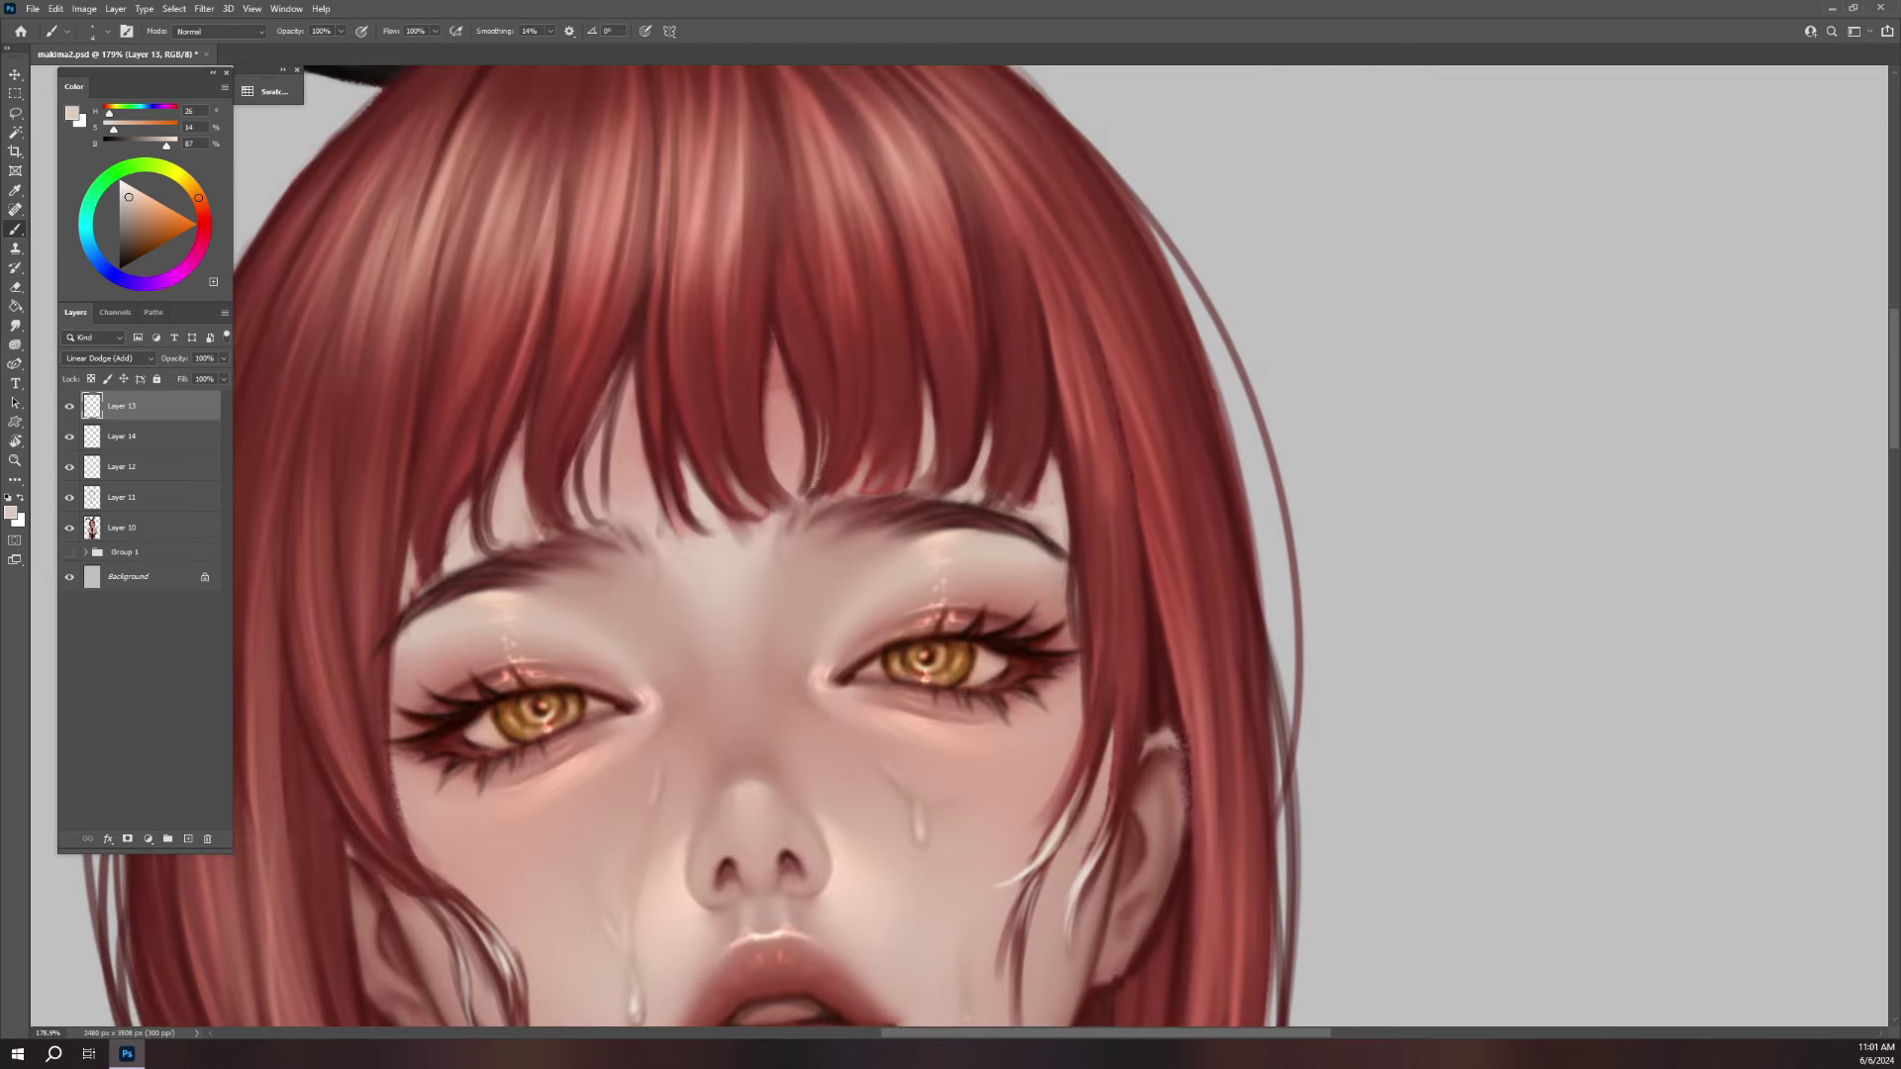
mouse_move(840, 416)
mouse_down()
mouse_move(814, 485)
mouse_move(843, 459)
mouse_up()
drag(750, 406, 772, 505)
drag(735, 426, 783, 492)
drag(911, 420, 884, 481)
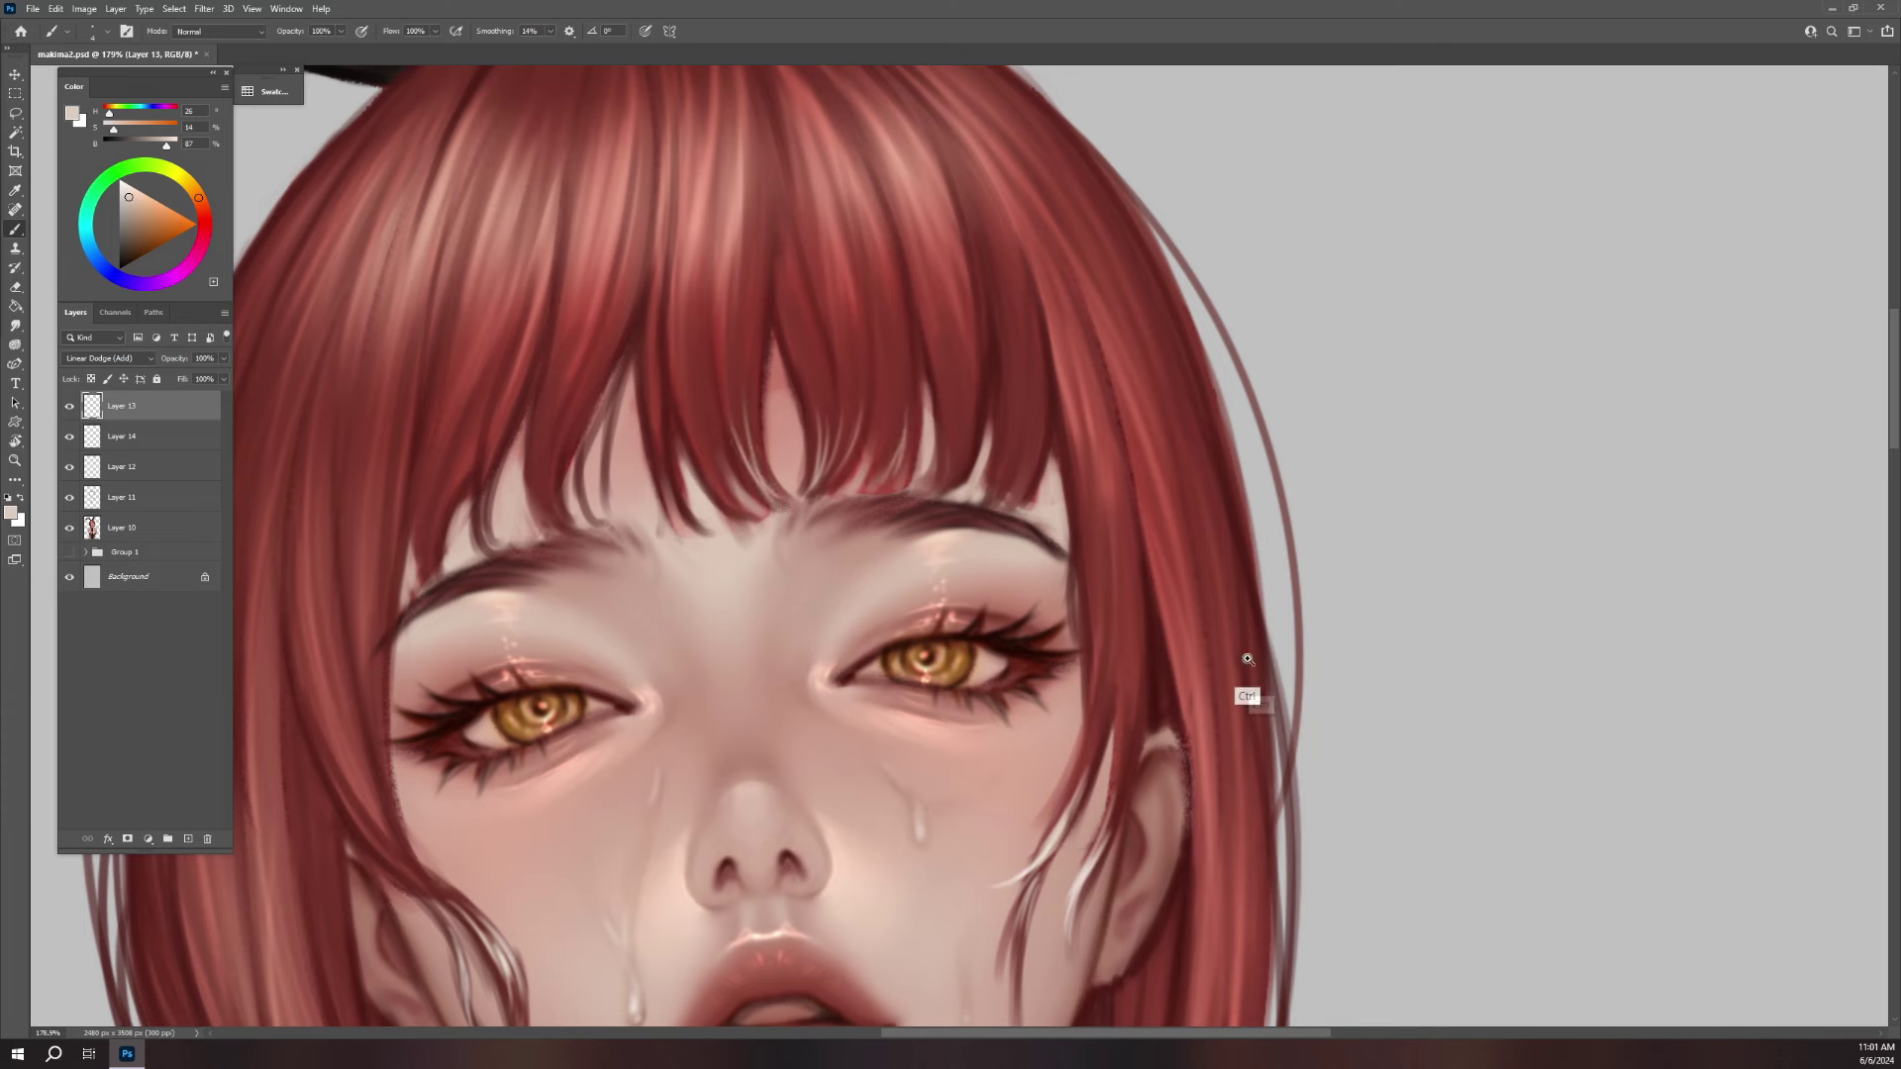
- Highlight the left bang strands, left temple and hair edge down the left side
drag(550, 421, 541, 515)
drag(534, 441, 553, 530)
drag(580, 406, 548, 525)
drag(562, 440, 547, 516)
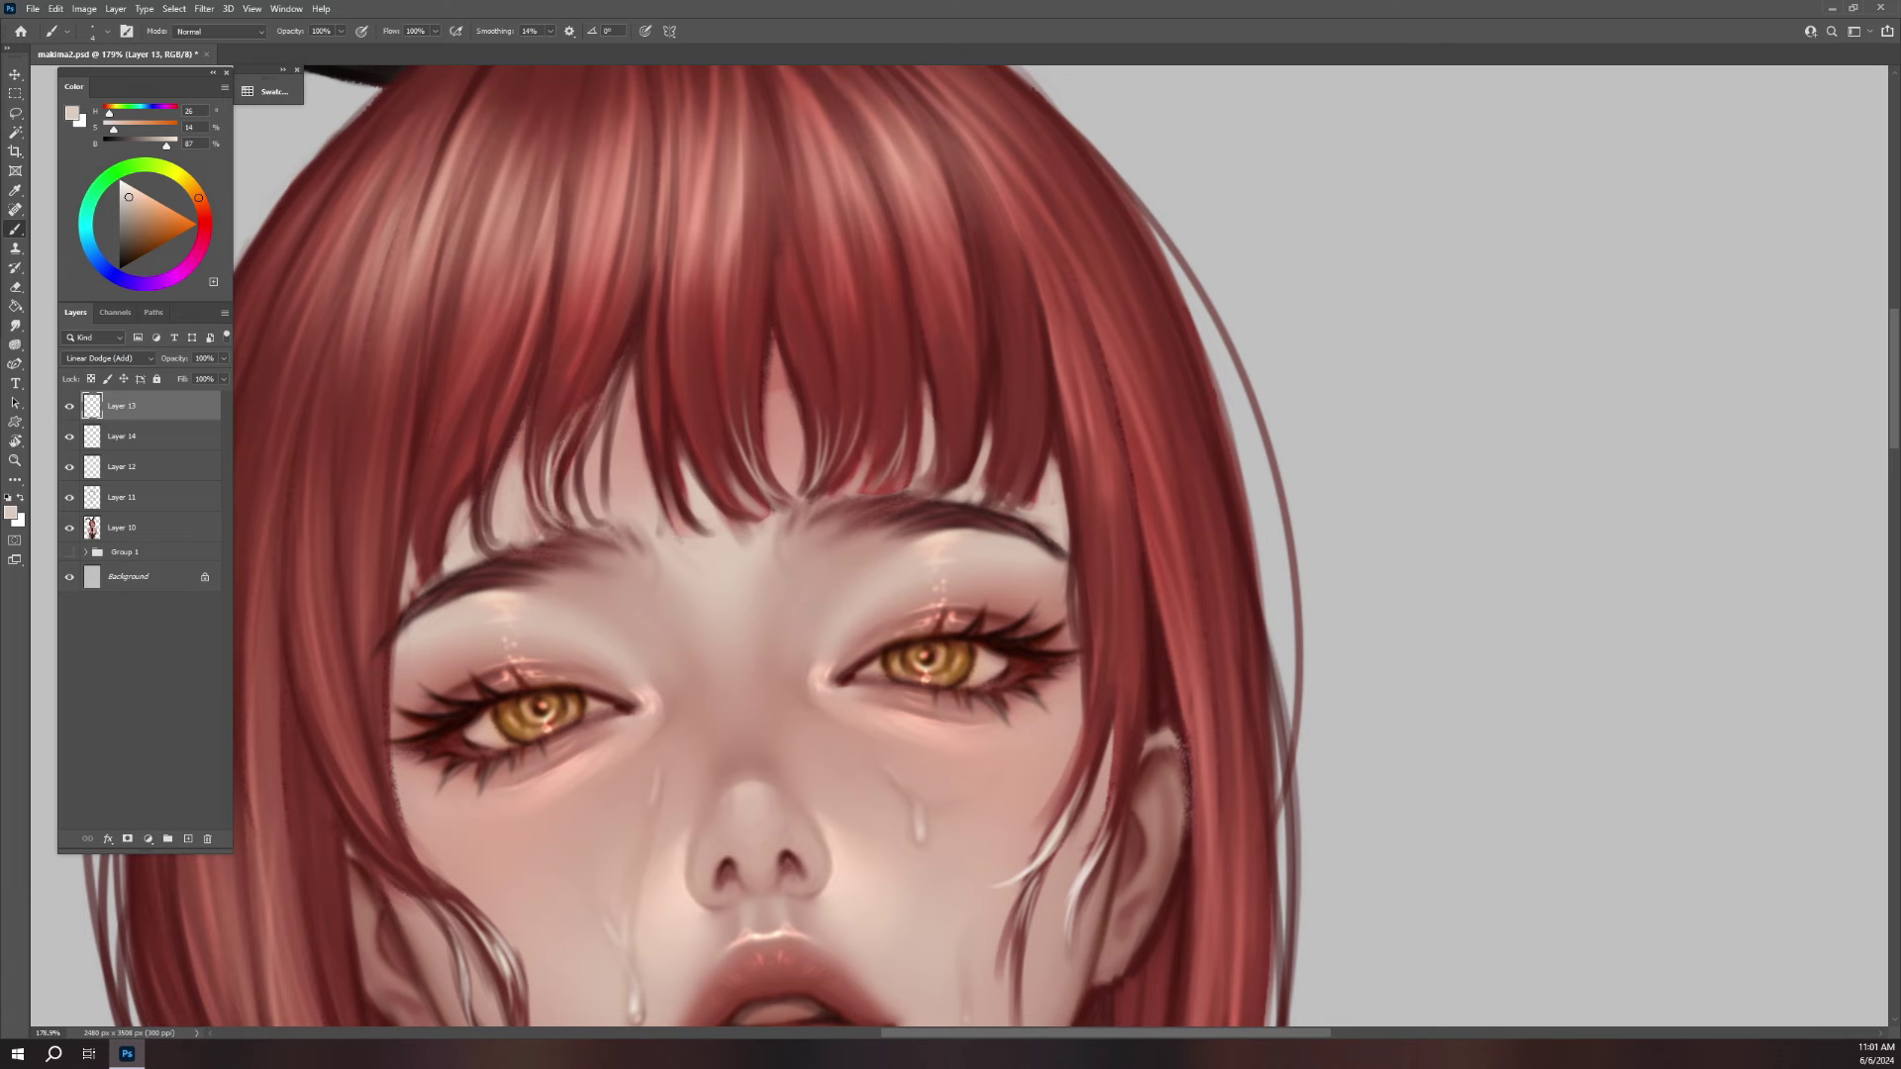
mouse_move(499, 451)
mouse_down()
mouse_move(483, 545)
mouse_move(422, 564)
mouse_up()
mouse_move(423, 489)
mouse_down()
mouse_move(416, 559)
mouse_move(435, 577)
mouse_move(386, 764)
mouse_up()
drag(384, 698, 406, 836)
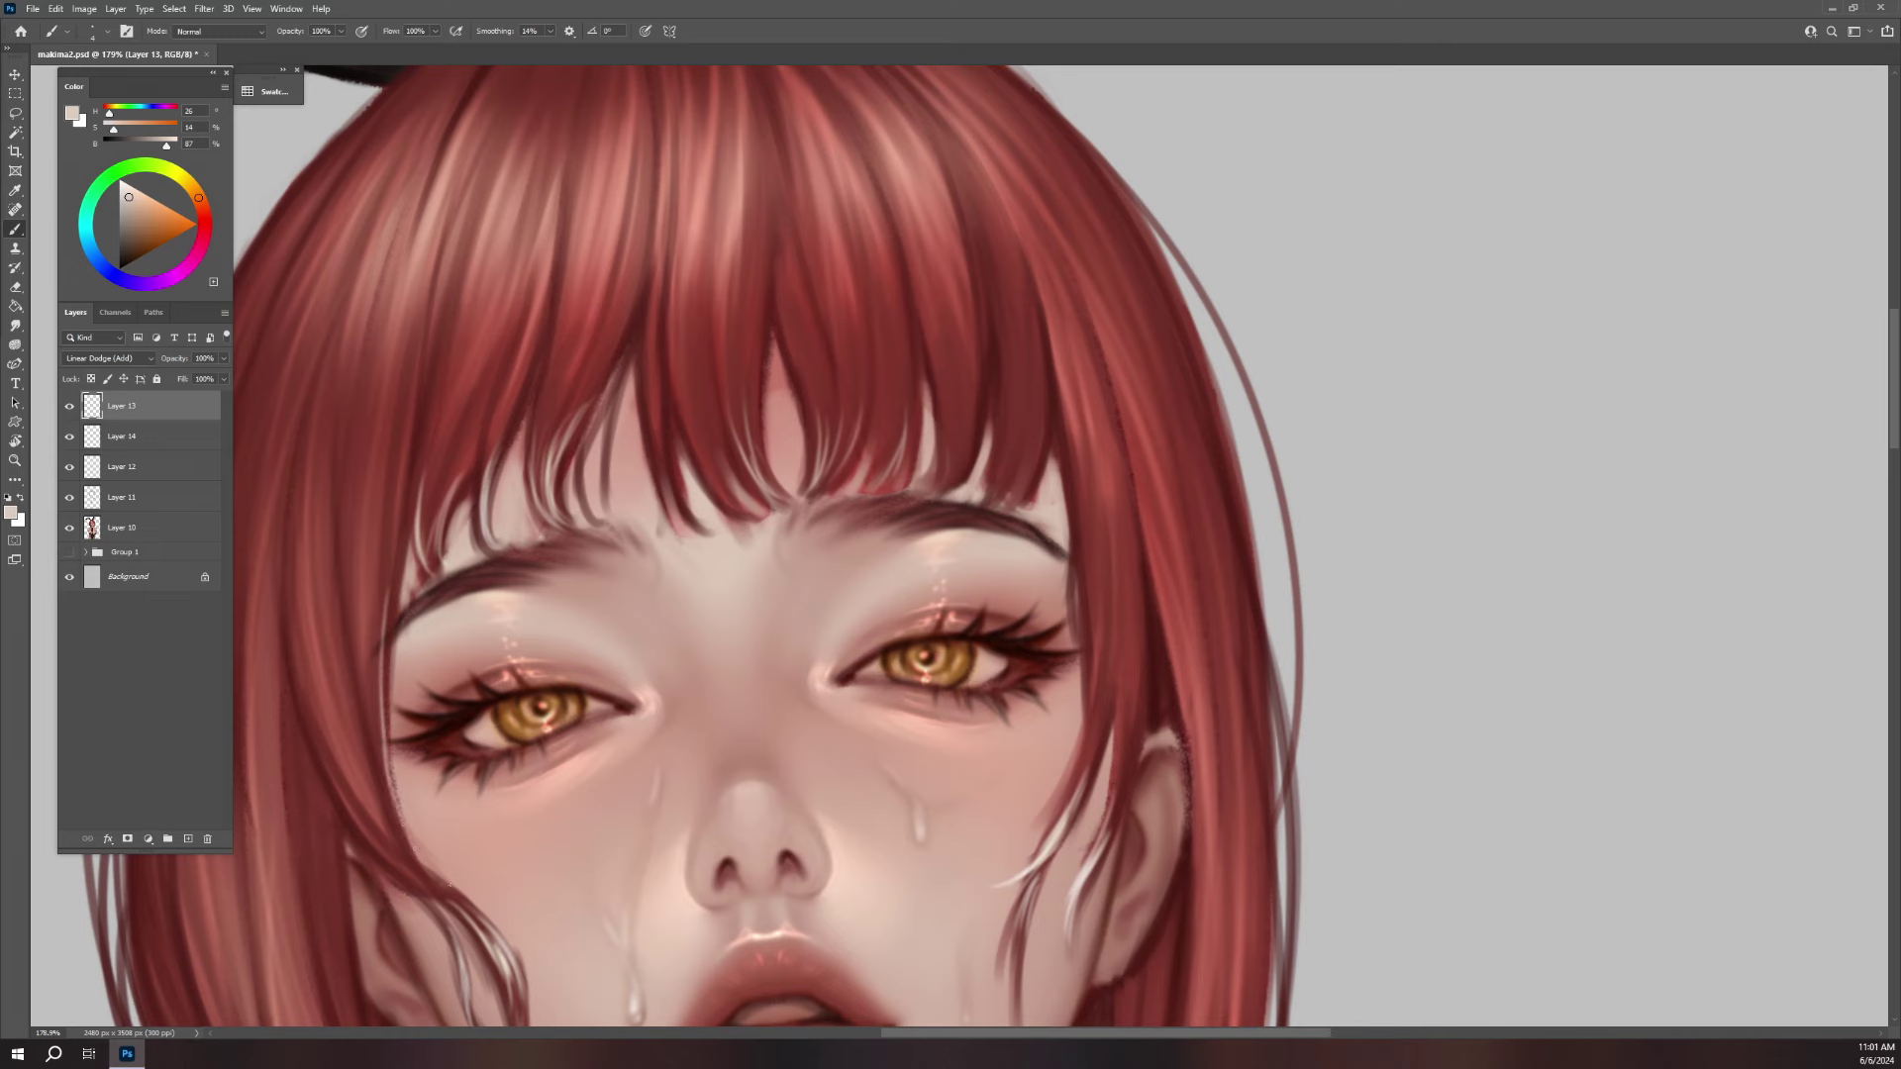
- Highlight one more bang strand and brighten the hair edge beside the right eye
drag(948, 394, 939, 477)
drag(1070, 462, 1083, 682)
drag(1078, 616, 1085, 701)
drag(1076, 575, 1083, 695)
scroll(1154, 600, down, 5)
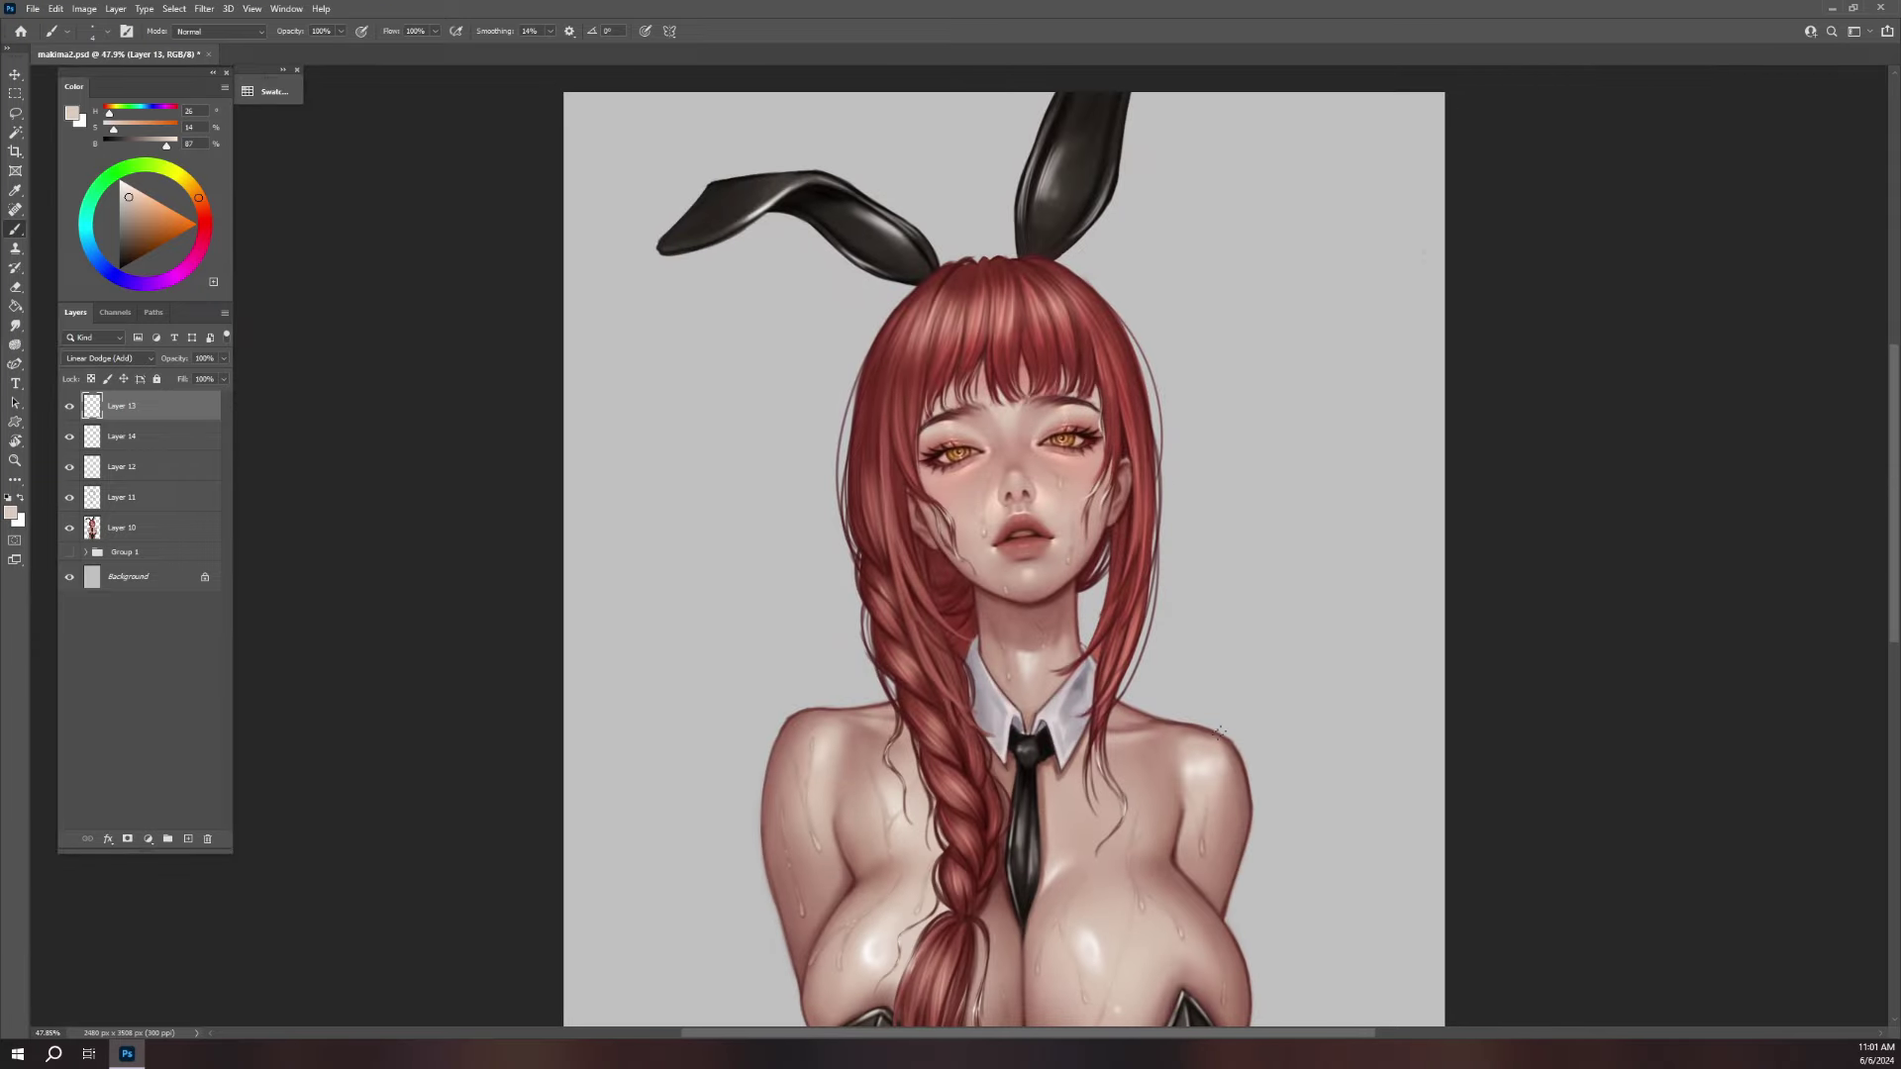
- Zoom into the chest and erase the faint stray hair strand
drag(1219, 732, 1195, 594)
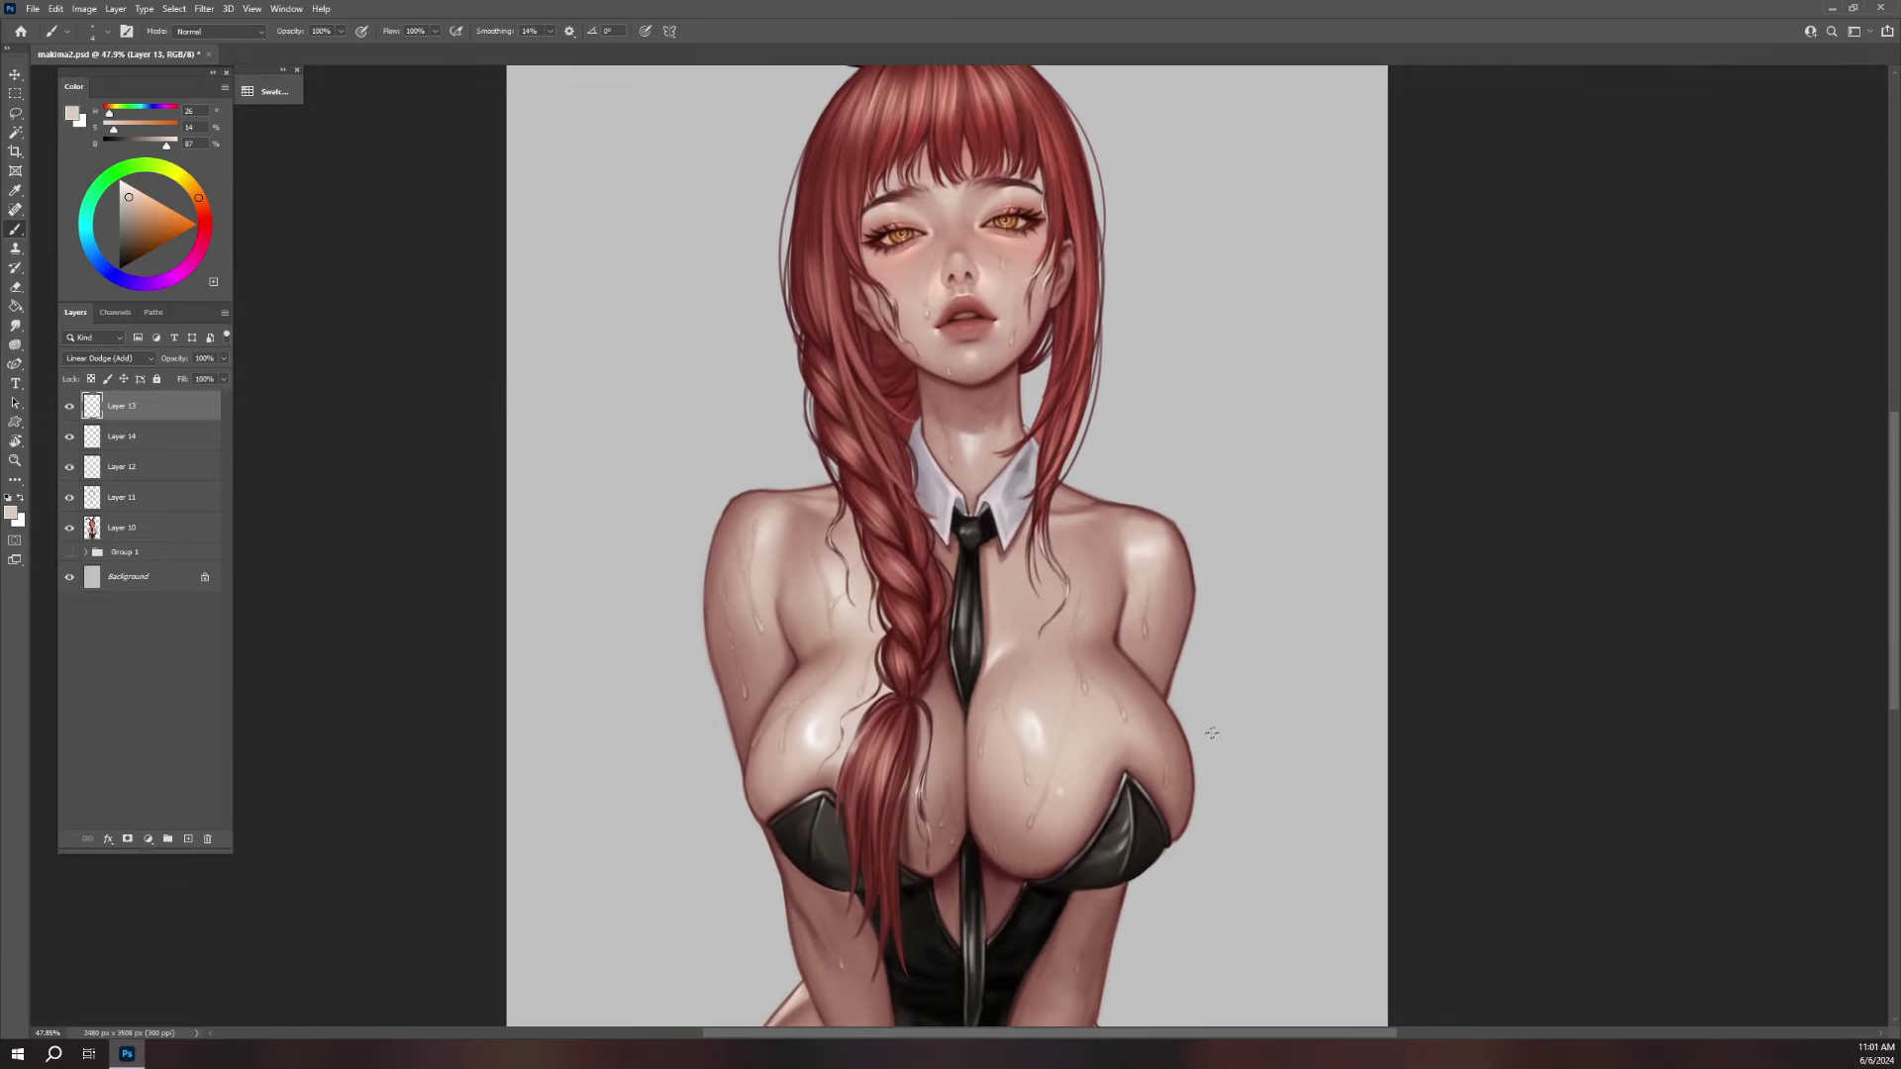
scroll(977, 798, up, 5)
key(e)
drag(854, 703, 847, 772)
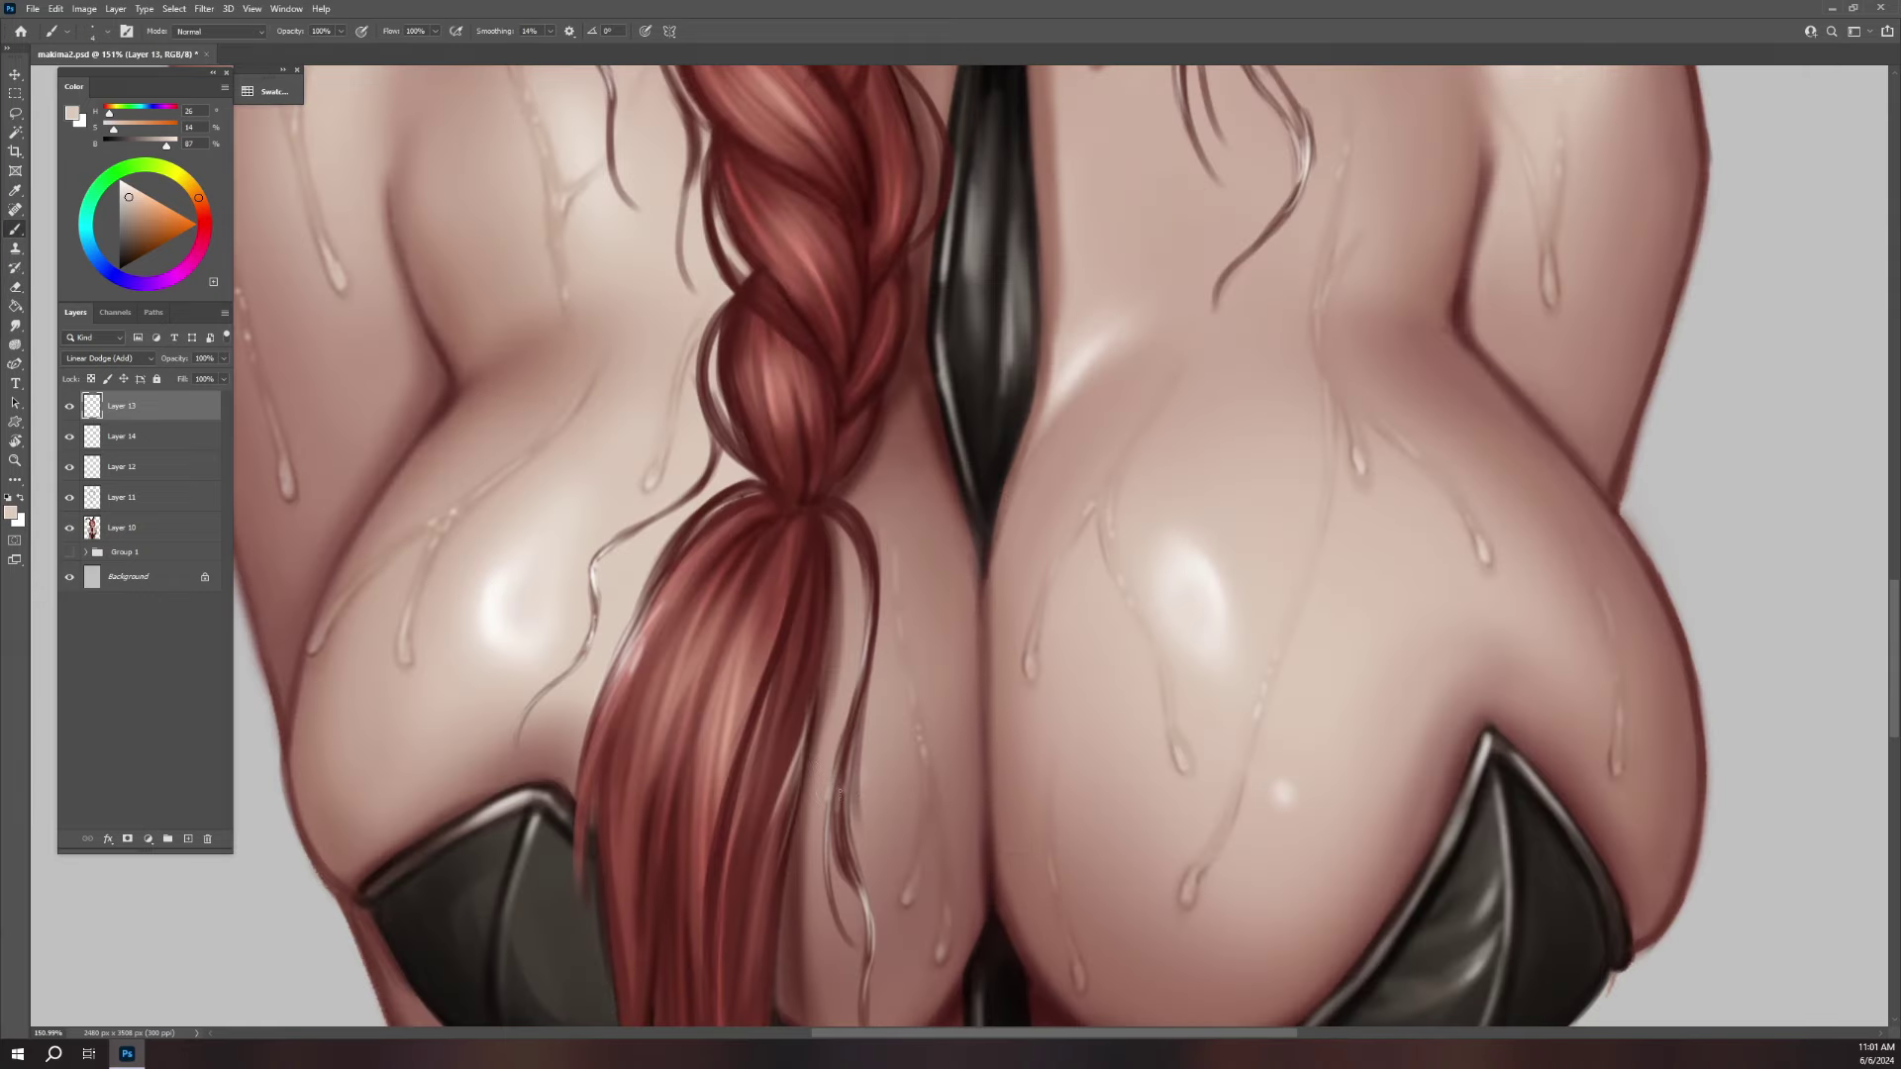
drag(859, 693, 869, 985)
- Repaint a faint strand highlight and add a brighter white glint on the hair edge
key(b)
drag(846, 782, 853, 724)
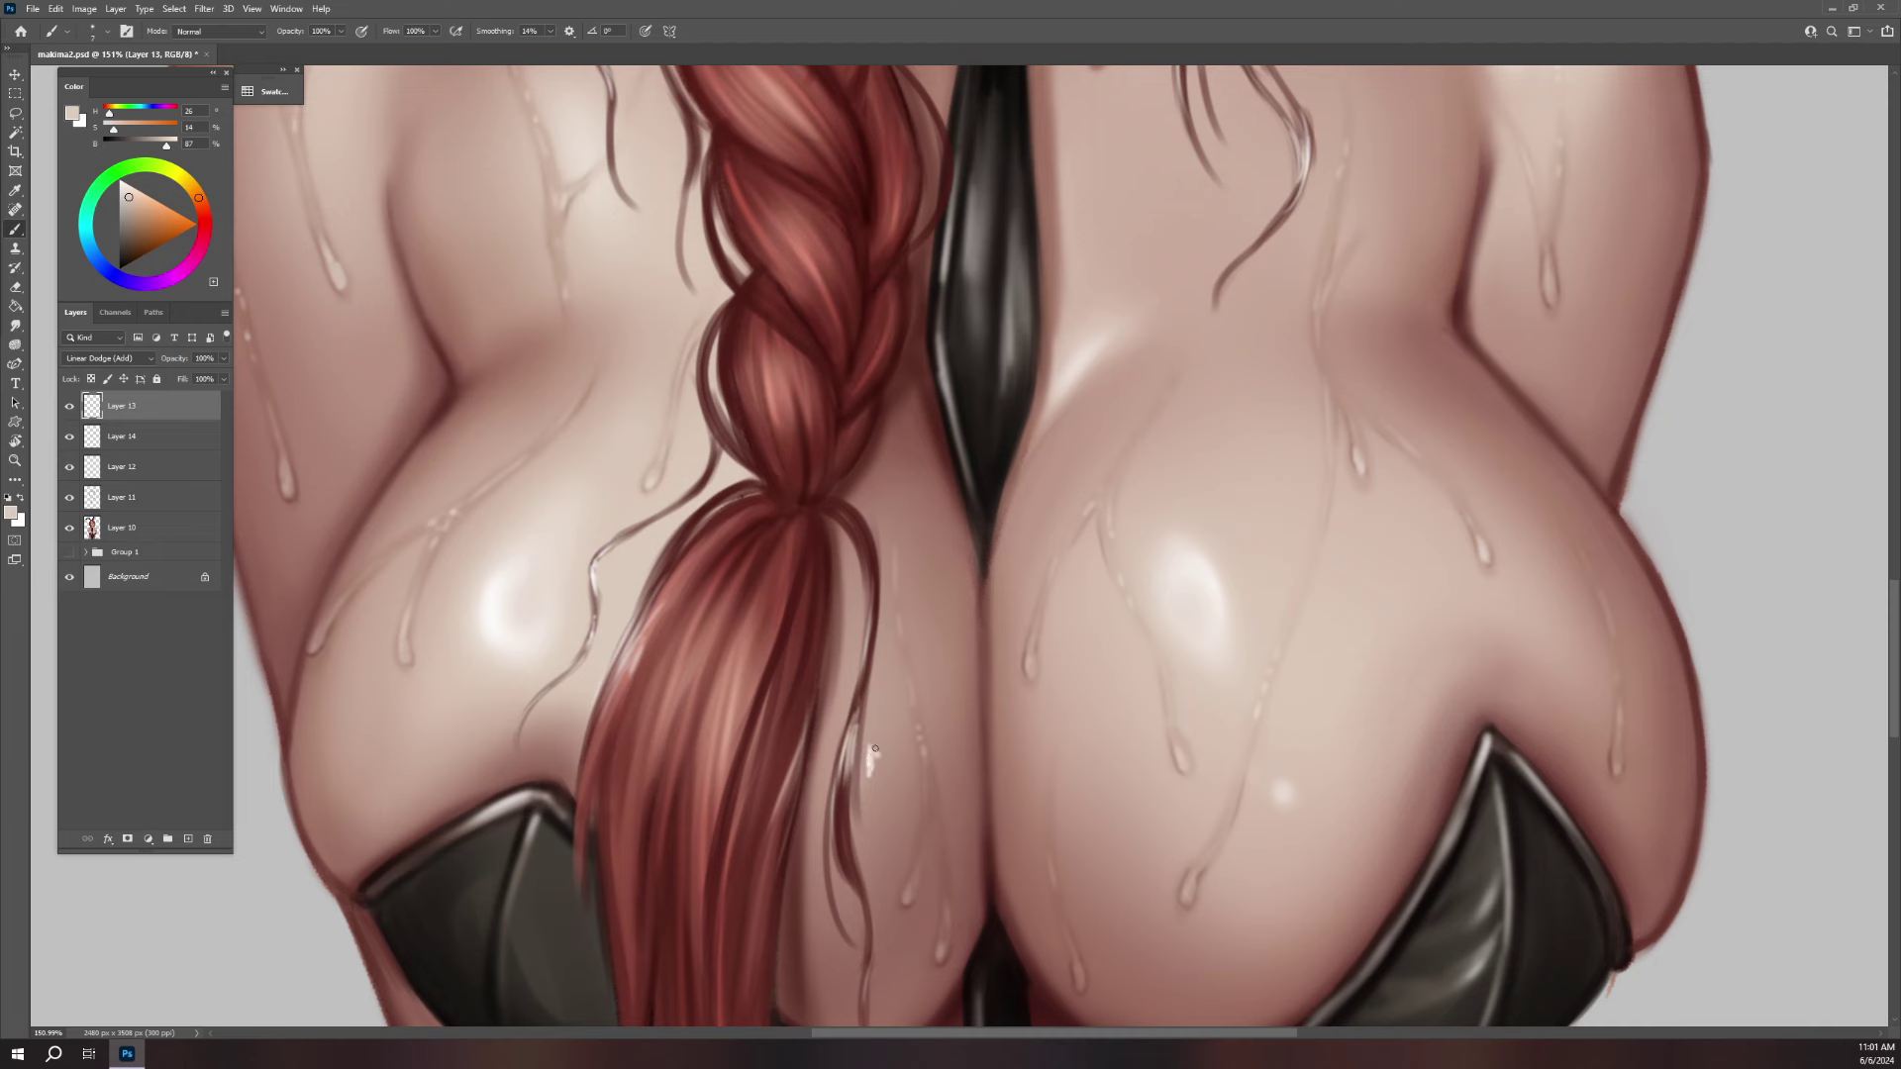
key(bracketright)
key(bracketright)
key(bracketright)
drag(873, 770, 905, 765)
drag(829, 765, 824, 756)
key(bracketright)
- Paint a crescent-shaped glint and a soft glint on the skin beside the hair
key(bracketright)
mouse_move(505, 586)
mouse_down()
mouse_move(500, 626)
mouse_move(606, 654)
mouse_up()
key(bracketleft)
key(bracketright)
mouse_move(619, 622)
mouse_down()
mouse_move(602, 659)
mouse_move(616, 702)
mouse_up()
- With a smaller brush, brighten the left edge of the hair strands
key(bracketleft)
drag(649, 630, 624, 693)
drag(698, 553, 649, 626)
mouse_move(619, 733)
mouse_down()
mouse_move(672, 606)
mouse_move(643, 674)
mouse_up()
drag(693, 569, 628, 730)
drag(657, 636, 629, 717)
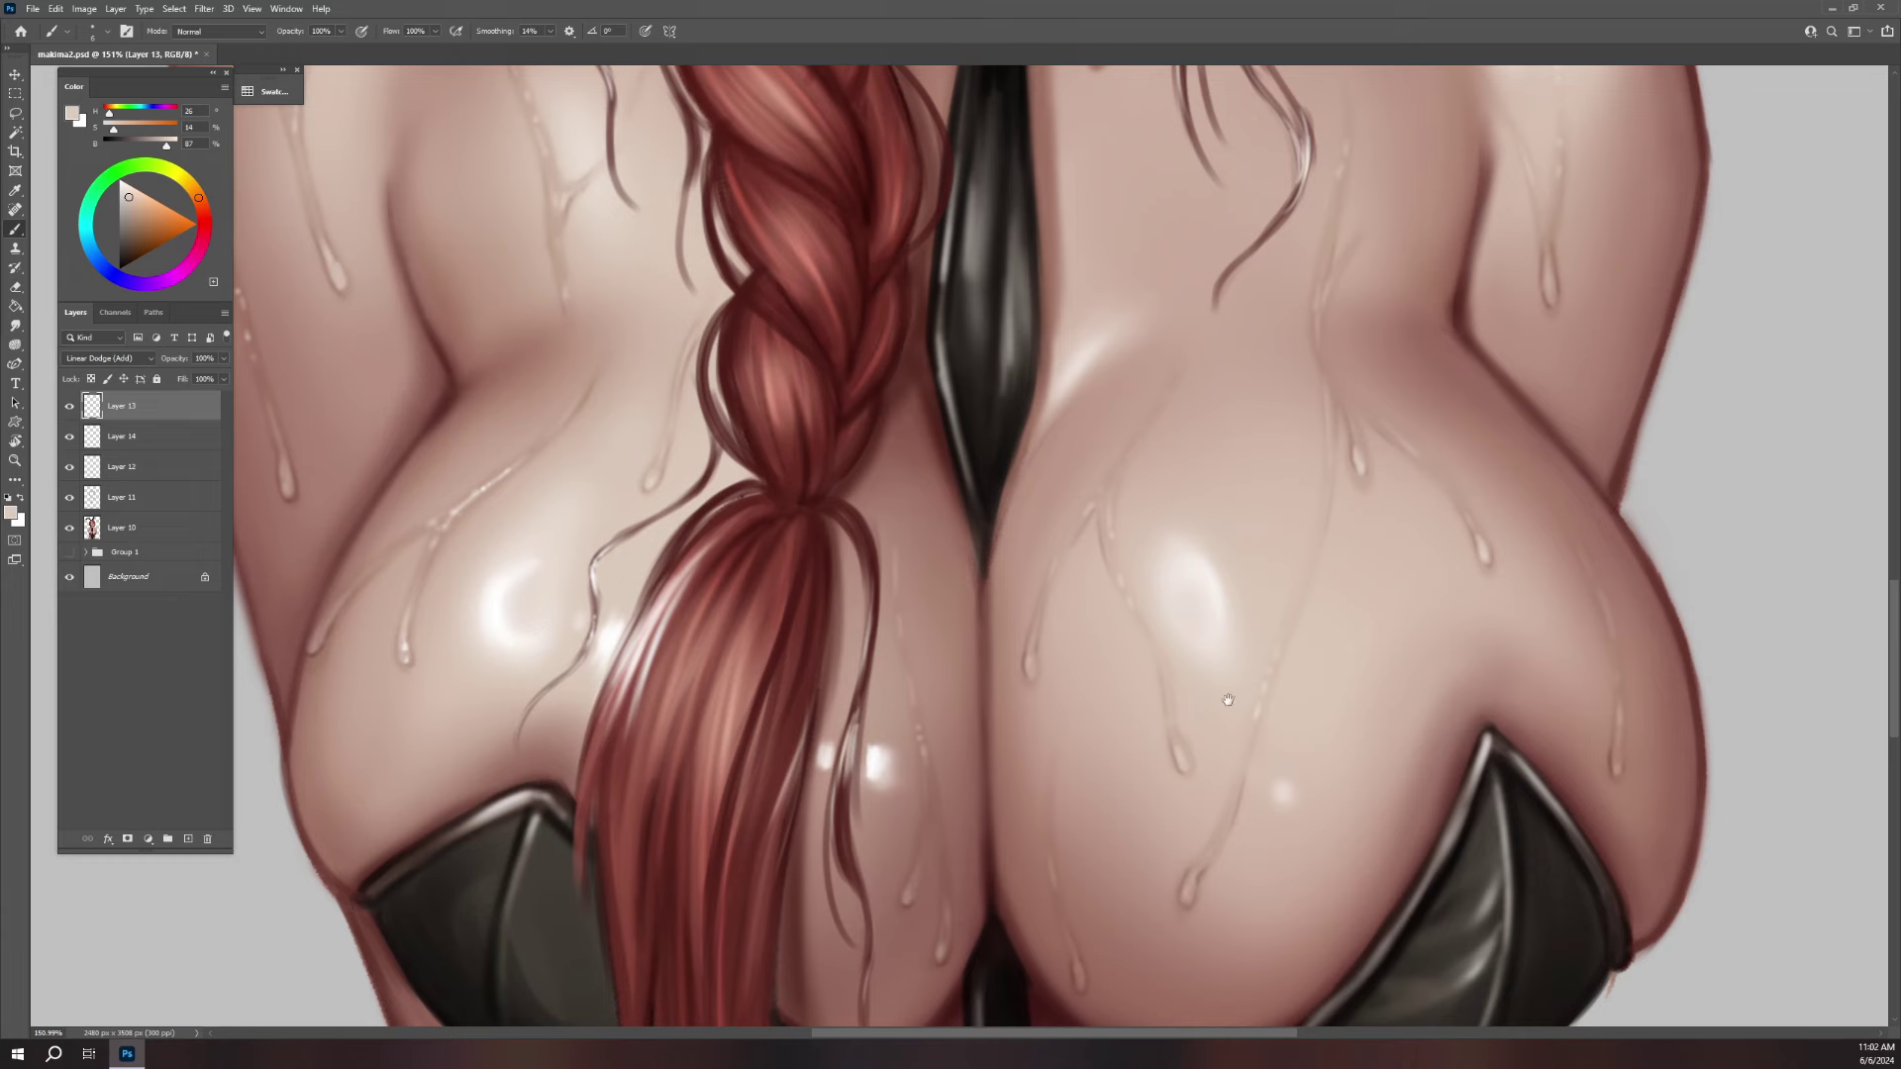
- Enlarge the right breast's glossy highlight, add a small bright spot, and erase its lower part
drag(1182, 703, 1146, 587)
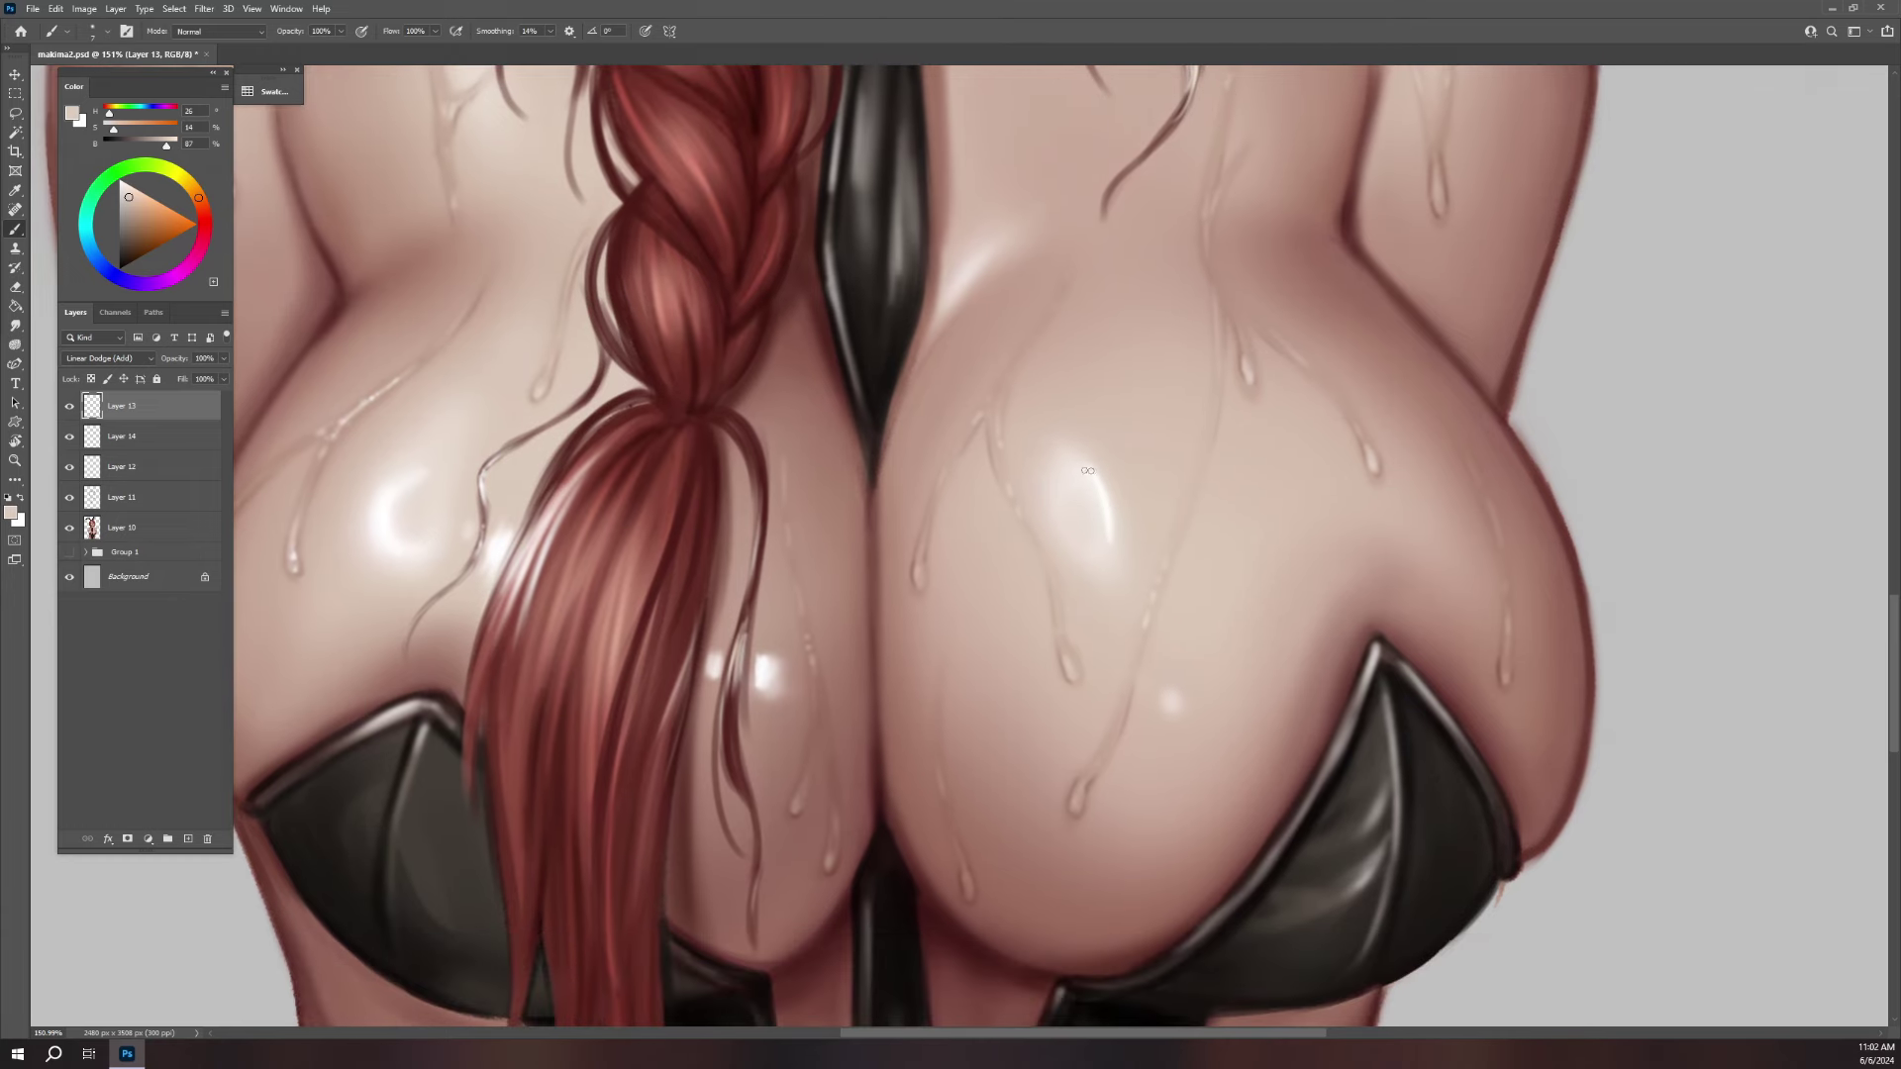
mouse_move(1087, 480)
mouse_down()
mouse_move(1064, 458)
mouse_move(1106, 535)
mouse_move(1094, 567)
mouse_up()
key(bracketleft)
key(bracketleft)
mouse_move(1010, 571)
mouse_down()
mouse_move(992, 570)
mouse_move(1013, 620)
mouse_up()
key(bracketright)
key(bracketright)
key(bracketright)
key(bracketright)
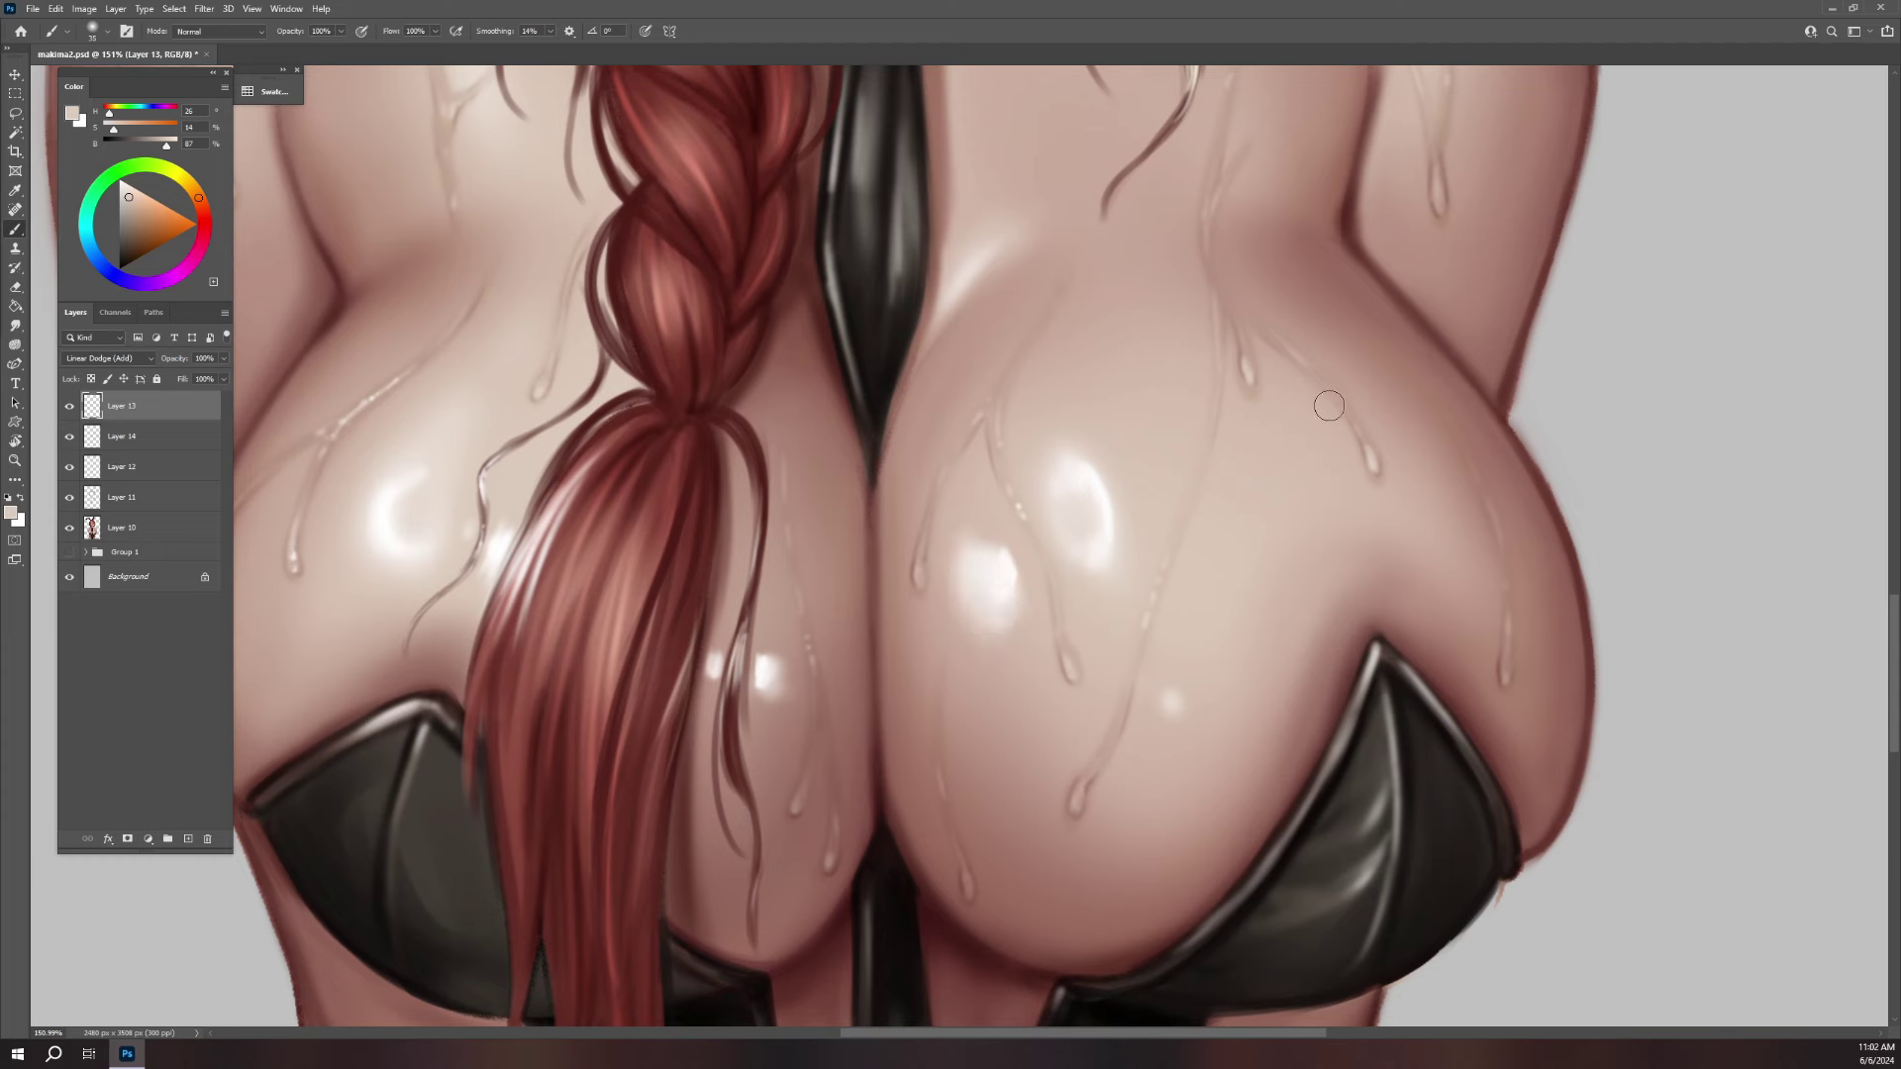
key(e)
drag(1010, 653, 993, 605)
key(bracketleft)
key(bracketleft)
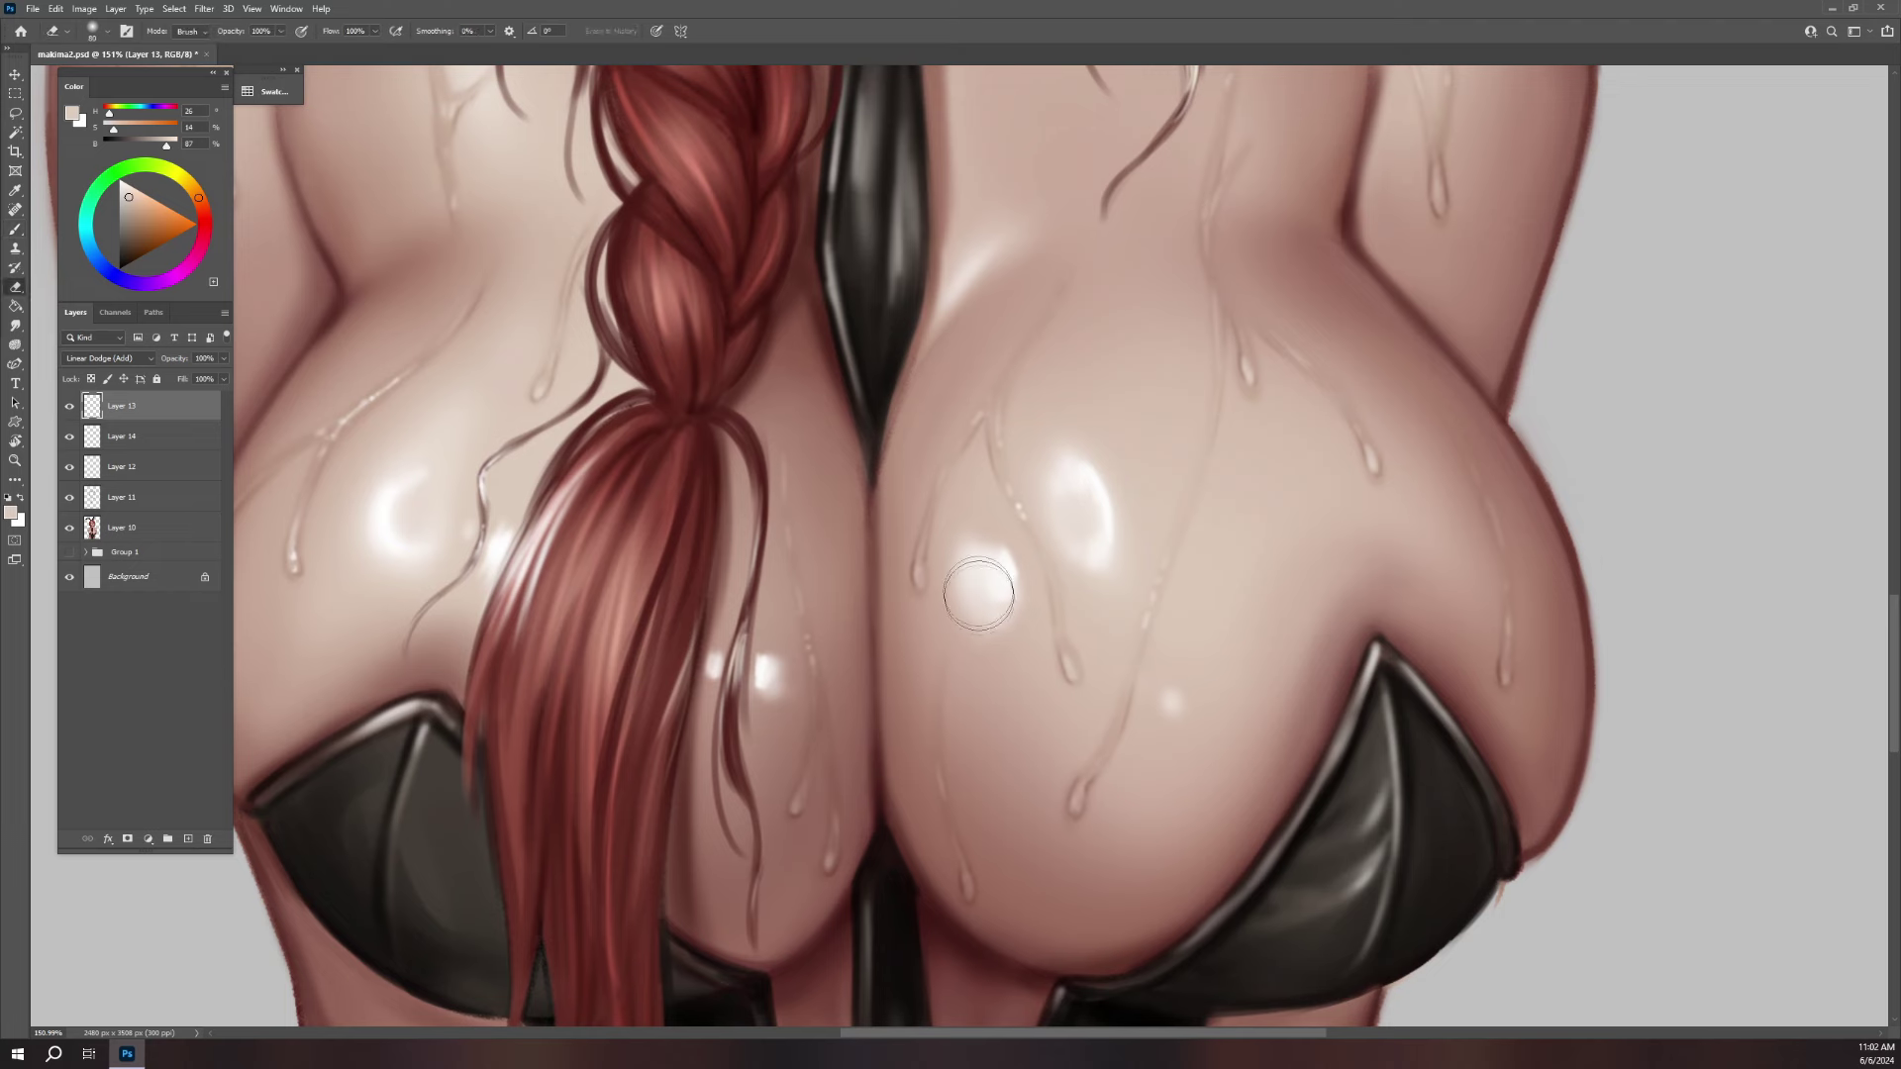
key(bracketleft)
key(bracketleft)
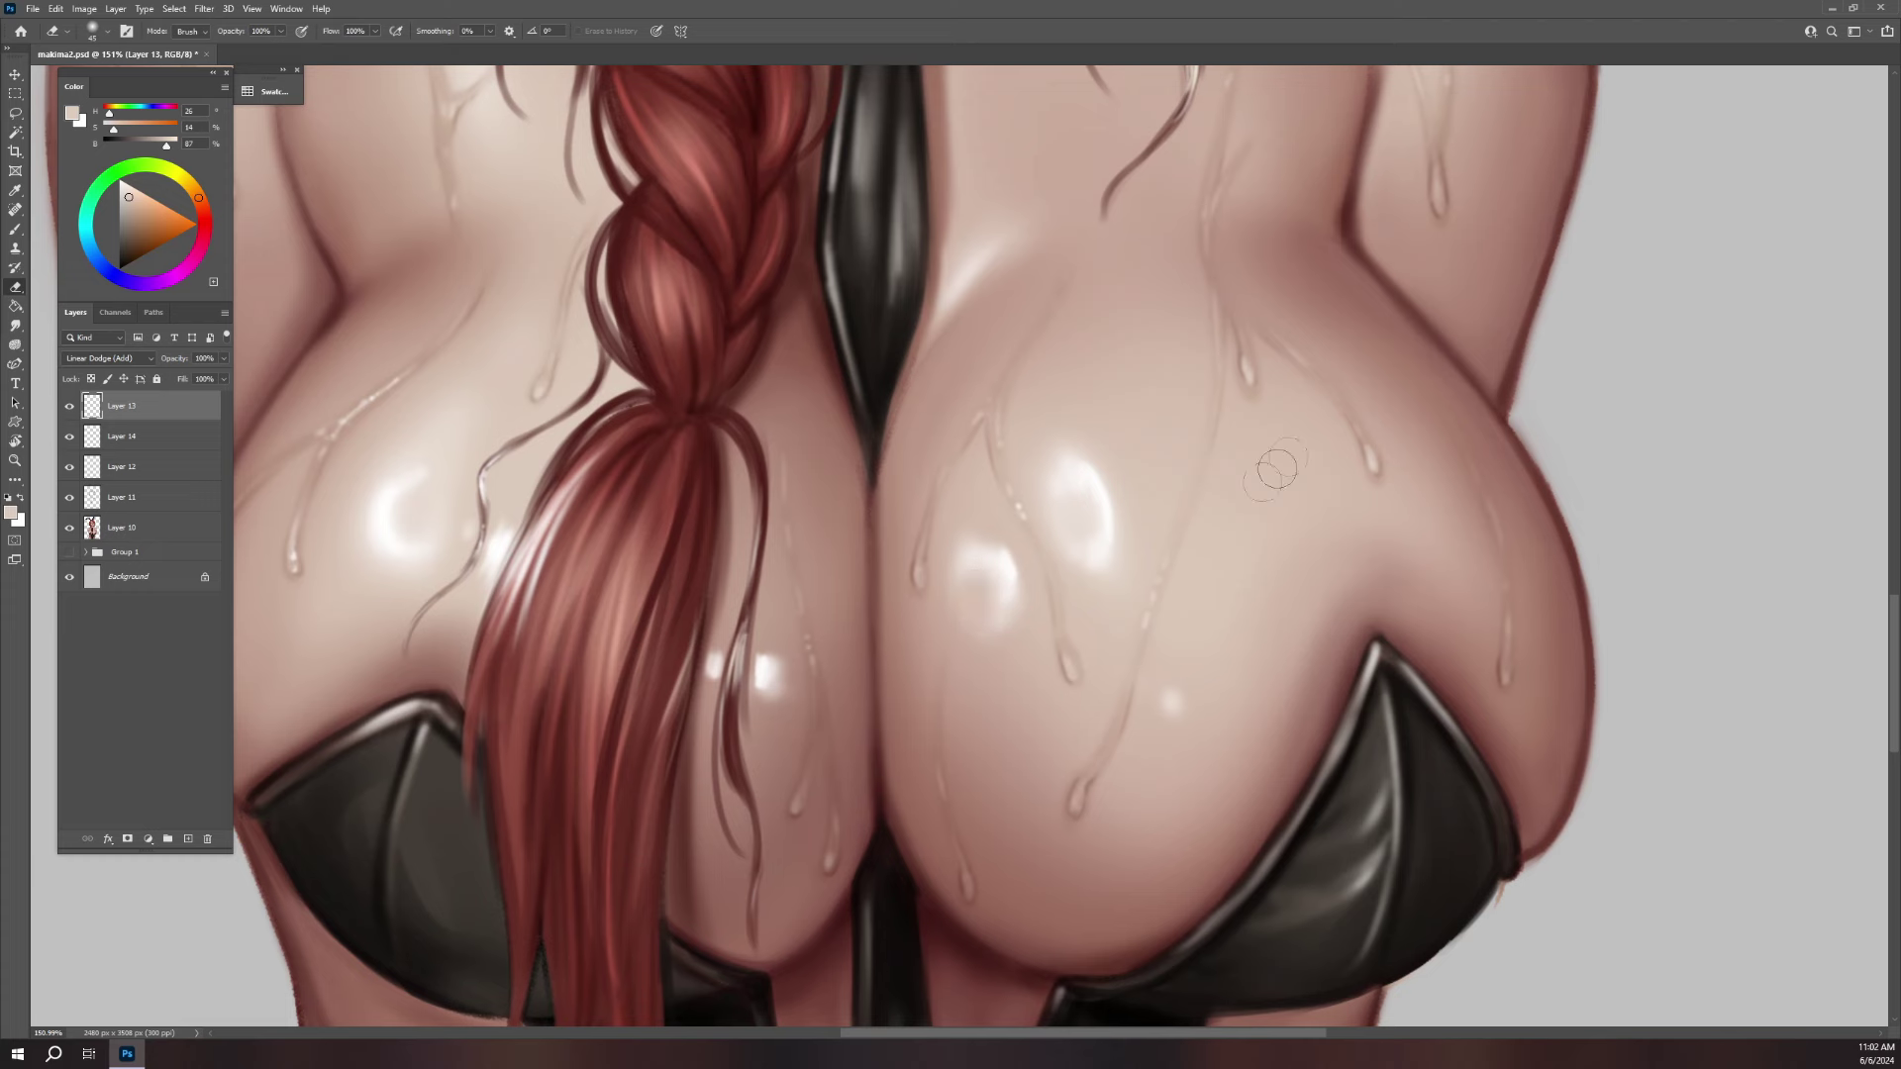
- Extend the highlight rightward above the suit's right cup, then erase its right end
key(b)
key(bracketleft)
key(bracketleft)
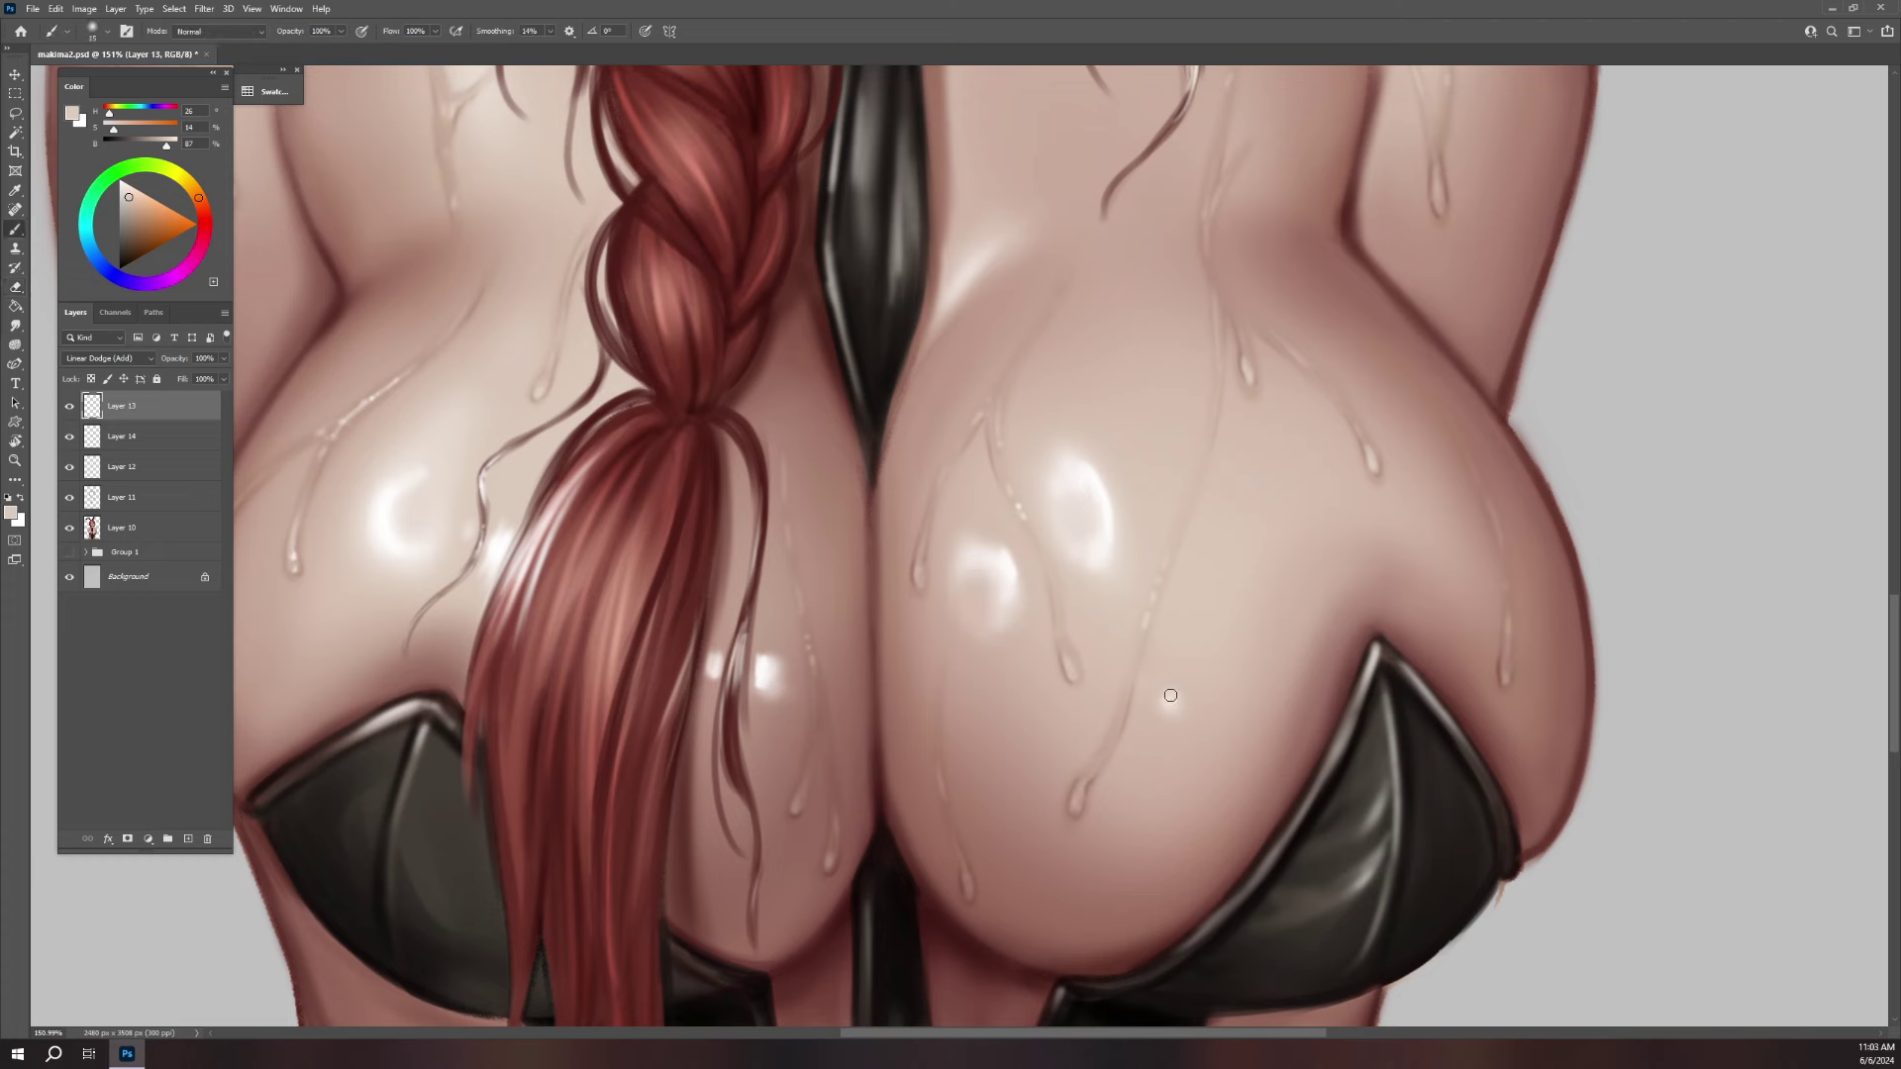
drag(1200, 703, 1180, 705)
key(bracketright)
key(bracketright)
key(bracketright)
key(bracketright)
drag(1167, 698, 1228, 737)
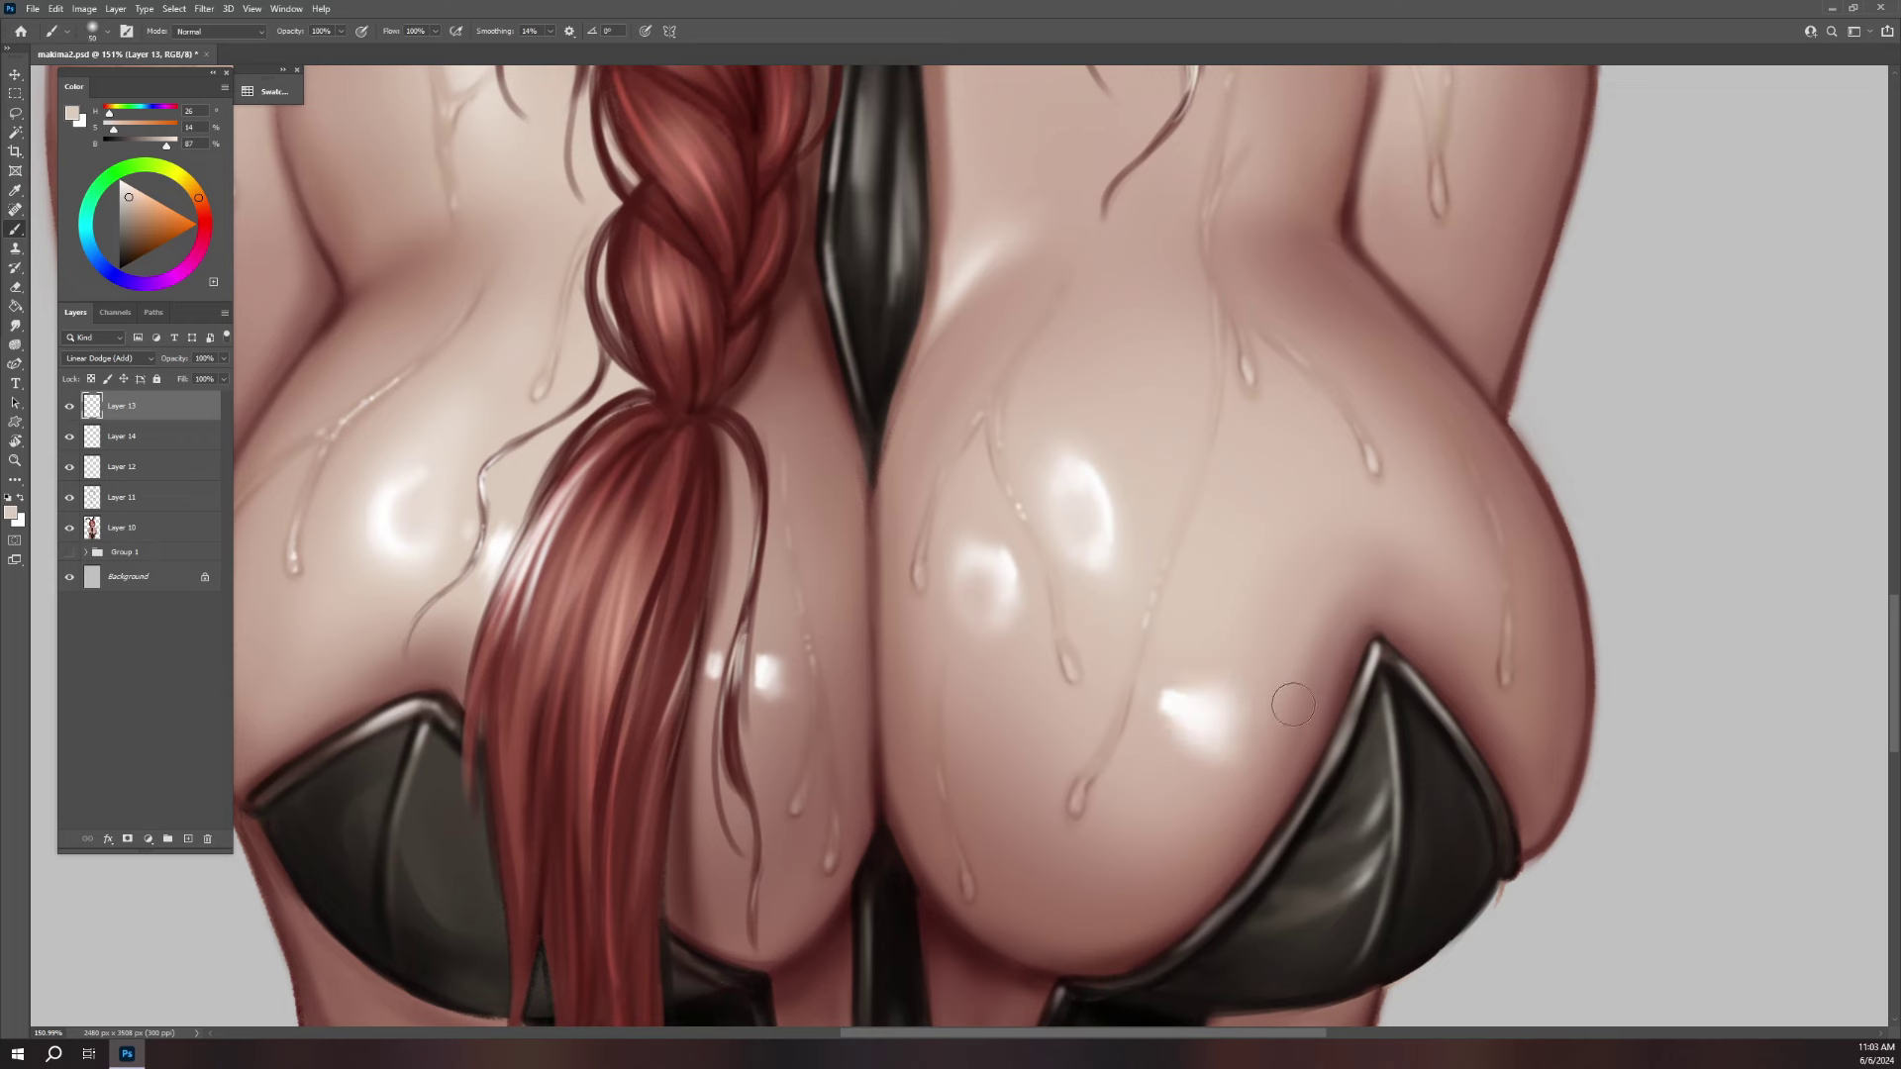
key(e)
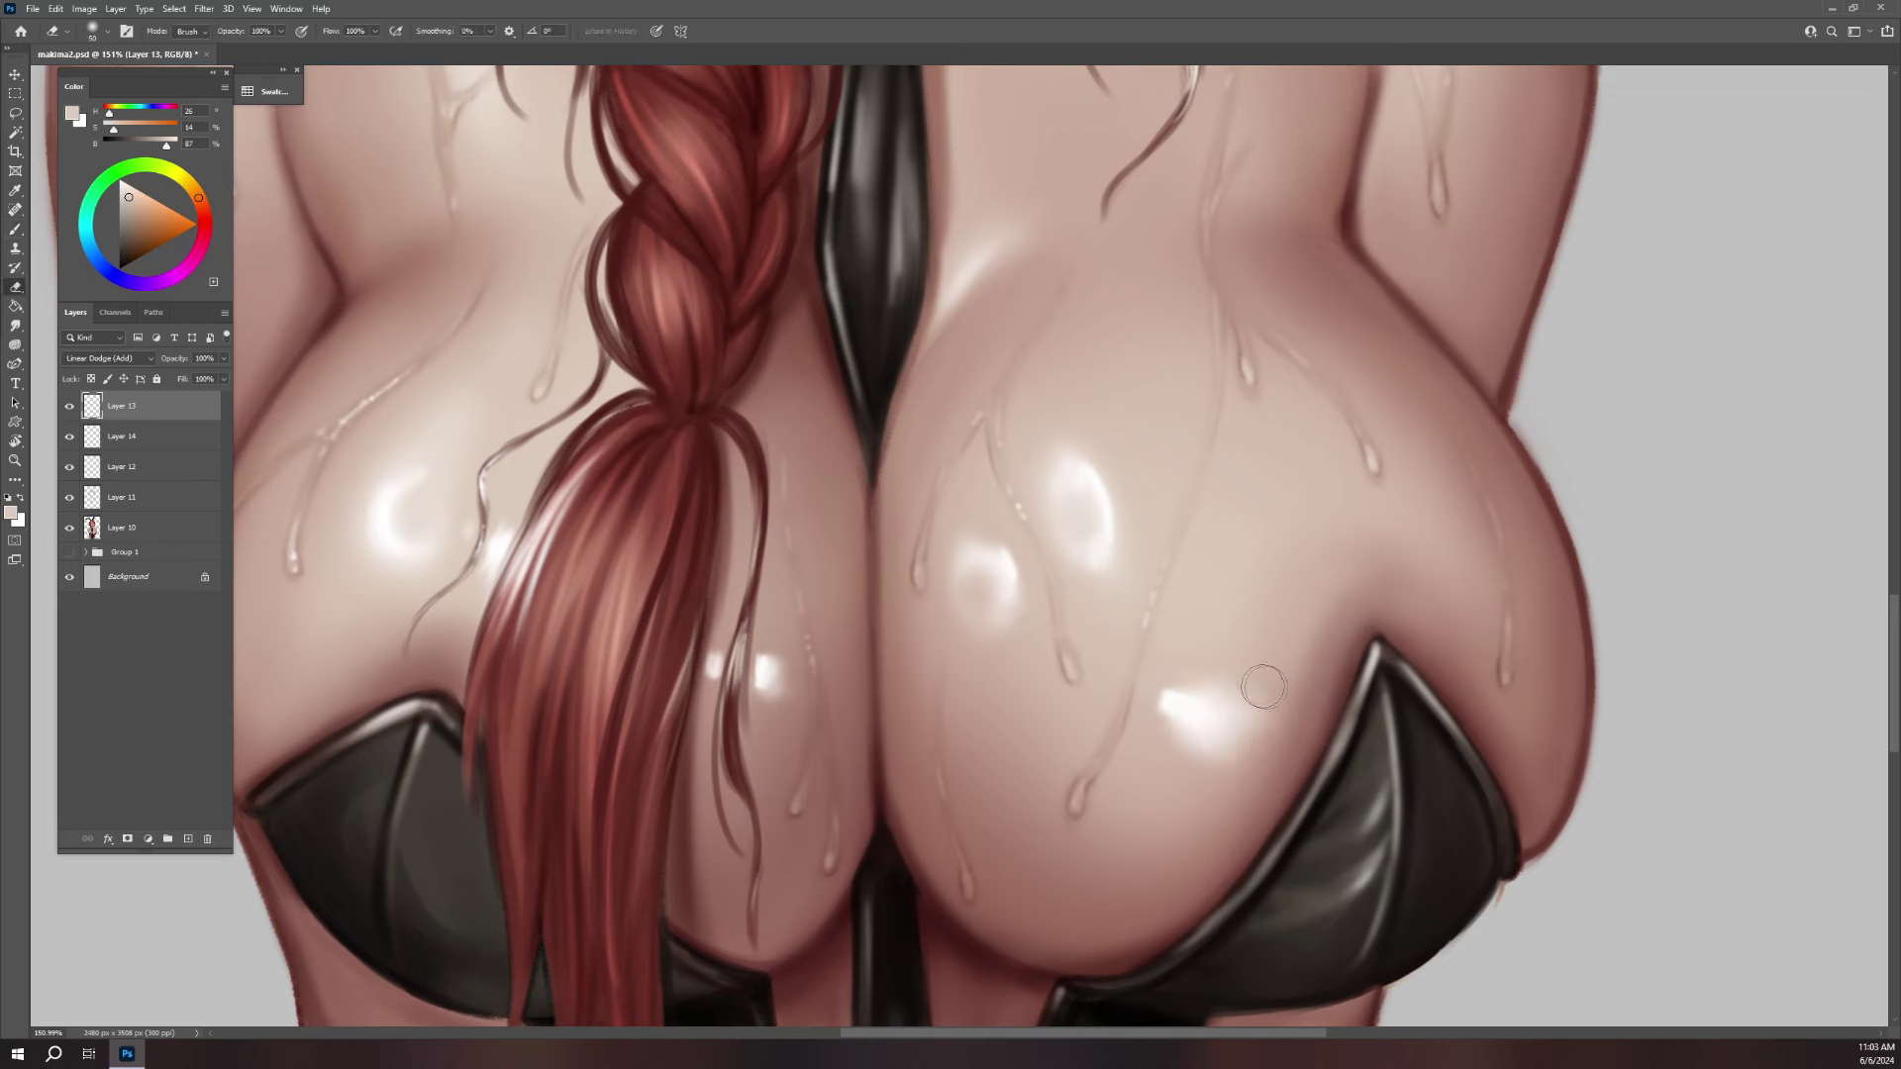
drag(1279, 720, 1249, 733)
key(bracketright)
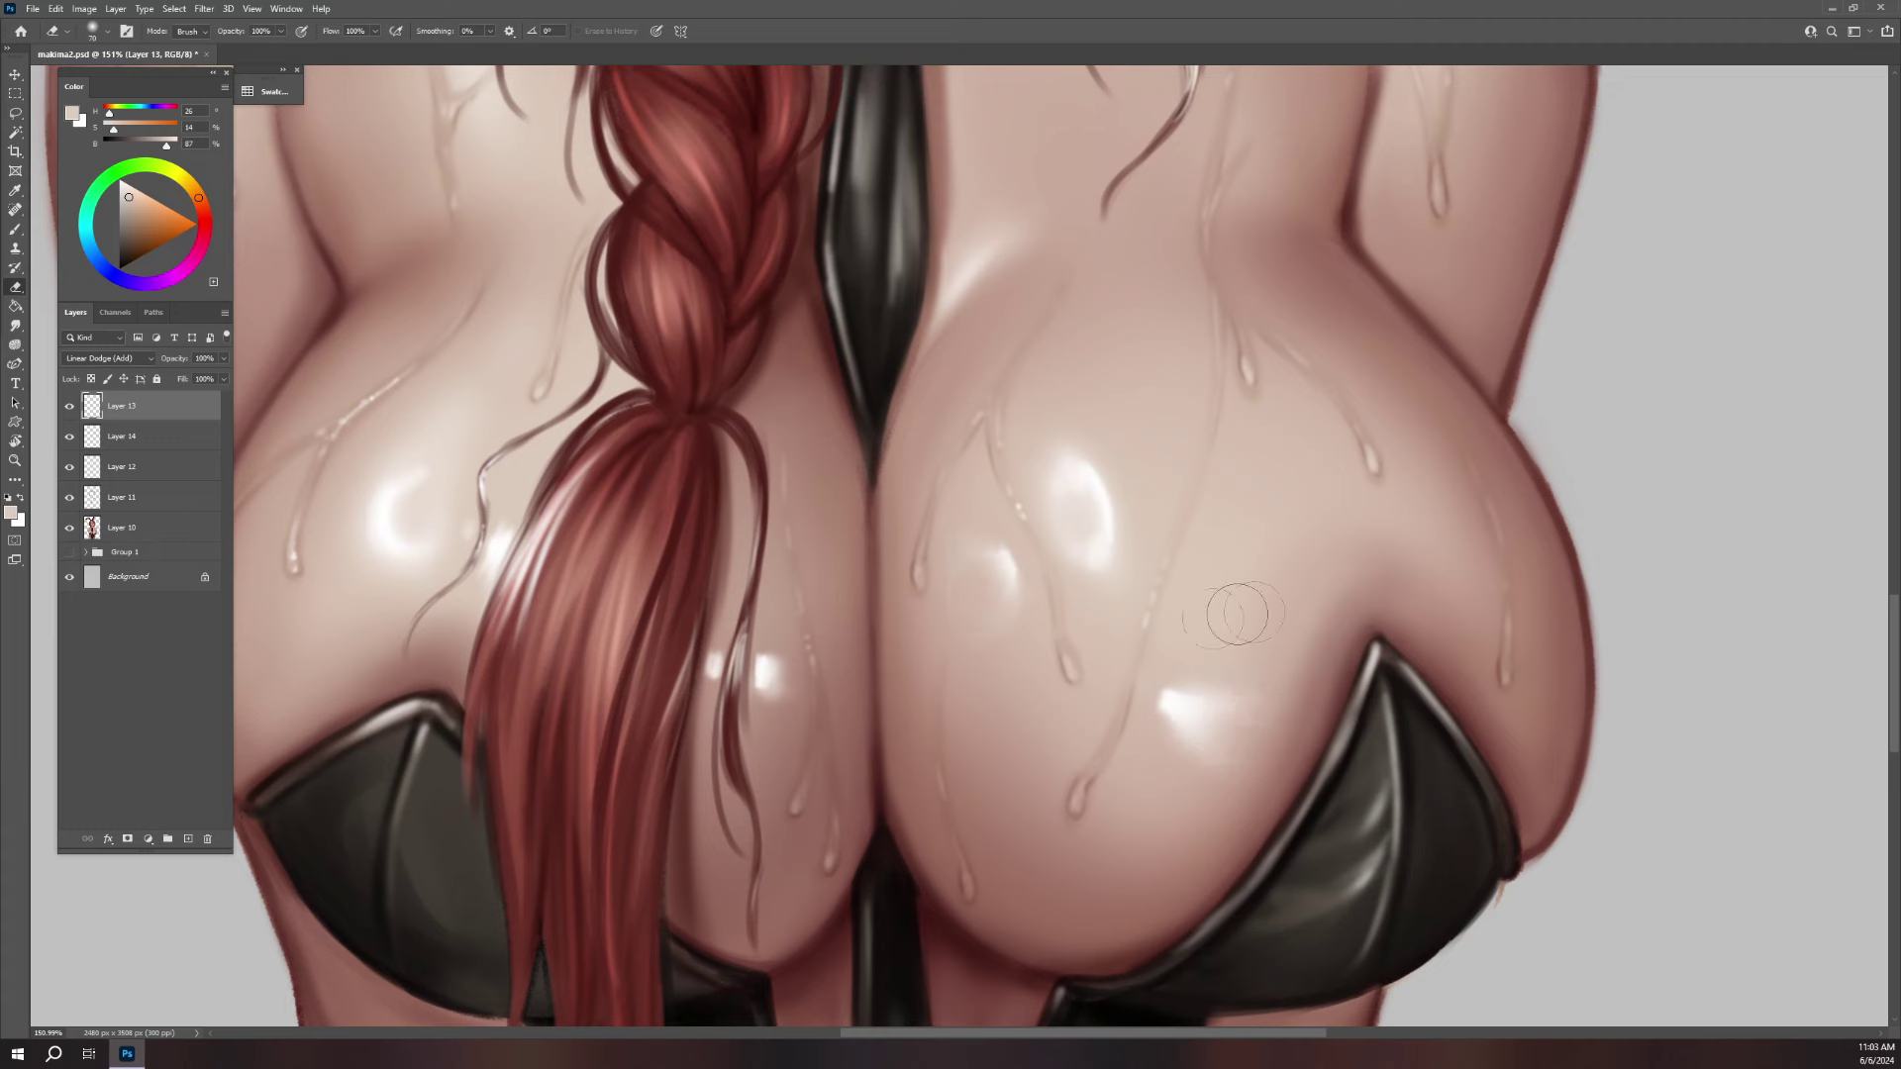
scroll(1382, 747, down, 5)
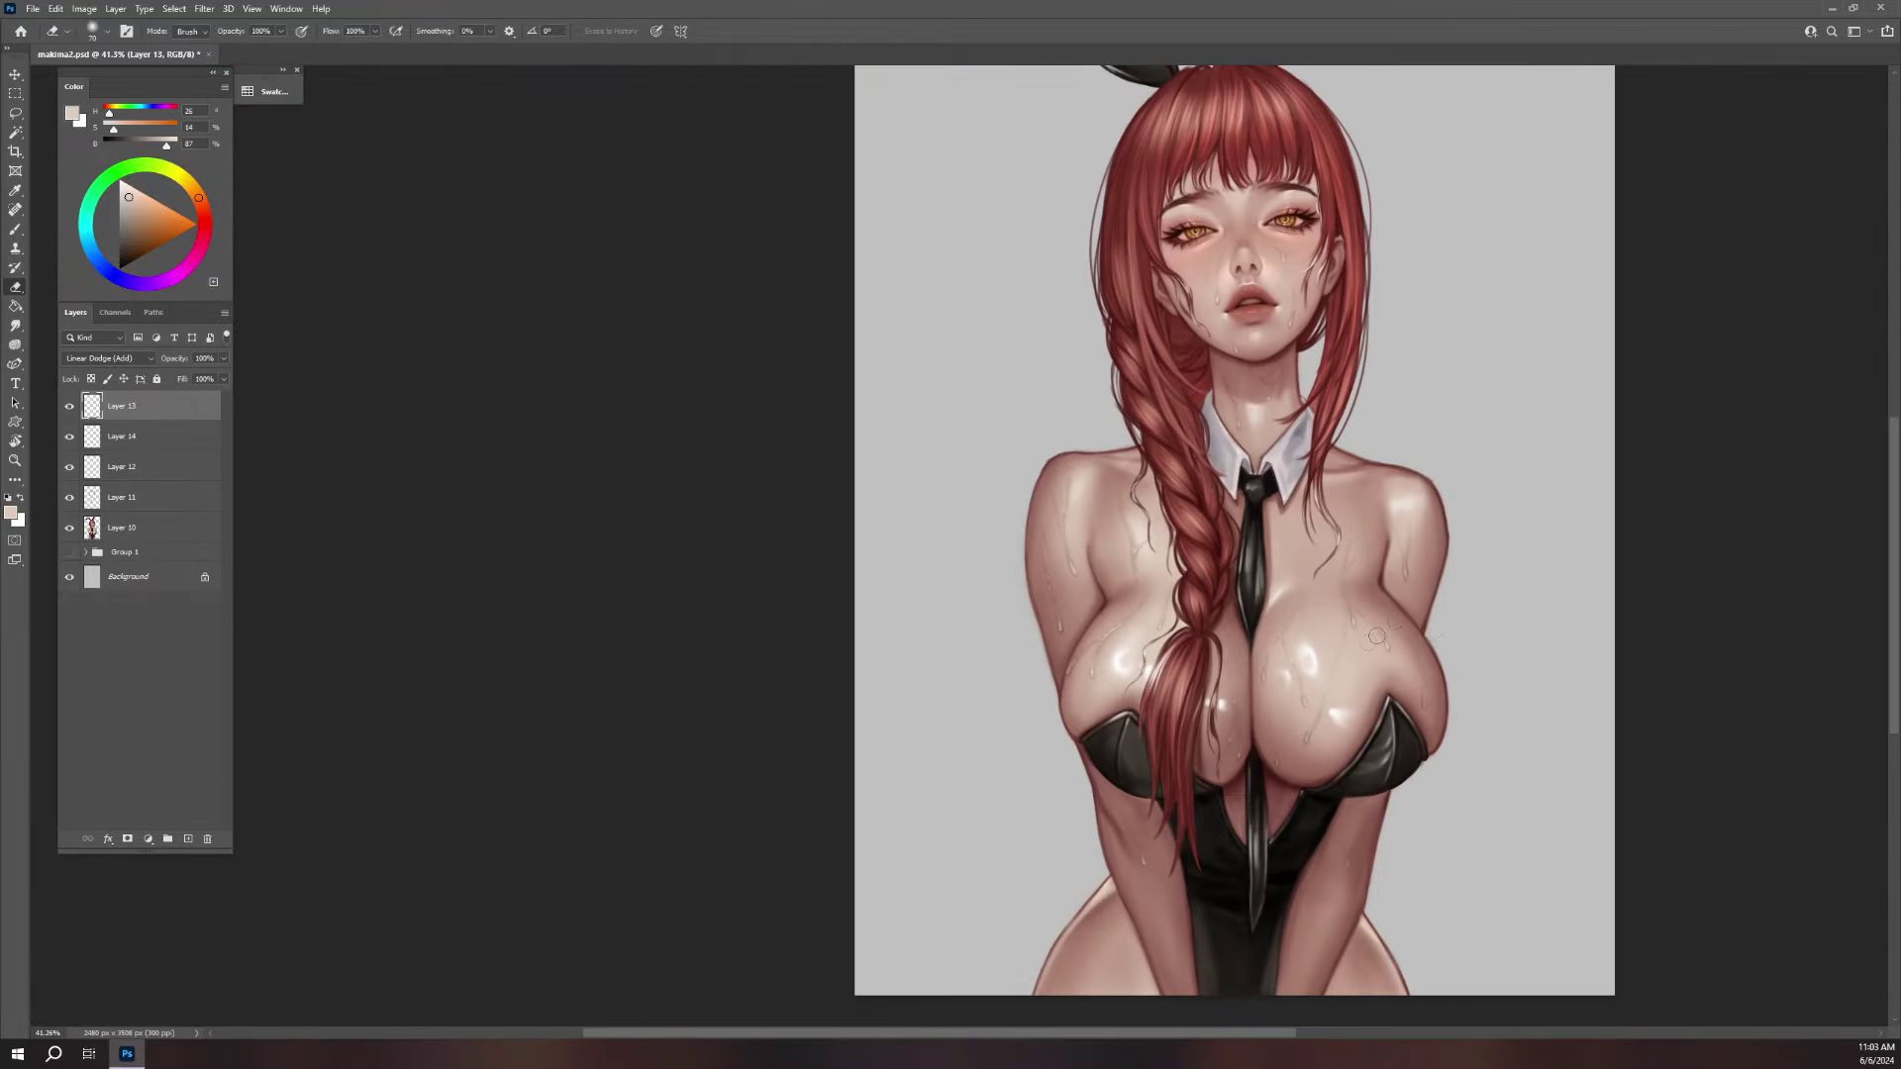
- Paint thin highlight strokes and a bright dab on the left shoulder
drag(1404, 734, 1324, 735)
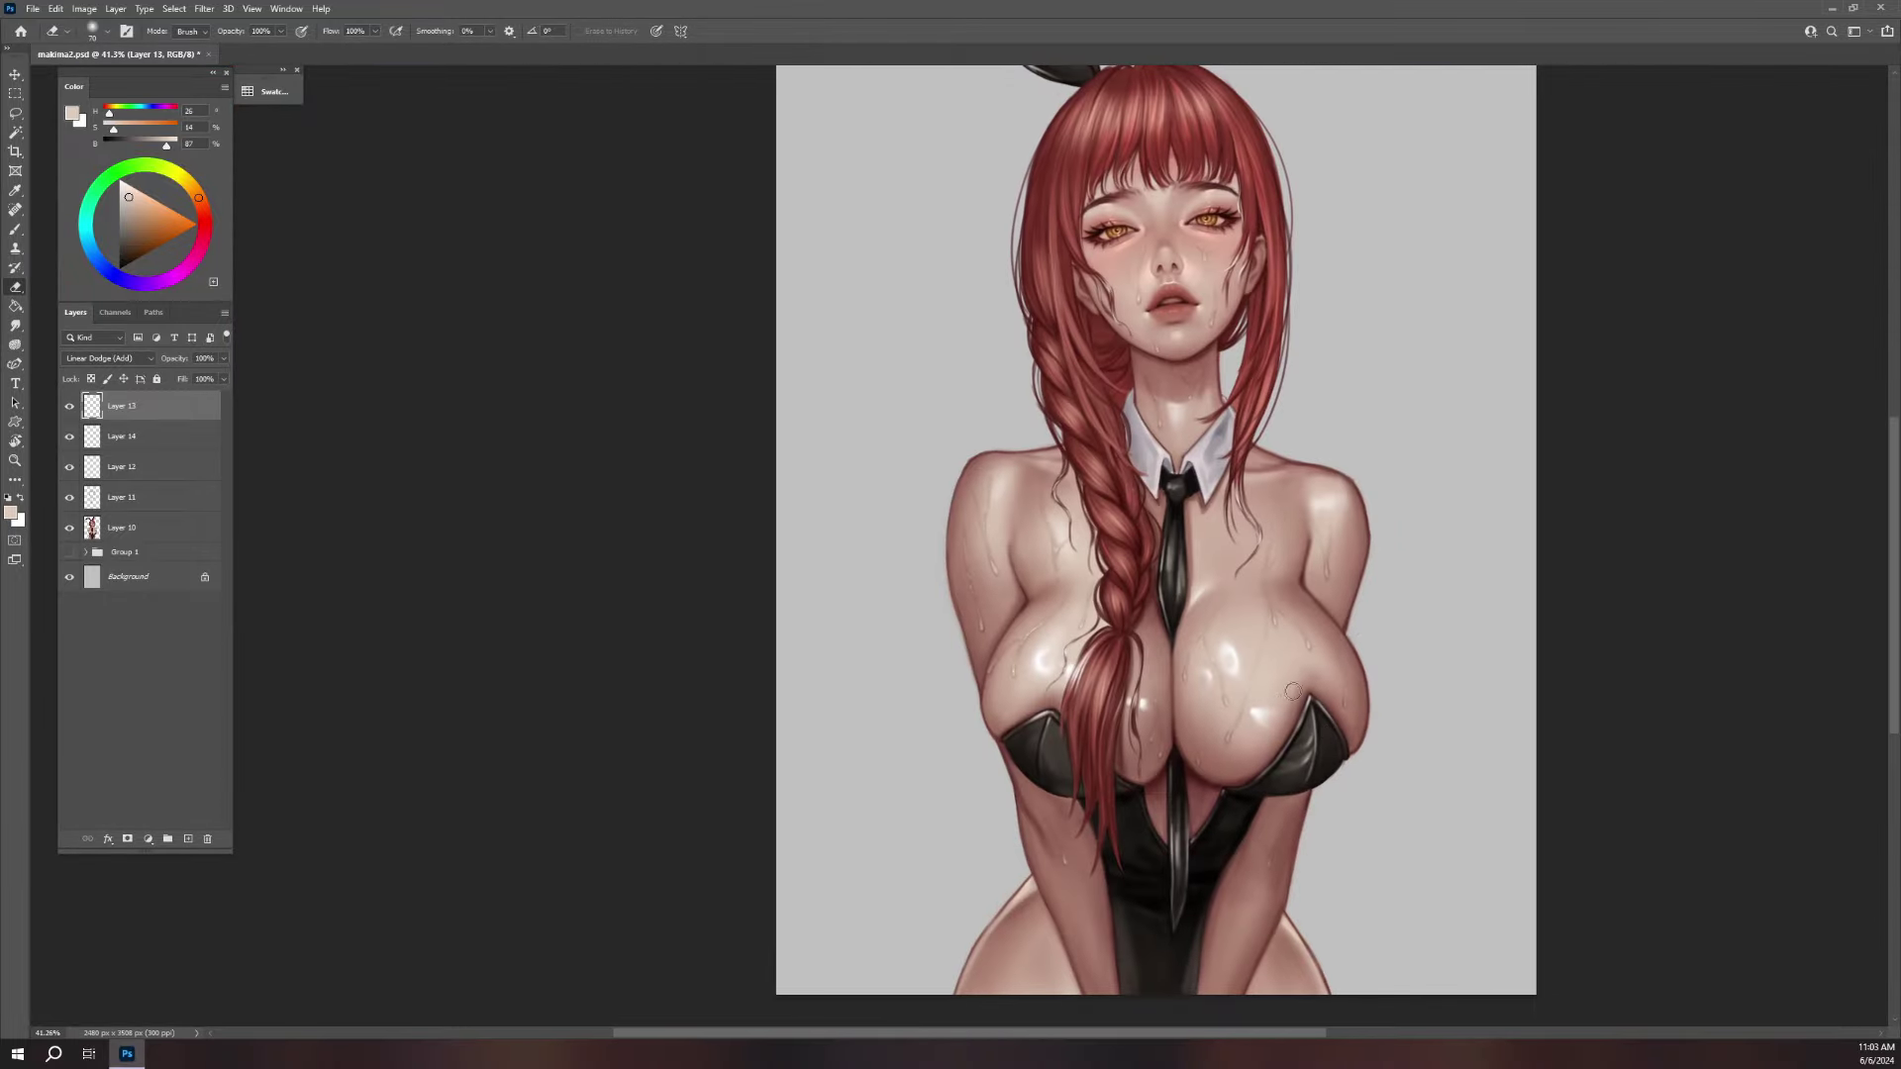
scroll(1309, 703, up, 4)
key(b)
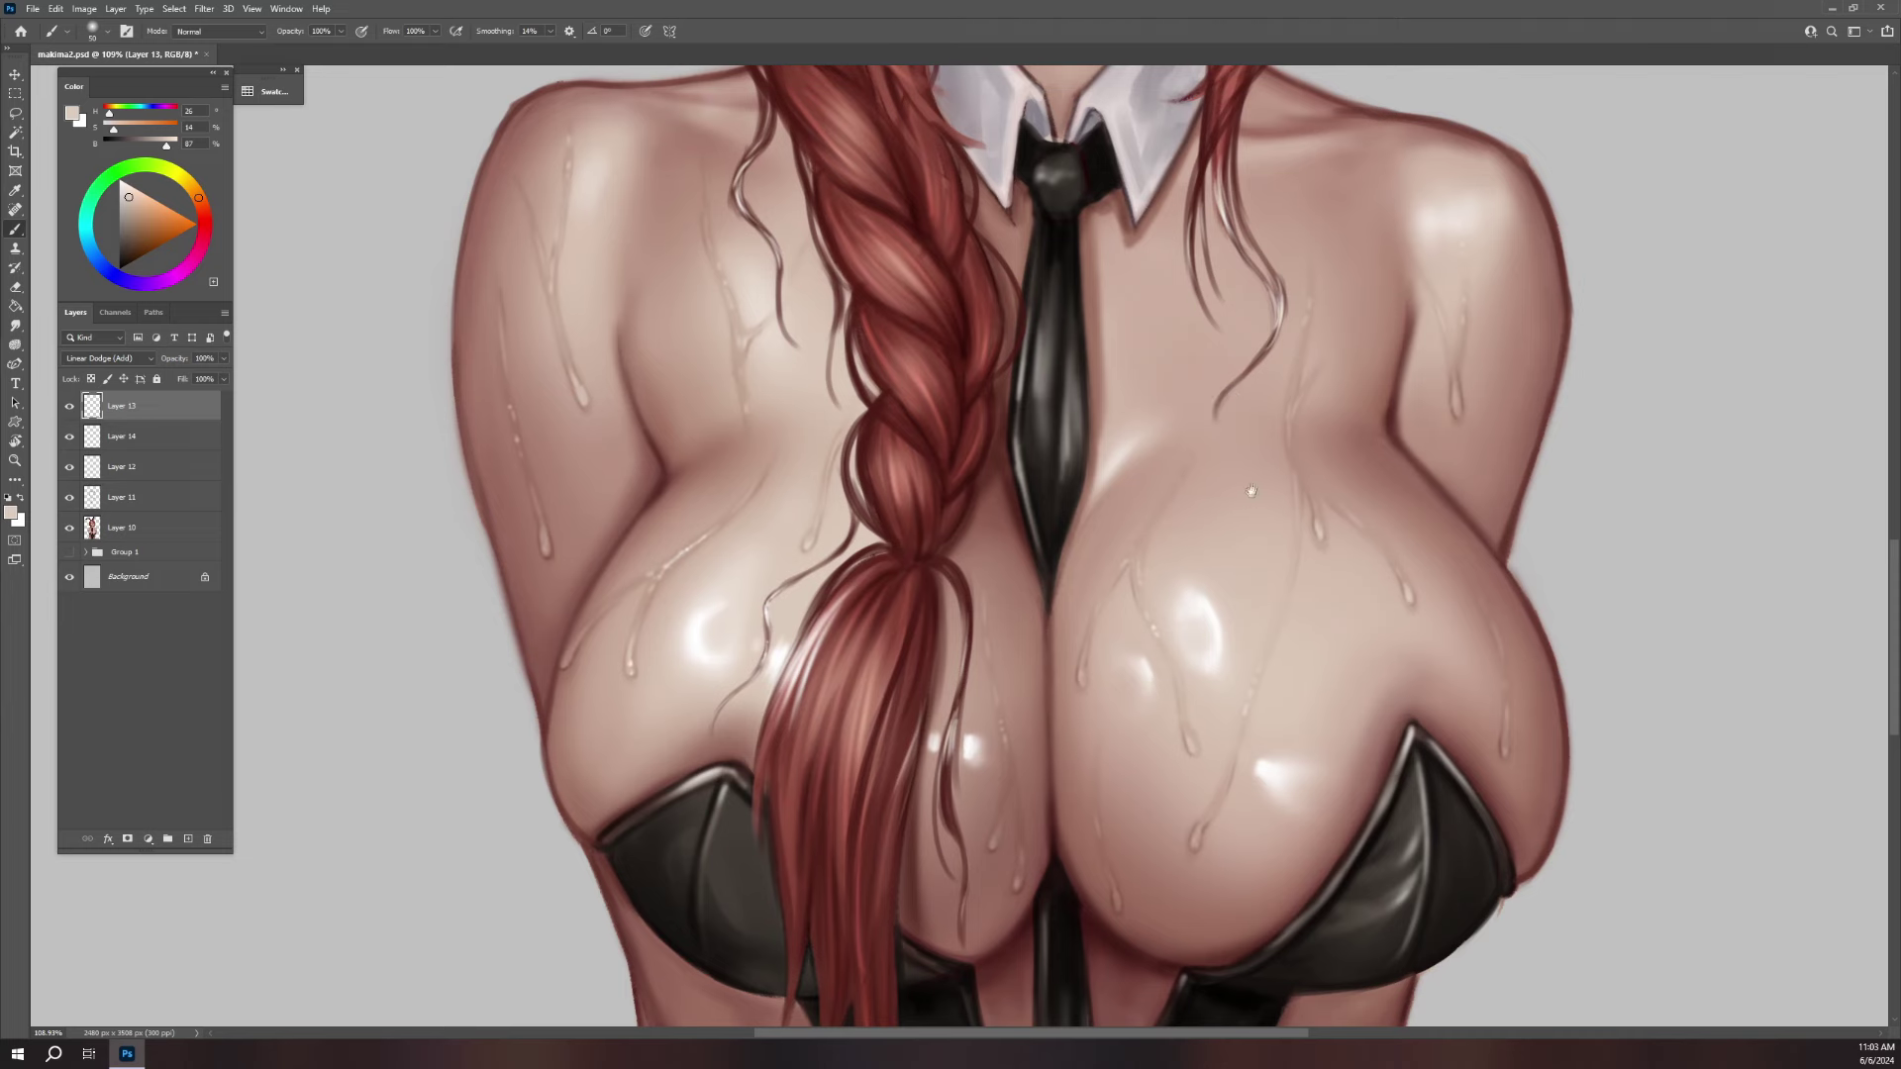
scroll(1248, 492, up, 3)
key(bracketleft)
key(bracketleft)
key(bracketleft)
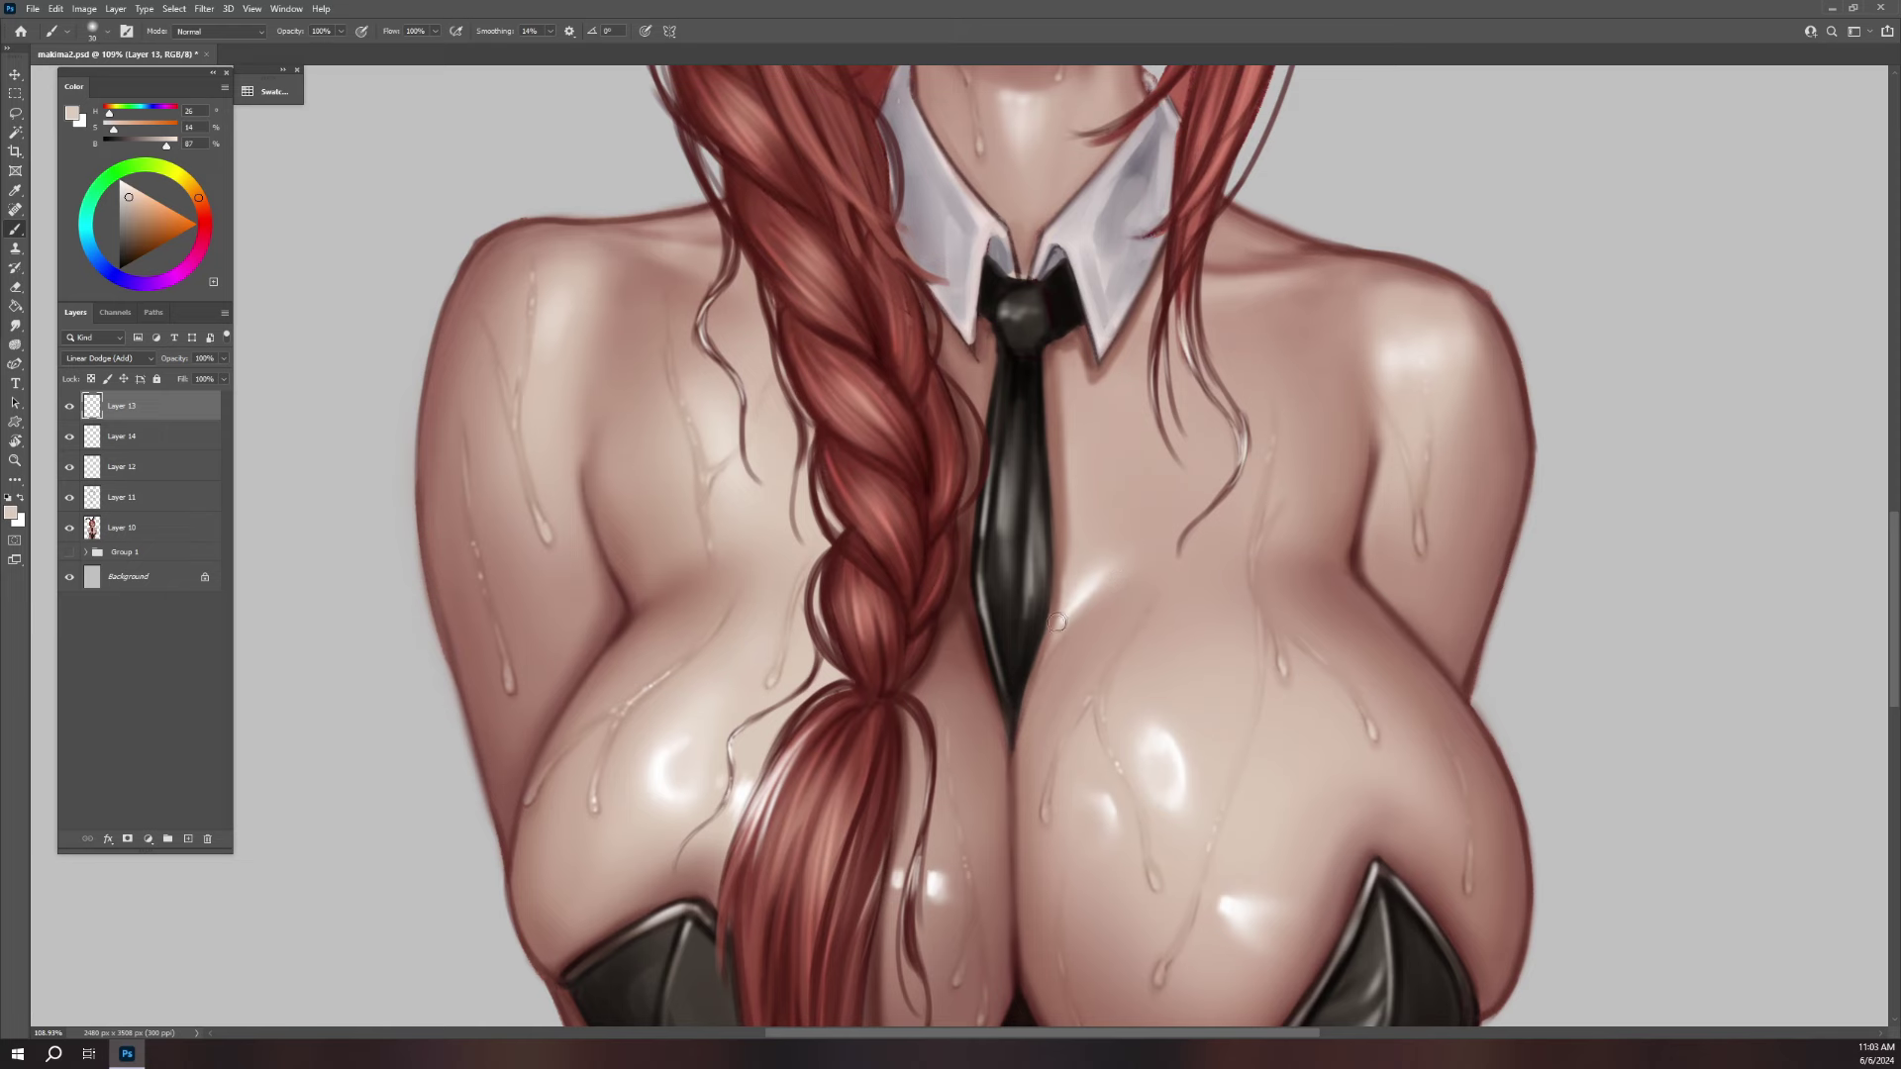
drag(1009, 656, 1035, 774)
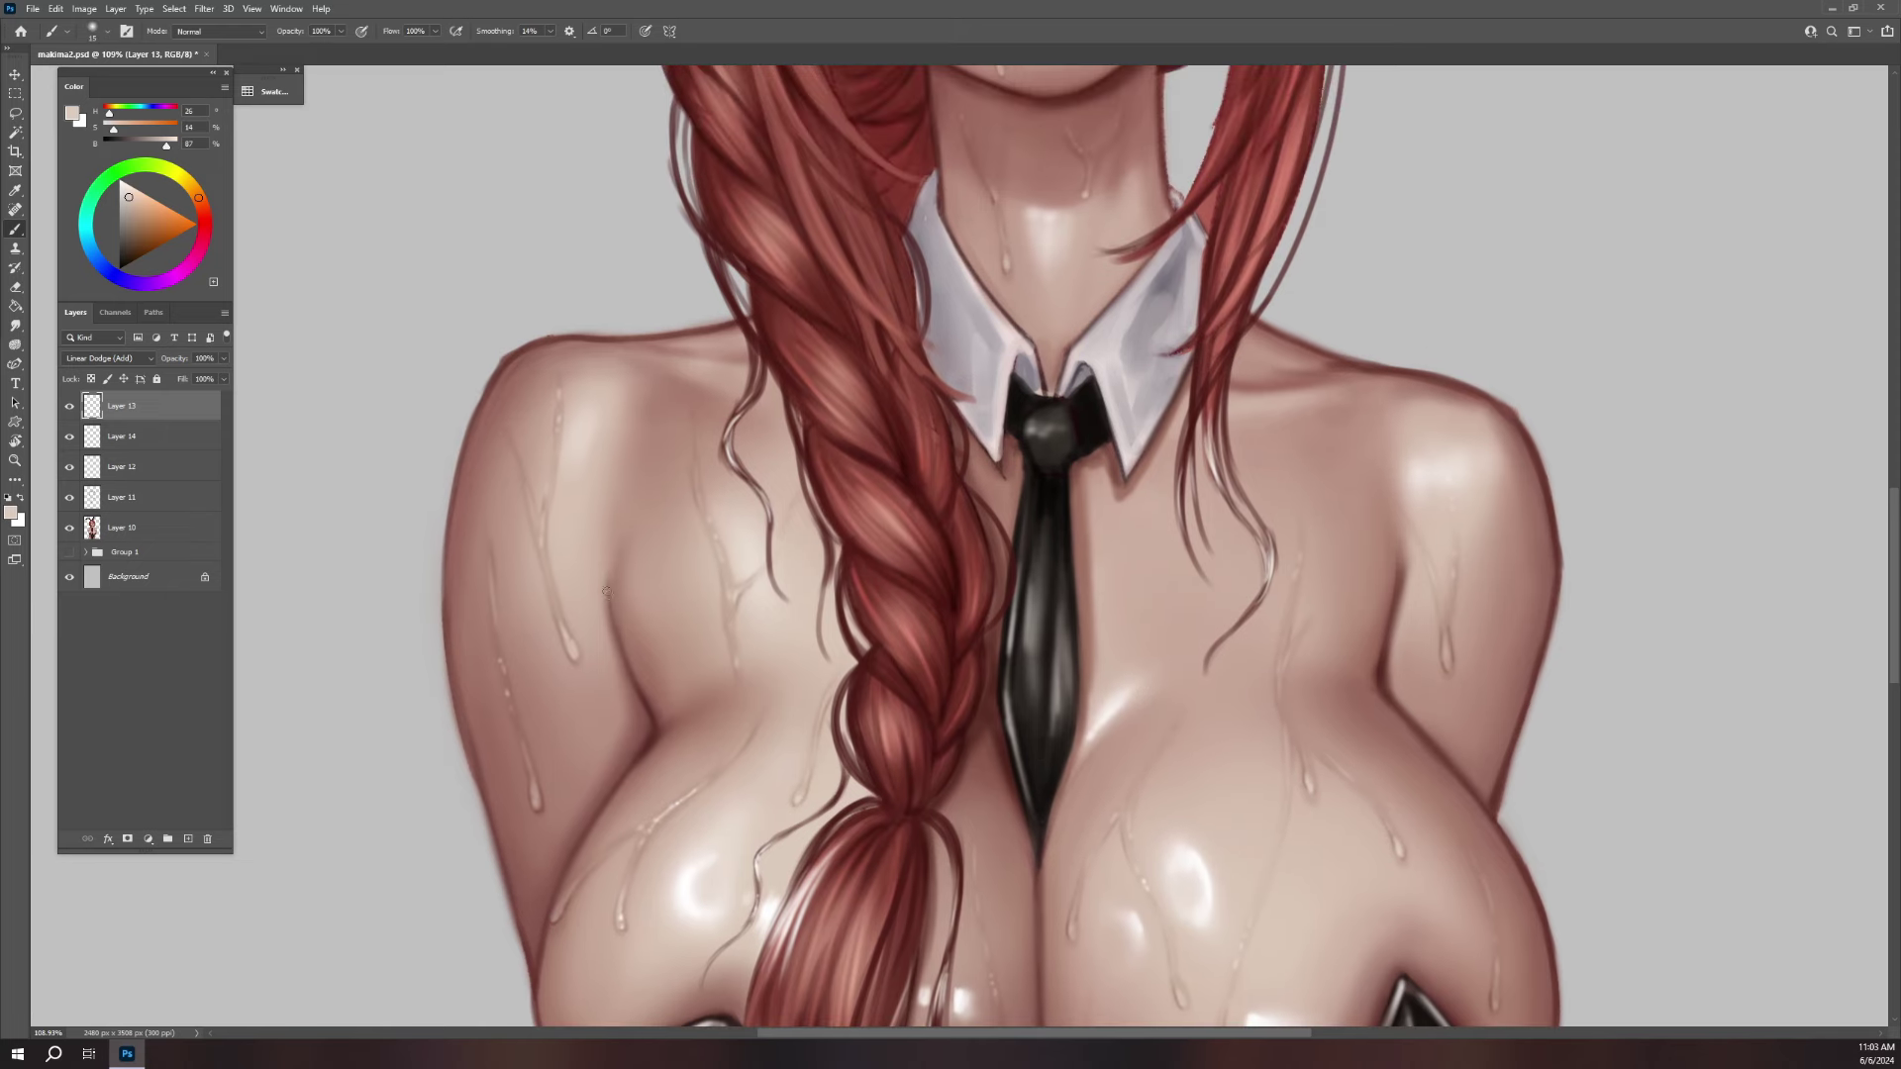
drag(604, 562, 611, 633)
drag(615, 647, 607, 589)
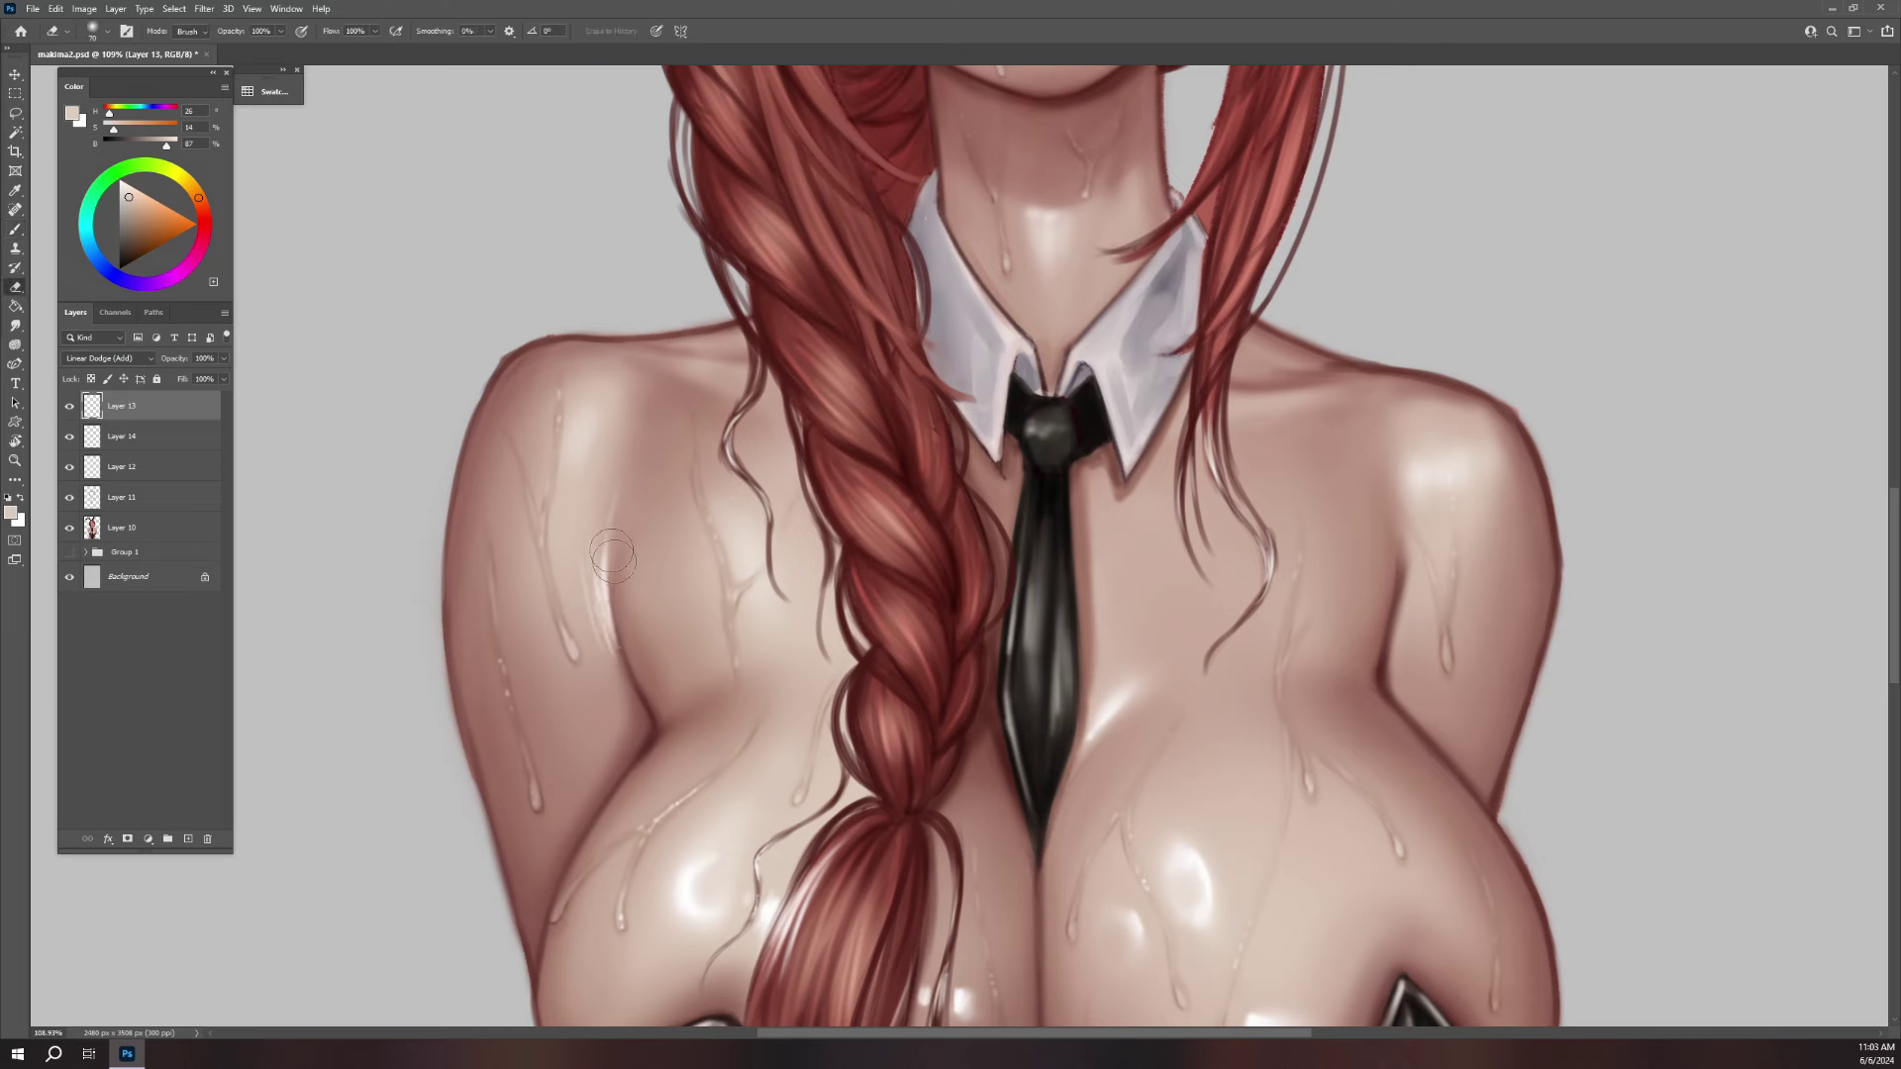
key(bracketright)
key(bracketright)
click(598, 408)
drag(598, 408, 591, 404)
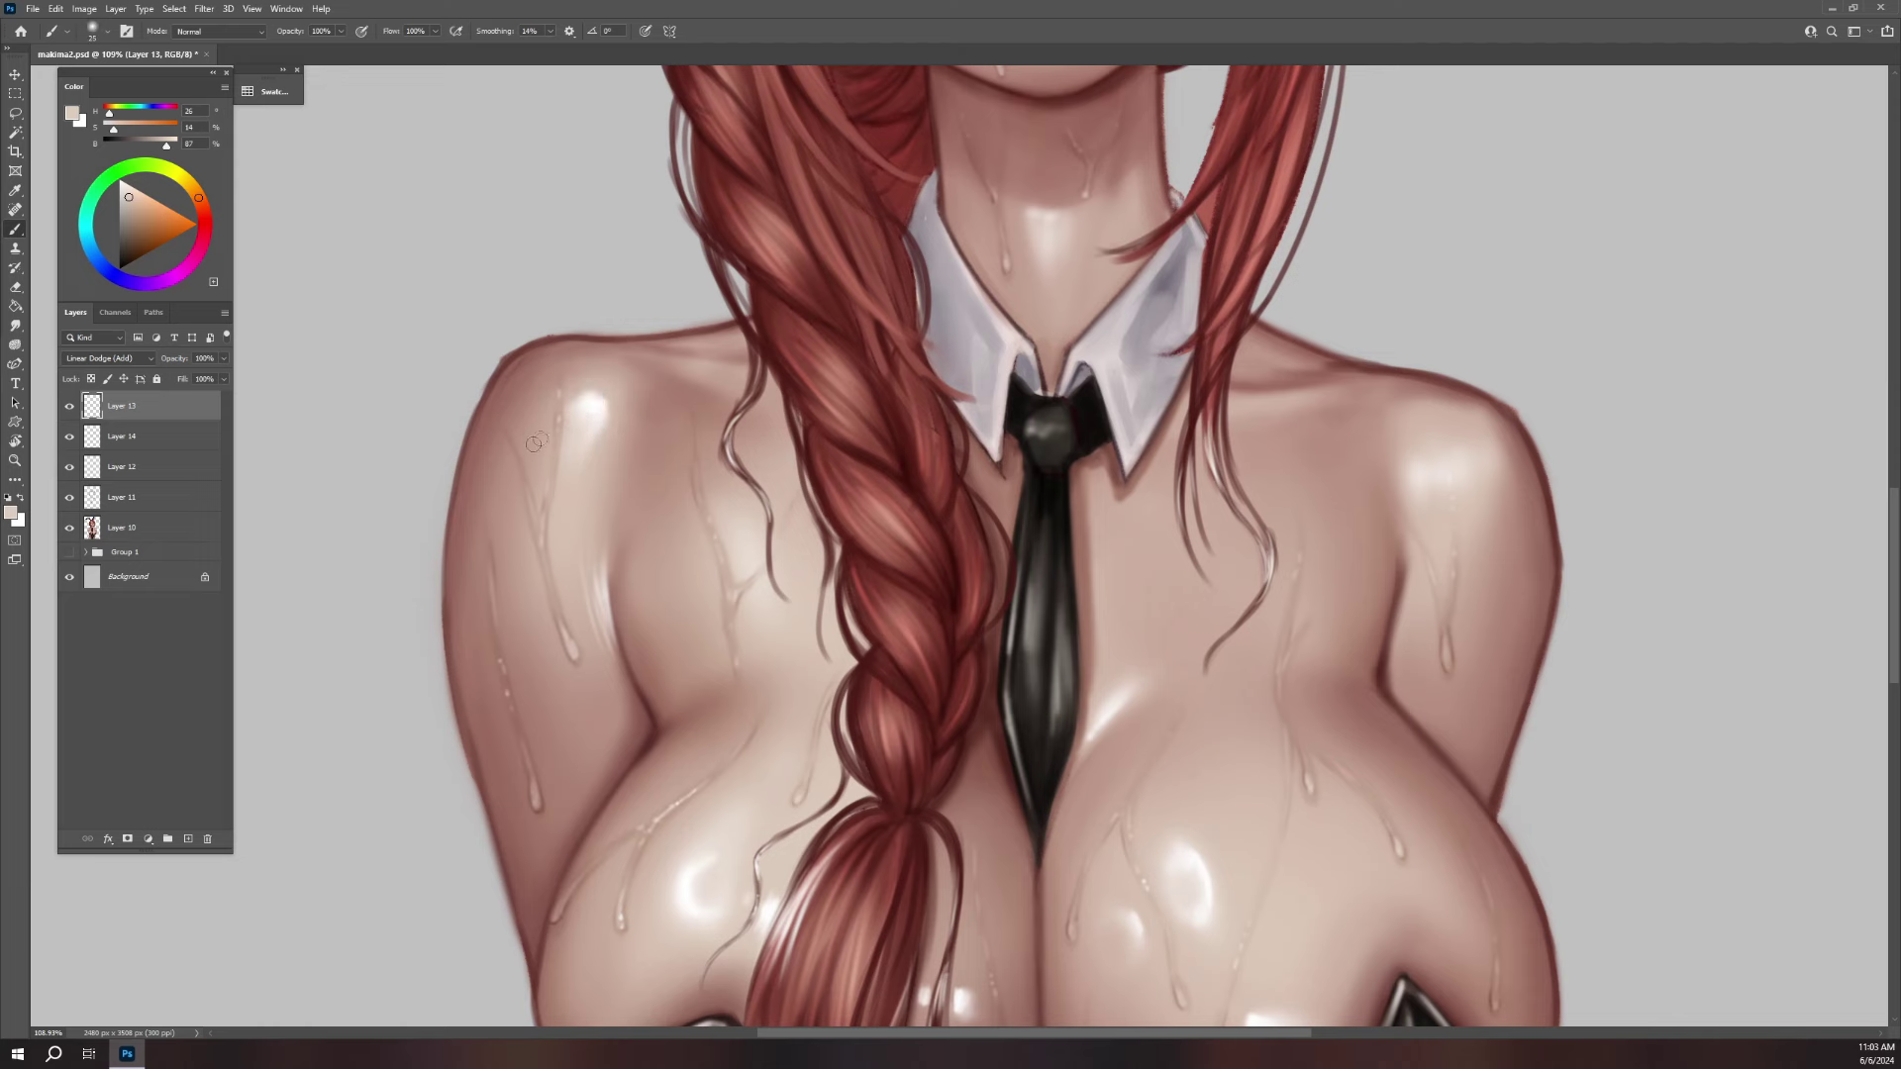
- Brighten and widen the glossy highlight on the right shoulder
key(bracketright)
key(bracketright)
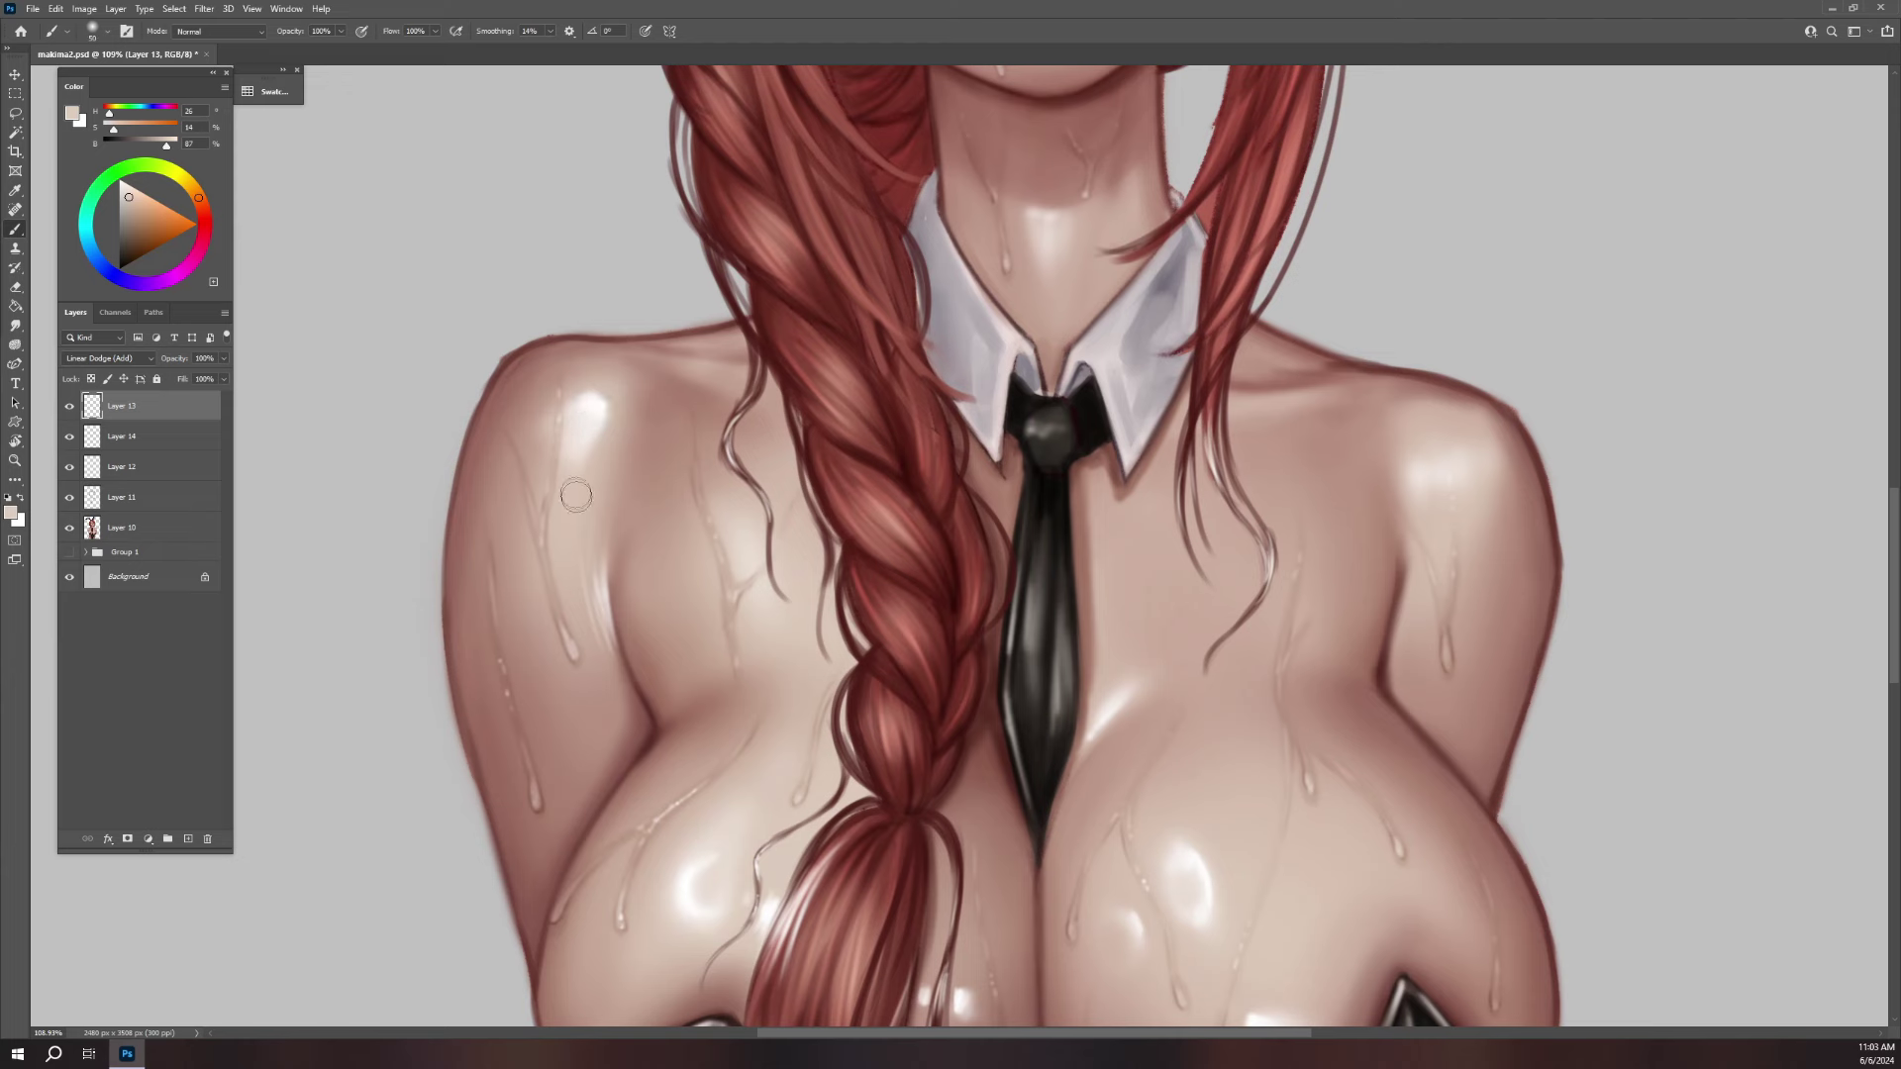
key(bracketright)
key(bracketright)
key(bracketright)
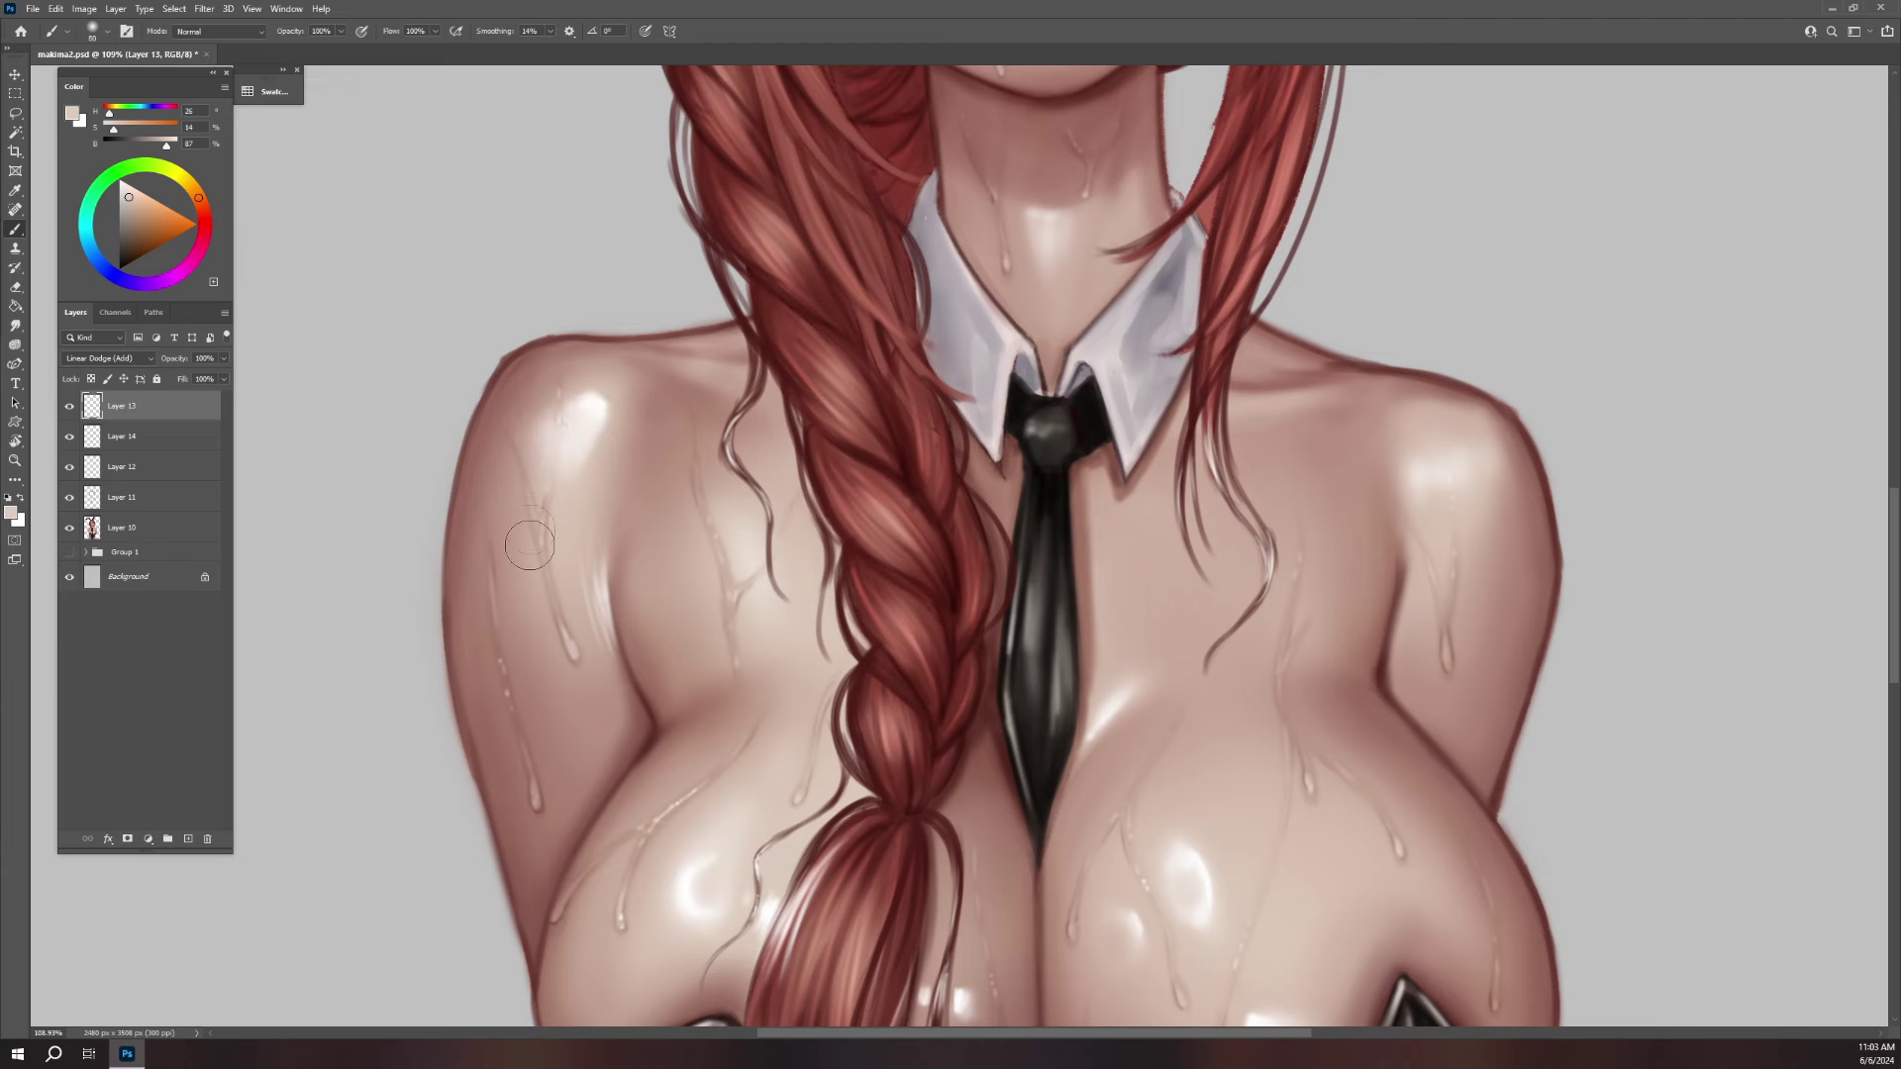
key(bracketleft)
key(bracketleft)
key(bracketleft)
key(bracketleft)
drag(1411, 436, 1404, 460)
key(bracketright)
click(1426, 452)
key(bracketright)
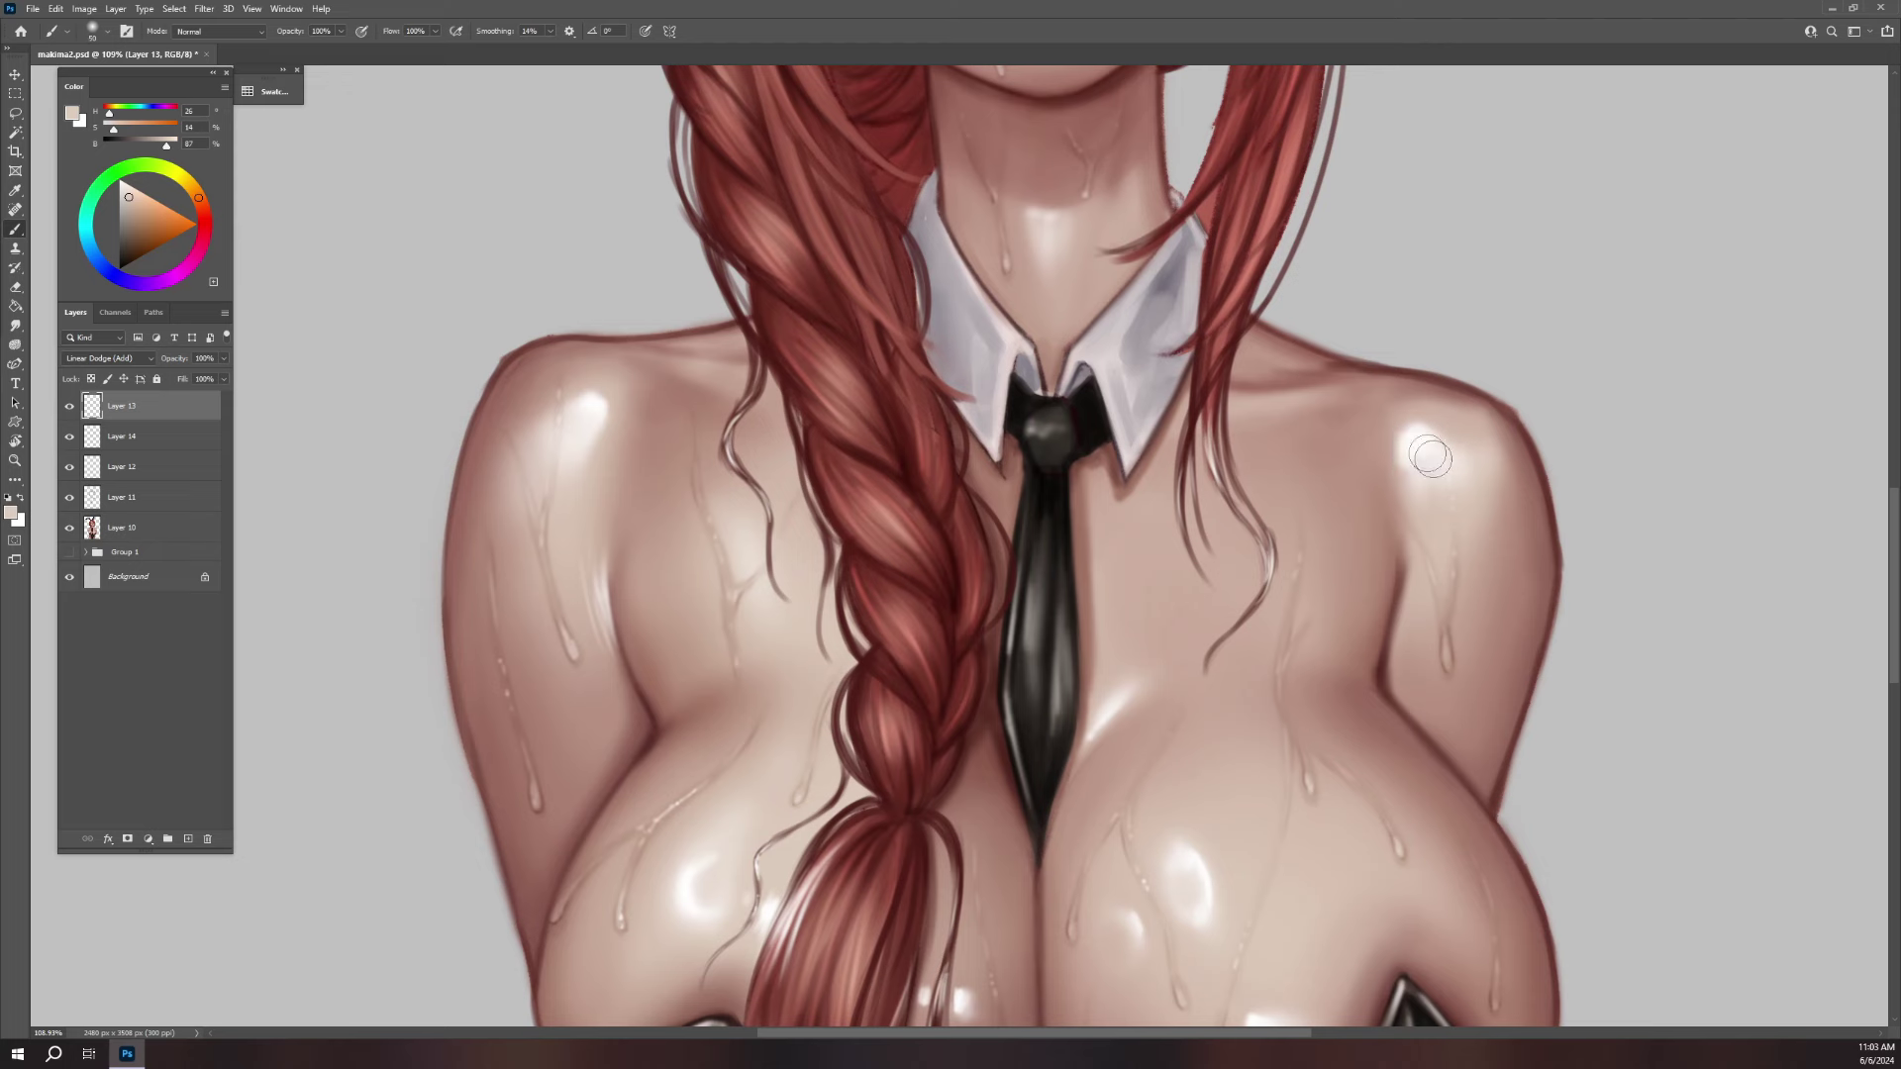
drag(1416, 446, 1440, 480)
key(bracketright)
key(bracketright)
key(bracketleft)
key(bracketleft)
key(bracketleft)
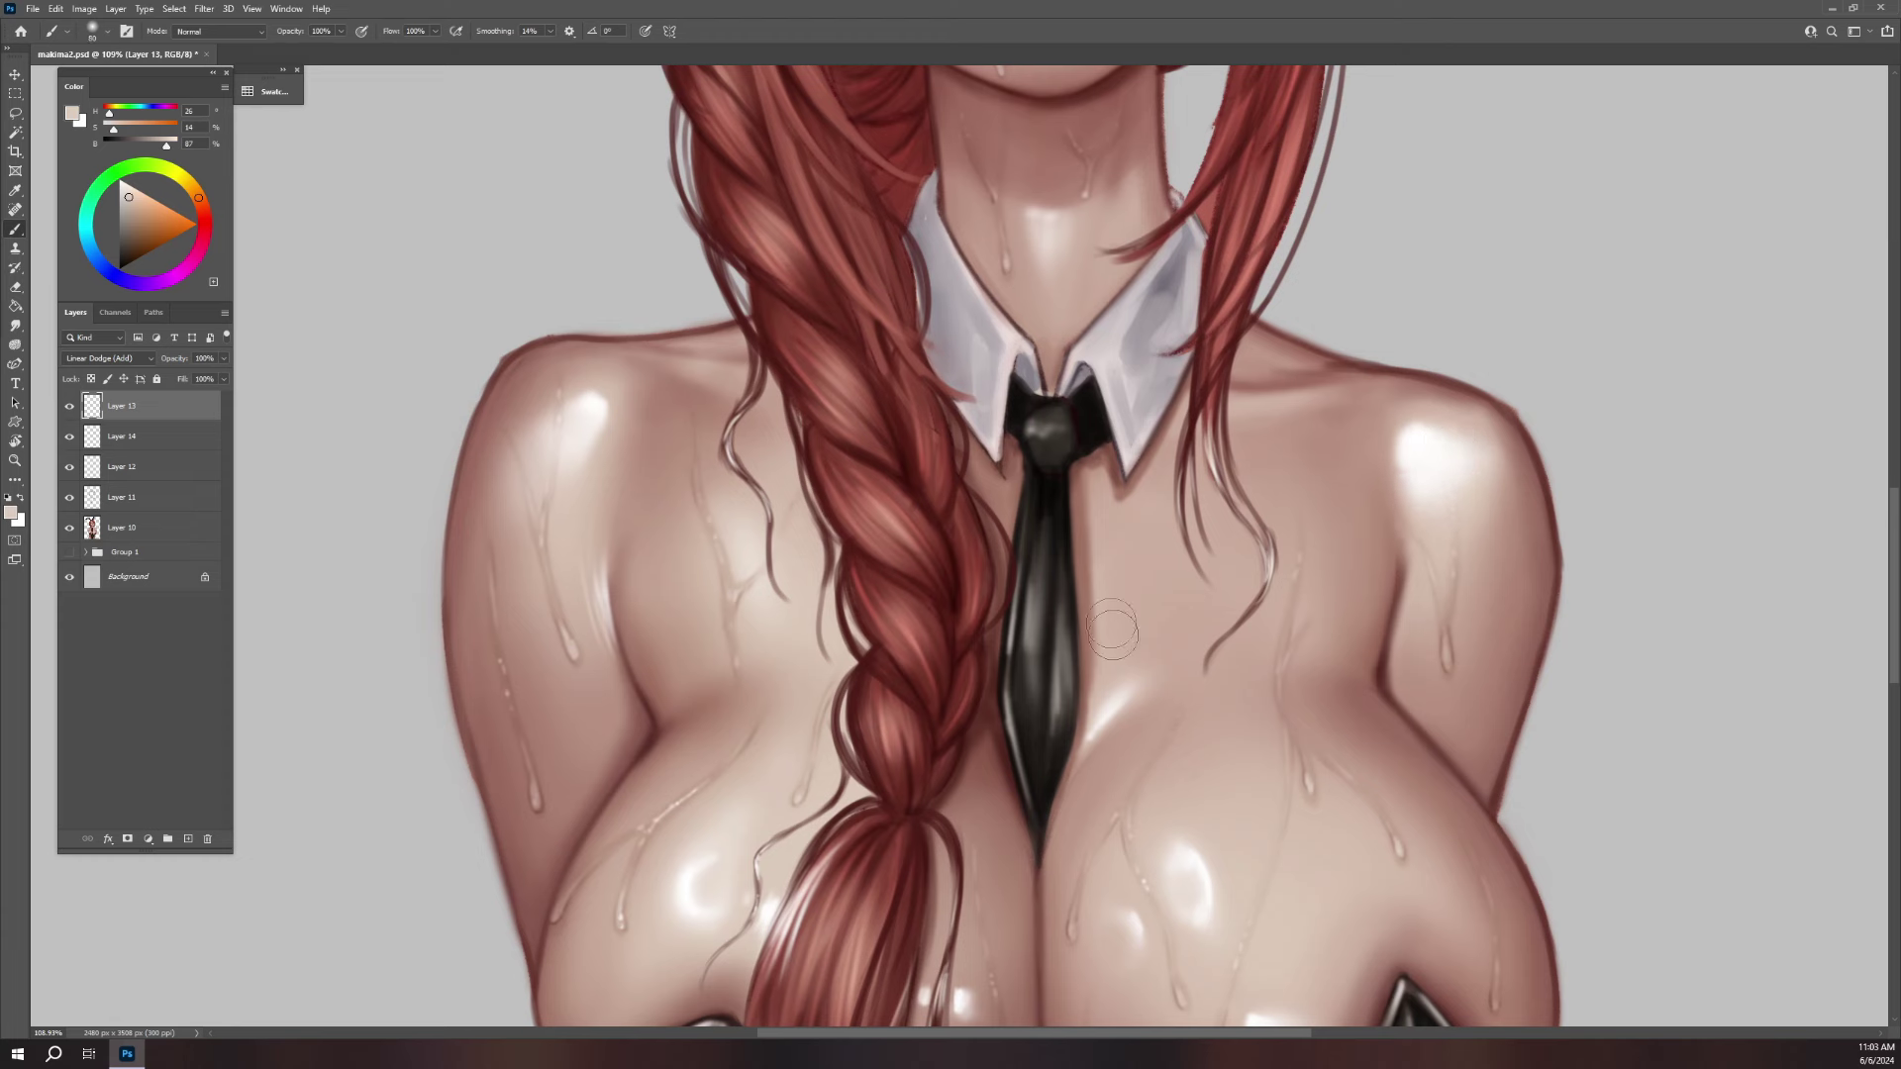
- Paint a faint sheen on the chest right of the tie, below the collar
drag(1099, 560, 1089, 480)
drag(1114, 508, 1140, 494)
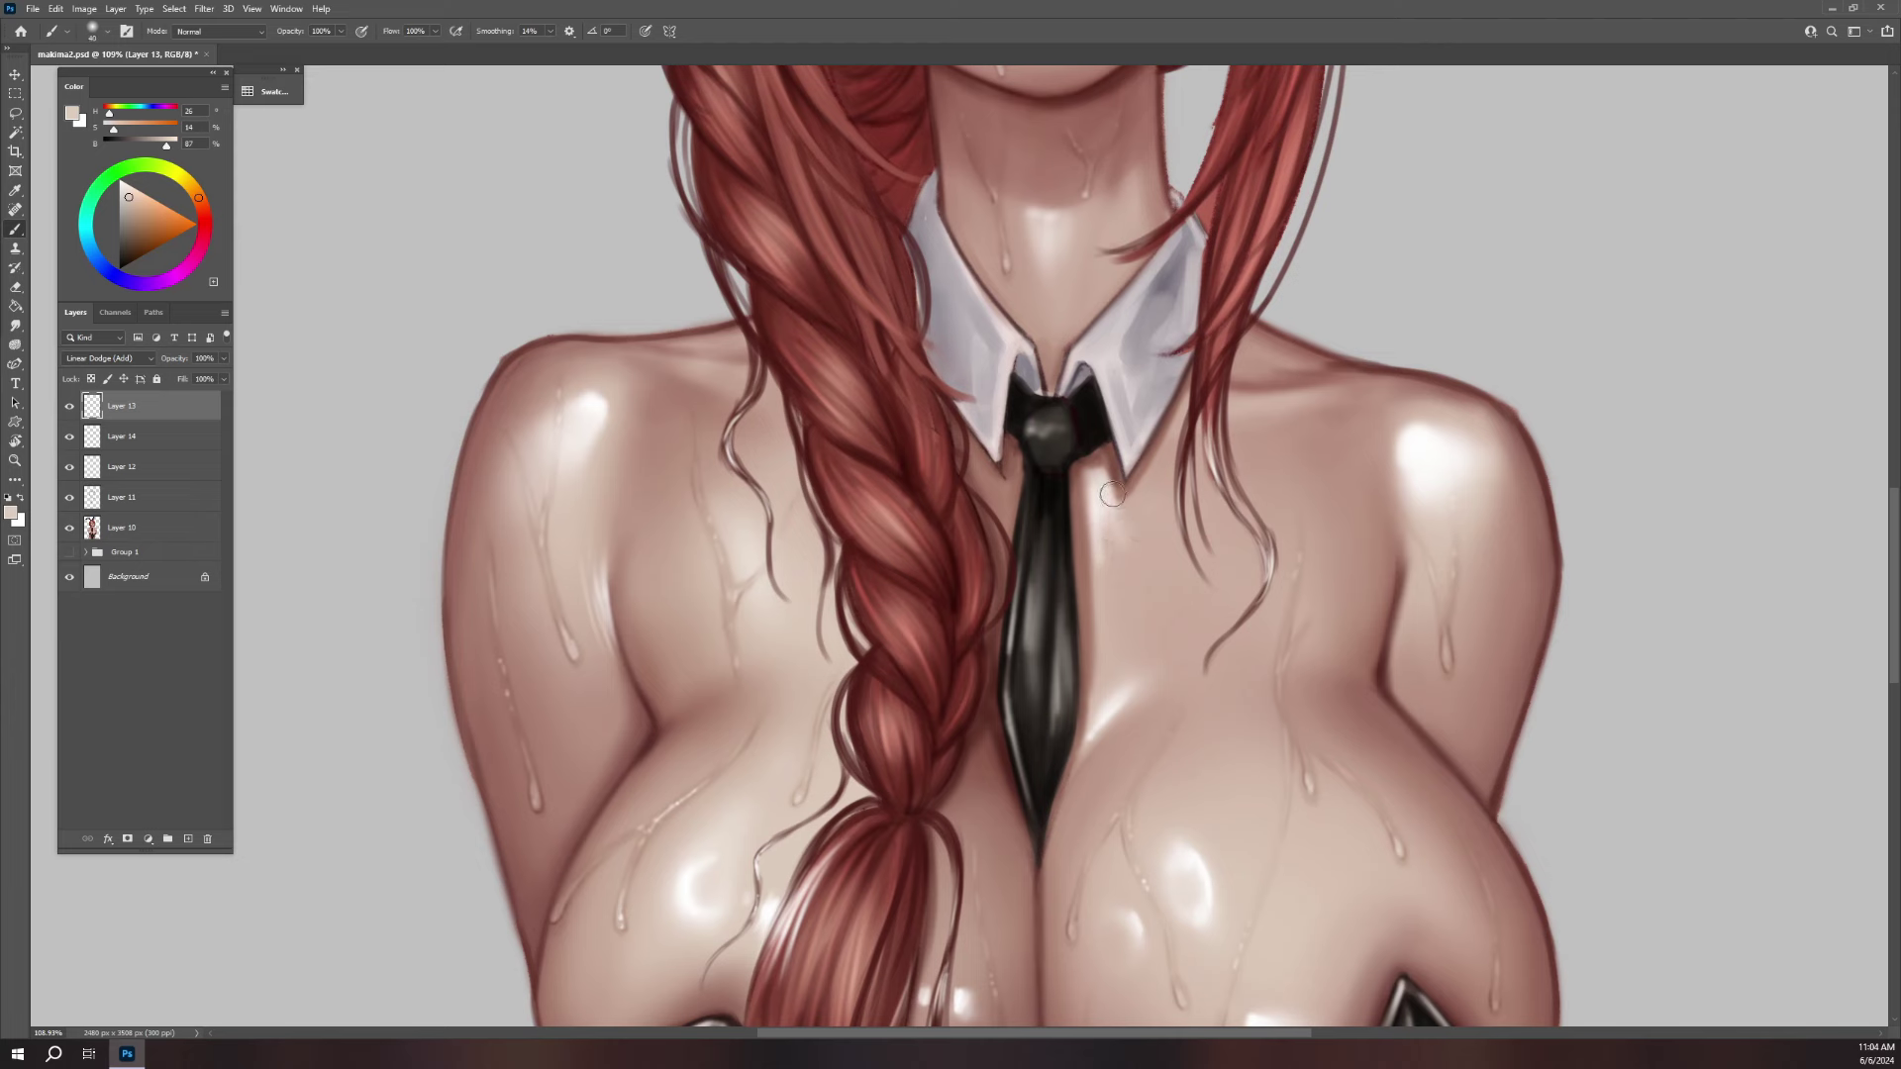
key(bracketleft)
key(bracketleft)
key(bracketright)
key(bracketright)
key(bracketright)
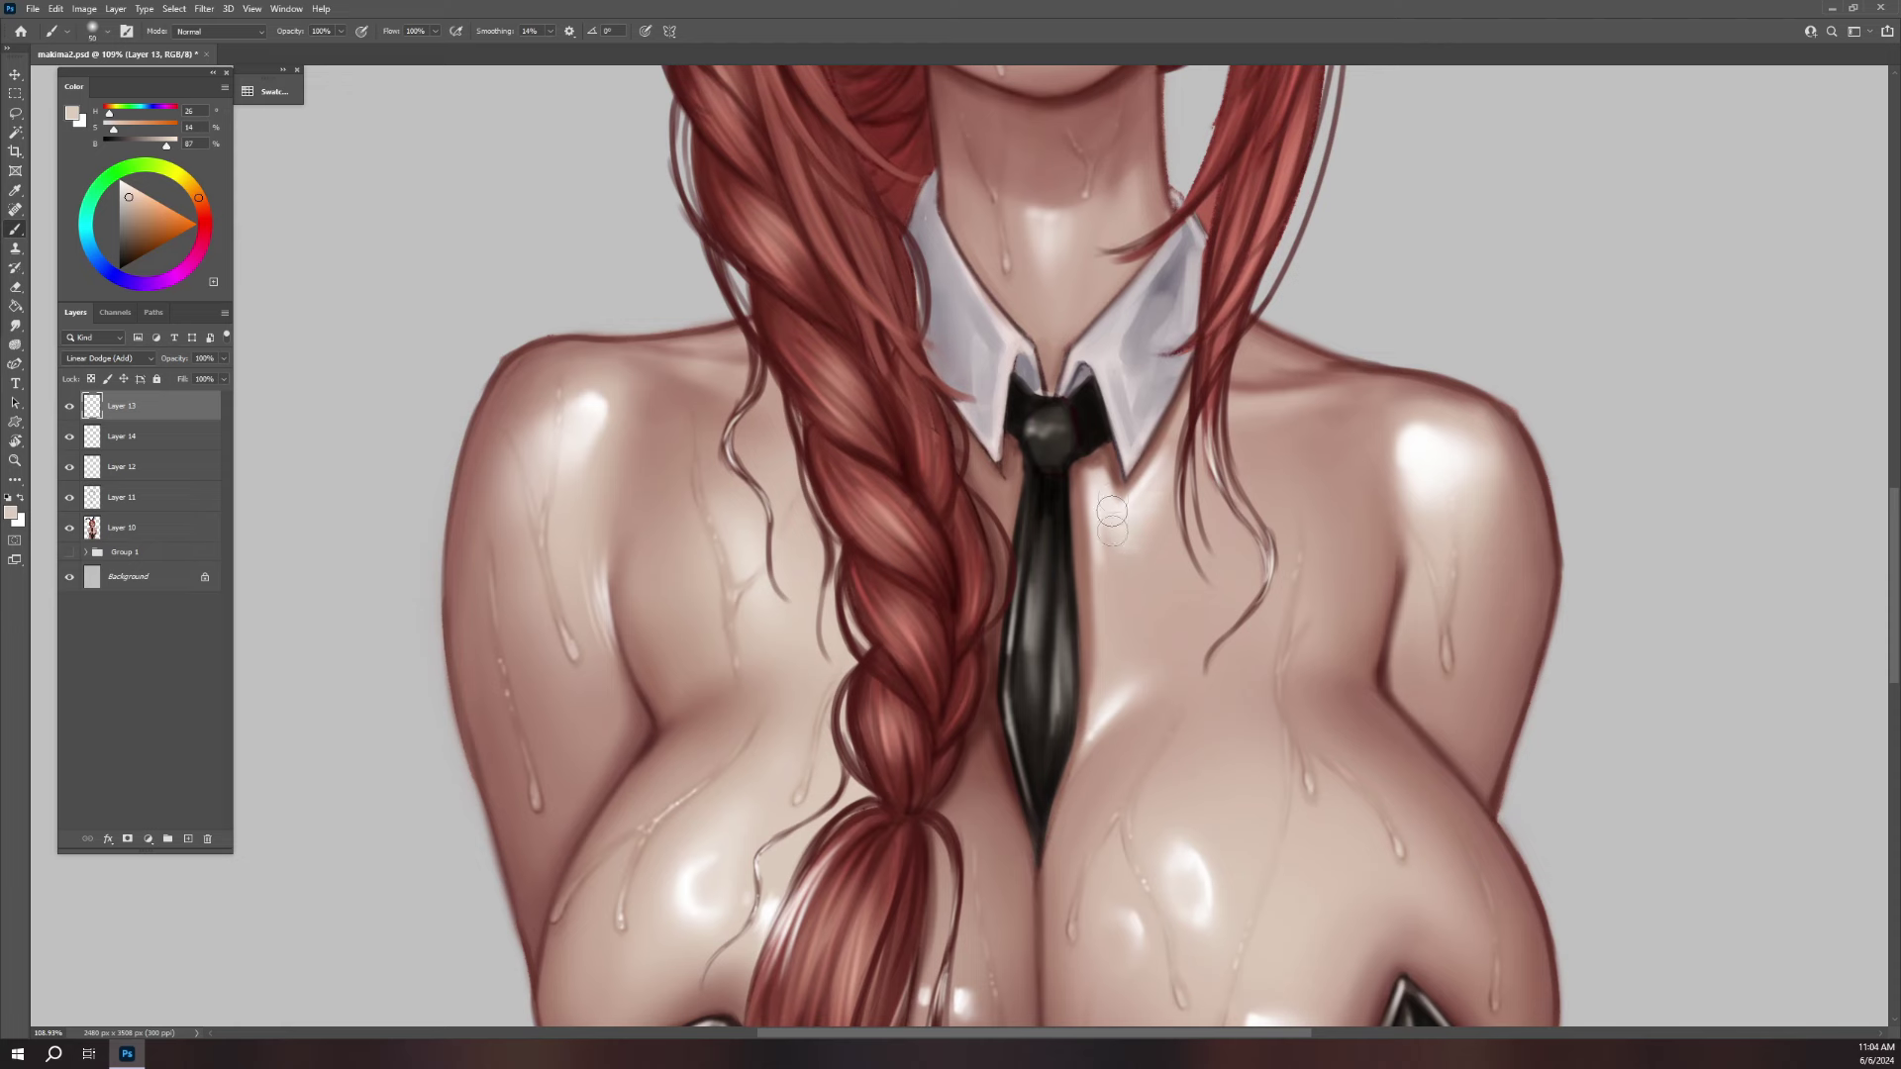
key(e)
key(bracketright)
key(bracketright)
key(bracketright)
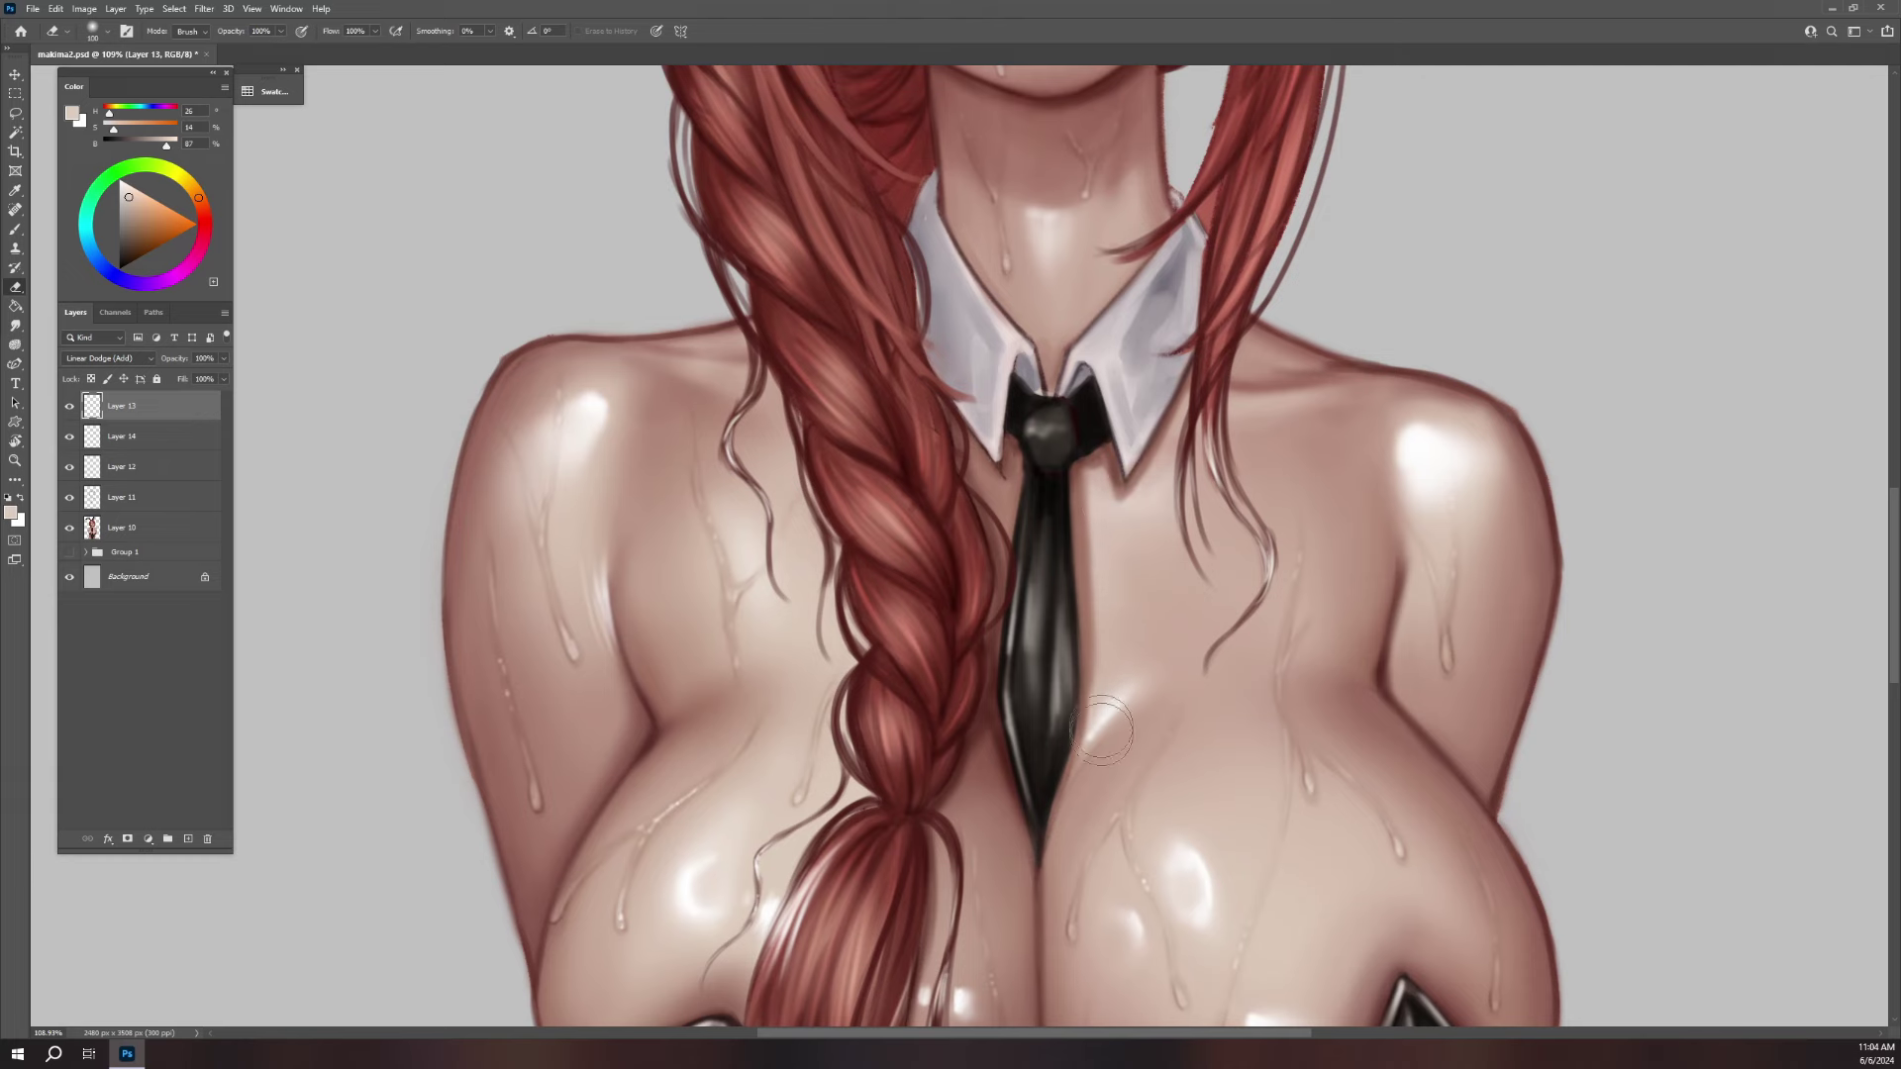
key(b)
scroll(1139, 495, down, 3)
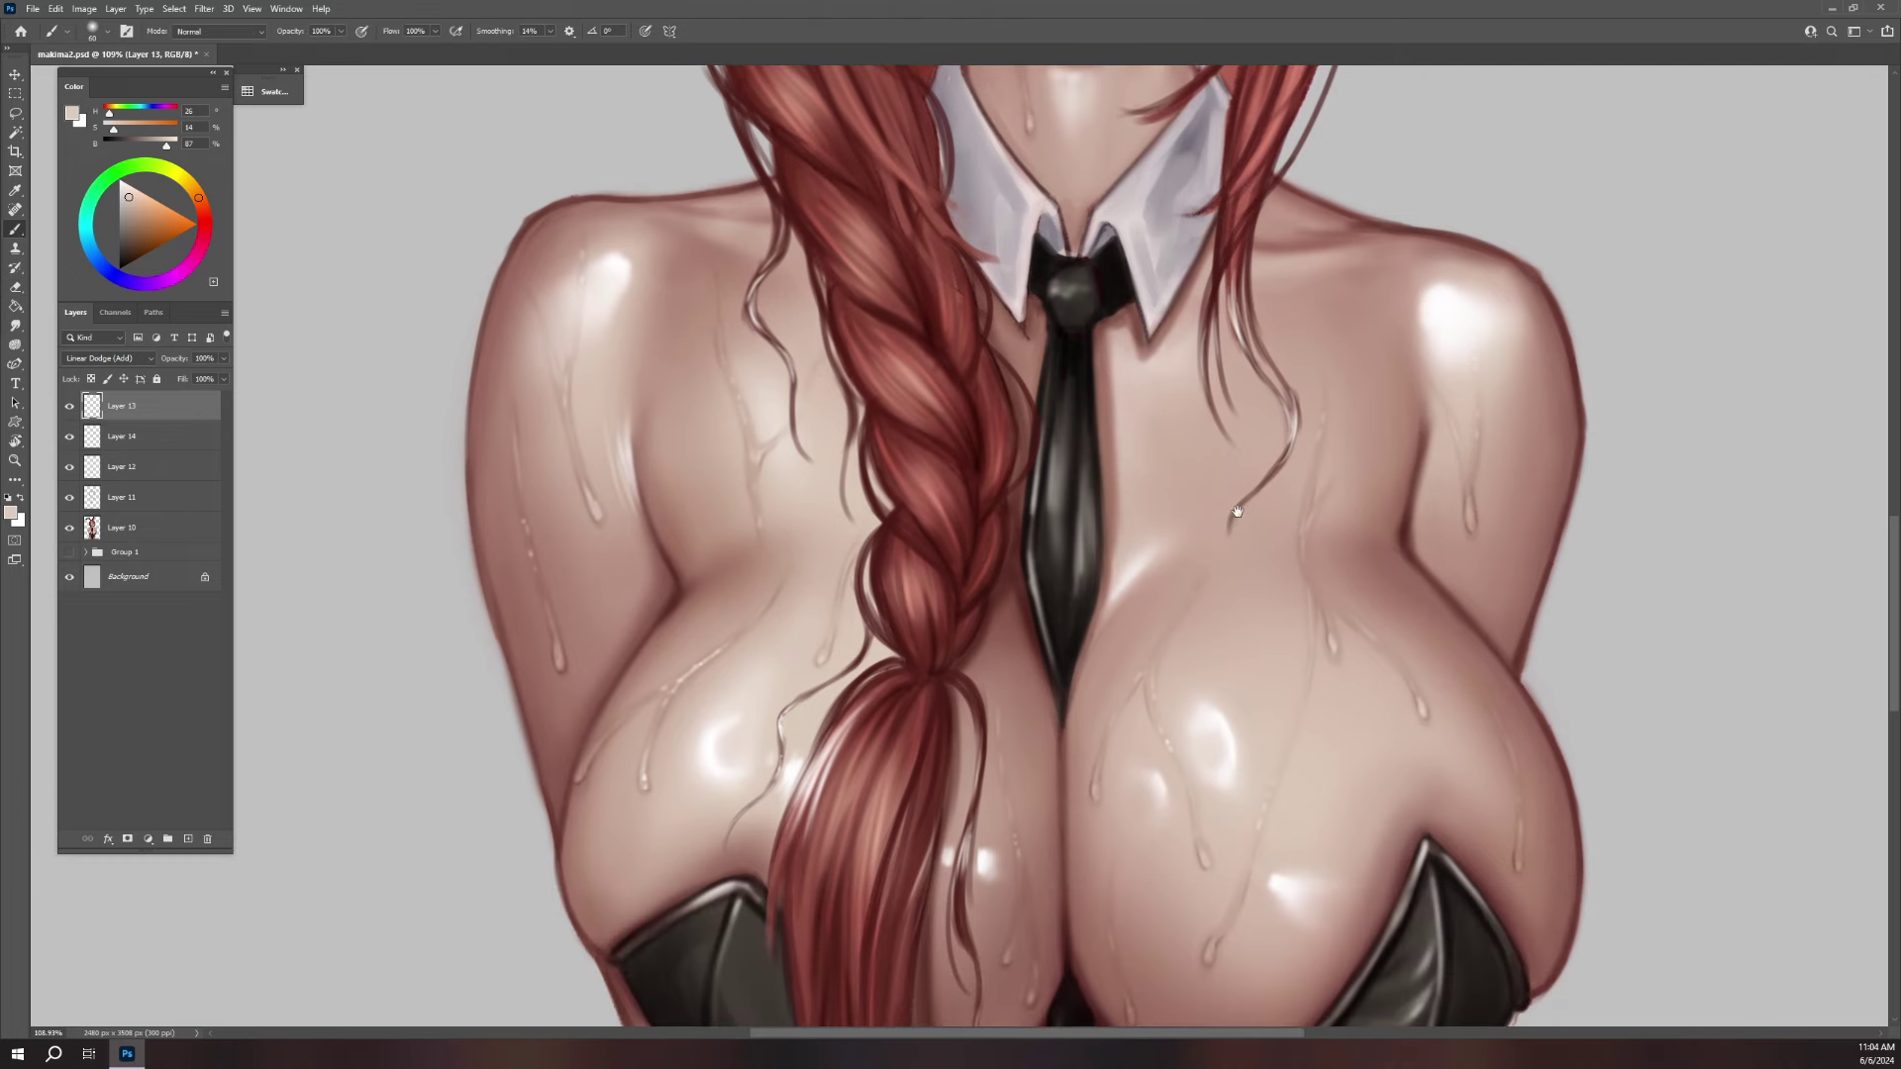
- Paint a light highlight on the left chest, extending it upward, then tone it down
key(bracketleft)
key(bracketleft)
key(bracketleft)
key(bracketright)
drag(792, 520, 753, 544)
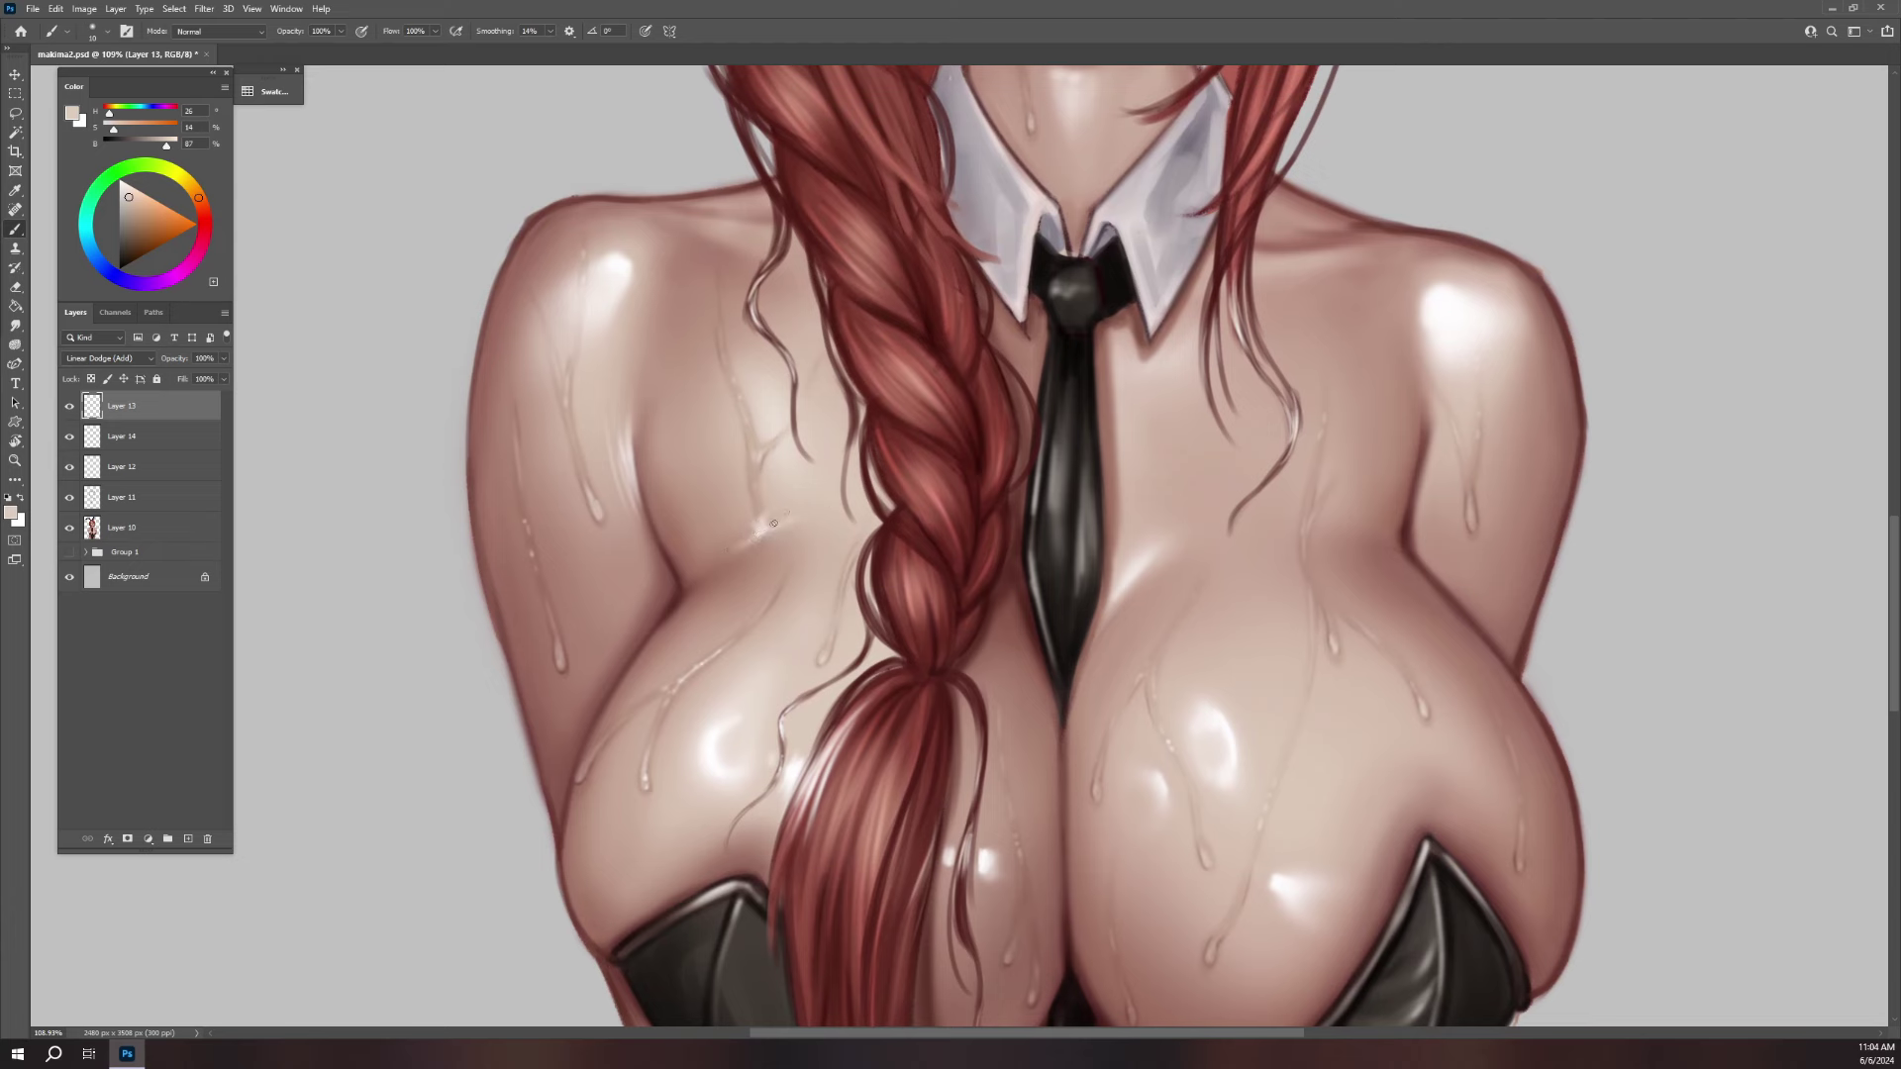
drag(775, 530, 721, 562)
key(bracketright)
key(bracketright)
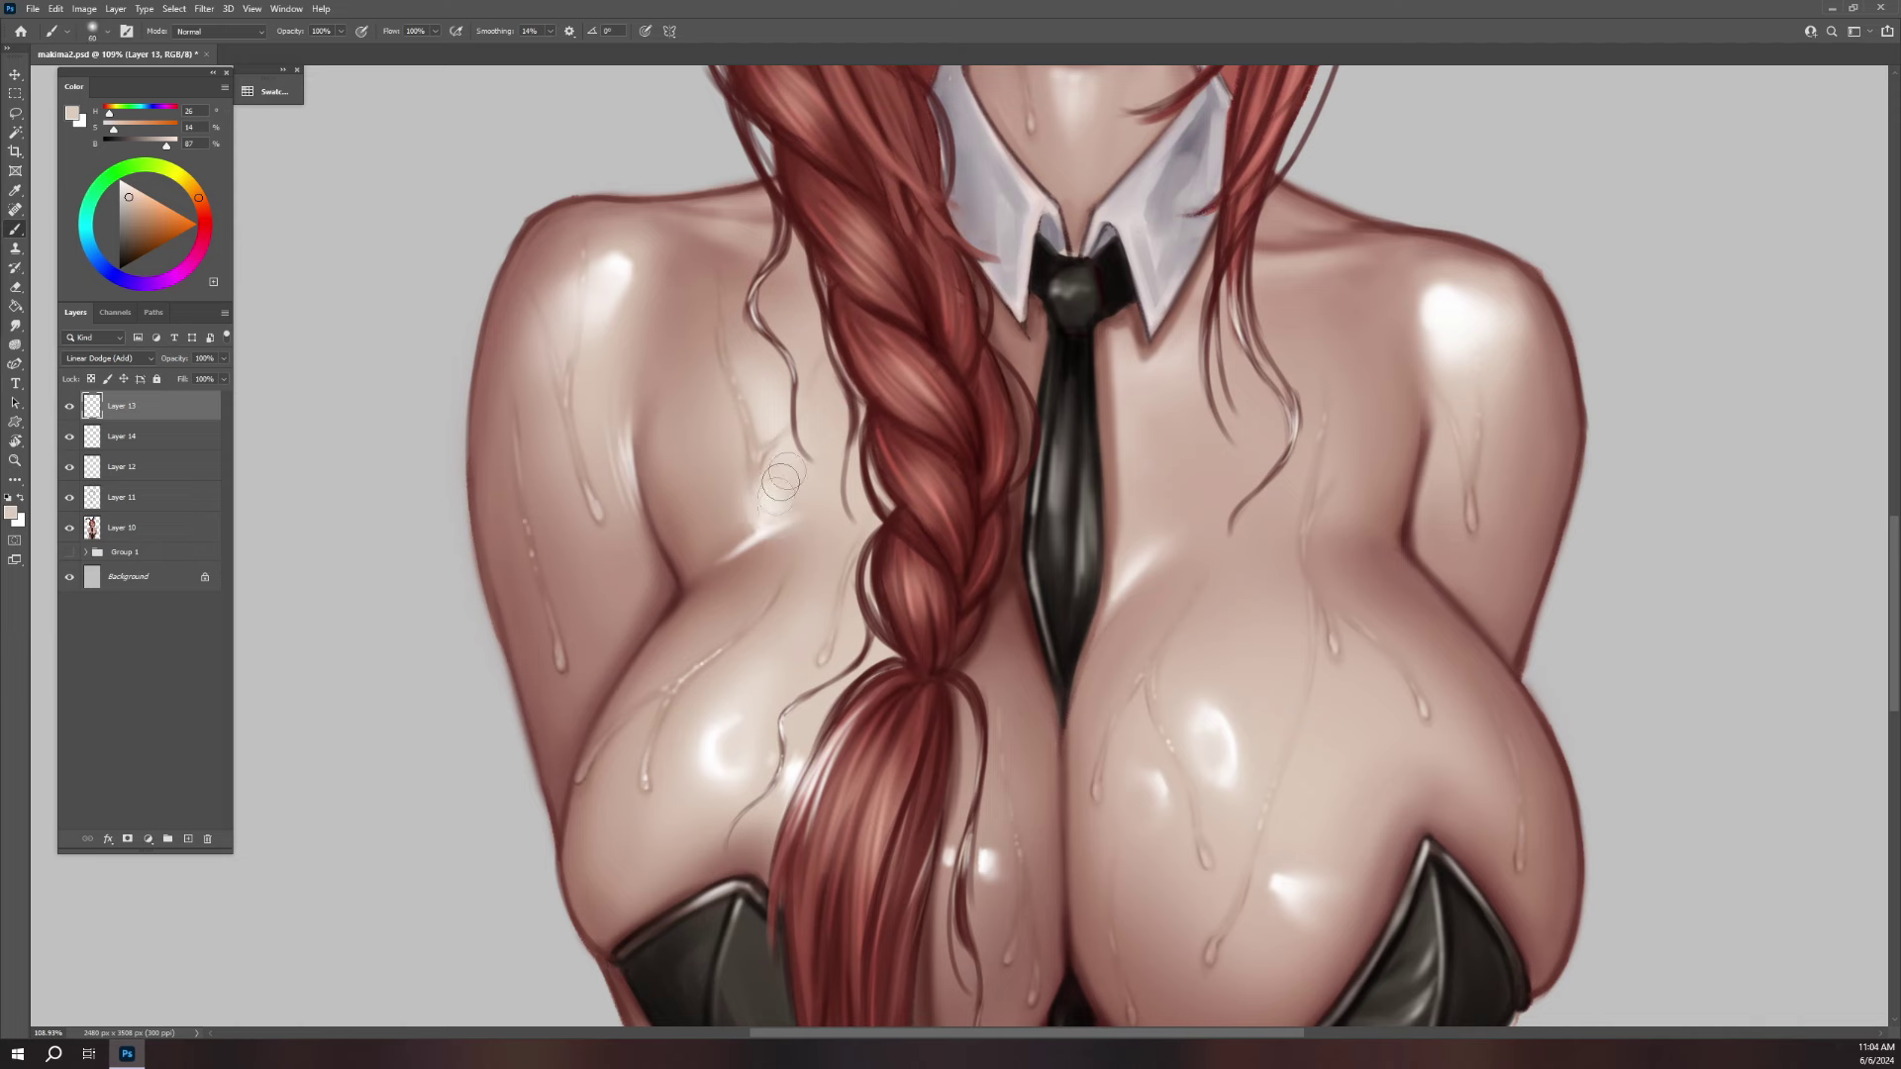
mouse_move(782, 510)
mouse_down()
mouse_move(757, 525)
mouse_move(785, 445)
mouse_up()
key(e)
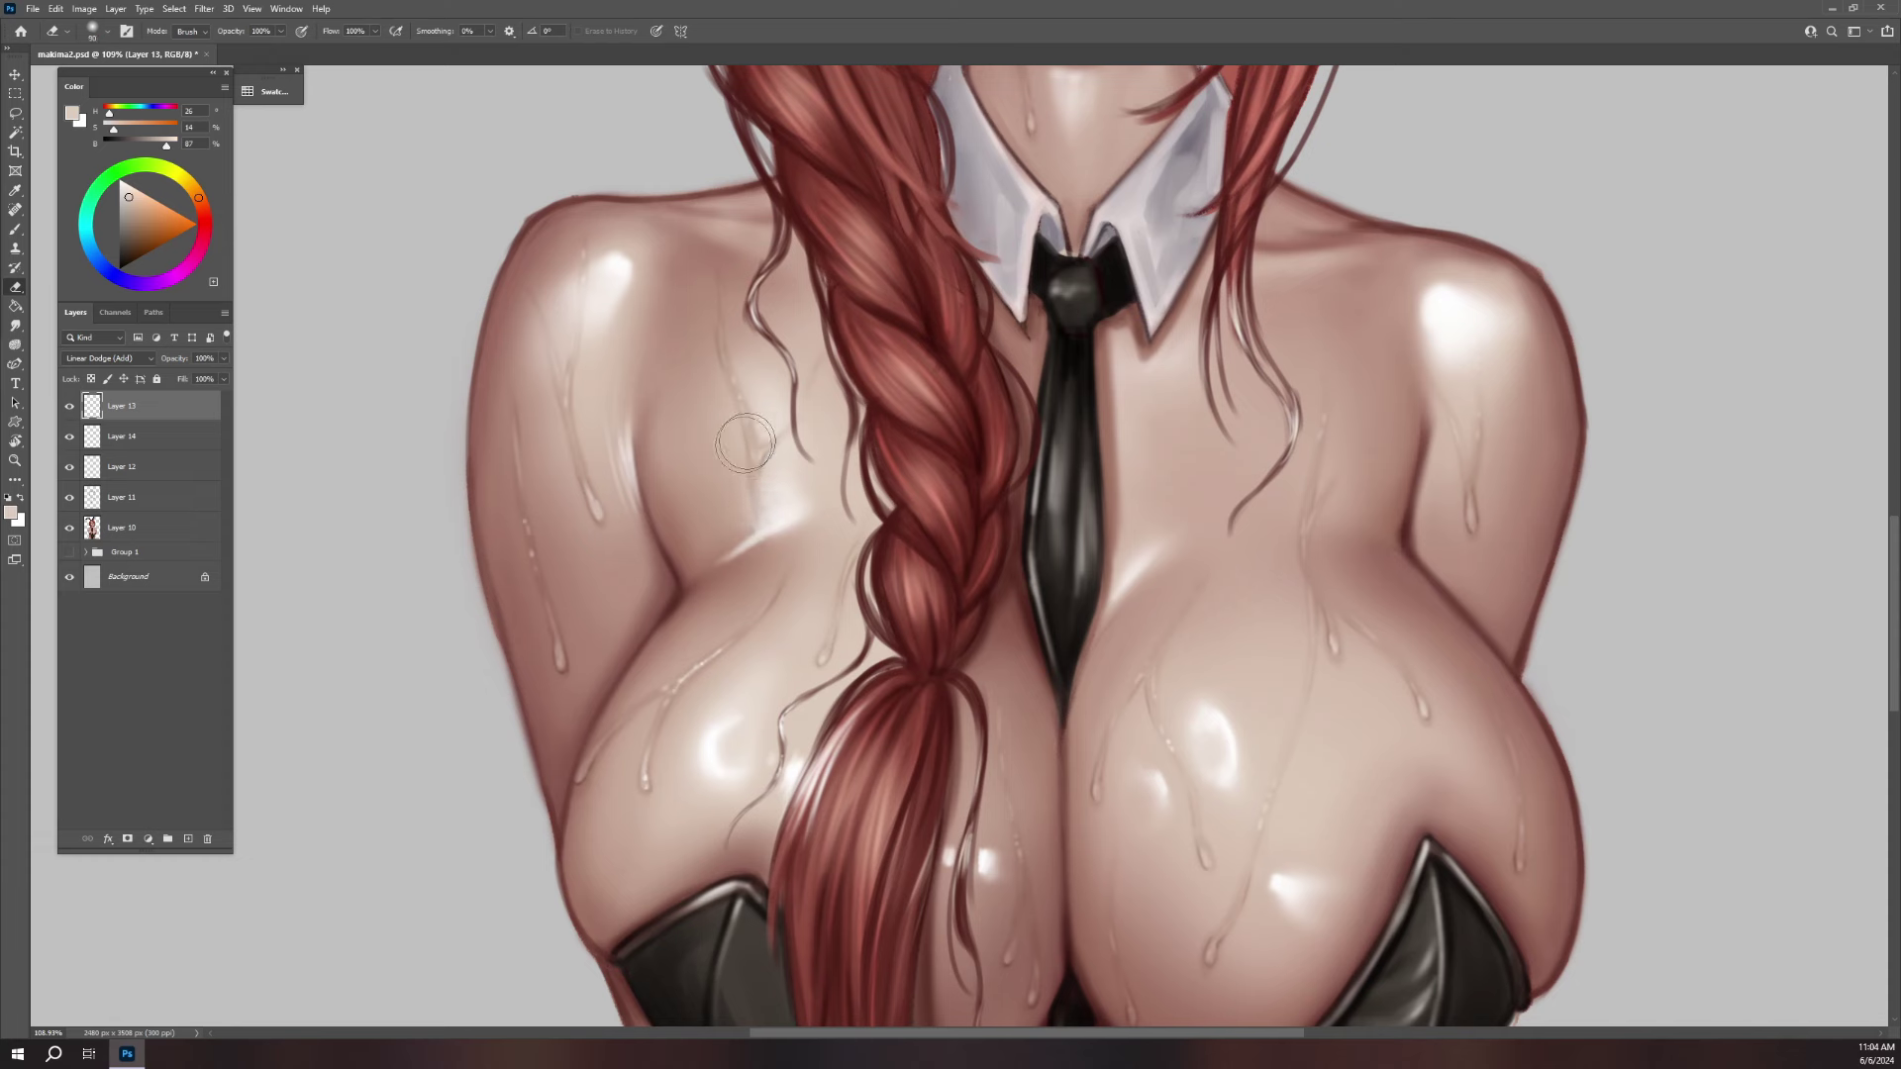
drag(772, 535, 831, 525)
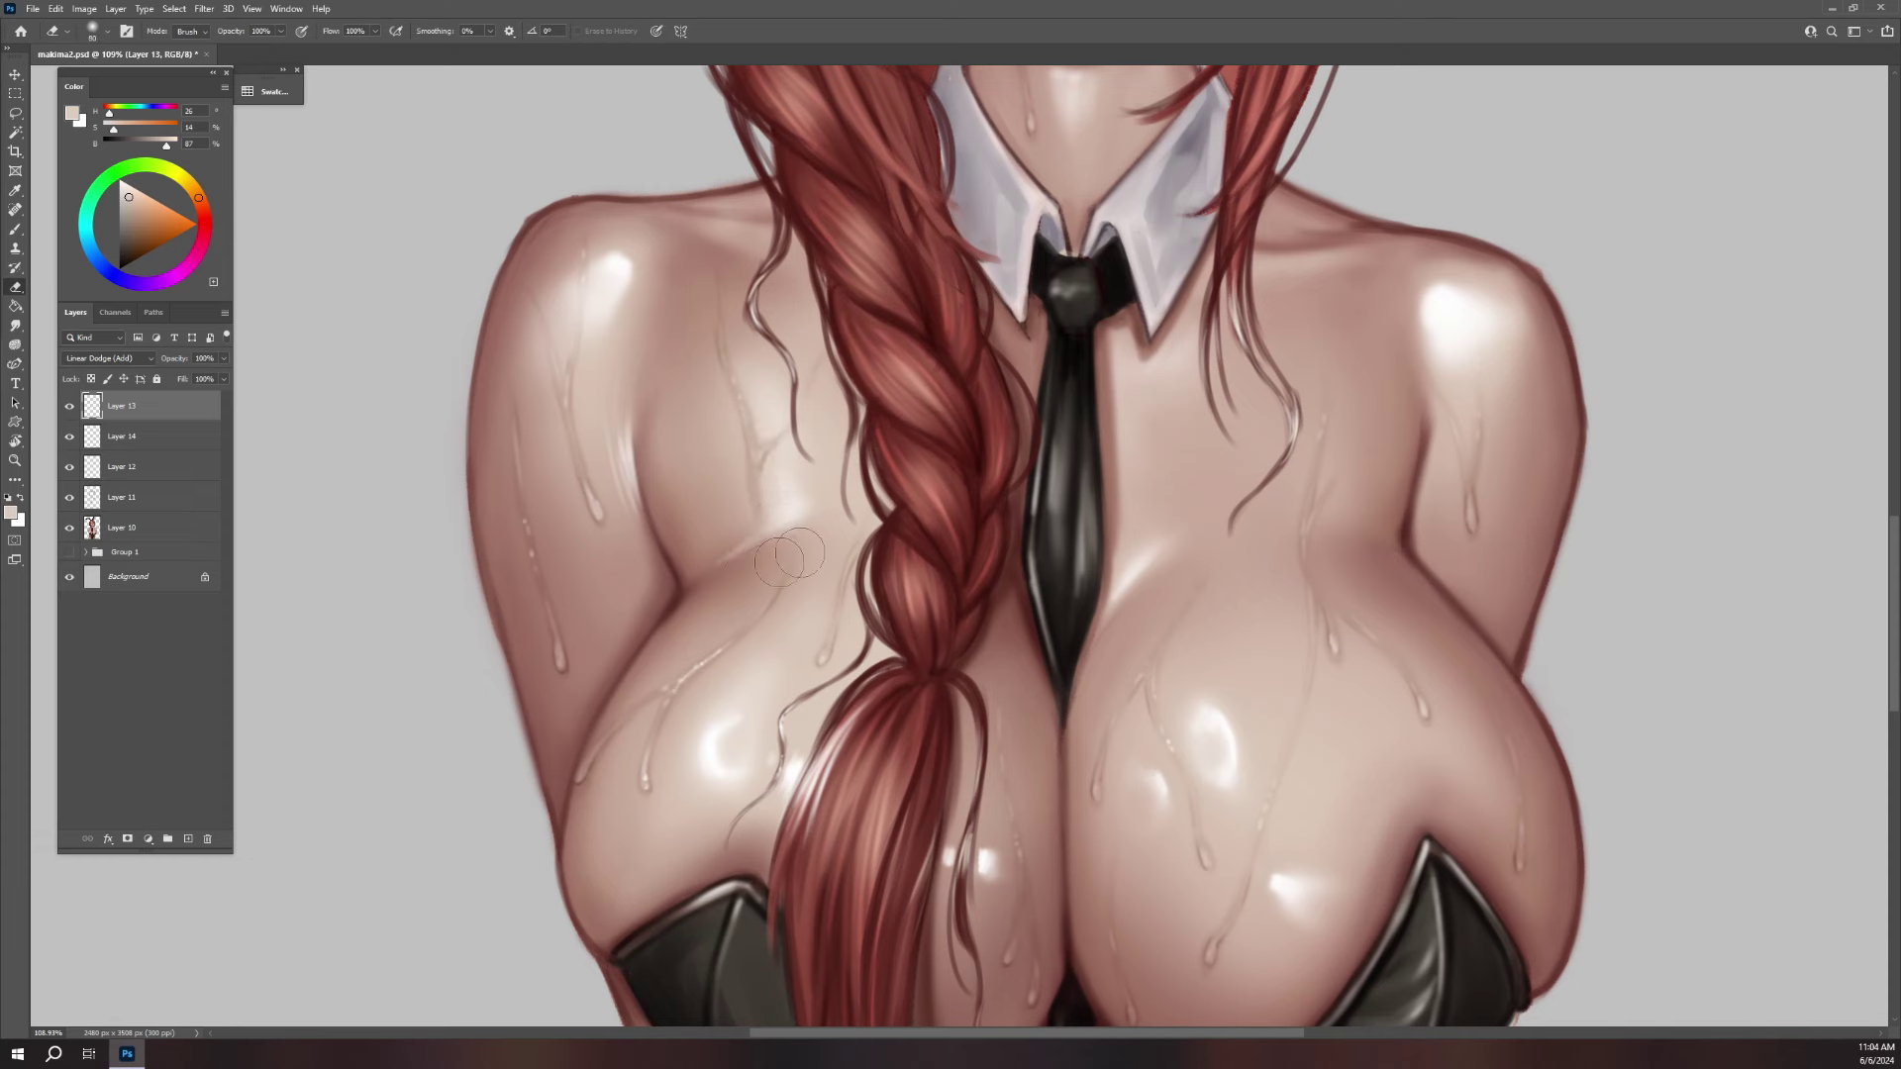
key(b)
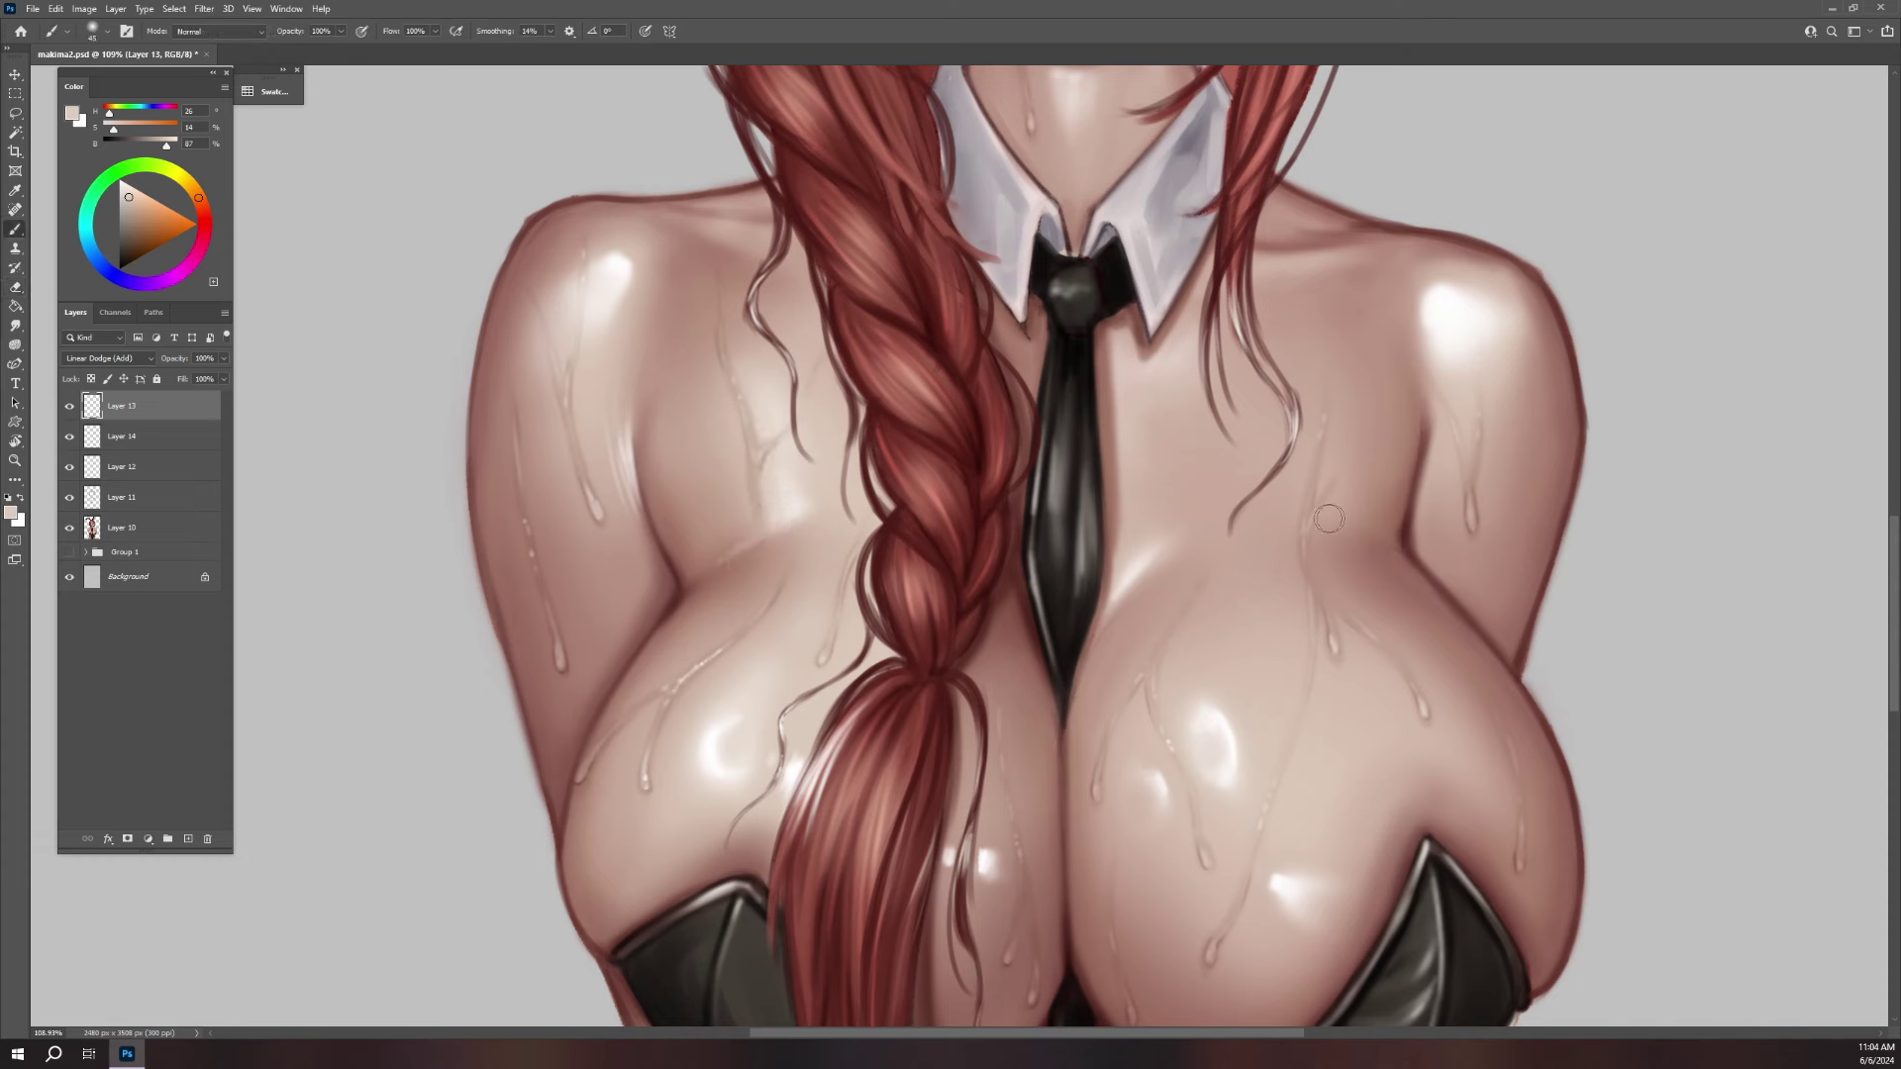
key(bracketleft)
- Add a soft highlight on the right chest, partly erase it, and glint the right shoulder
drag(1292, 527, 1371, 535)
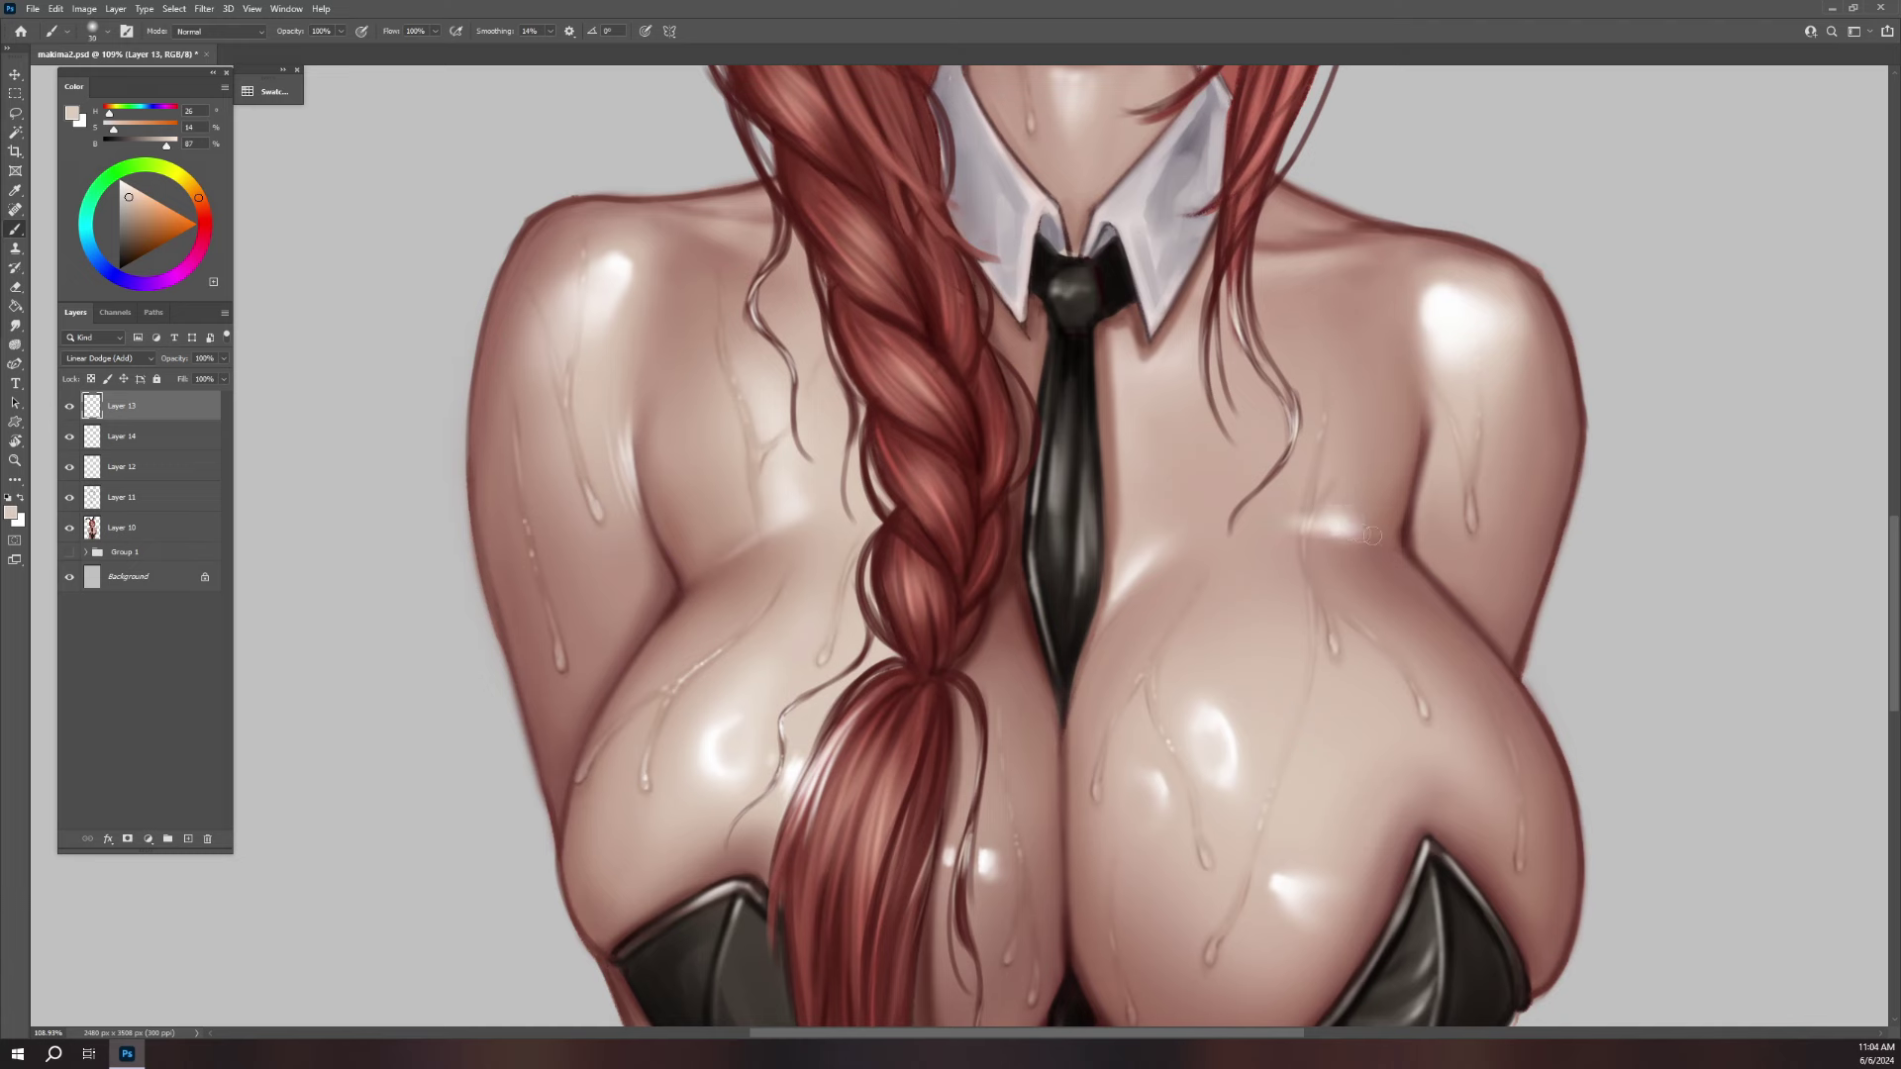
mouse_move(1348, 512)
mouse_down()
mouse_move(1307, 526)
mouse_move(1375, 492)
mouse_move(1352, 552)
mouse_up()
key(e)
key(bracketright)
key(bracketright)
key(bracketright)
drag(1321, 507, 1391, 516)
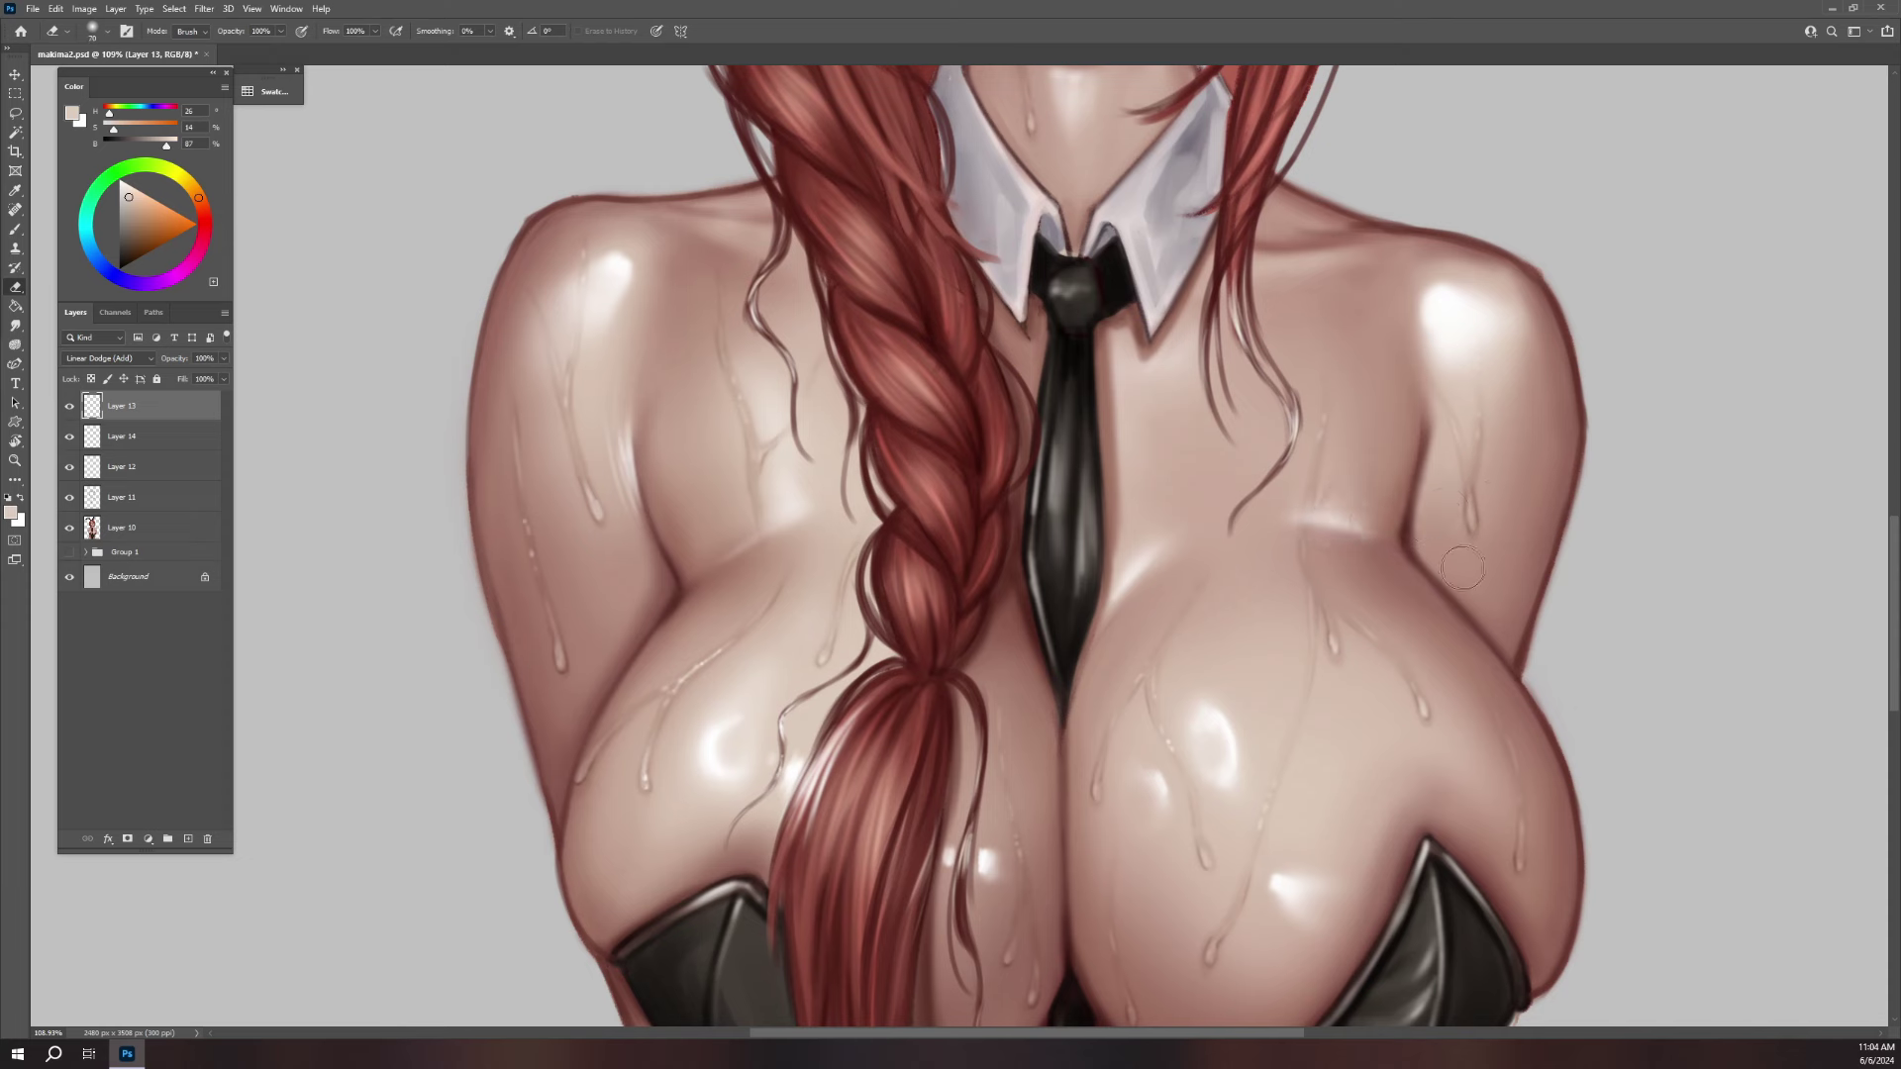
key(b)
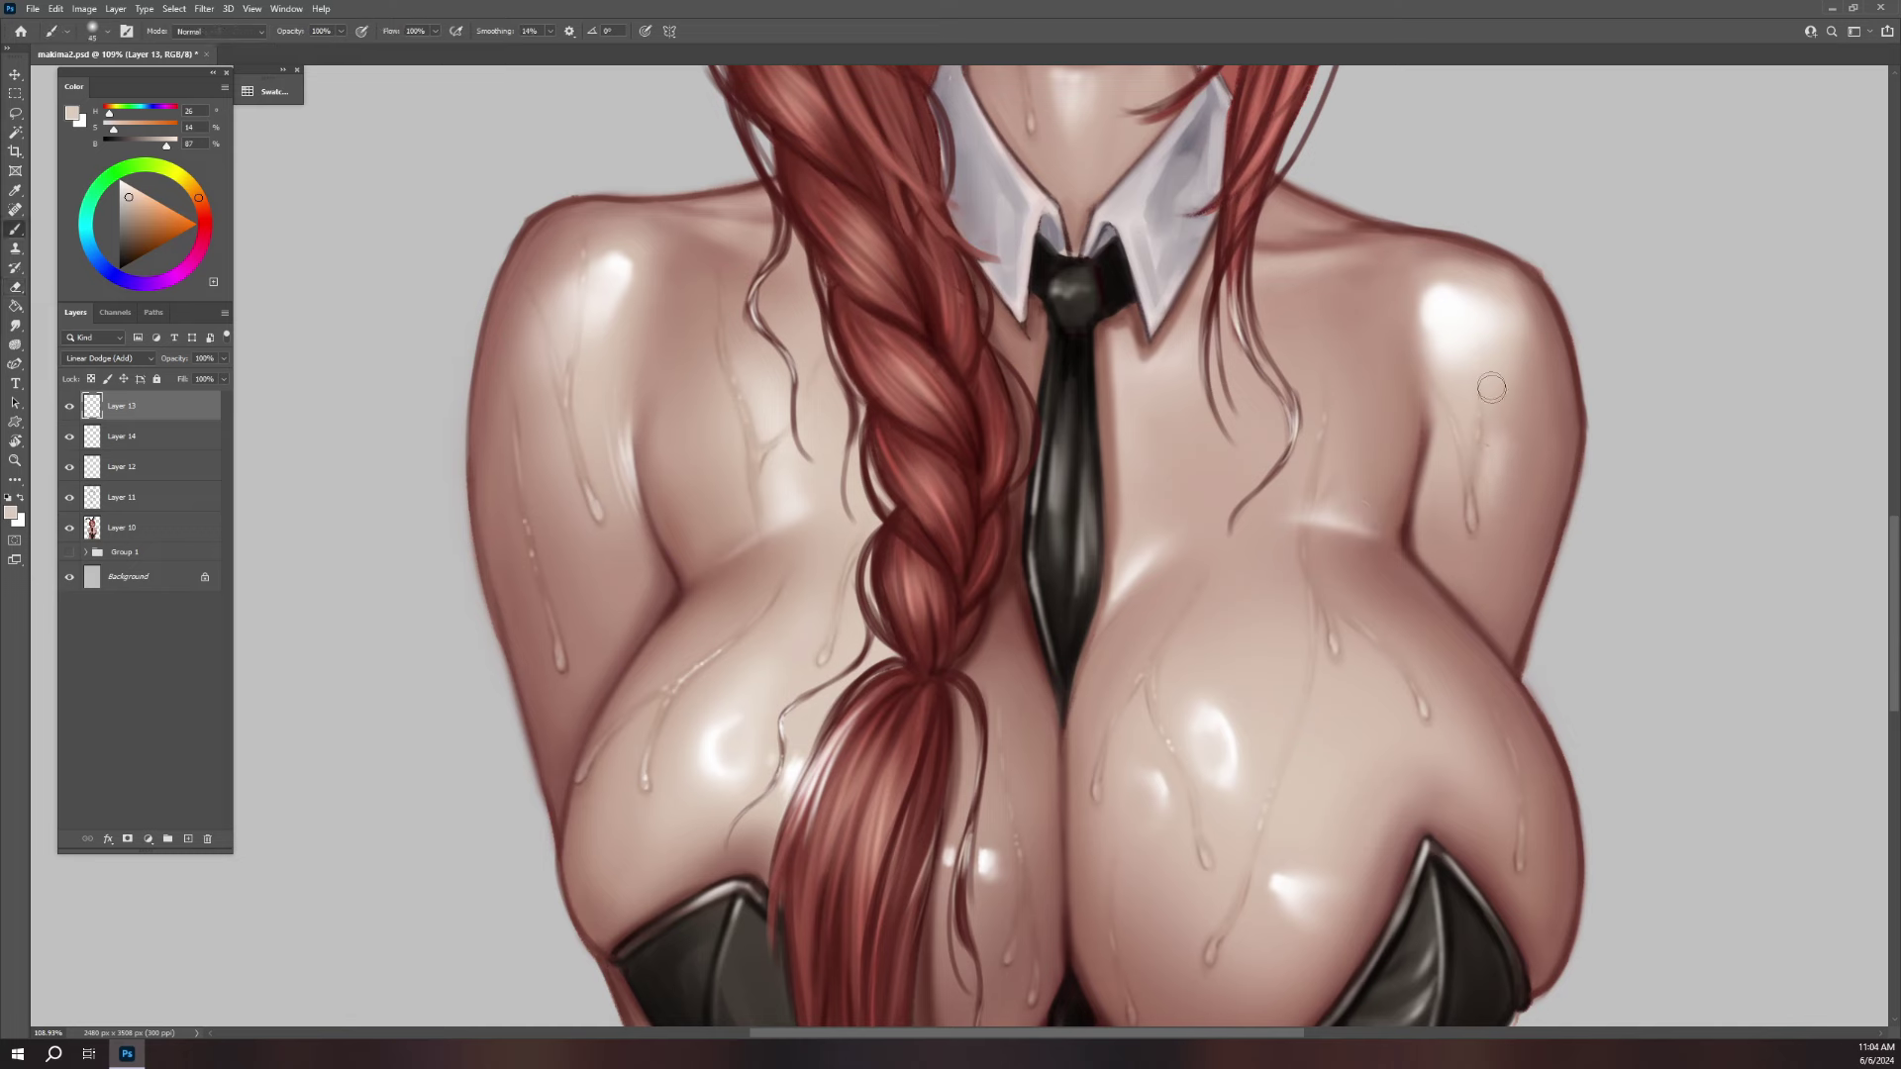
drag(1523, 352, 1511, 411)
key(bracketleft)
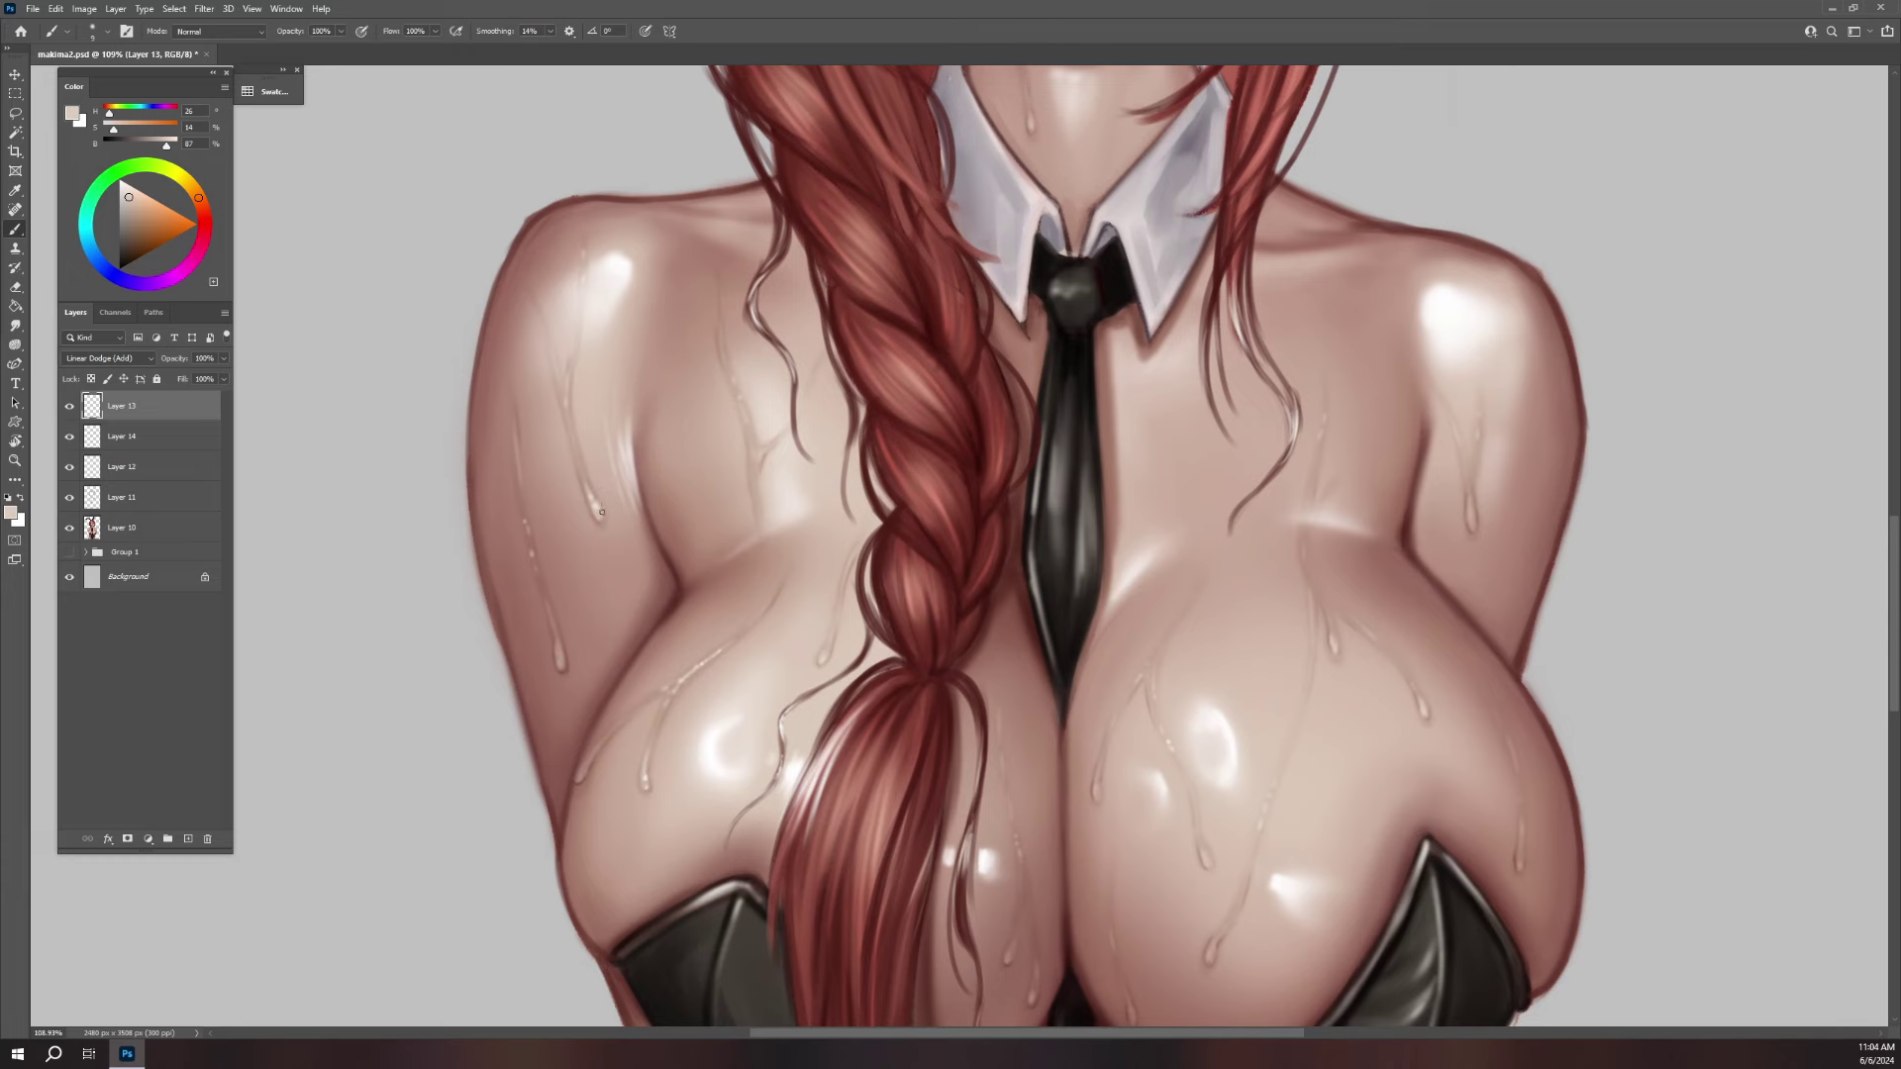
drag(1338, 622, 1294, 545)
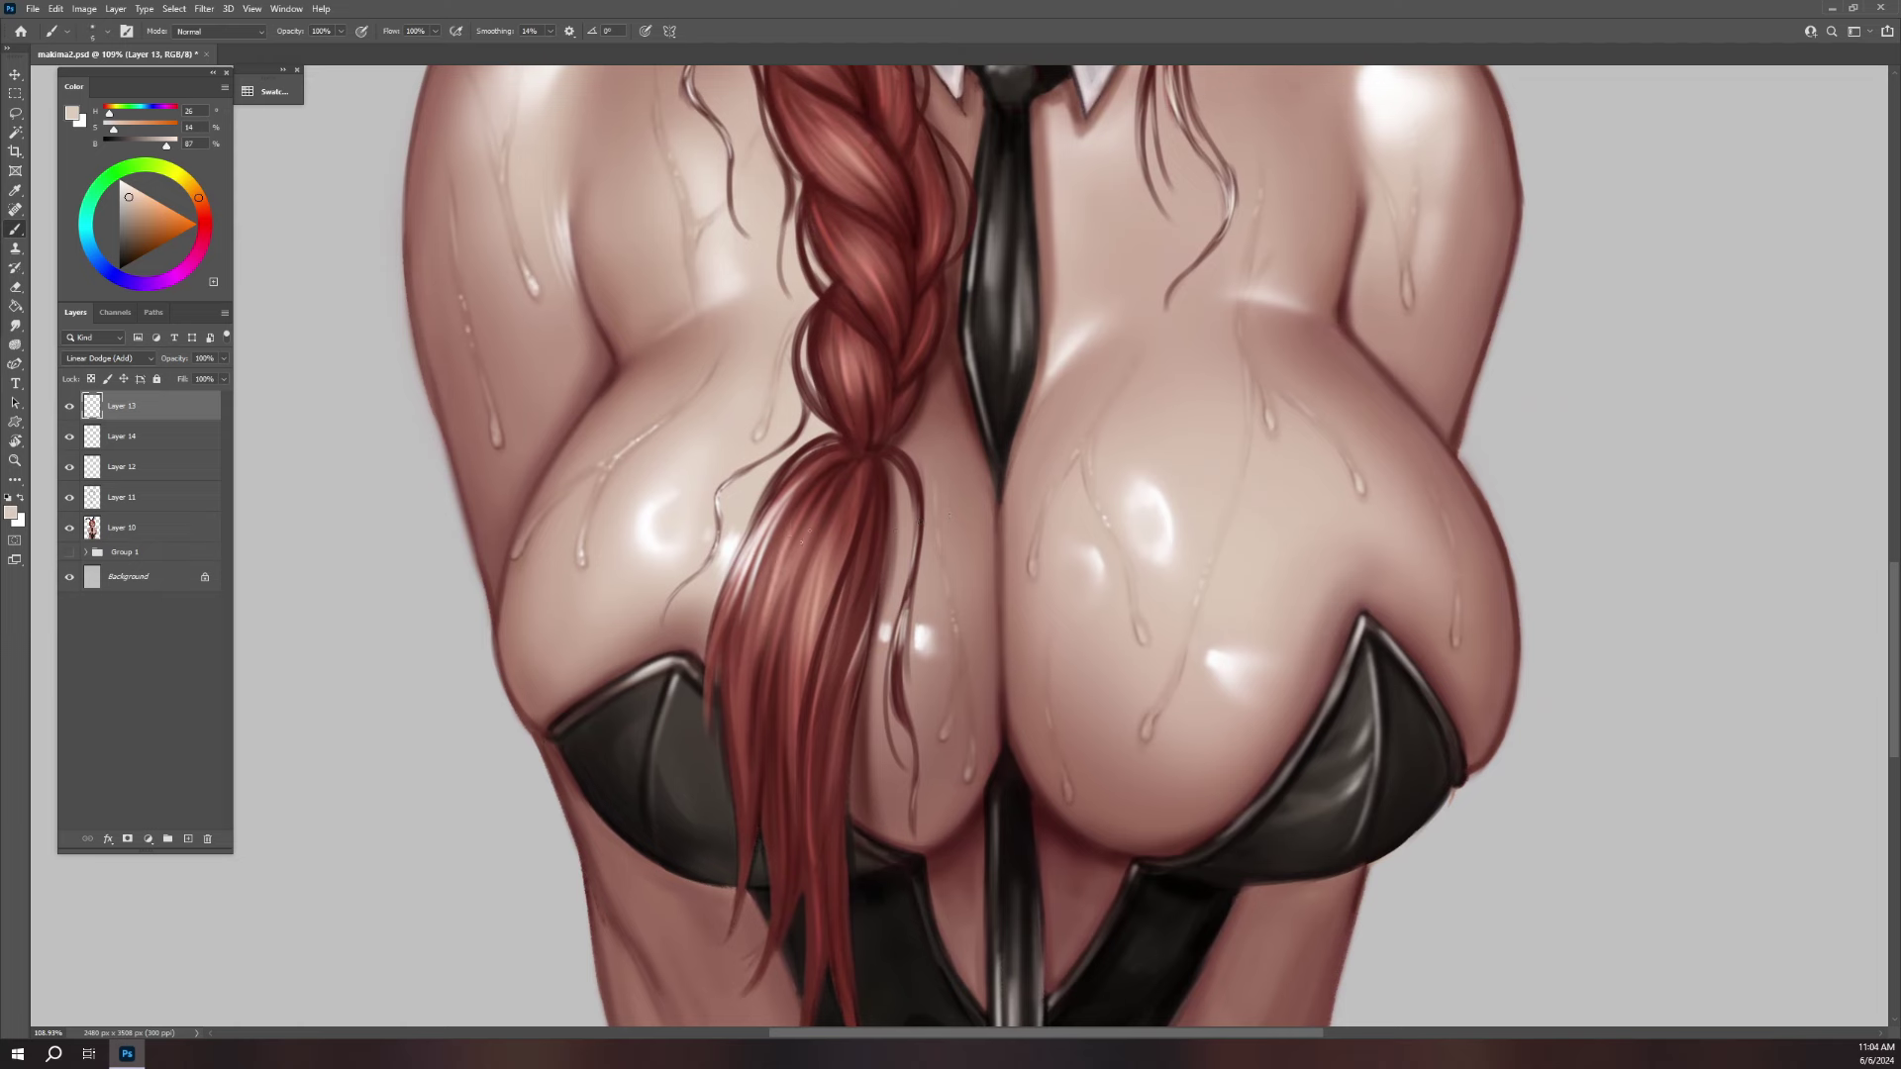
- Paint two bright highlight strands along the red braid, then zoom out
drag(815, 542, 792, 673)
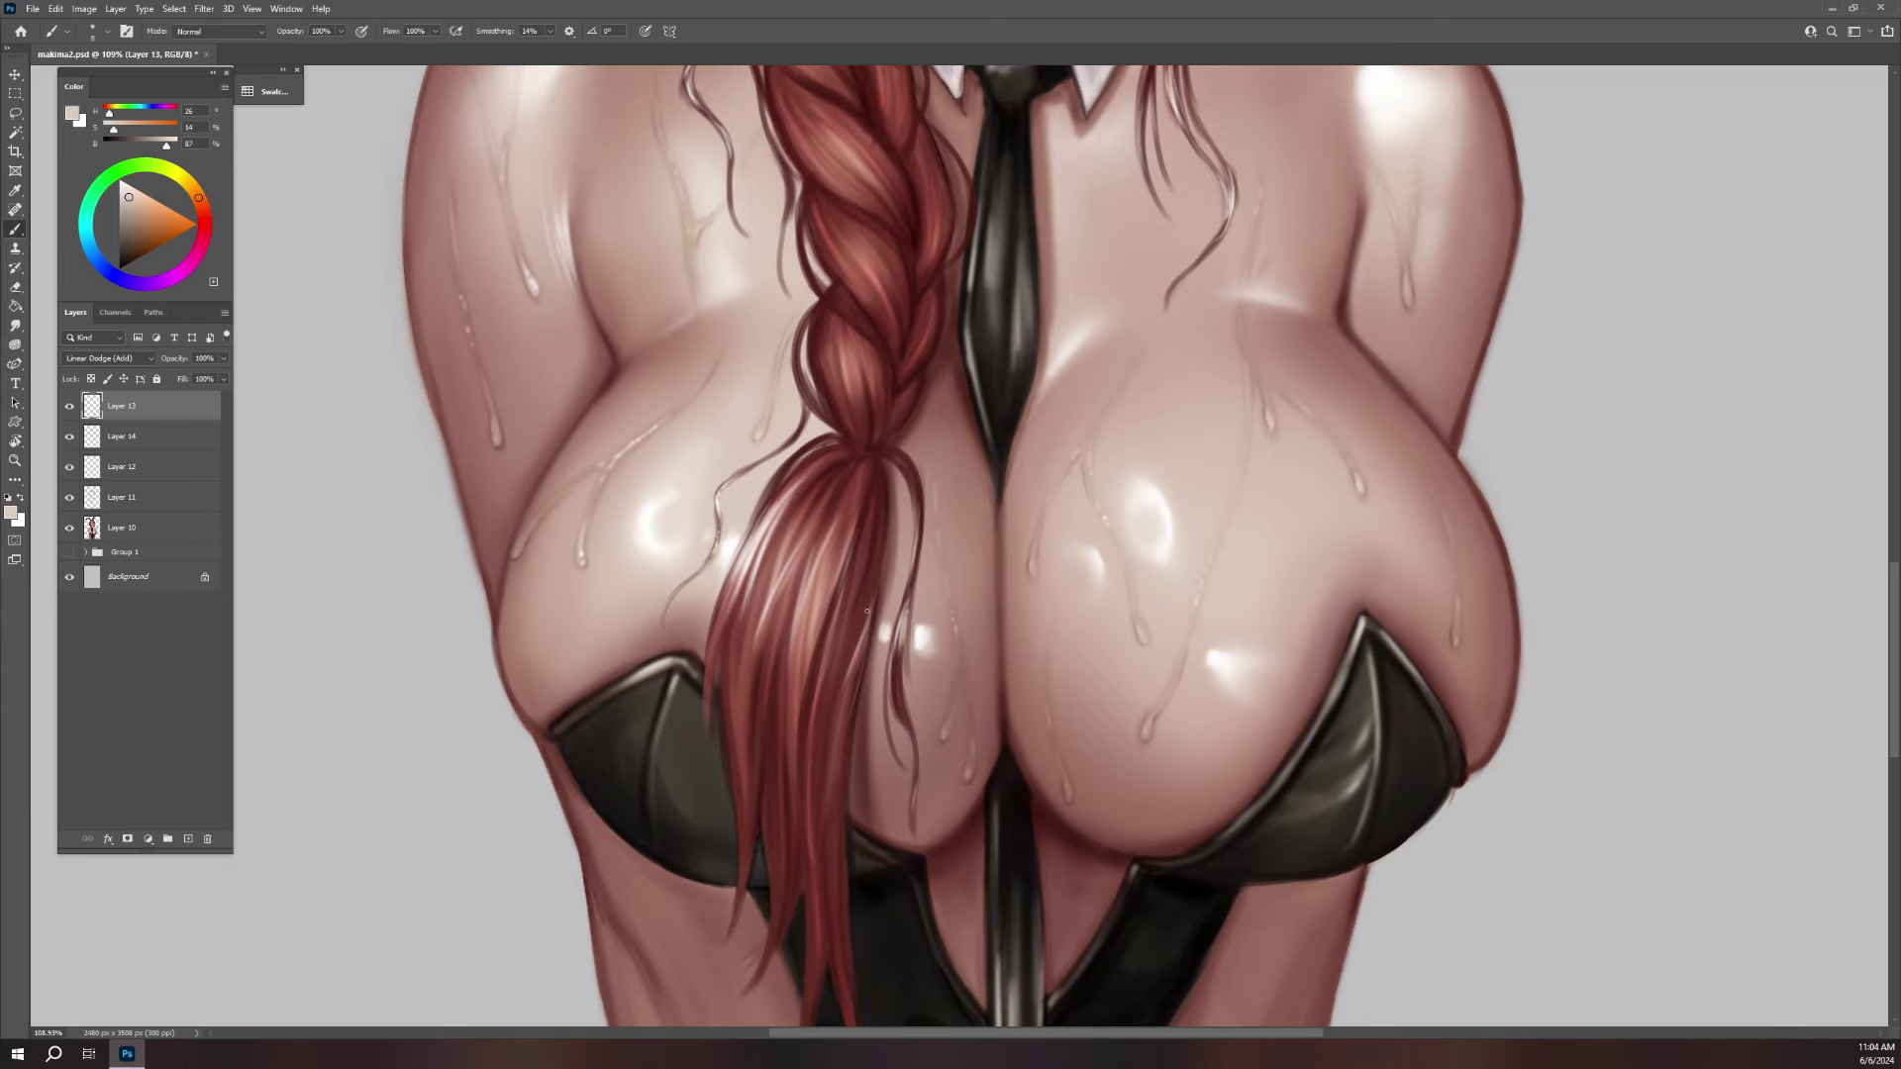
drag(852, 576, 845, 668)
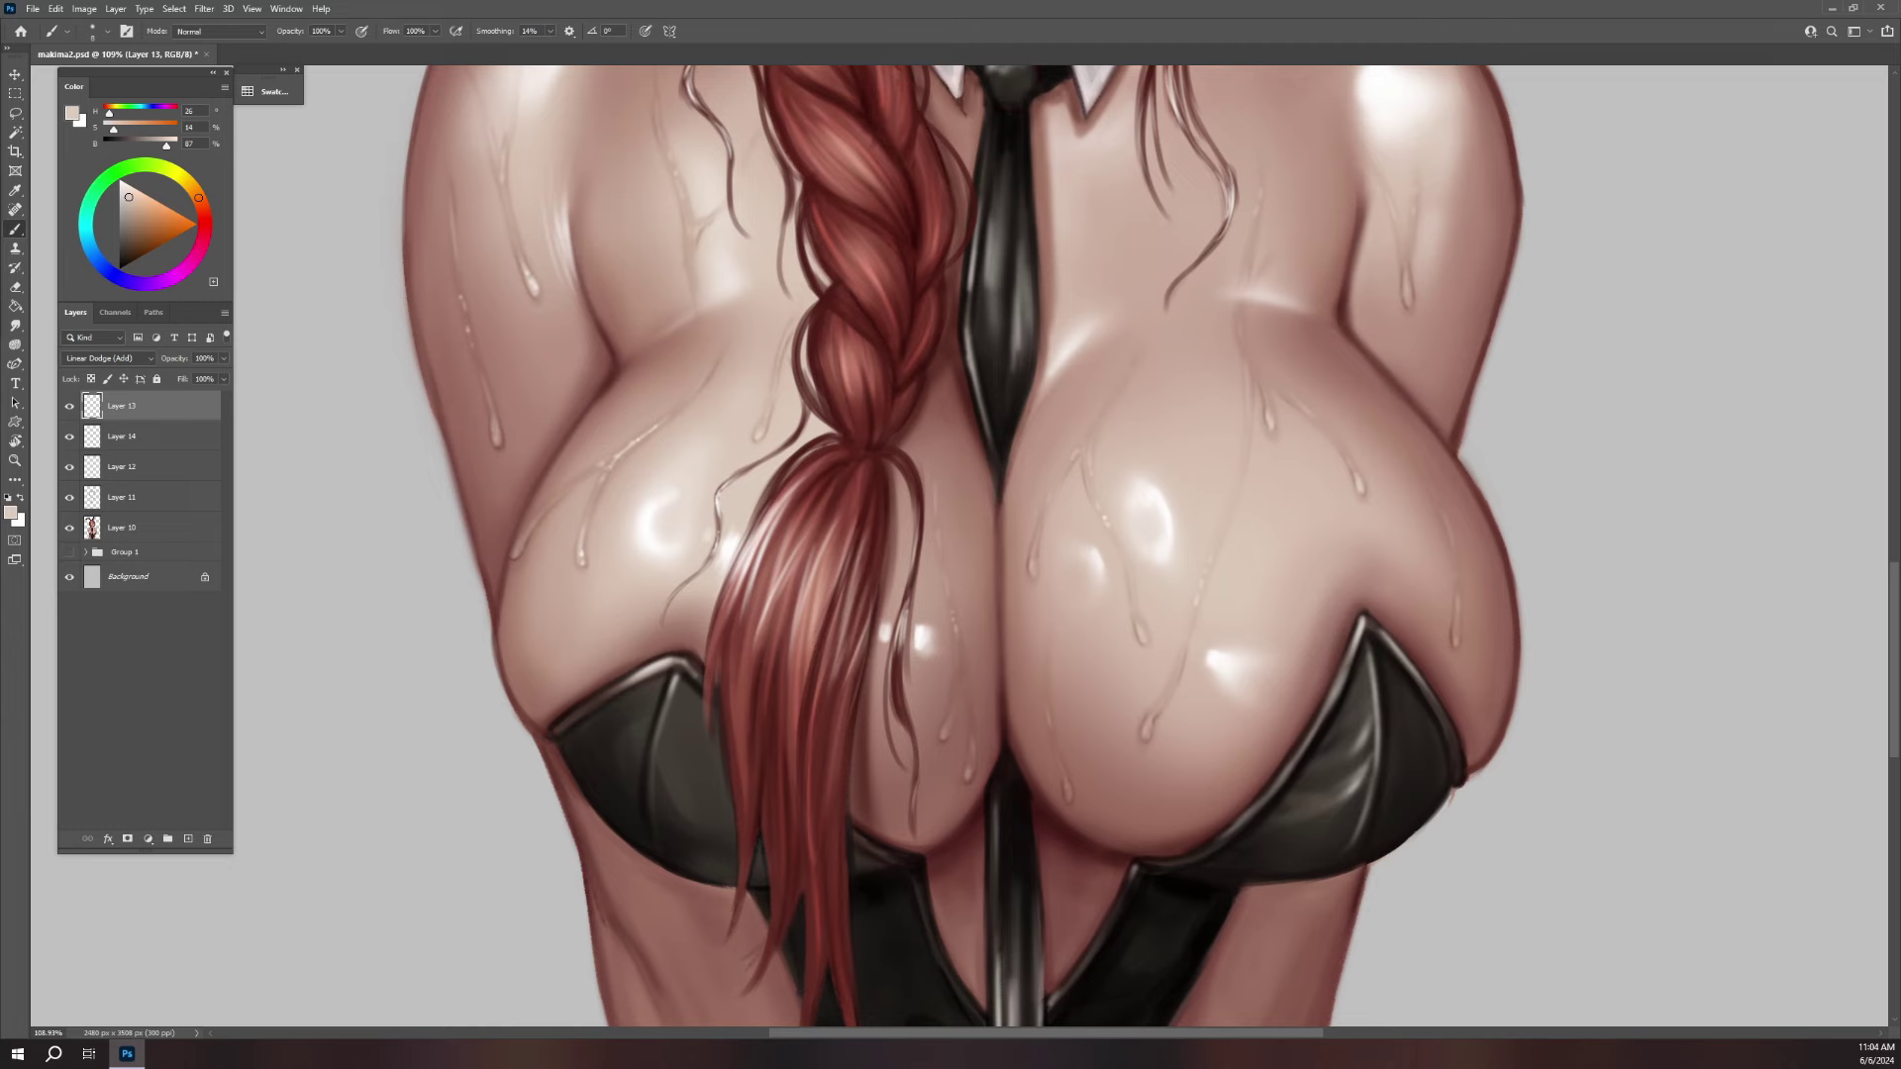
scroll(1455, 654, down, 4)
scroll(1436, 594, down, 1)
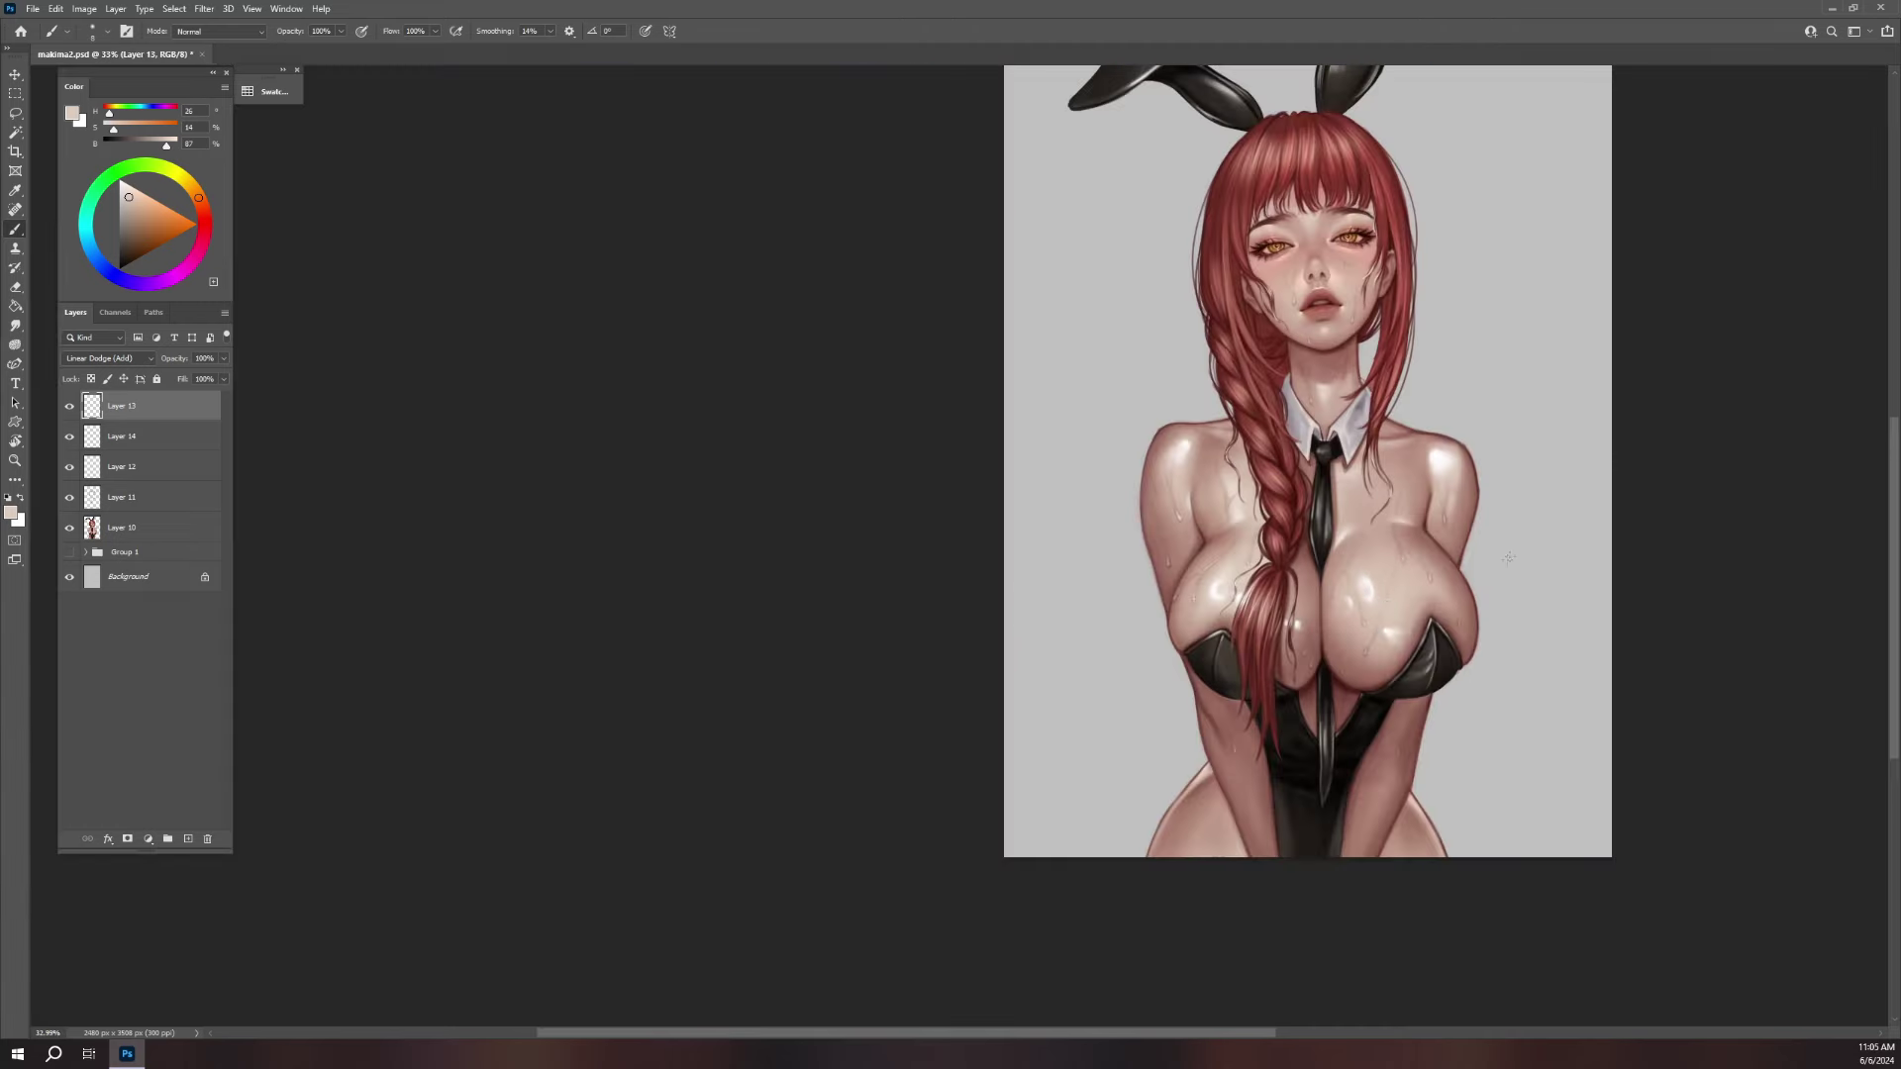
- Paint soft rim light along the left breast's outer and lower edge, trimming it back
drag(1435, 592, 1273, 624)
scroll(1174, 664, up, 1)
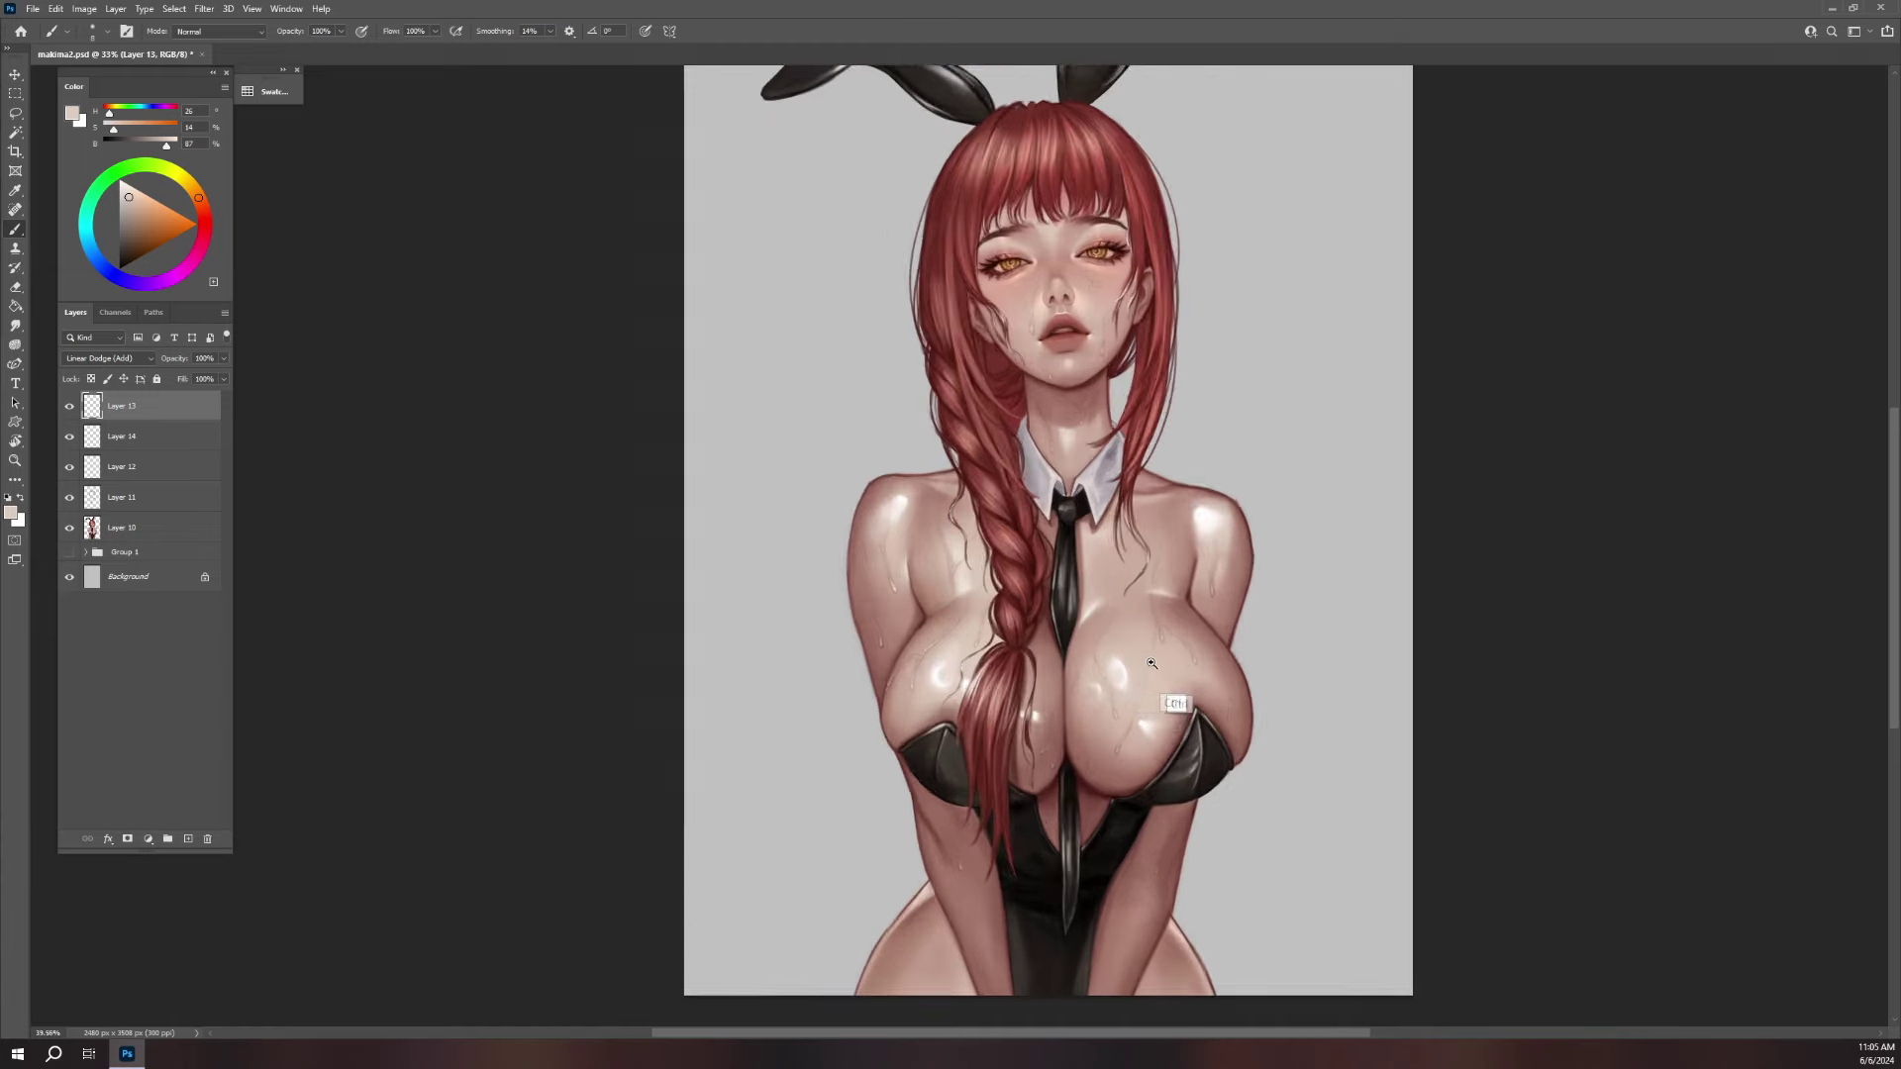
scroll(1189, 654, up, 2)
scroll(1216, 637, up, 1)
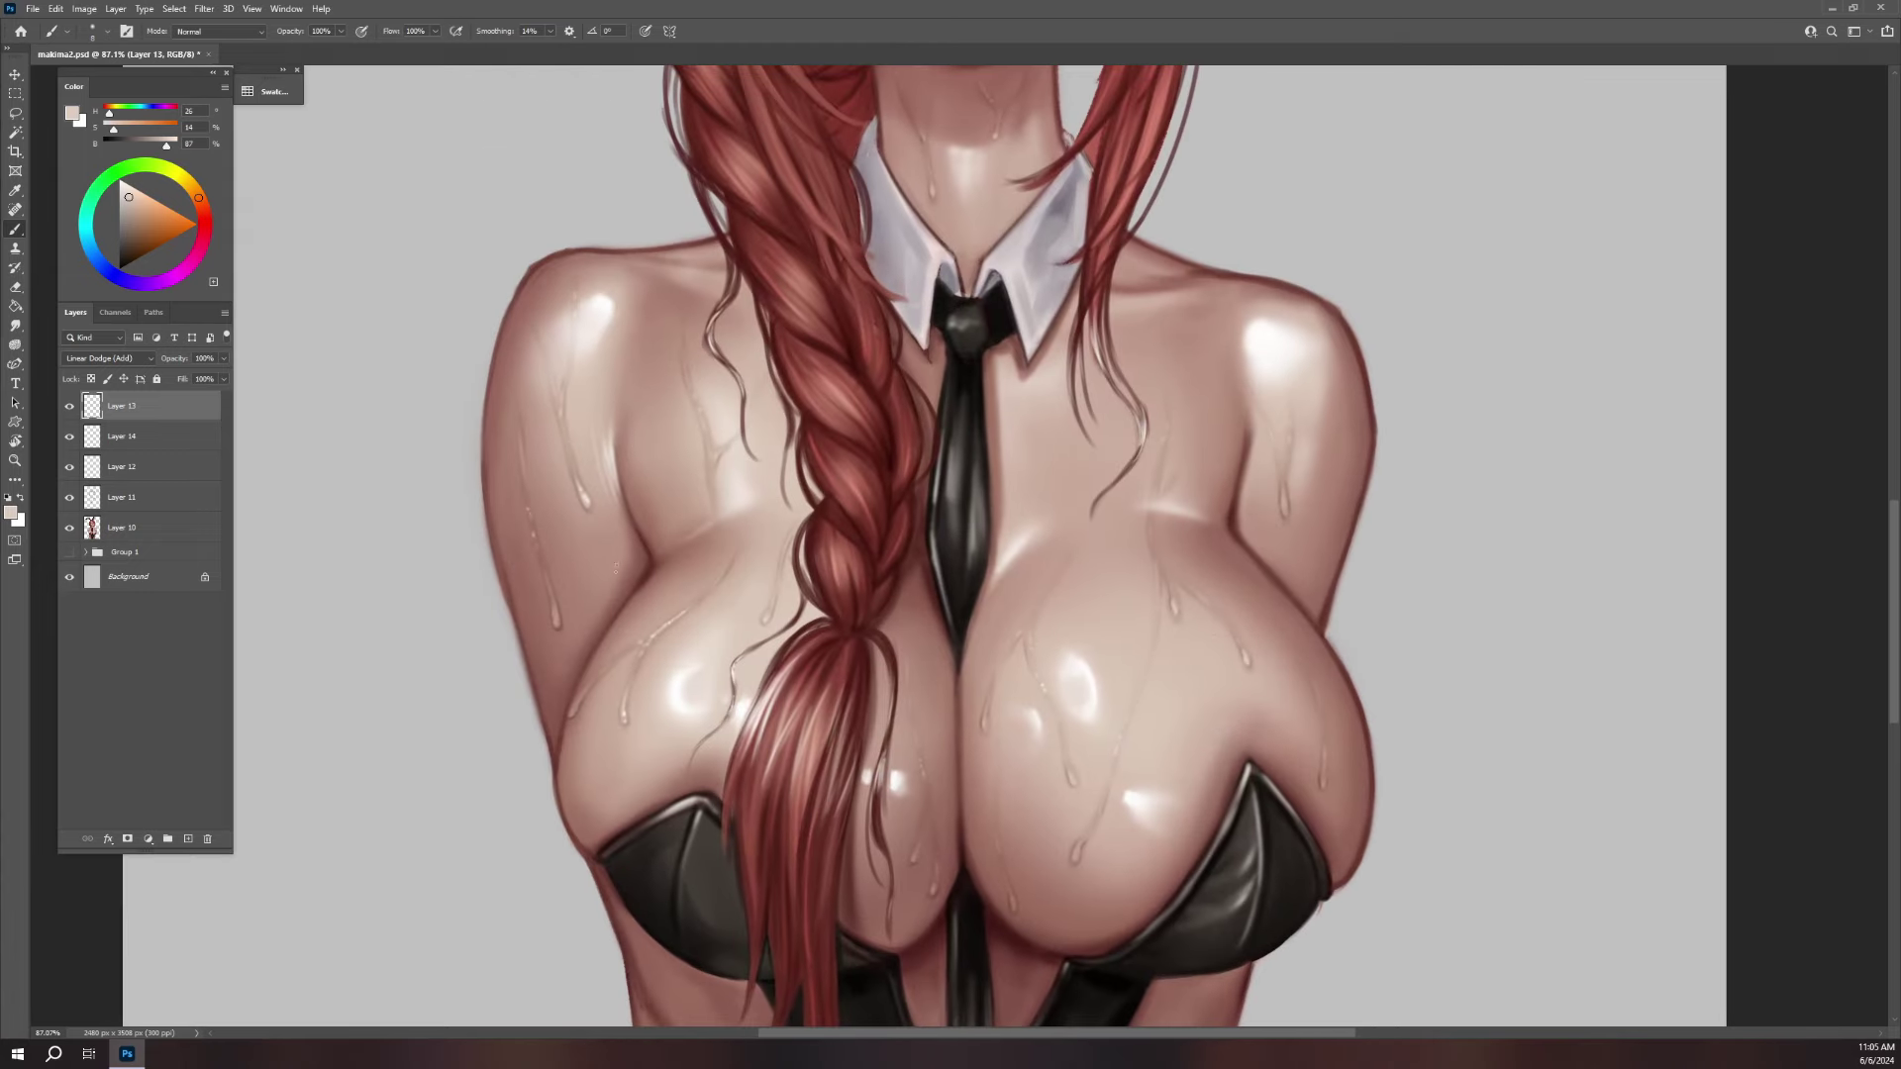
mouse_move(594, 659)
mouse_down()
mouse_move(569, 718)
mouse_move(560, 836)
mouse_move(586, 723)
mouse_move(569, 846)
mouse_up()
key([)
drag(580, 772, 560, 836)
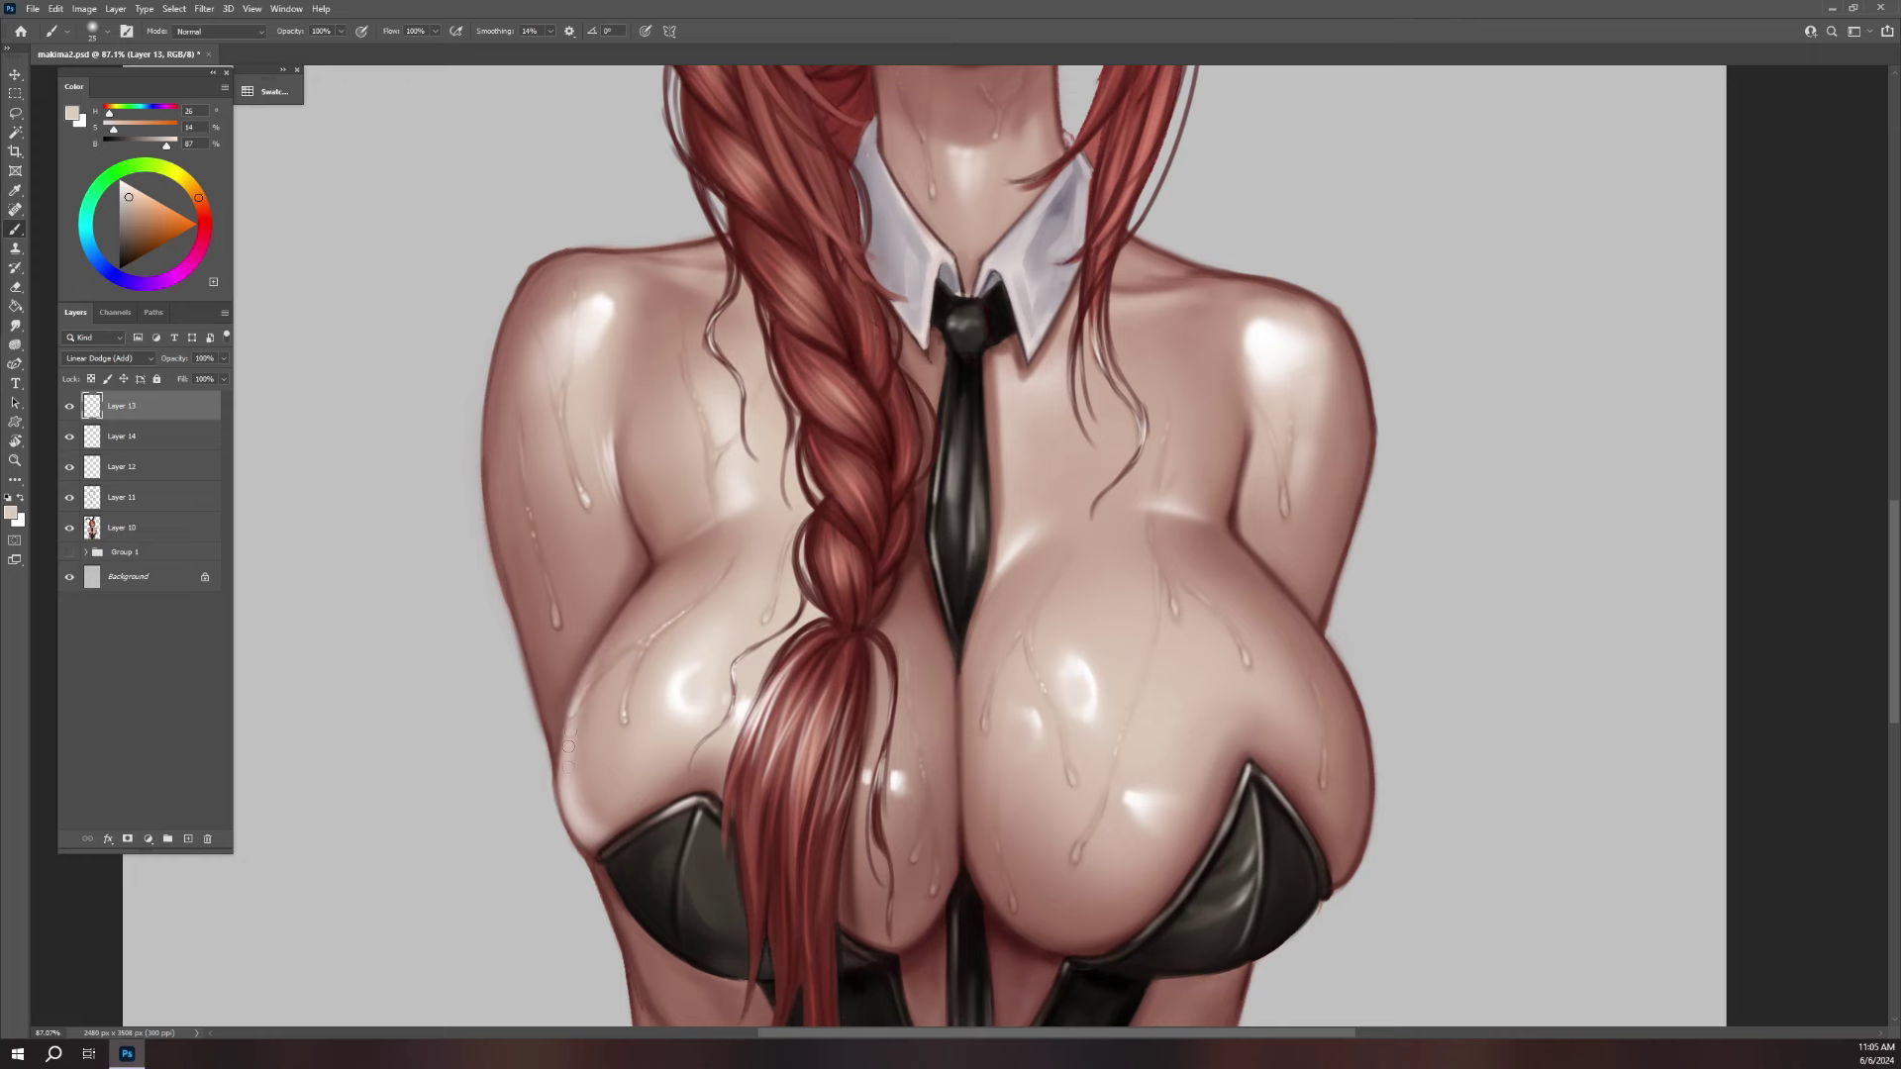
key(e)
drag(569, 836, 564, 753)
key(b)
drag(571, 795, 597, 850)
key(e)
drag(599, 852, 573, 792)
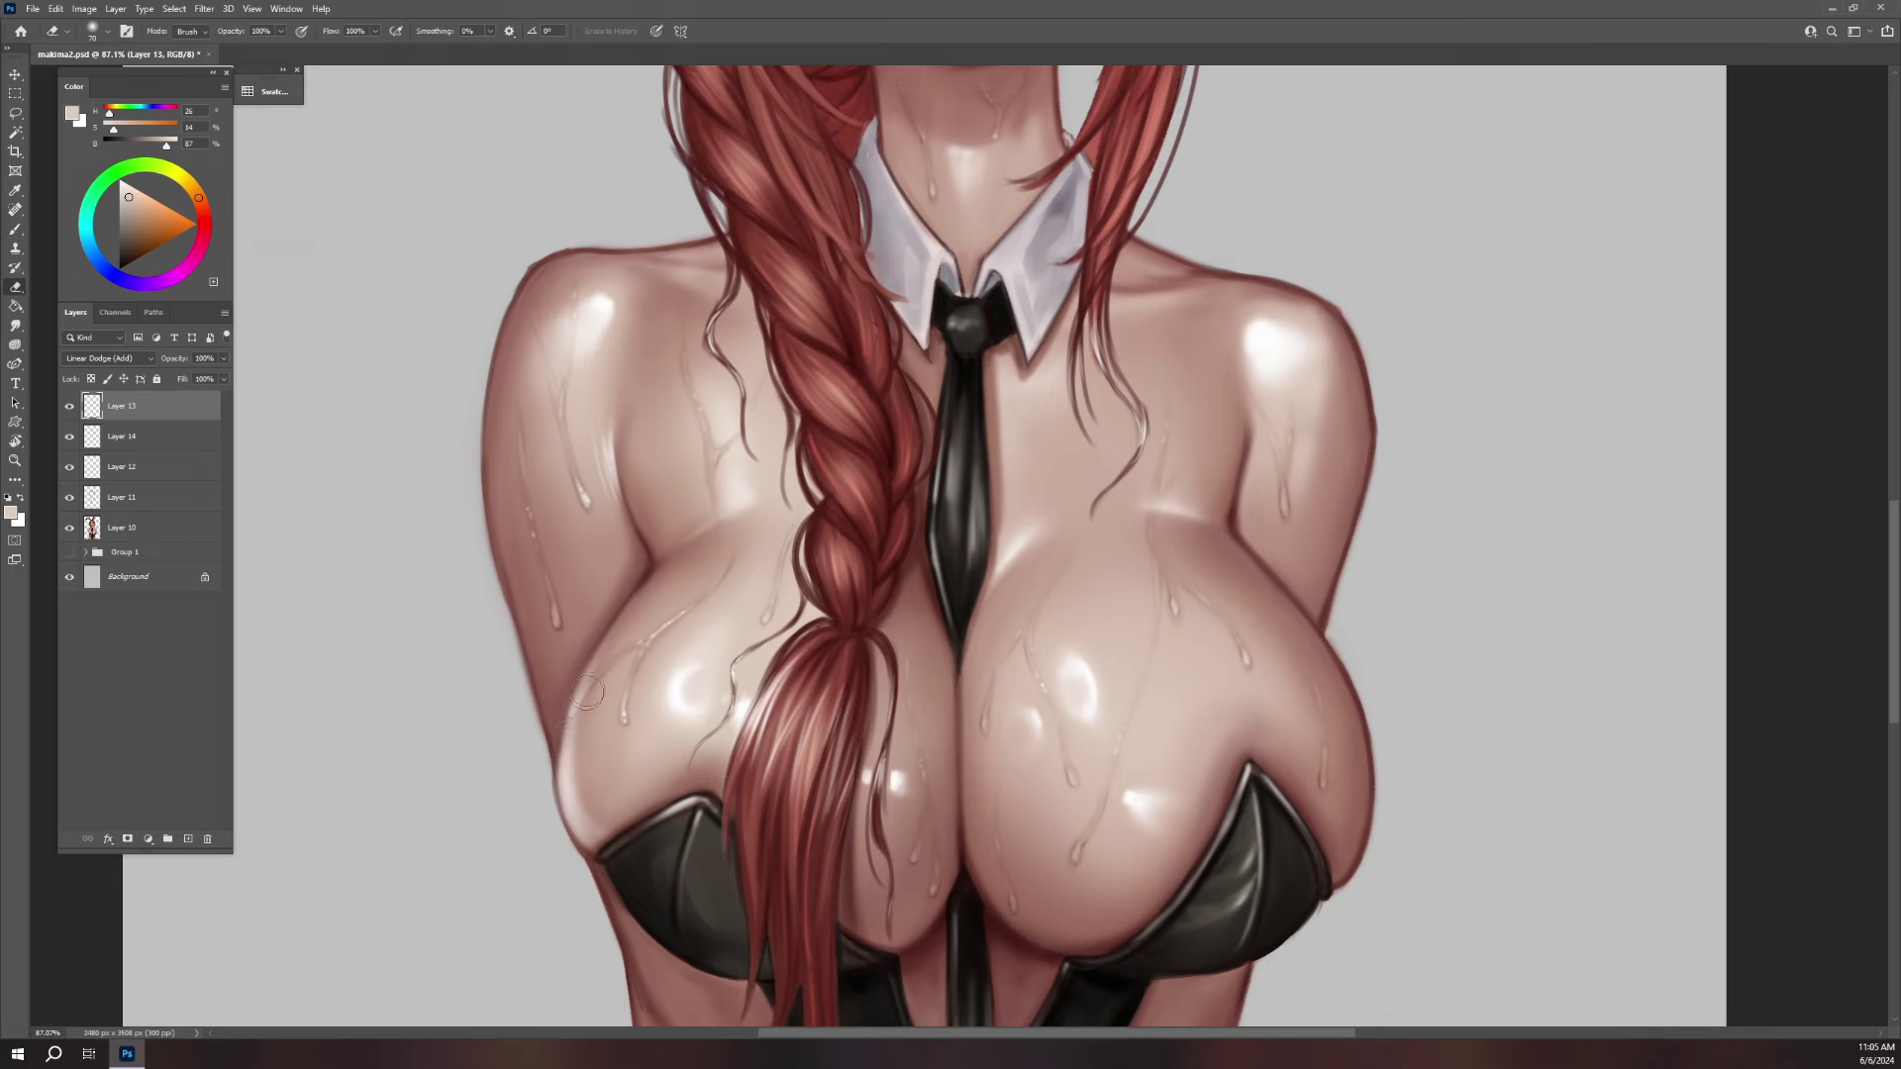
- Paint and brighten a light rim highlight down the right breast's edge
drag(1396, 699, 1231, 432)
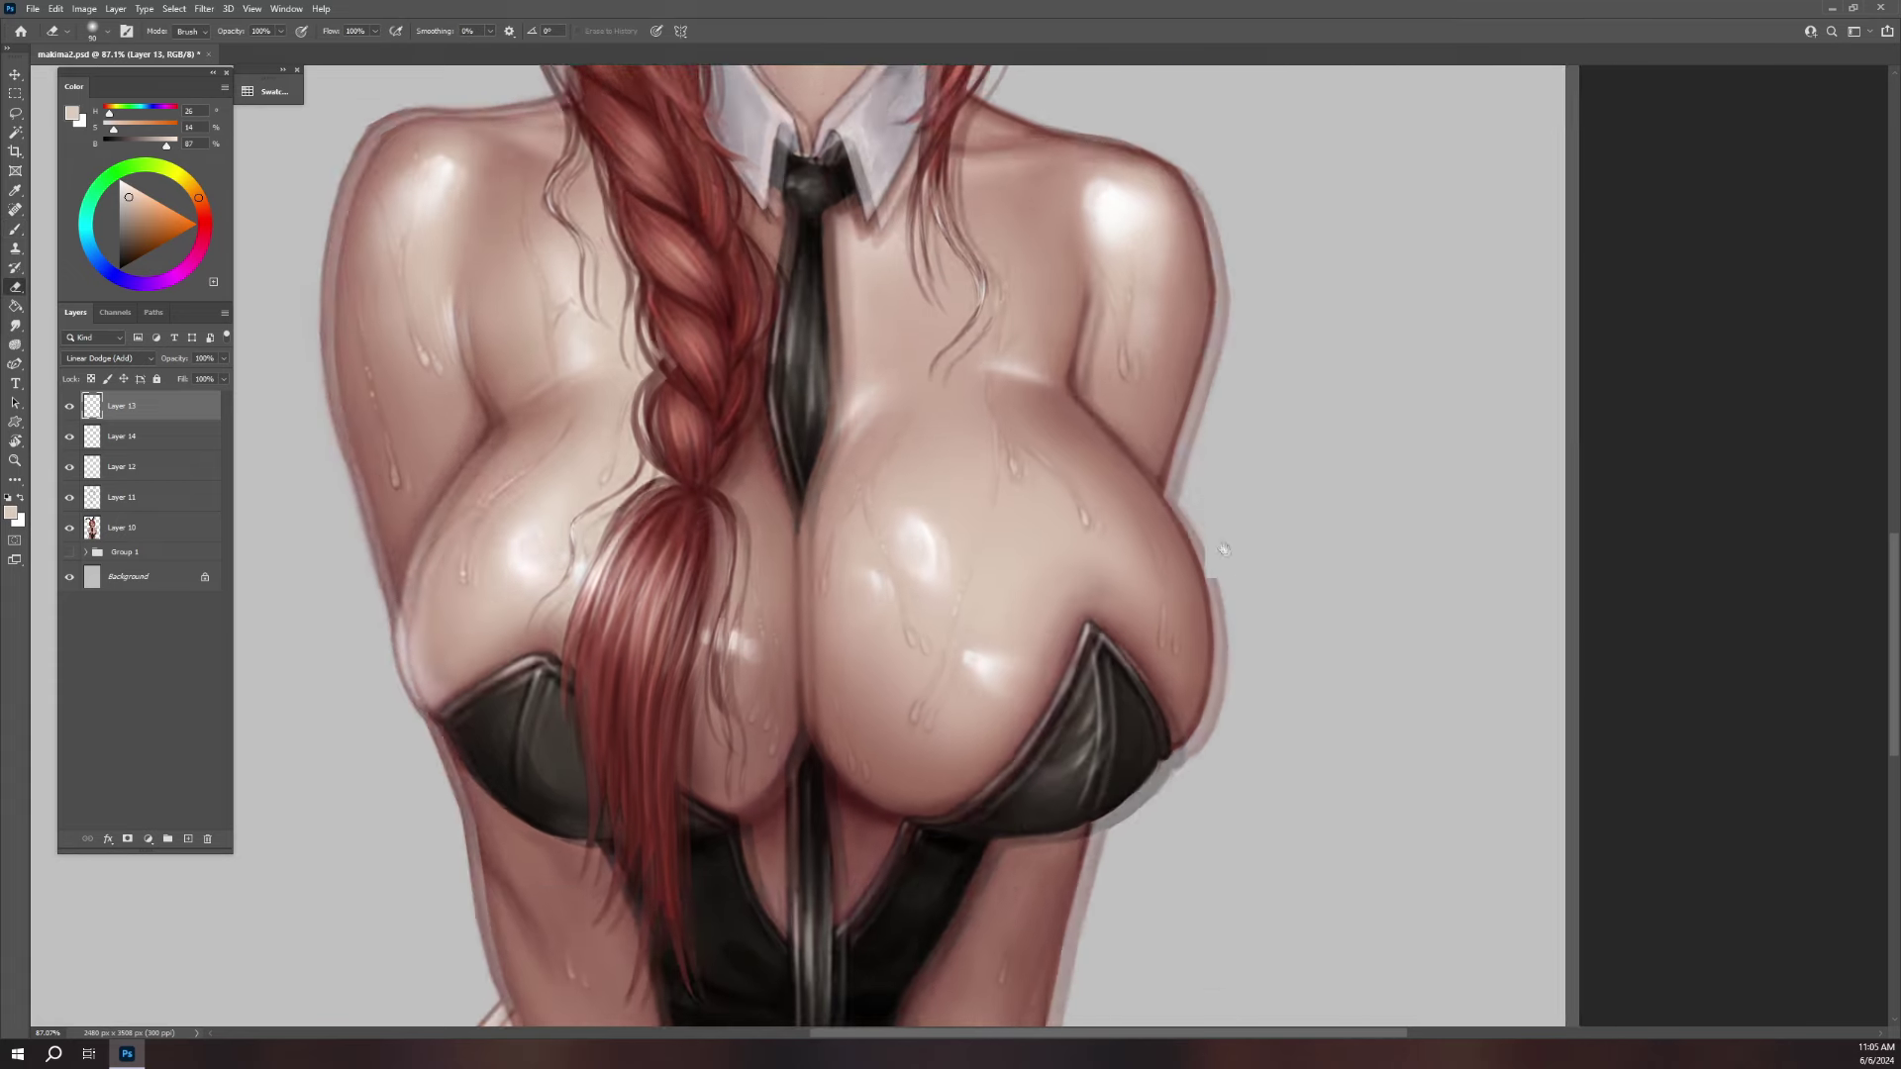
key(b)
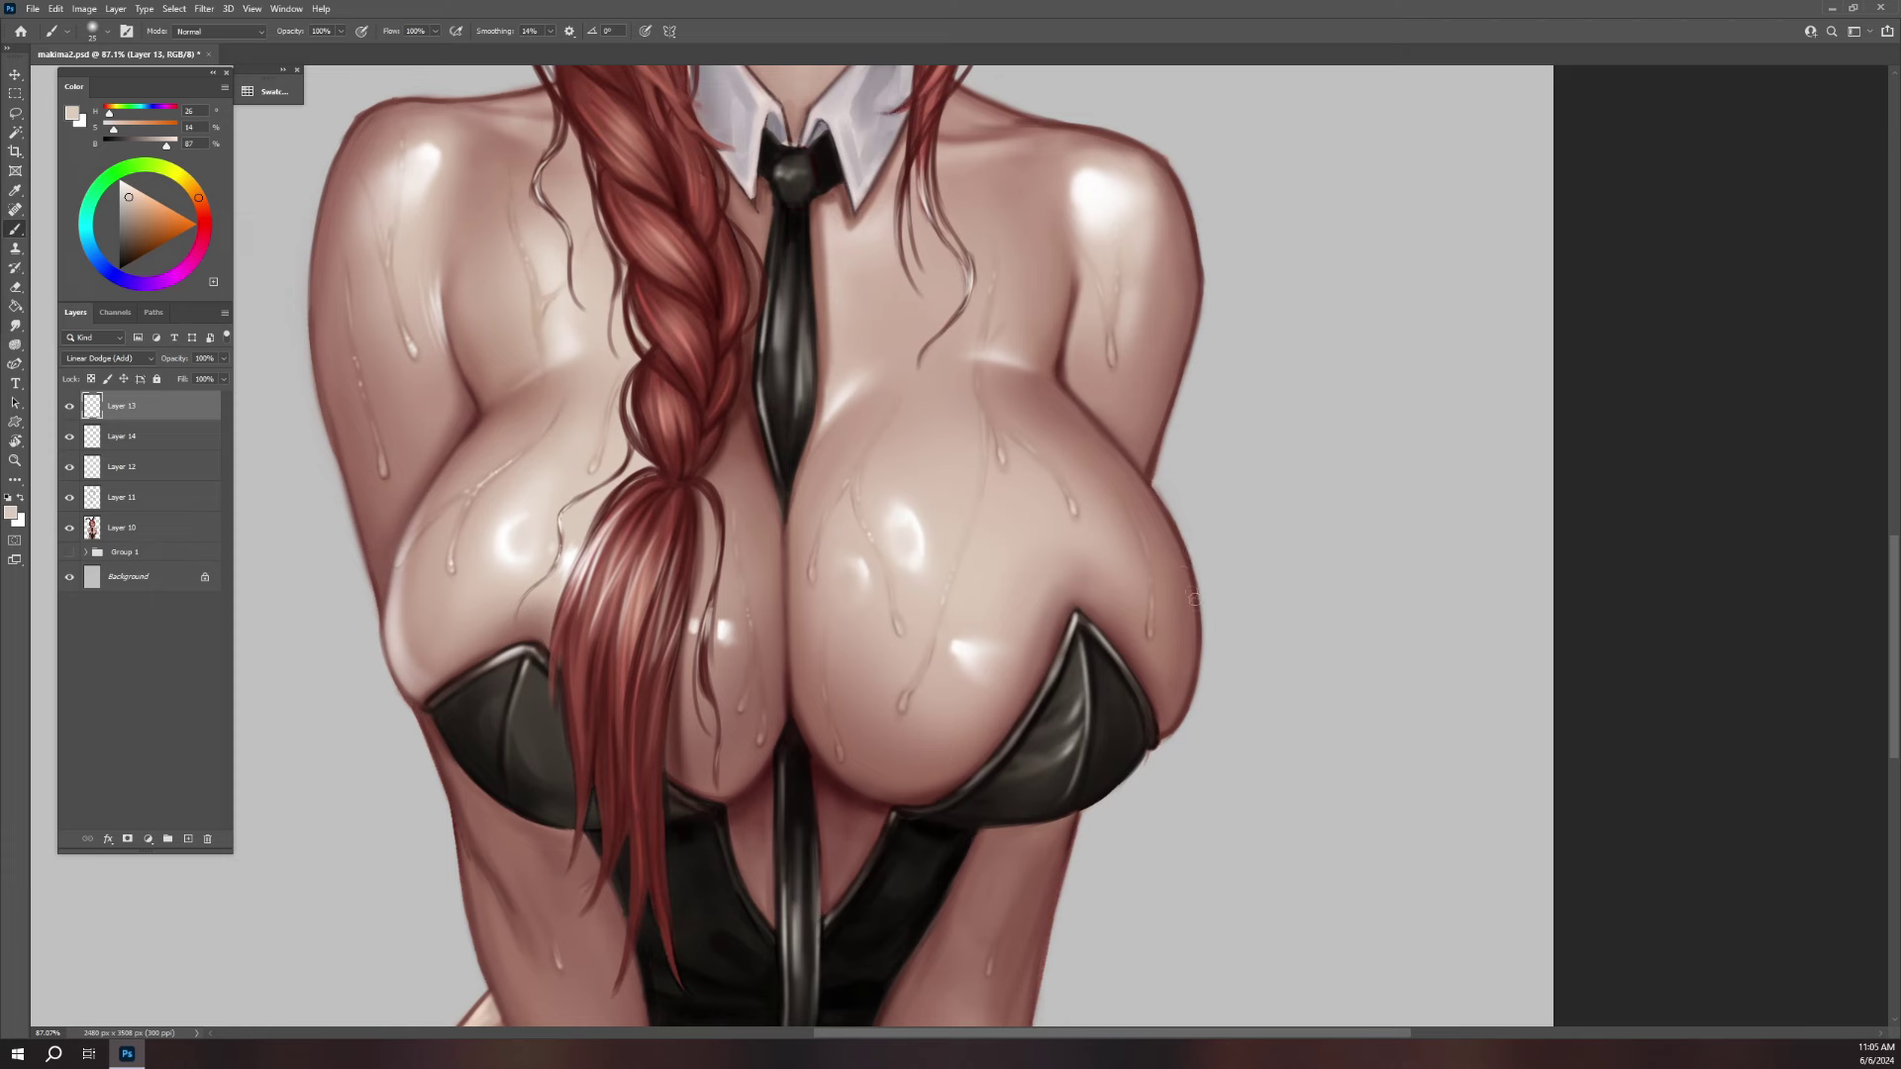
mouse_move(1180, 557)
mouse_down()
mouse_move(1185, 661)
mouse_move(1165, 705)
mouse_up()
drag(1186, 575, 1164, 723)
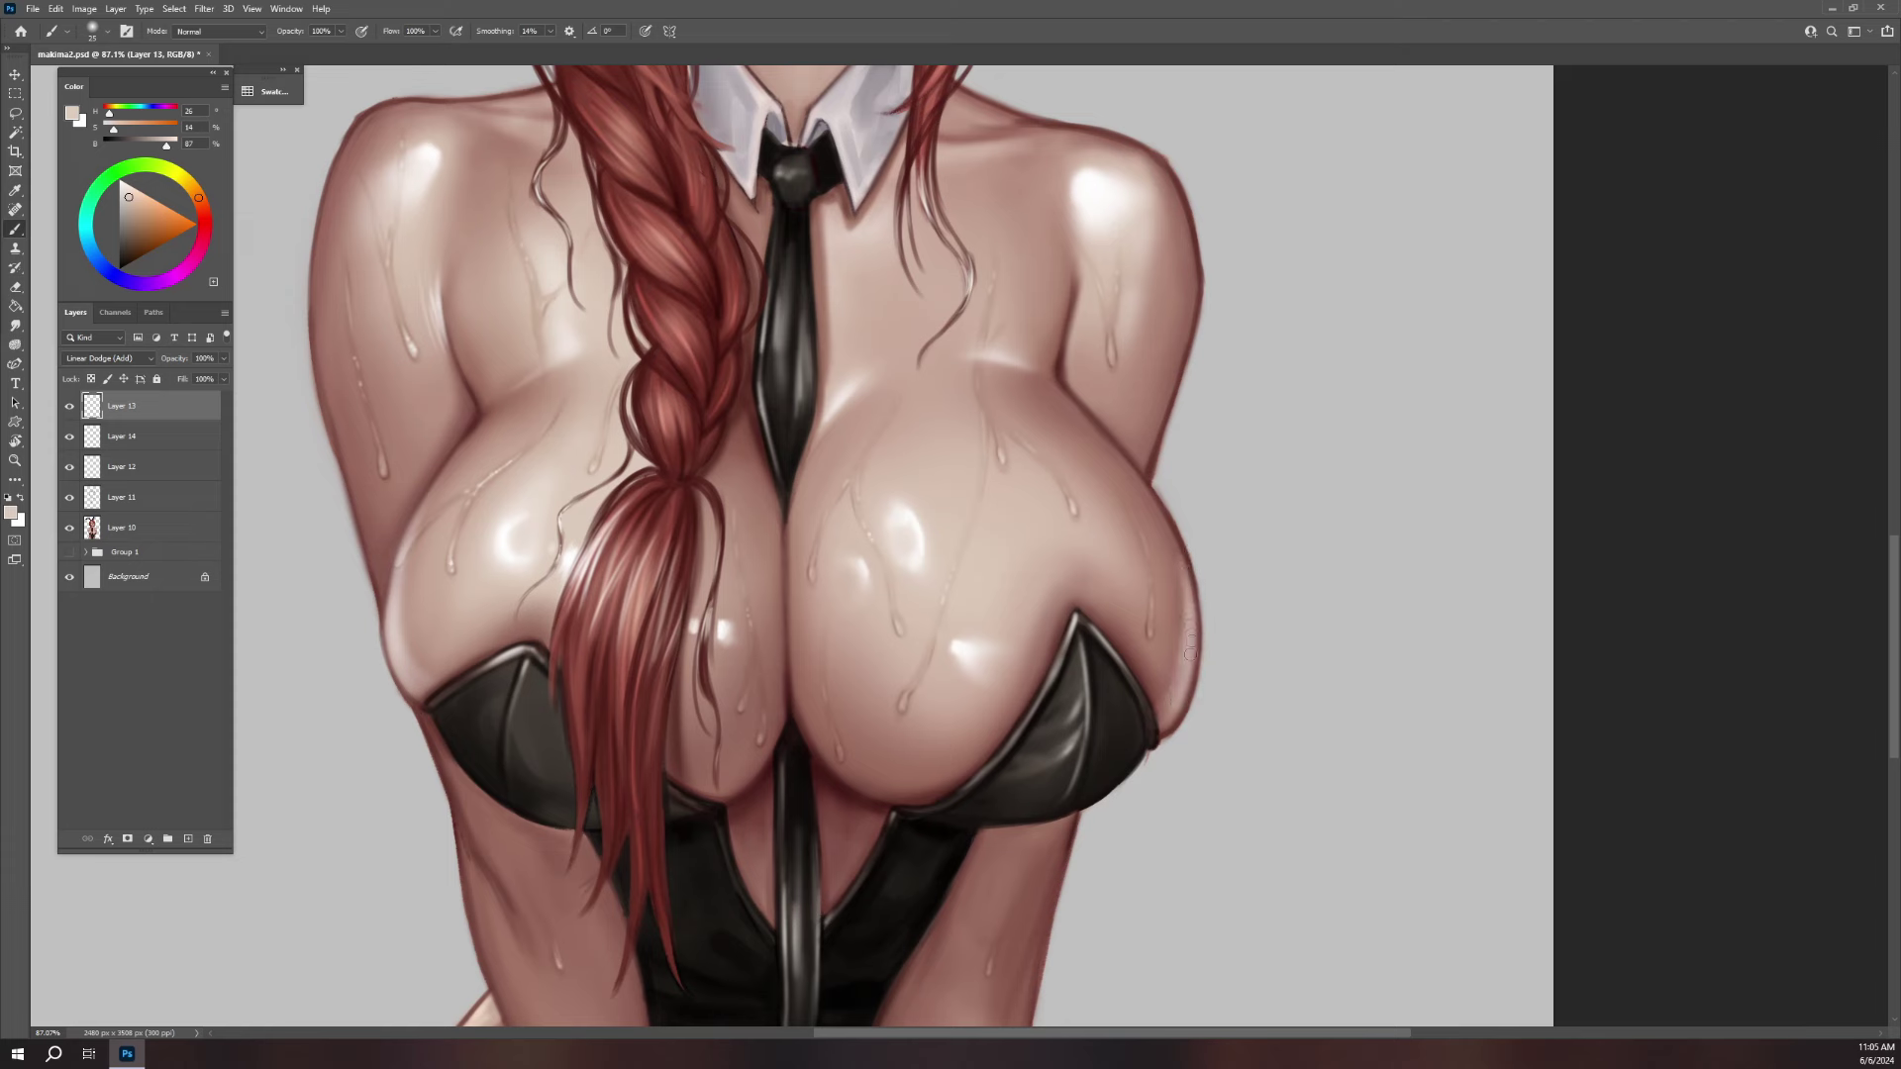
drag(1184, 554, 1172, 681)
key(e)
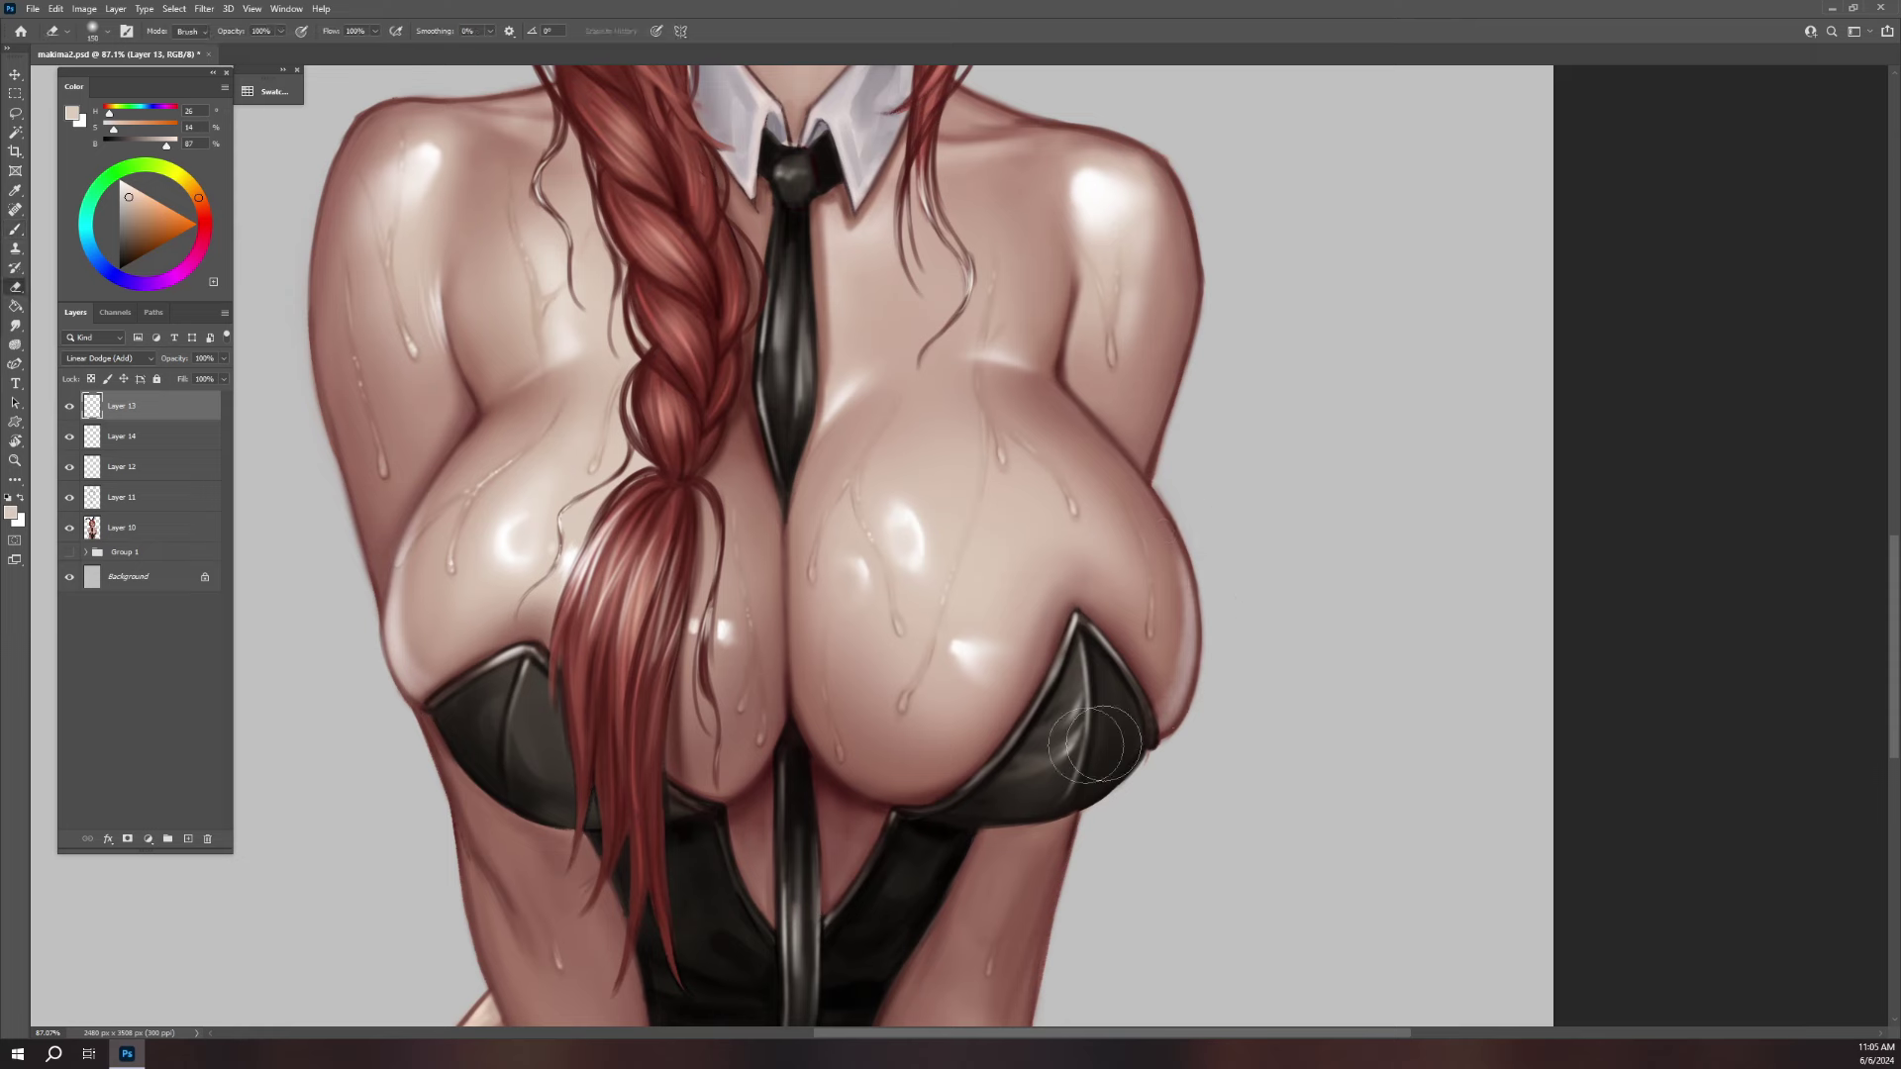
key(b)
- Add faint light along the underside of the left breast, erasing part of it
mouse_move(798, 683)
mouse_down()
mouse_move(837, 763)
mouse_move(886, 792)
mouse_move(945, 785)
mouse_move(835, 792)
mouse_up()
key(bracketleft)
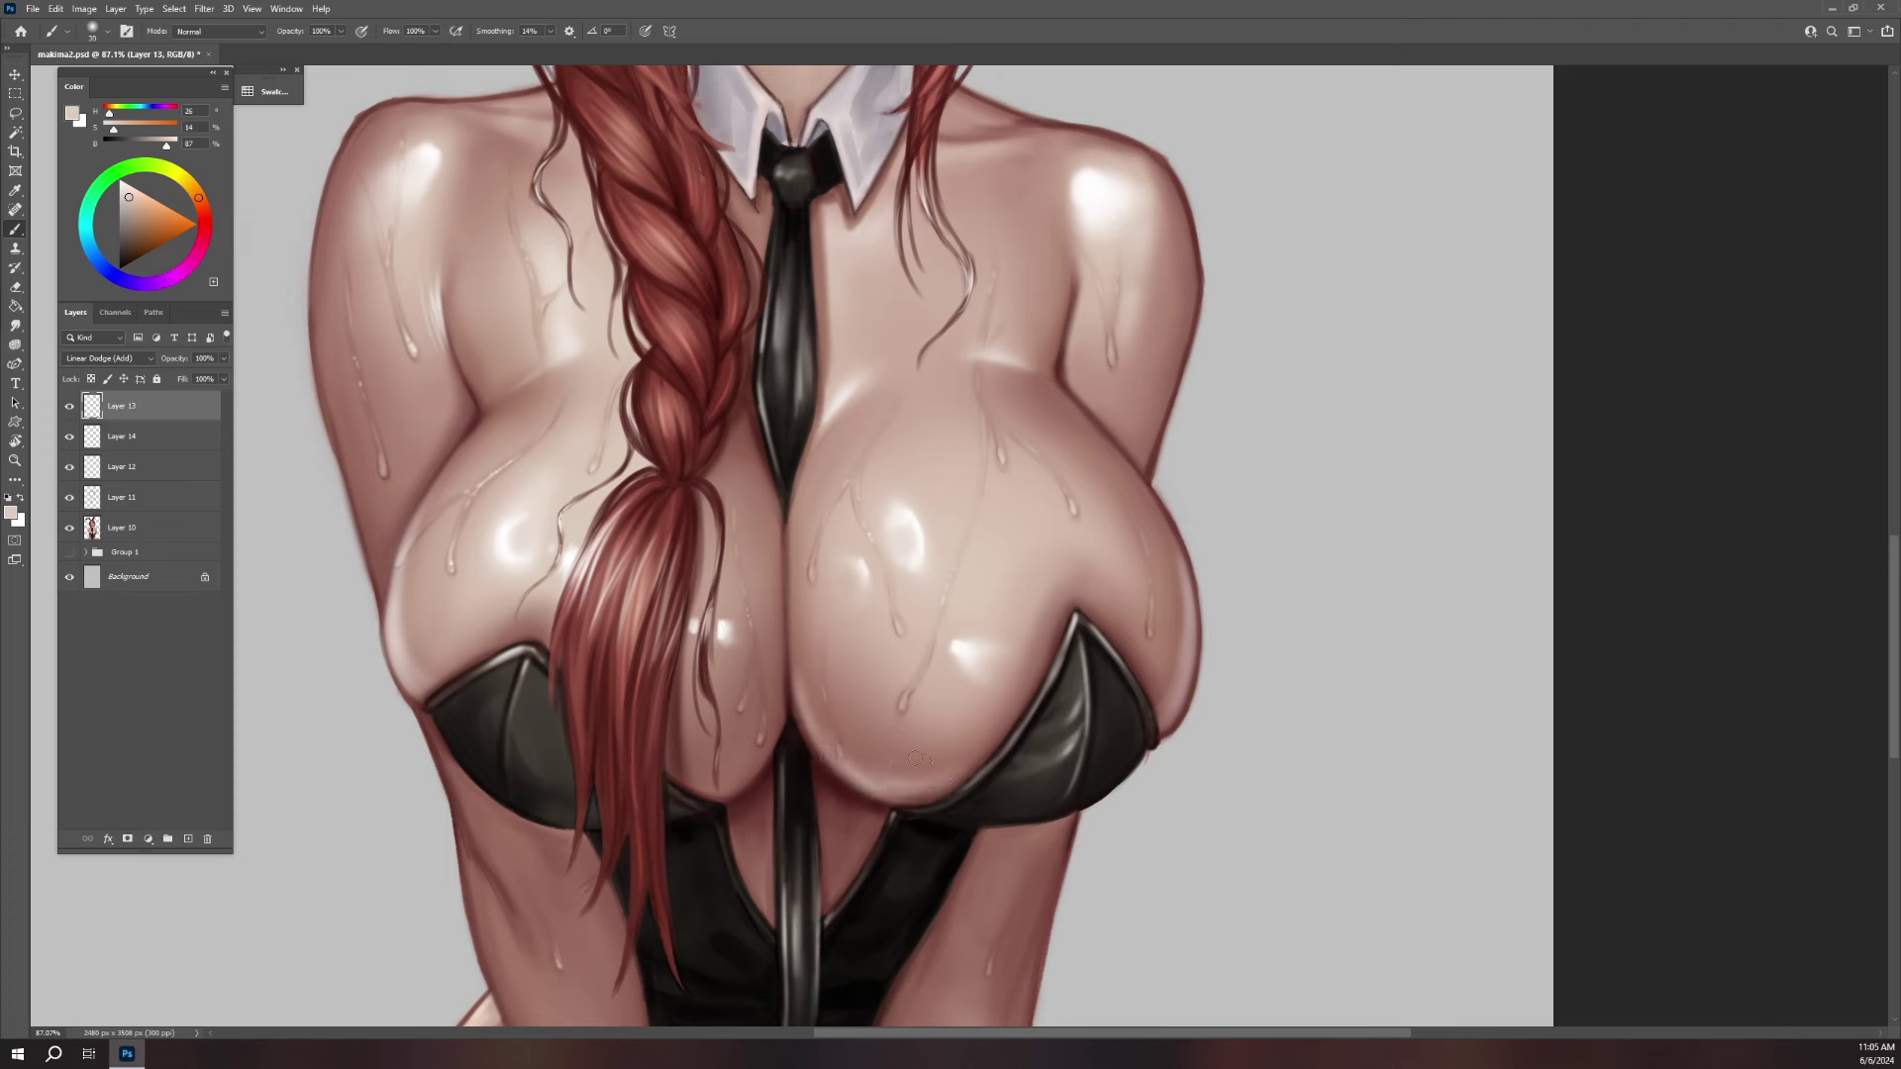
key(bracketright)
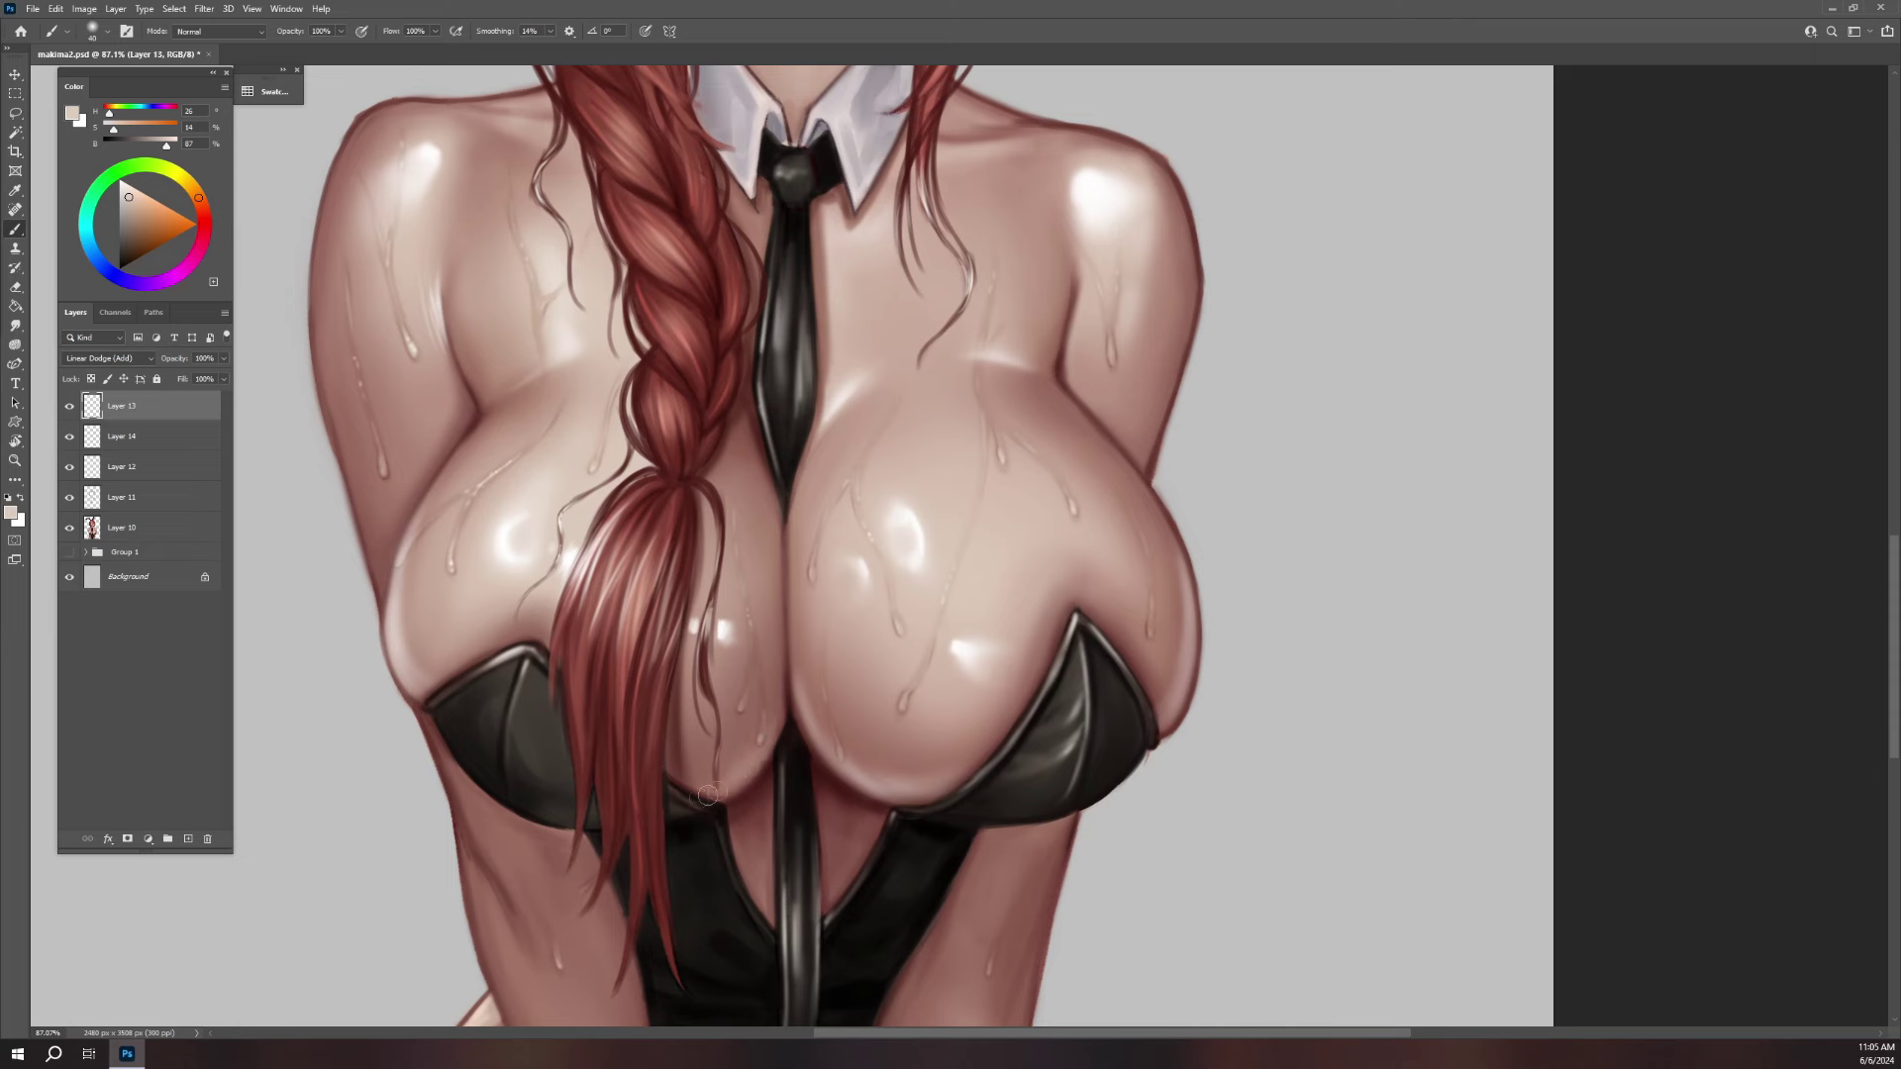
drag(760, 737, 673, 790)
key(e)
drag(767, 721, 698, 740)
- Create new empty Layer 15 above the highlights and open its blend mode list
scroll(1124, 634, up, 5)
key(b)
scroll(1112, 646, up, 3)
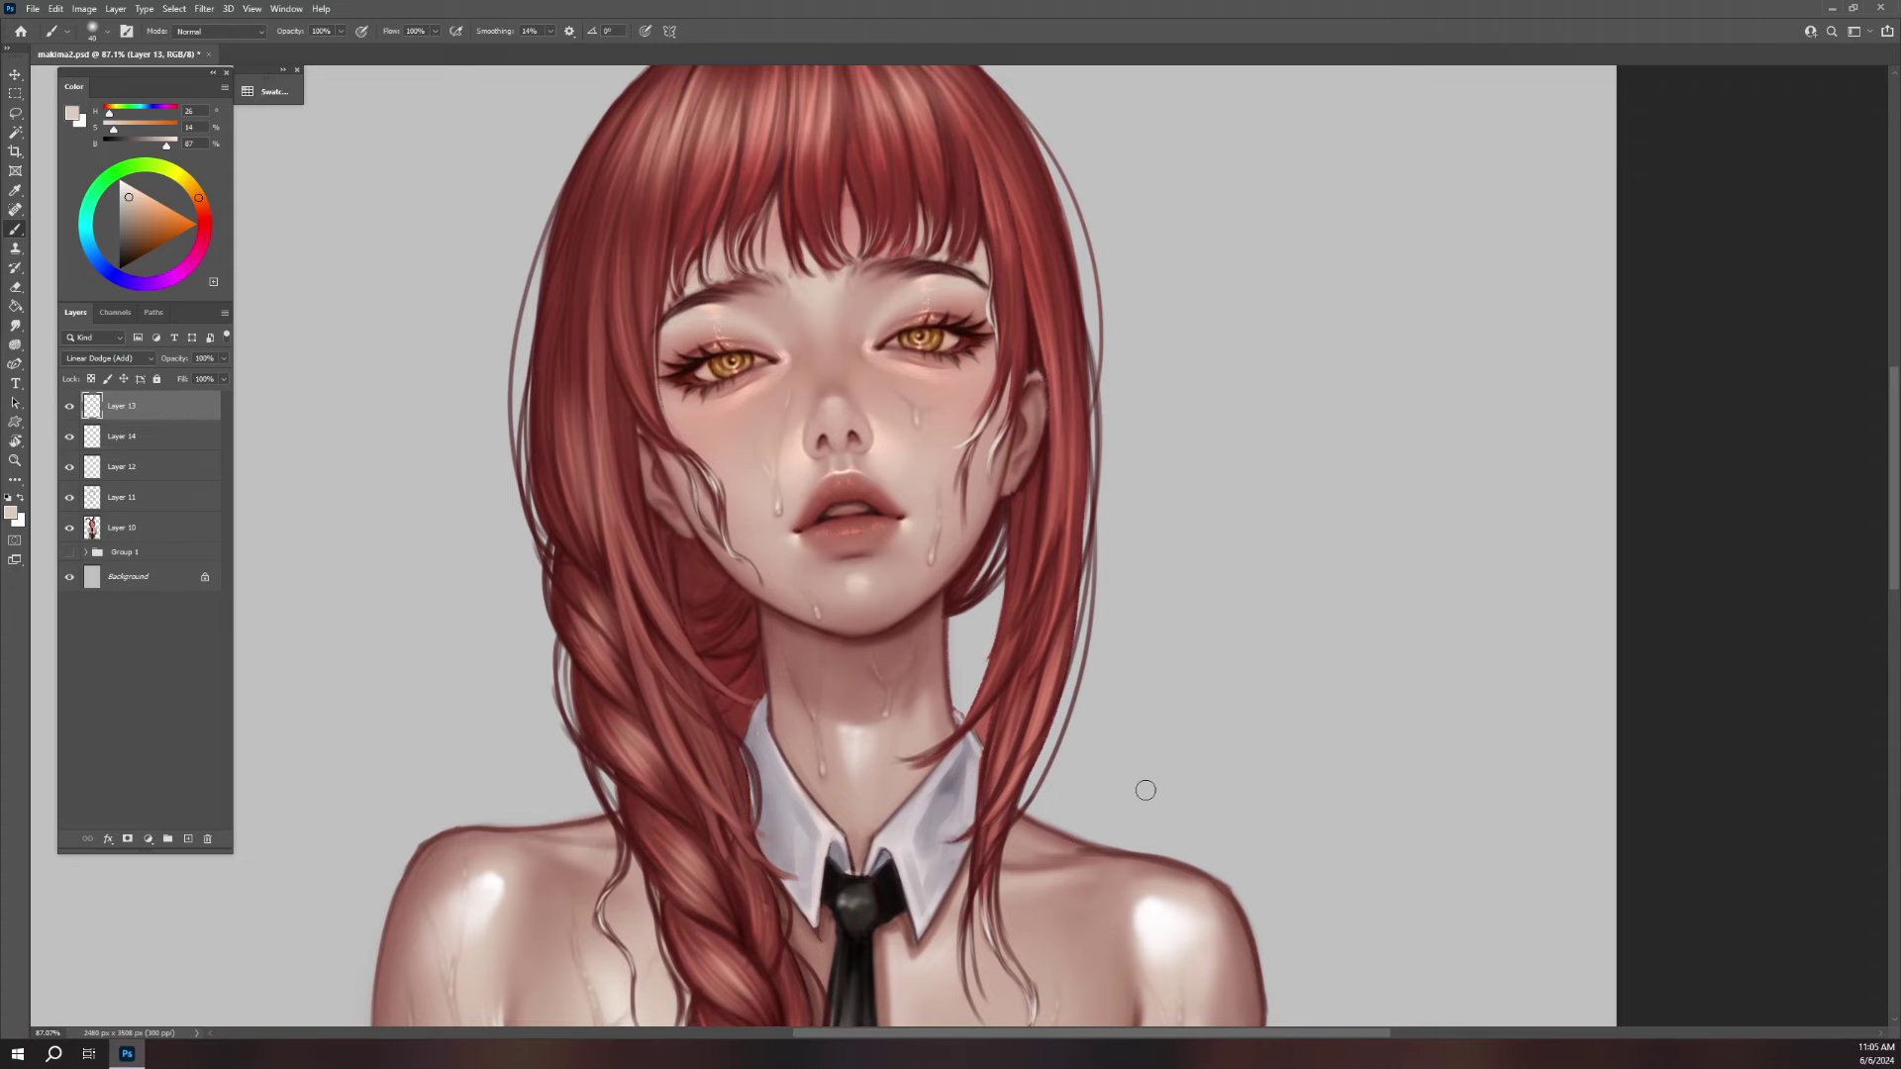
scroll(1163, 779, down, 5)
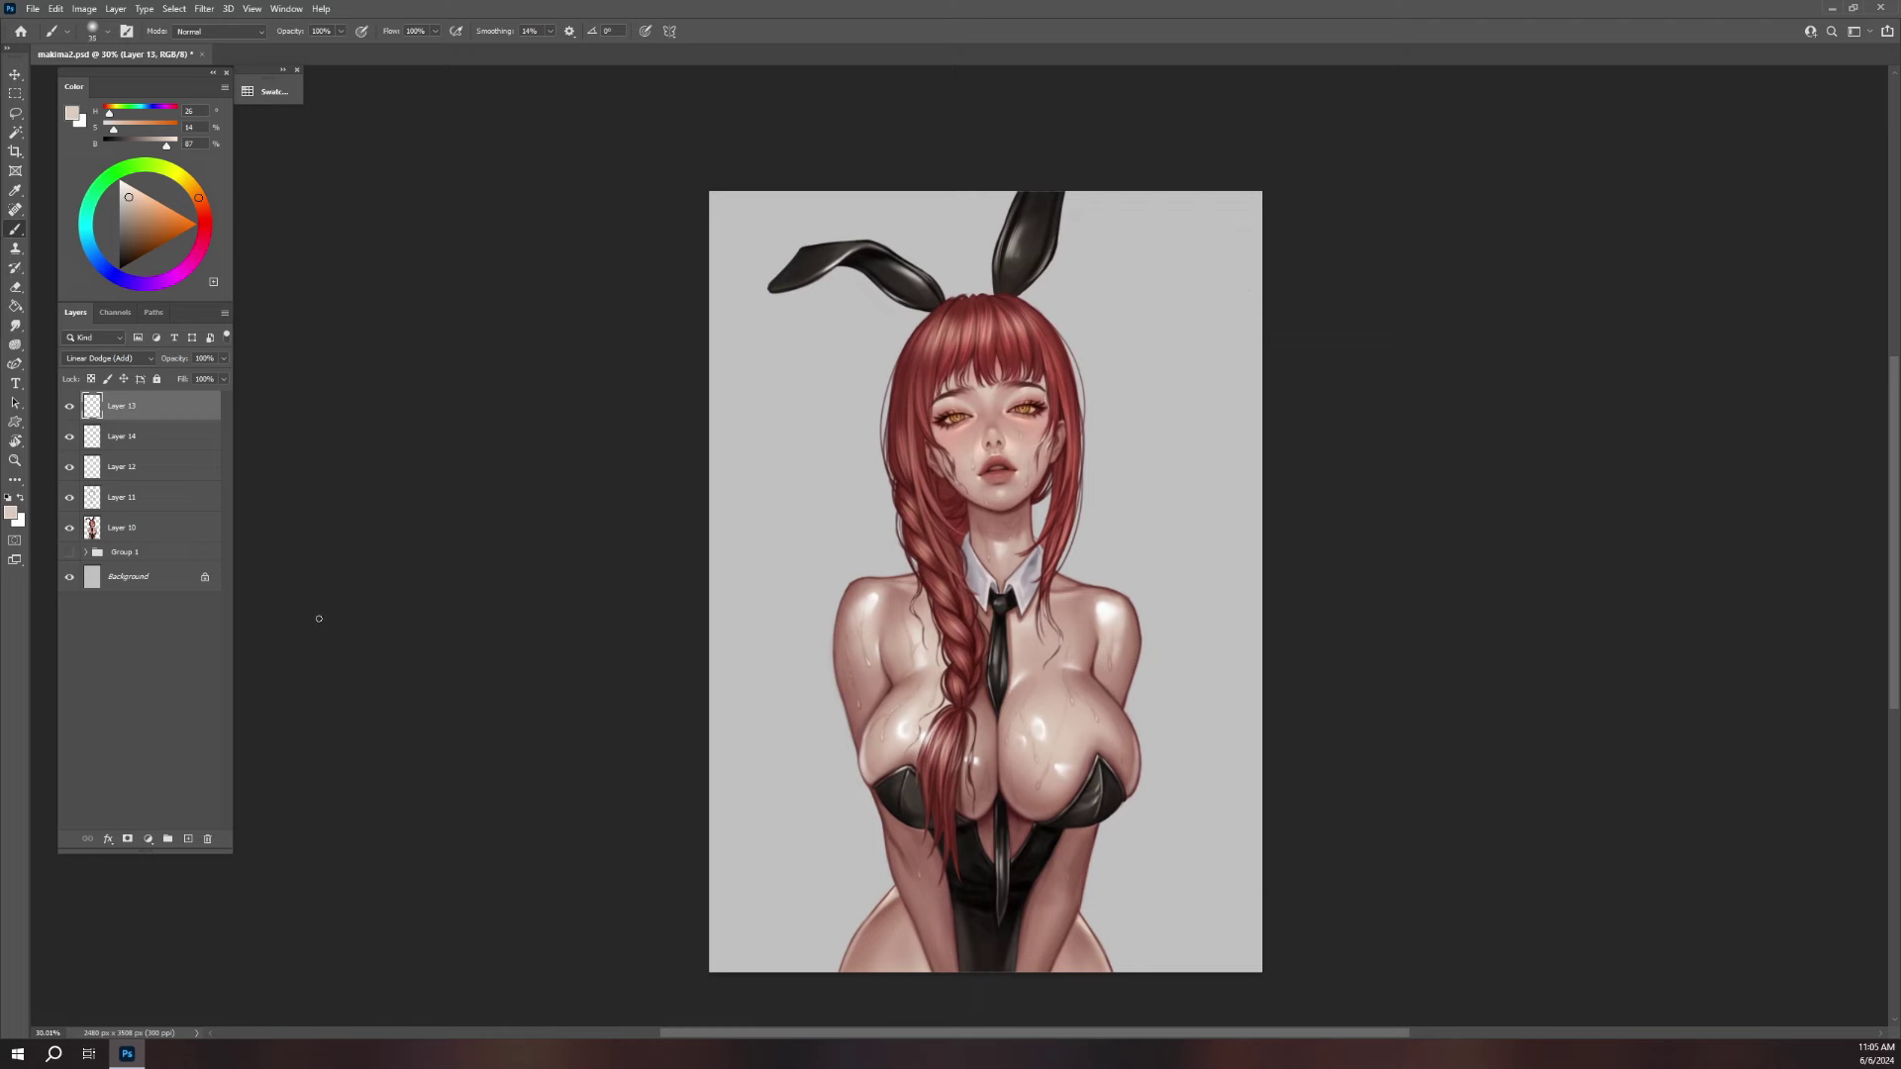
click(190, 840)
click(107, 358)
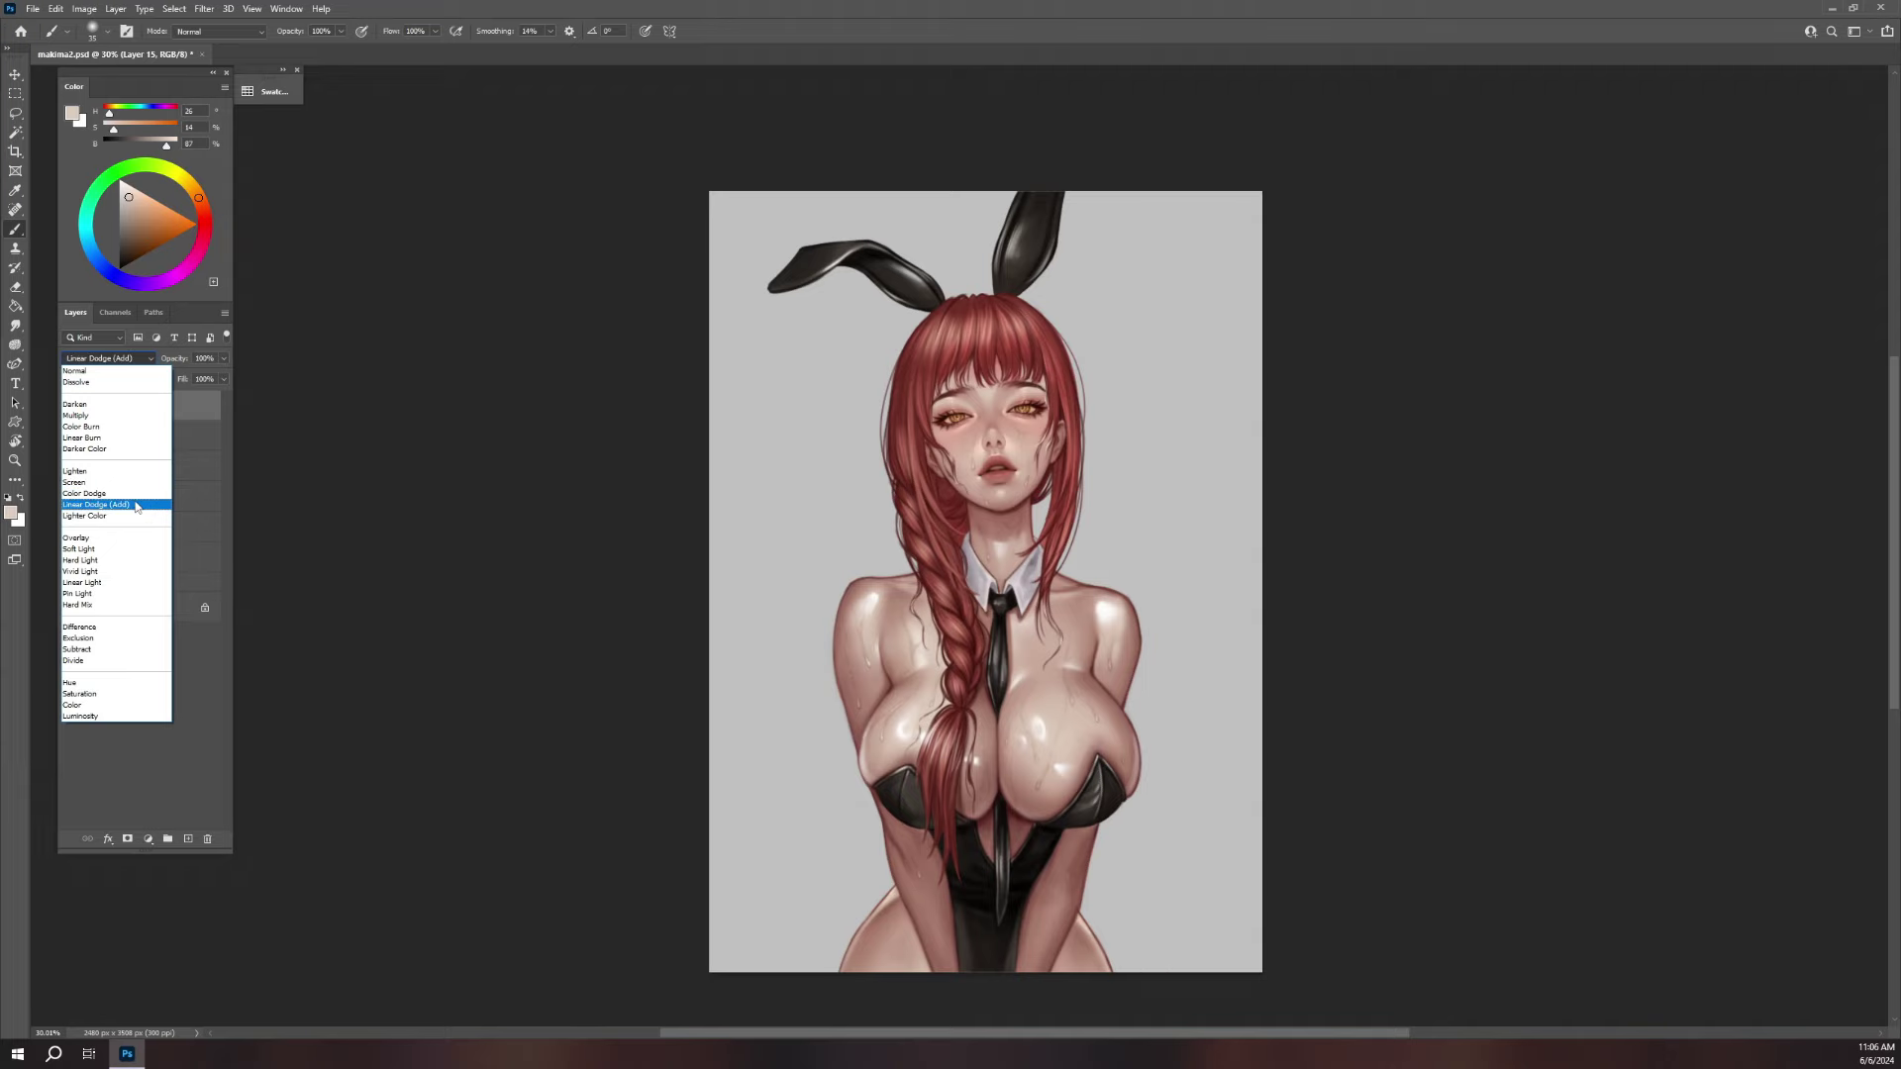
- Set Layer 15 to Multiply and turn on mirror symmetry across the face's centre line
click(149, 416)
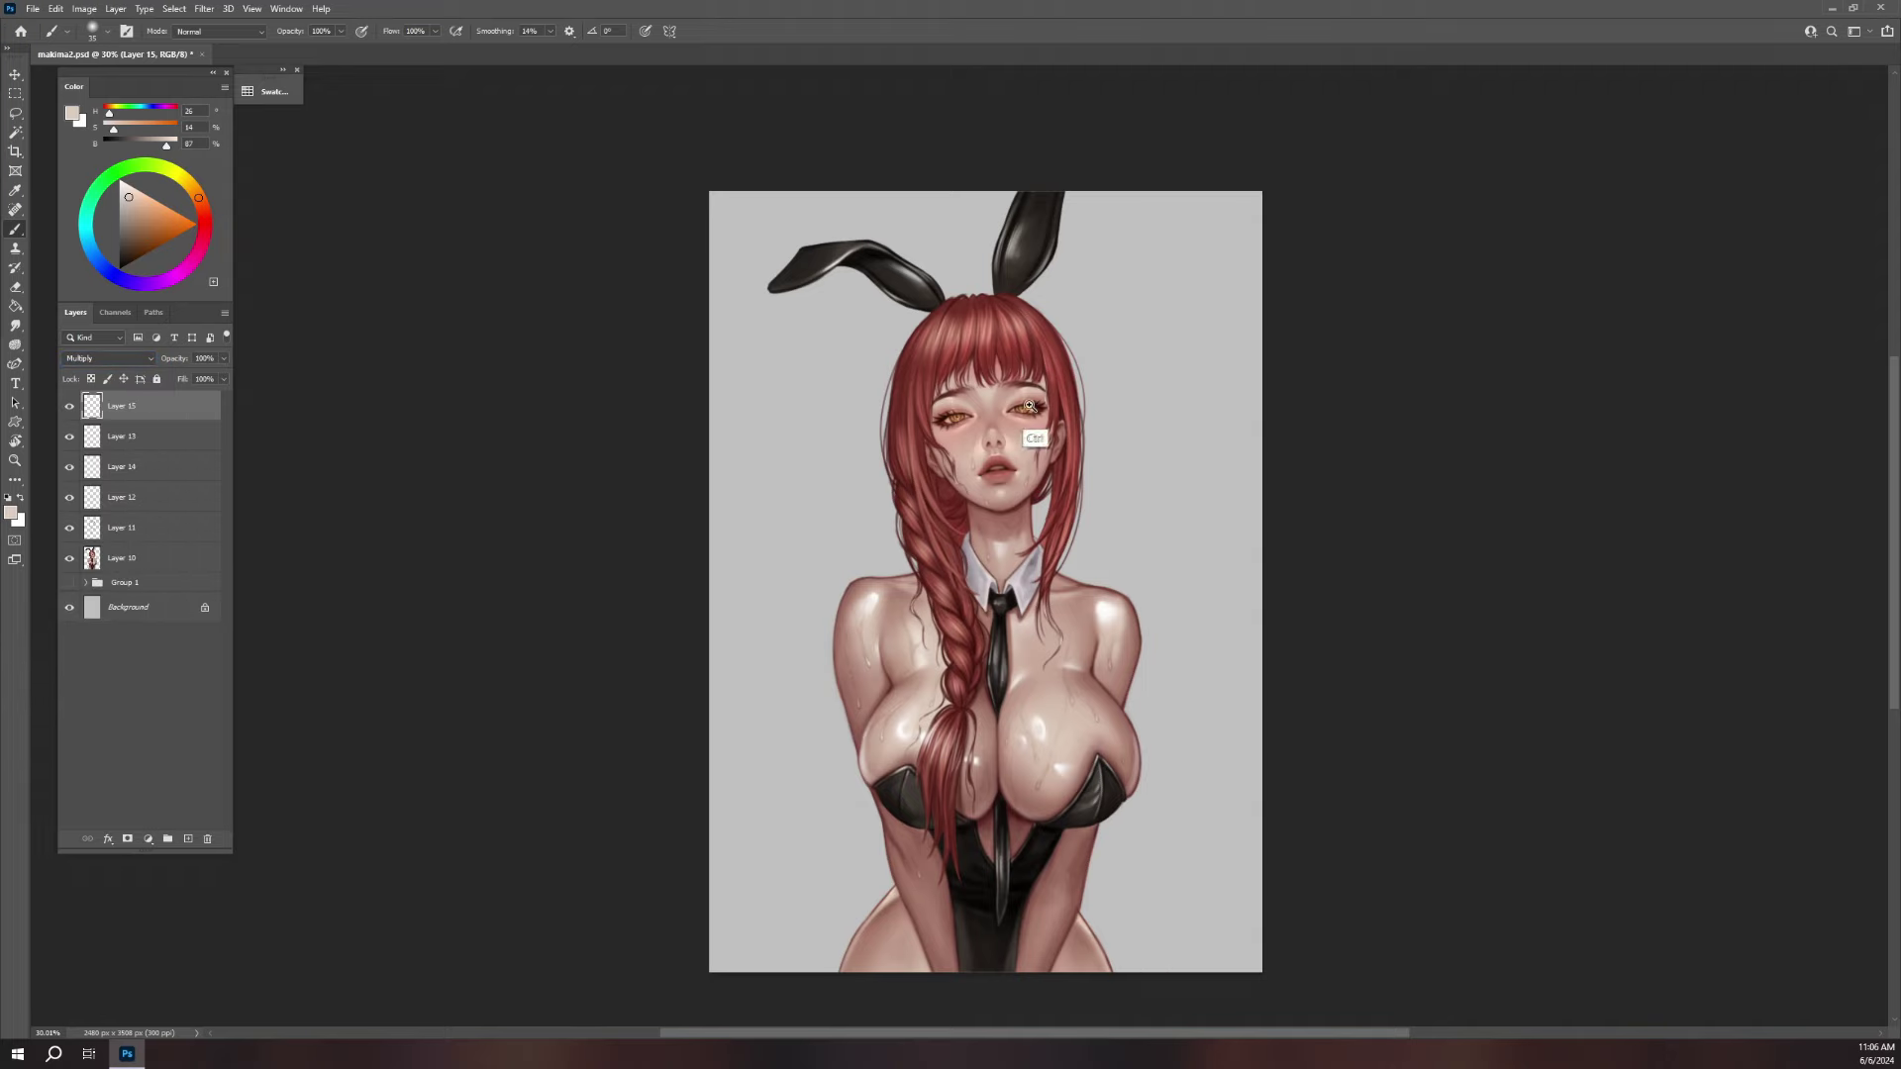
scroll(1035, 426, up, 5)
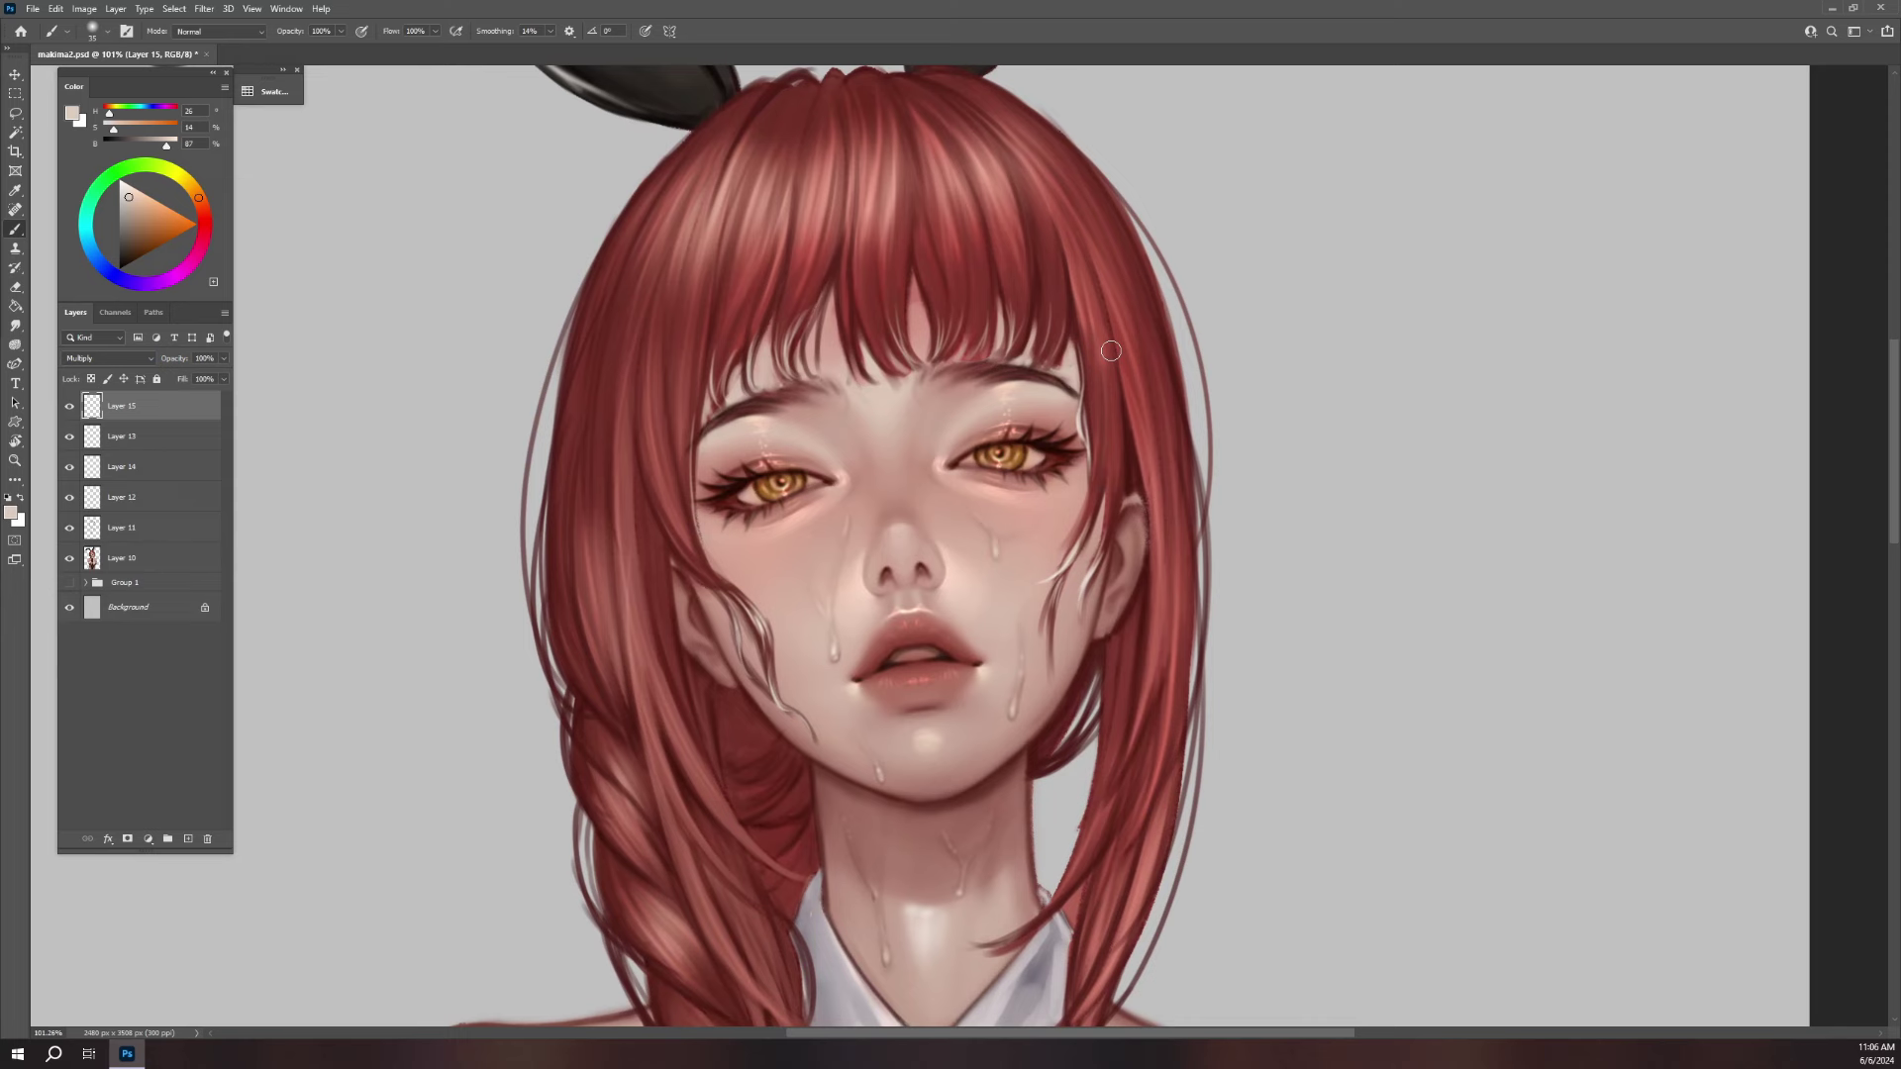
click(669, 31)
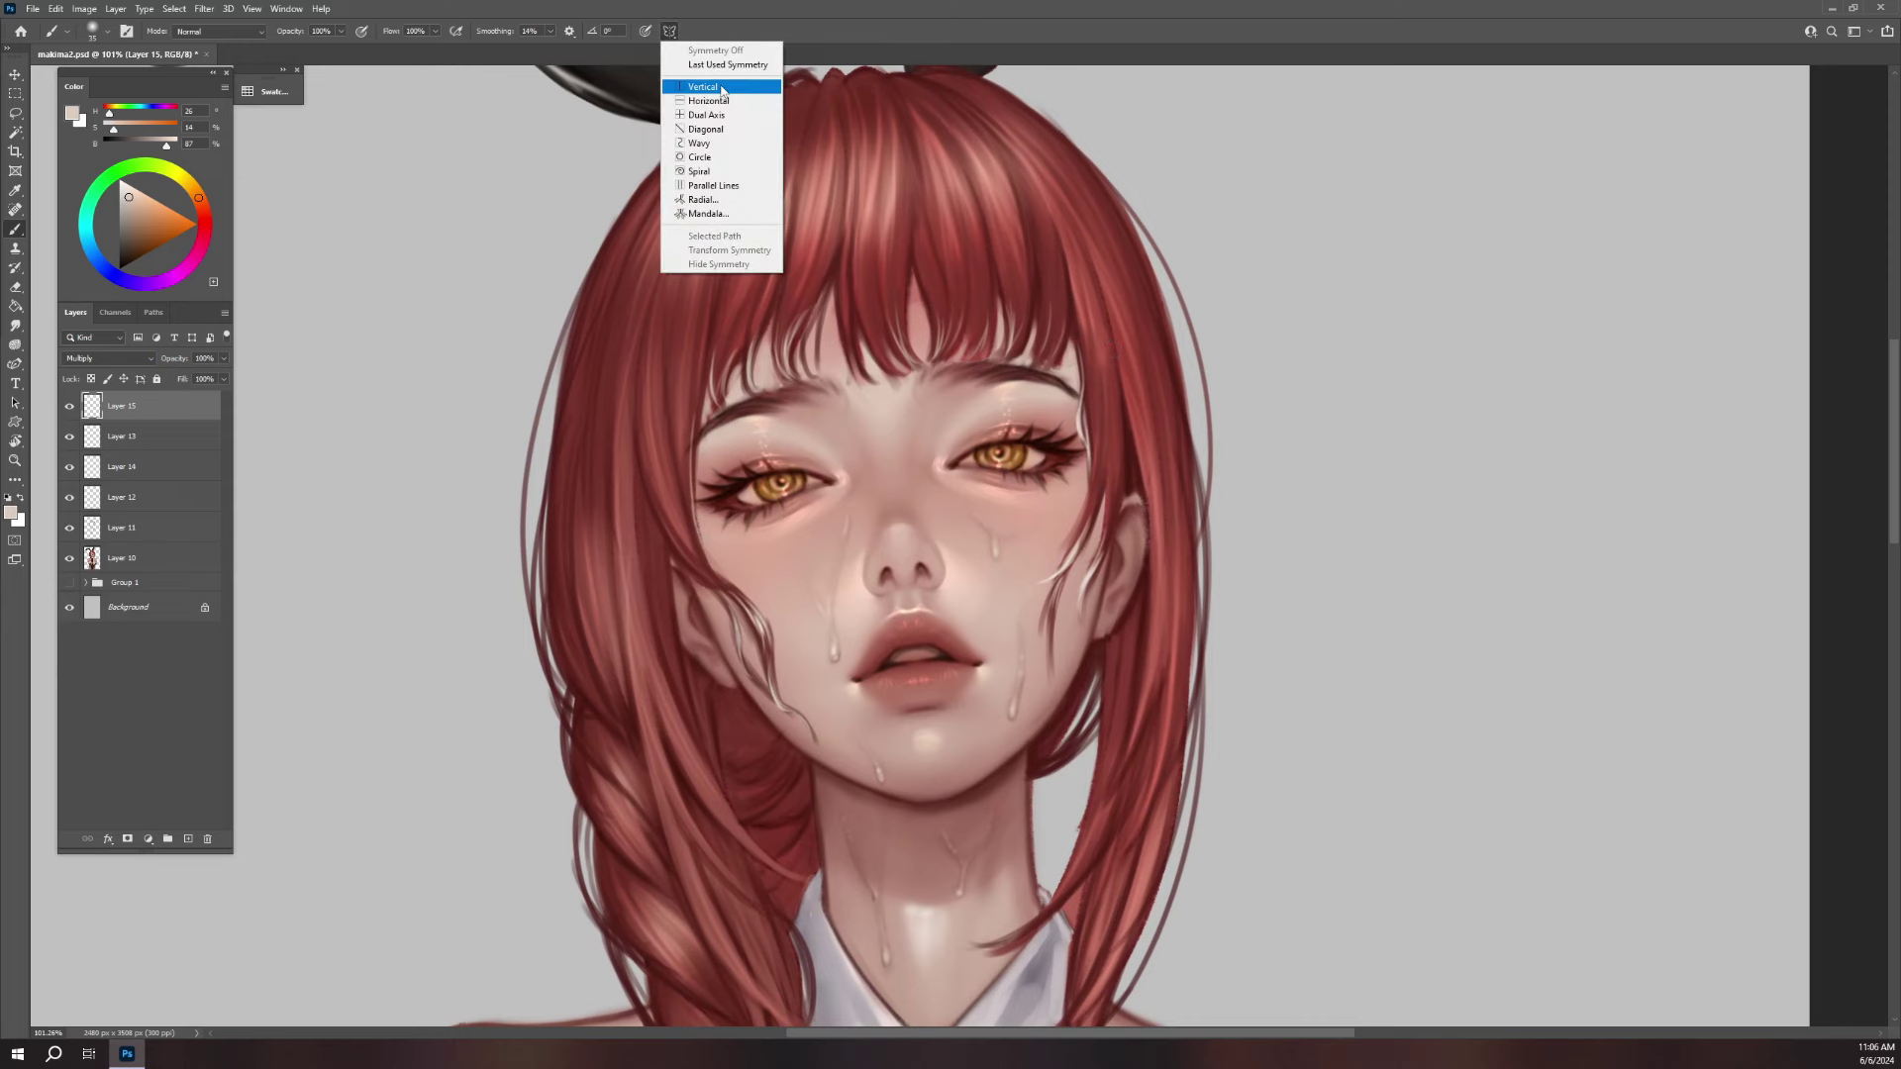
click(734, 65)
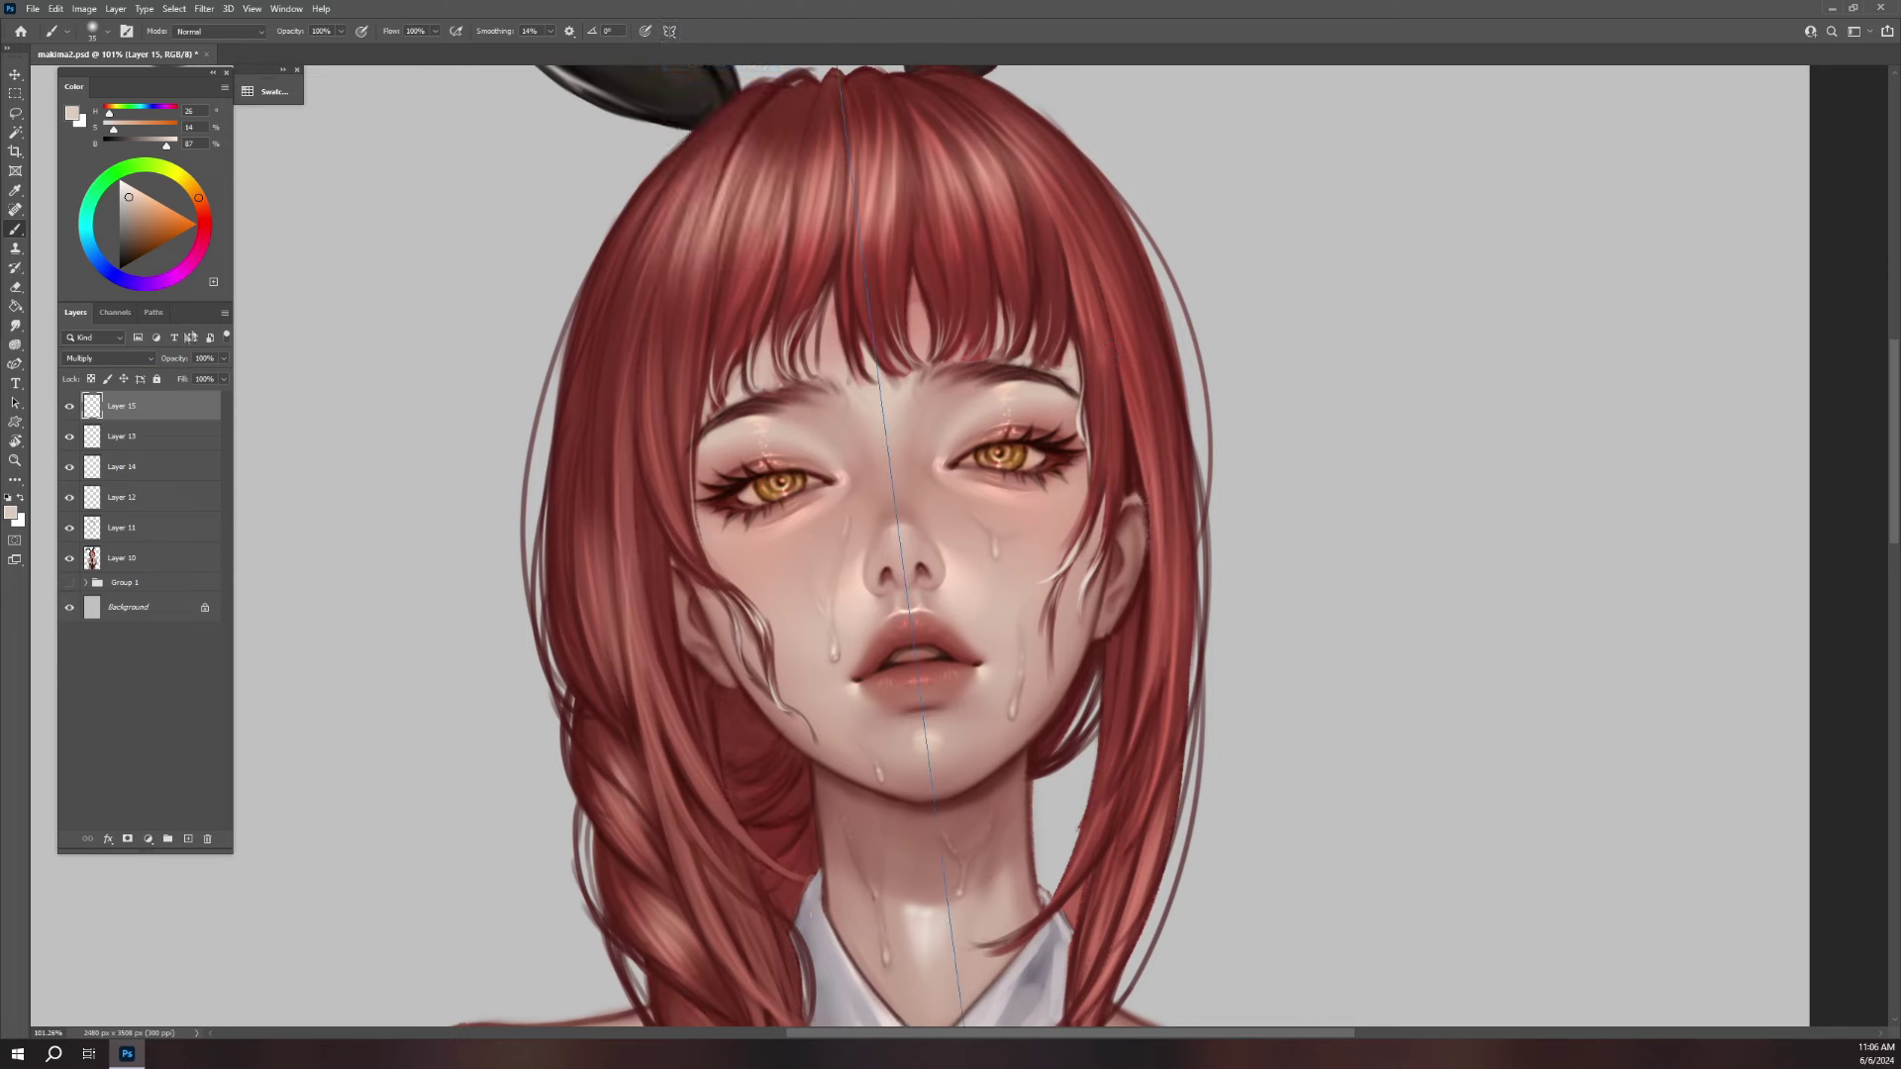
- Paint muted-red blush under both eyes and over the nose bridge, softening the right cheek
click(204, 213)
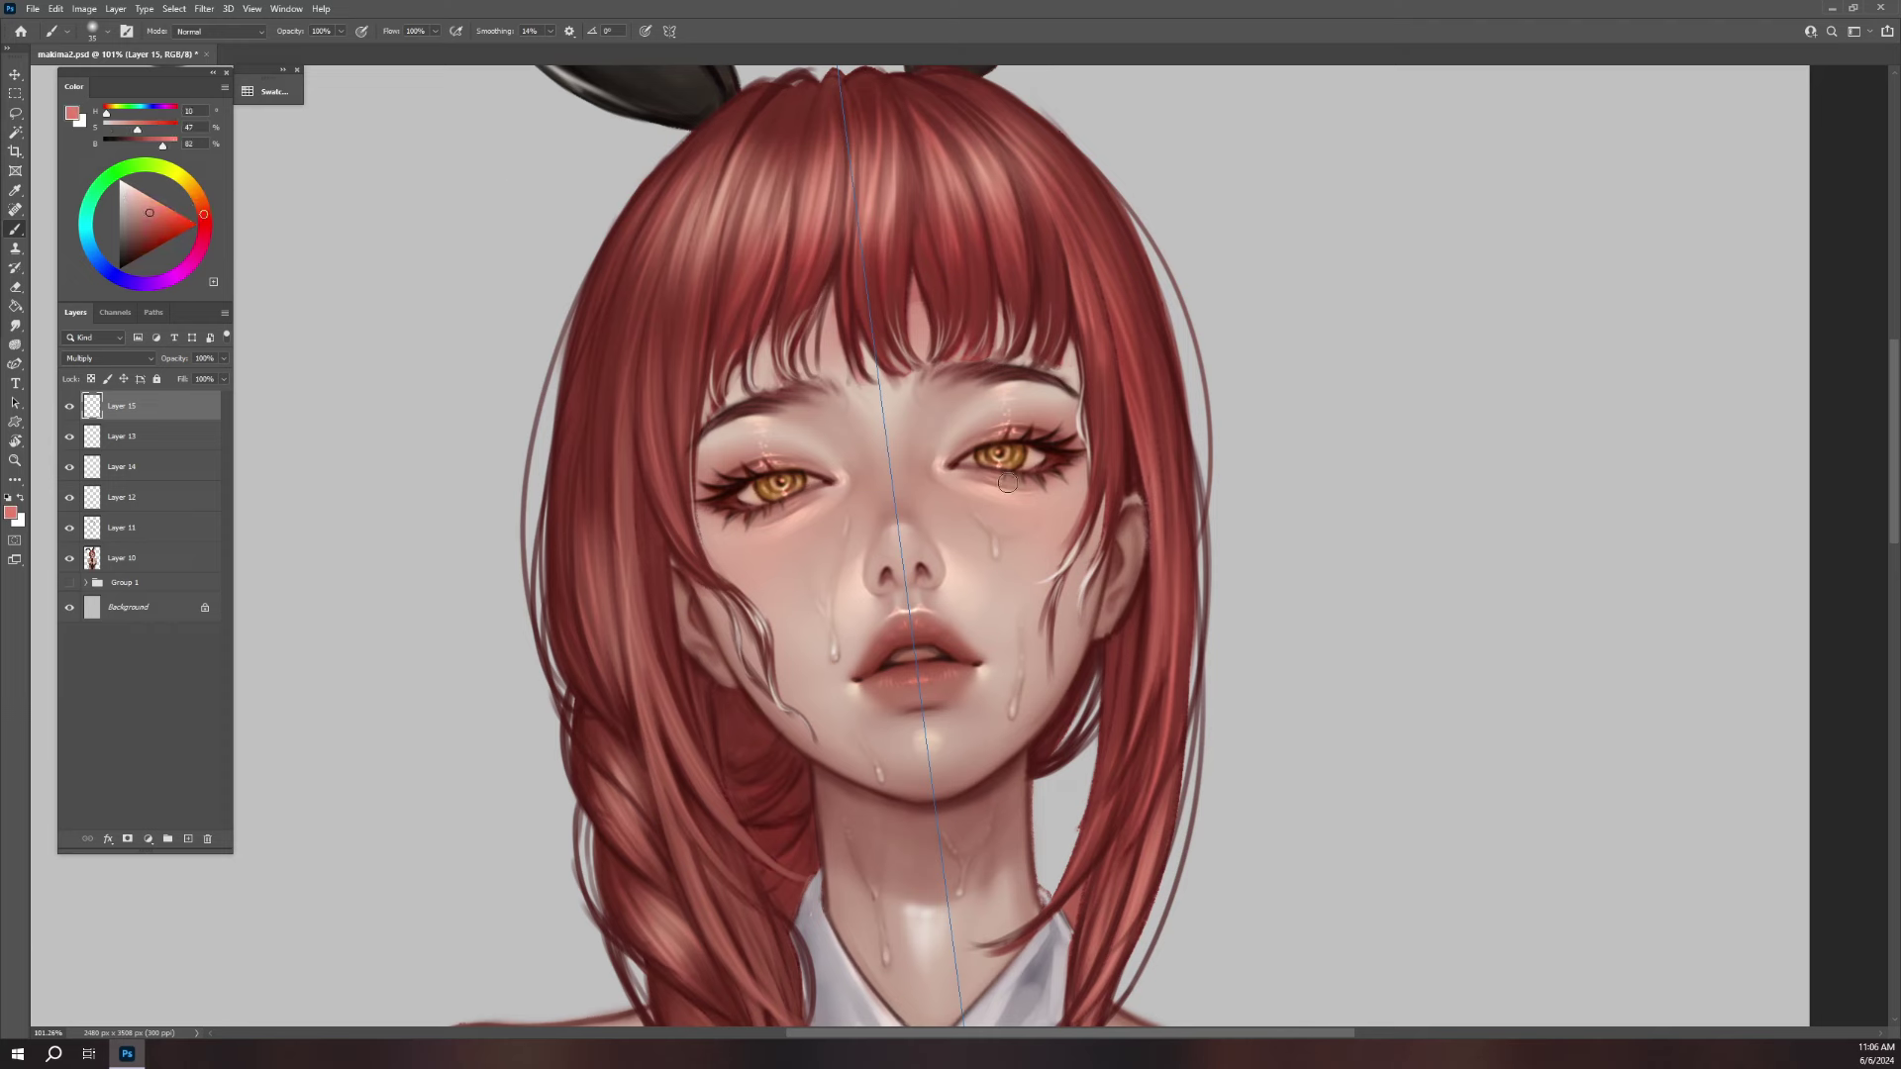
drag(953, 485, 990, 504)
key(bracketright)
key(bracketright)
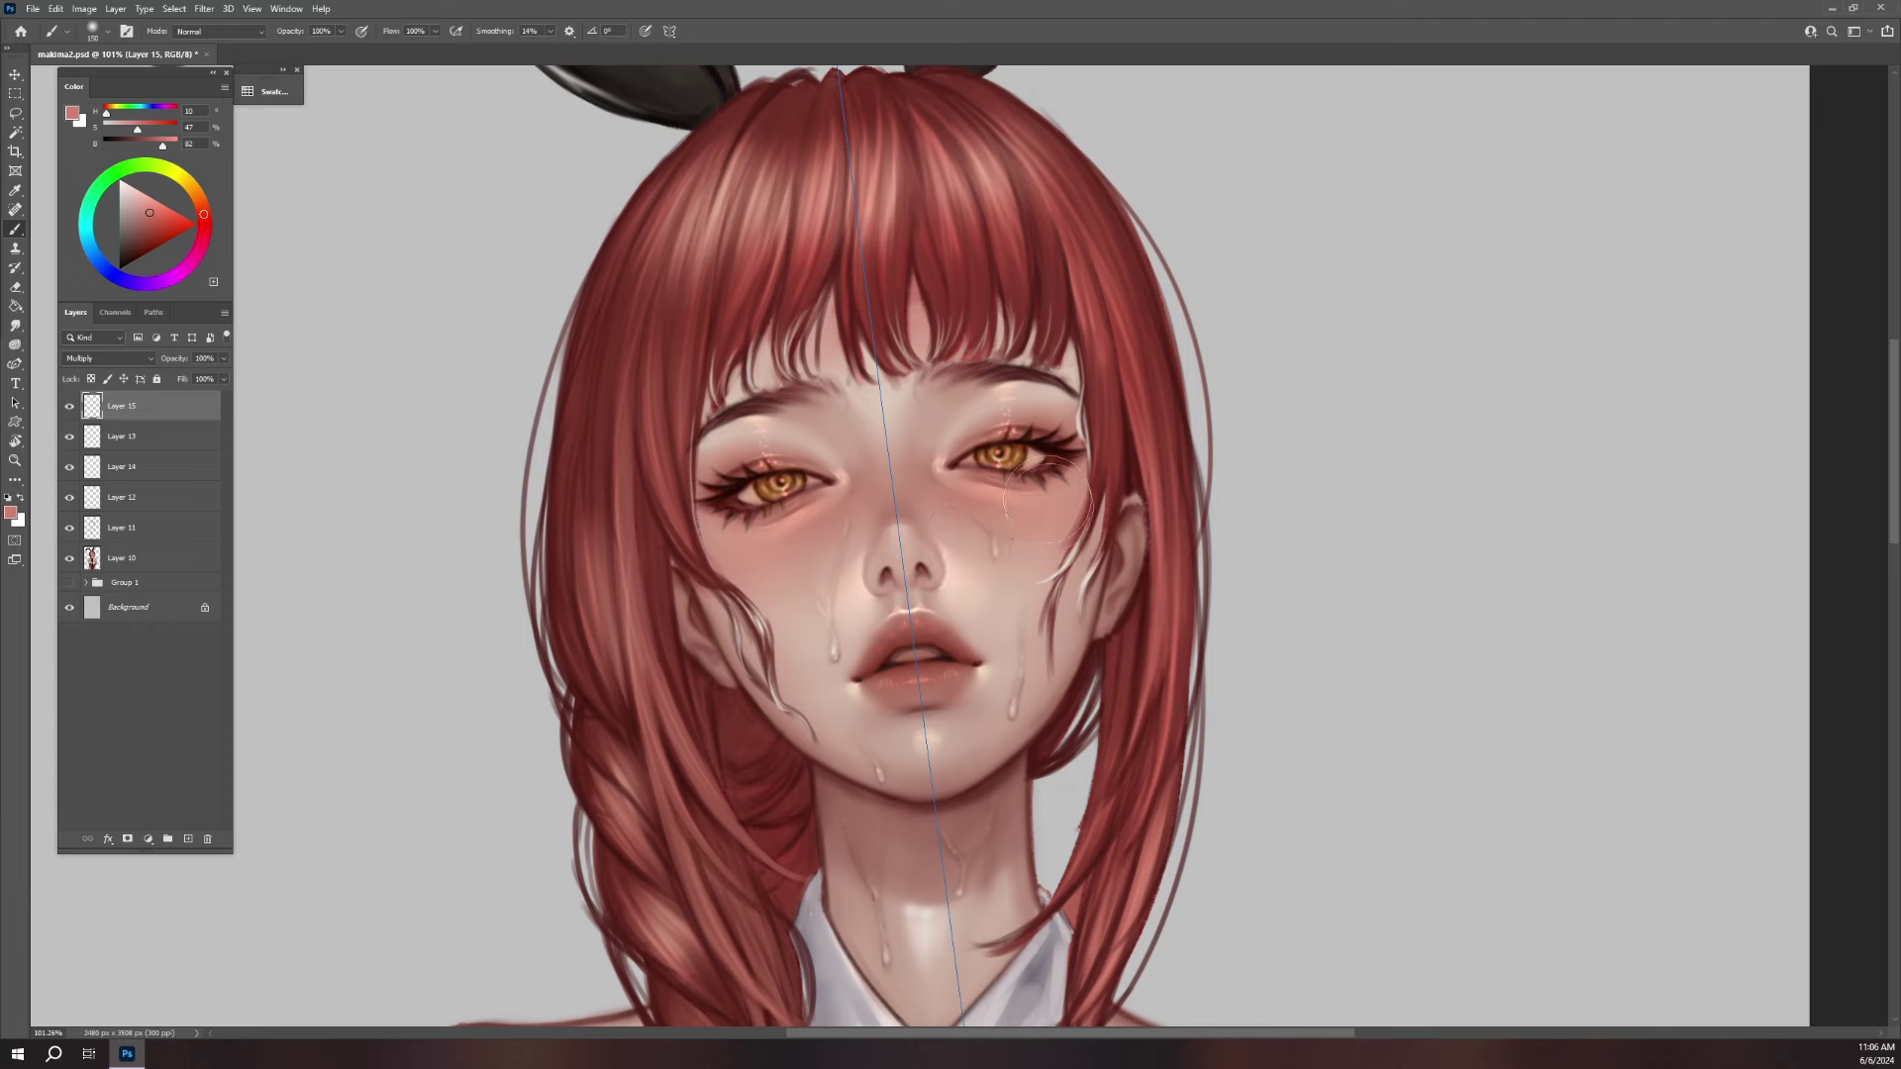
key(bracketright)
key(bracketright)
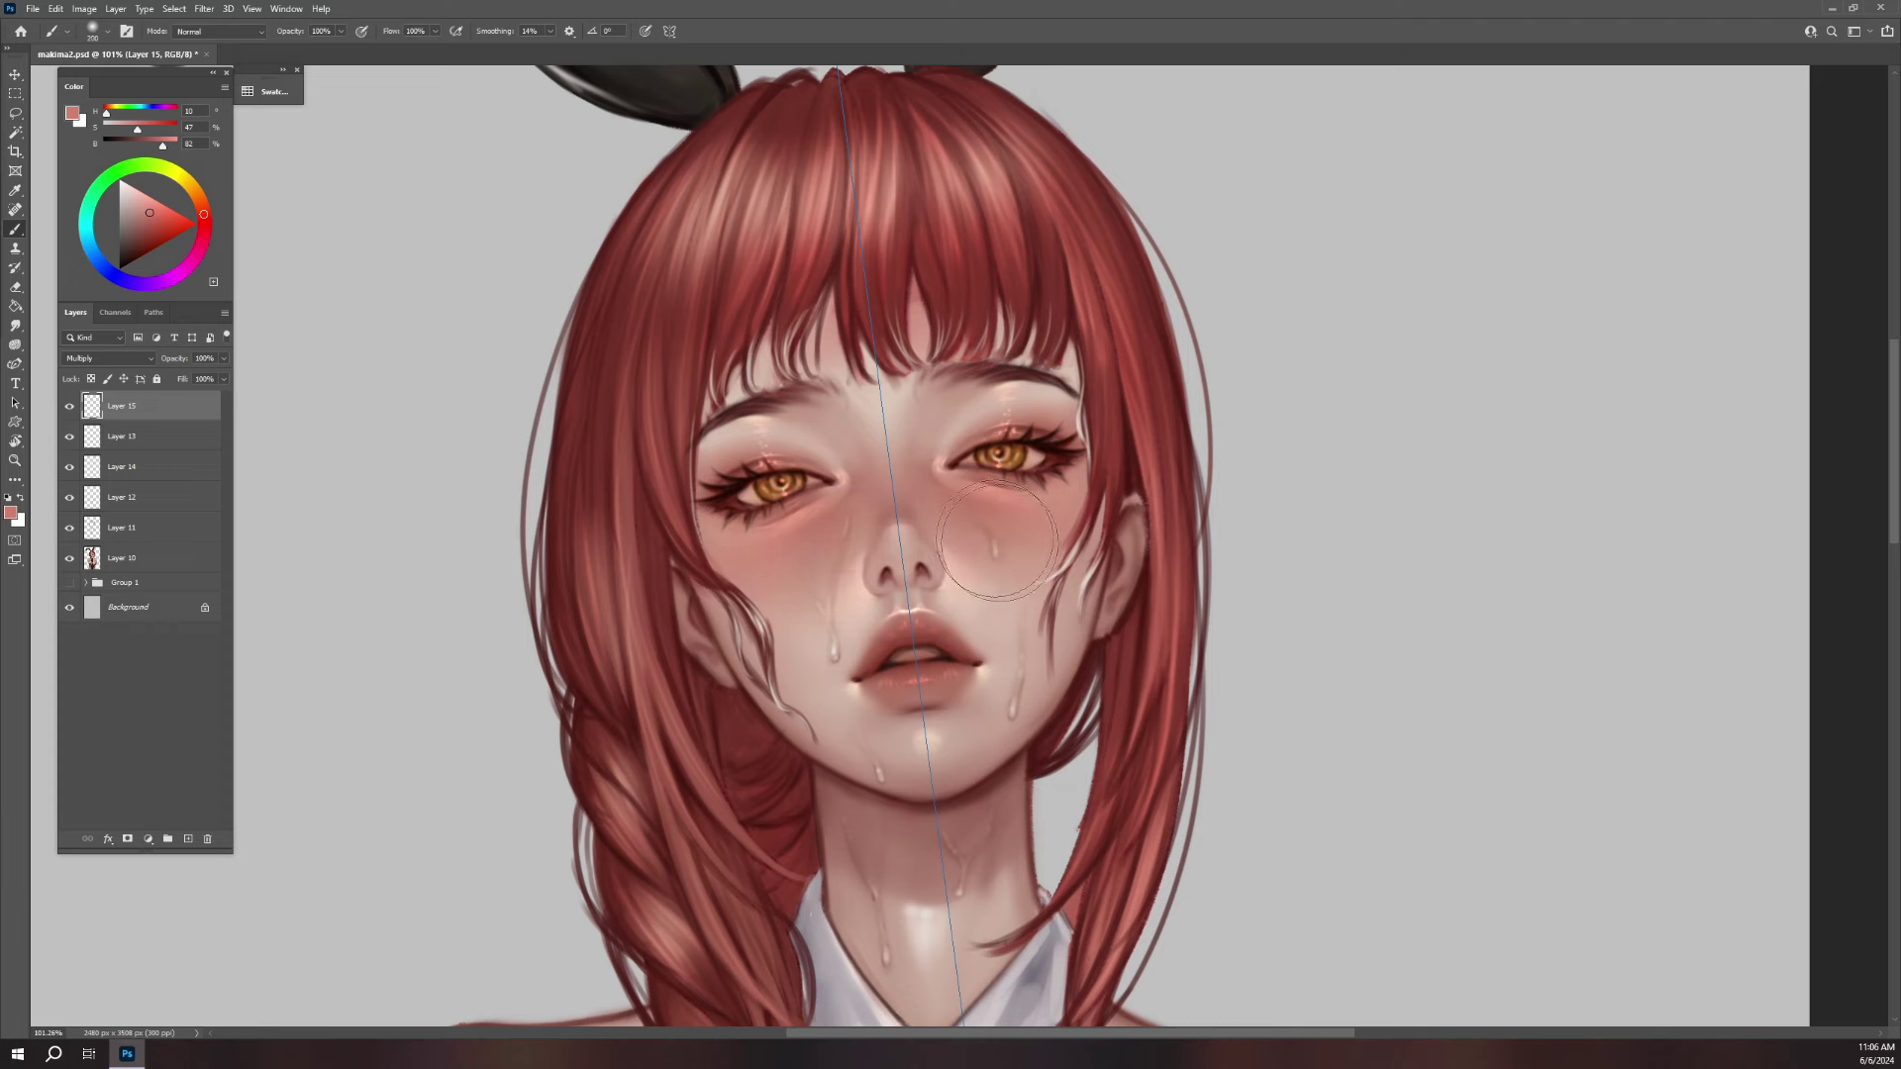
drag(901, 505, 886, 520)
key(e)
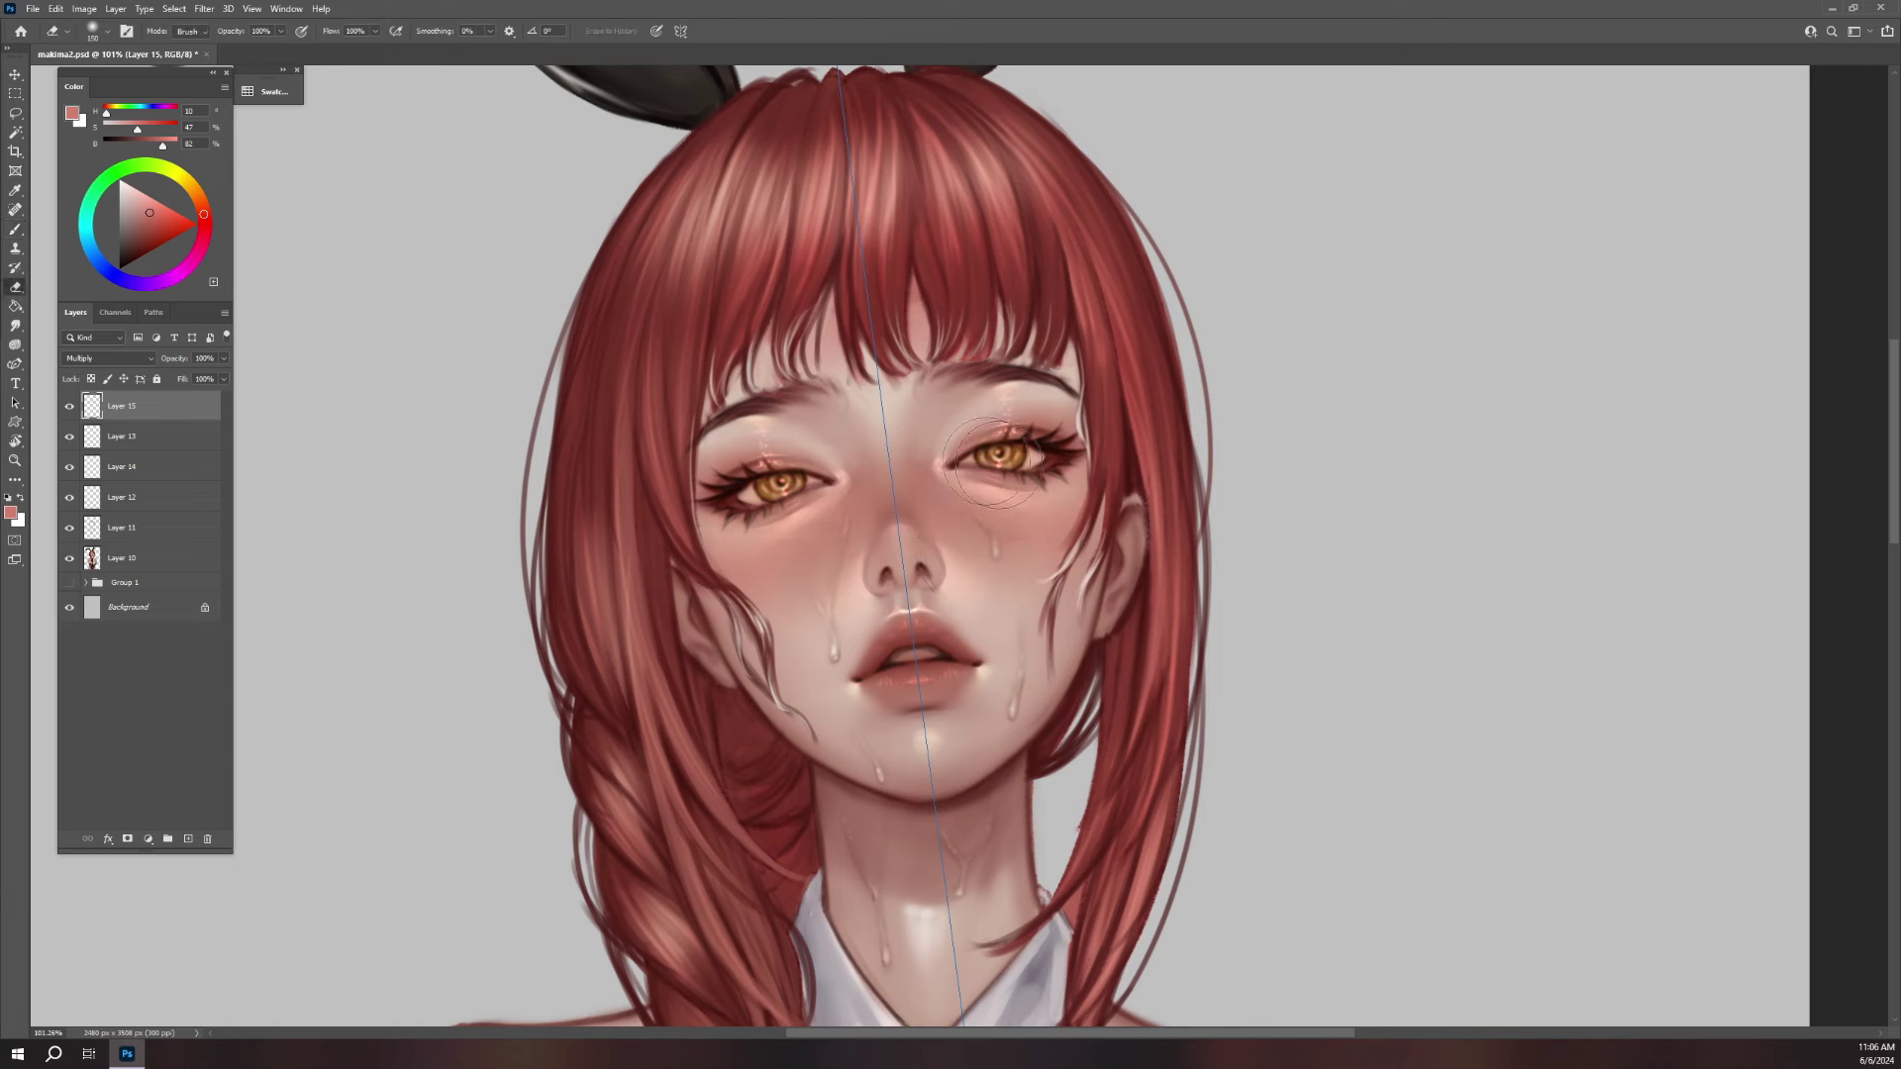
drag(1082, 475, 1079, 519)
key(b)
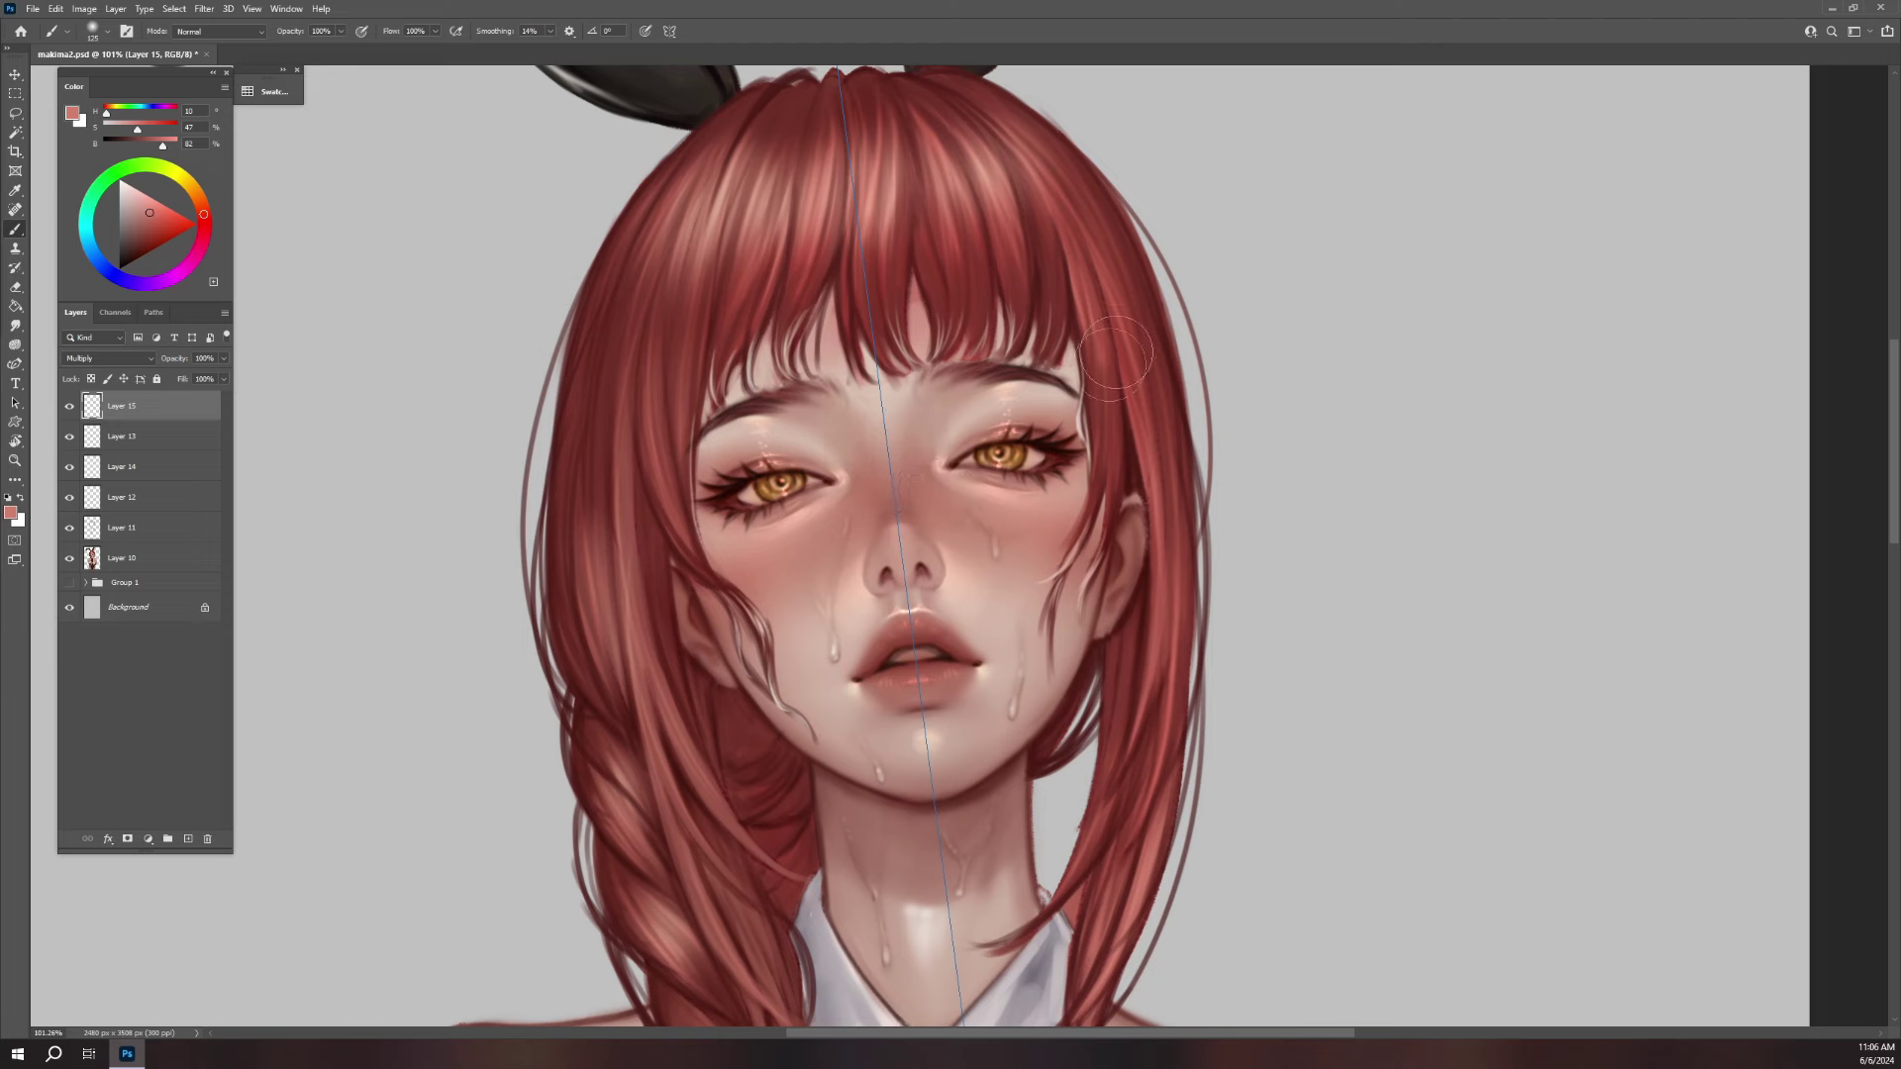
- Set the brush size to 45 and turn painting symmetry off
key(e)
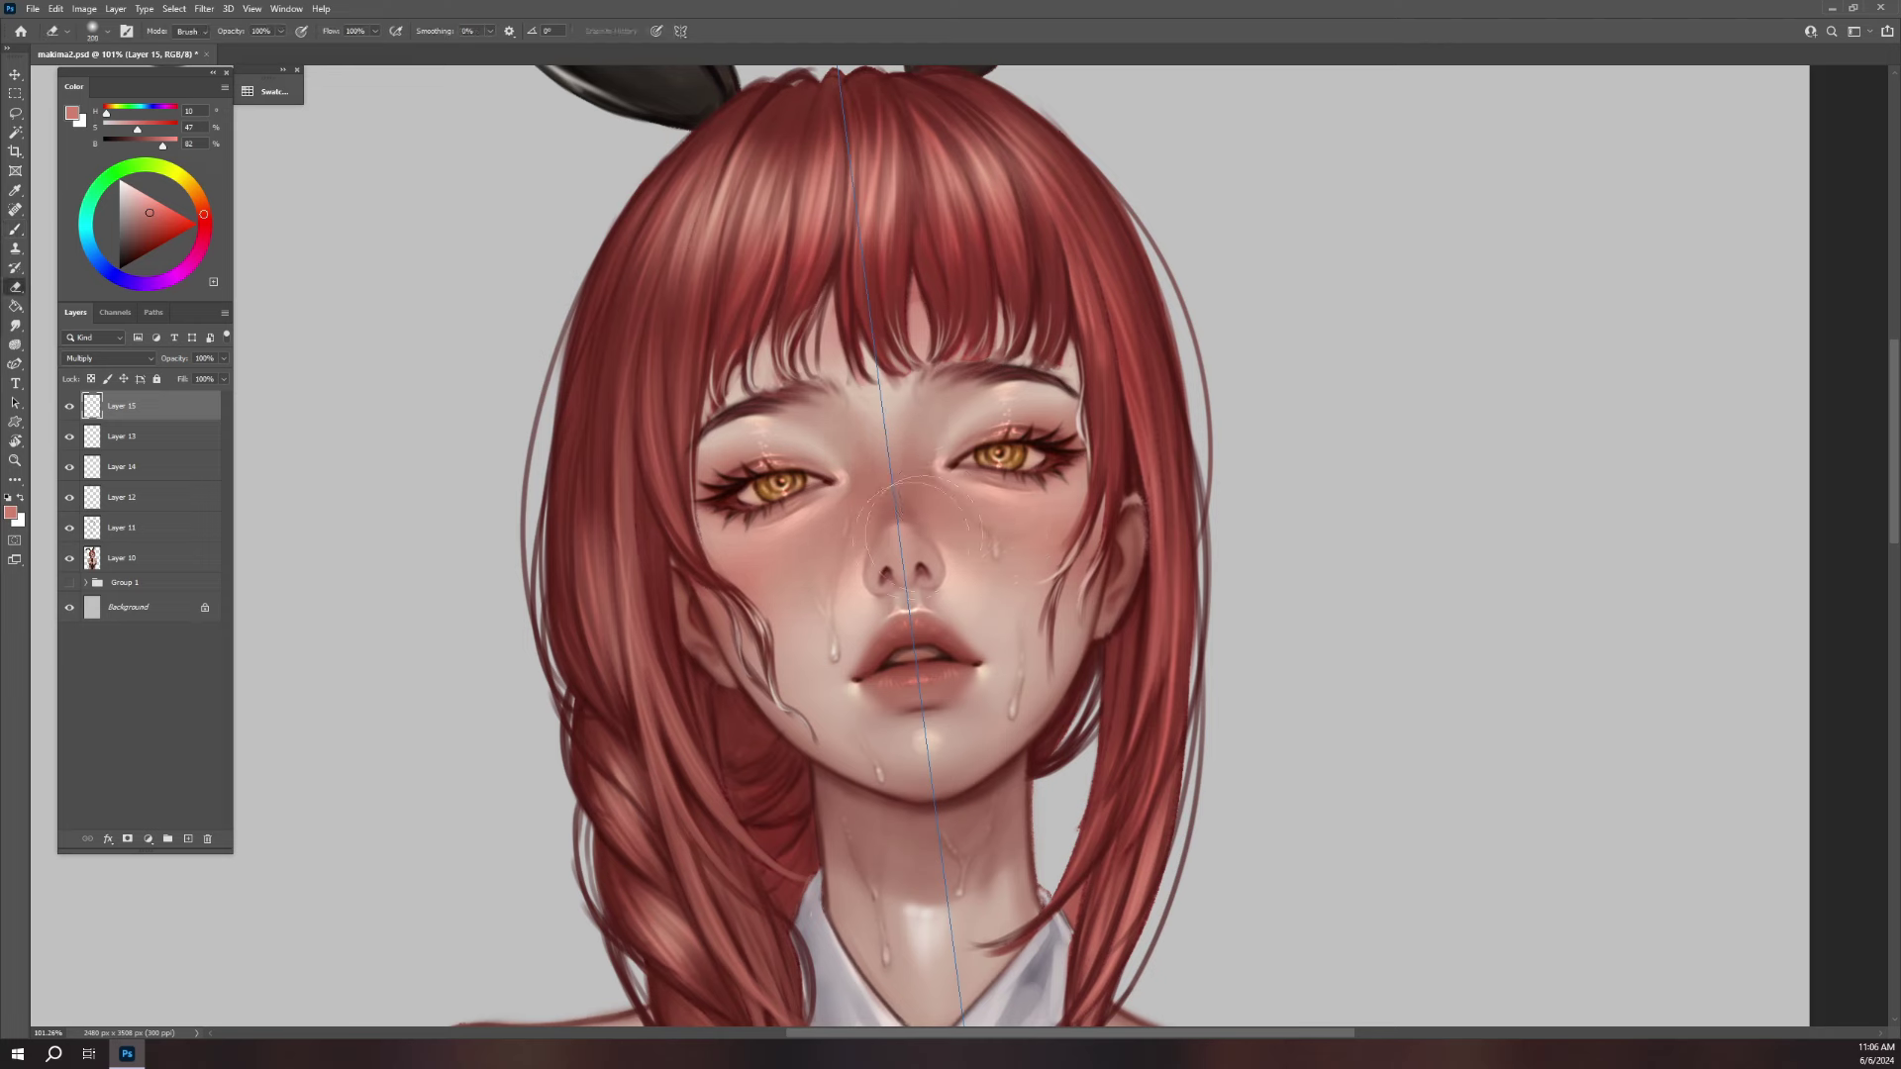
key(b)
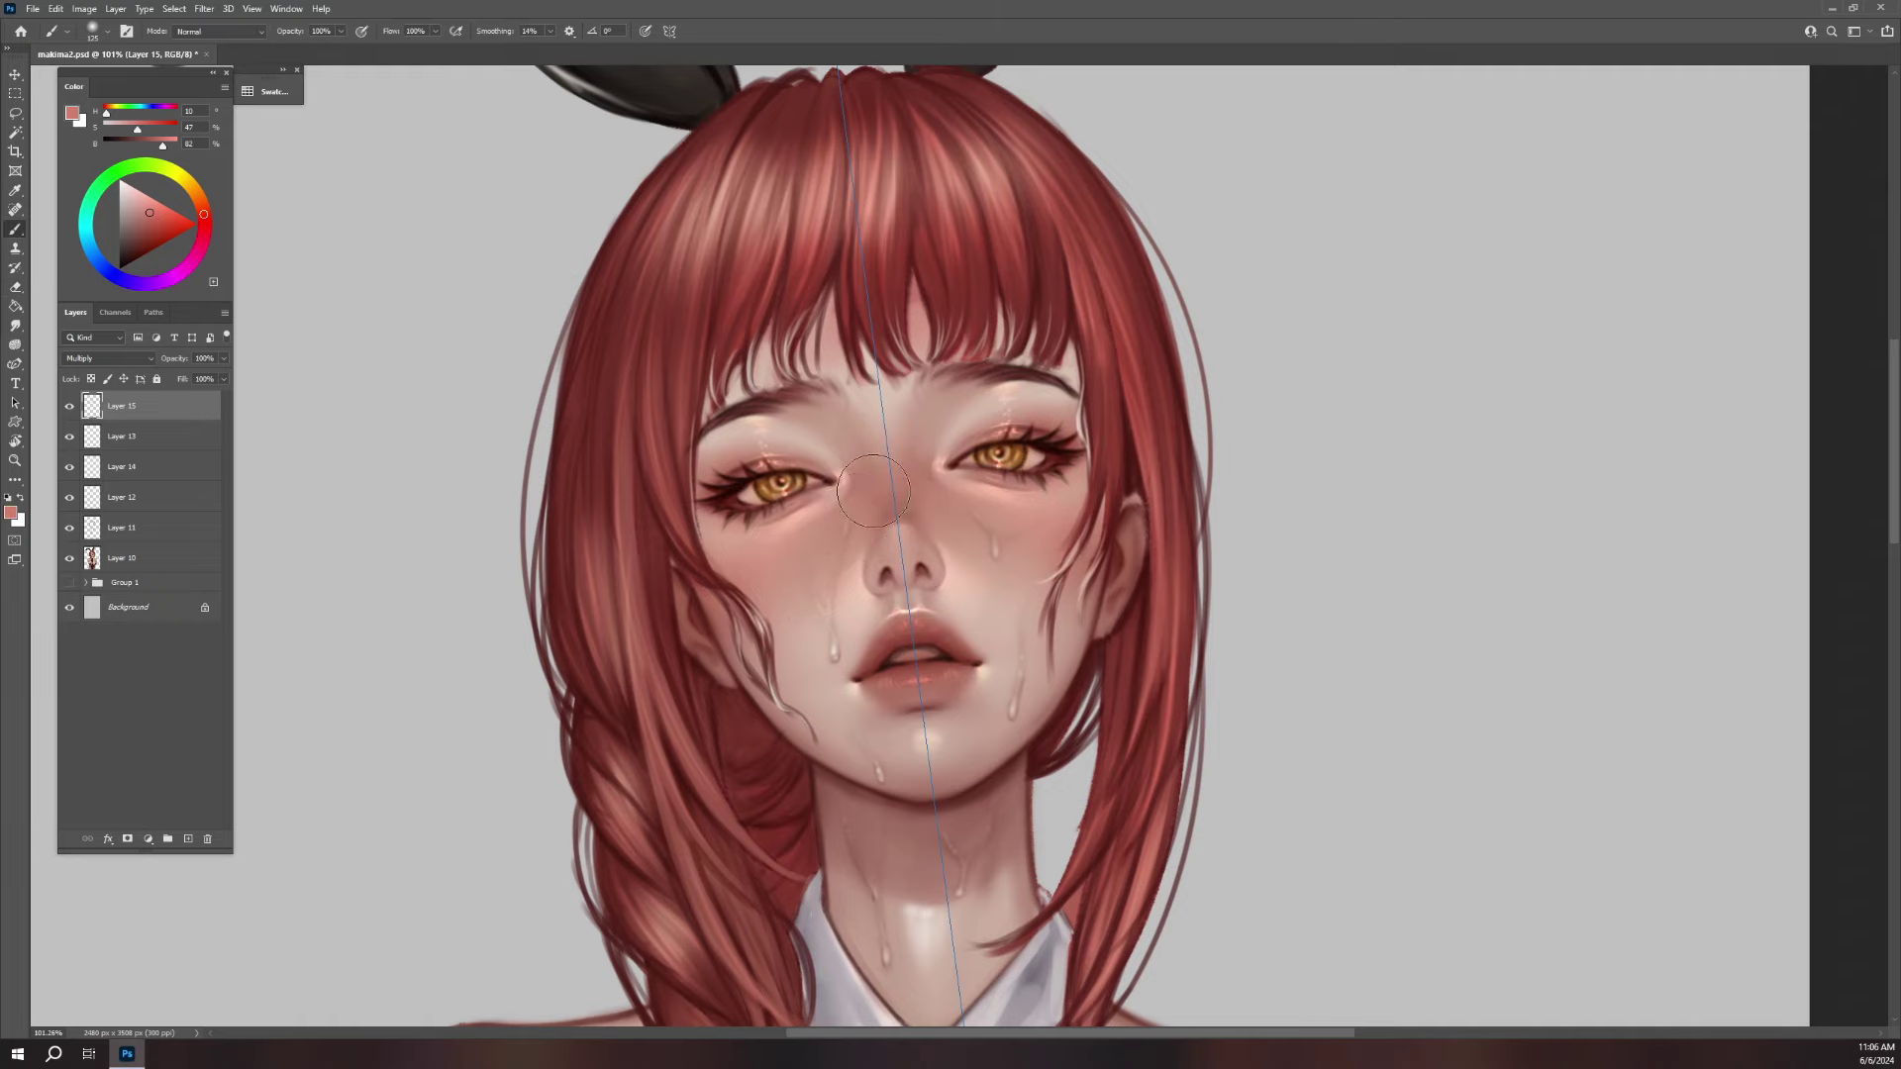
scroll(1149, 609, down, 4)
scroll(1145, 616, down, 1)
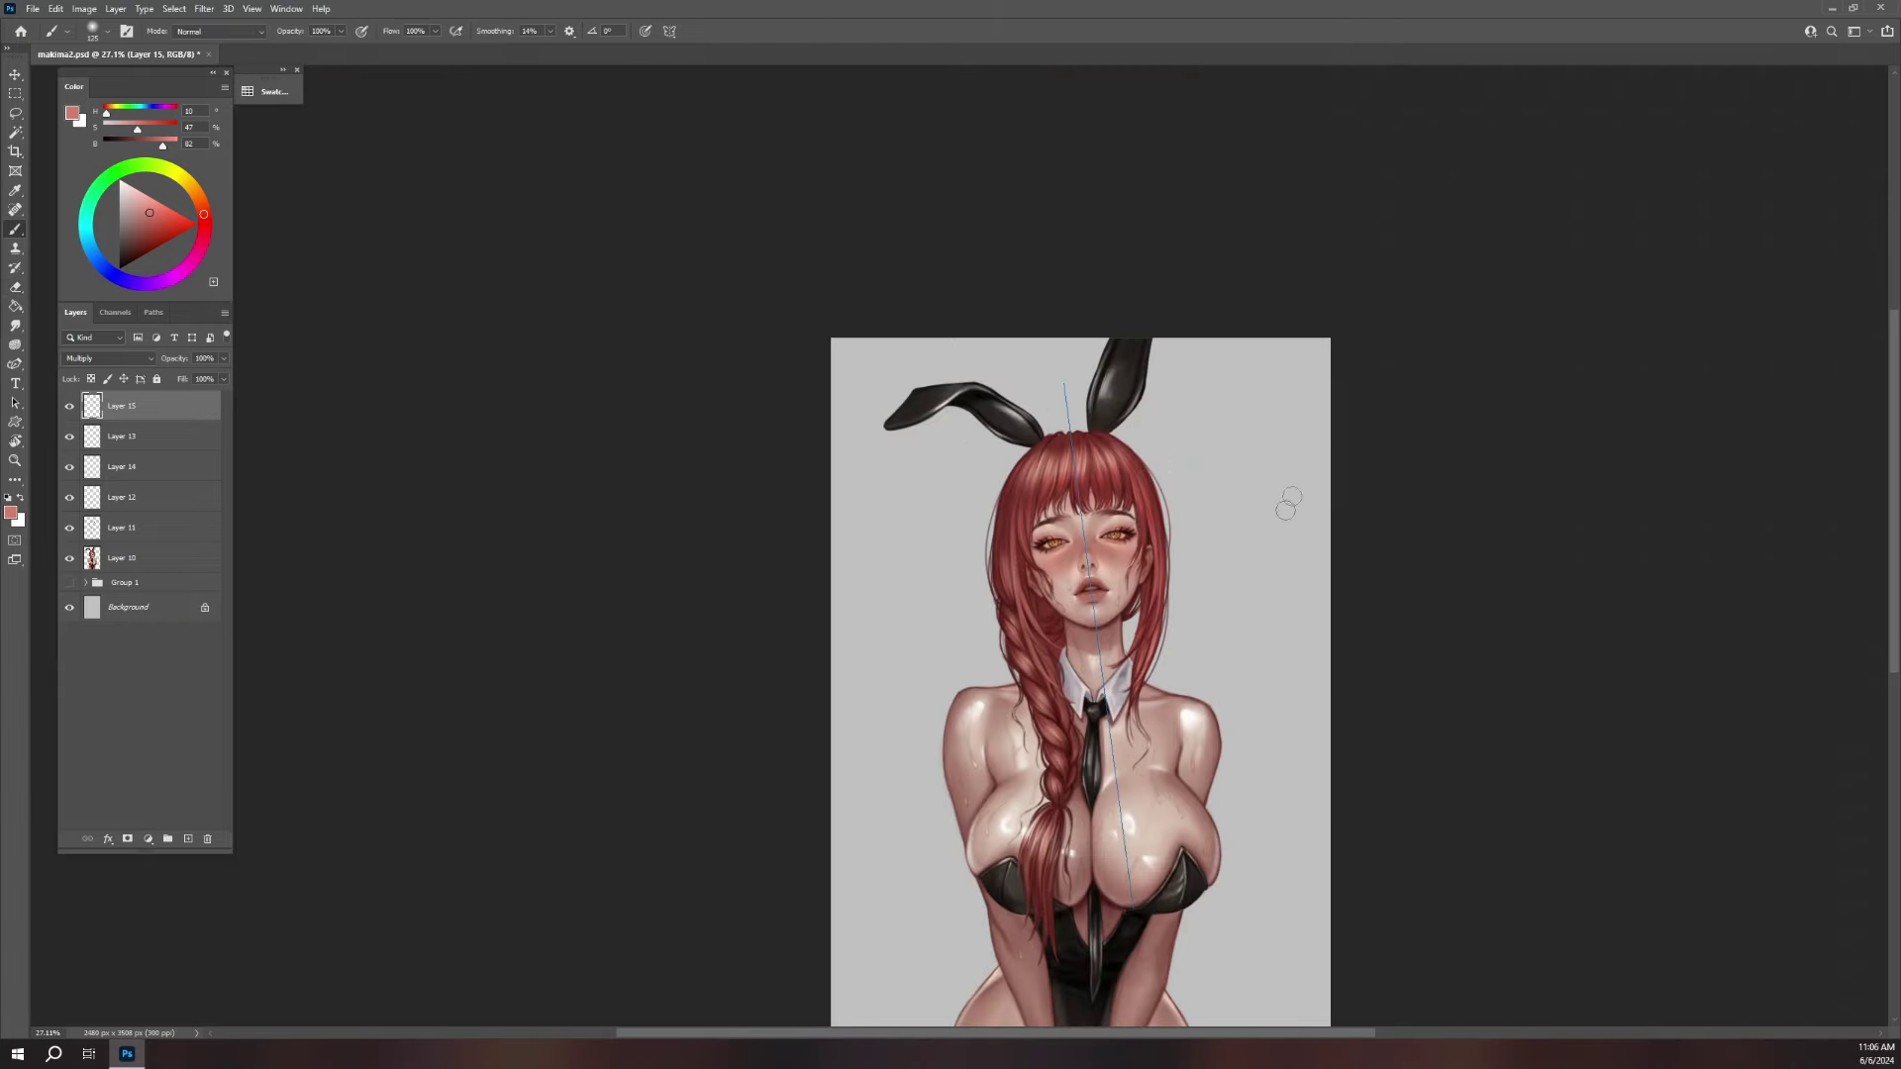
scroll(1146, 617, up, 3)
scroll(1201, 671, up, 2)
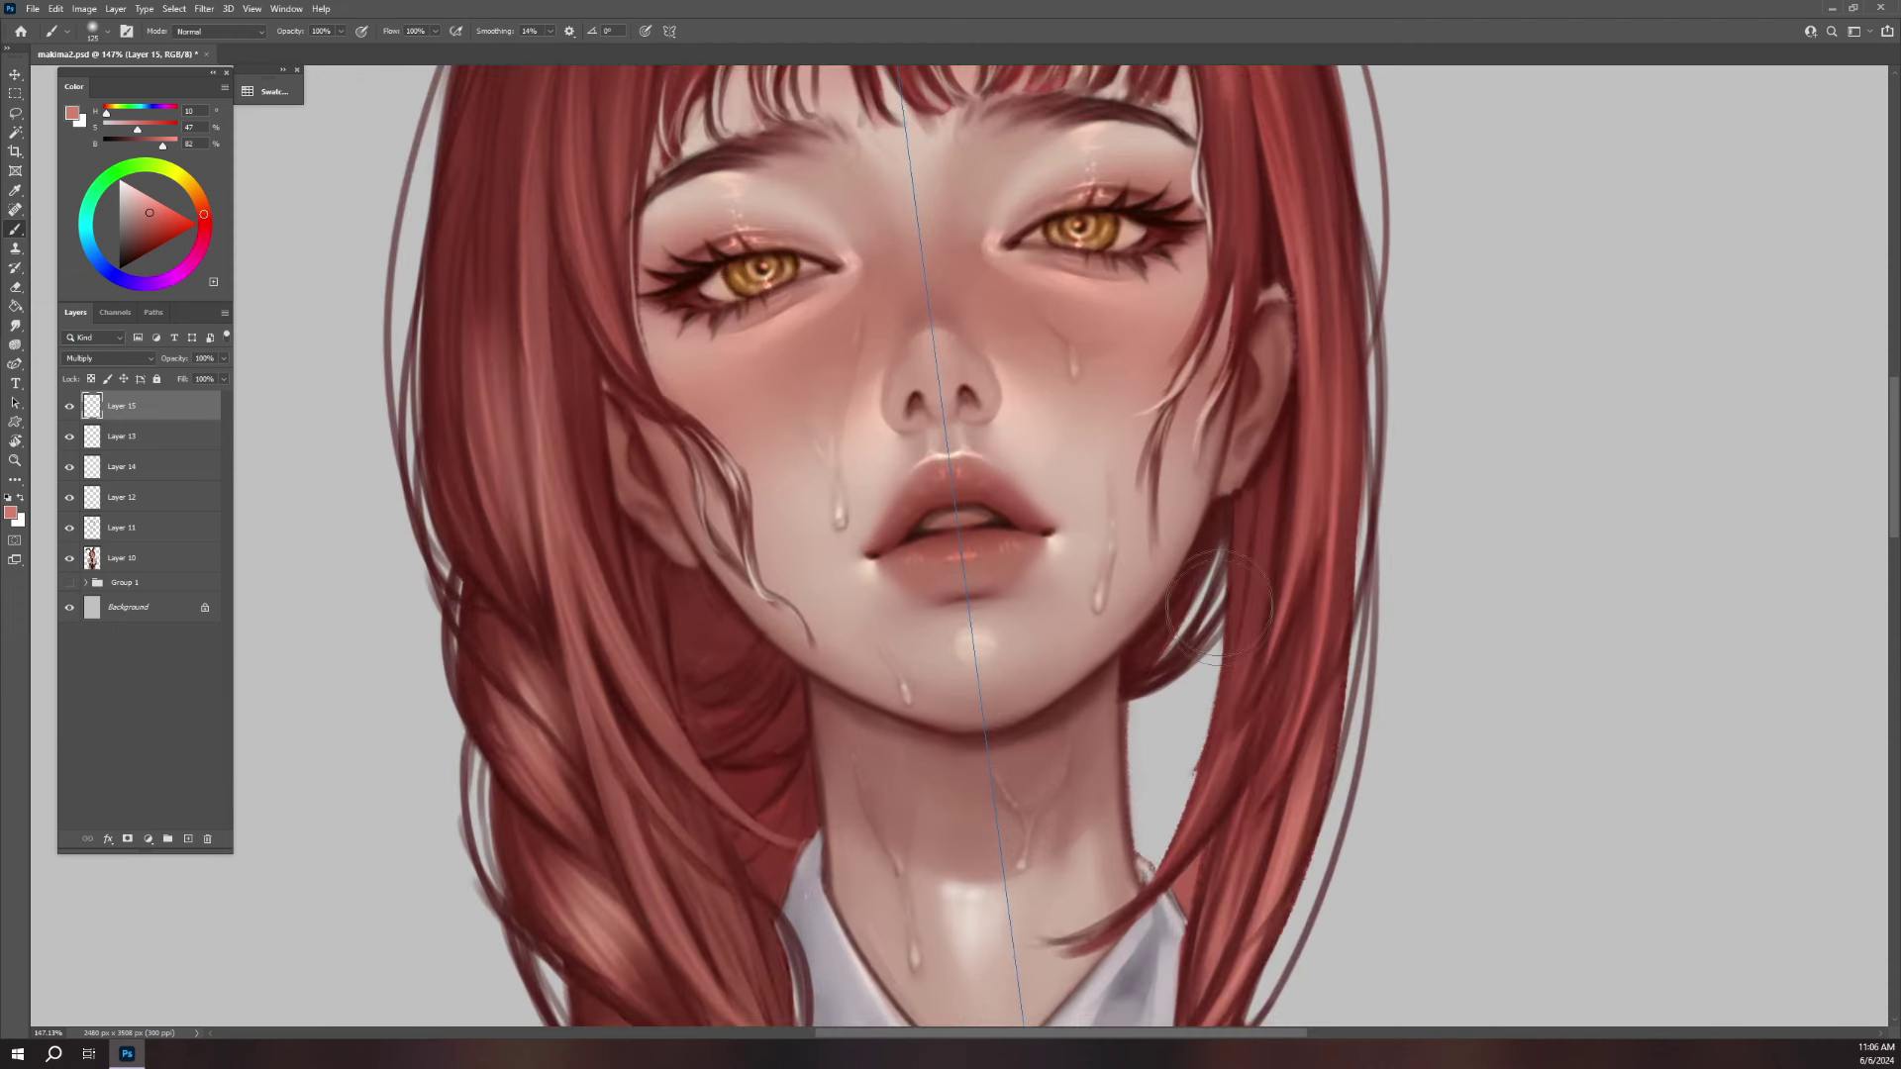
key(bracketleft)
key(bracketleft)
key(bracketleft)
key(bracketleft)
key(bracketleft)
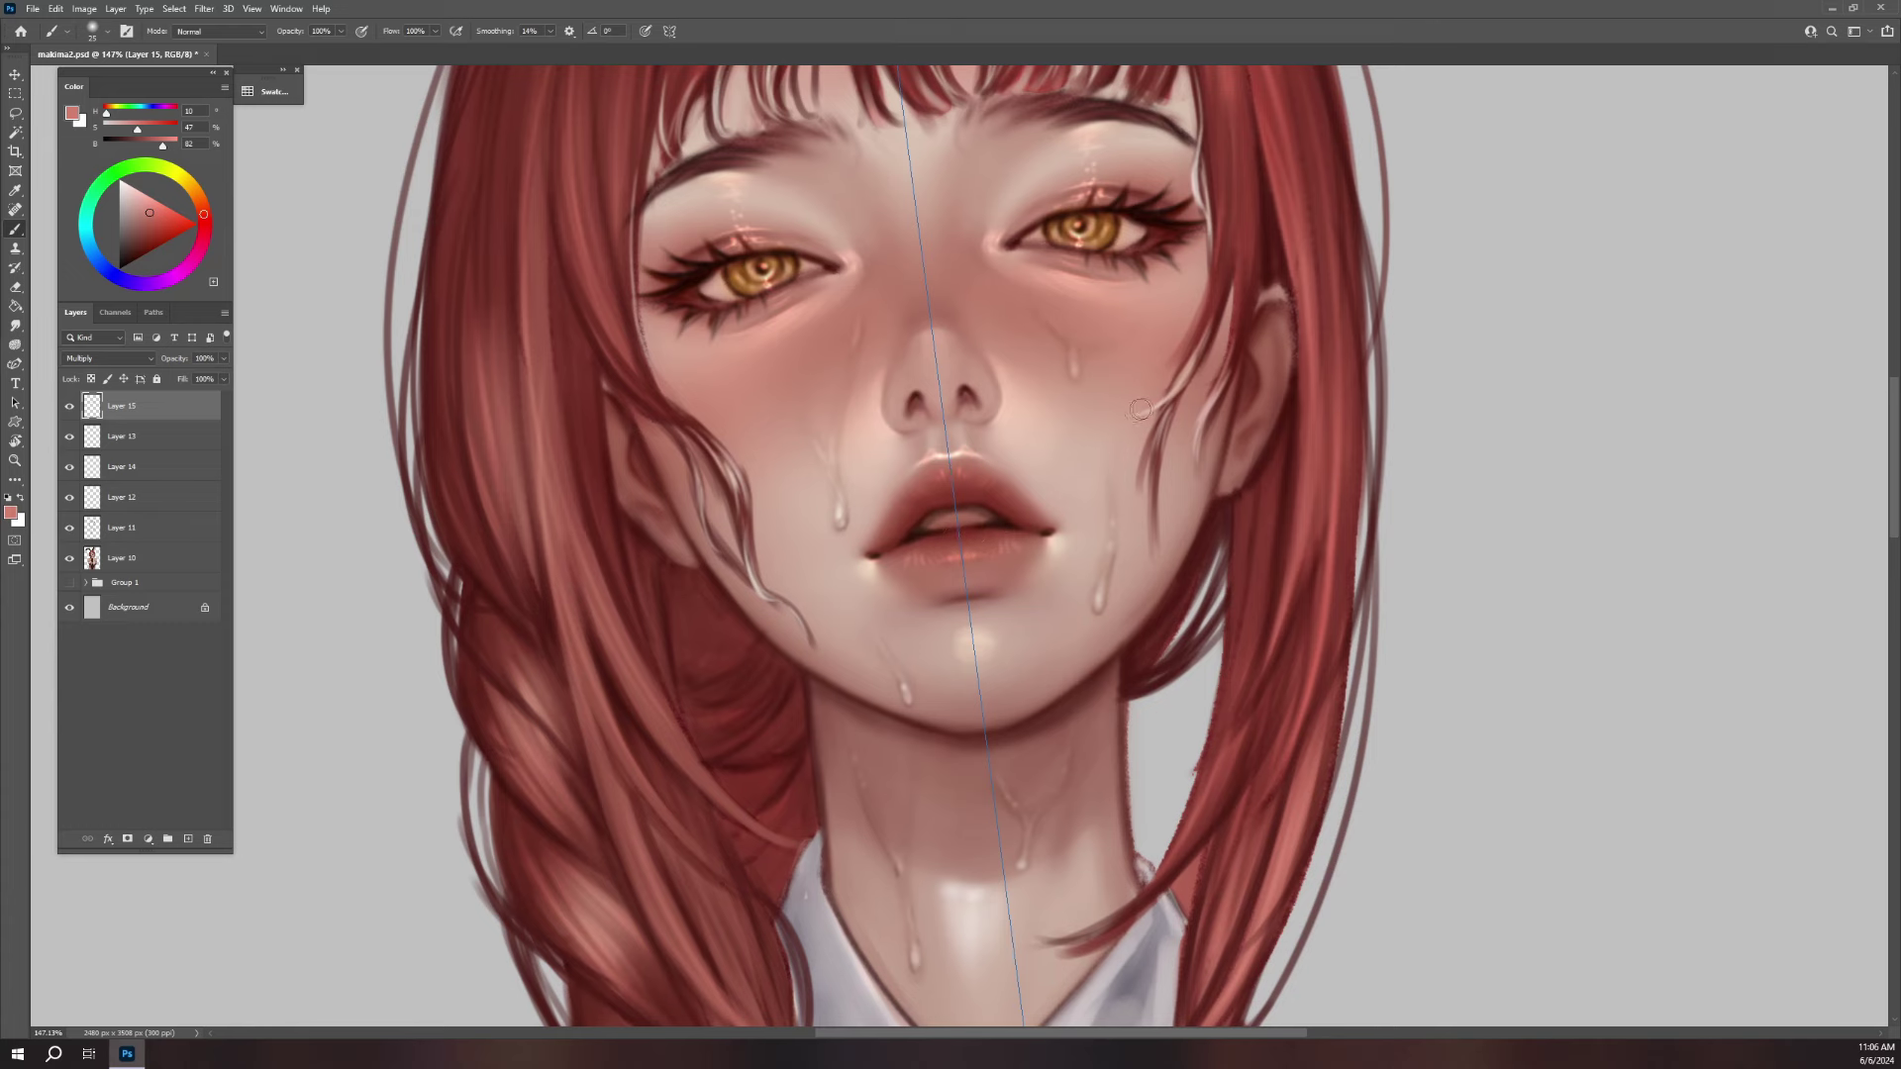
scroll(1129, 416, up, 4)
scroll(1144, 453, up, 1)
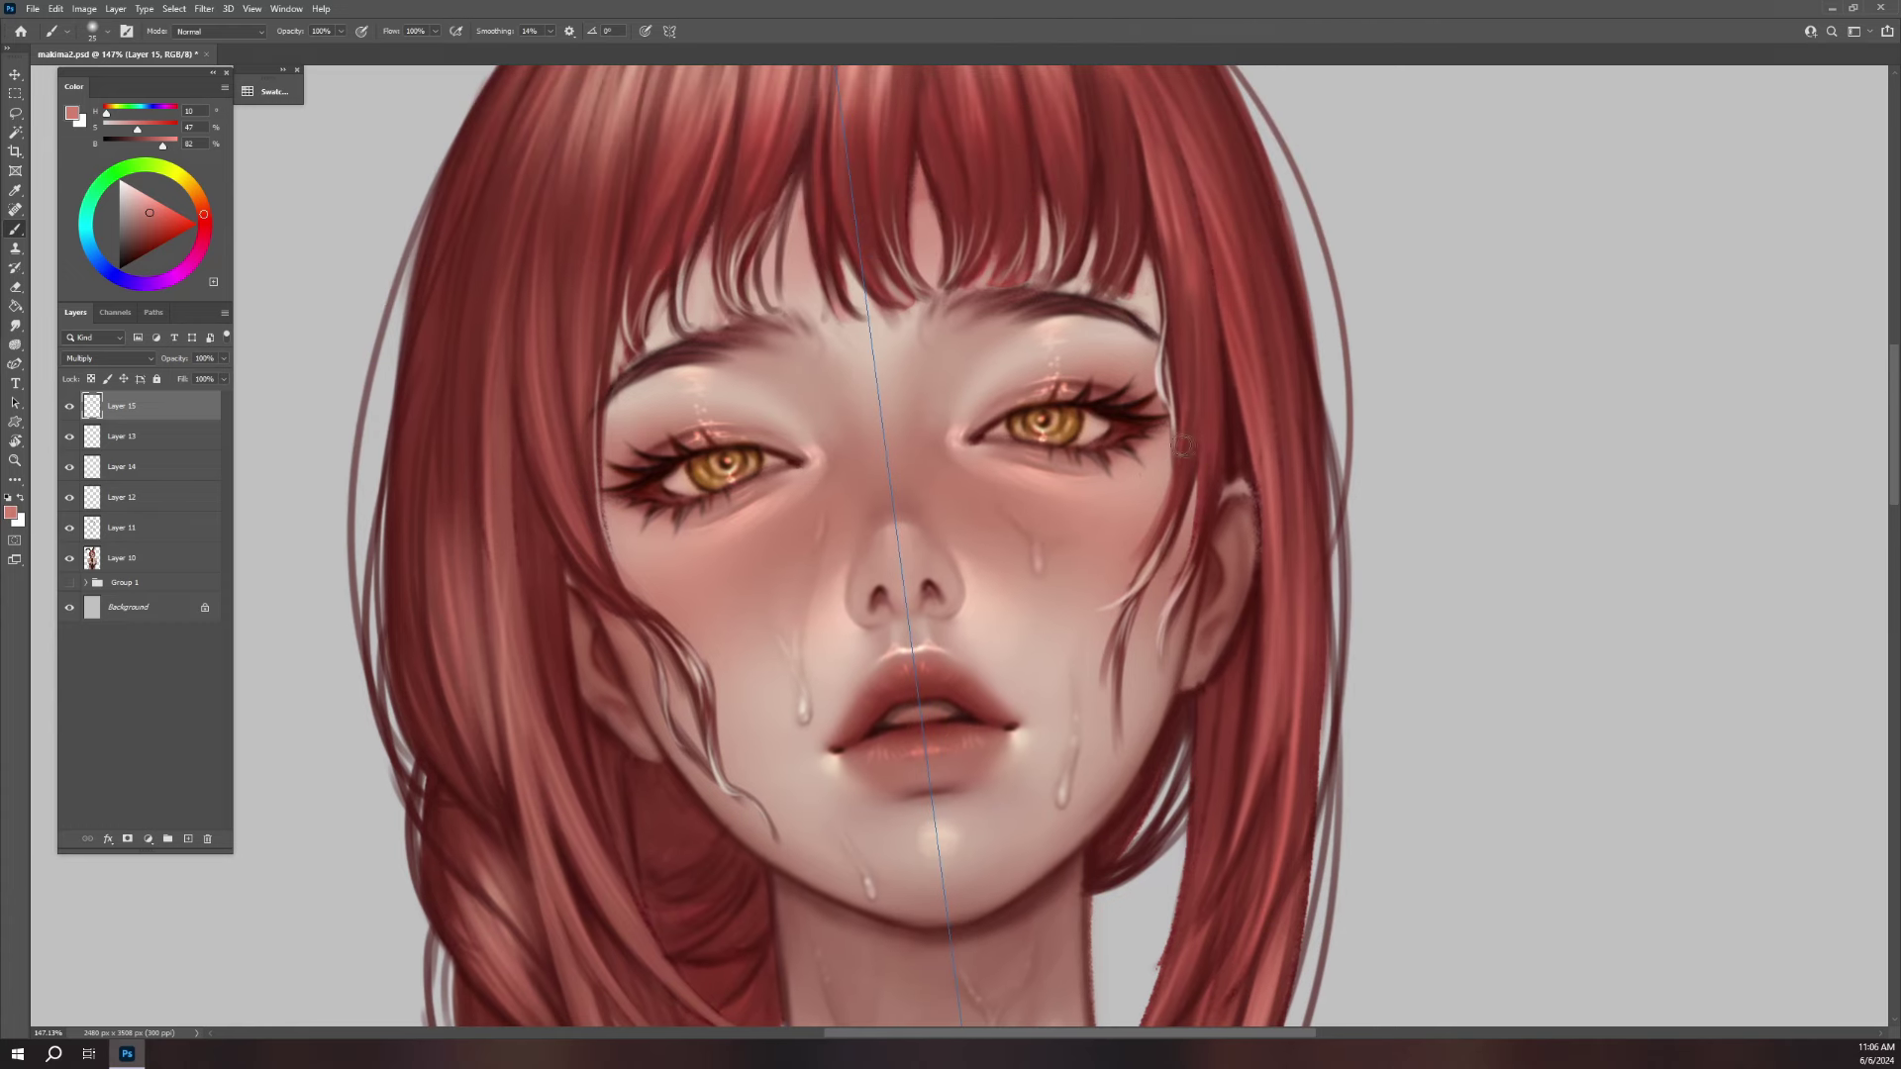
click(670, 31)
click(728, 51)
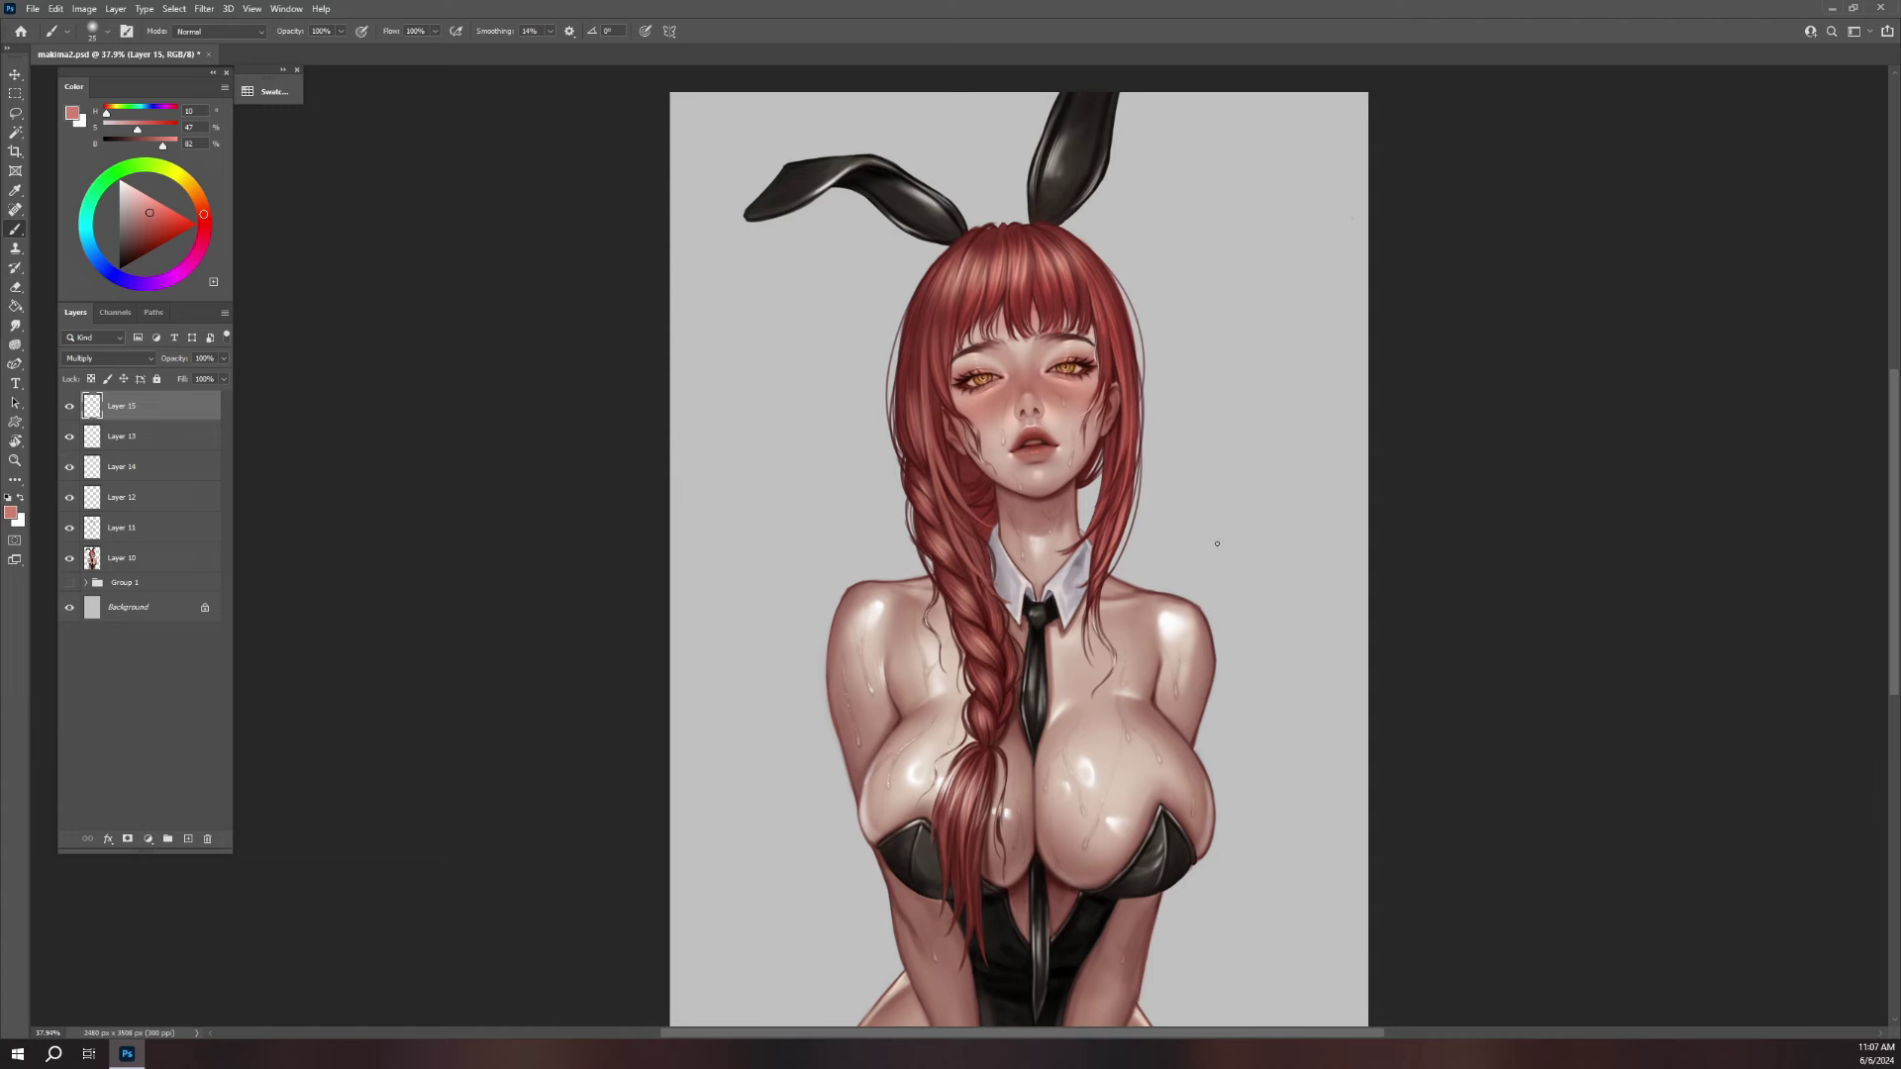
- Merge copies of Layers 10–15 into Layer 15 copy, then group the originals into hidden Group 2
shift+click(164, 562)
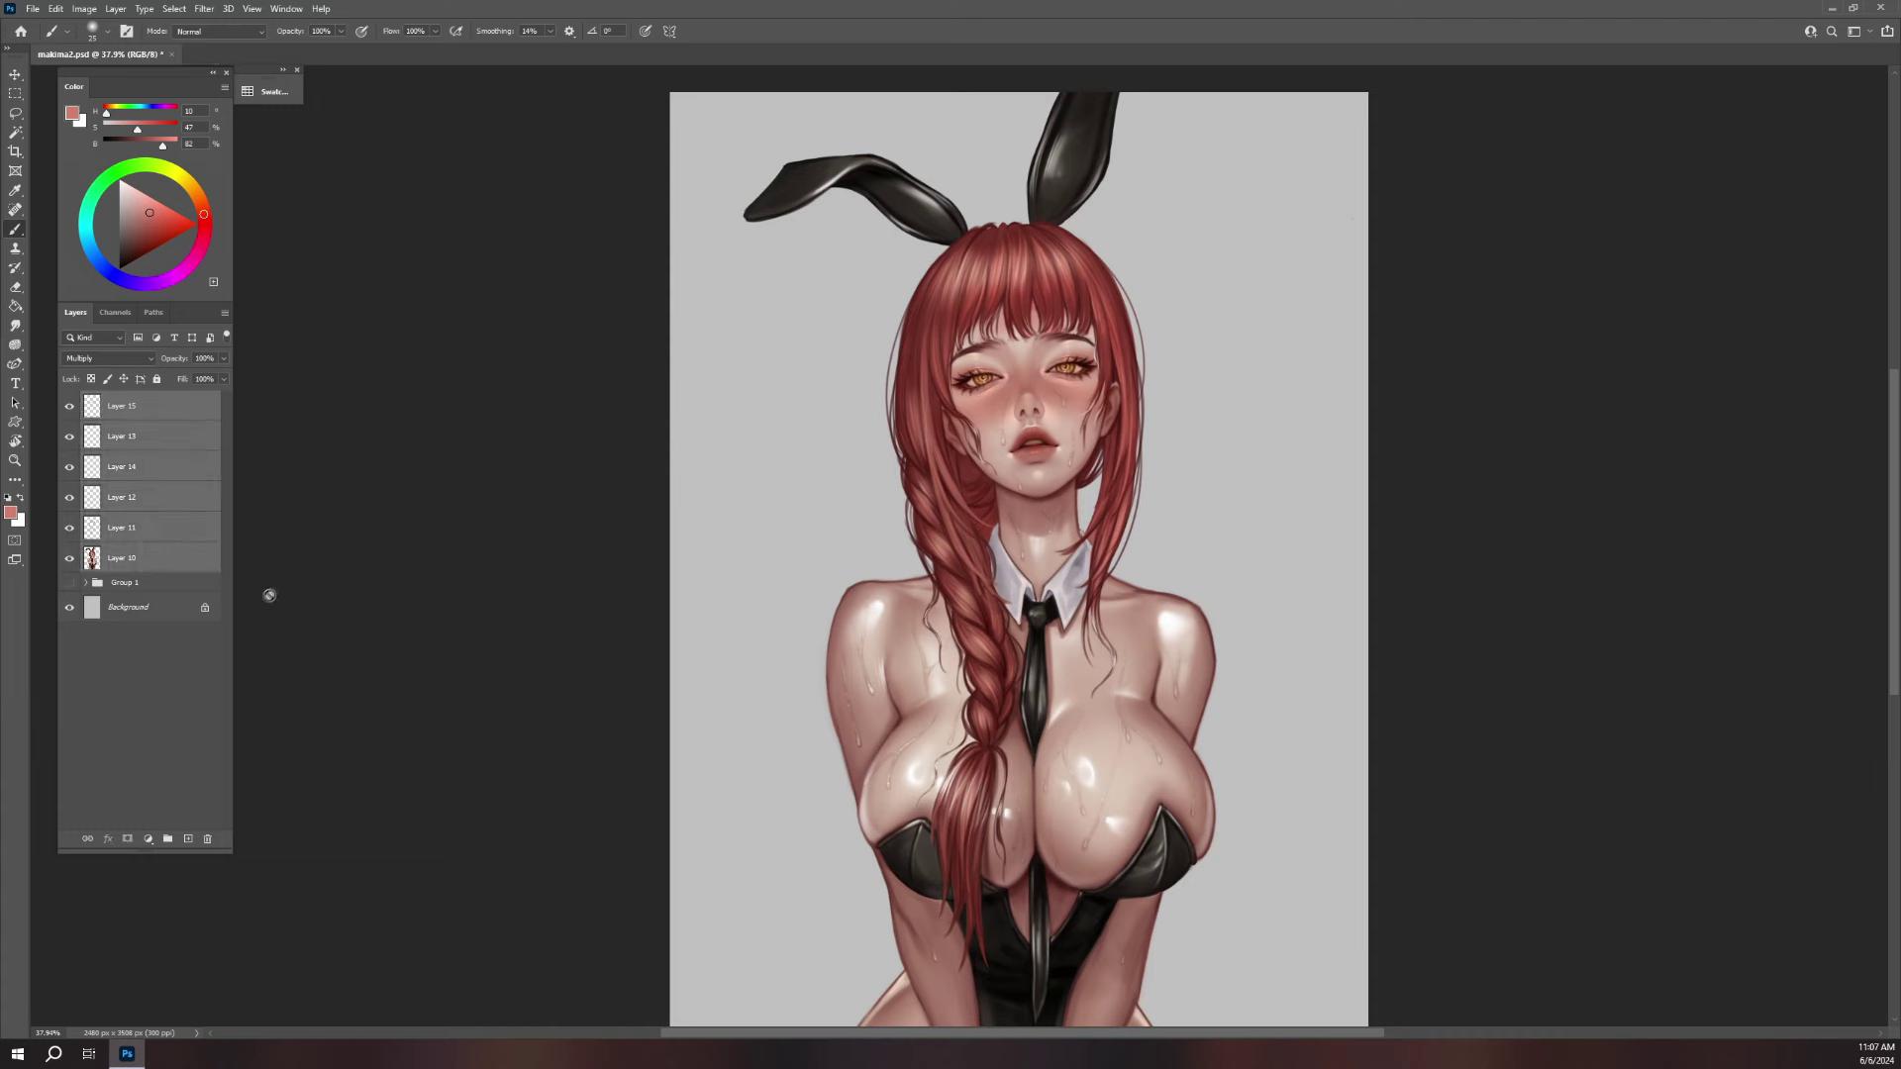
key(ctrl+j)
key(ctrl+e)
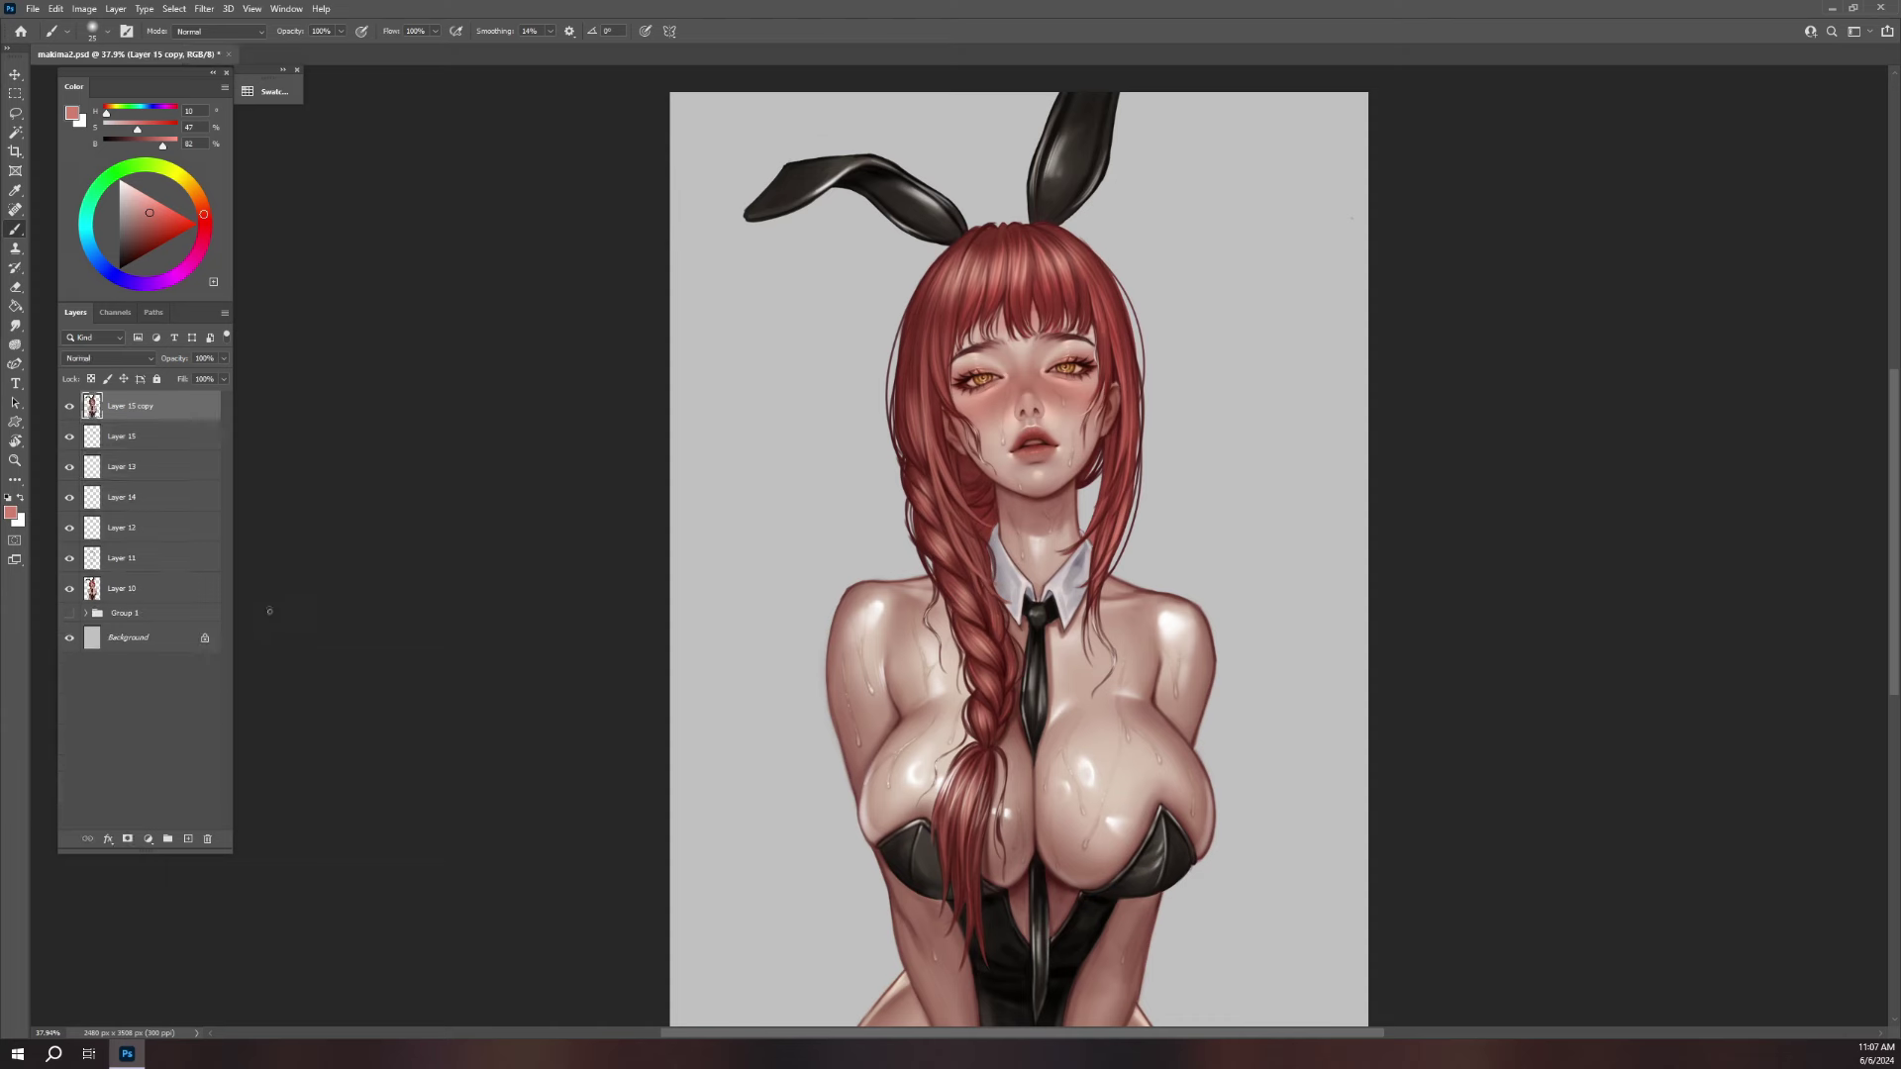
click(164, 441)
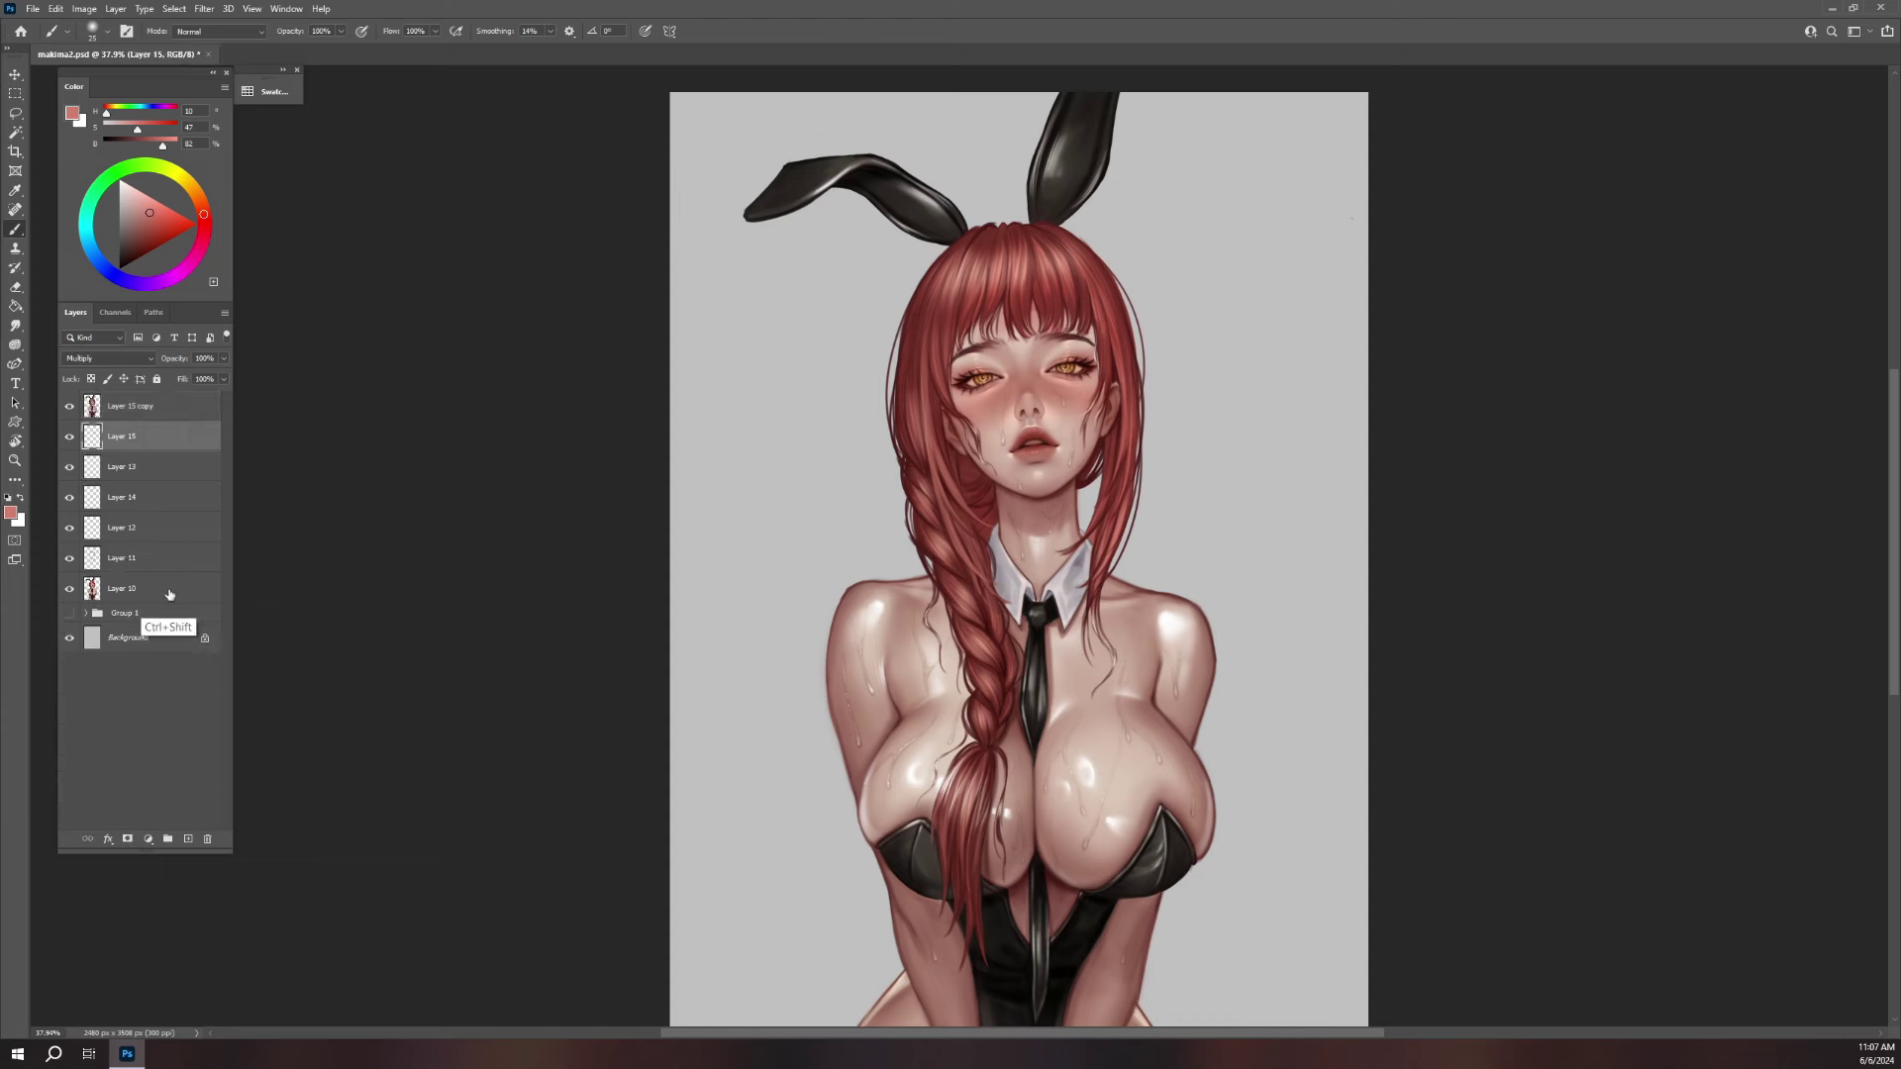
shift+click(178, 590)
key(ctrl+g)
click(70, 430)
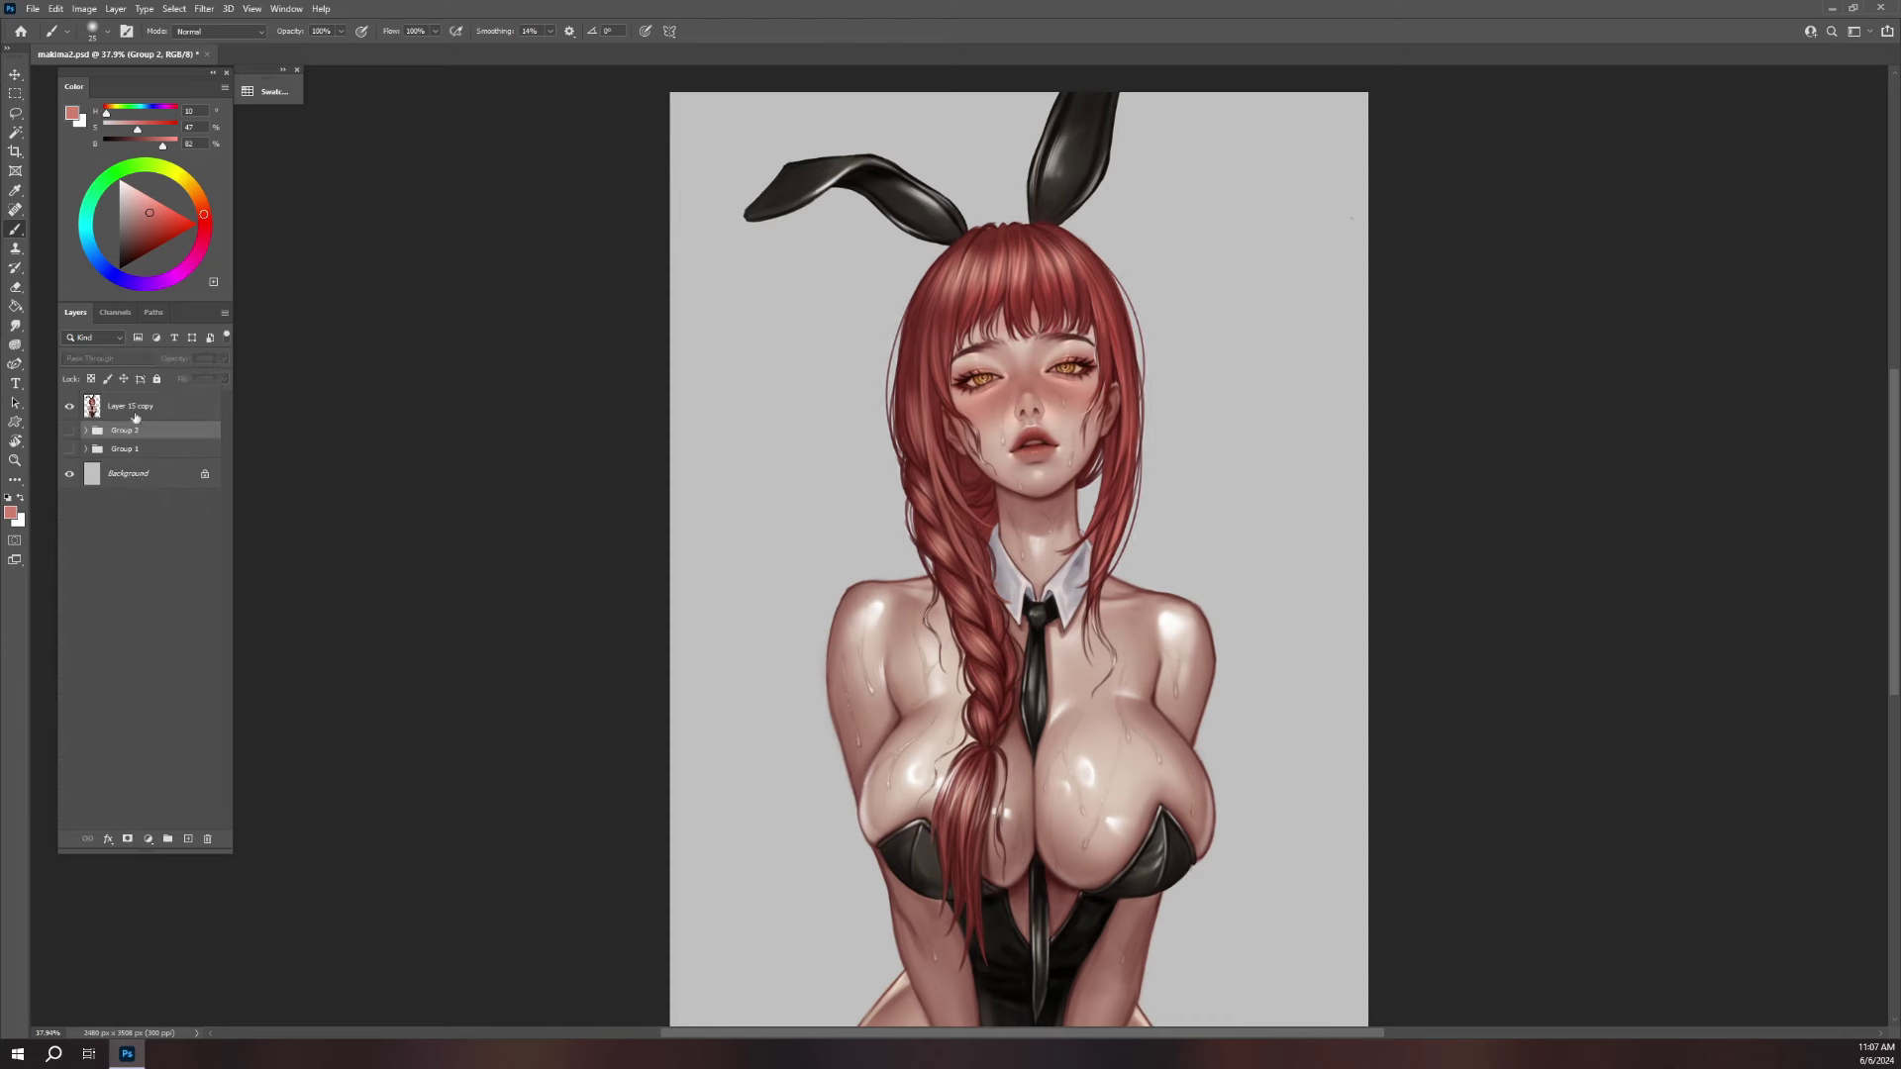
- Brighten Layer 15 copy with Curves by raising shadow, midtone and highlight points
click(129, 406)
drag(1258, 714, 1154, 651)
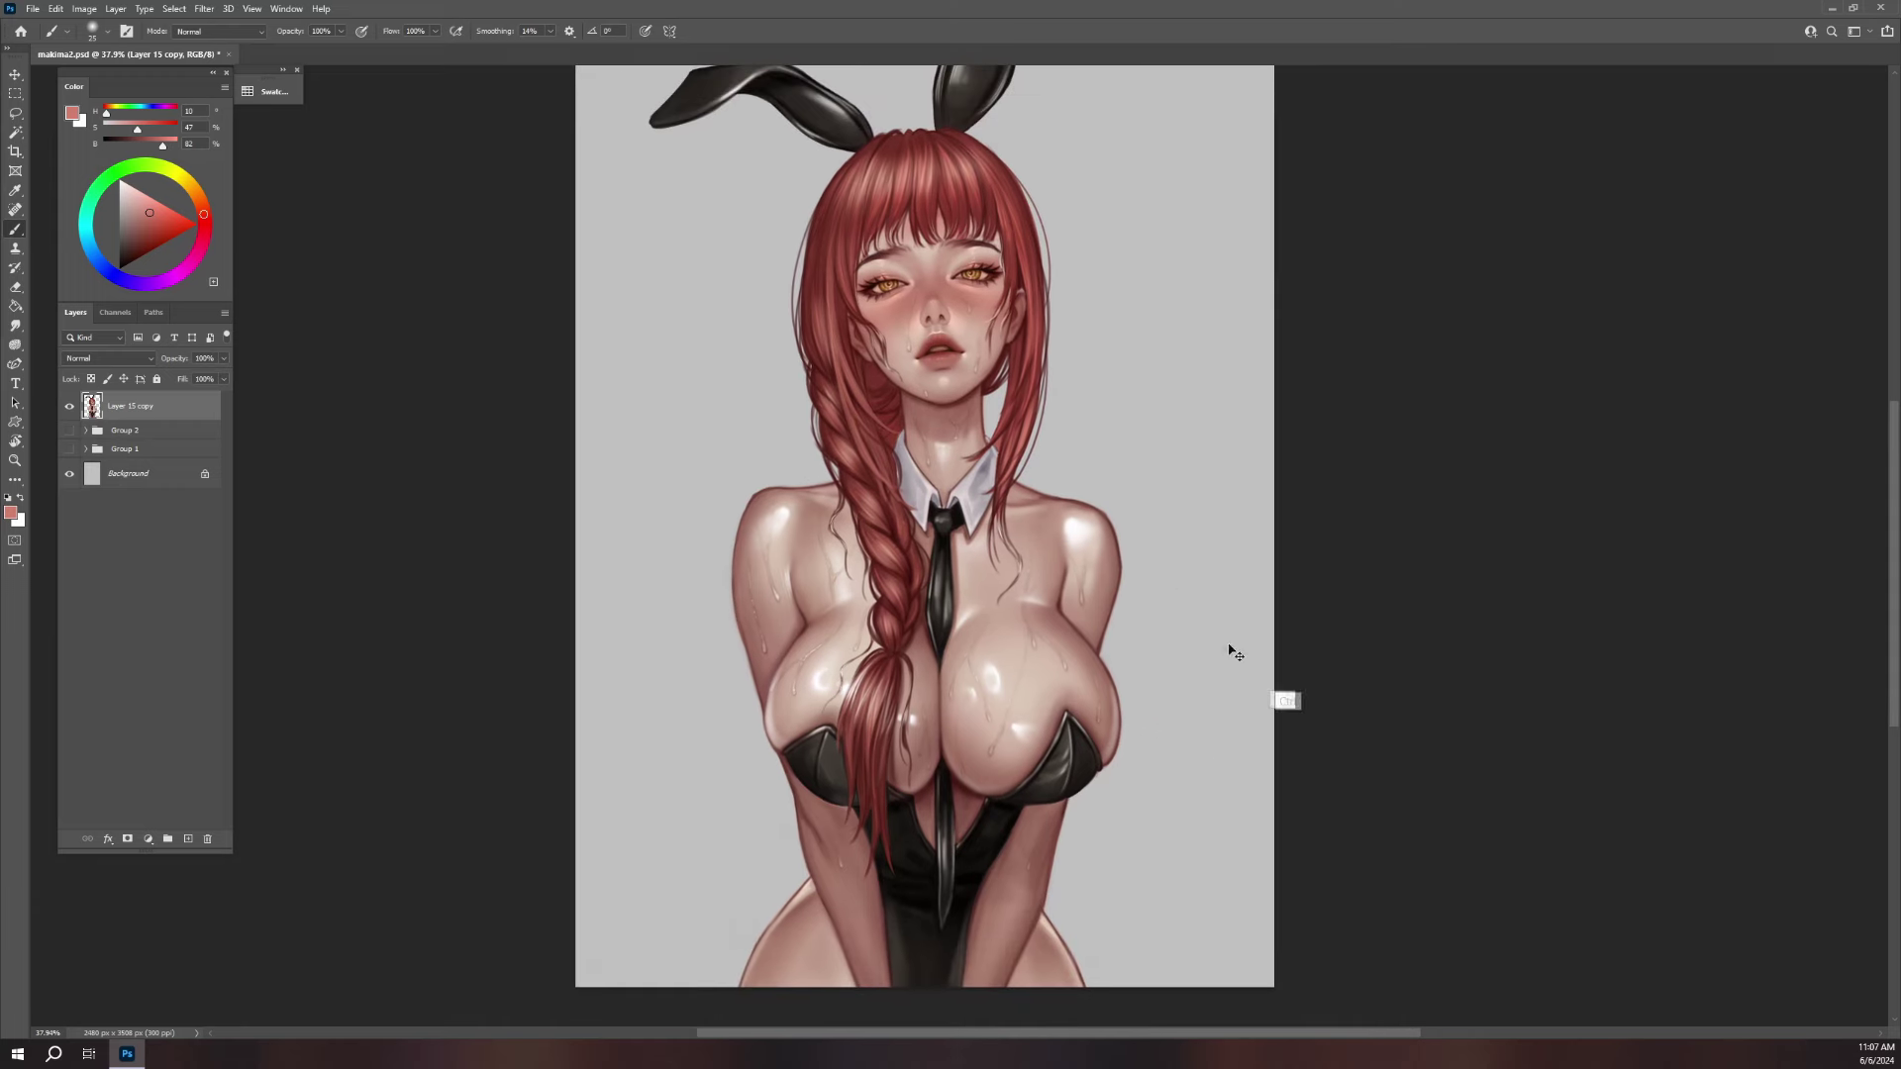
key(ctrl+m)
drag(1298, 785, 1300, 765)
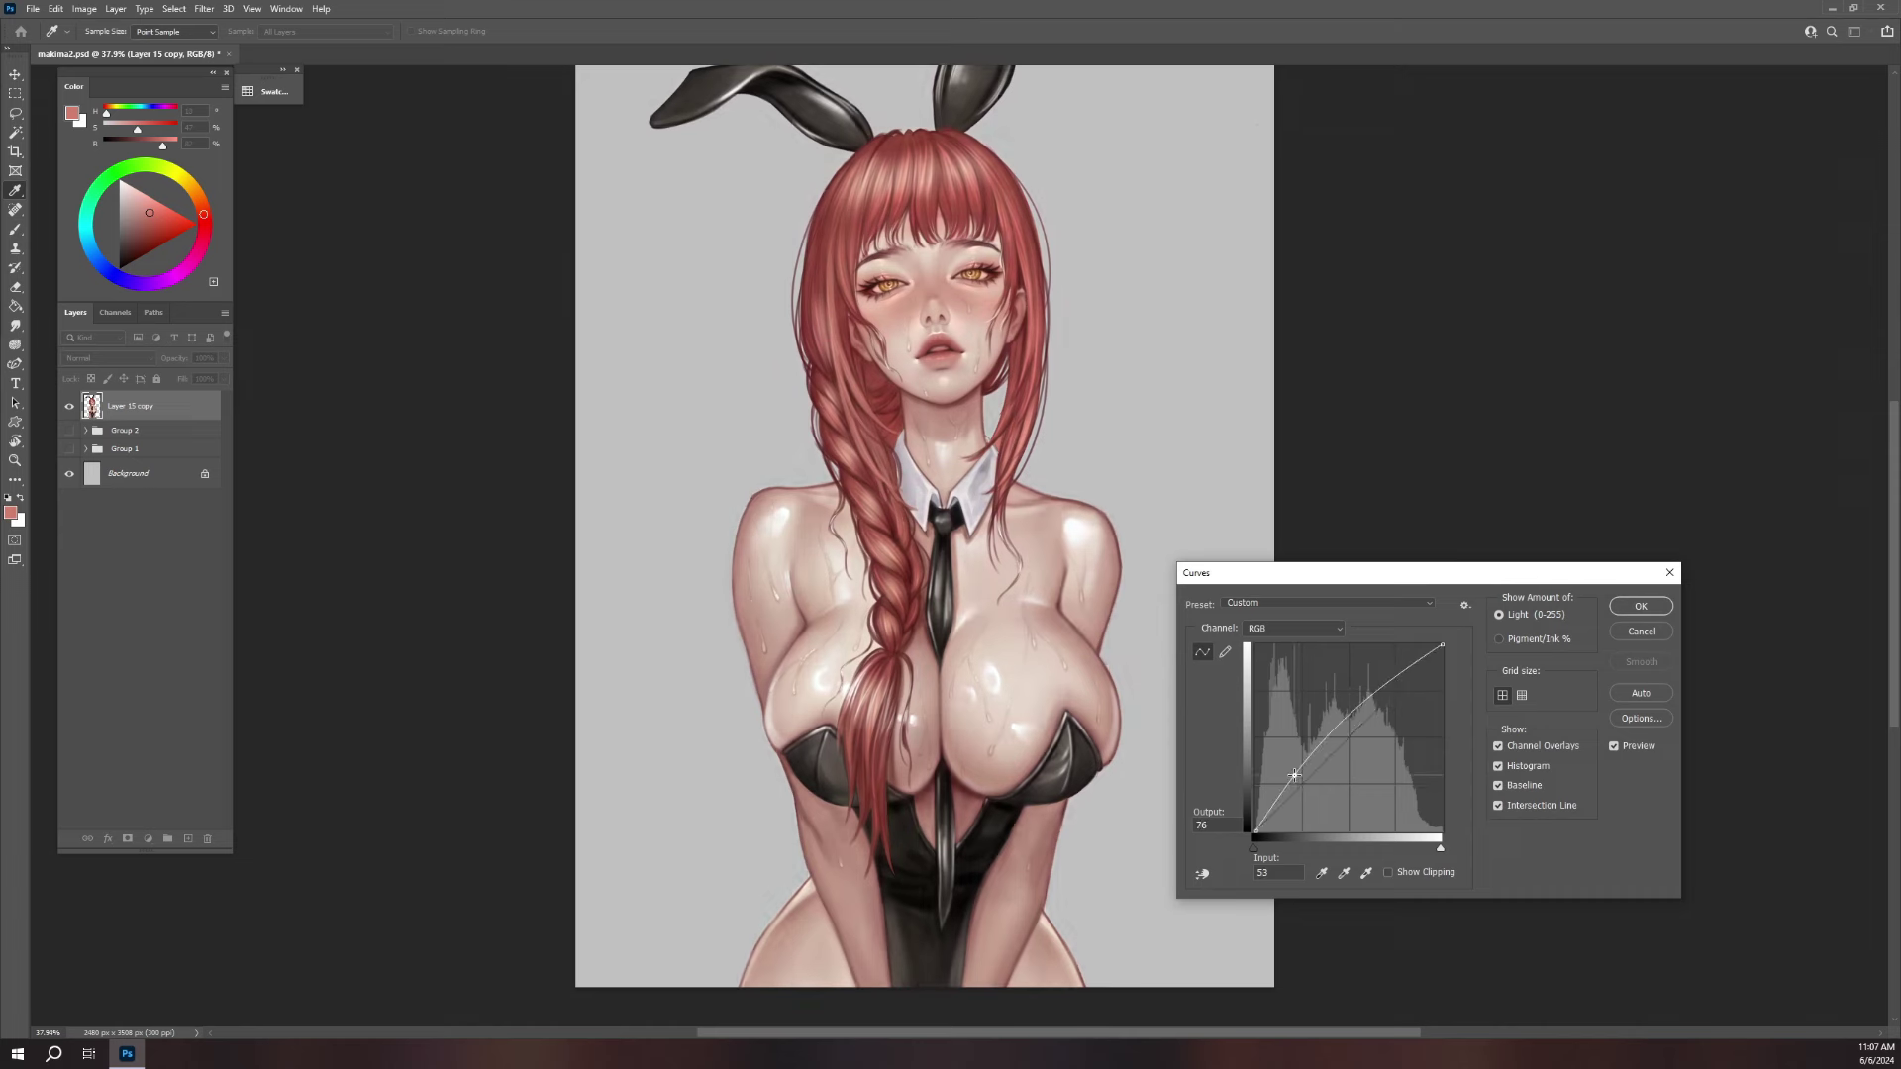
drag(1374, 712, 1394, 678)
drag(1300, 765, 1295, 754)
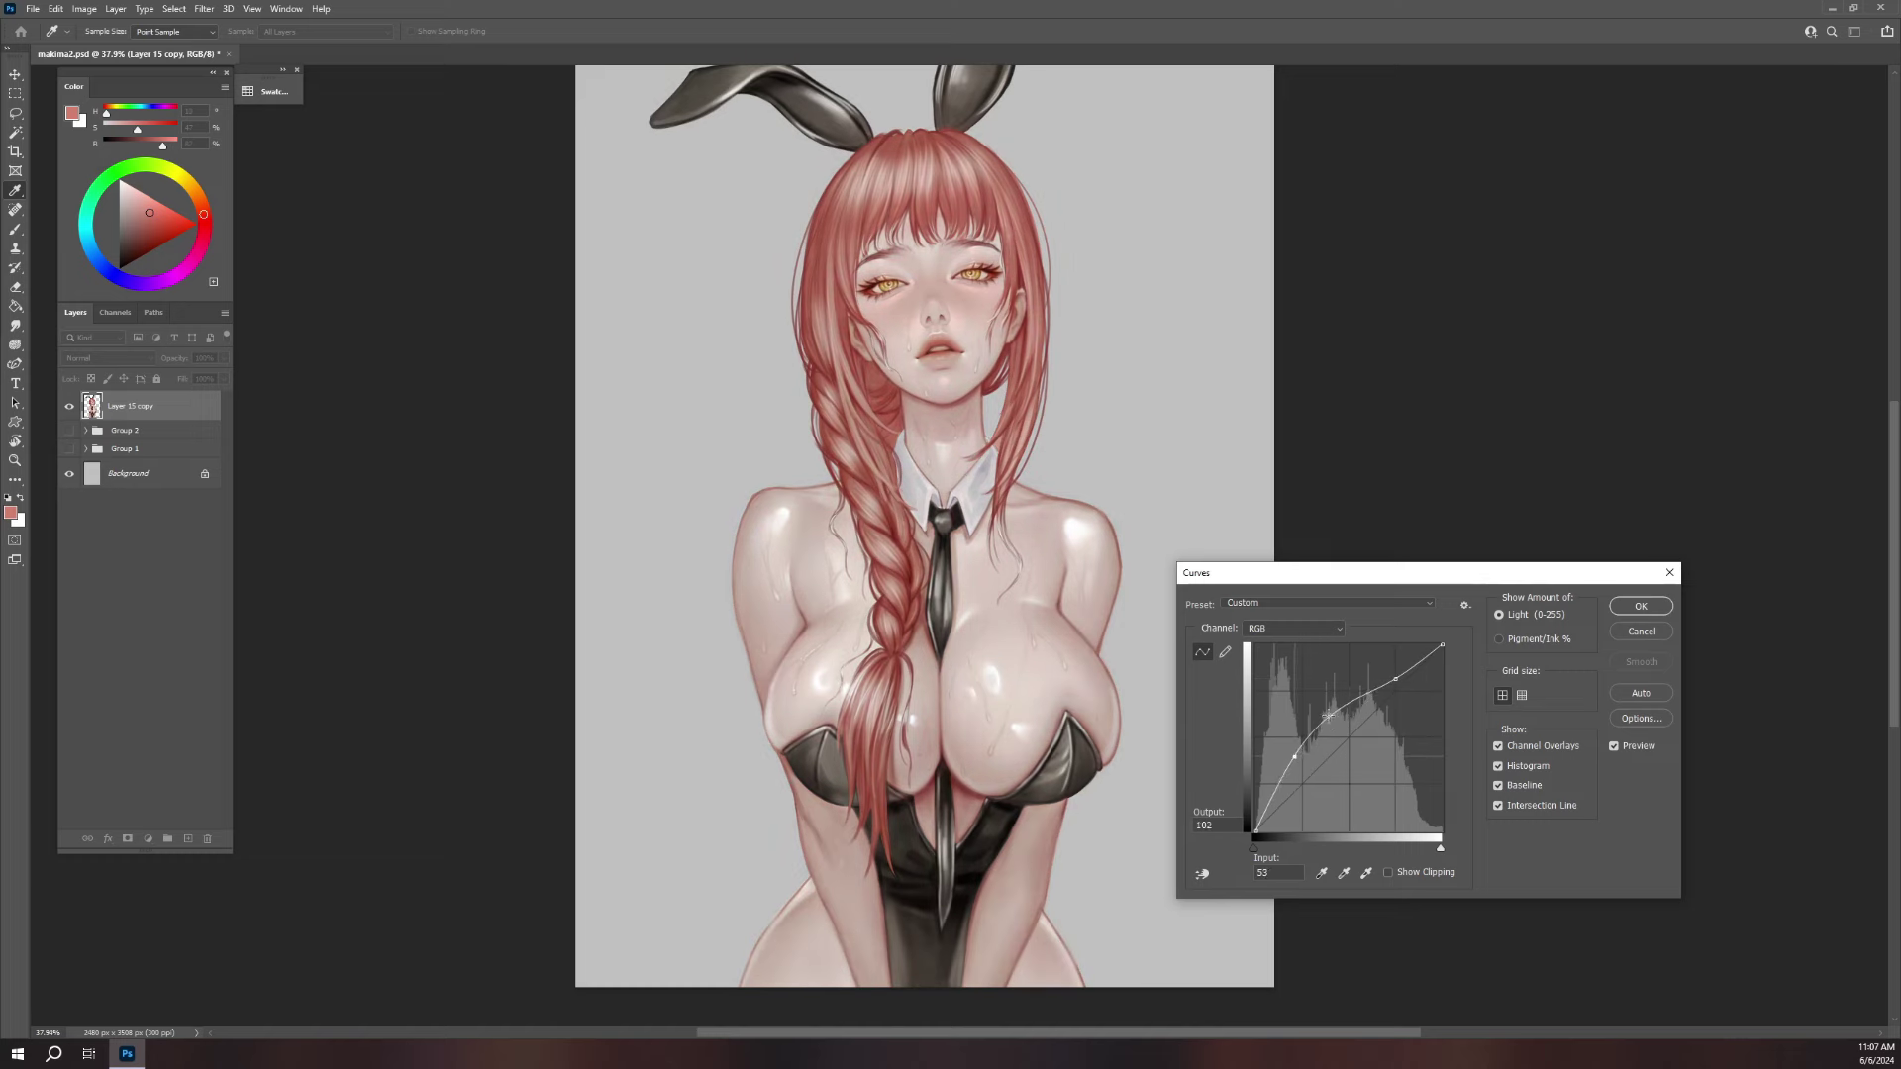
mouse_move(1333, 715)
mouse_down()
mouse_move(1295, 769)
mouse_move(1335, 713)
mouse_up()
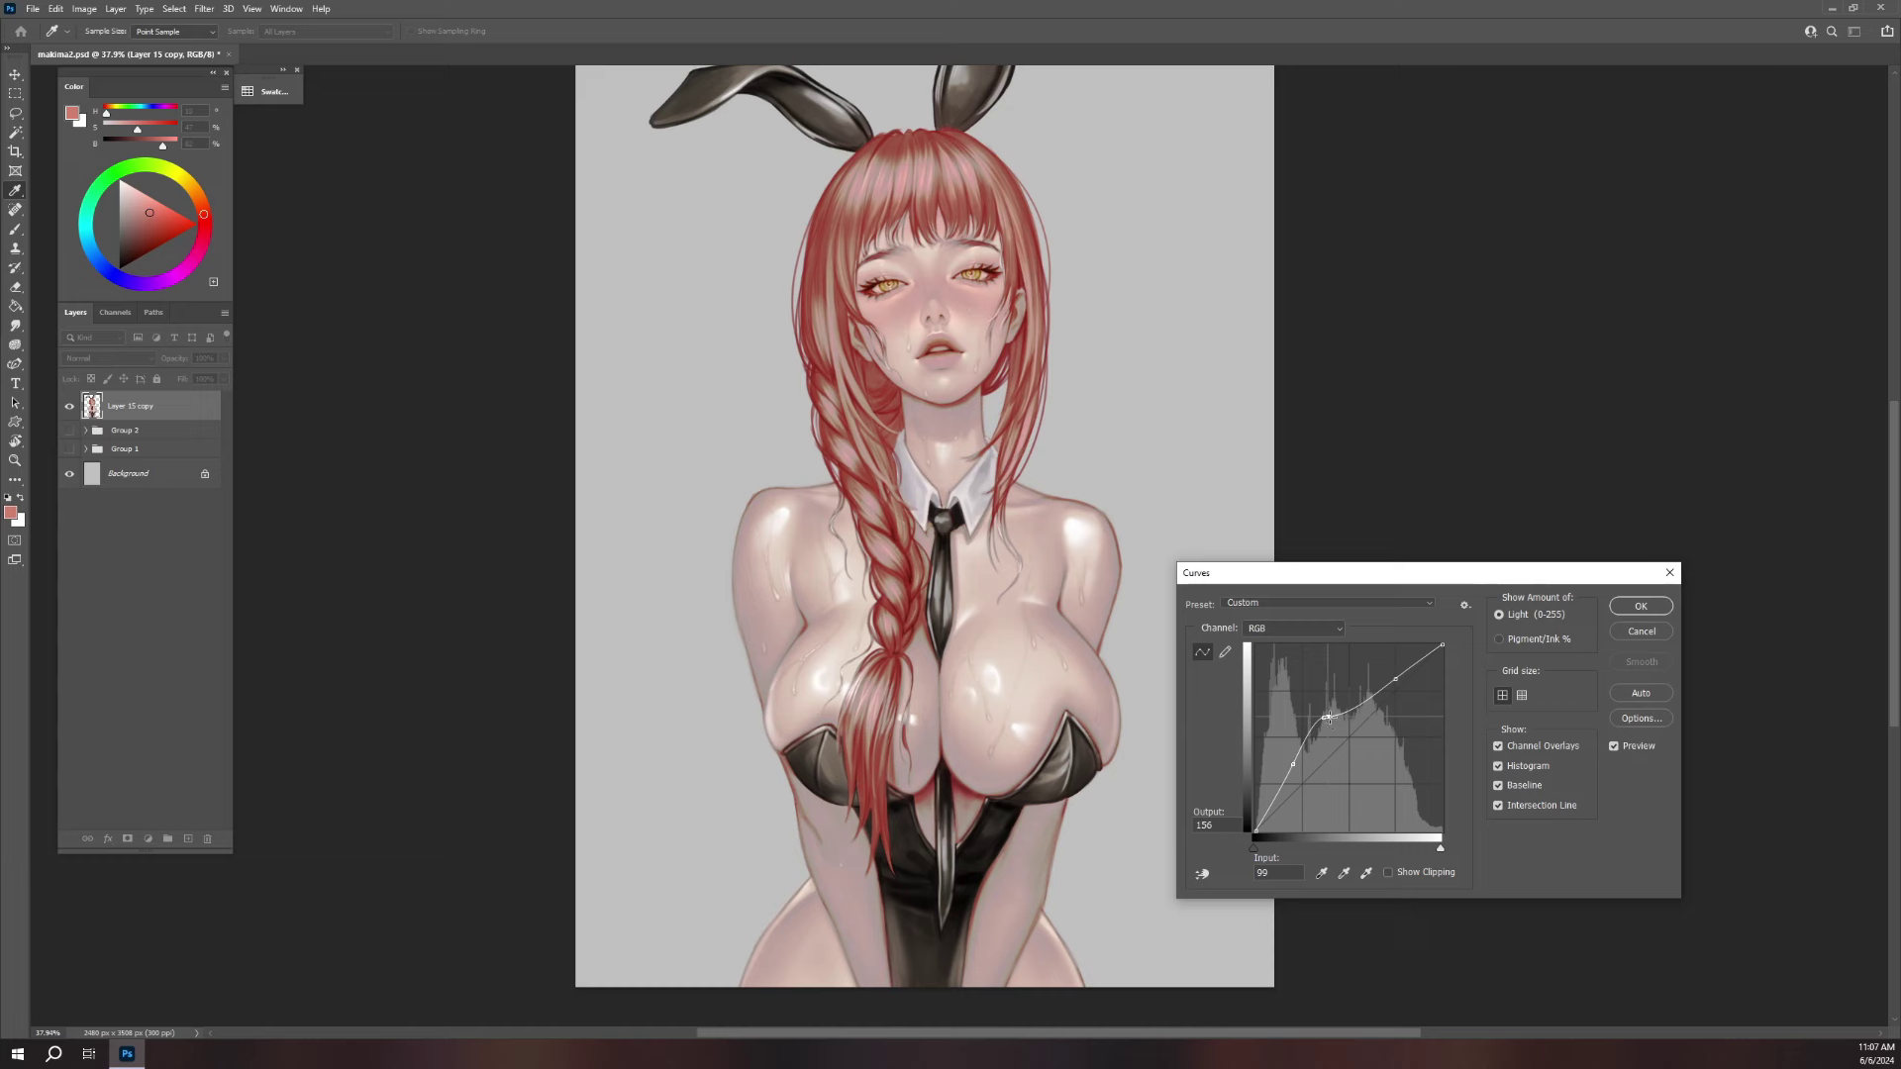
drag(1328, 719, 1343, 724)
key(Delete)
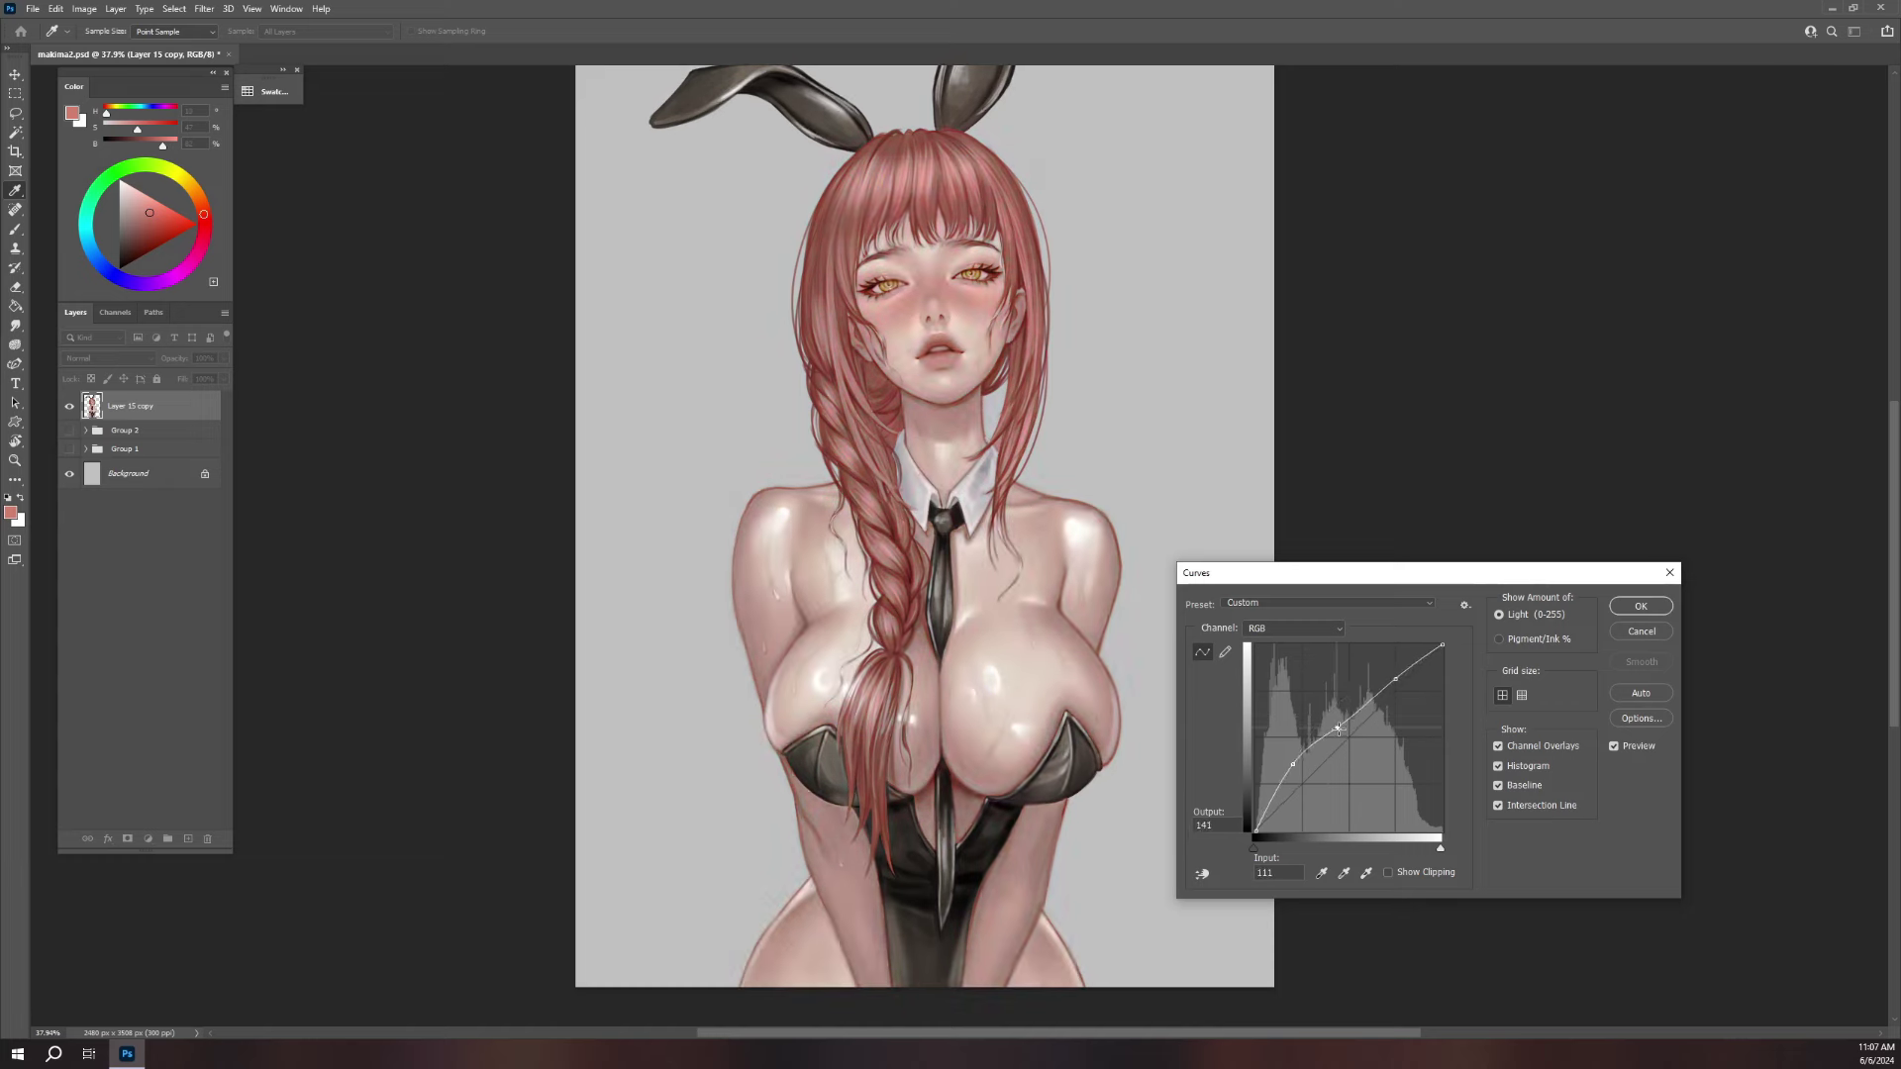
drag(1395, 679, 1393, 683)
click(1383, 672)
drag(1335, 730, 1384, 684)
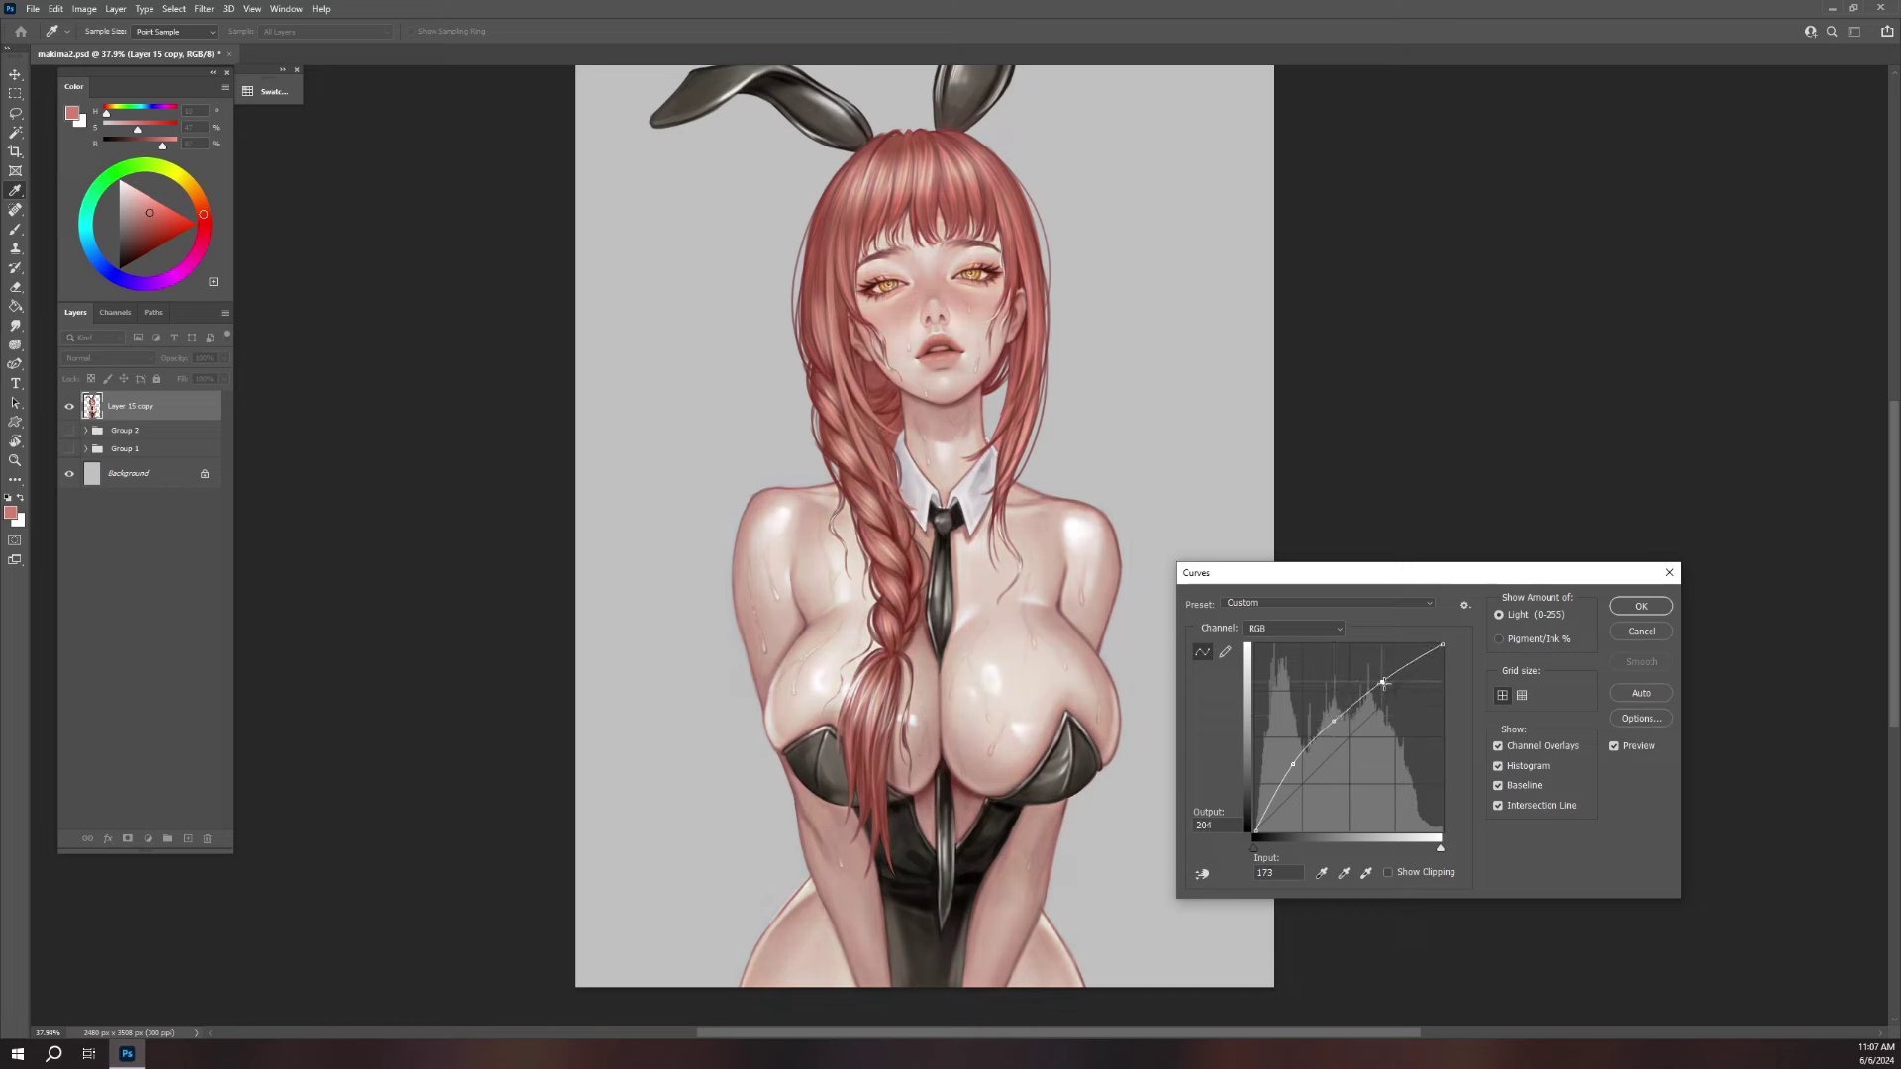
click(1641, 606)
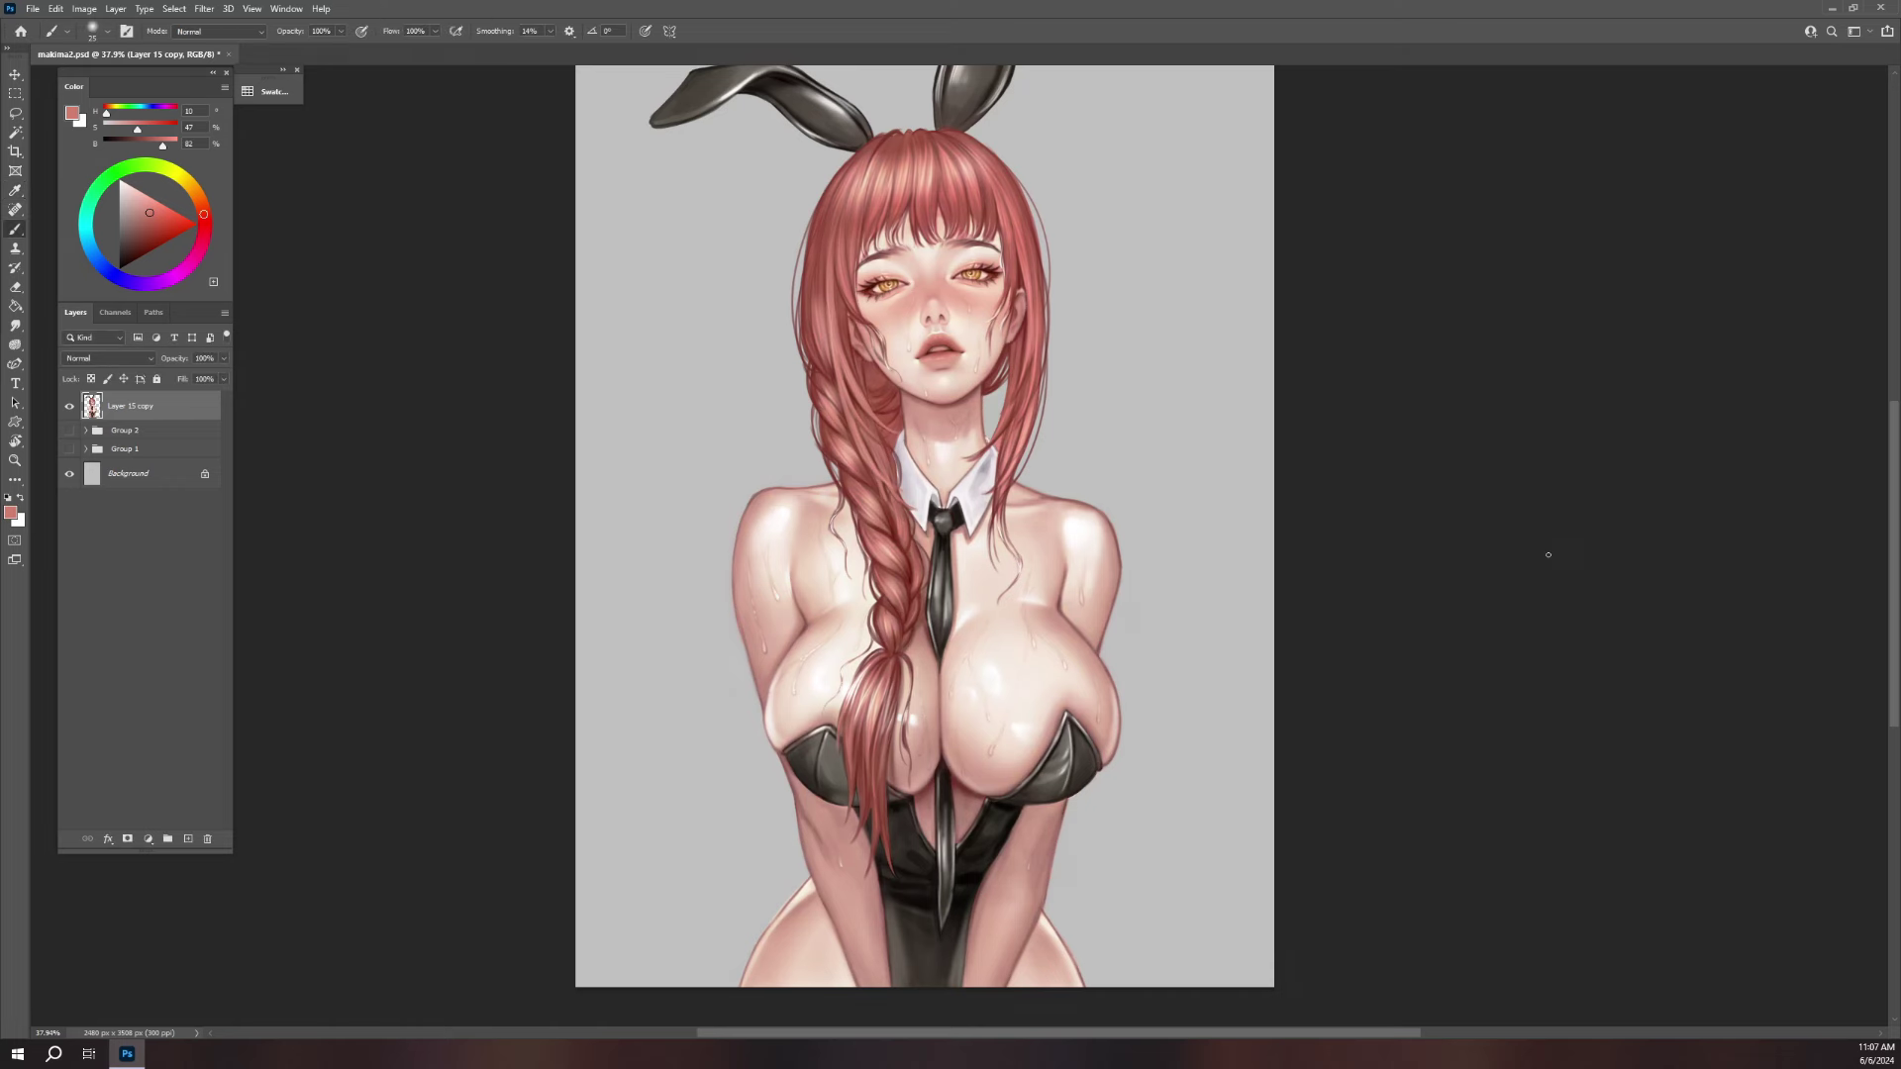
- Undo that Curves pass and reapply Curves with lifted shadows and lowered highlights
key(ctrl+z)
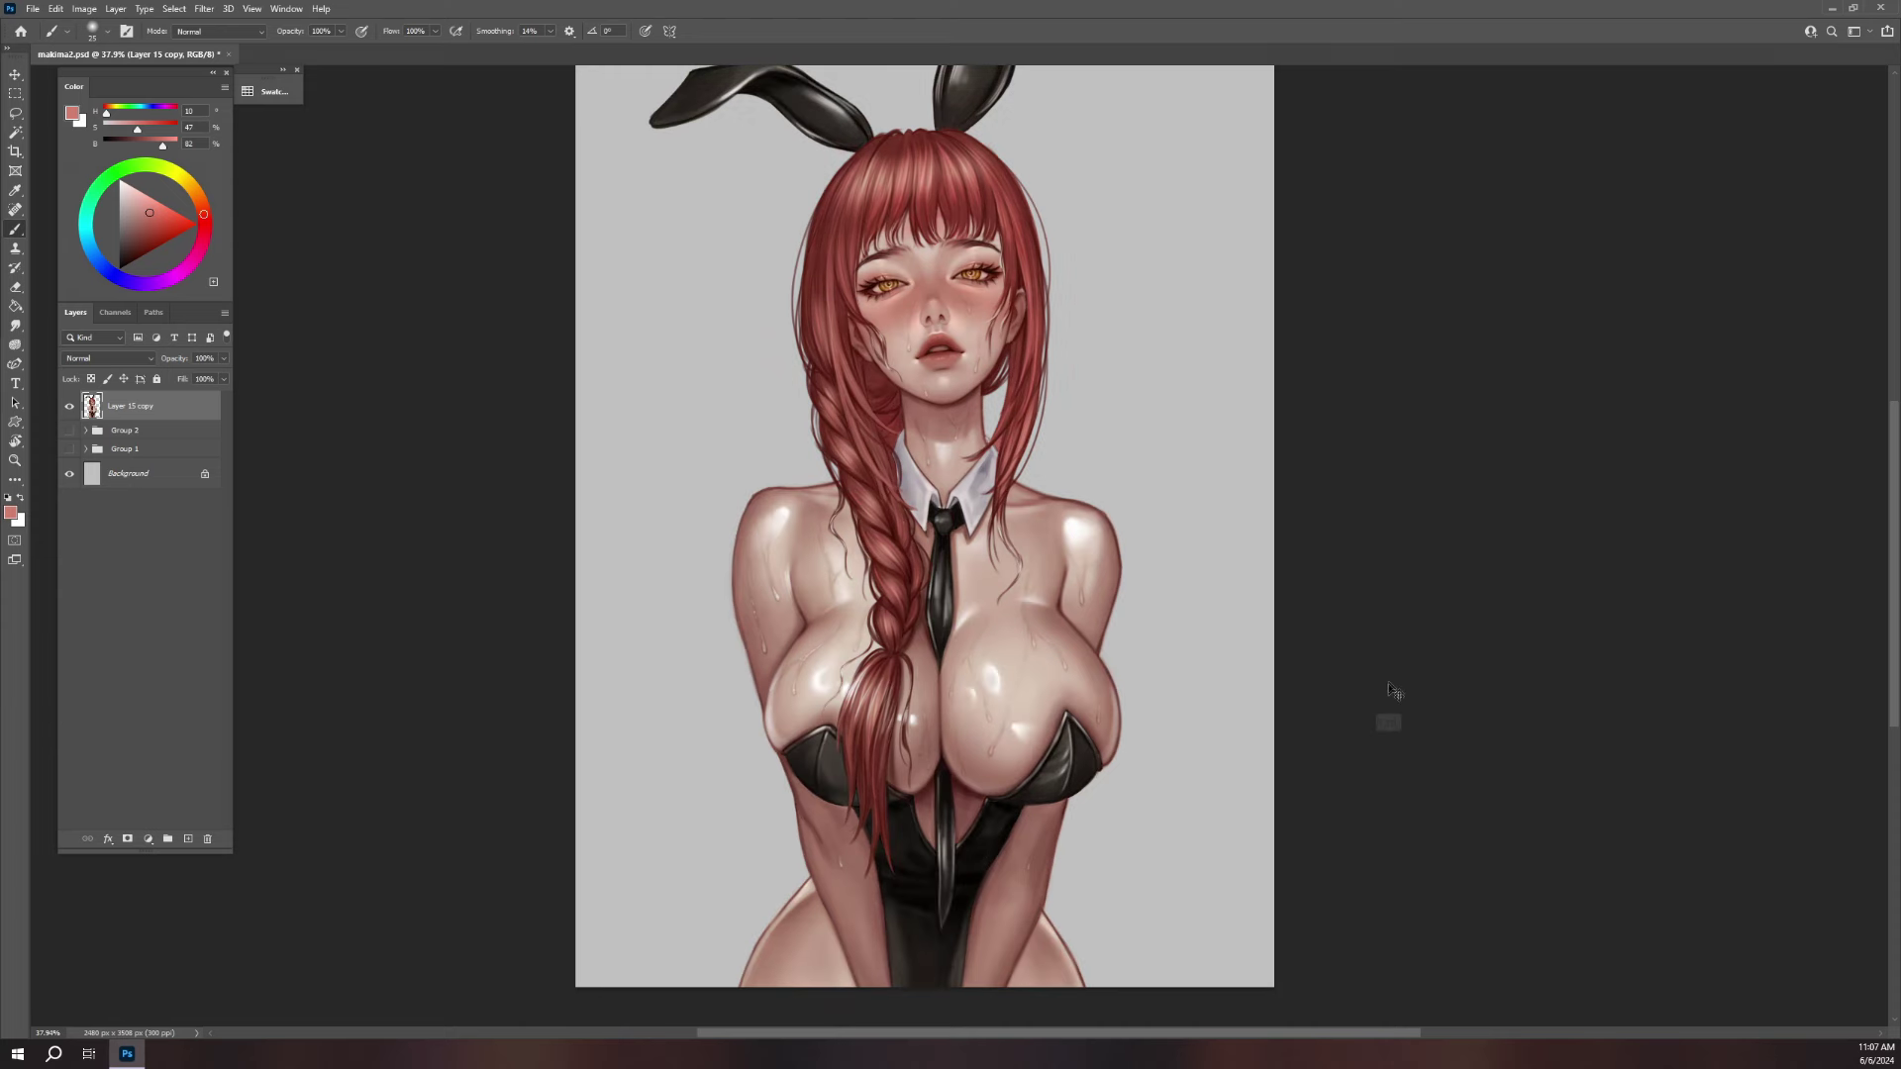
key(ctrl+m)
drag(1307, 781, 1306, 755)
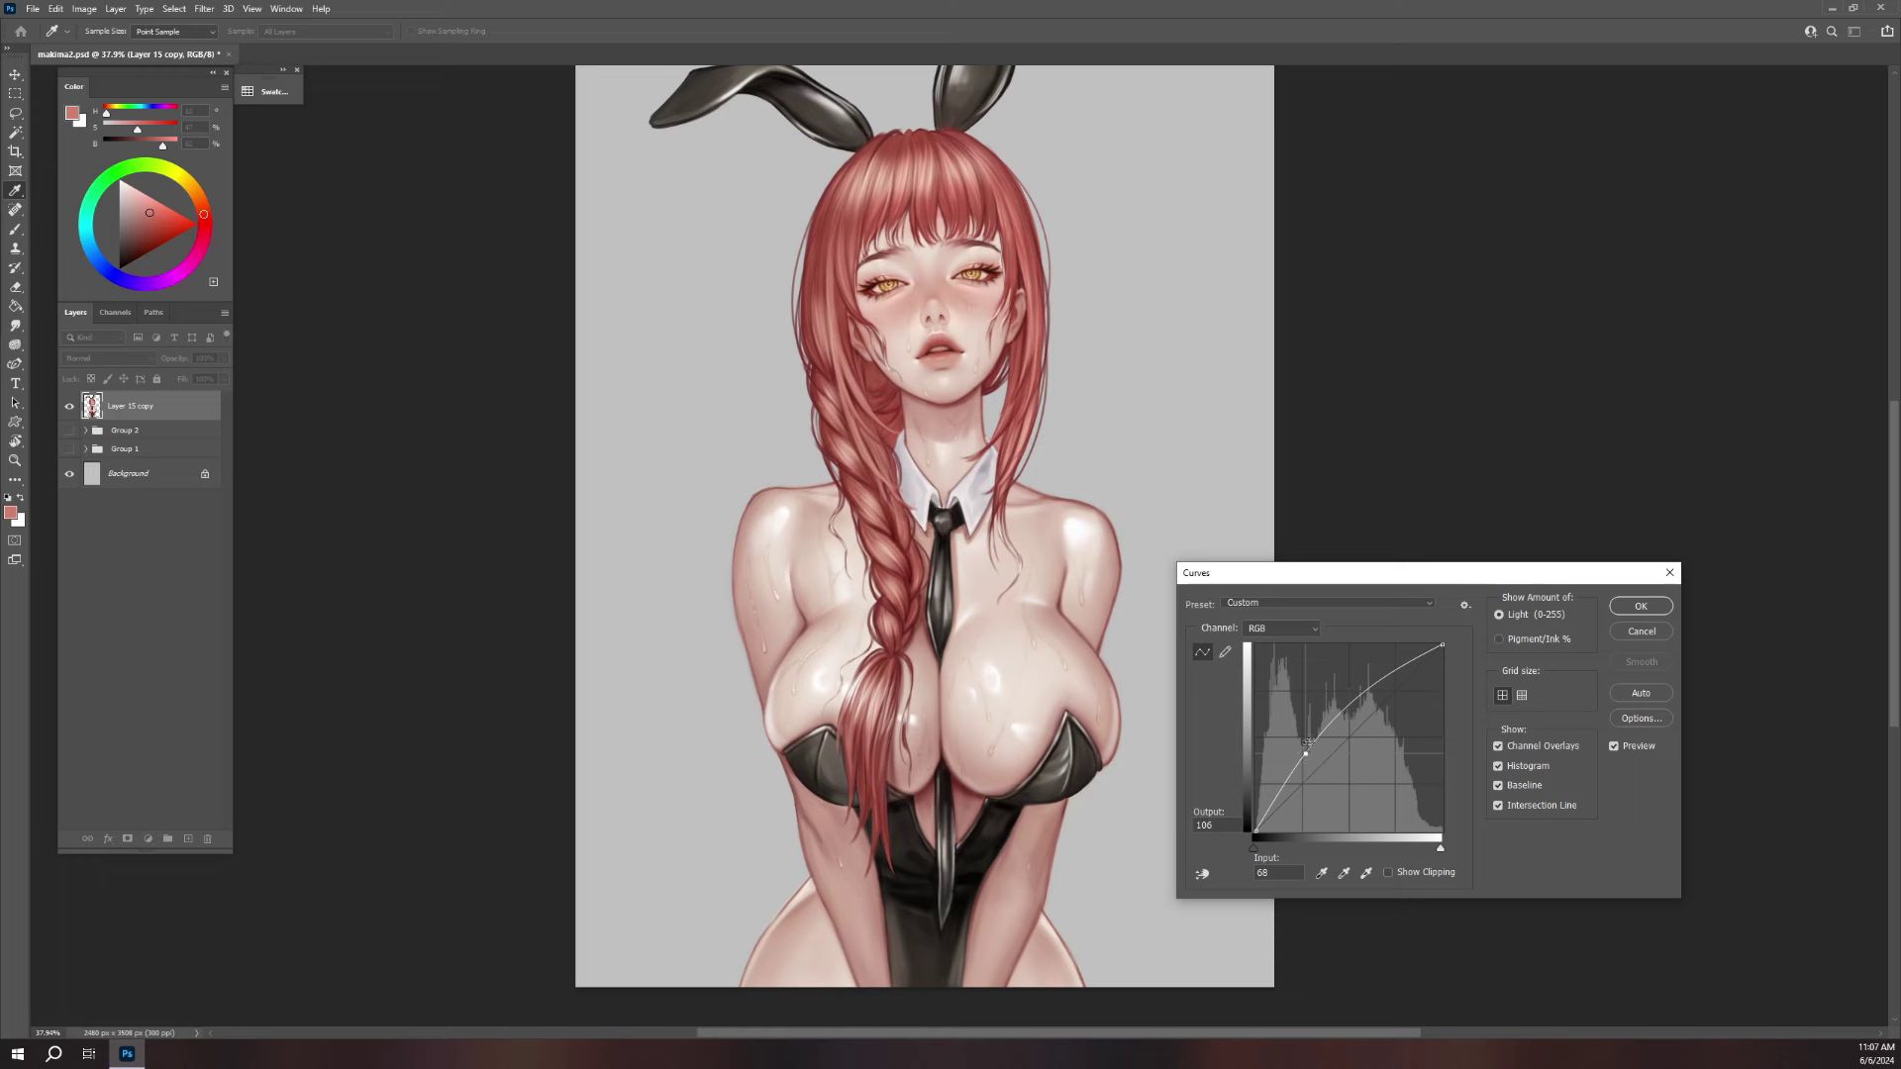
drag(1367, 697, 1335, 709)
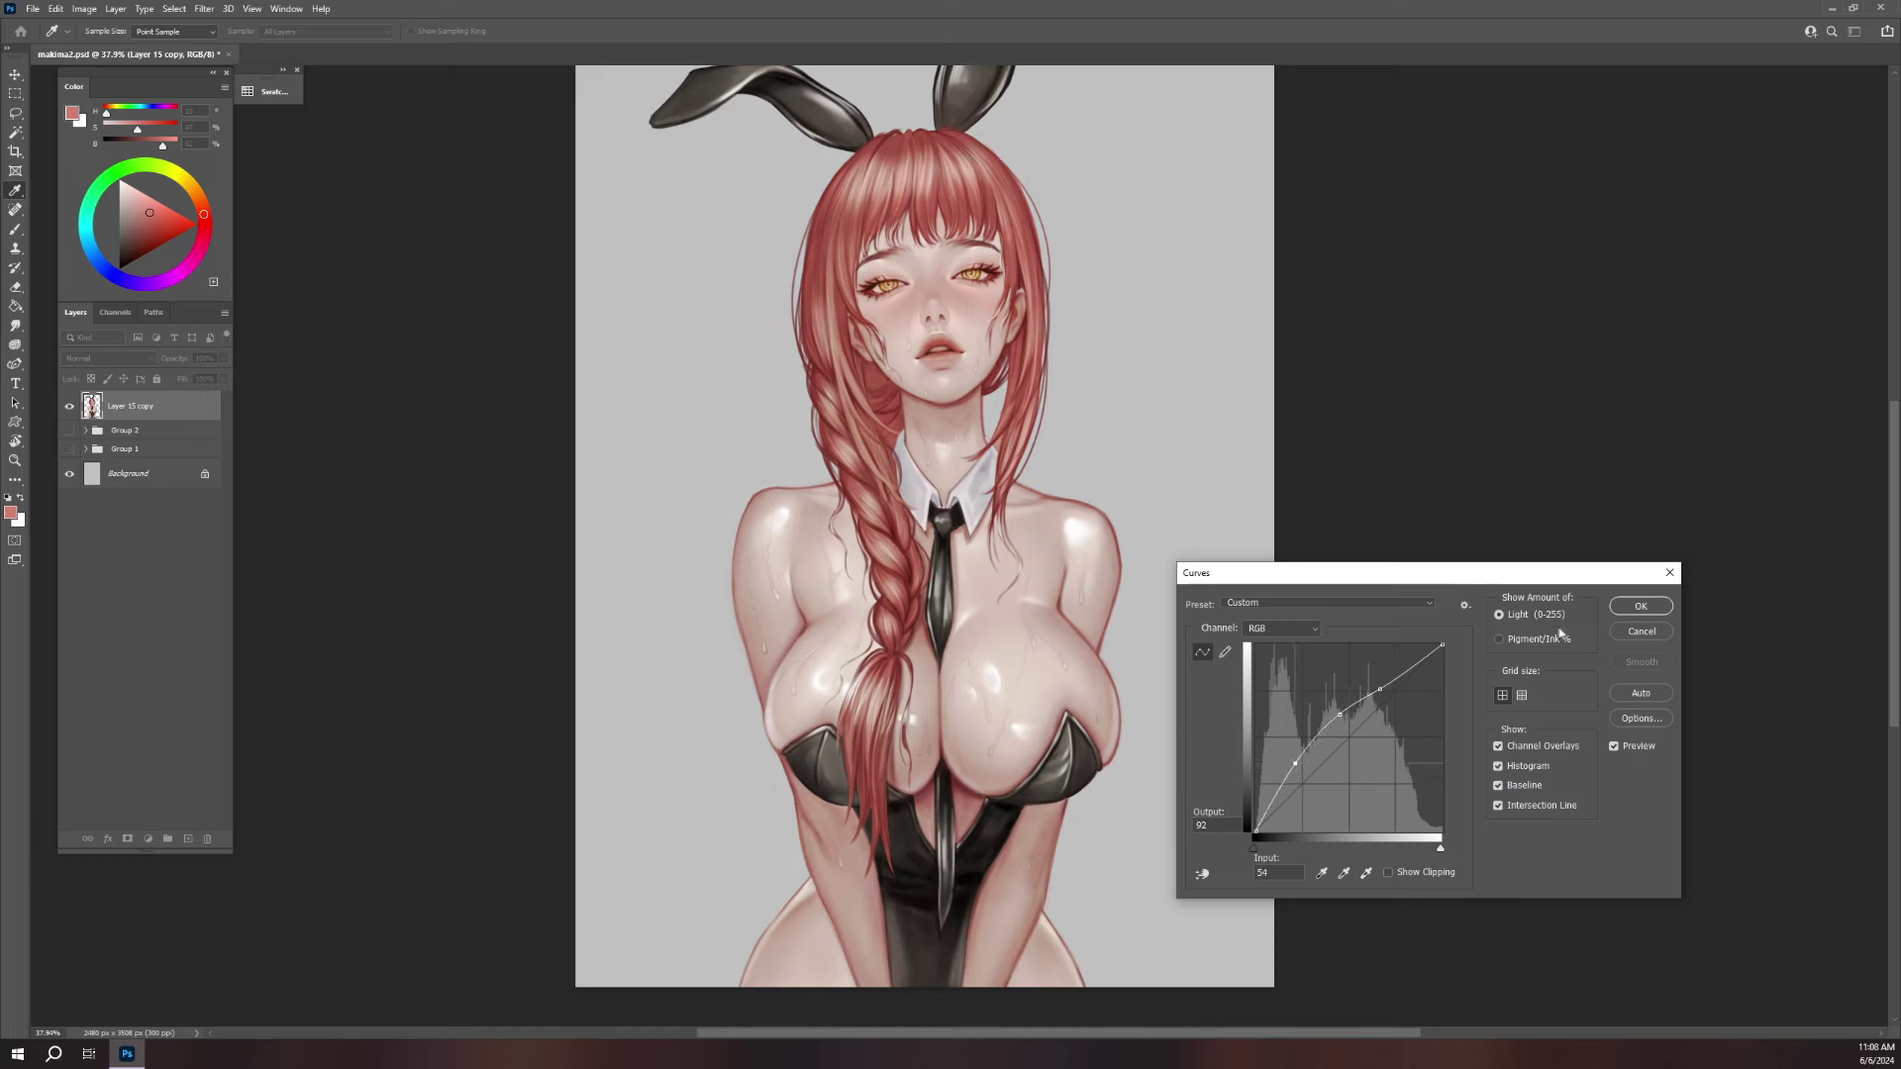
click(1639, 607)
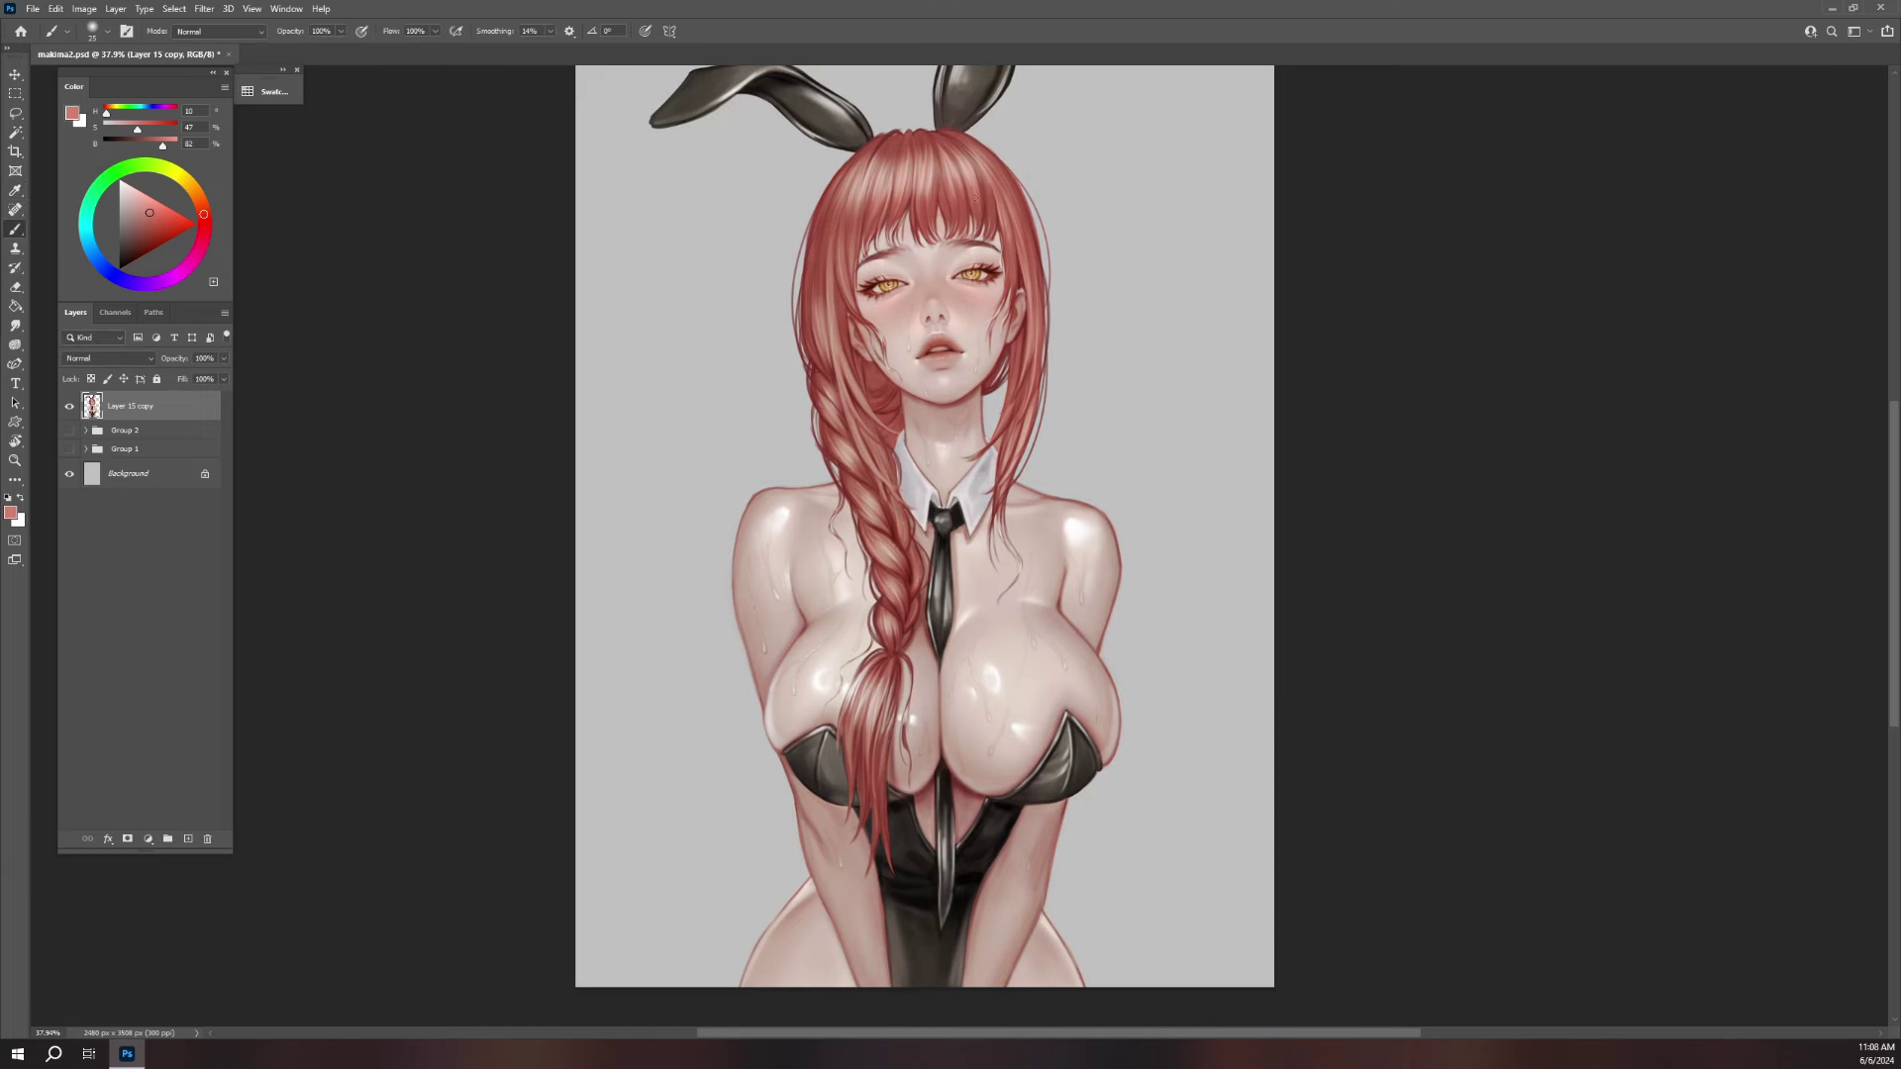
- Darken the Background layer to a deeper grey with a Curves adjustment
scroll(1072, 453, up, 5)
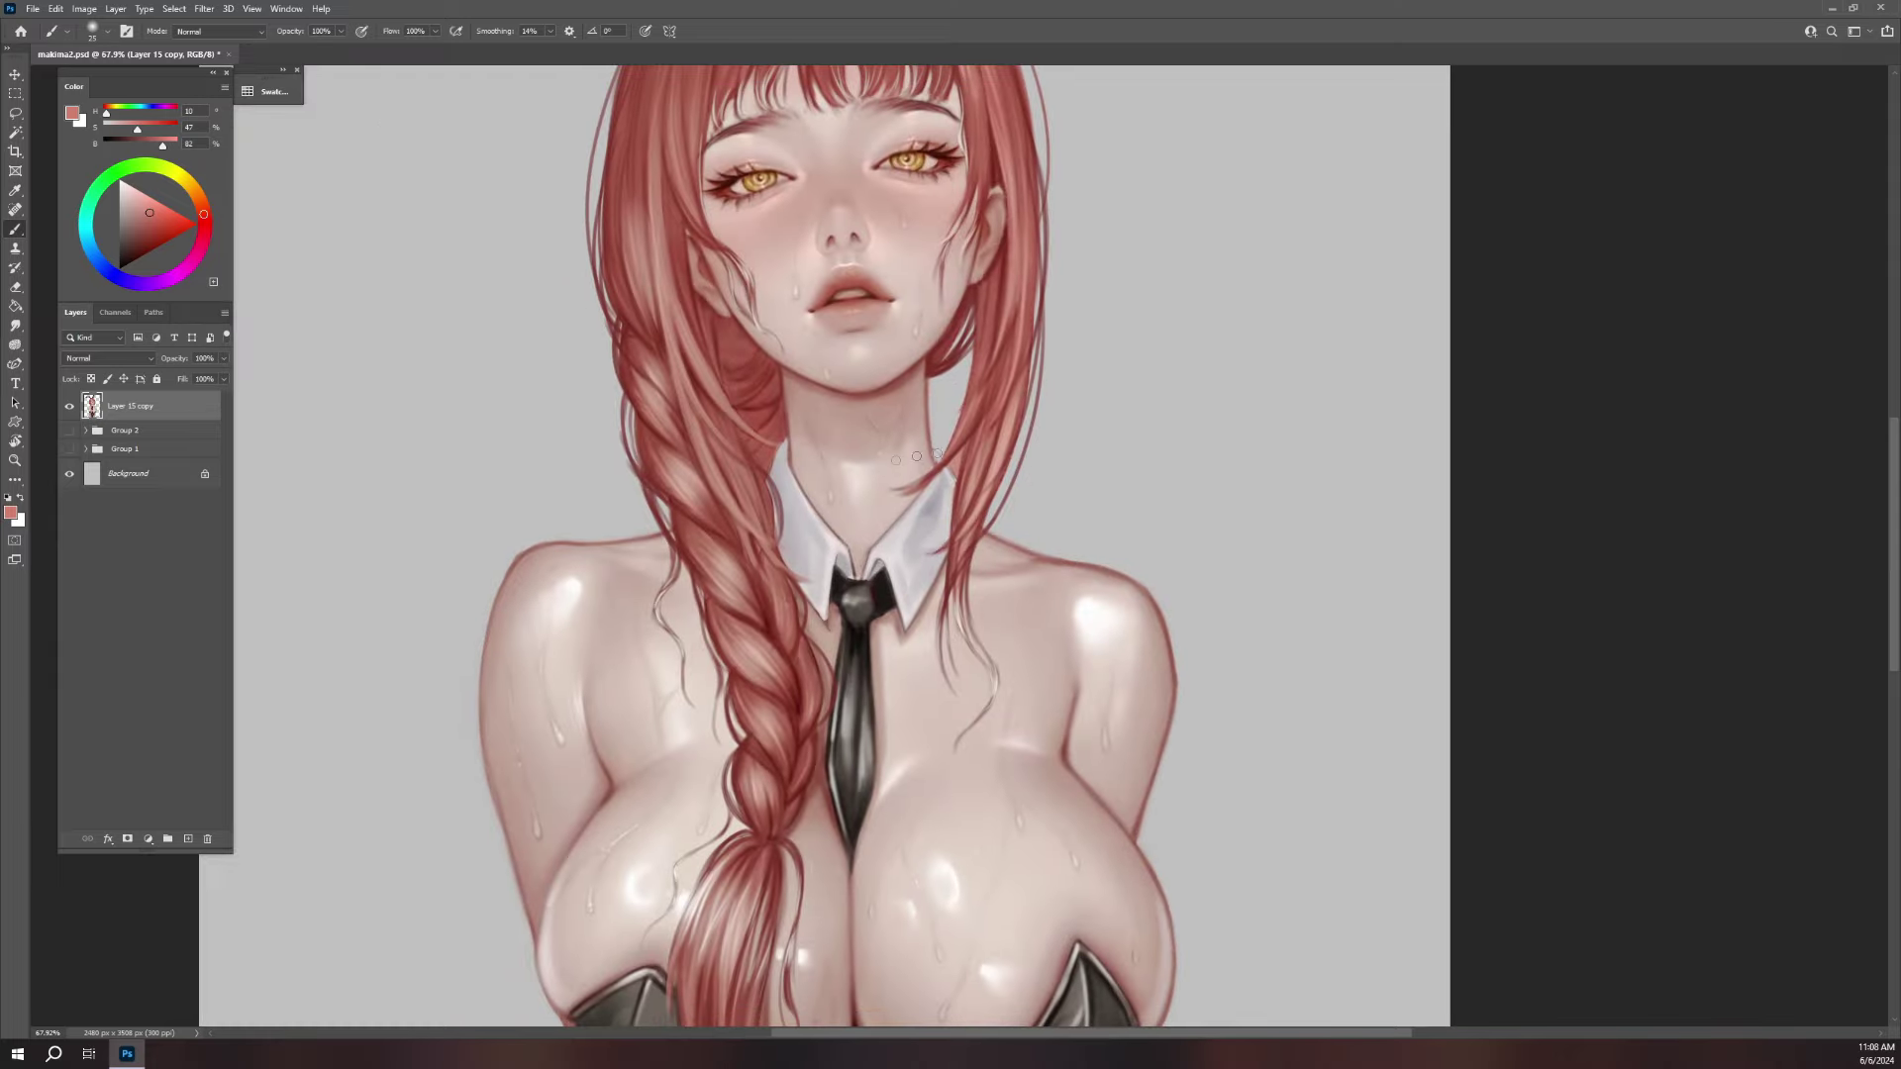
click(153, 479)
scroll(1128, 518, down, 6)
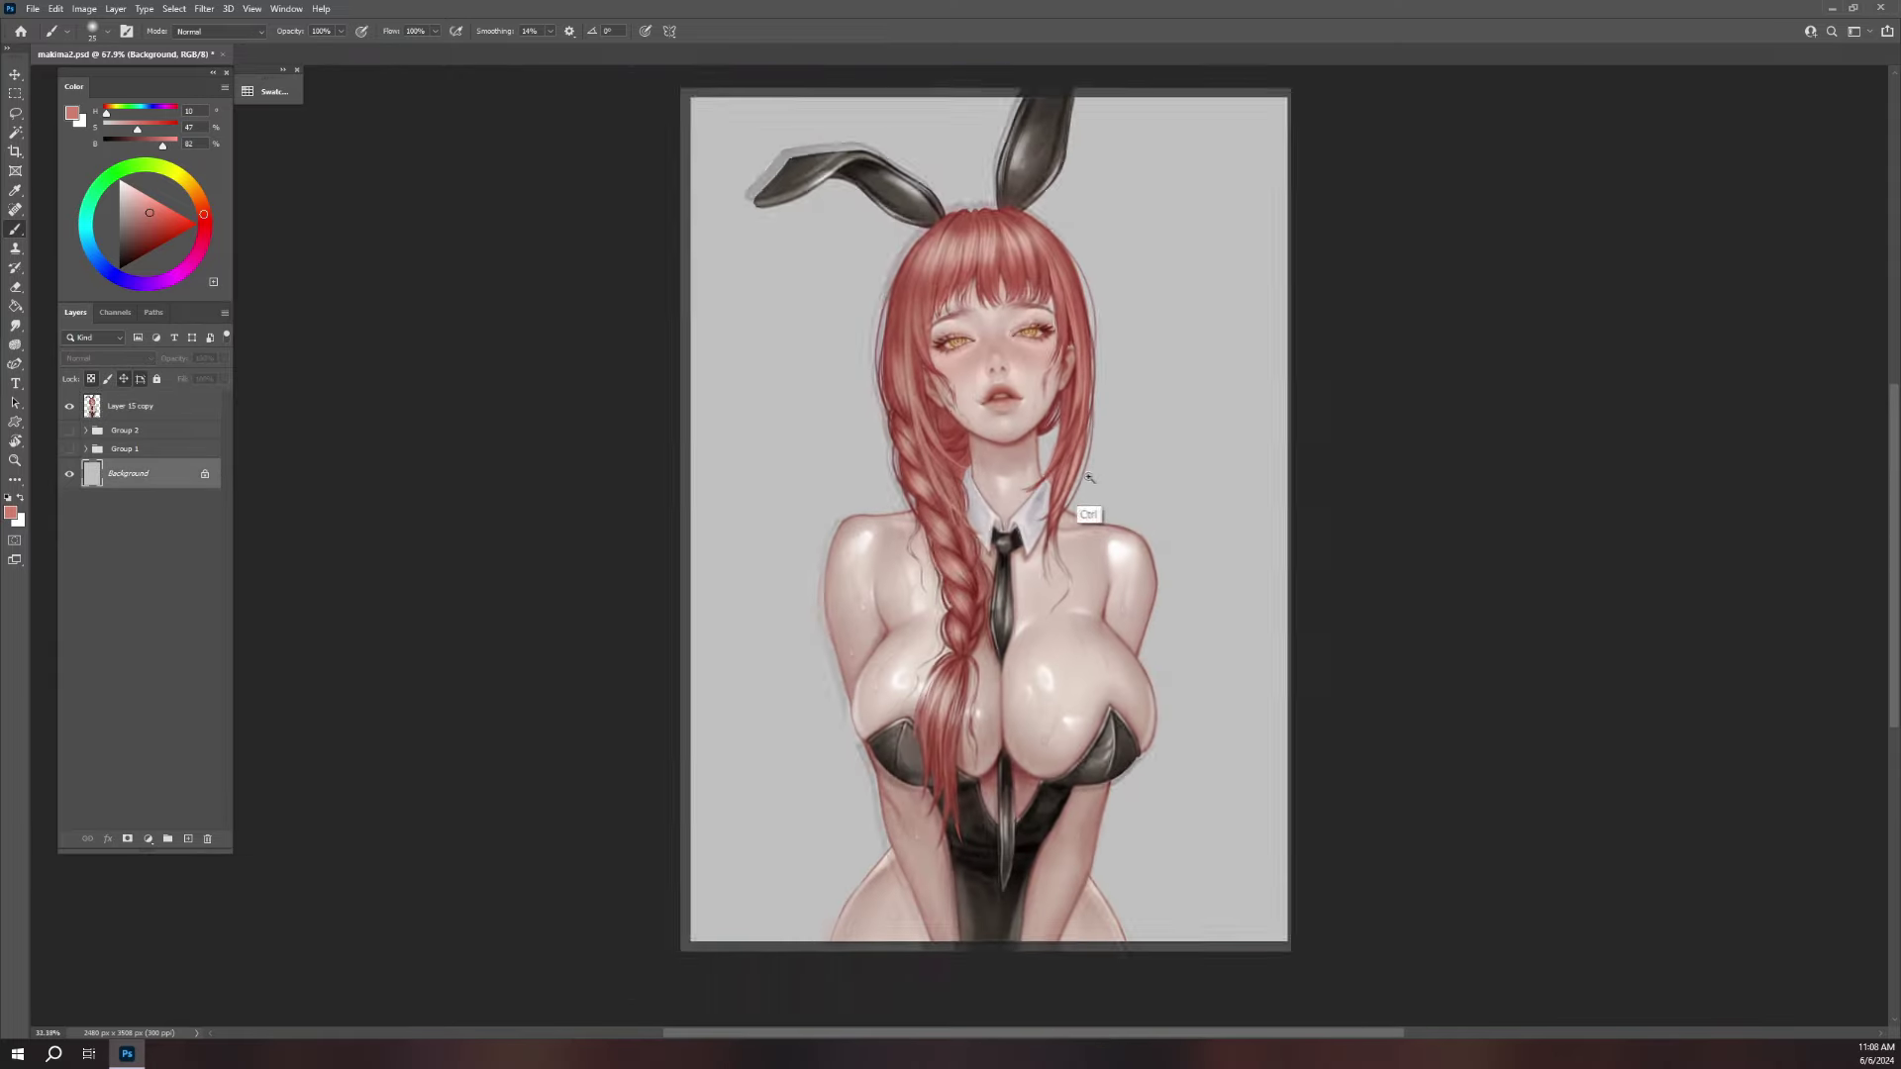
key(ctrl+m)
drag(1348, 743, 1365, 815)
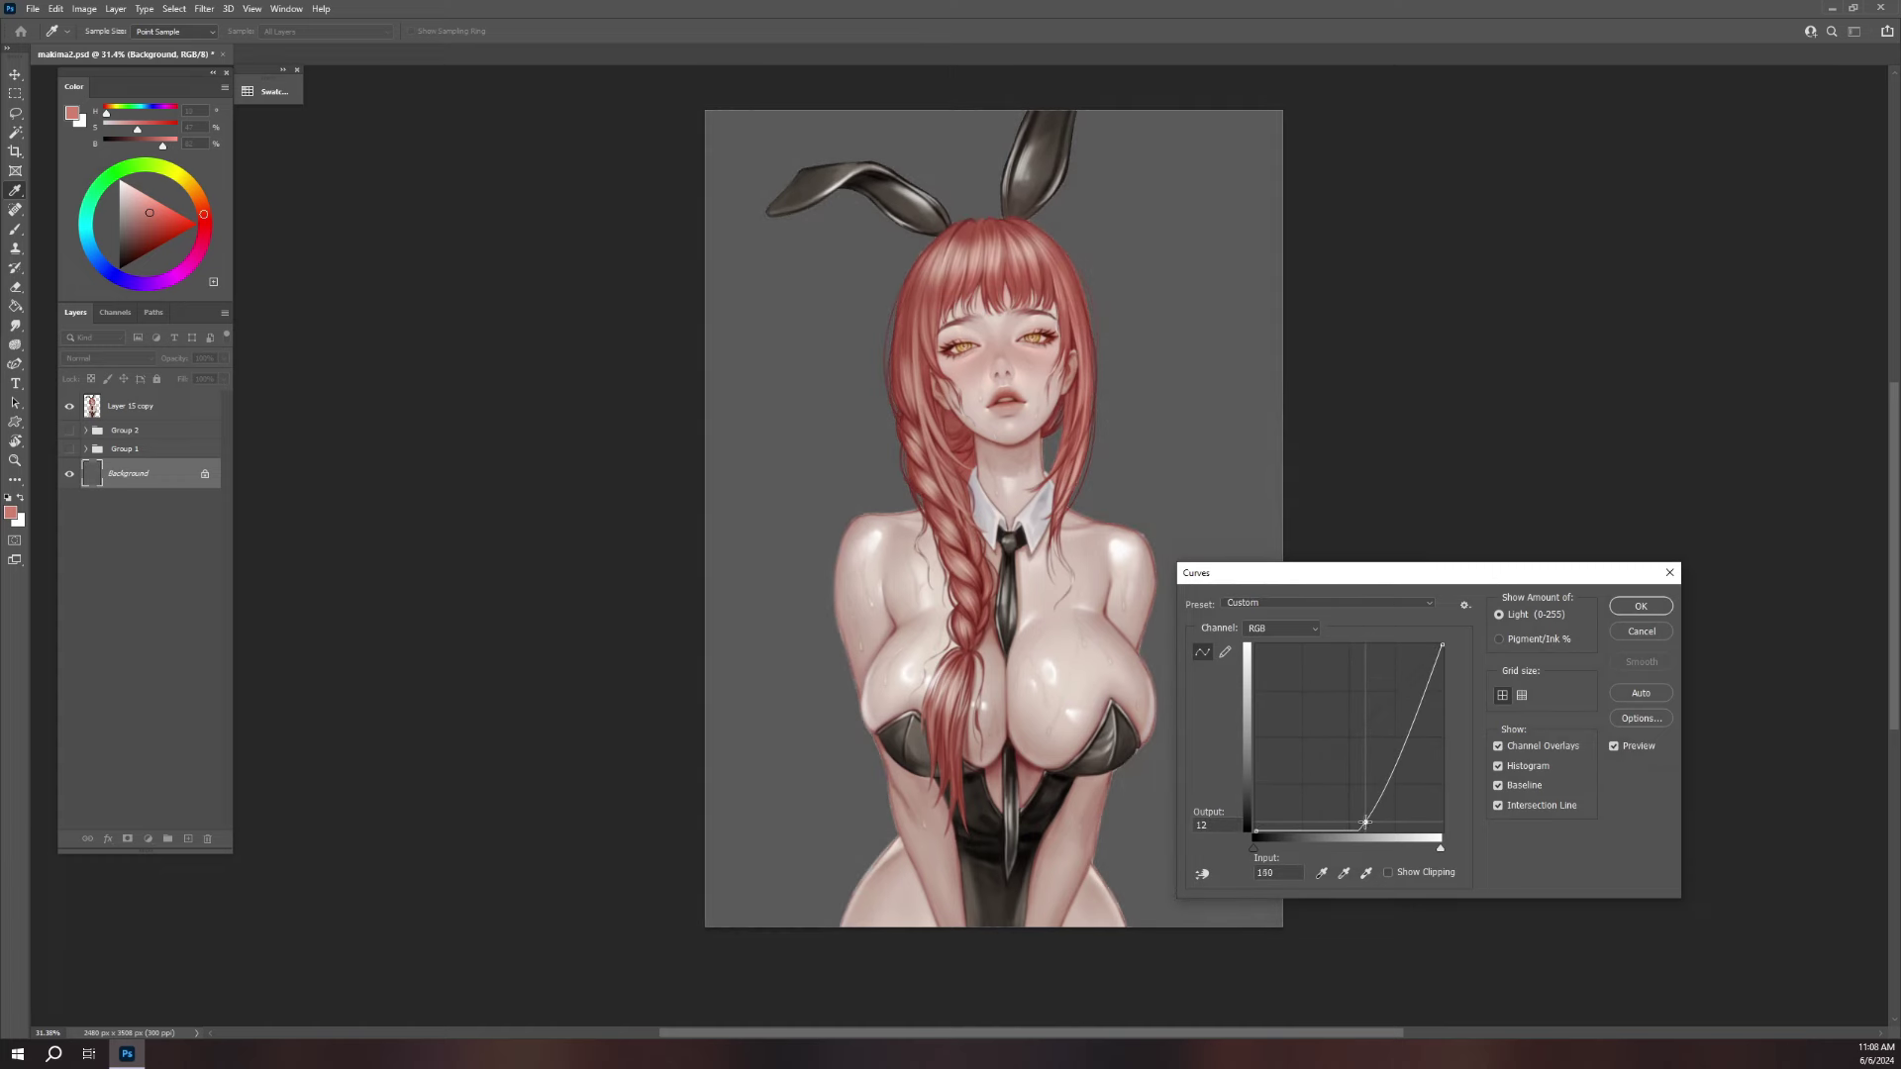
drag(1408, 726, 1411, 724)
drag(1387, 812, 1384, 795)
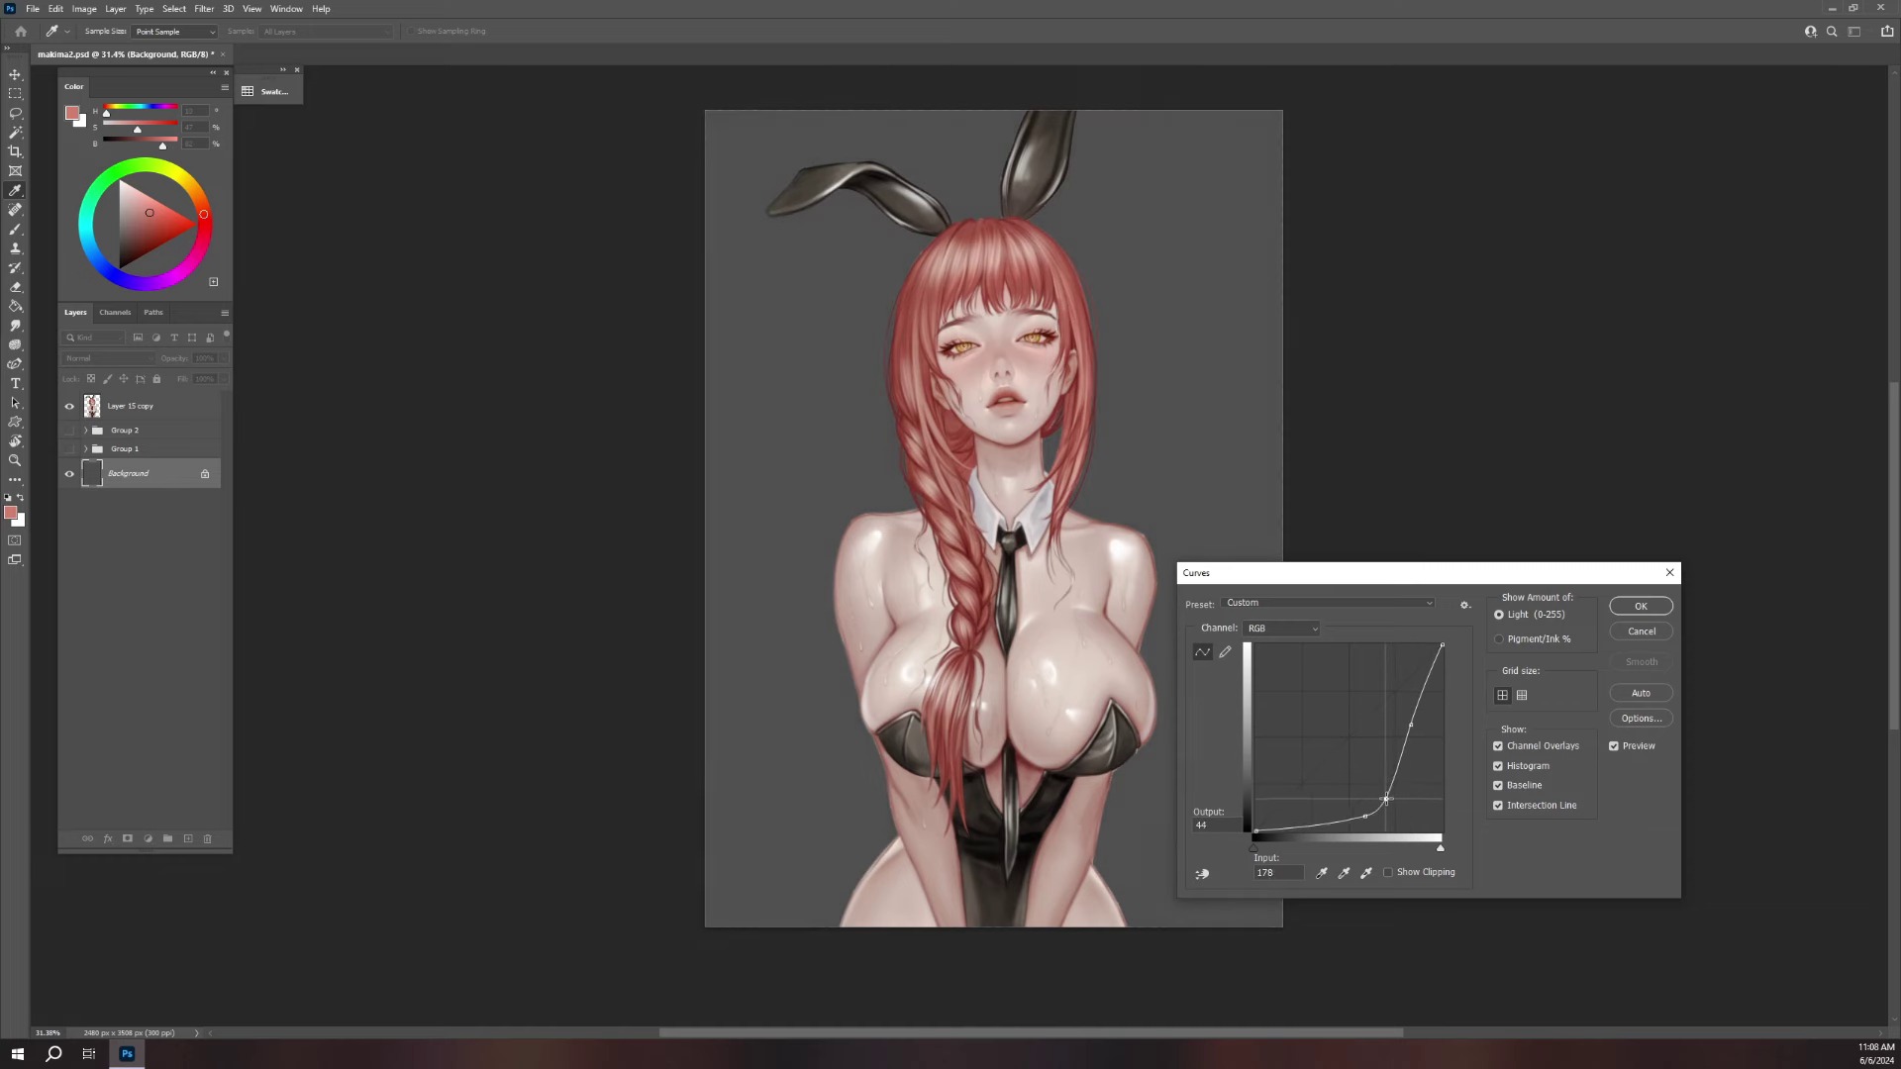
click(1639, 606)
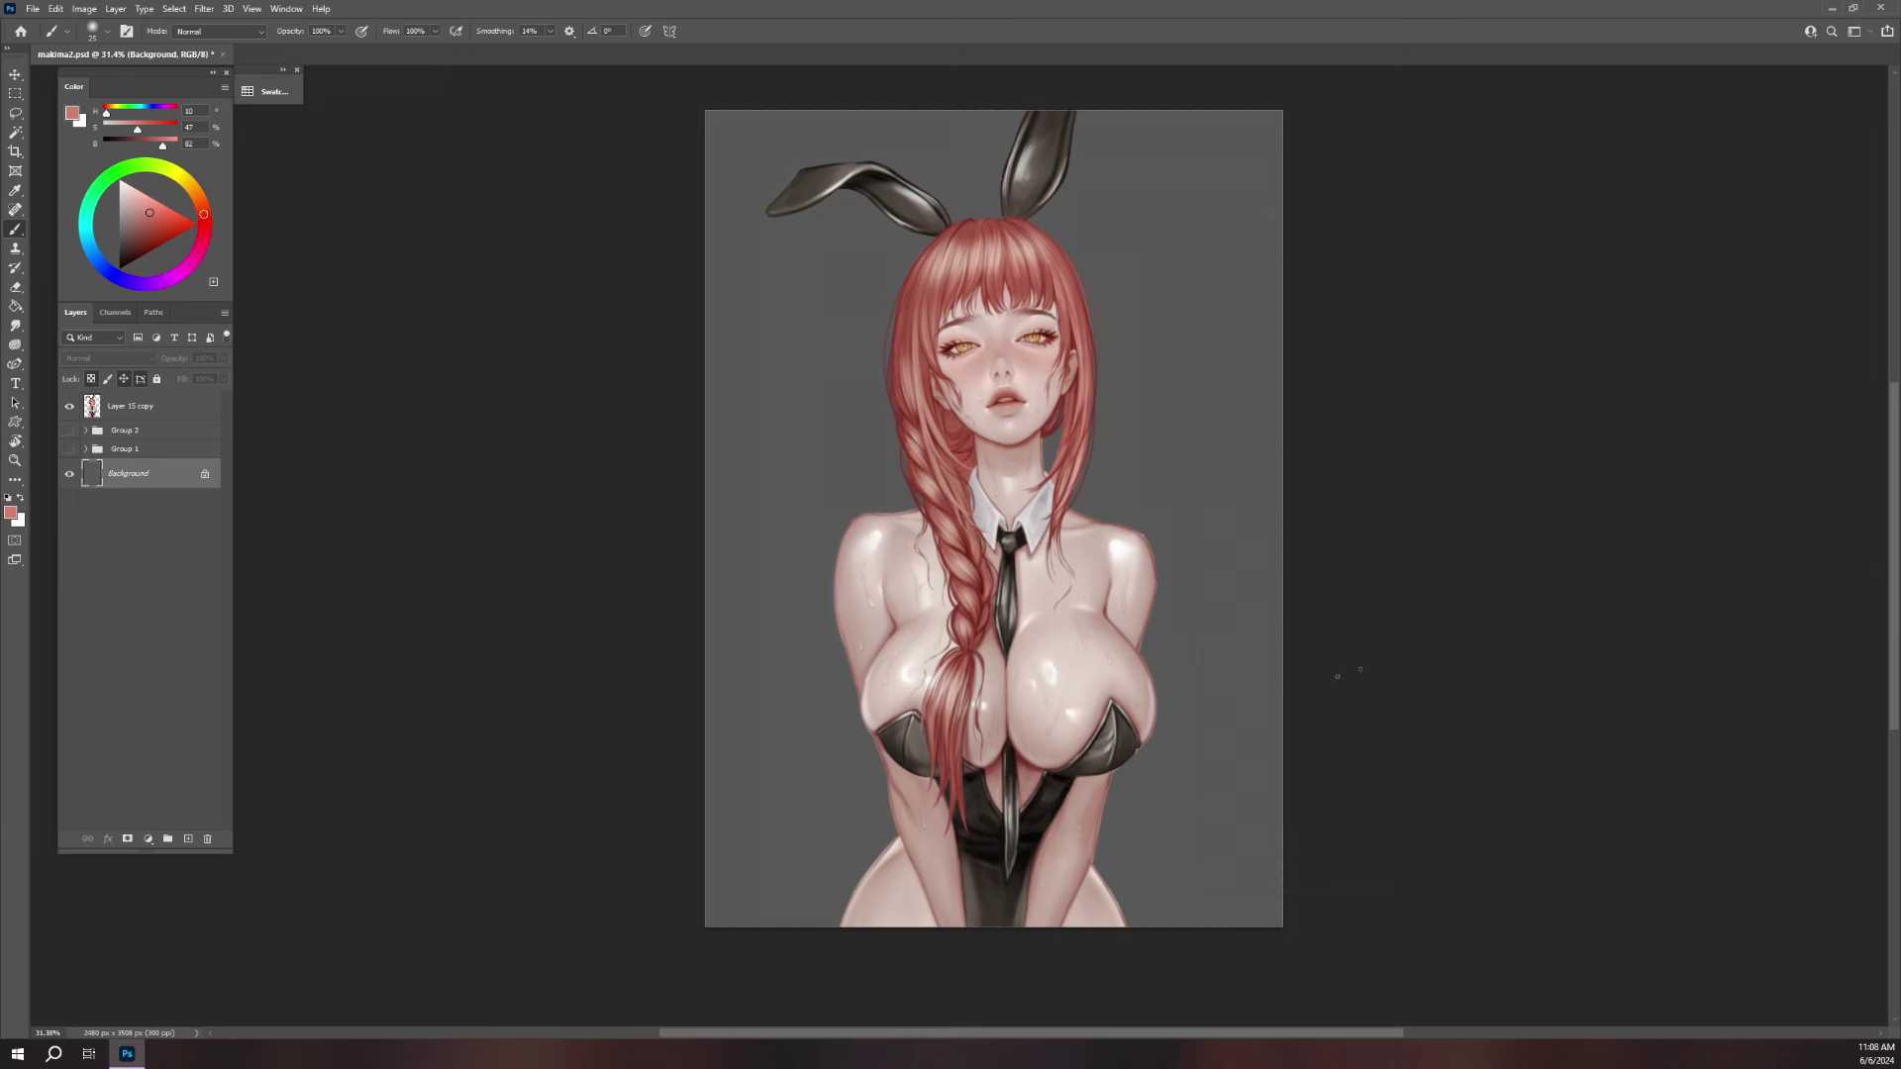
- On new Layer 16, paint the sampled hair red as a soft glow with a 1200–1400 brush
click(188, 839)
alt+click(936, 284)
key(b)
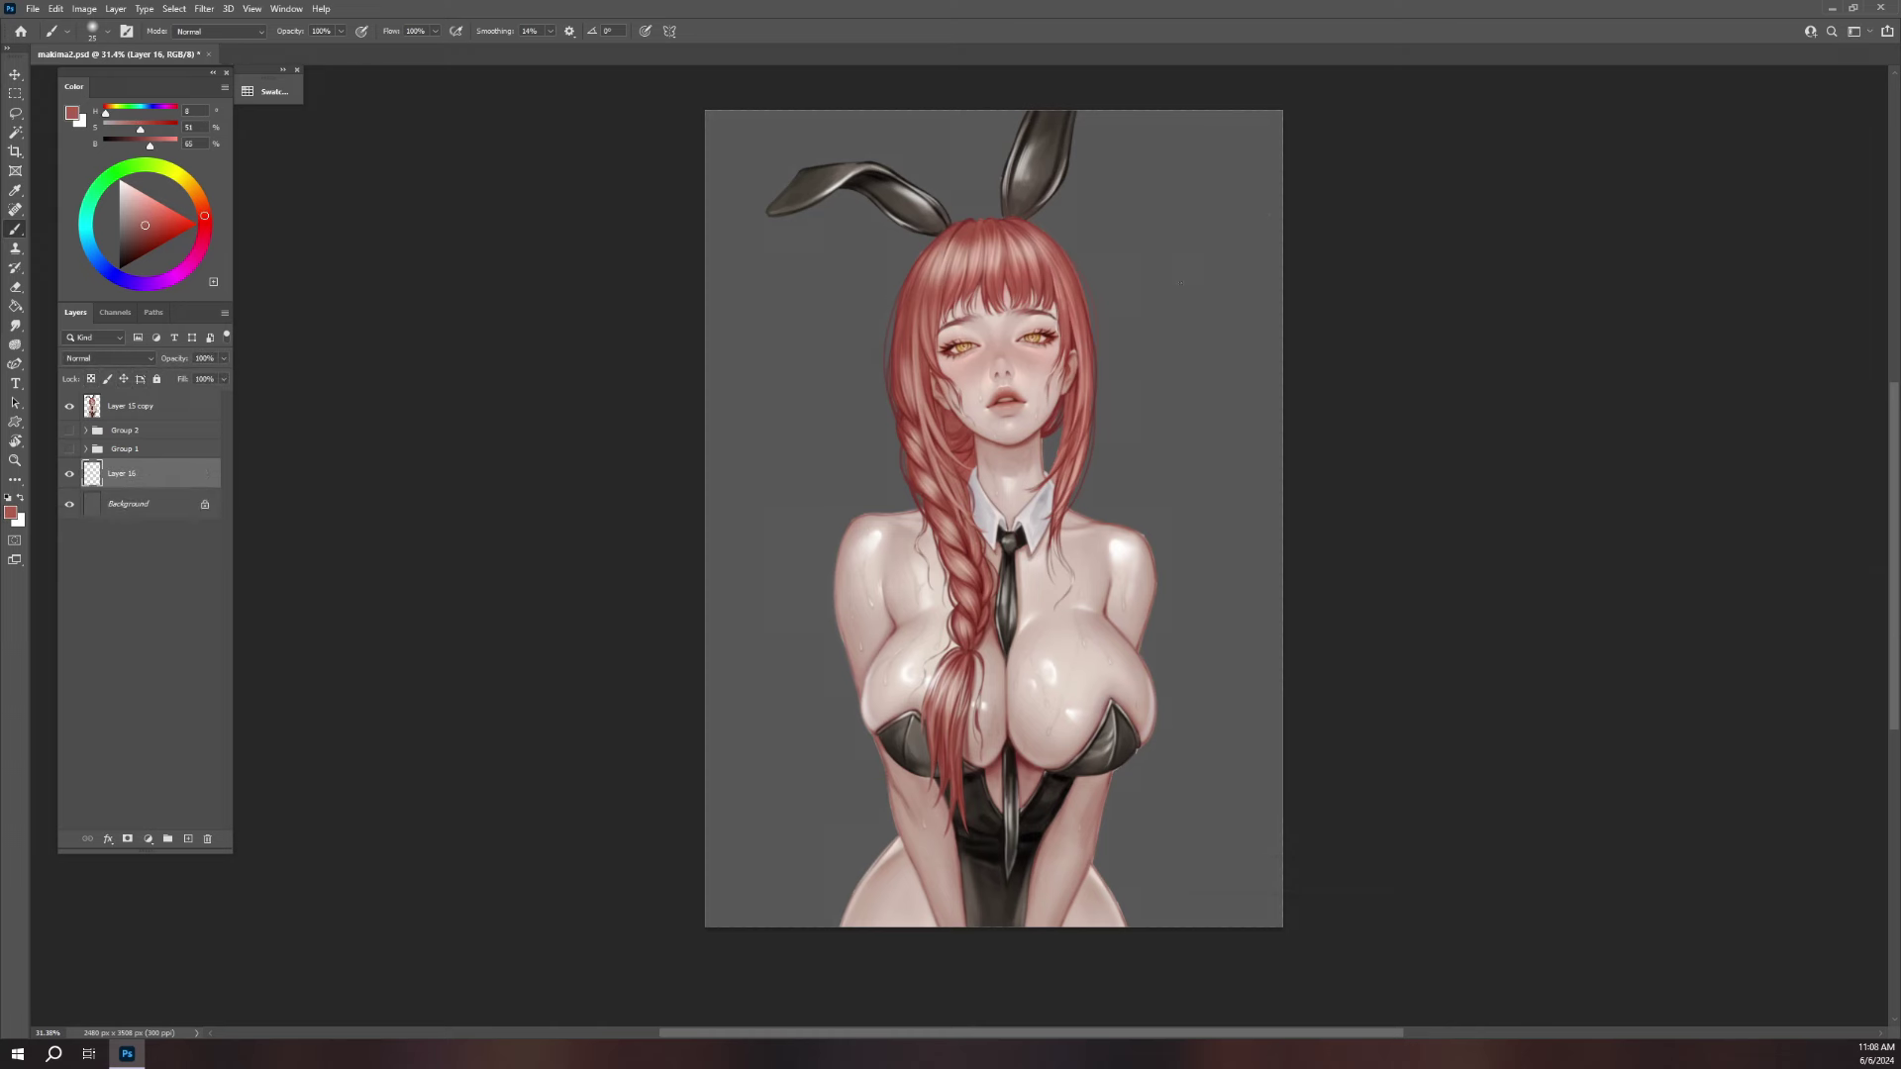
key(bracketright)
key(bracketright)
key(bracketright)
mouse_move(1123, 589)
mouse_down()
mouse_move(1177, 584)
mouse_move(1029, 144)
mouse_up()
key(bracketright)
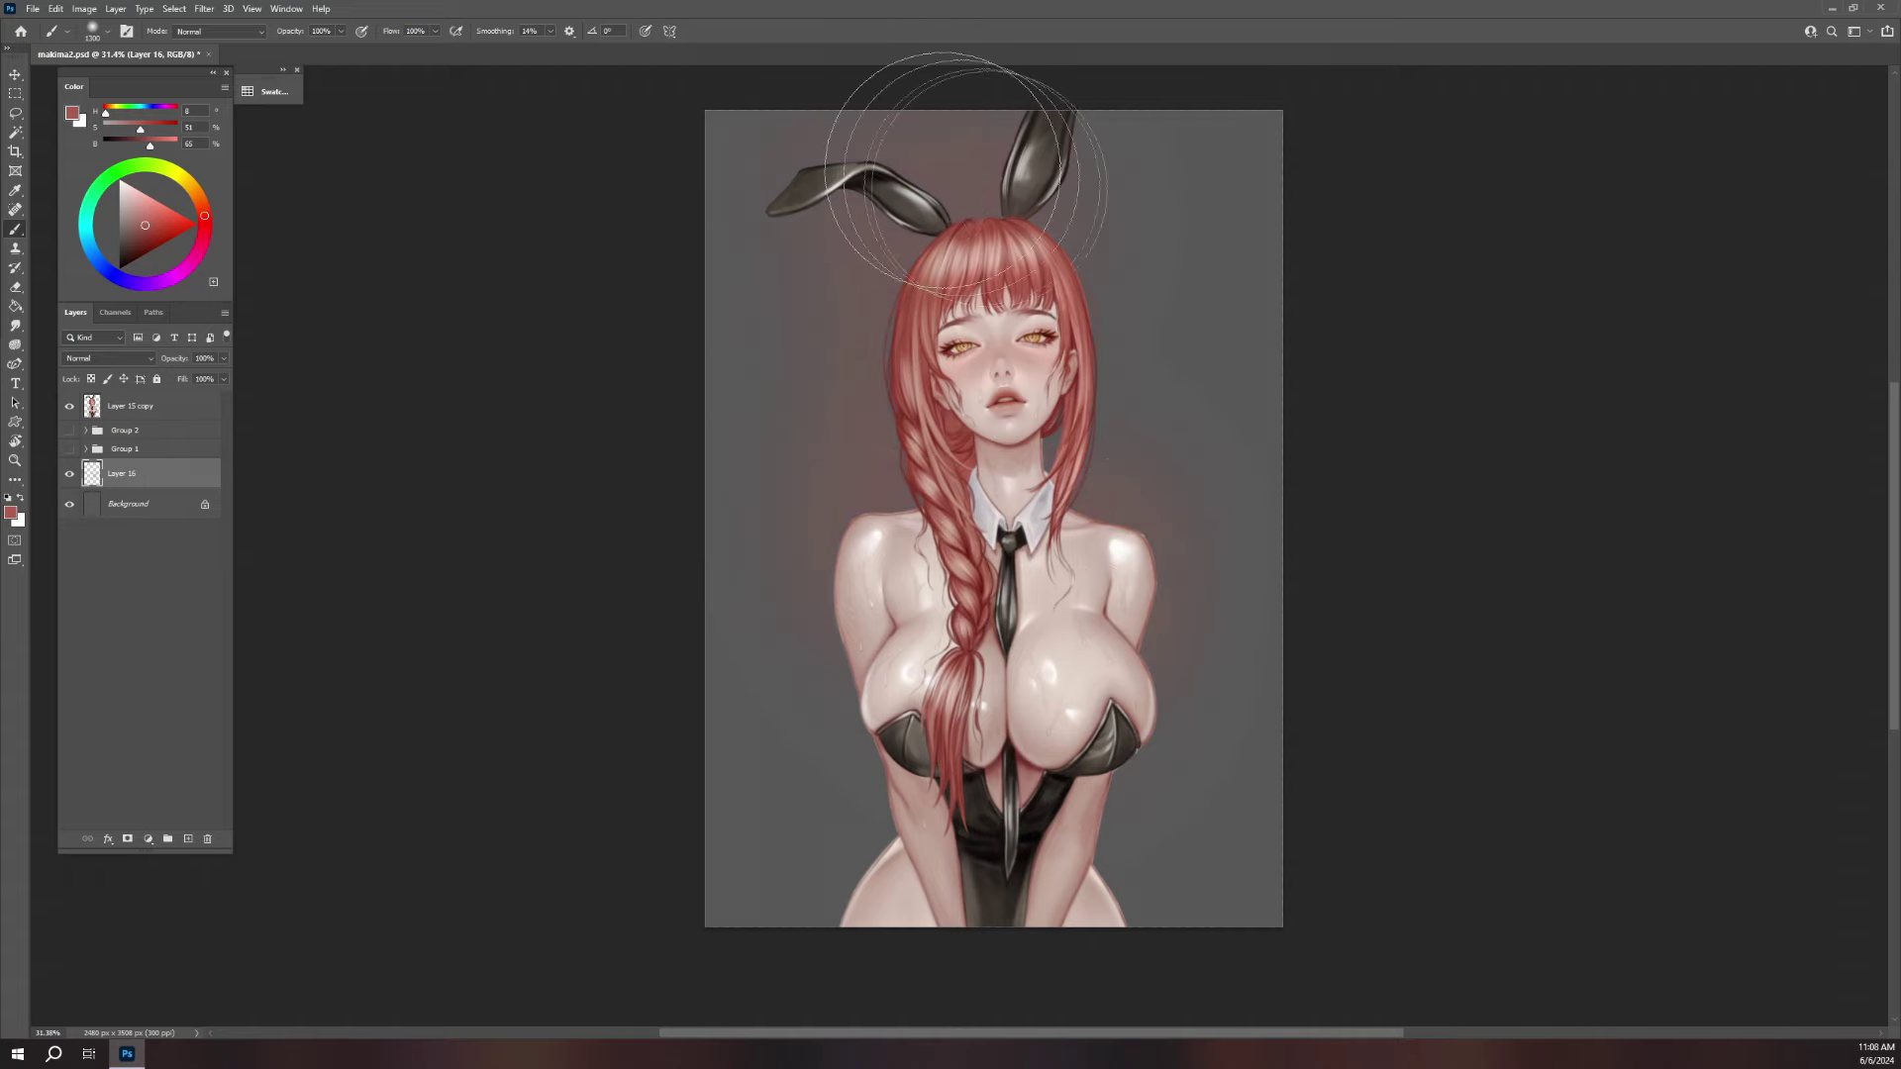
drag(1030, 143, 1125, 85)
key(bracketright)
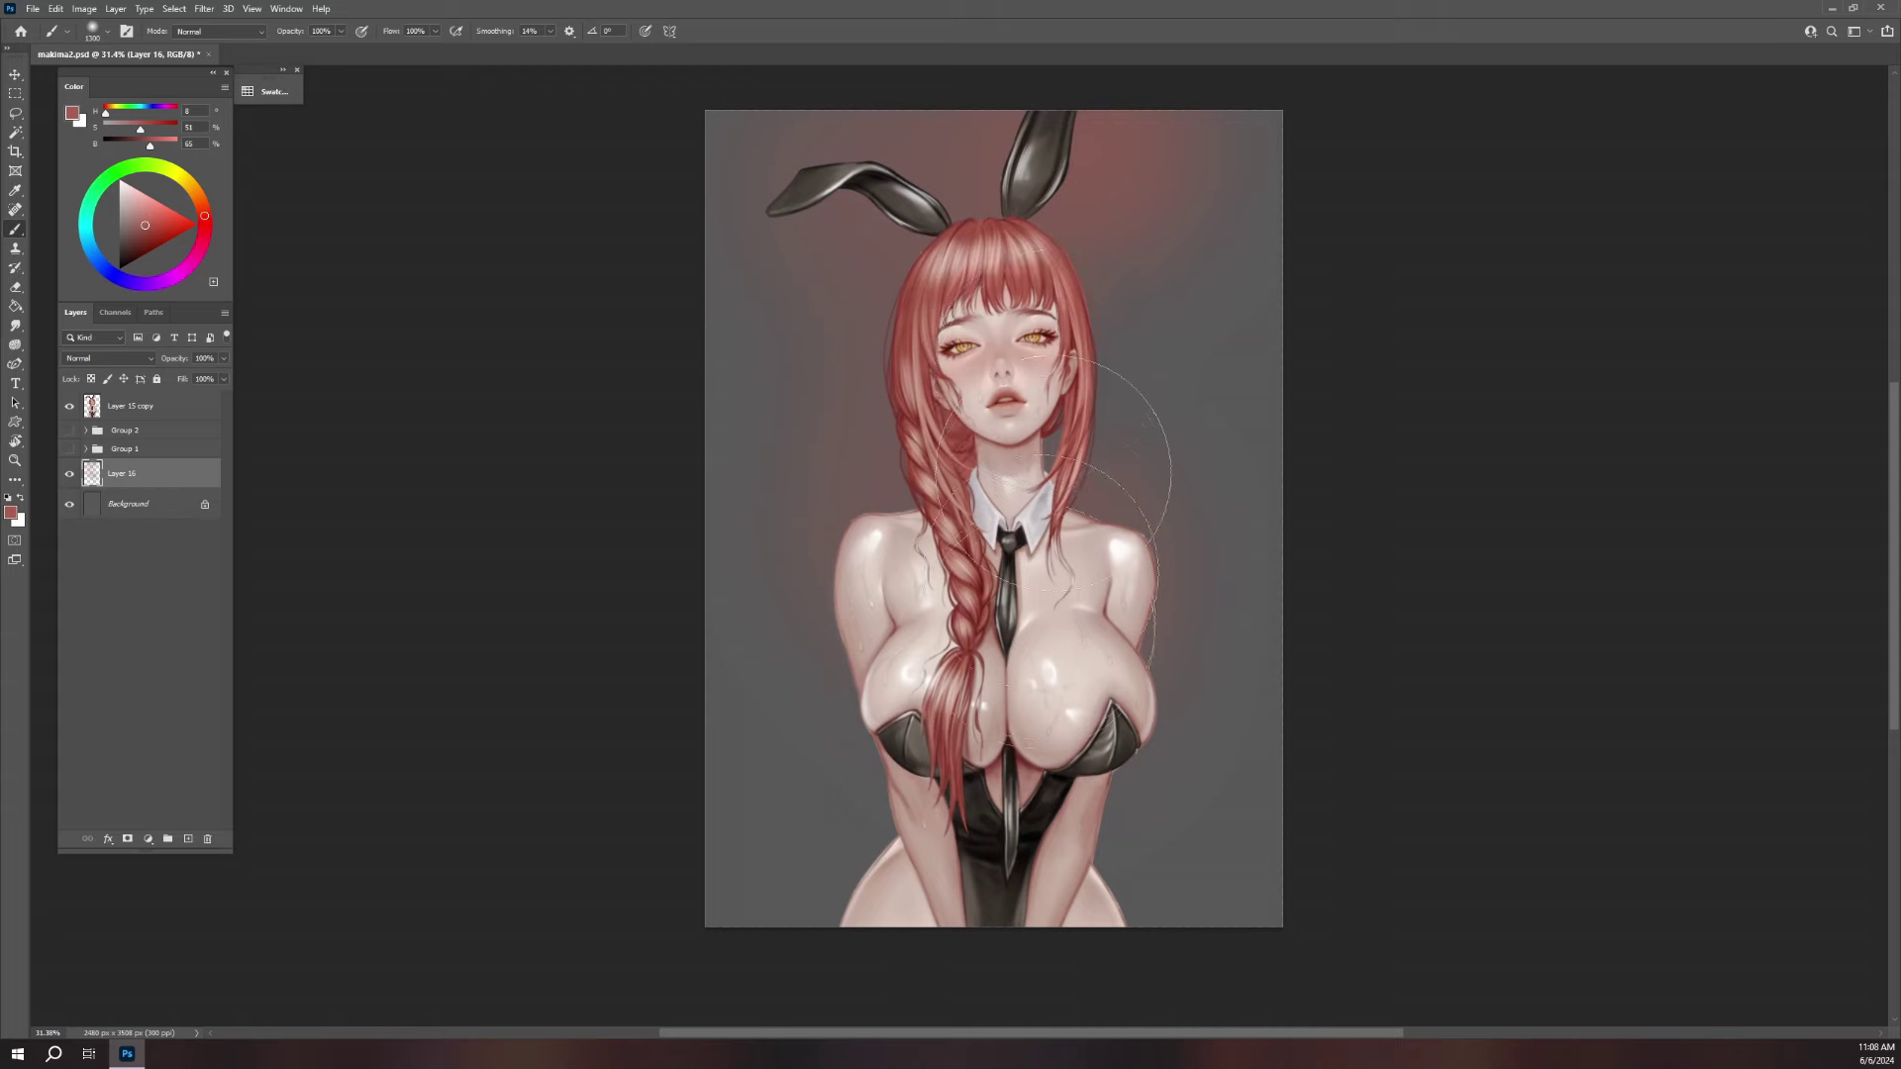
drag(1096, 564, 1116, 950)
click(158, 407)
- Add Layer 17 as a clipping mask over Layer 15 copy in Color Dodge mode
click(188, 839)
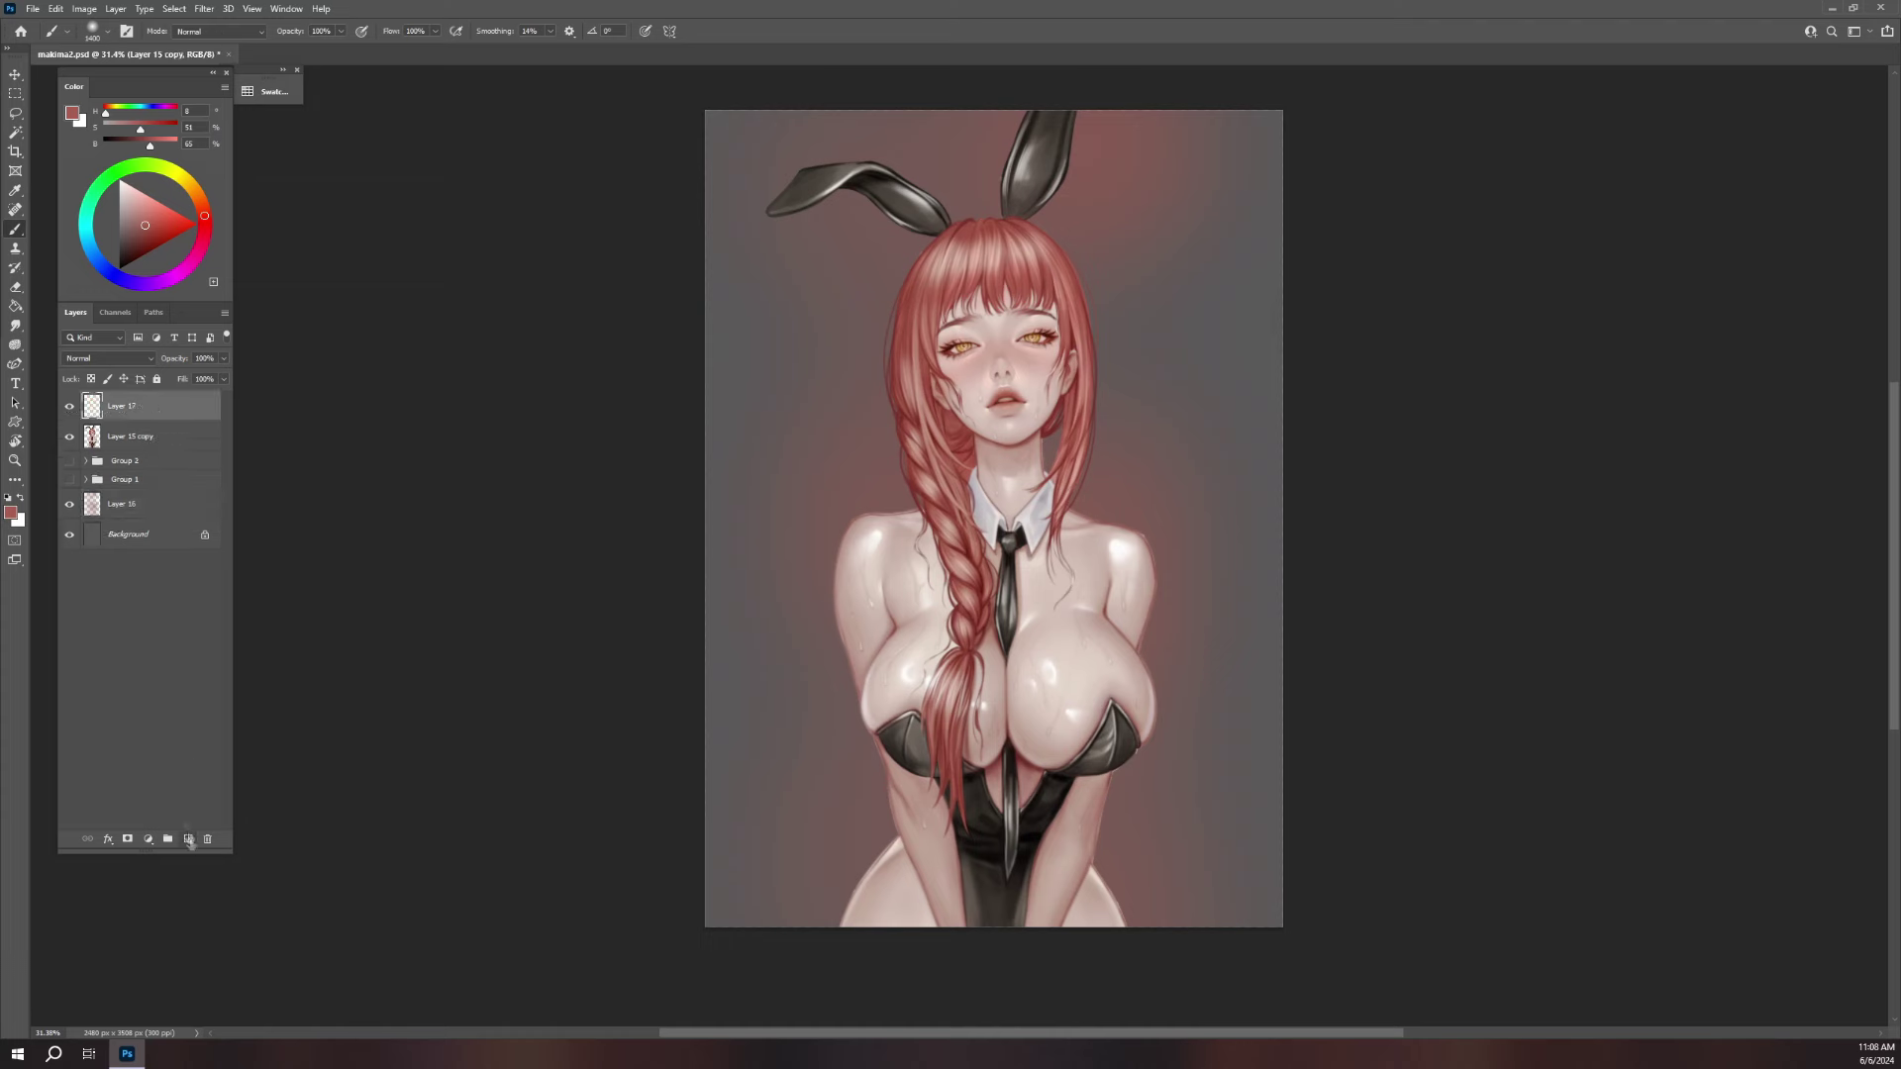
right_click(160, 406)
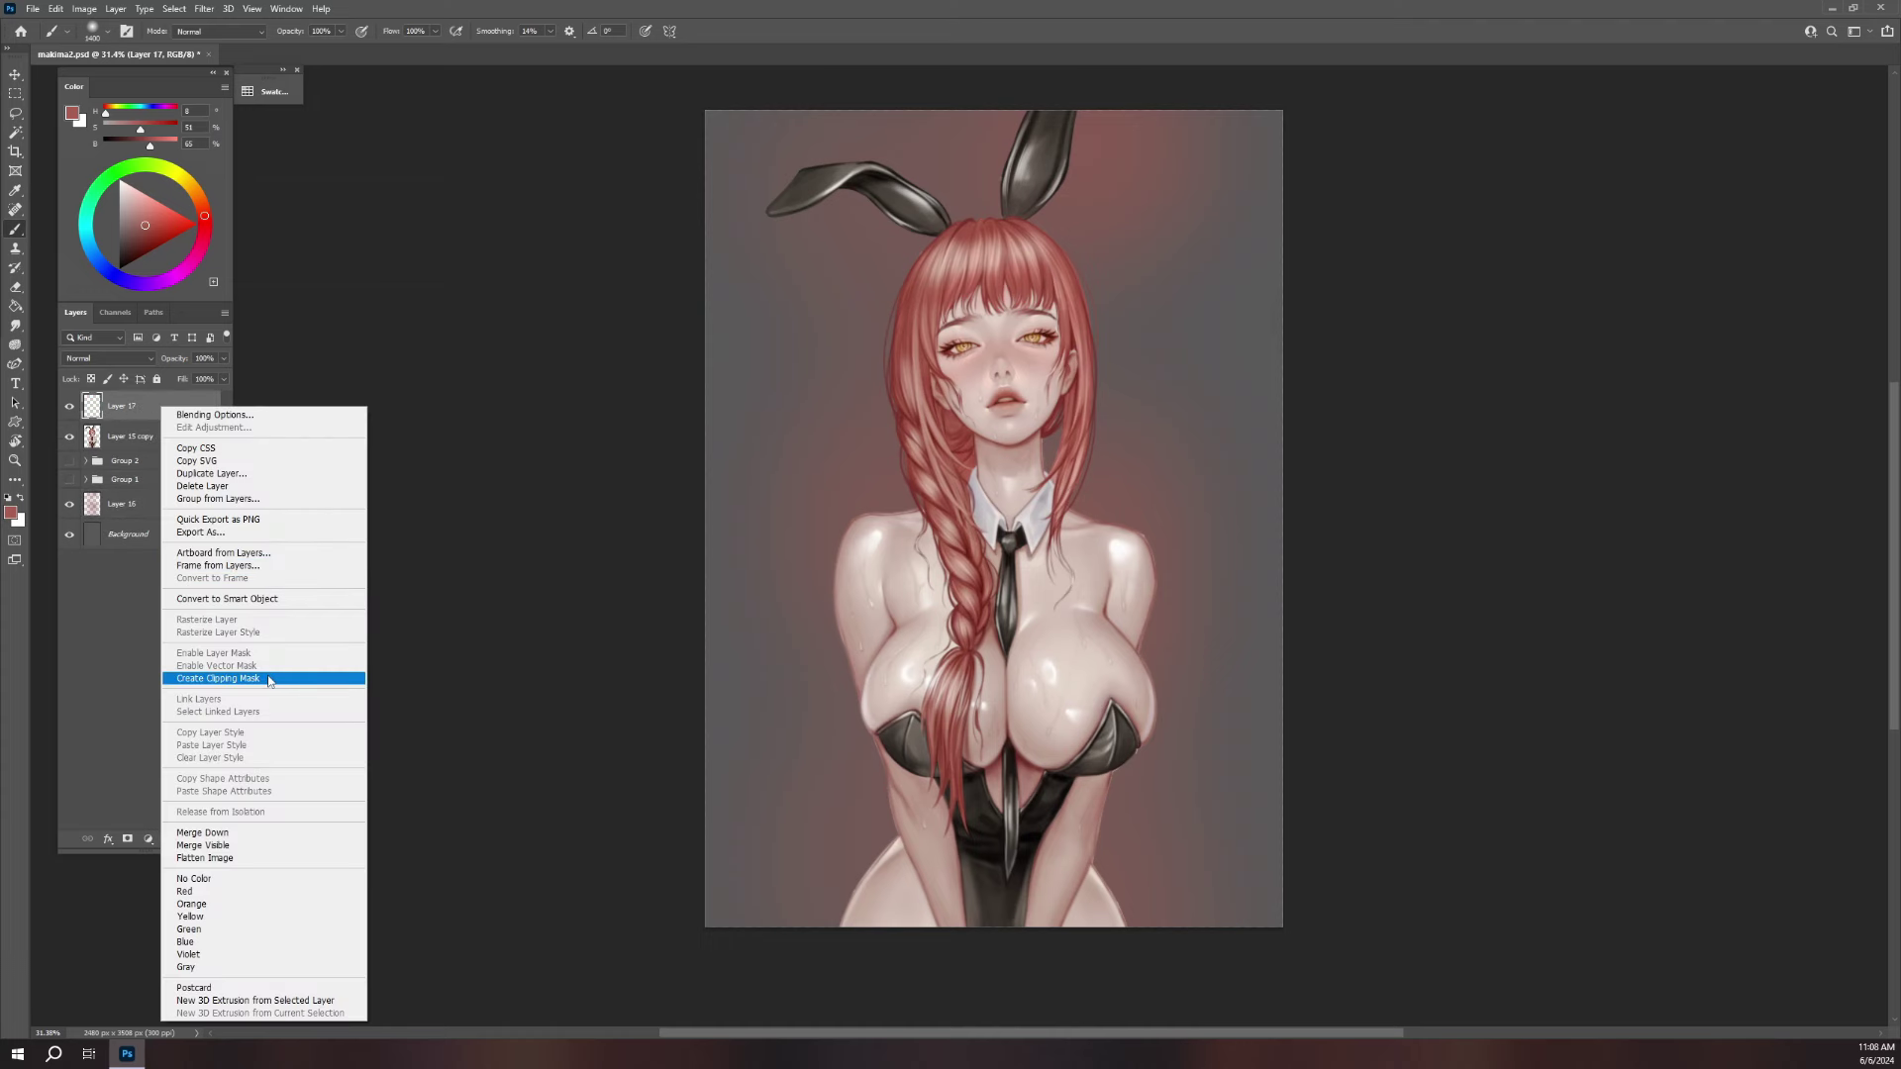
click(218, 678)
click(107, 359)
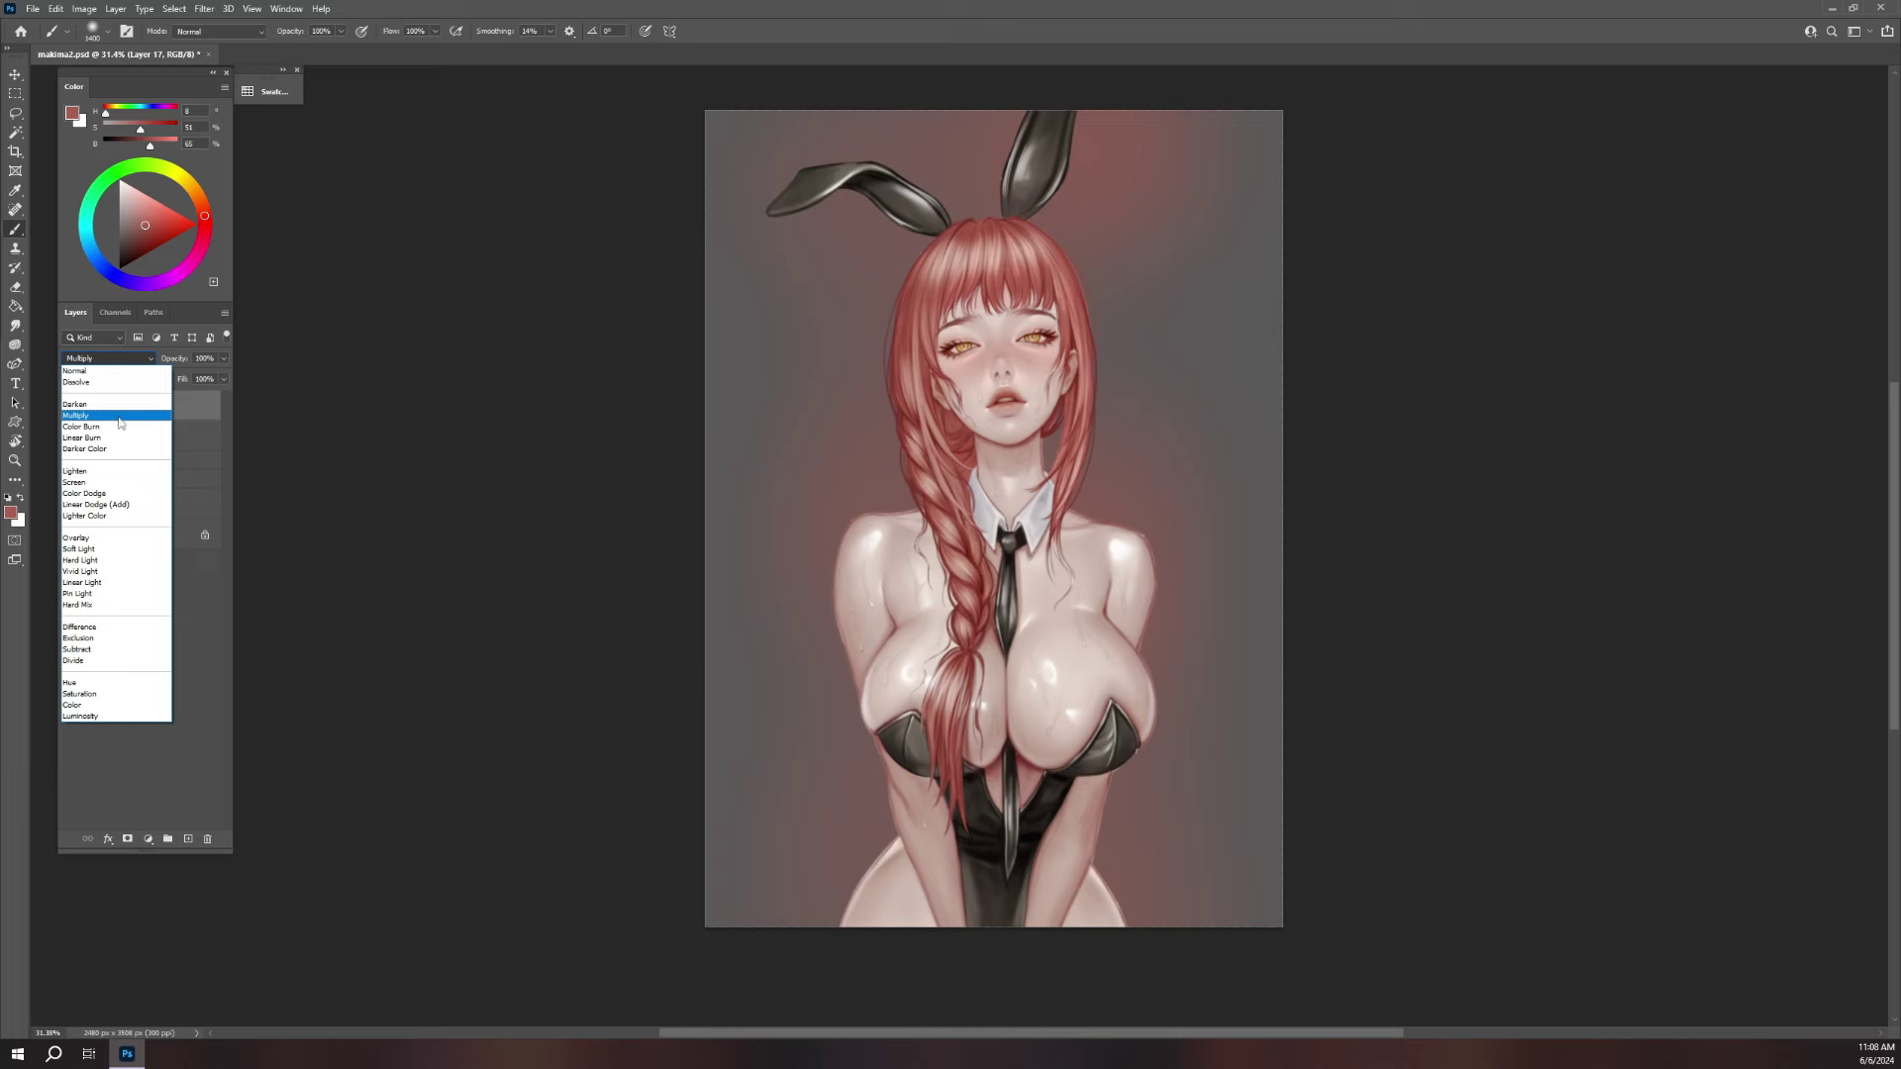
click(89, 494)
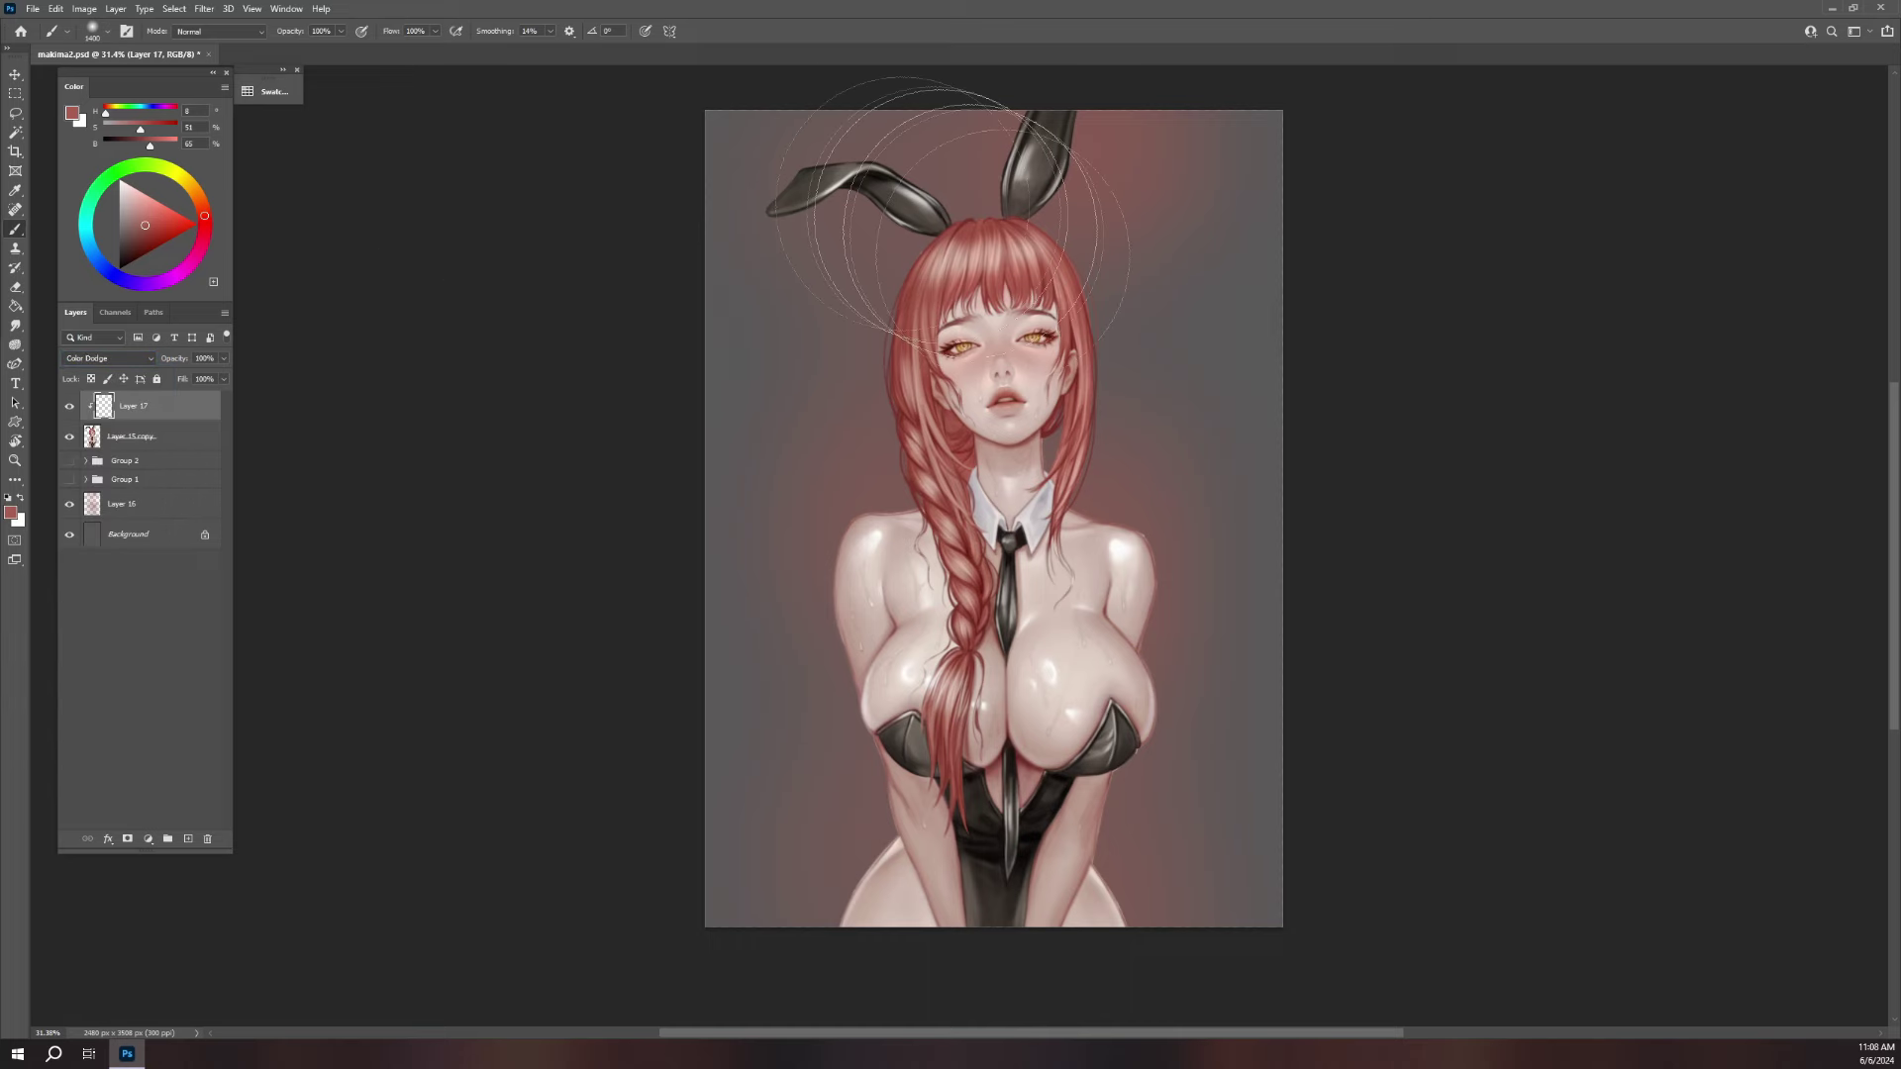
- Paint sampled skin-tone rim highlights along both shoulders, arm edges and chest
alt+click(1140, 598)
key(bracketleft)
key(bracketleft)
key(bracketleft)
key(bracketleft)
drag(839, 530, 861, 698)
key(bracketright)
drag(839, 622, 860, 676)
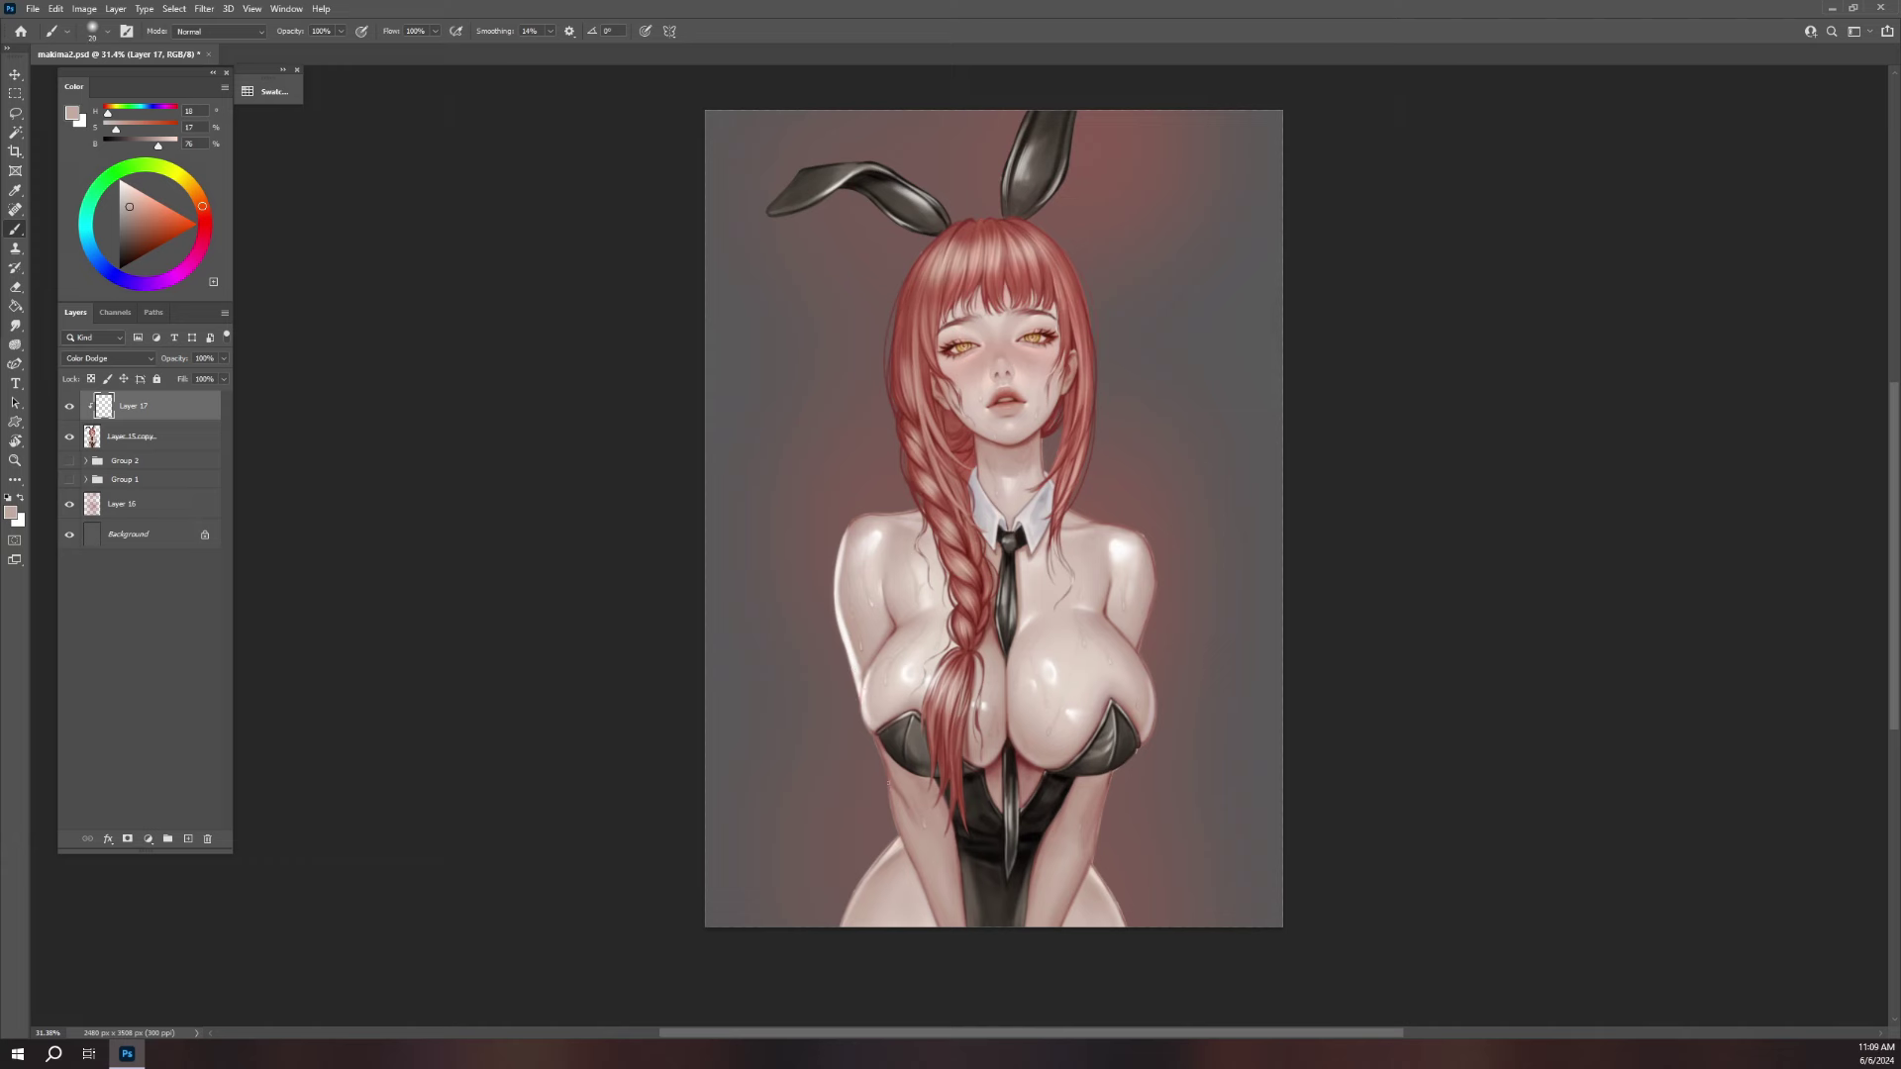
drag(875, 739, 889, 767)
drag(894, 789, 920, 877)
drag(1153, 592, 1139, 645)
drag(1156, 587, 1149, 545)
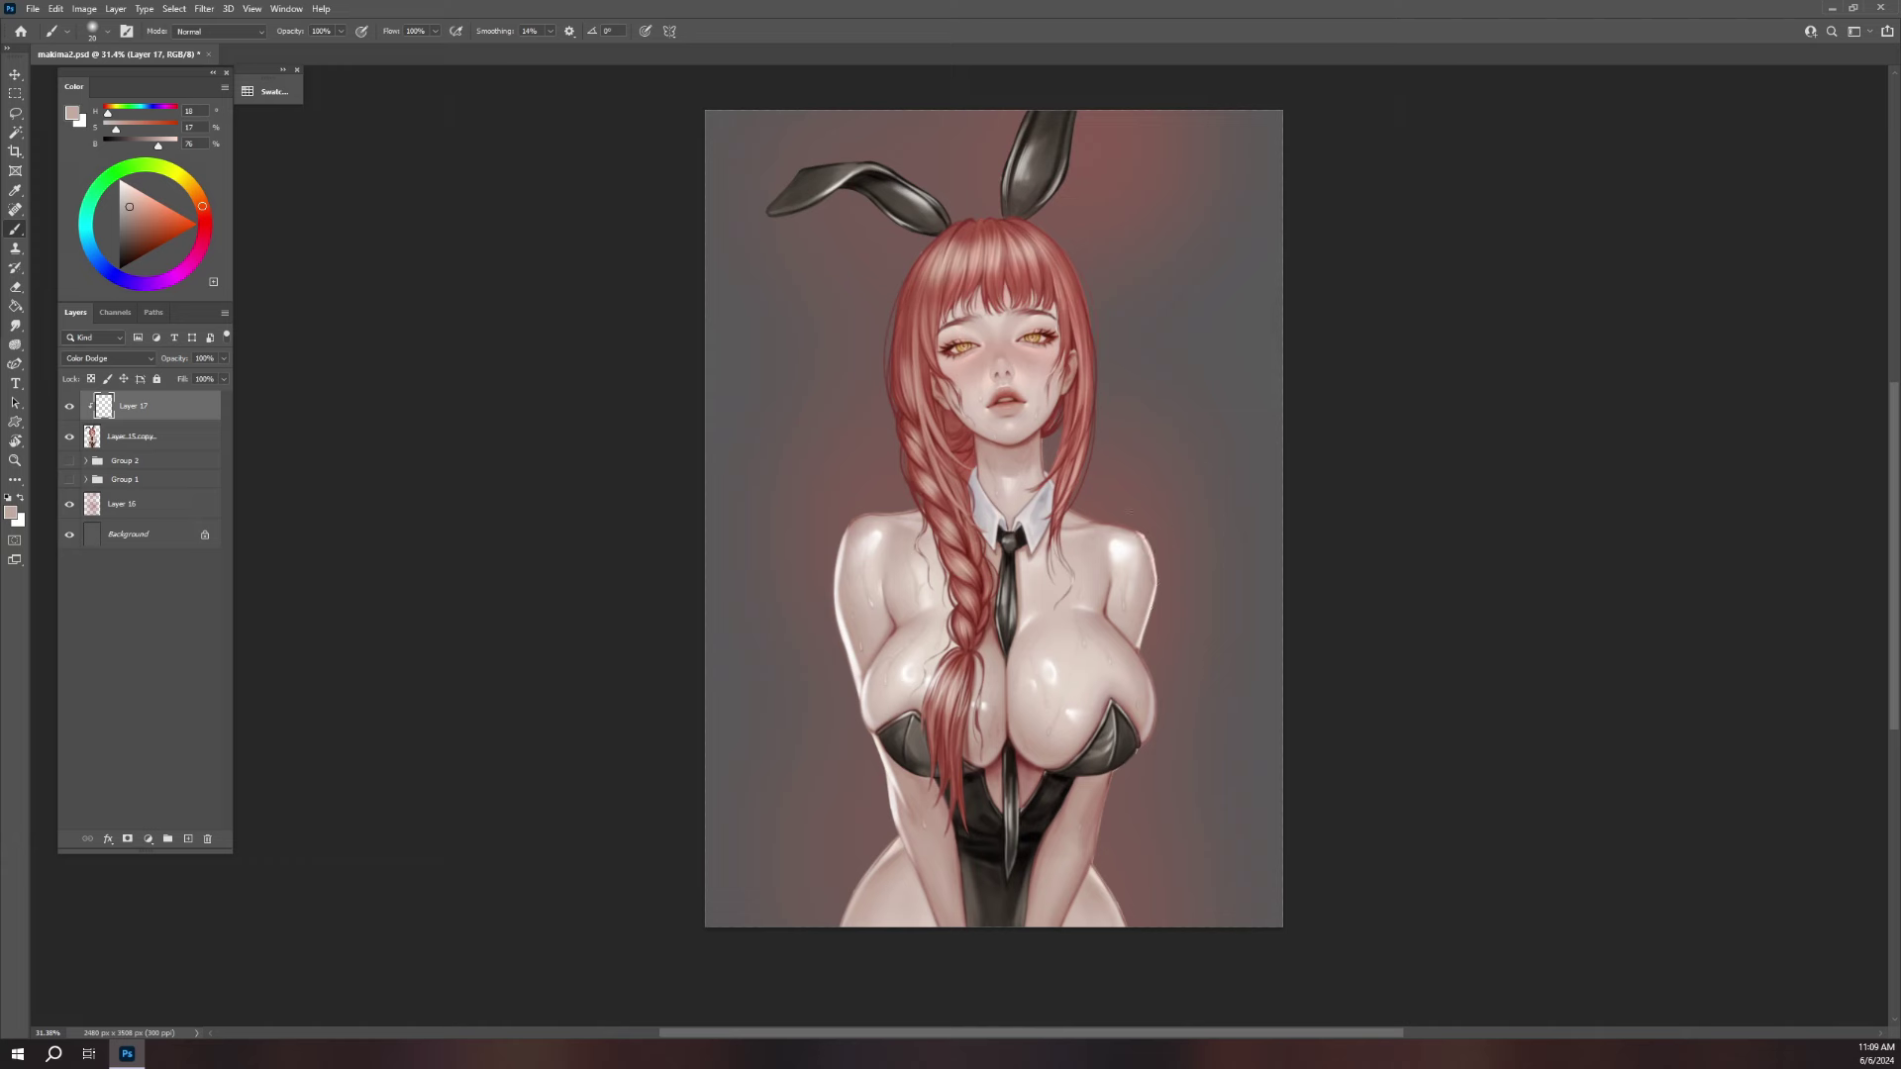
drag(1144, 659, 1154, 707)
drag(1162, 742, 1122, 630)
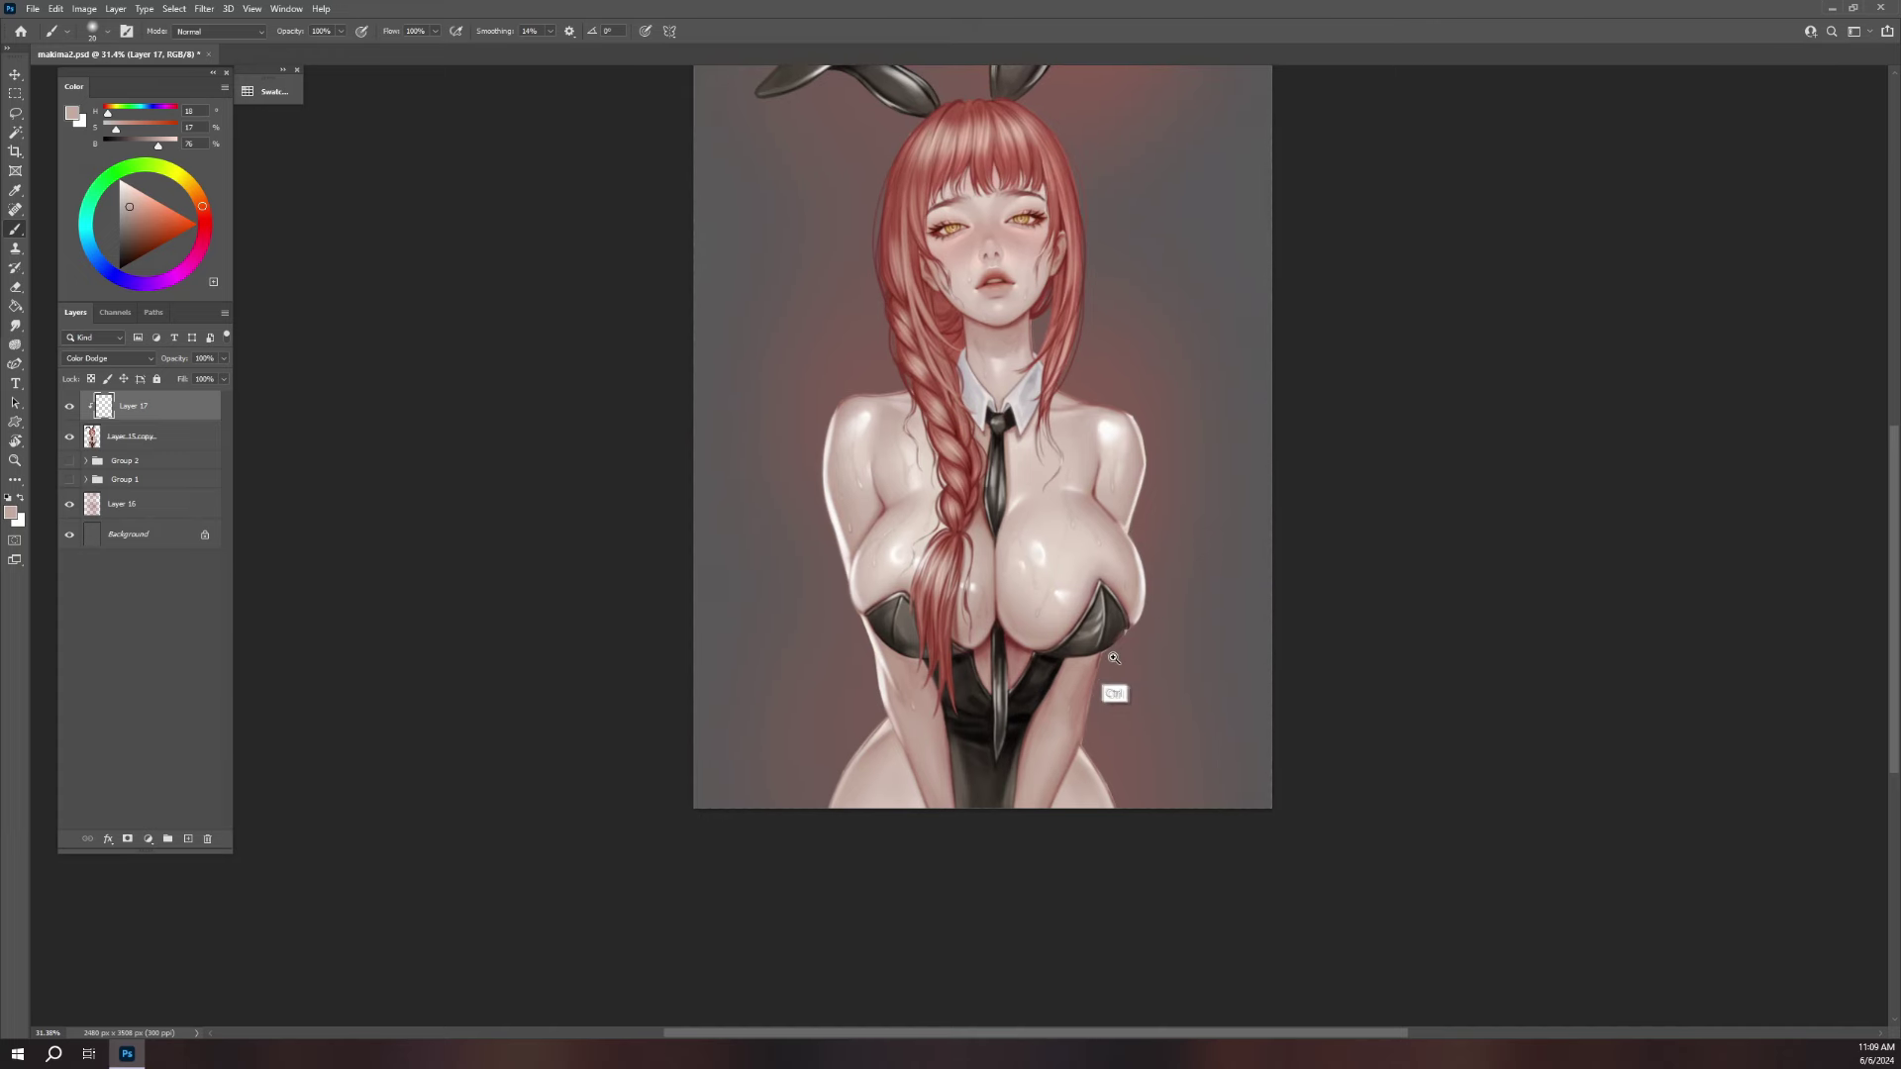
- Paint glossy highlights along both forearm edges and the right thigh contour
scroll(1118, 683, up, 3)
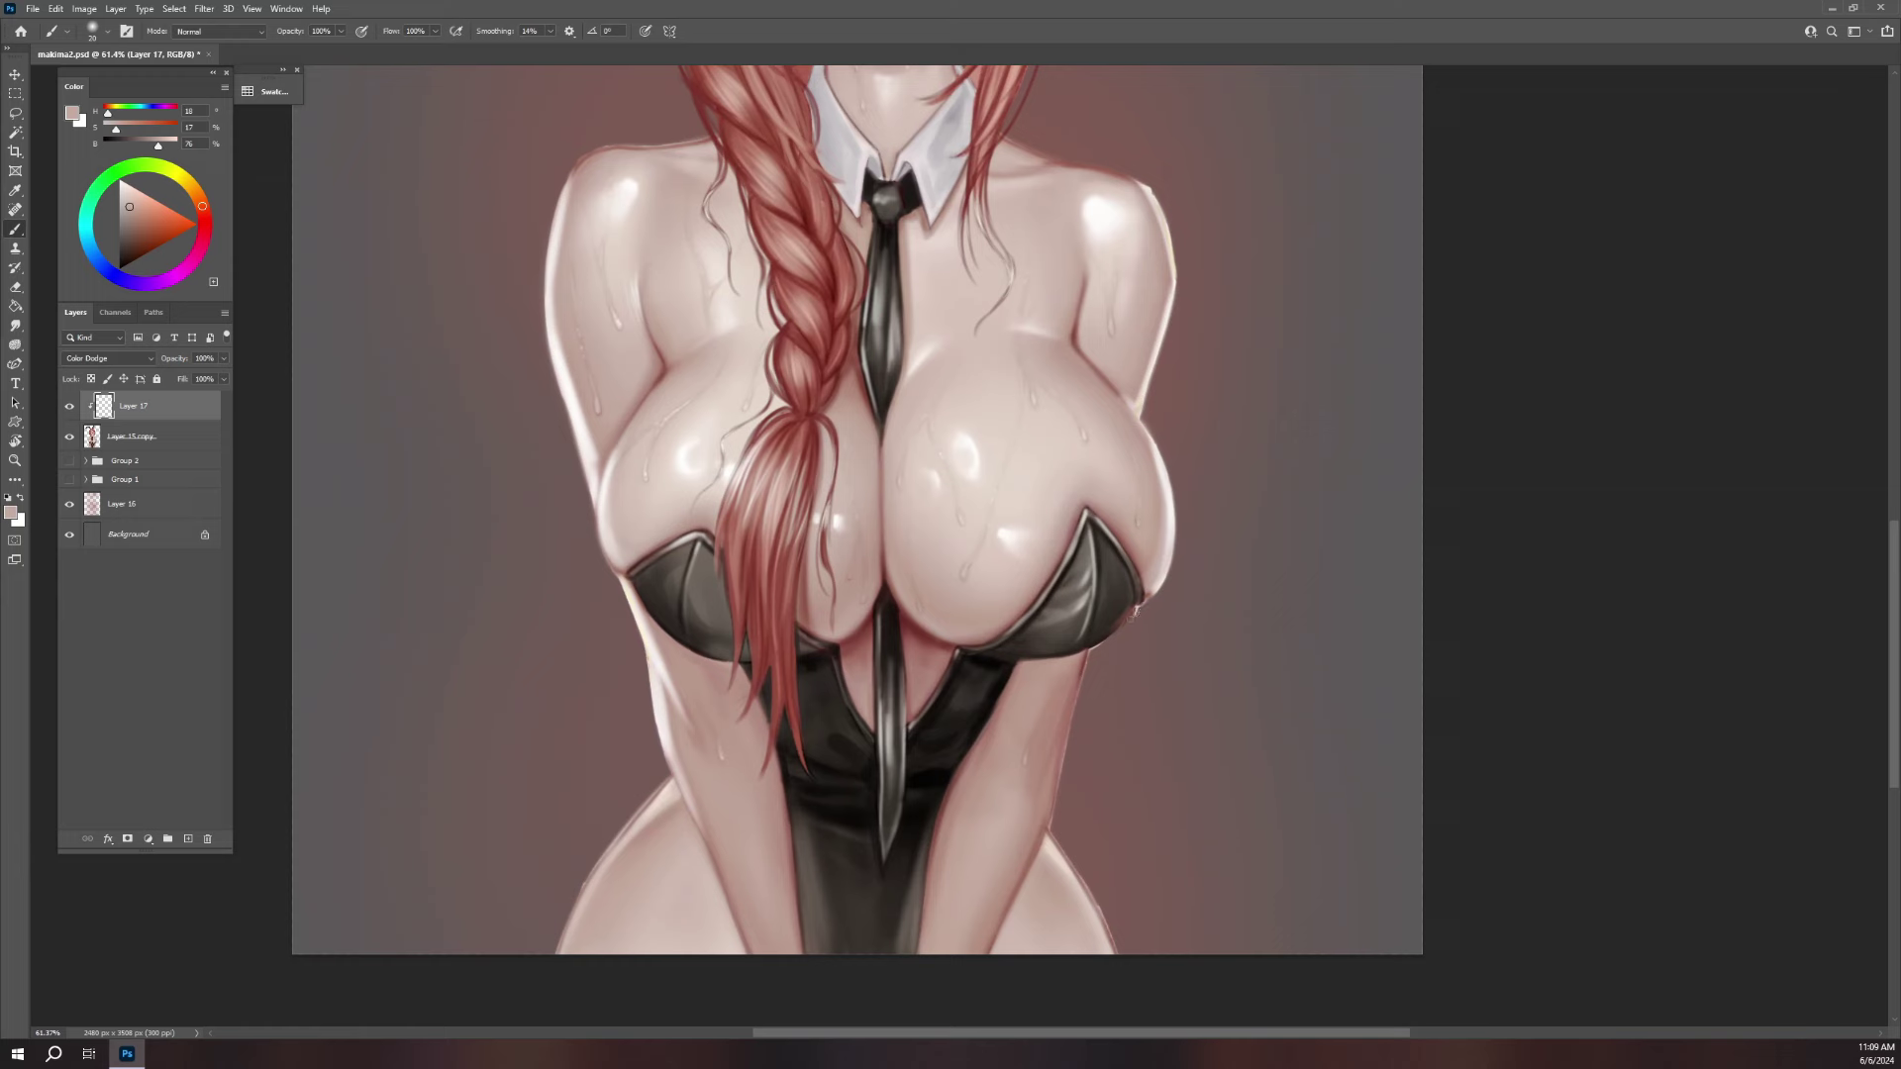
drag(1087, 658, 1047, 784)
drag(1074, 697, 1035, 845)
drag(1138, 755, 1195, 605)
mouse_move(719, 634)
mouse_down()
mouse_move(665, 705)
mouse_move(684, 673)
mouse_up()
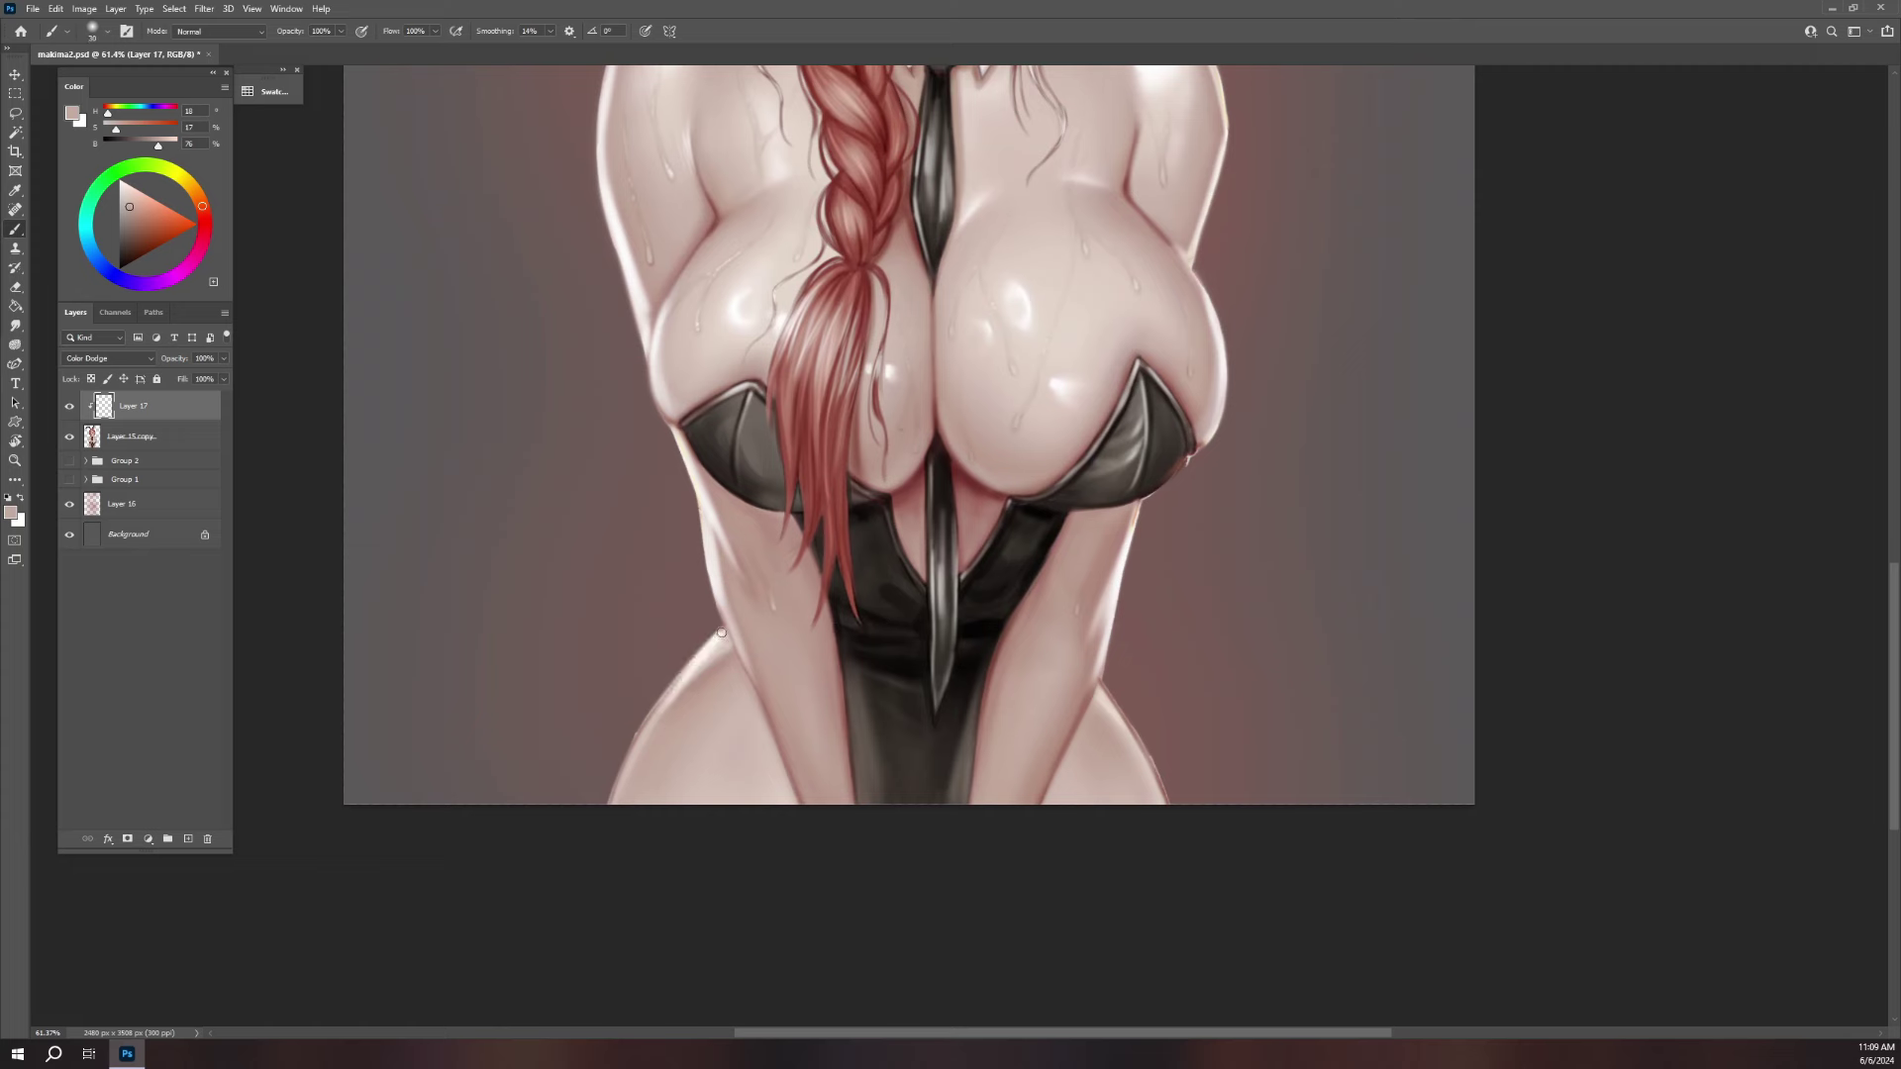
mouse_move(720, 594)
mouse_down()
mouse_move(732, 648)
mouse_move(727, 619)
mouse_move(609, 796)
mouse_up()
key(bracketleft)
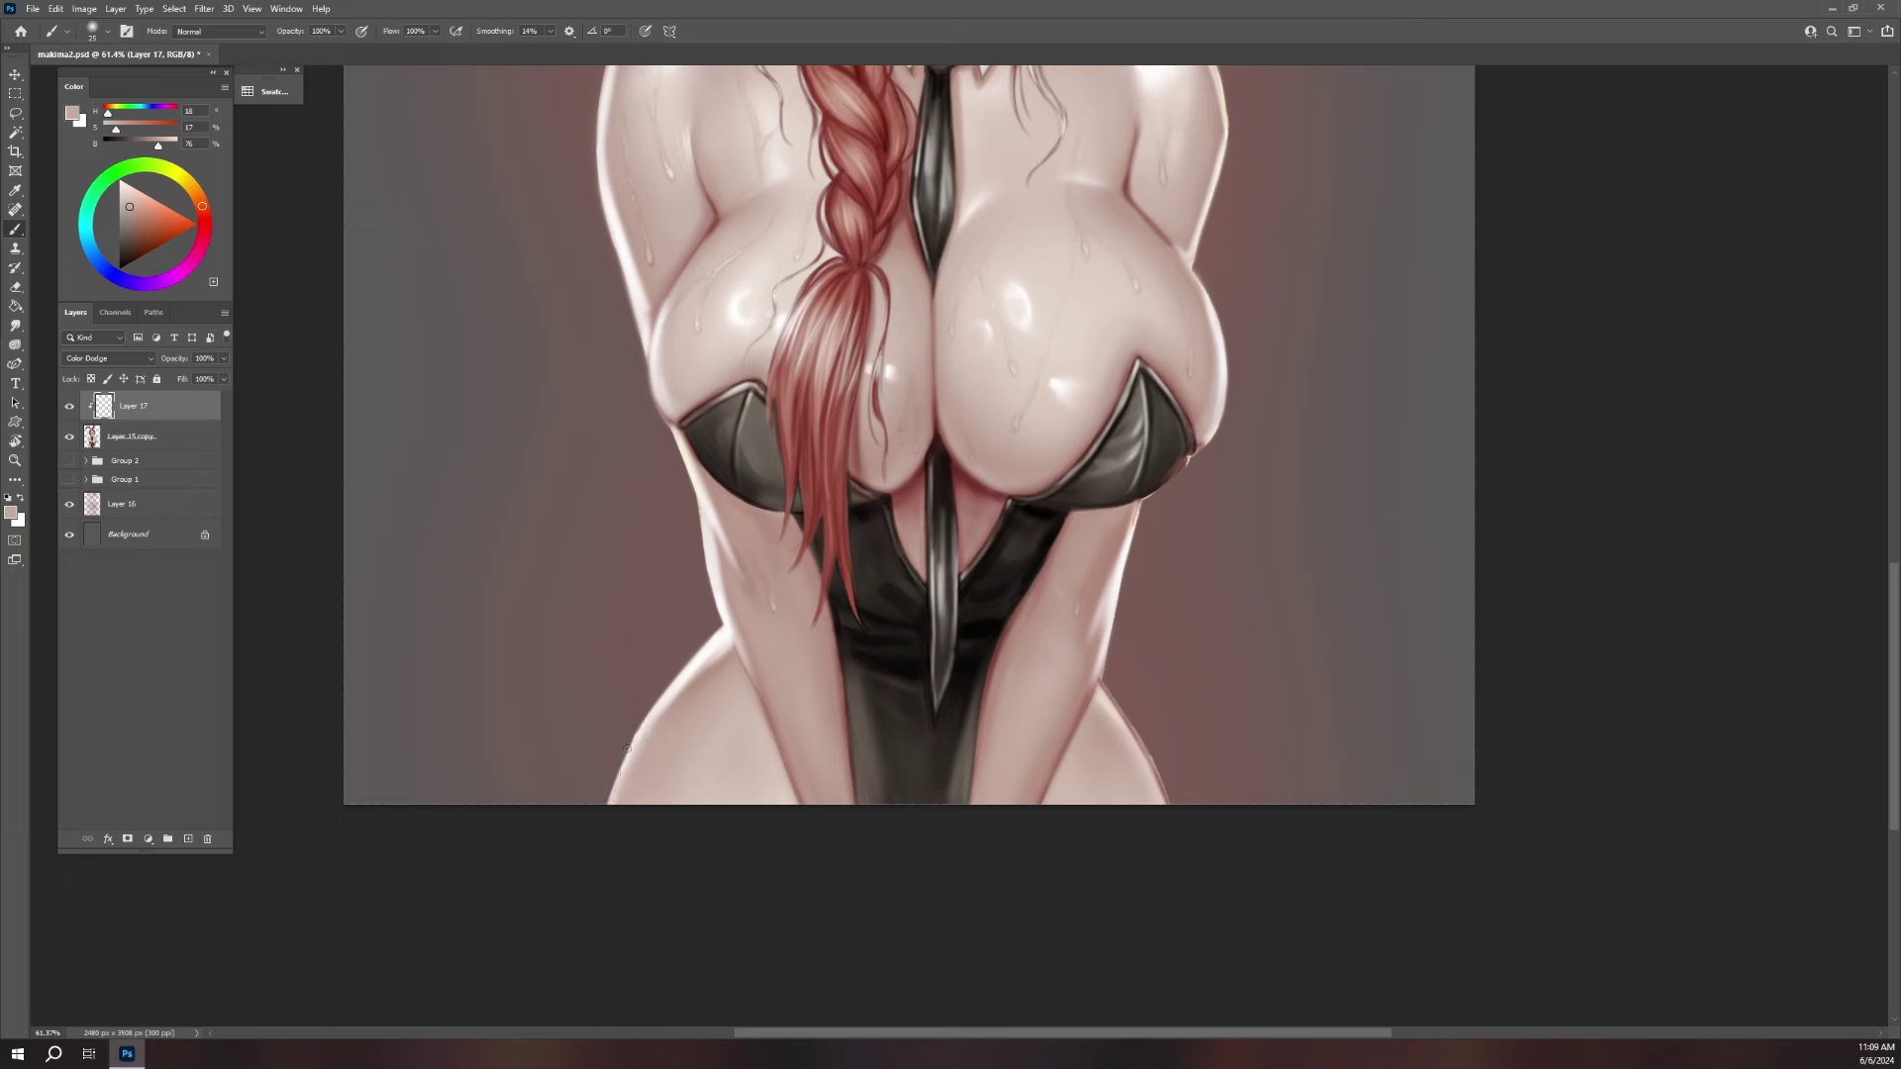
drag(1107, 688, 1166, 806)
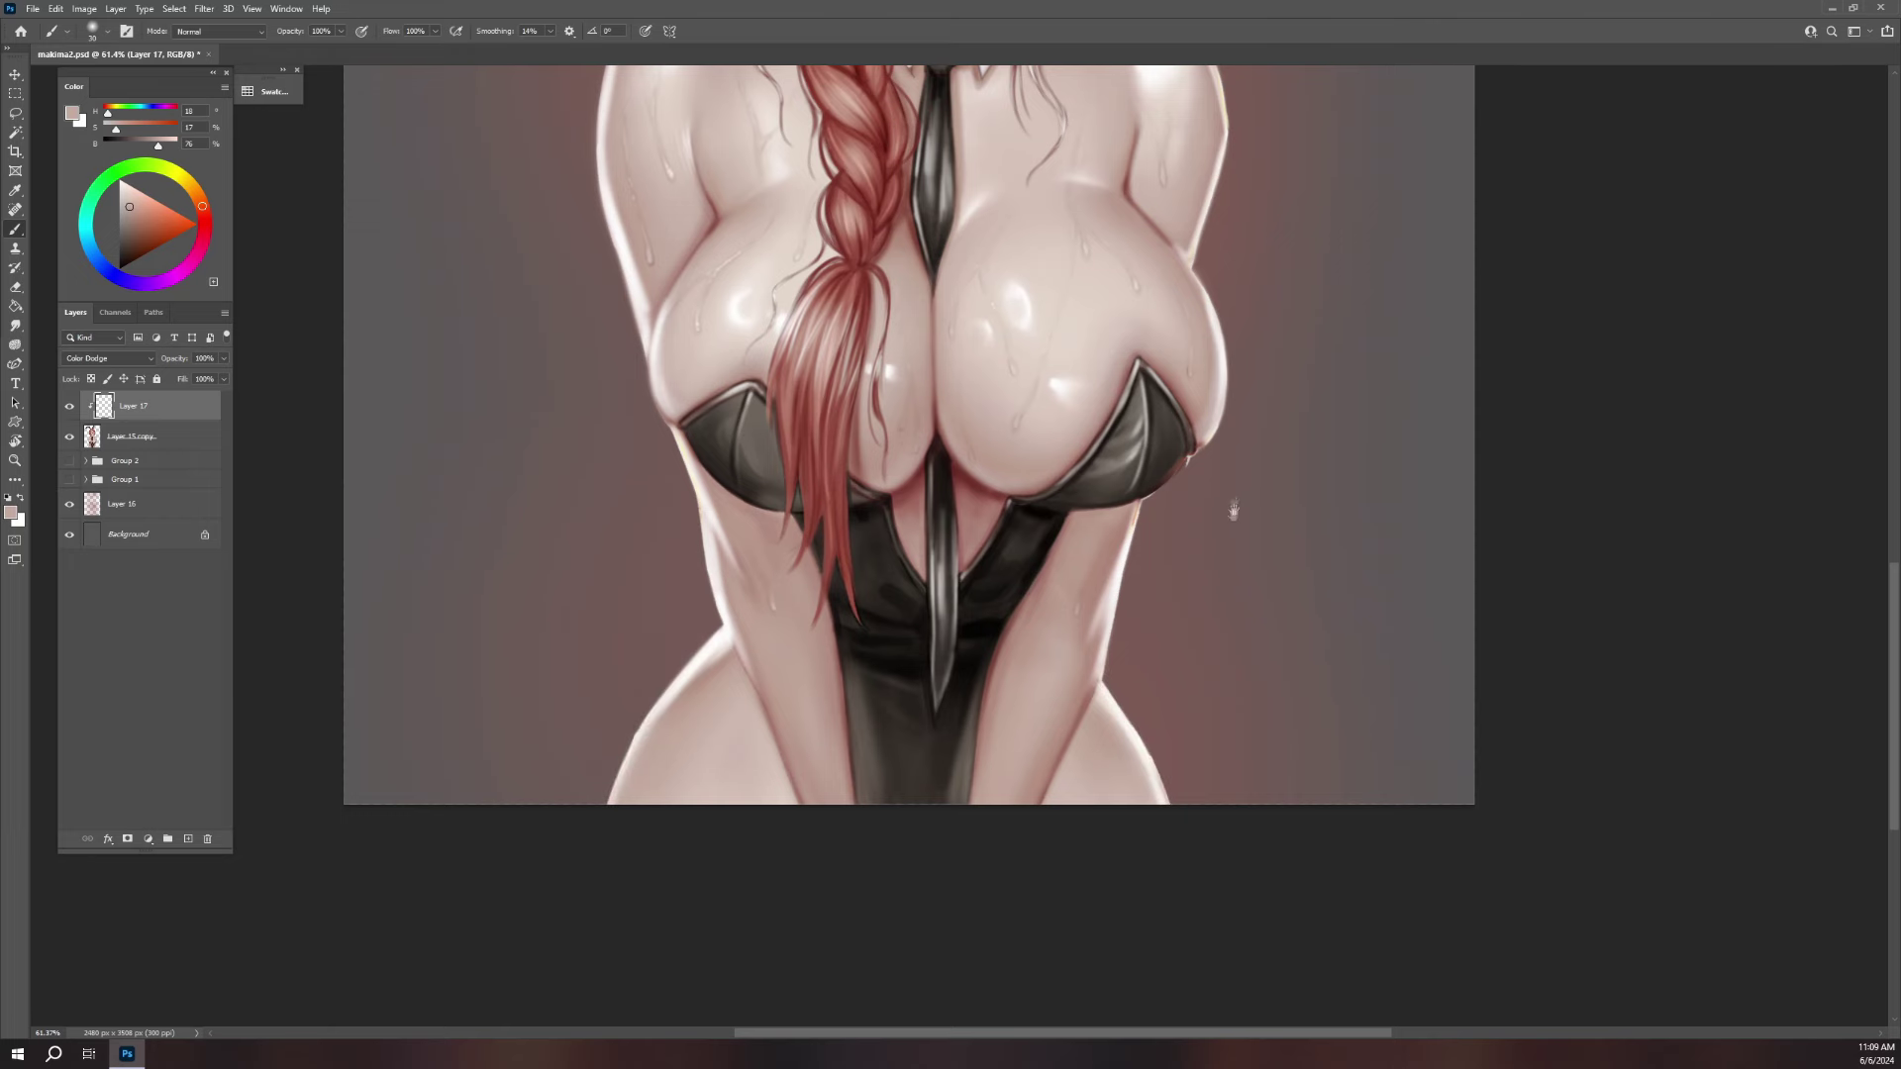
- Add rim highlights on the neck, right hair edge and both shoulders
scroll(1230, 496, up, 5)
scroll(1226, 822, up, 5)
drag(998, 457, 994, 515)
drag(990, 425, 997, 503)
key(bracketright)
key(bracketright)
key(bracketright)
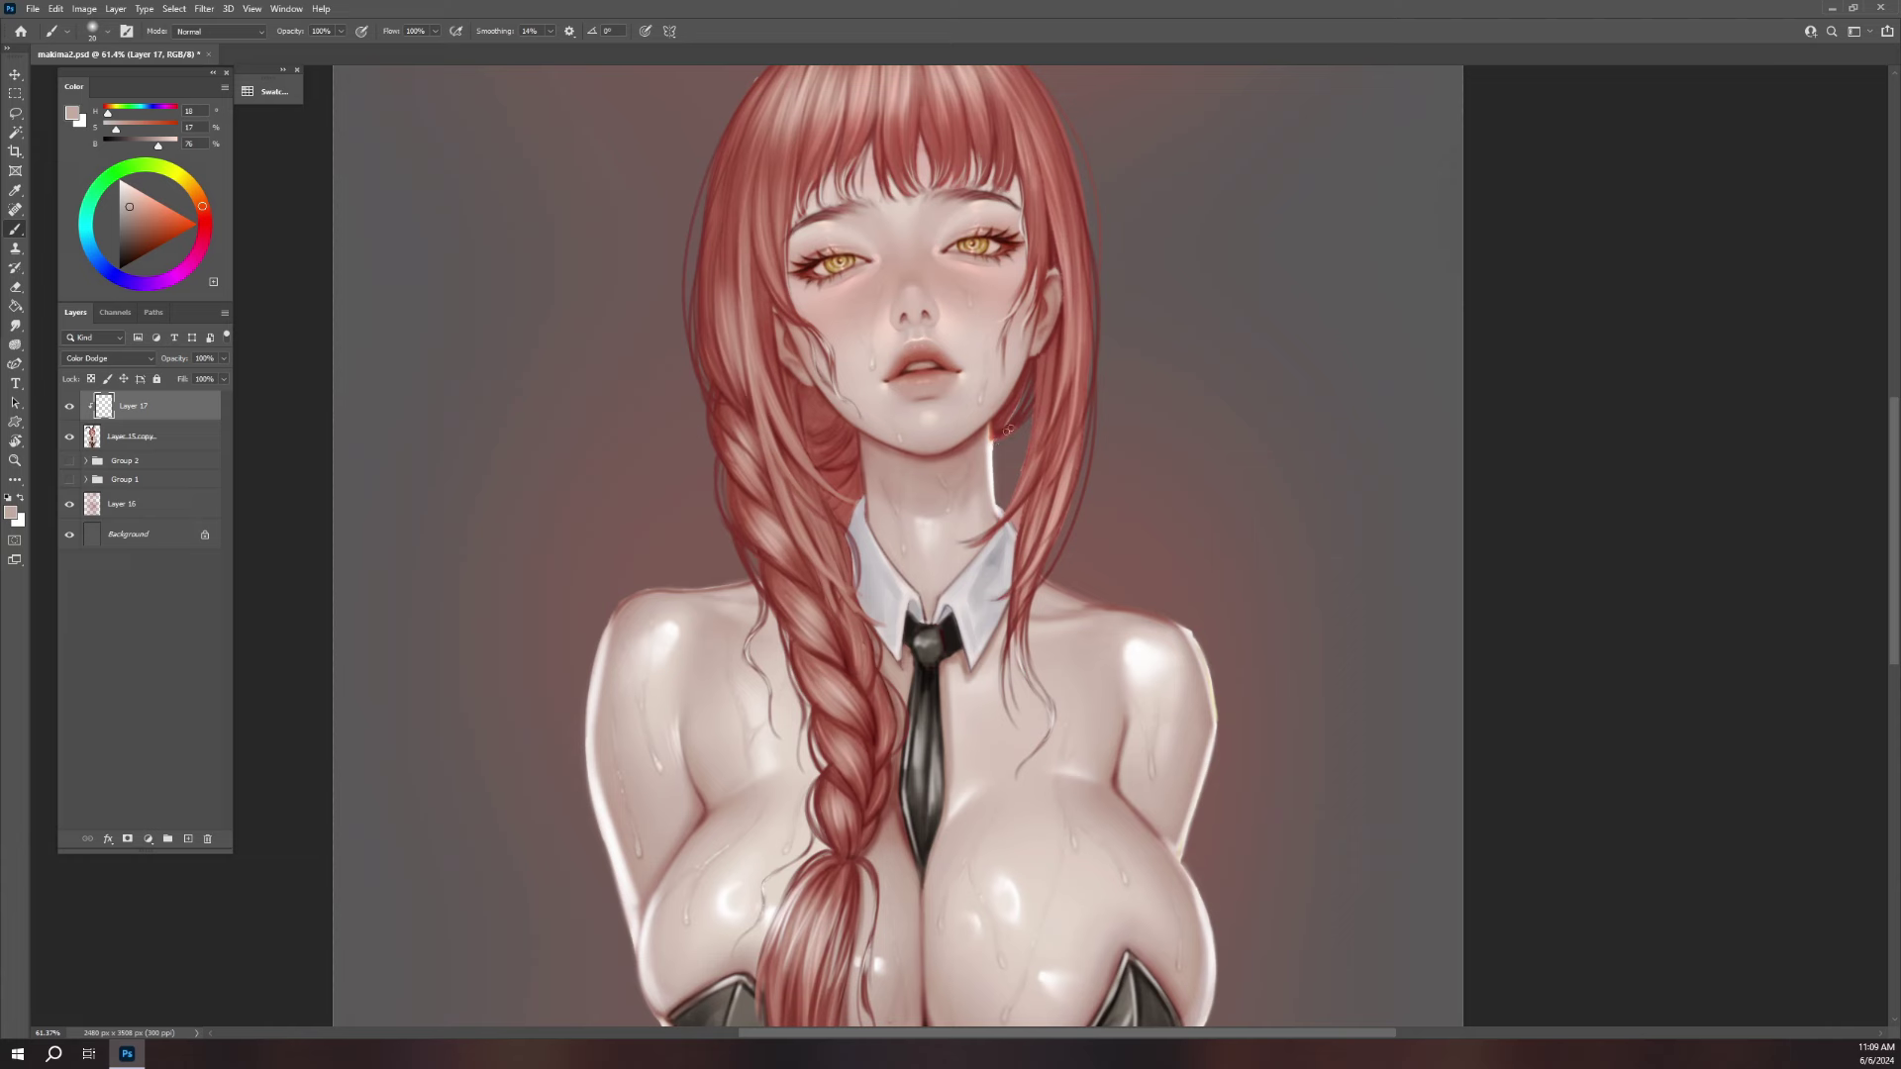
drag(1087, 446, 1084, 478)
mouse_move(750, 579)
mouse_down()
mouse_move(616, 606)
mouse_move(606, 634)
mouse_move(686, 586)
mouse_up()
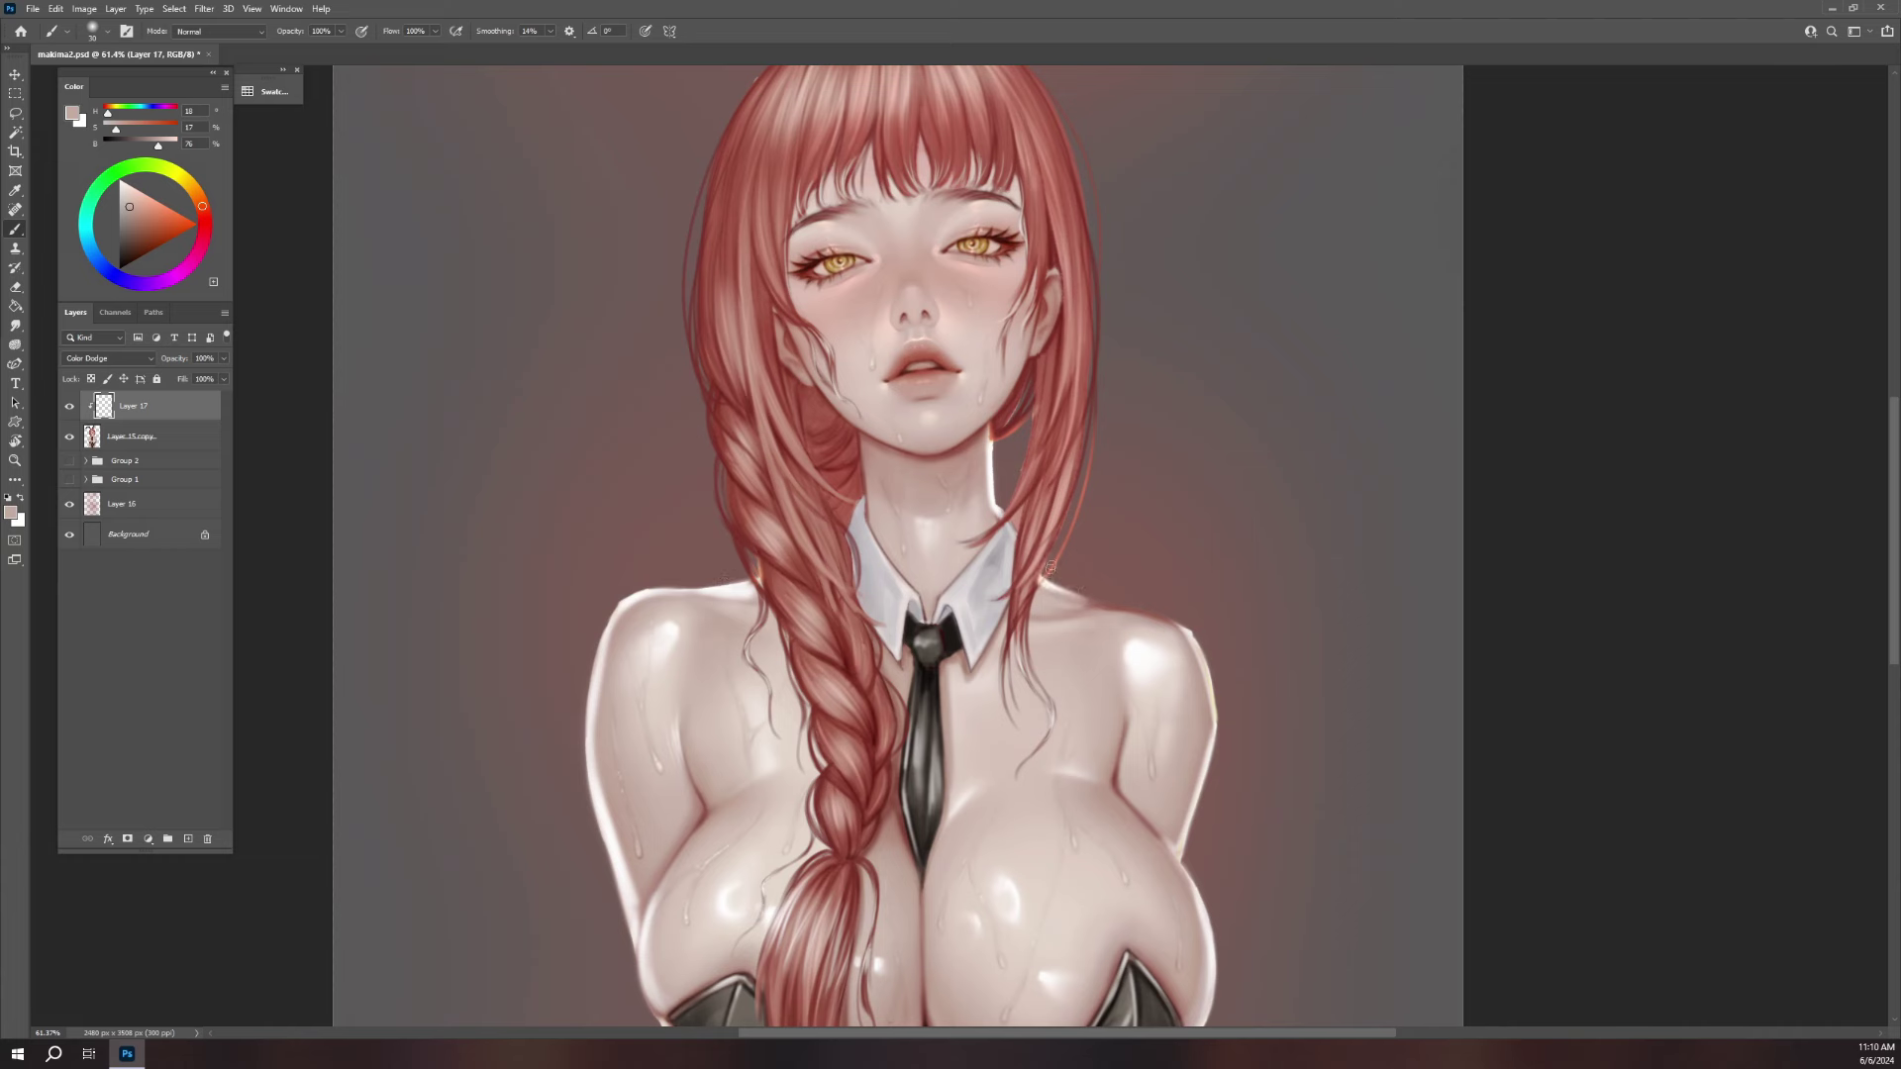
mouse_move(1034, 592)
mouse_down()
mouse_move(1076, 588)
mouse_move(1193, 639)
mouse_move(1073, 621)
mouse_move(1210, 711)
mouse_move(1214, 743)
mouse_up()
drag(1201, 675, 1208, 730)
key(e)
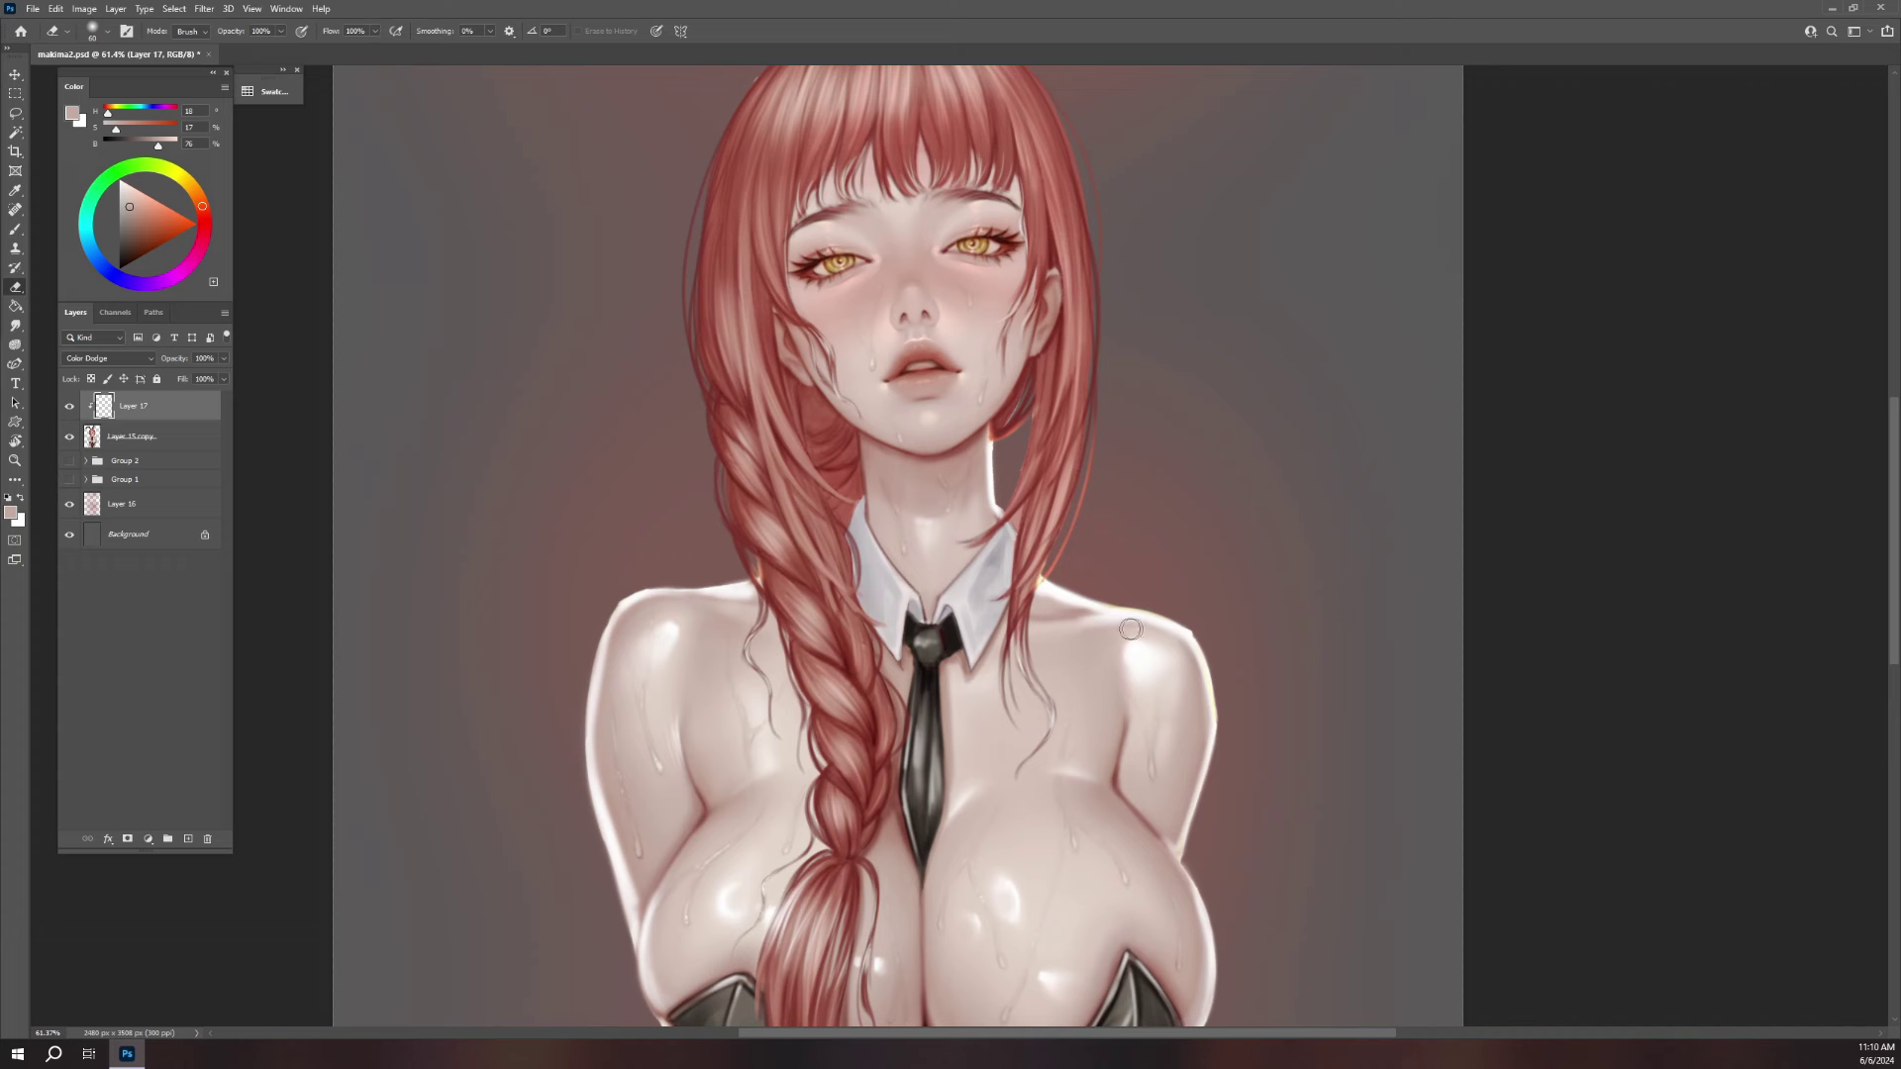
key(b)
key(b)
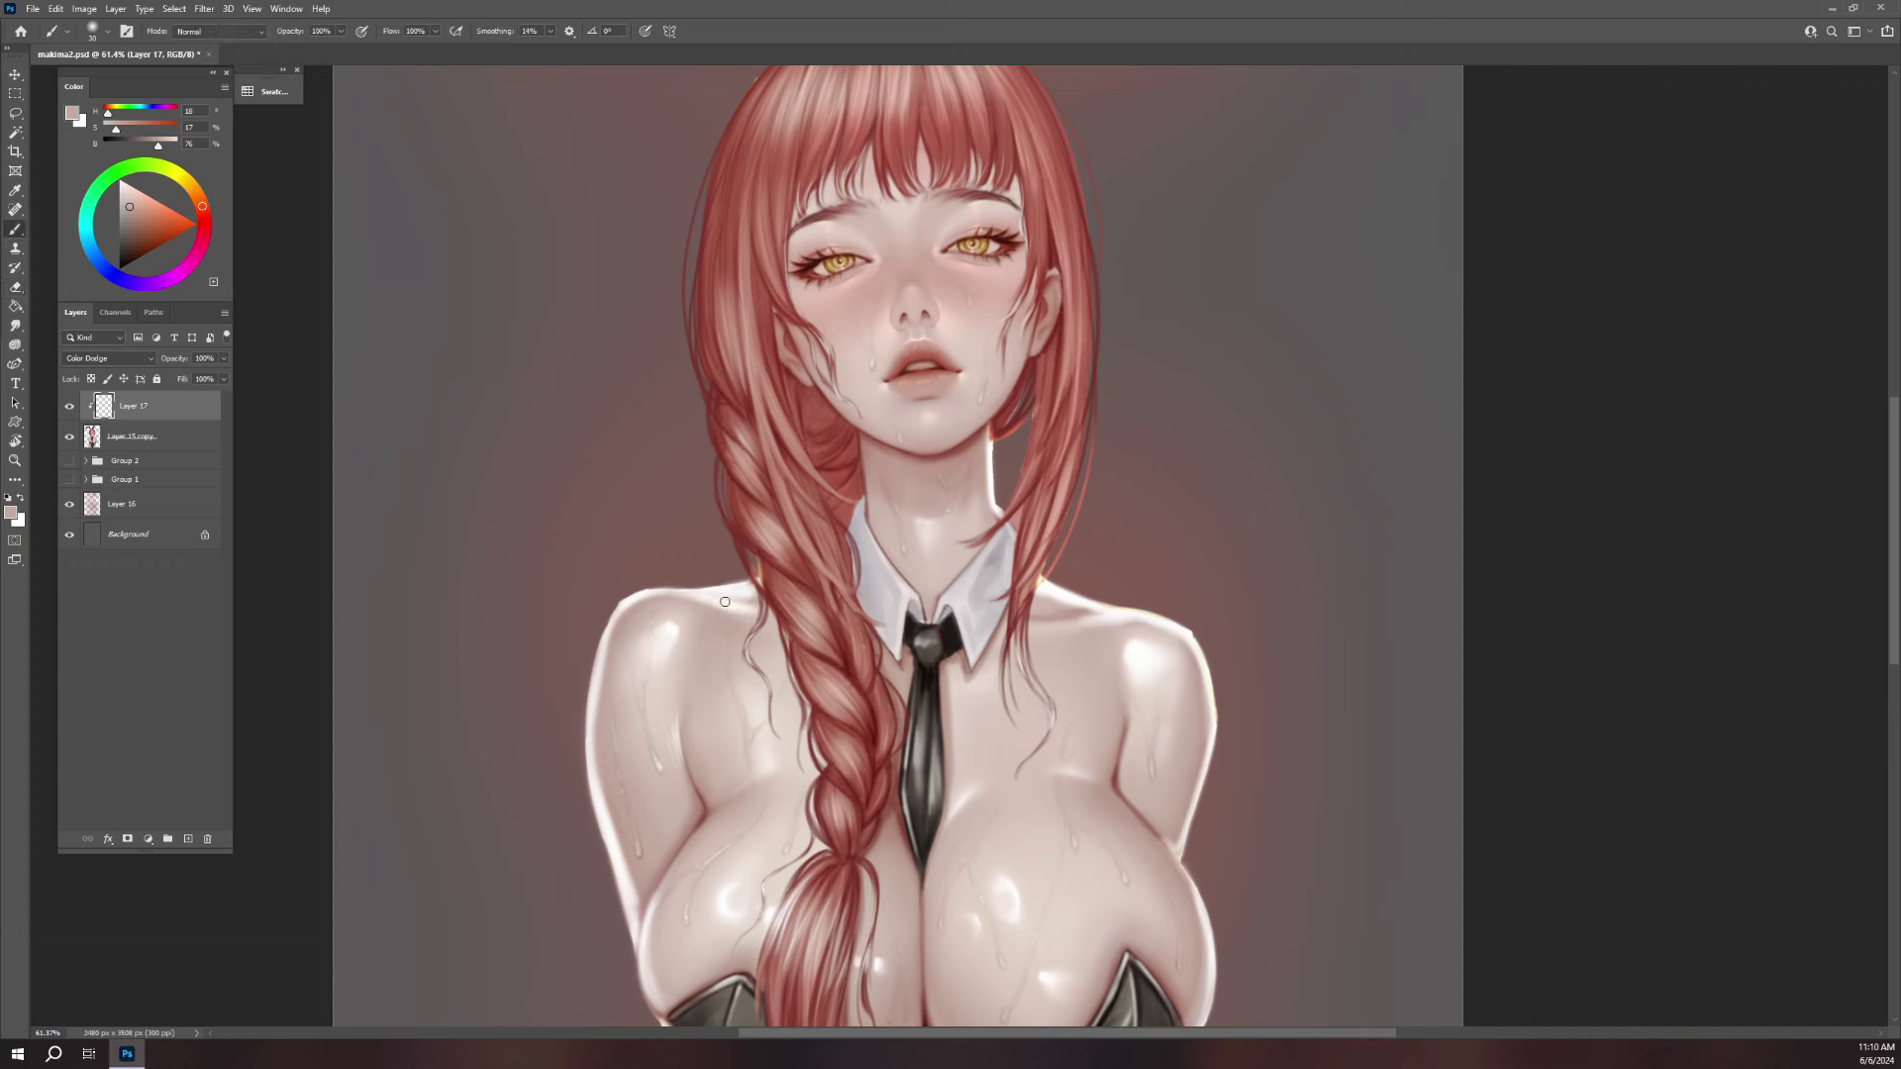
scroll(1161, 398, up, 3)
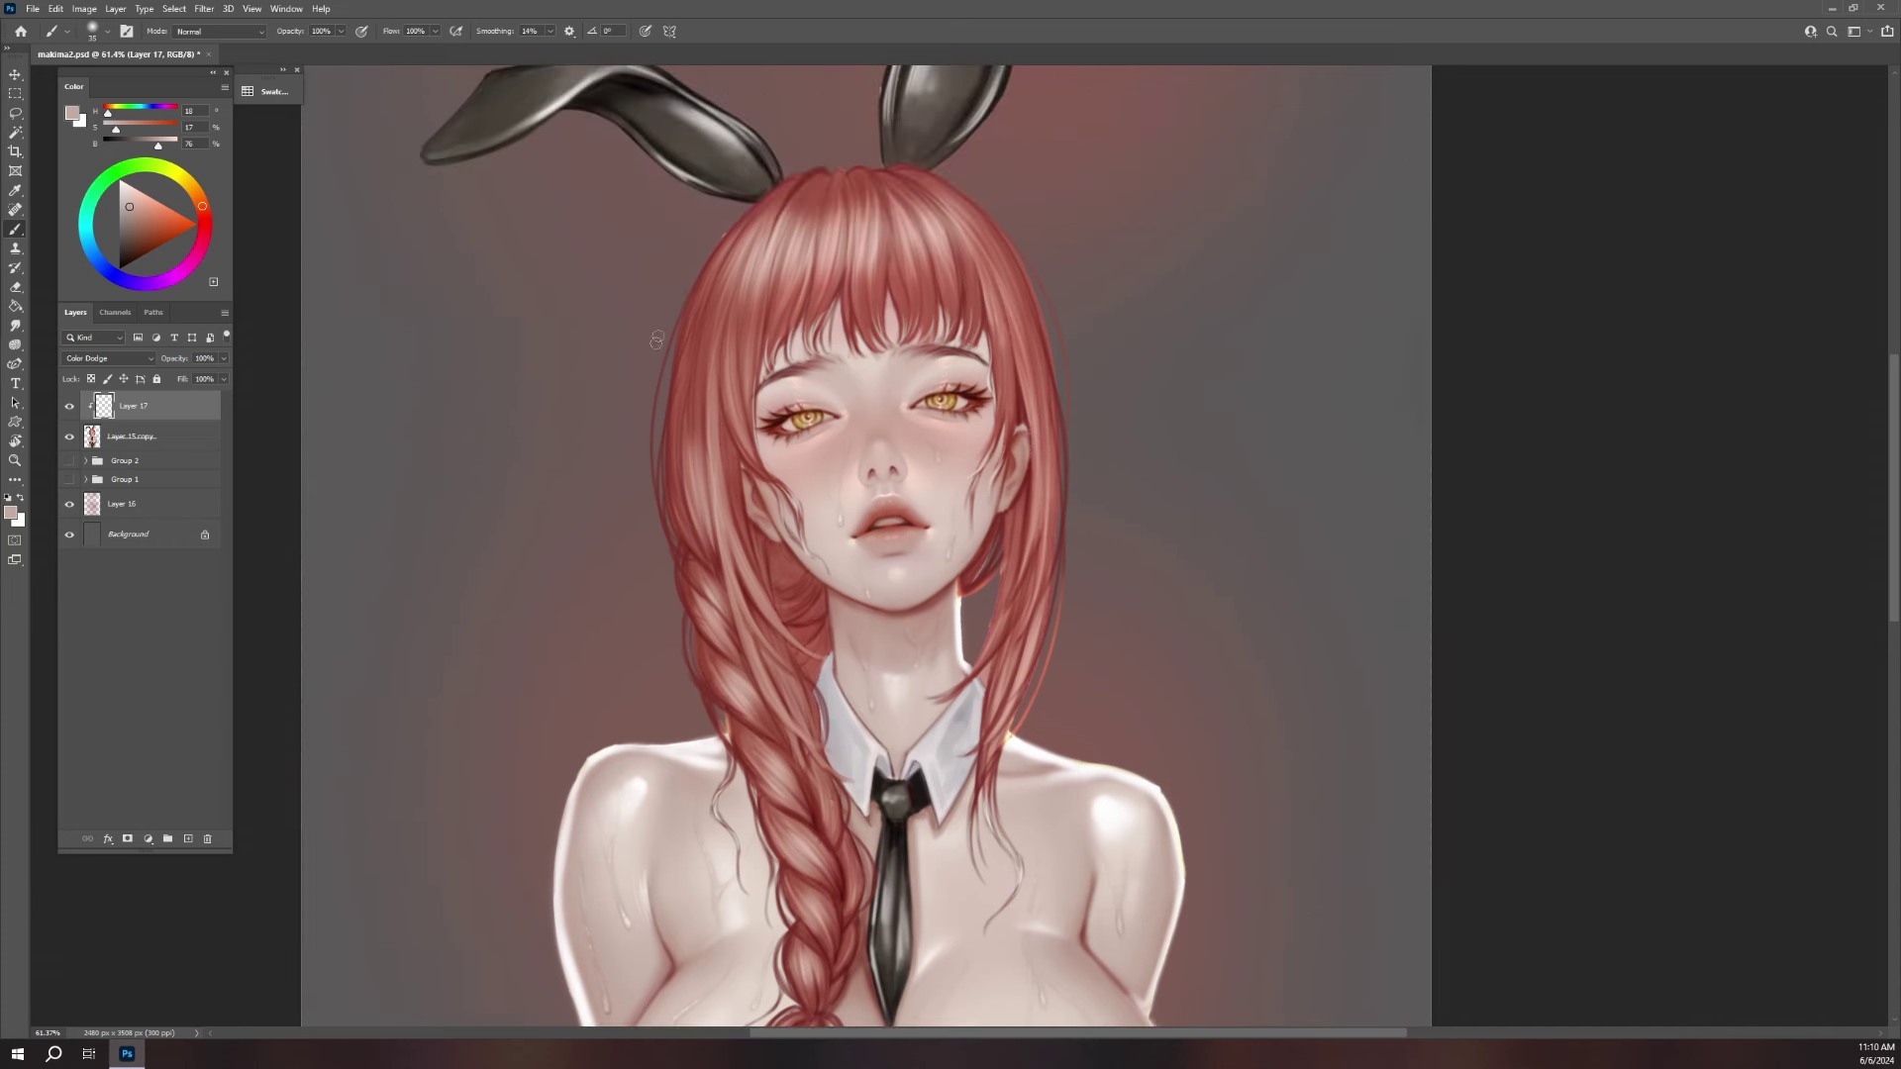
- Glow the left hair edge, braid and neck hair, erasing the over-bright patch near the ear
drag(658, 476, 698, 277)
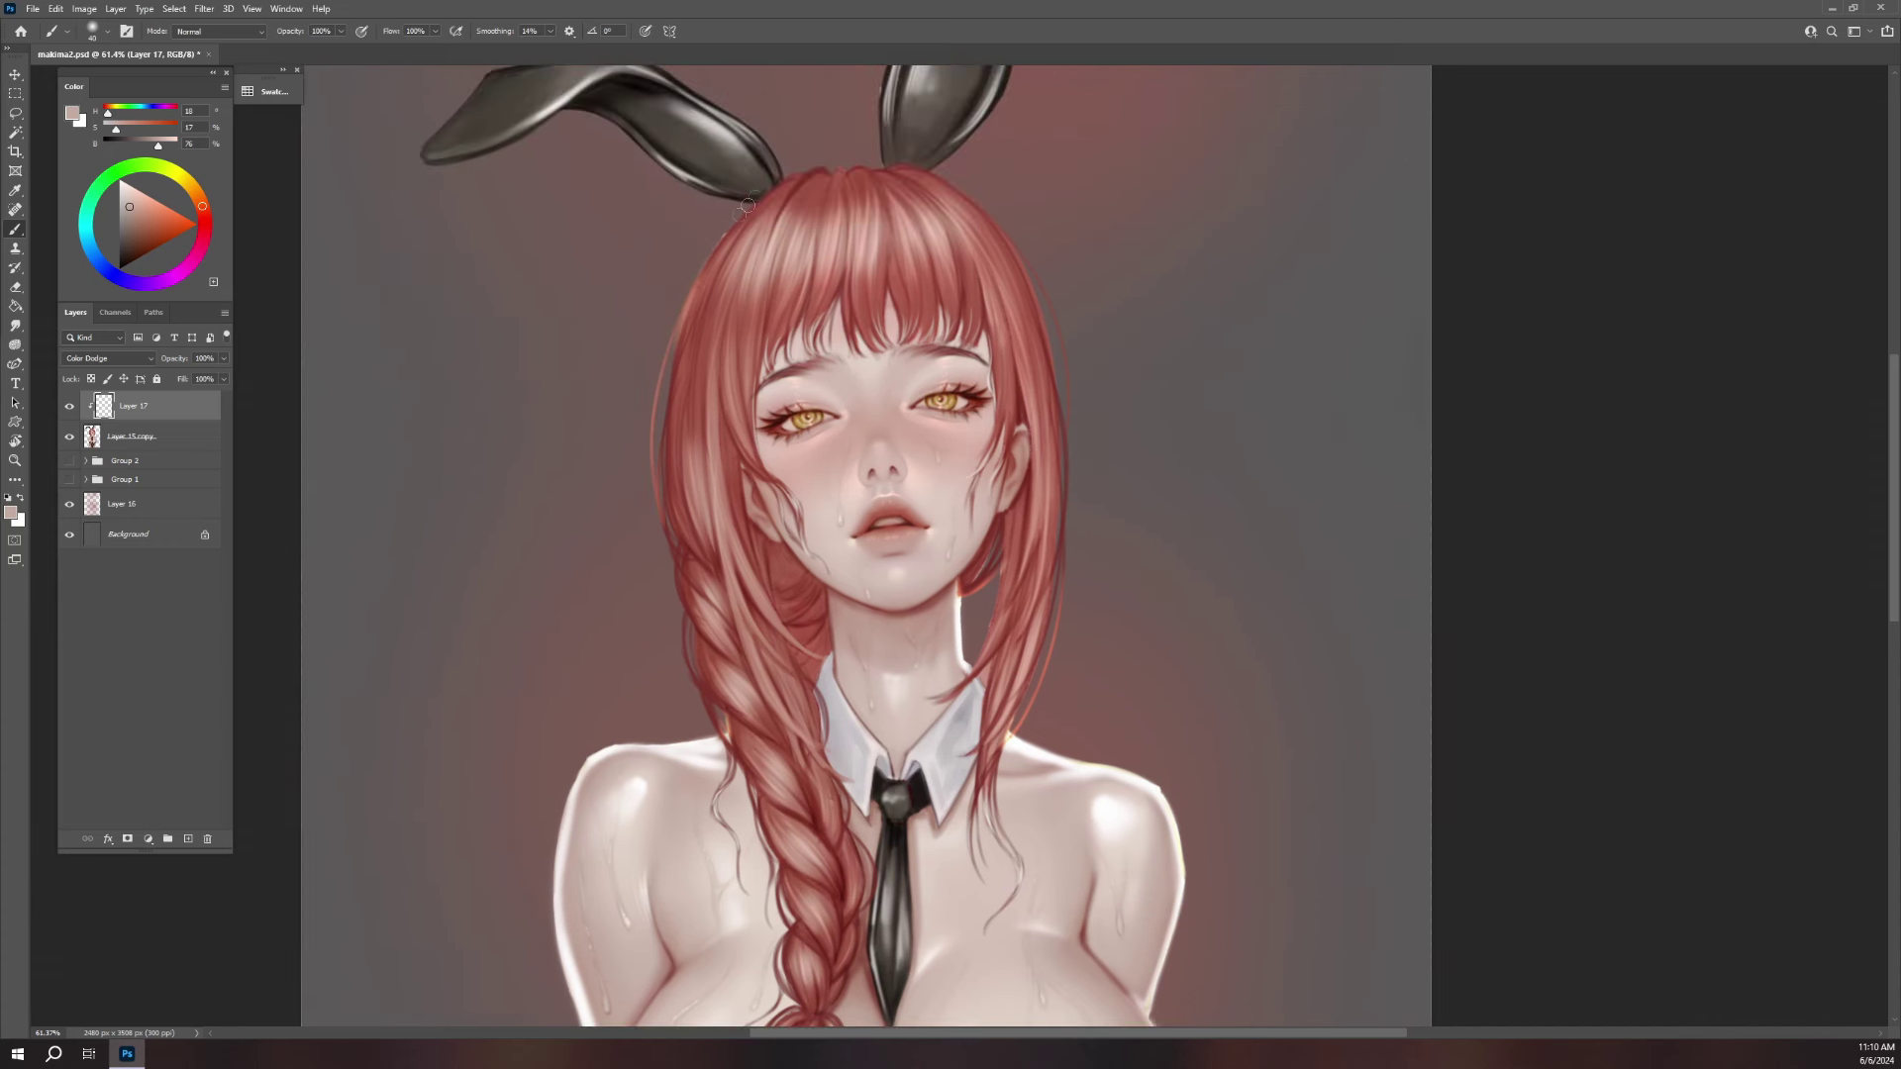
mouse_move(662, 396)
mouse_down()
mouse_move(689, 553)
mouse_move(673, 327)
mouse_up()
key(bracketright)
mouse_move(666, 519)
mouse_down()
mouse_move(710, 703)
mouse_move(676, 597)
mouse_up()
drag(830, 592, 818, 625)
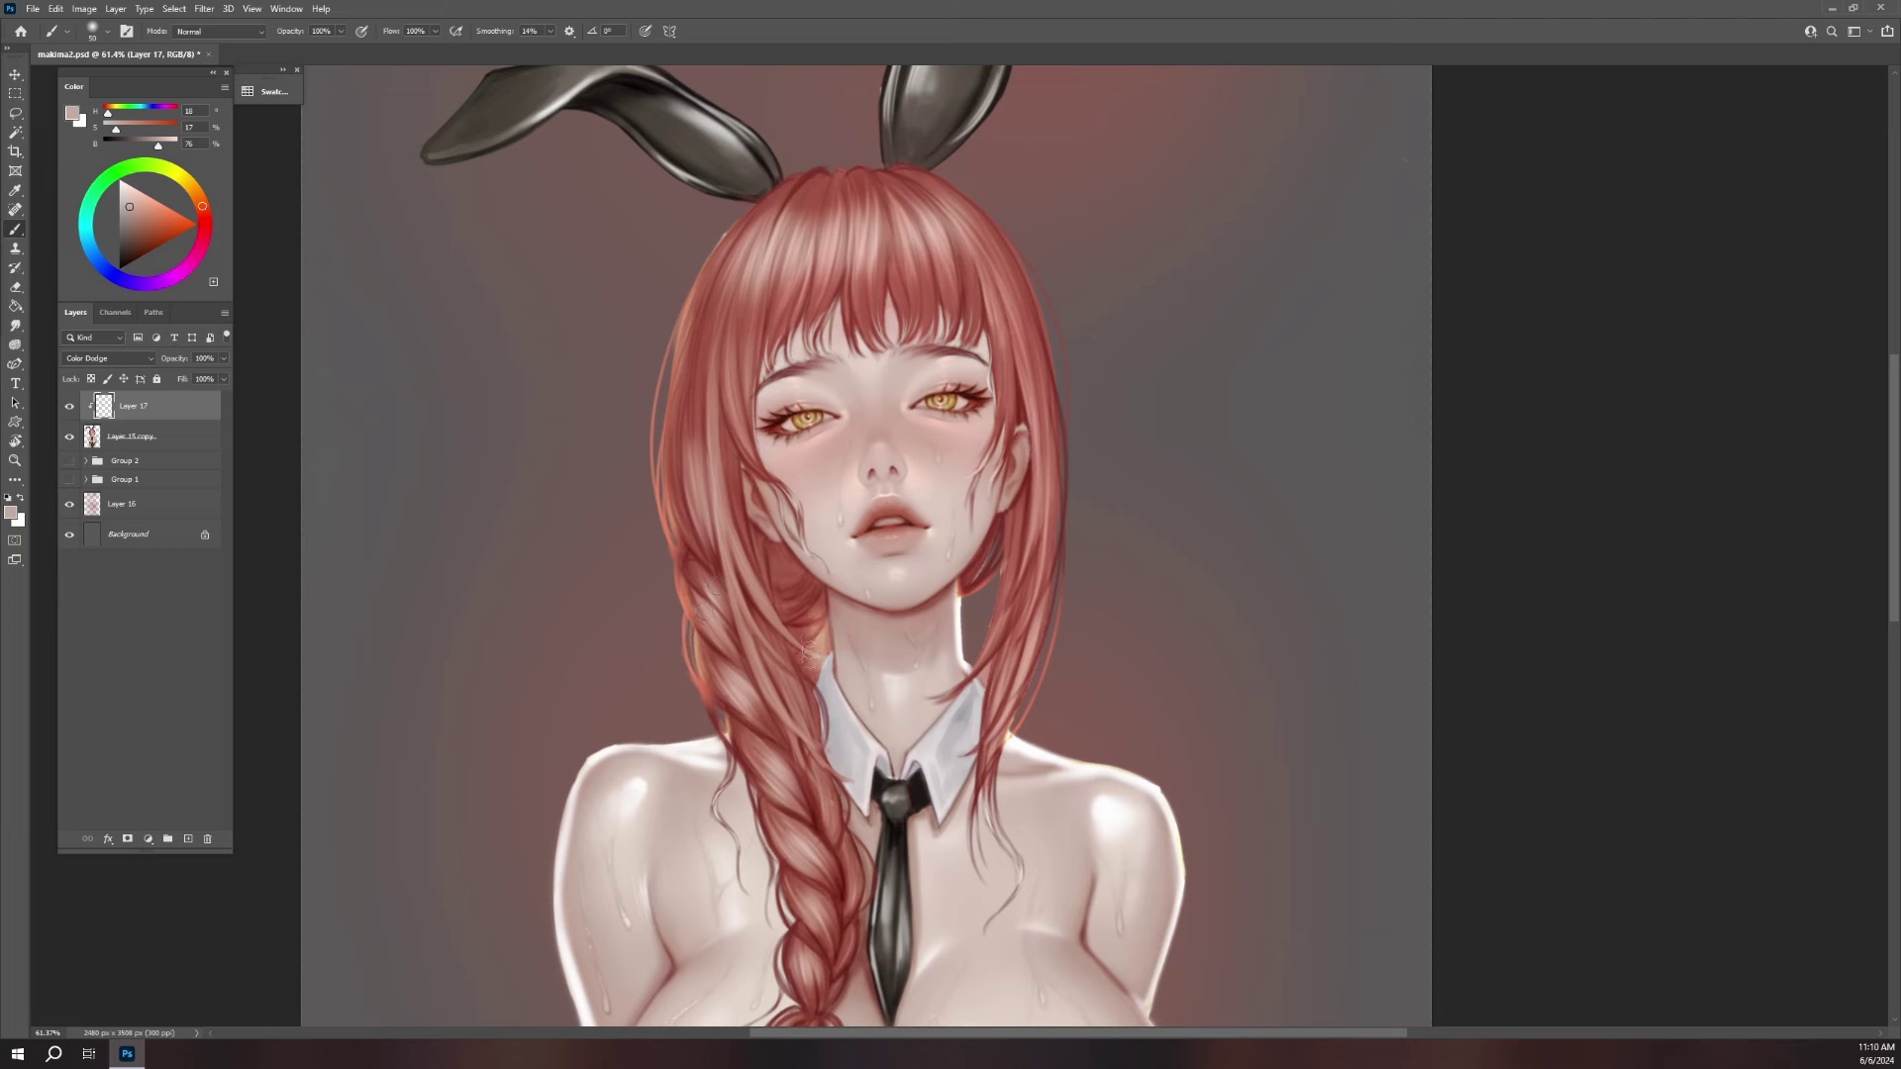
drag(807, 586, 789, 591)
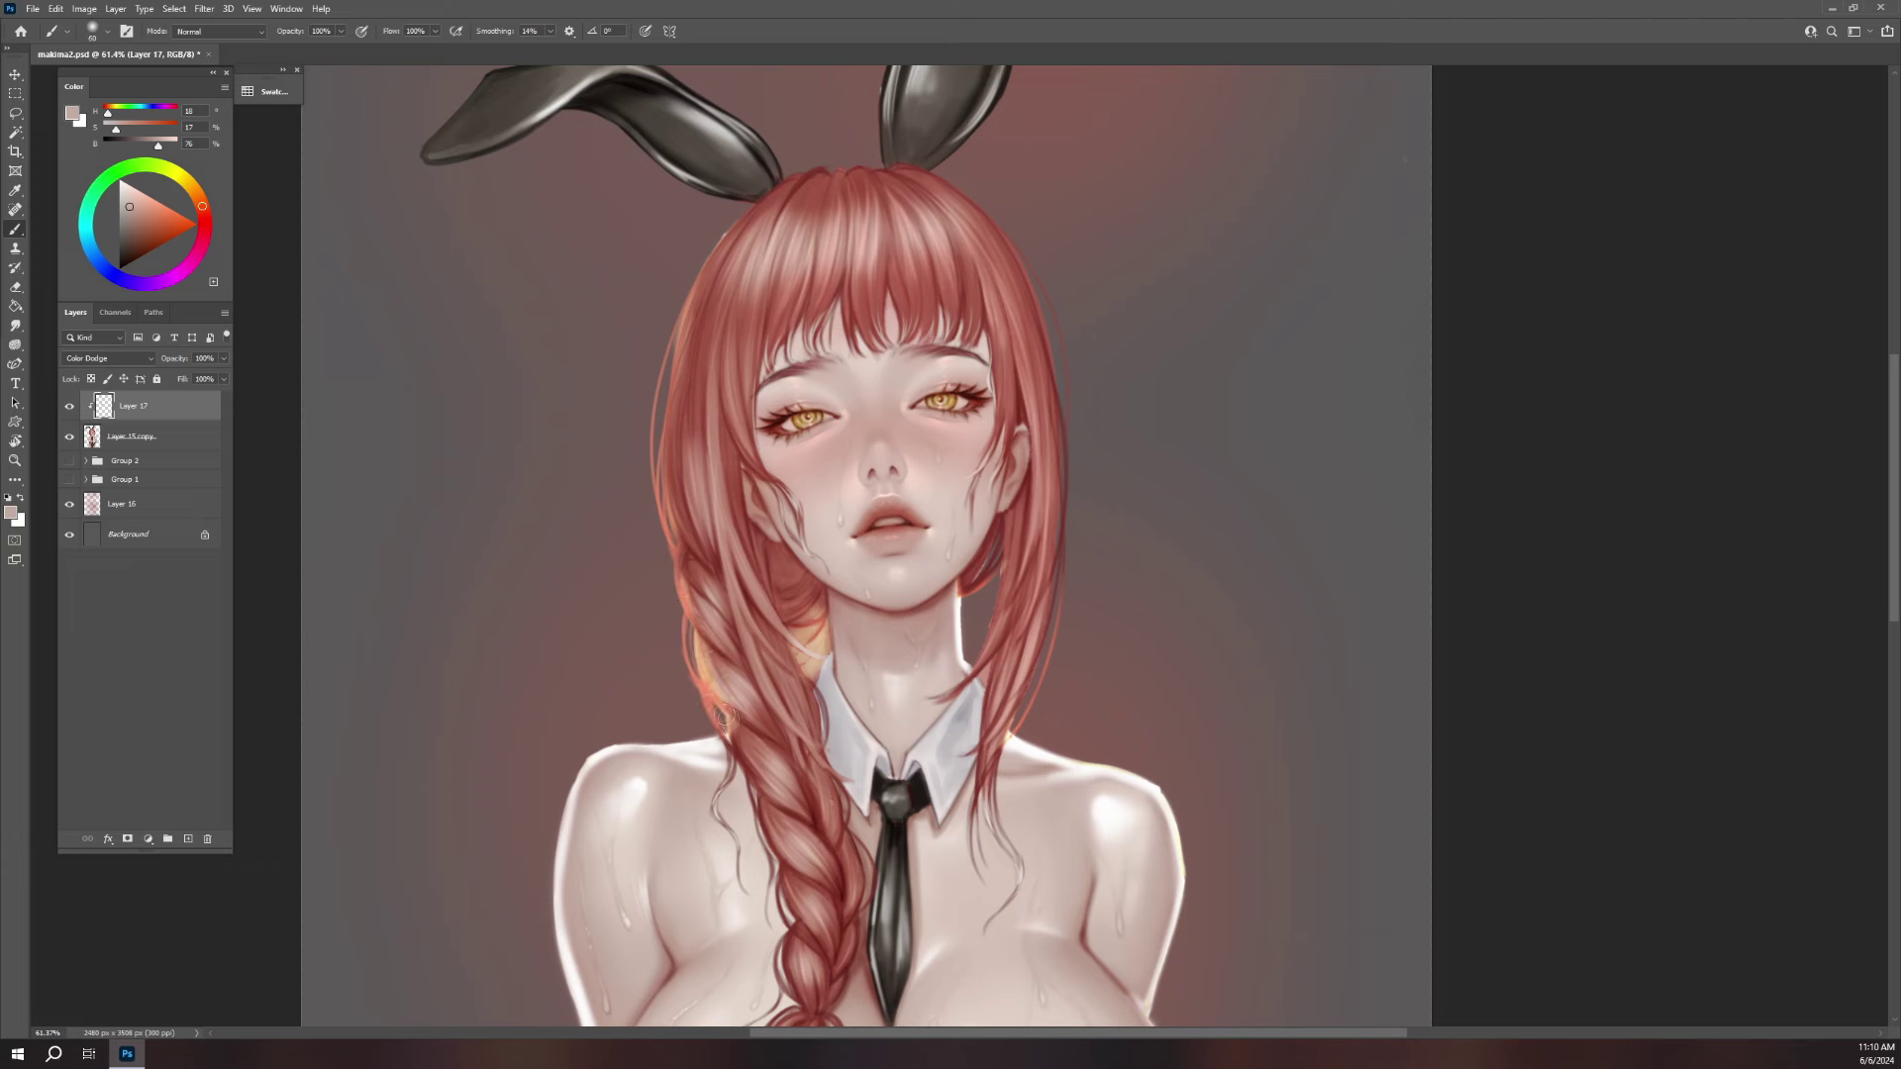
drag(702, 248, 671, 489)
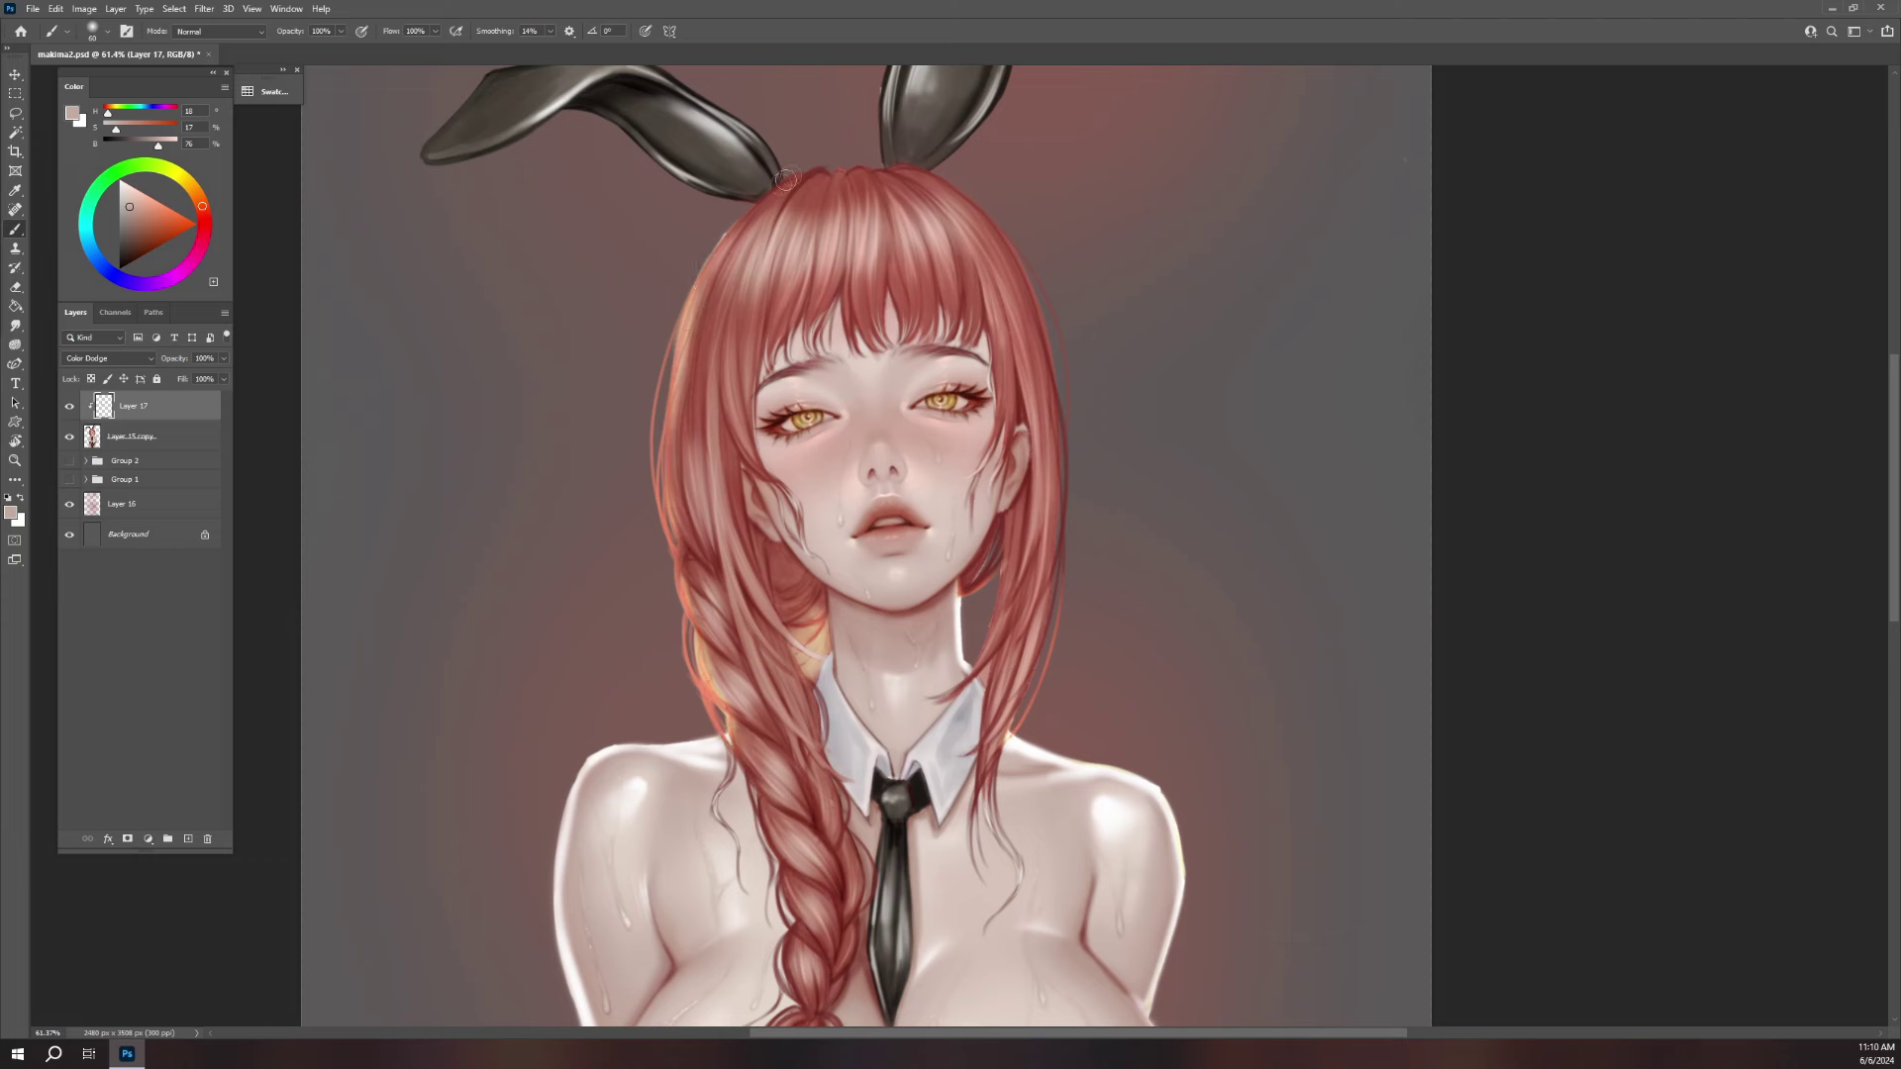
mouse_move(799, 172)
mouse_down()
mouse_move(751, 213)
mouse_move(669, 415)
mouse_up()
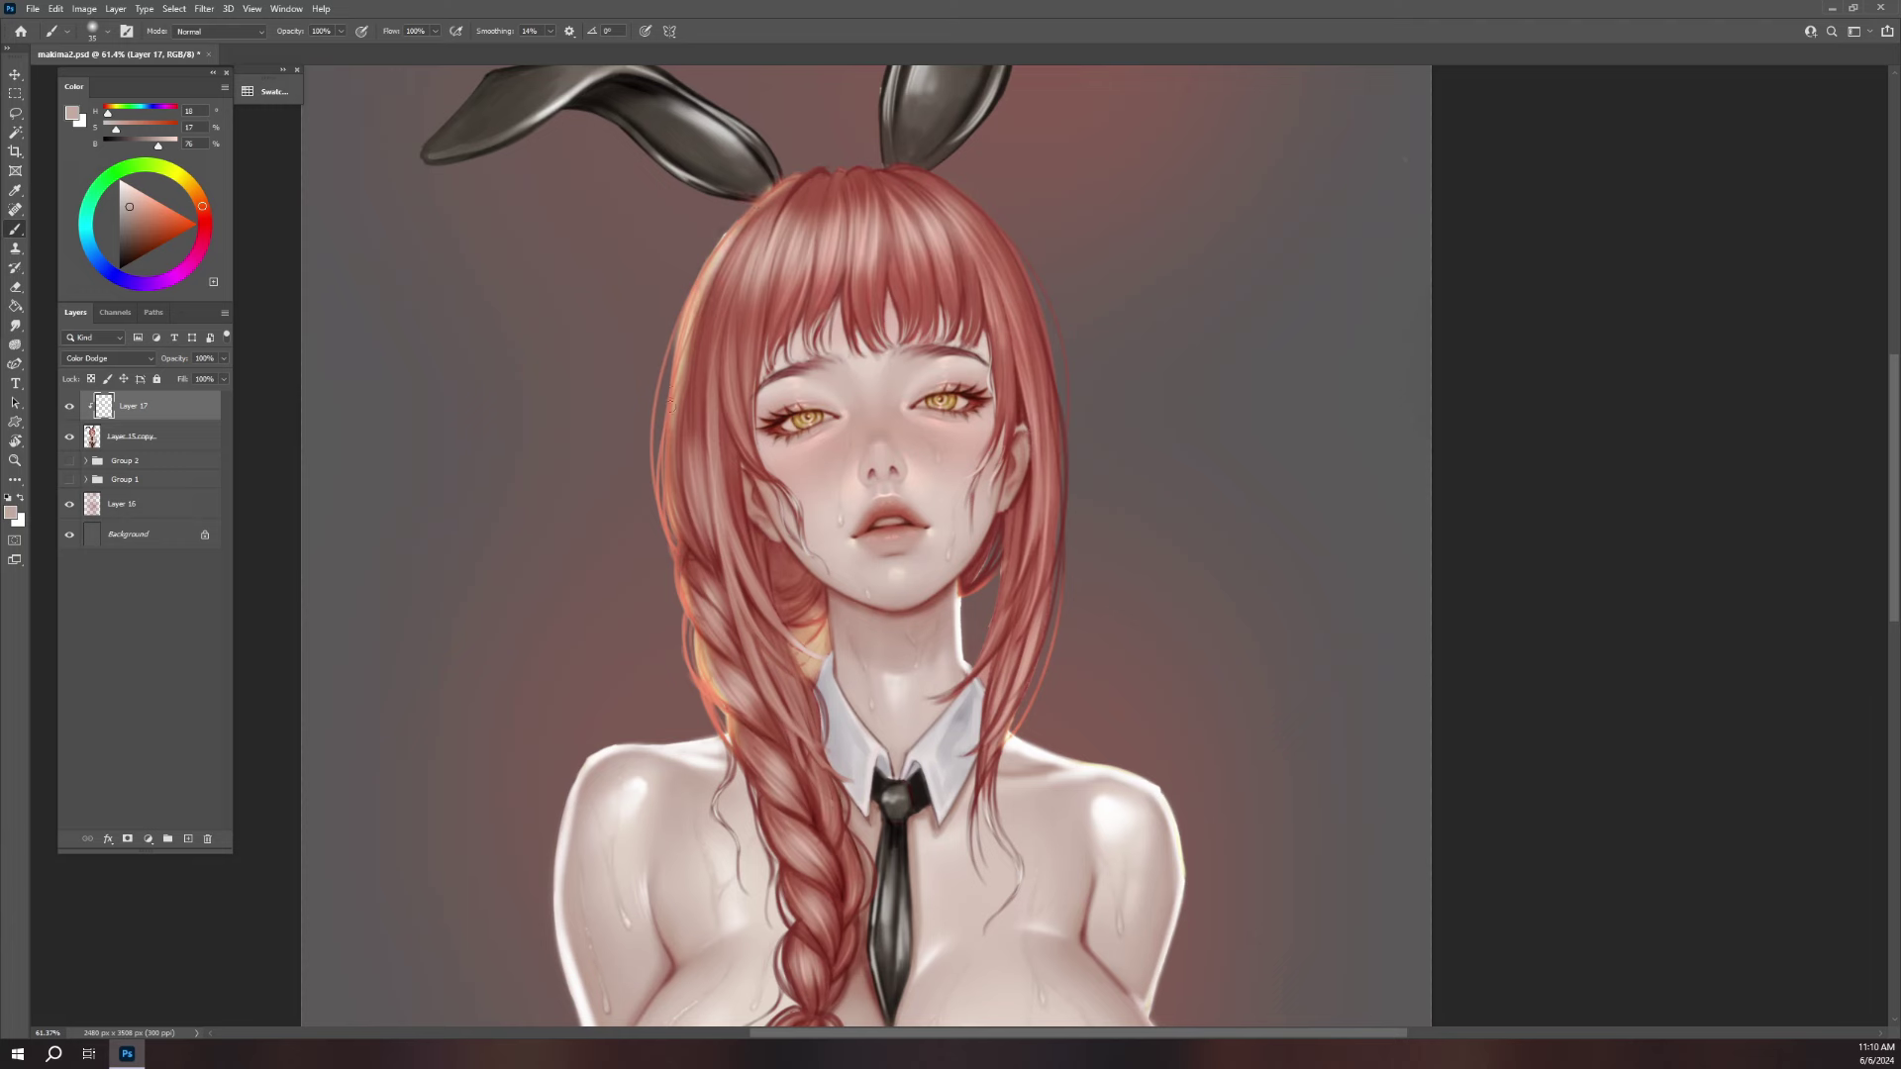
key(e)
drag(791, 160, 676, 362)
drag(647, 459, 646, 472)
key(b)
- Highlight the right hair edge and neck strands, erasing the strand right of the neck
drag(1078, 507, 1075, 384)
drag(1074, 482, 1069, 603)
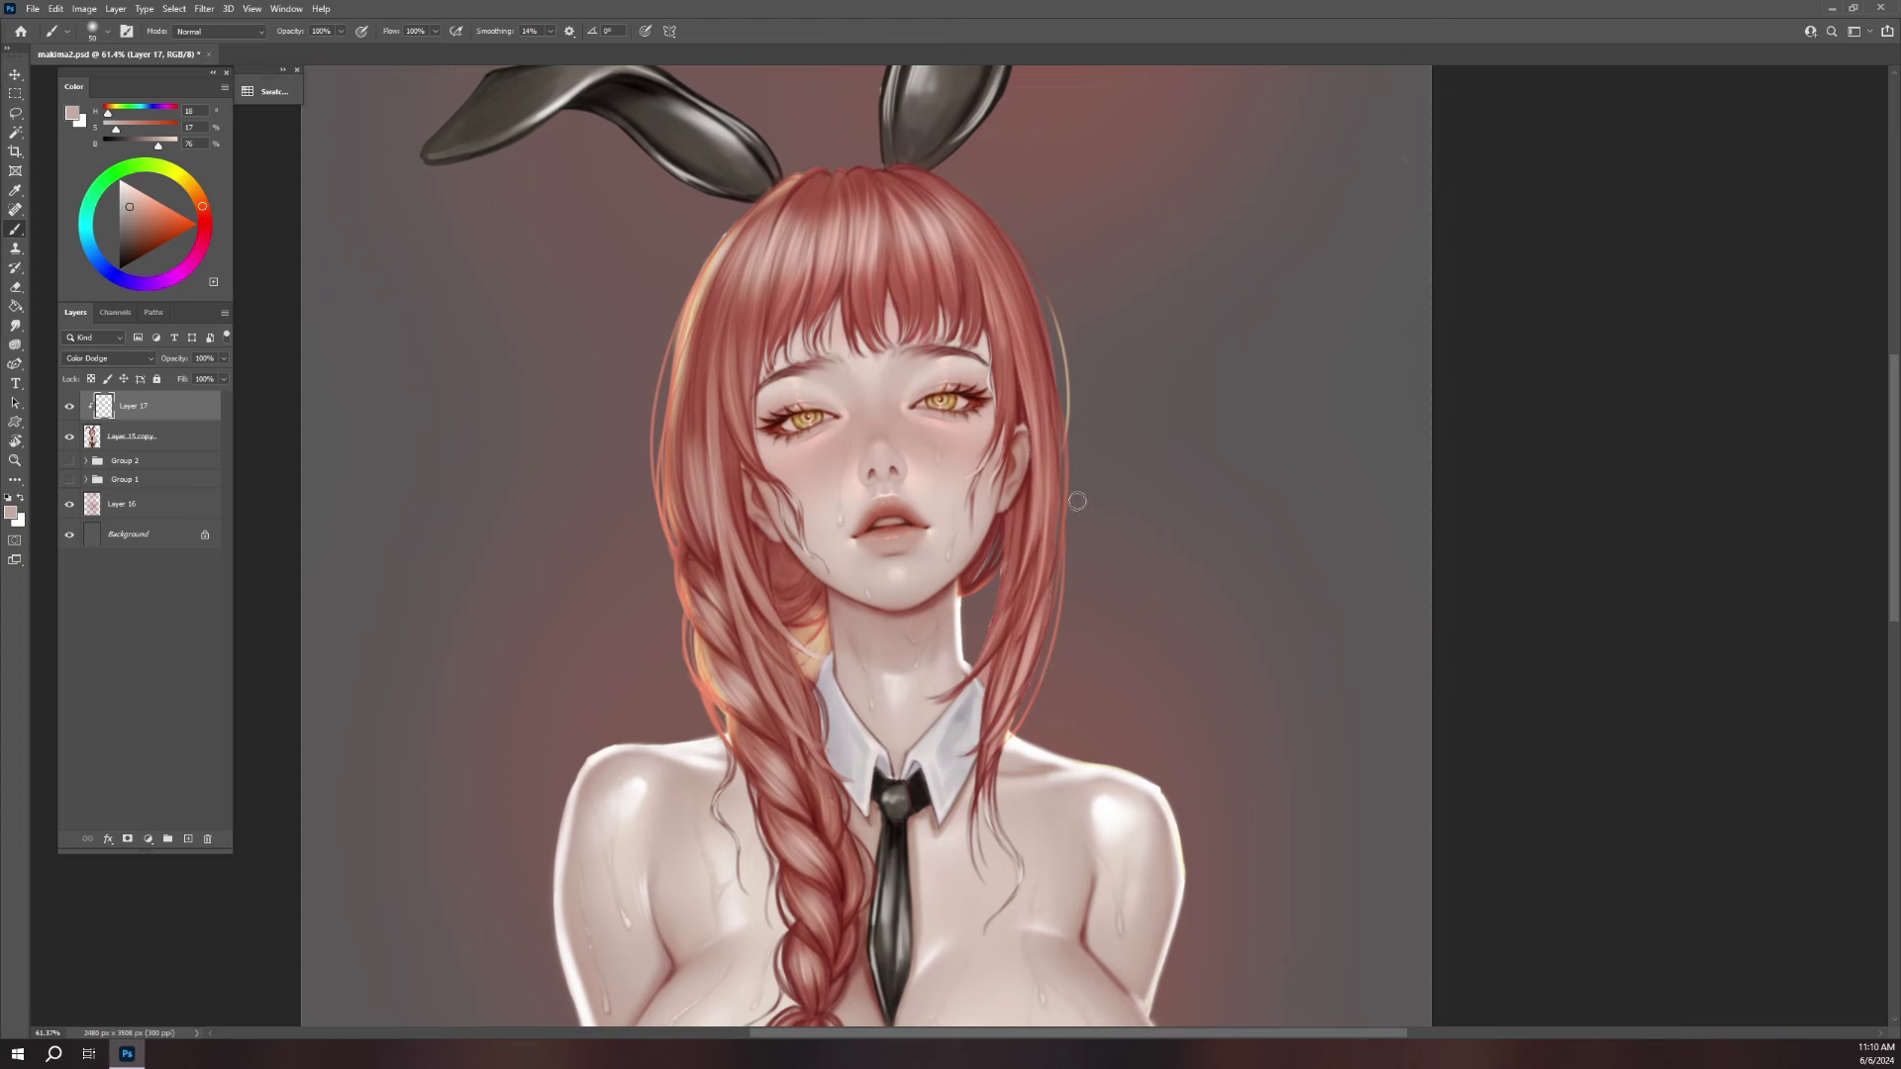
drag(985, 624, 986, 611)
drag(1021, 697, 1026, 679)
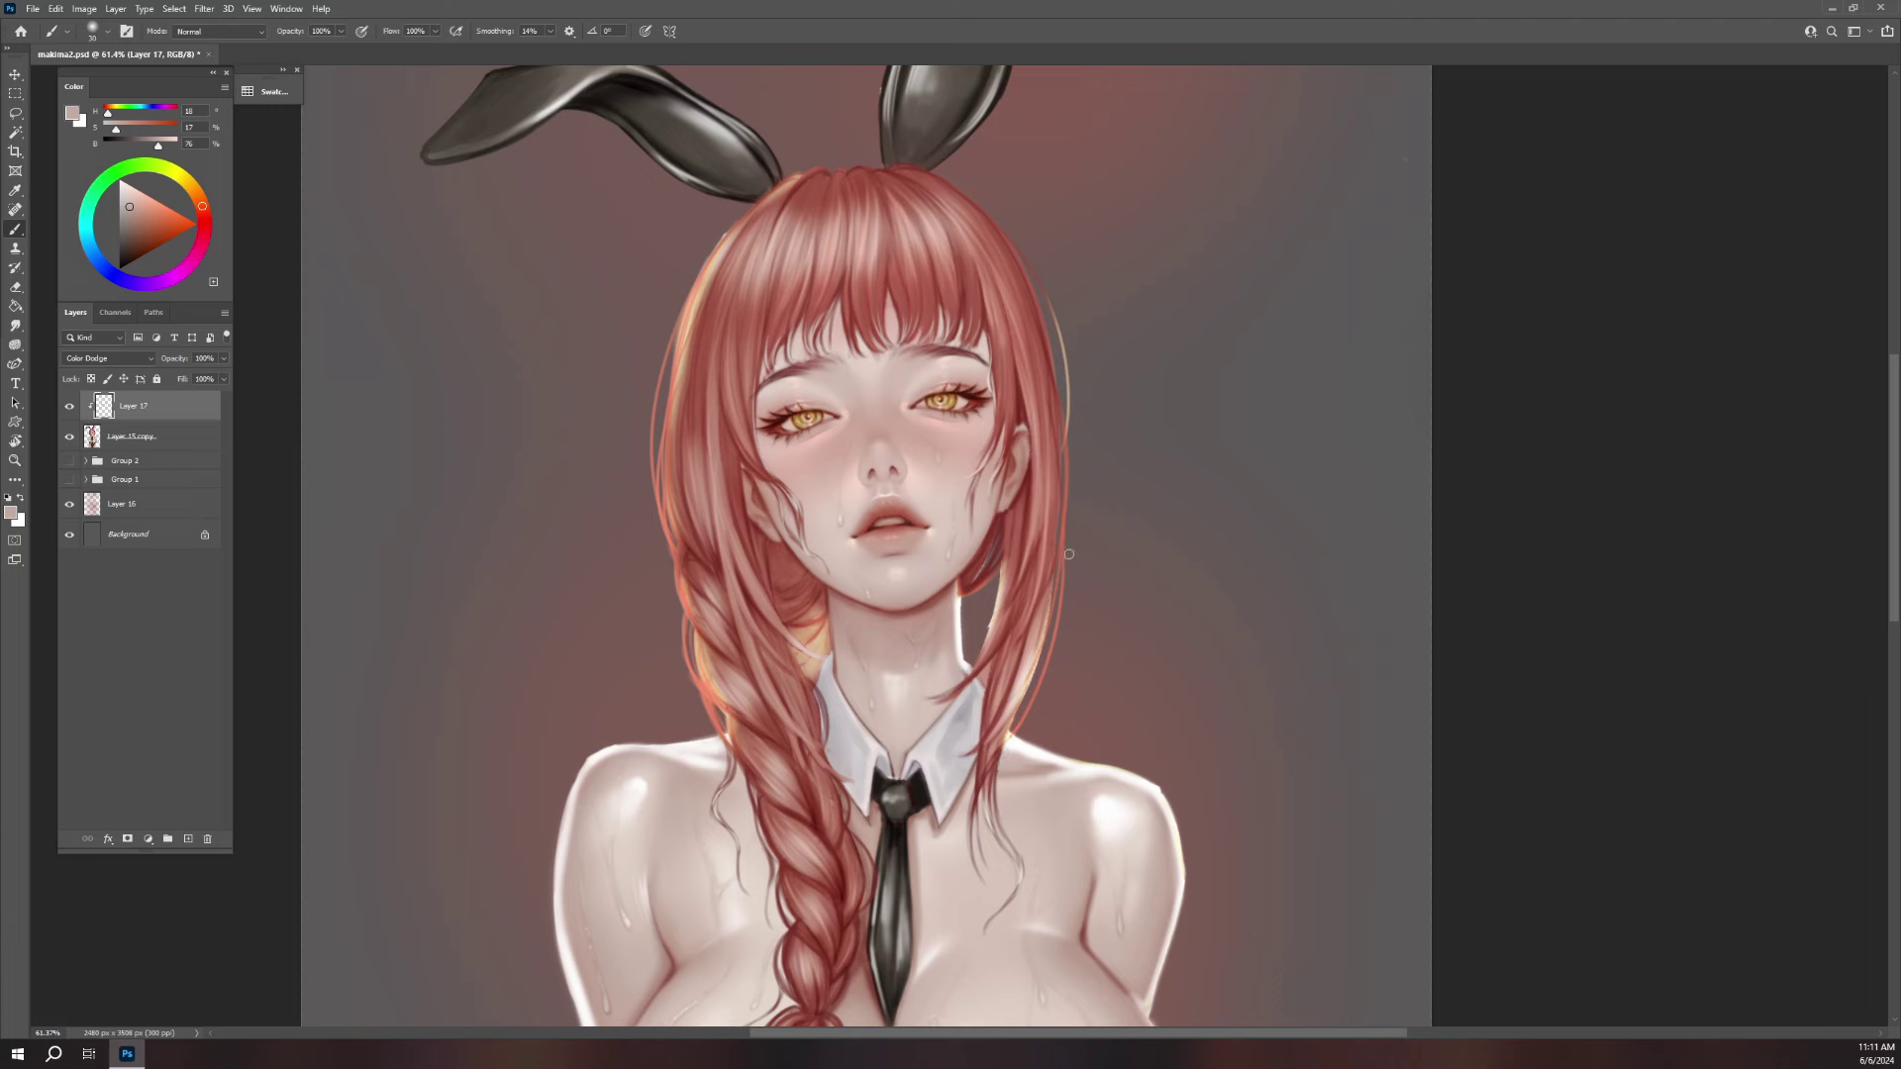
key(e)
key(bracketleft)
drag(1039, 589, 1000, 708)
key(b)
- Add light strands on the top-right hair edge and erase the left bunny ear highlight
key(bracketright)
drag(973, 190, 1055, 309)
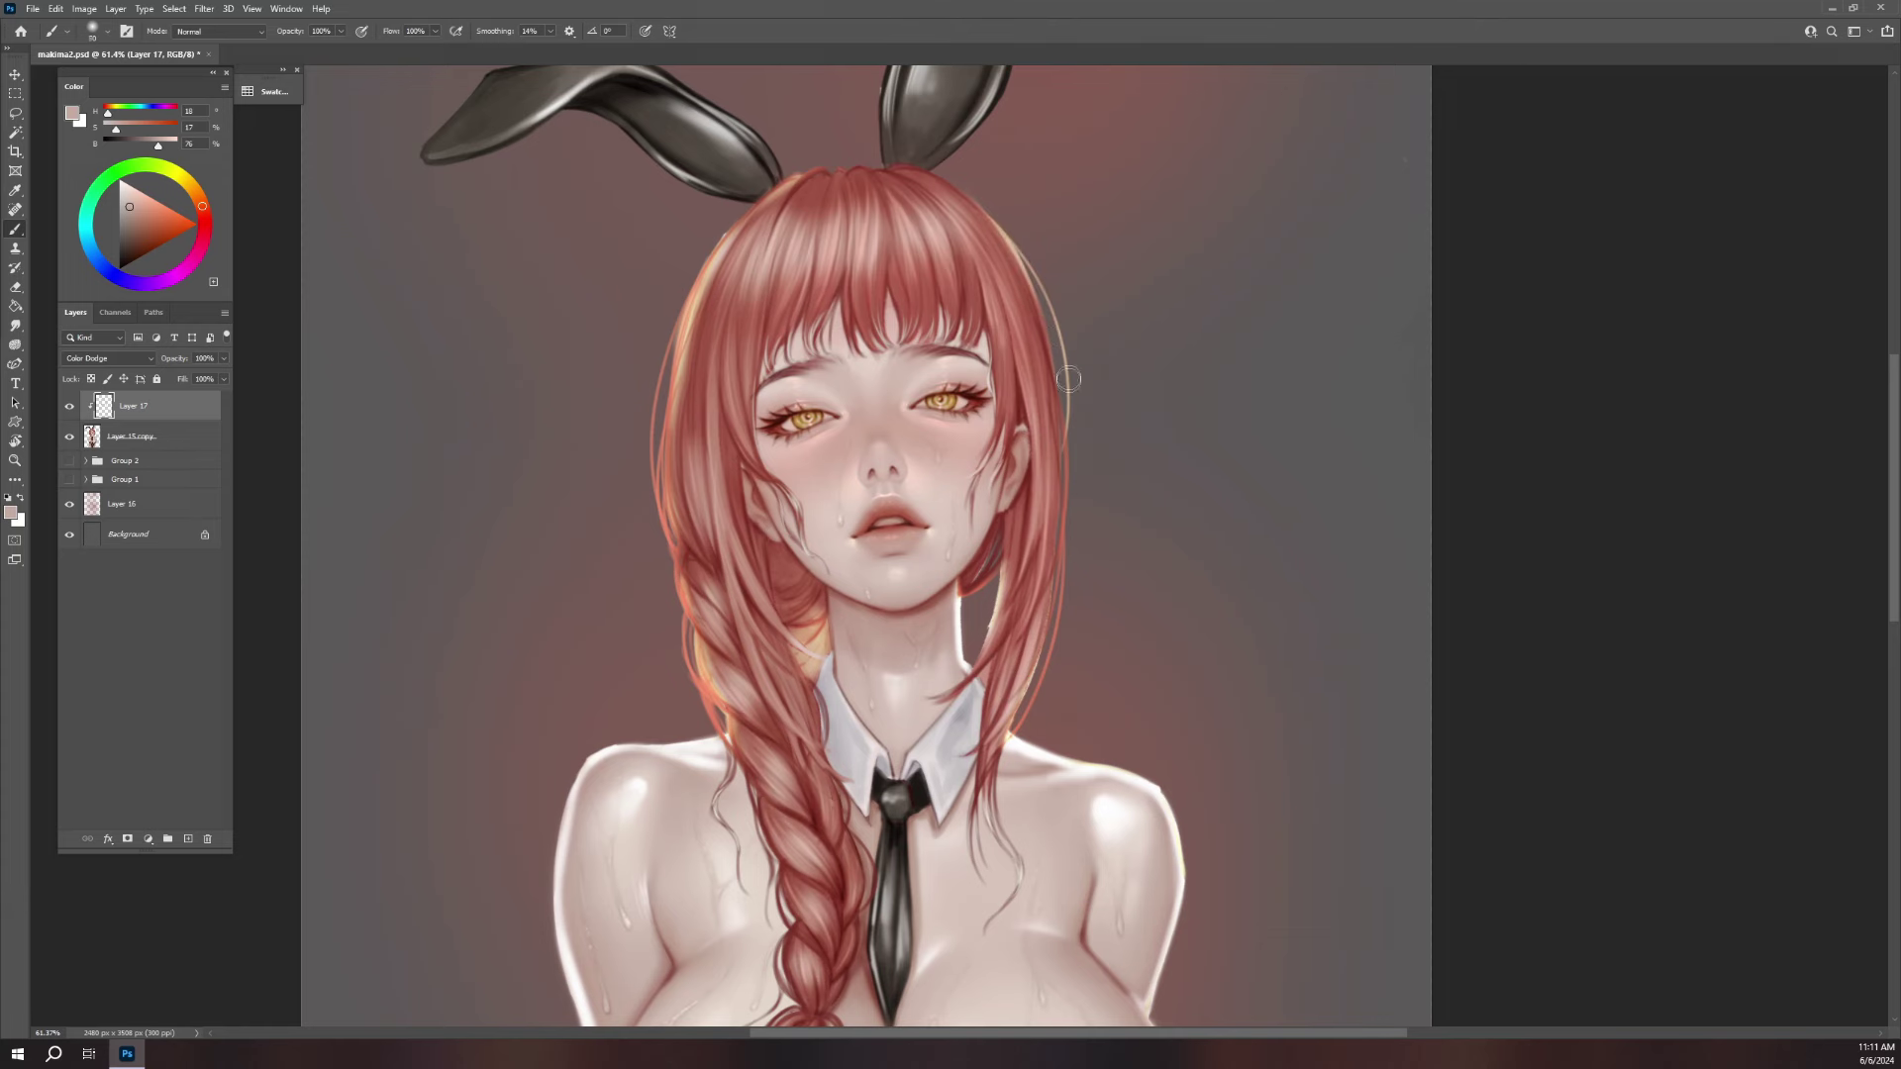
drag(1058, 598, 1032, 264)
drag(945, 168, 1029, 272)
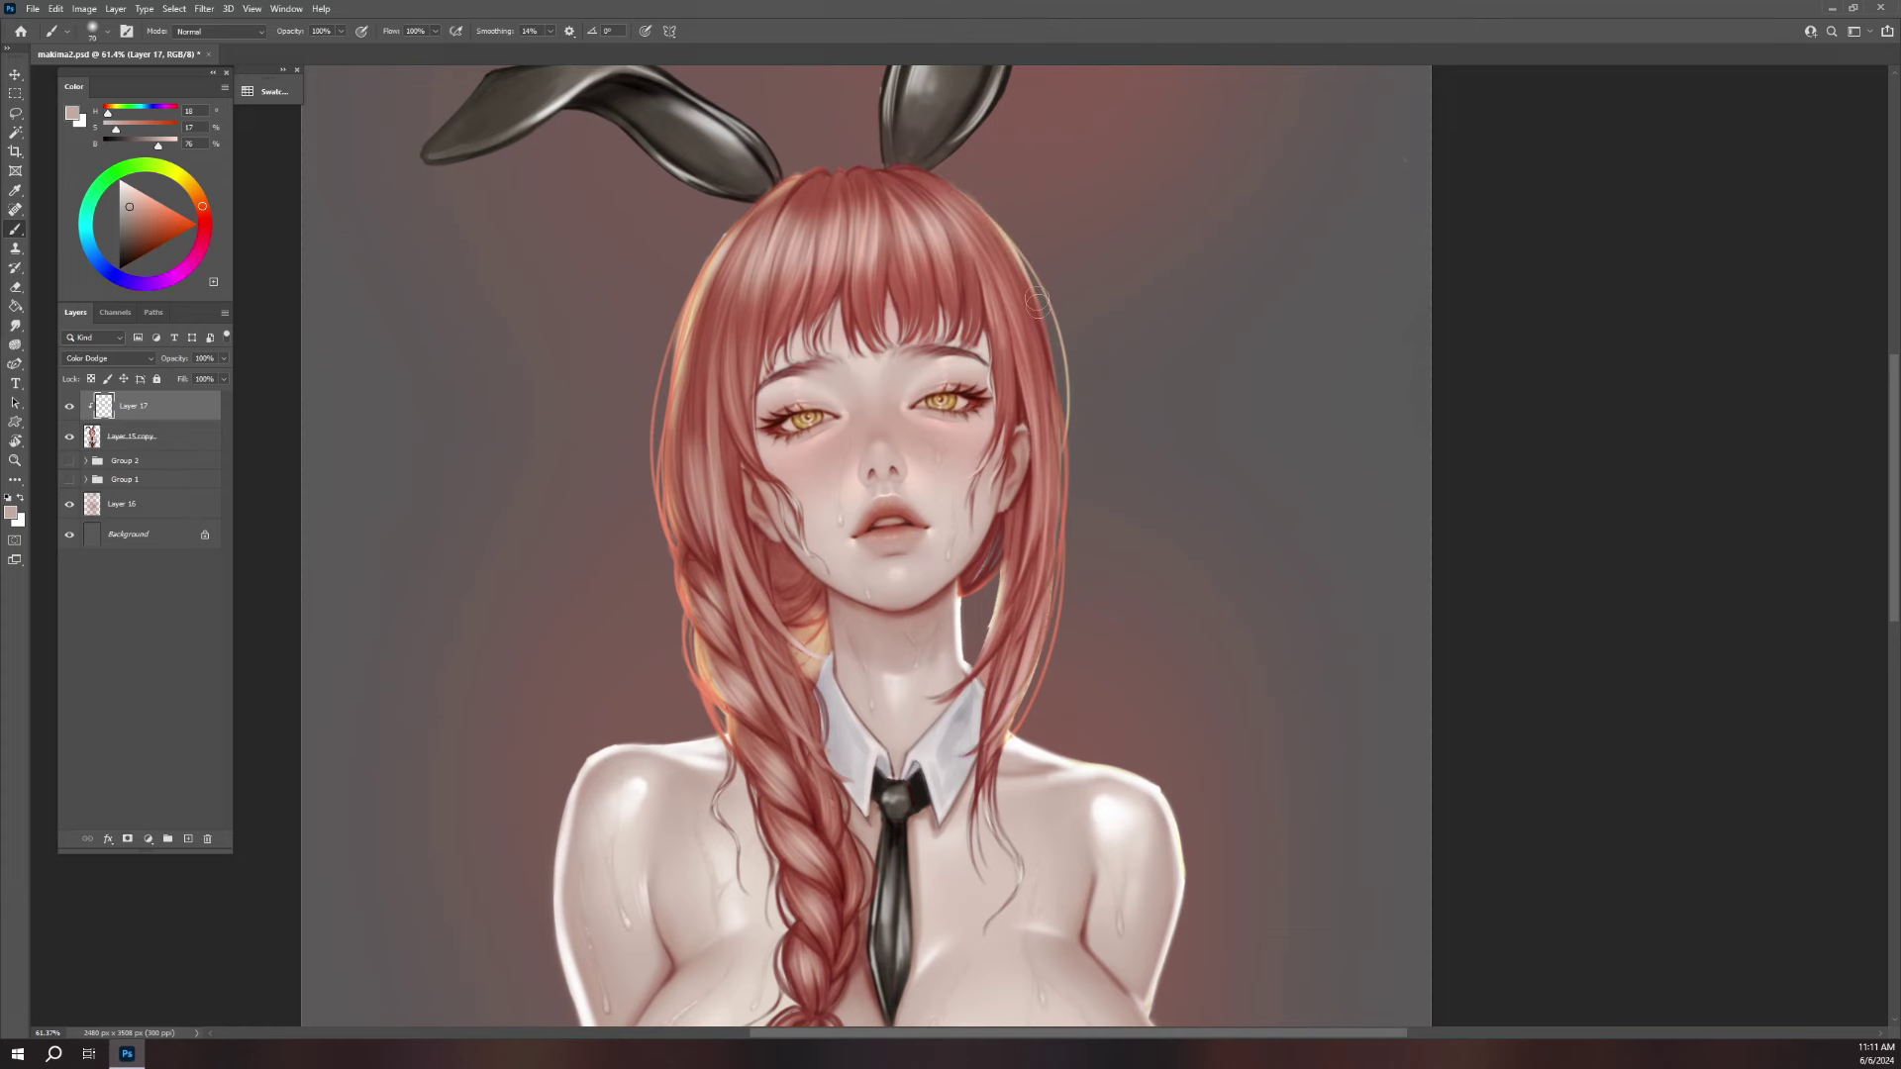
scroll(1035, 282, up, 3)
key(bracketright)
key(bracketright)
key(bracketright)
key(e)
mouse_move(668, 353)
mouse_down()
mouse_move(614, 384)
mouse_move(643, 284)
mouse_up()
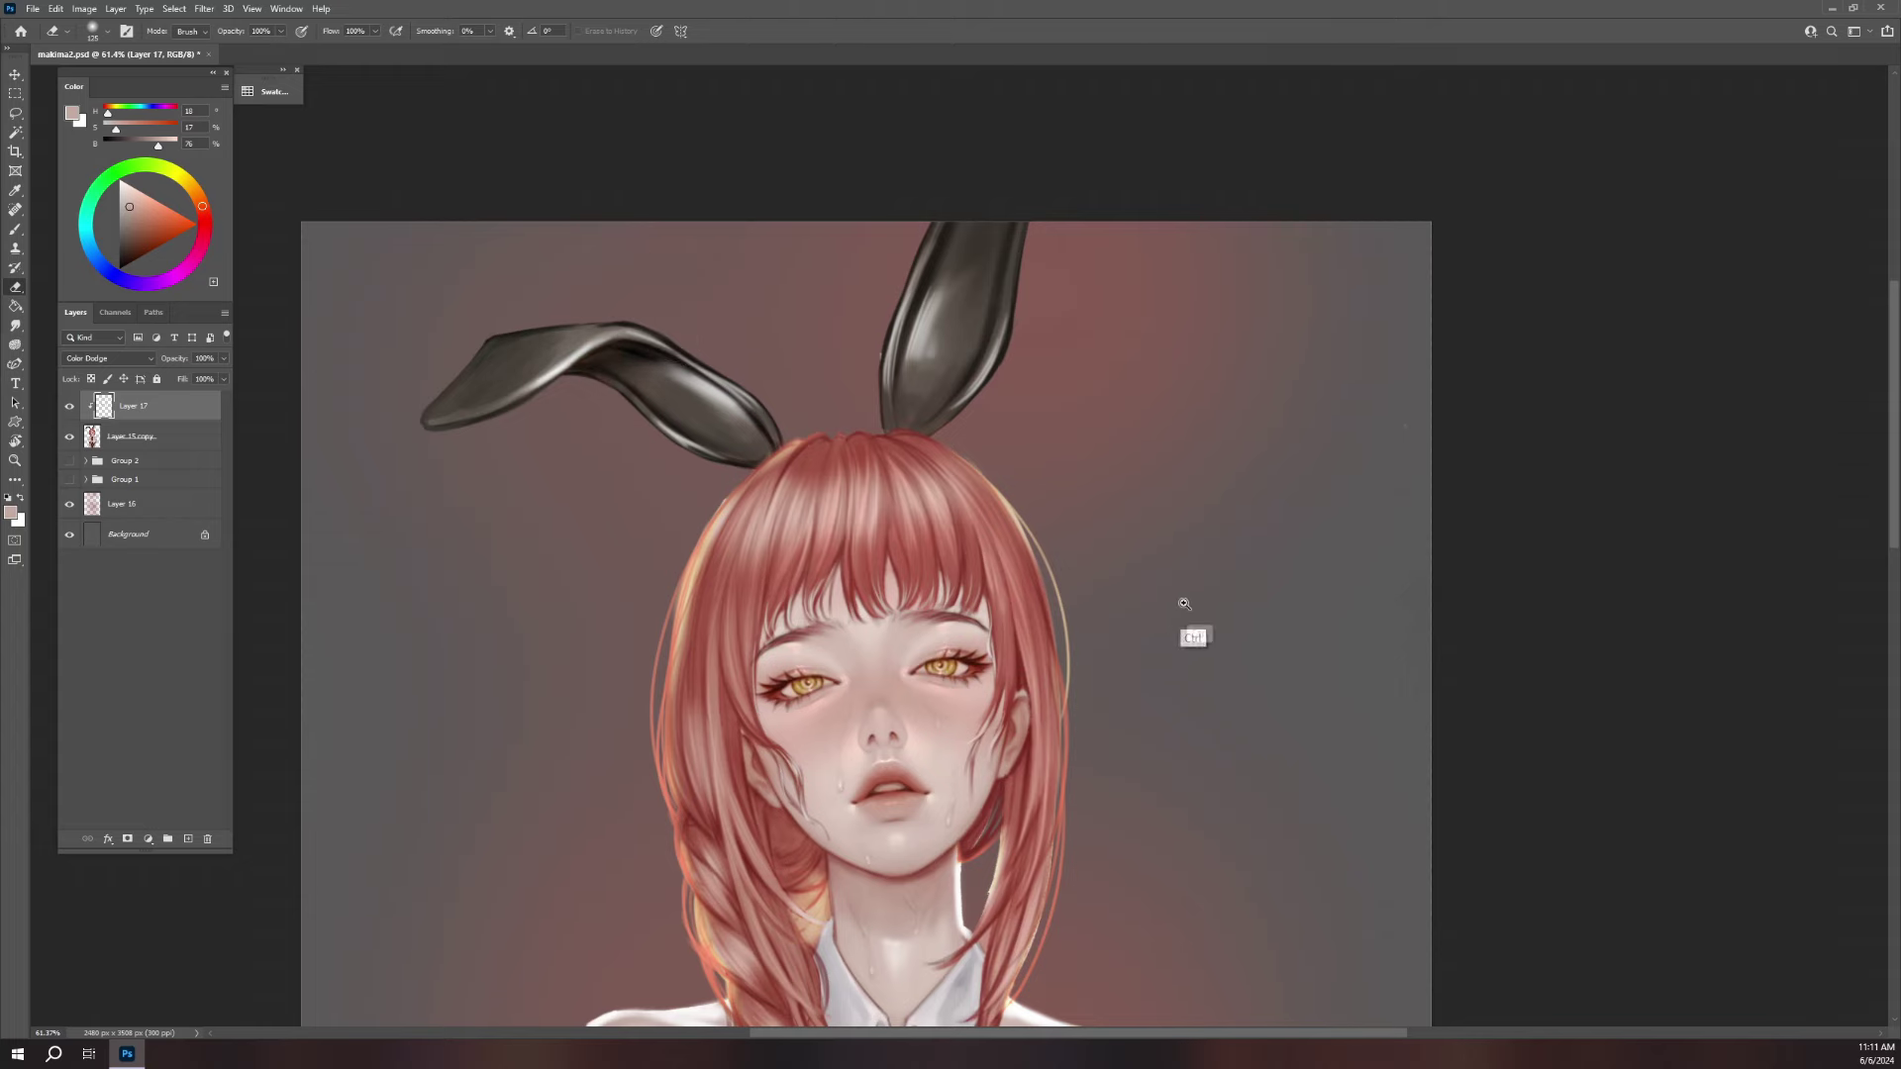
scroll(1188, 637, down, 5)
drag(1200, 657, 1156, 572)
scroll(1149, 574, up, 3)
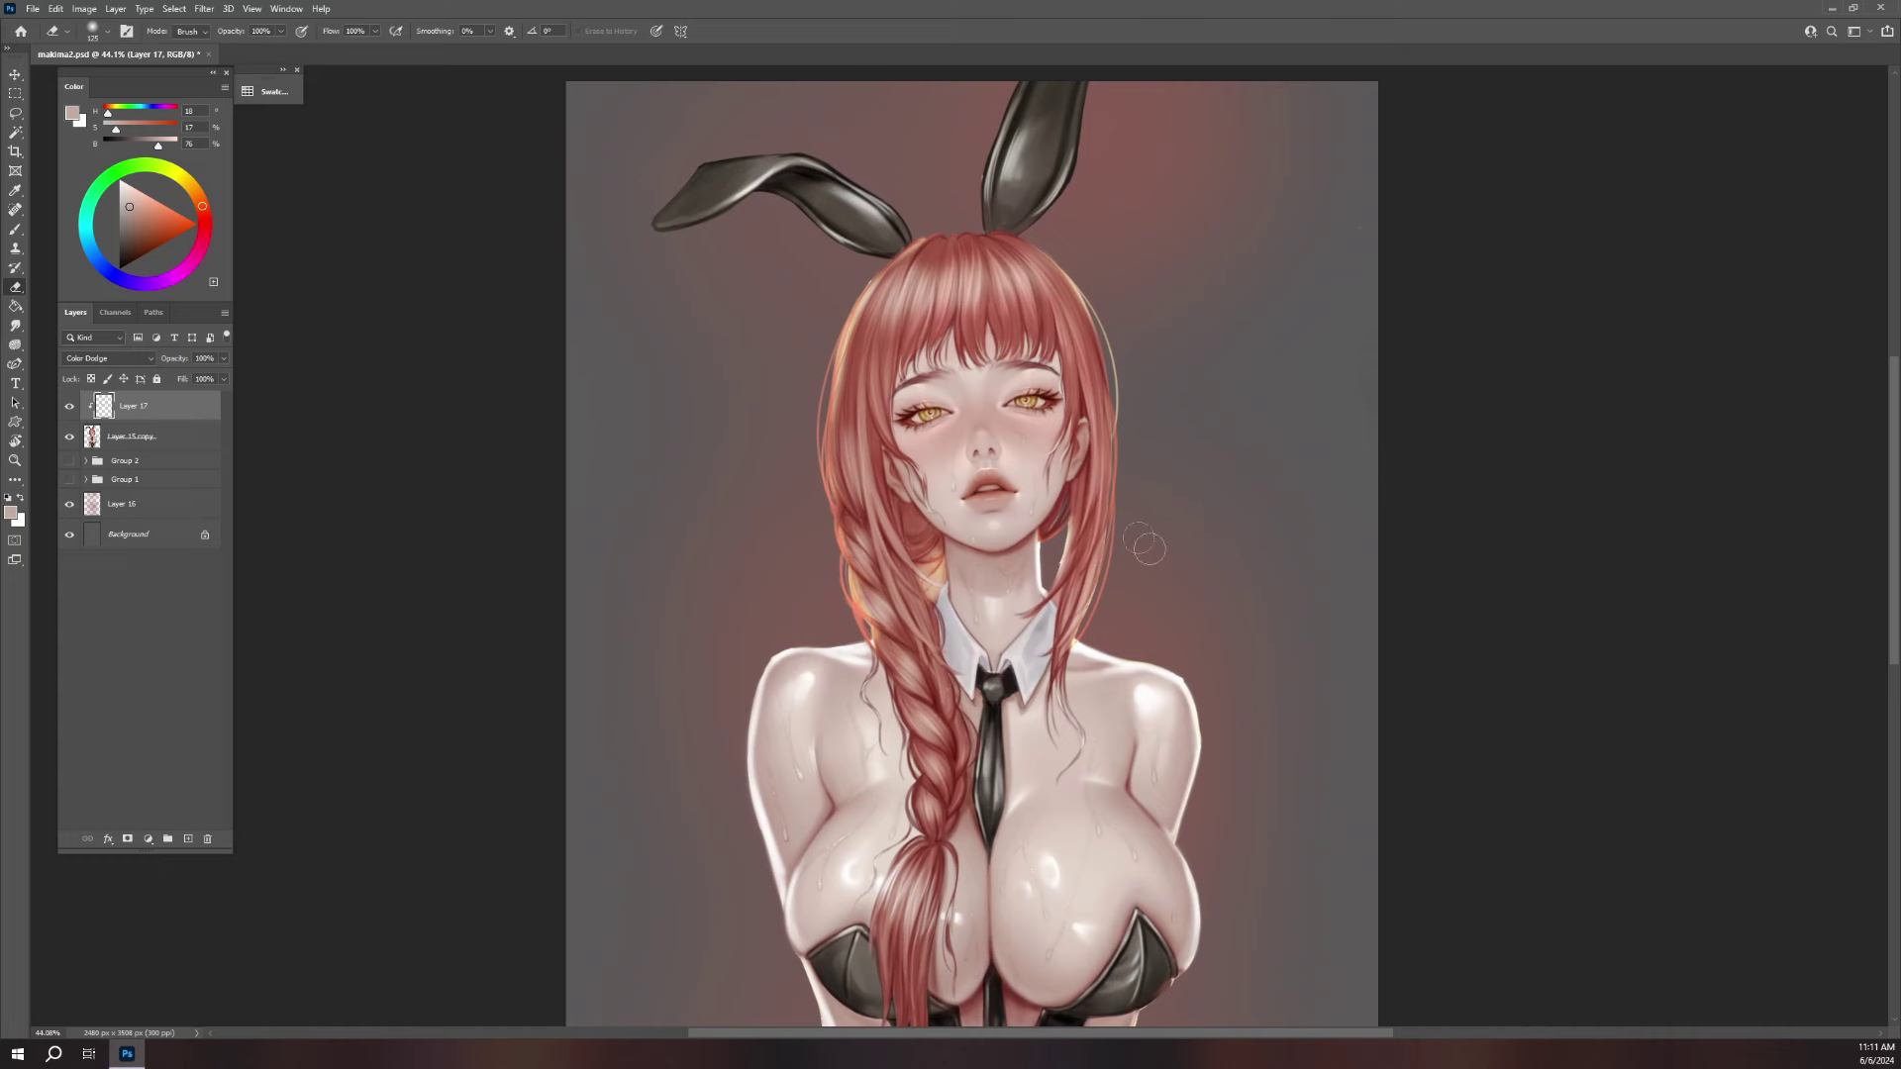
click(188, 514)
- Add Layer 18 in Color Dodge mode and paint a soft magenta glow beside the neck
click(188, 838)
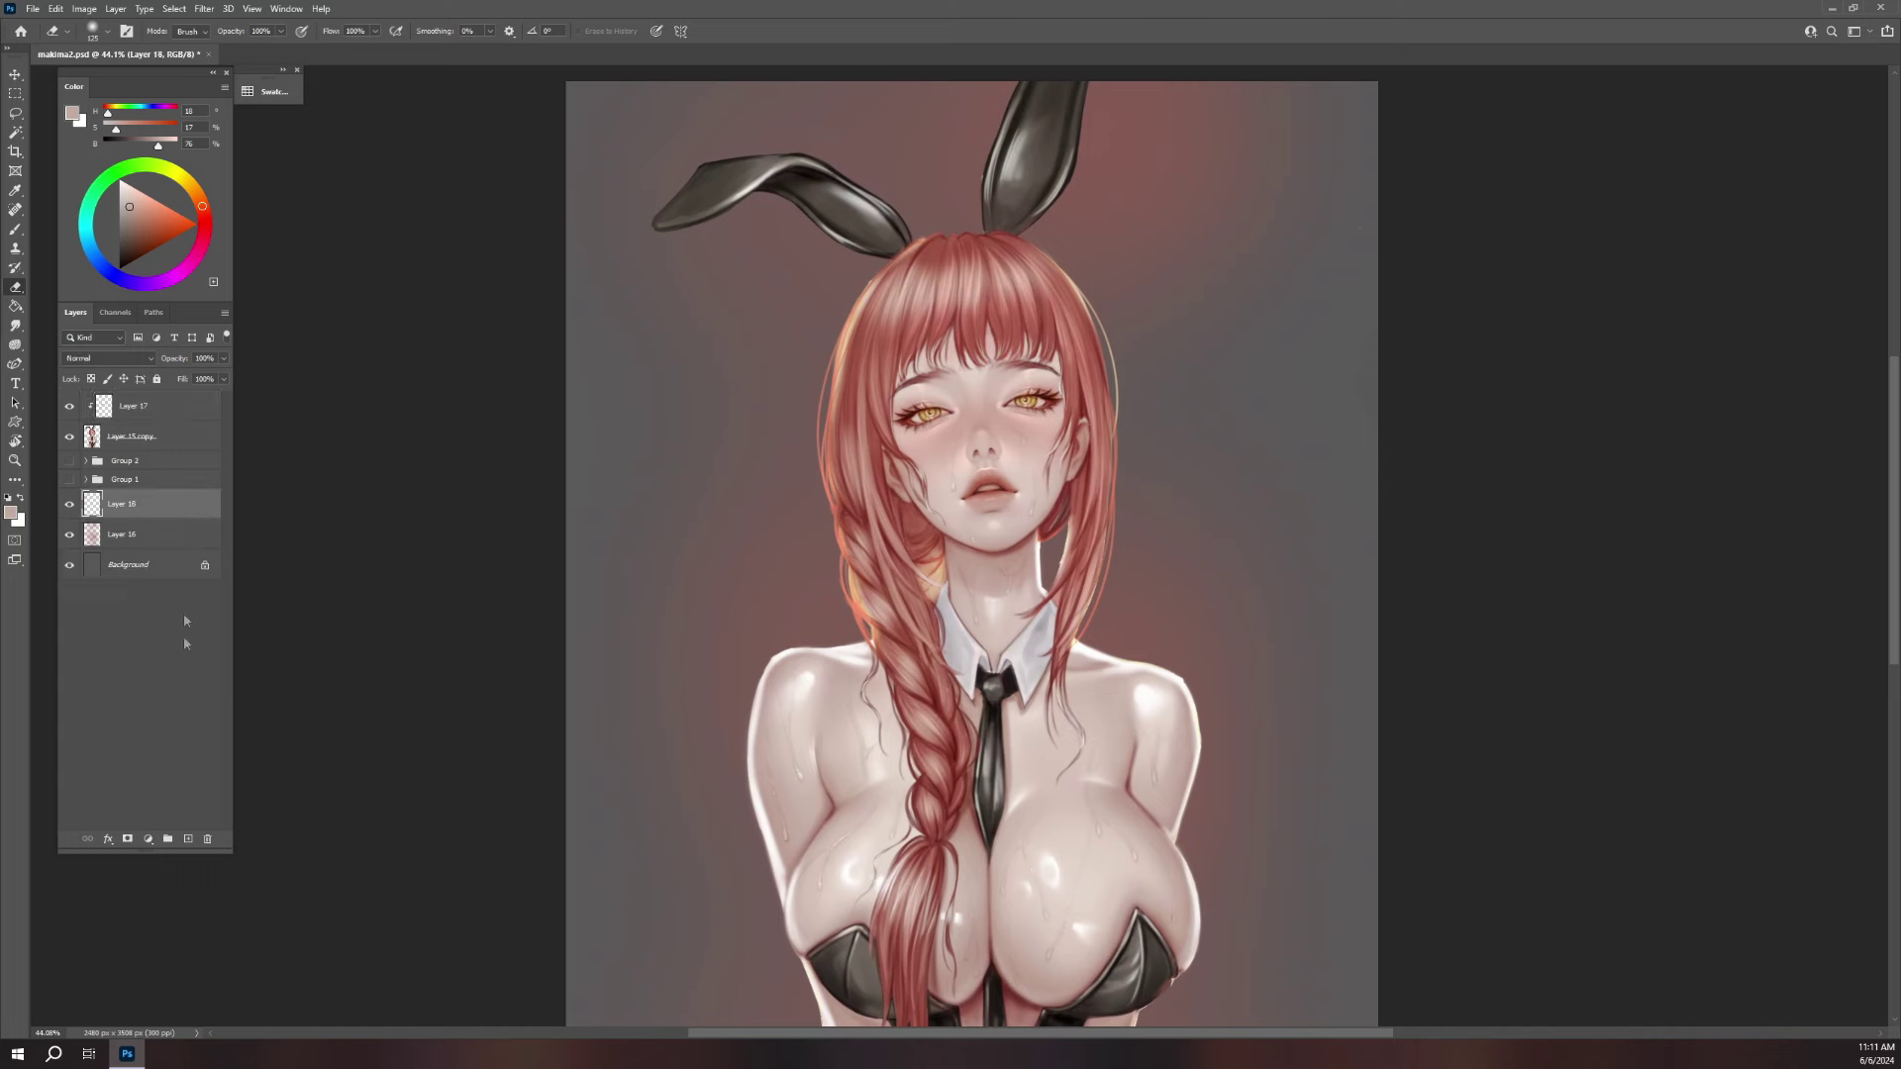
click(133, 362)
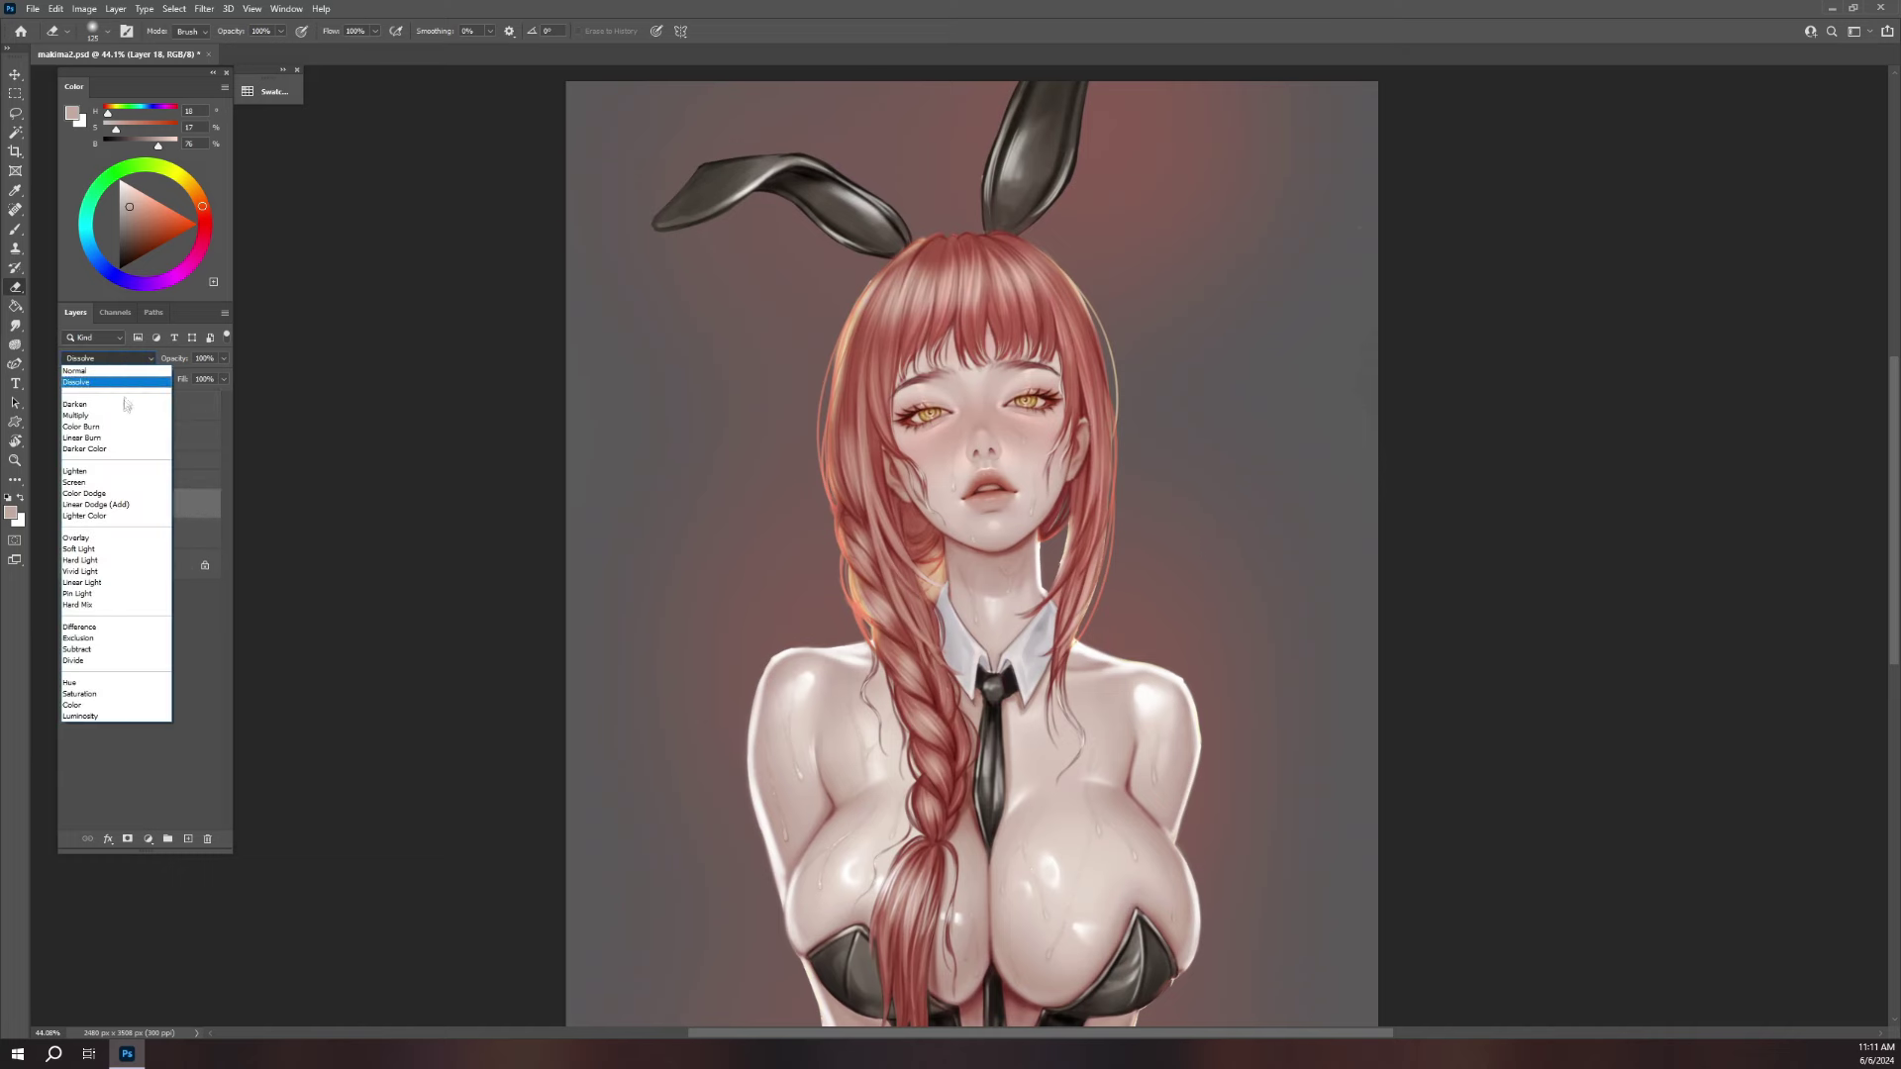
click(134, 495)
drag(202, 205, 192, 261)
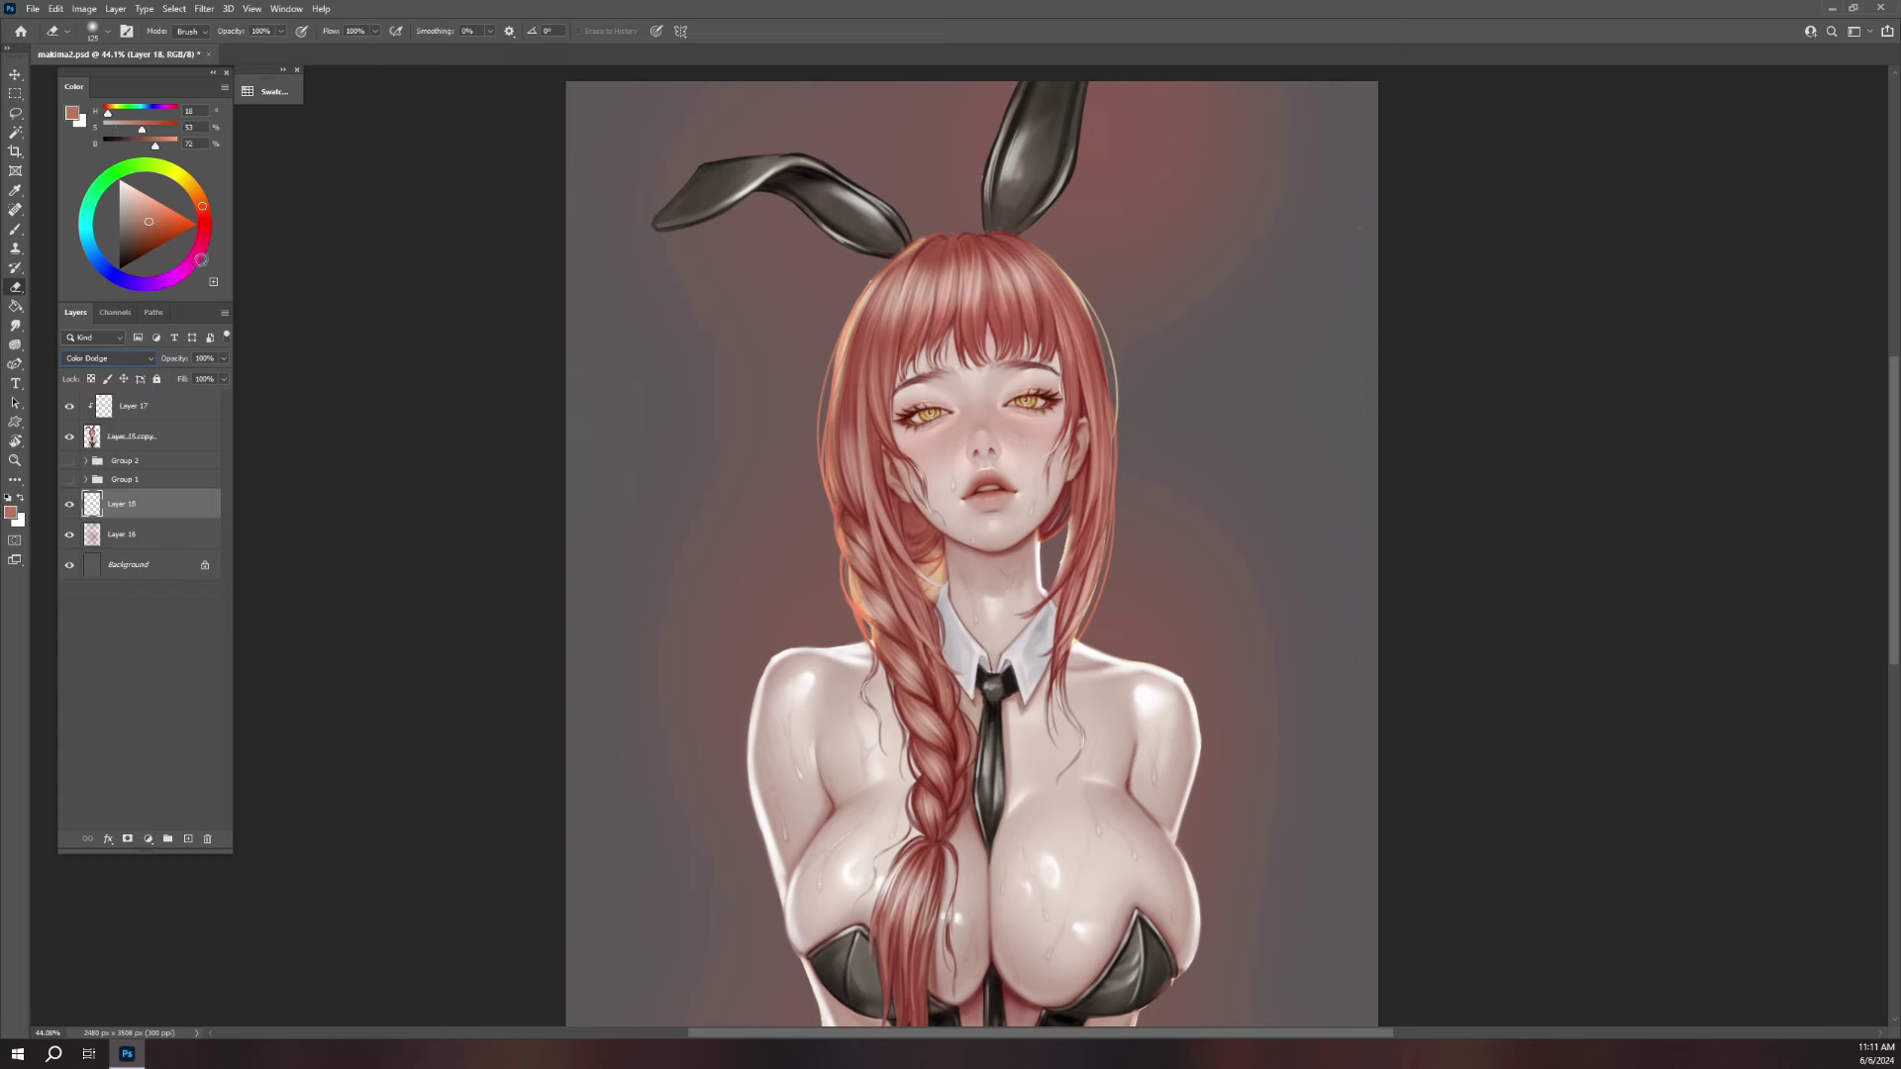
key(b)
drag(1138, 554, 1188, 643)
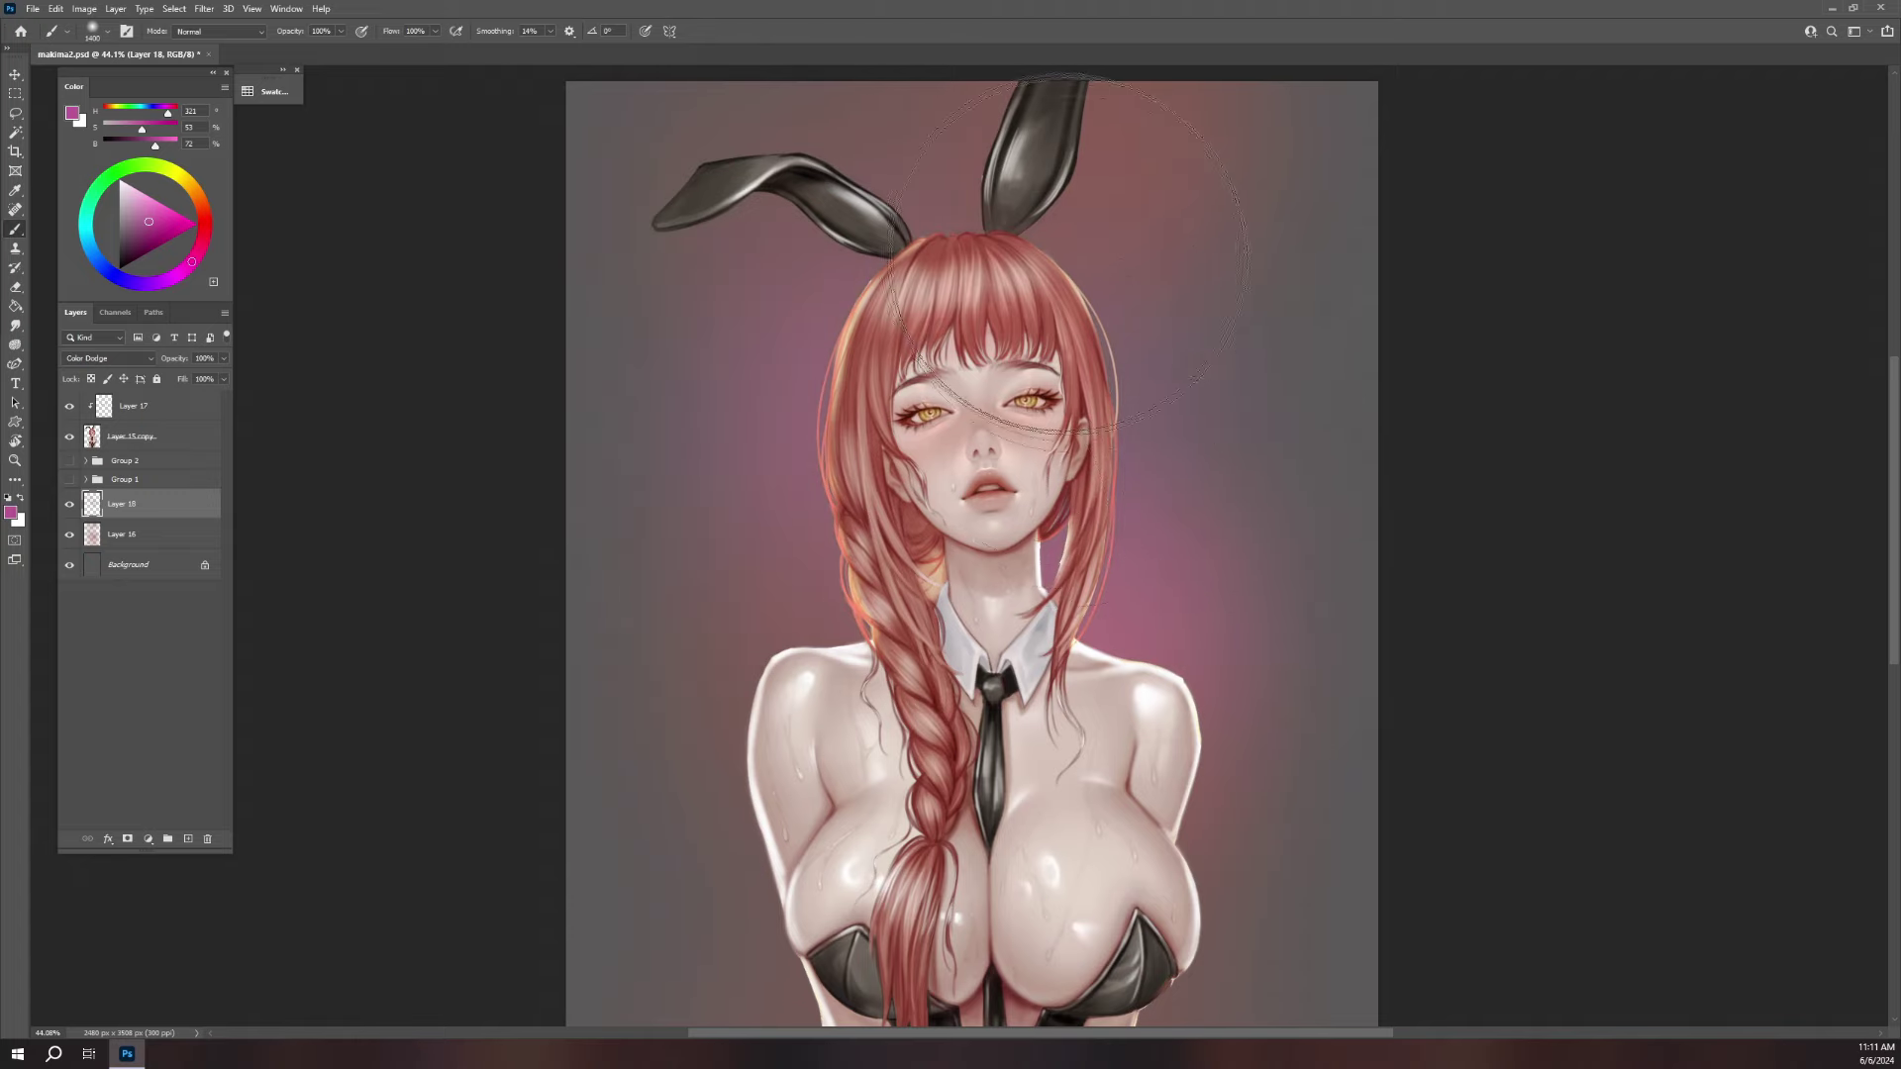
- Replace a discarded purple glow with warm red over the left and lower background
drag(1104, 346, 1069, 538)
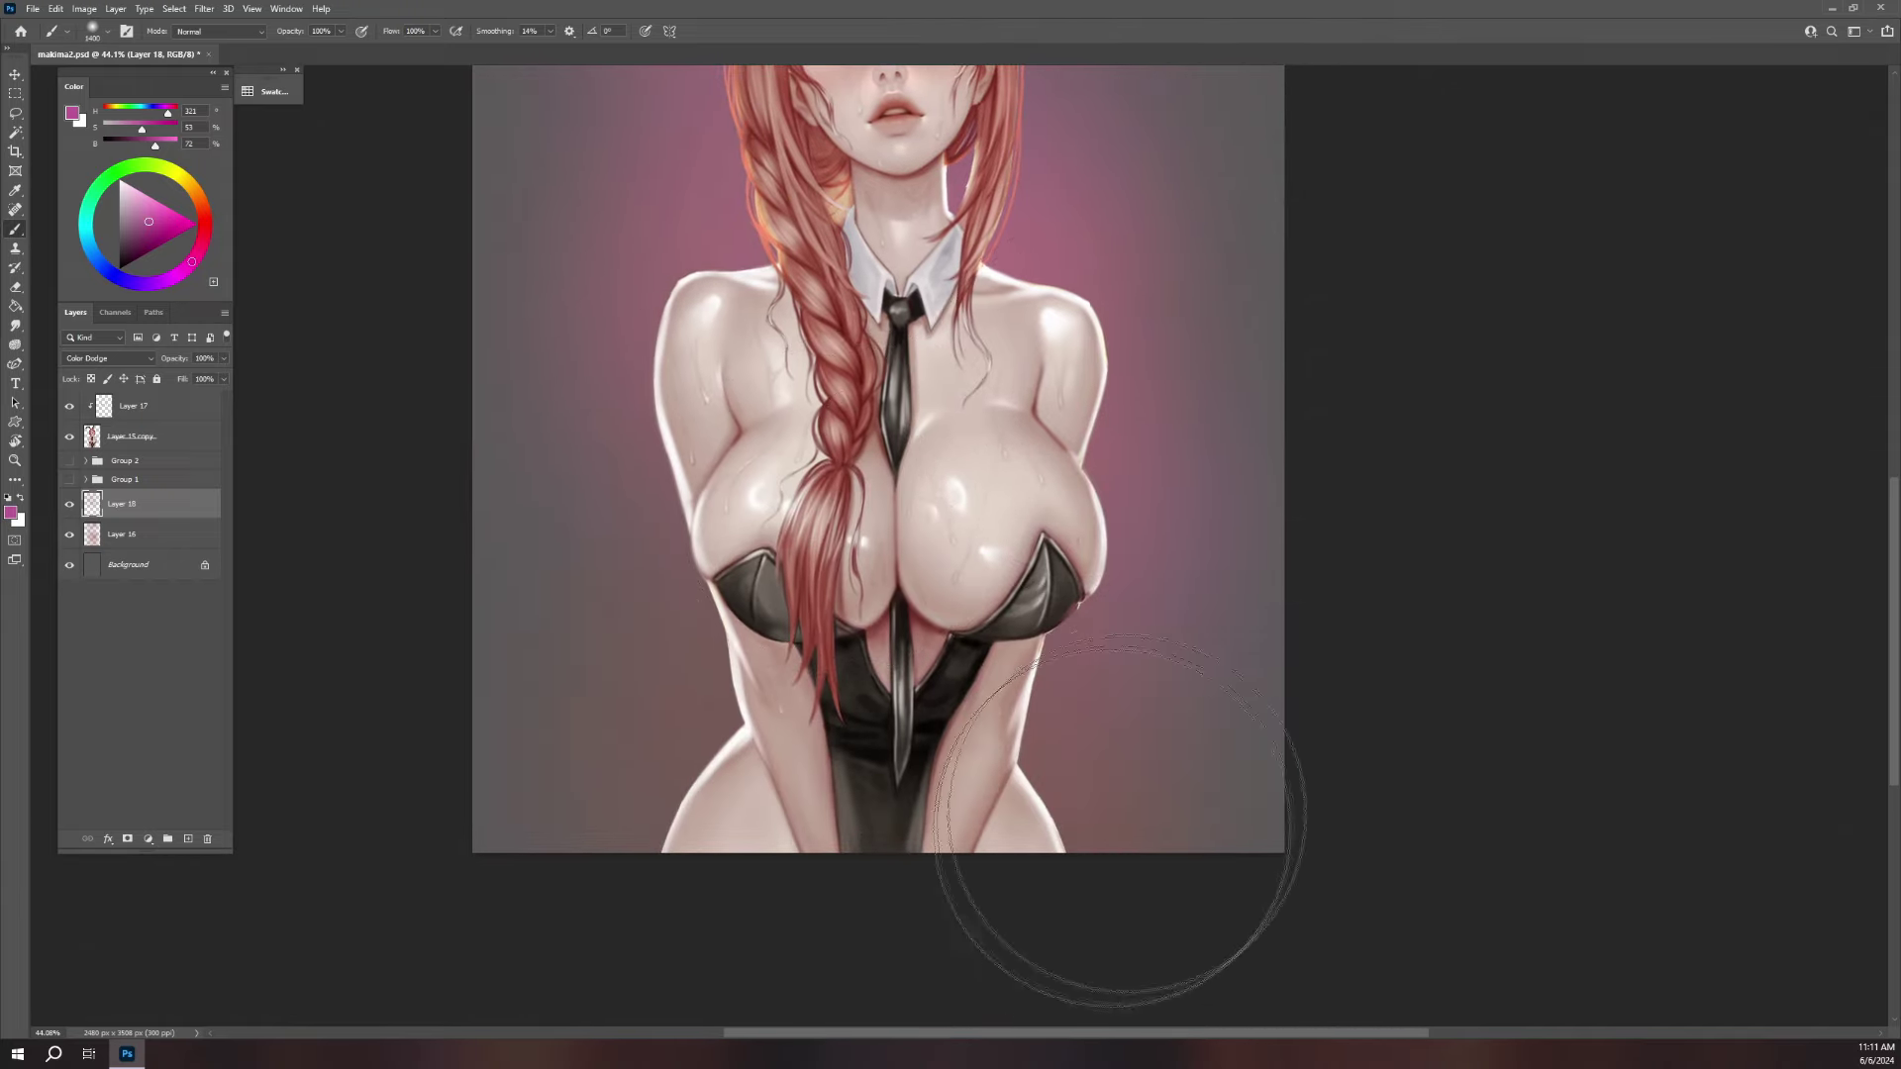
click(161, 283)
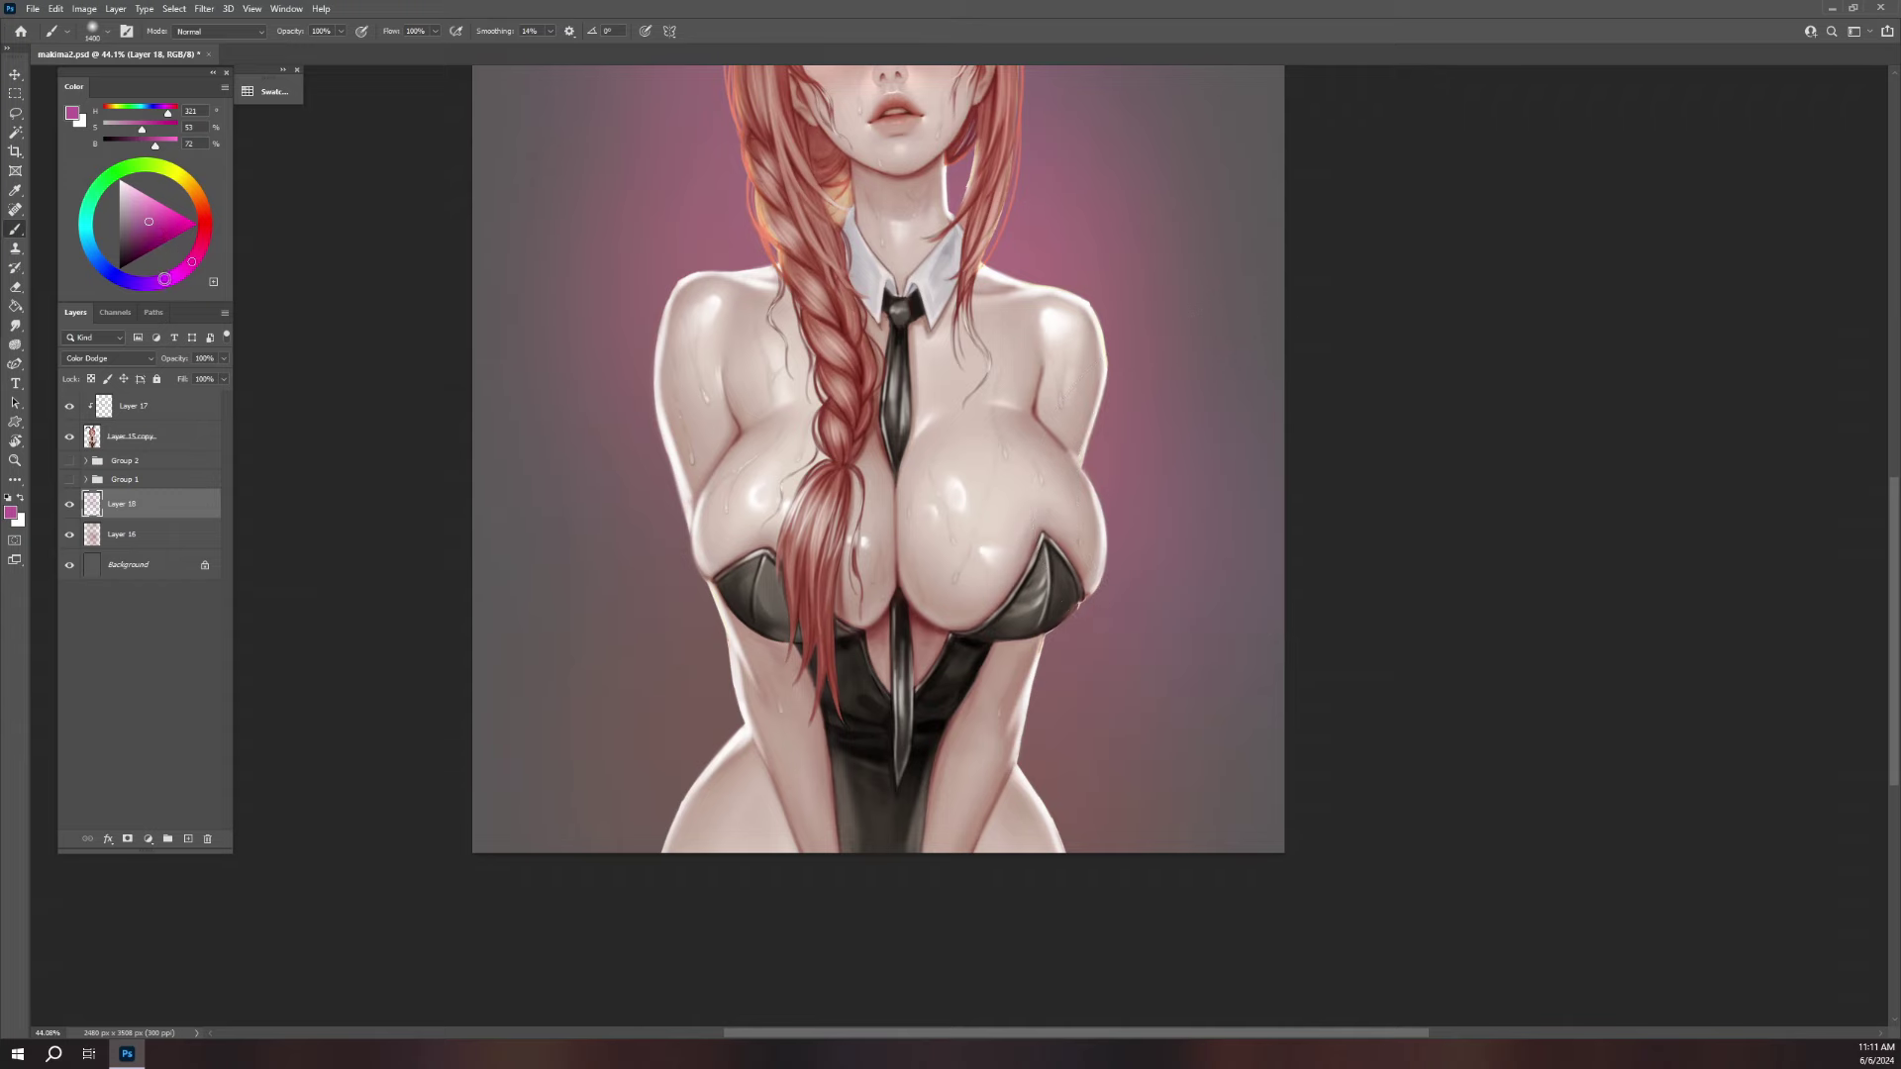
drag(475, 340, 689, 721)
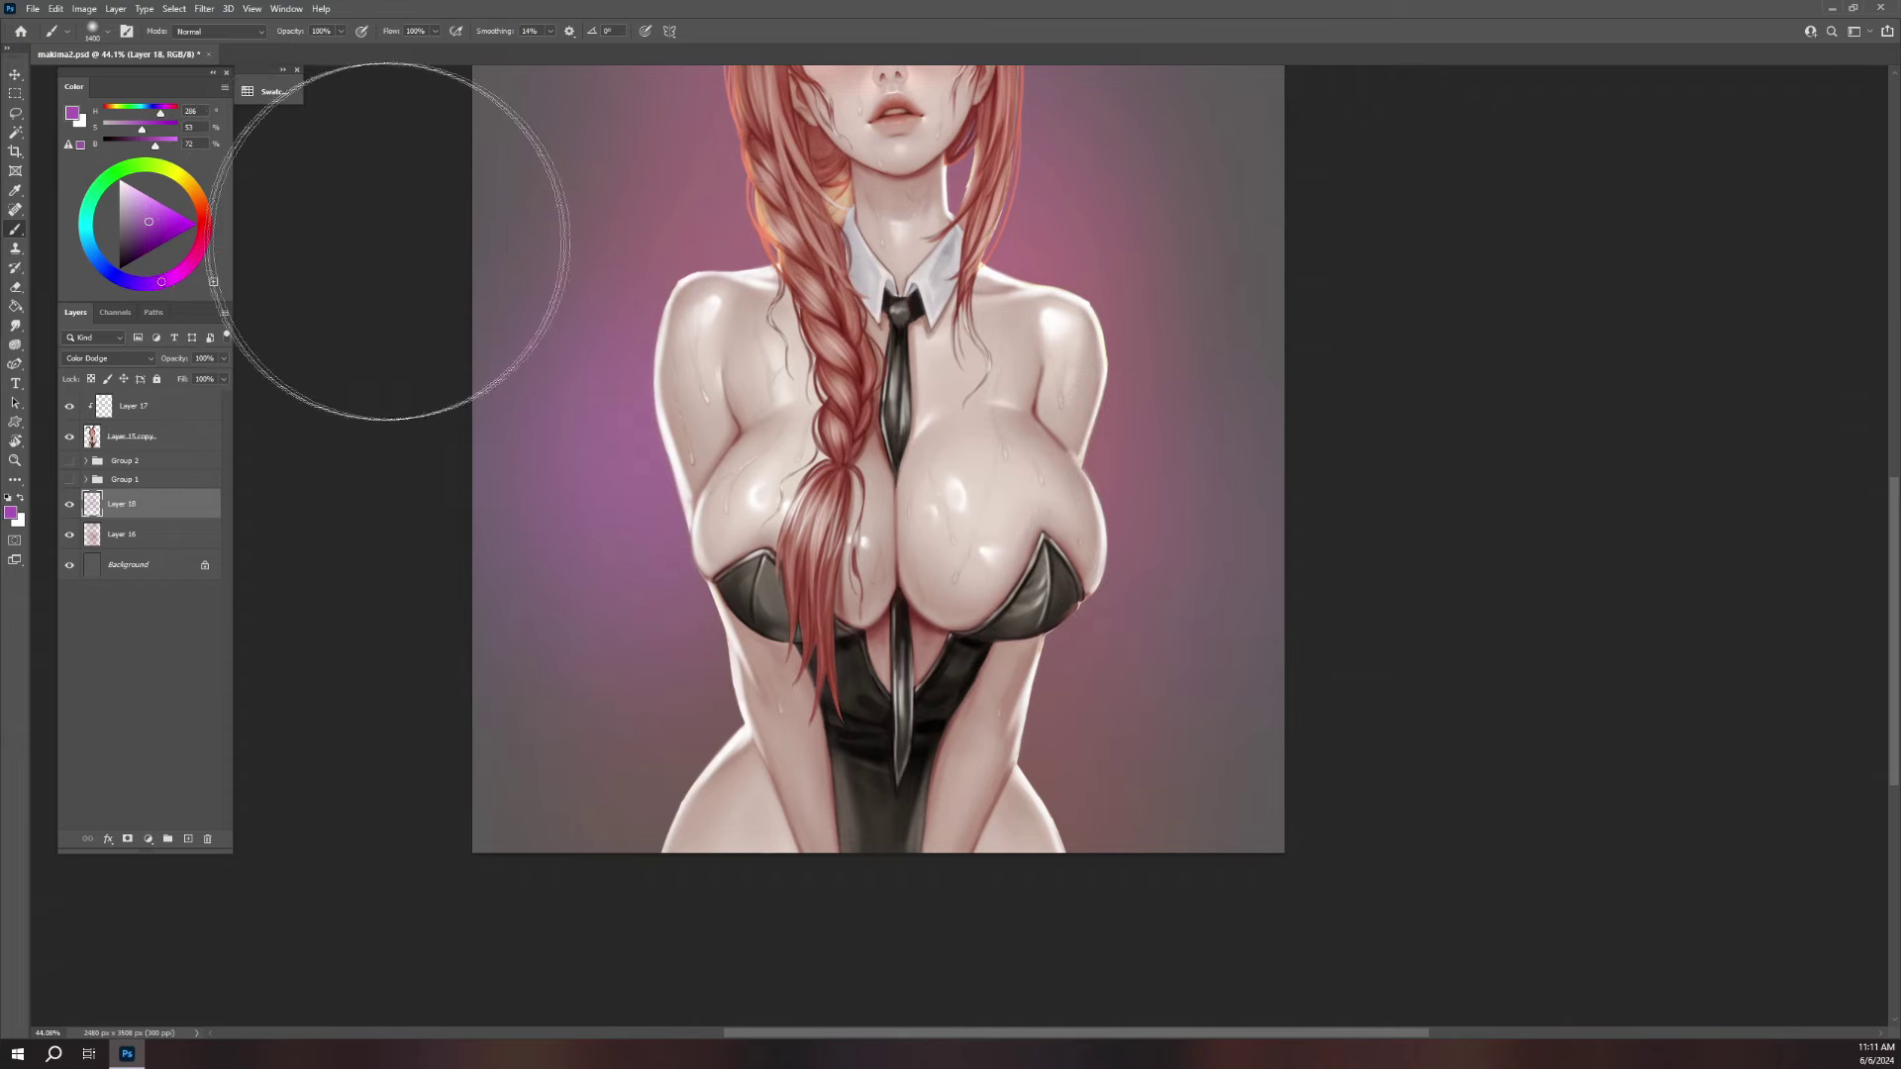
key(ctrl+z)
click(204, 207)
drag(496, 446, 604, 555)
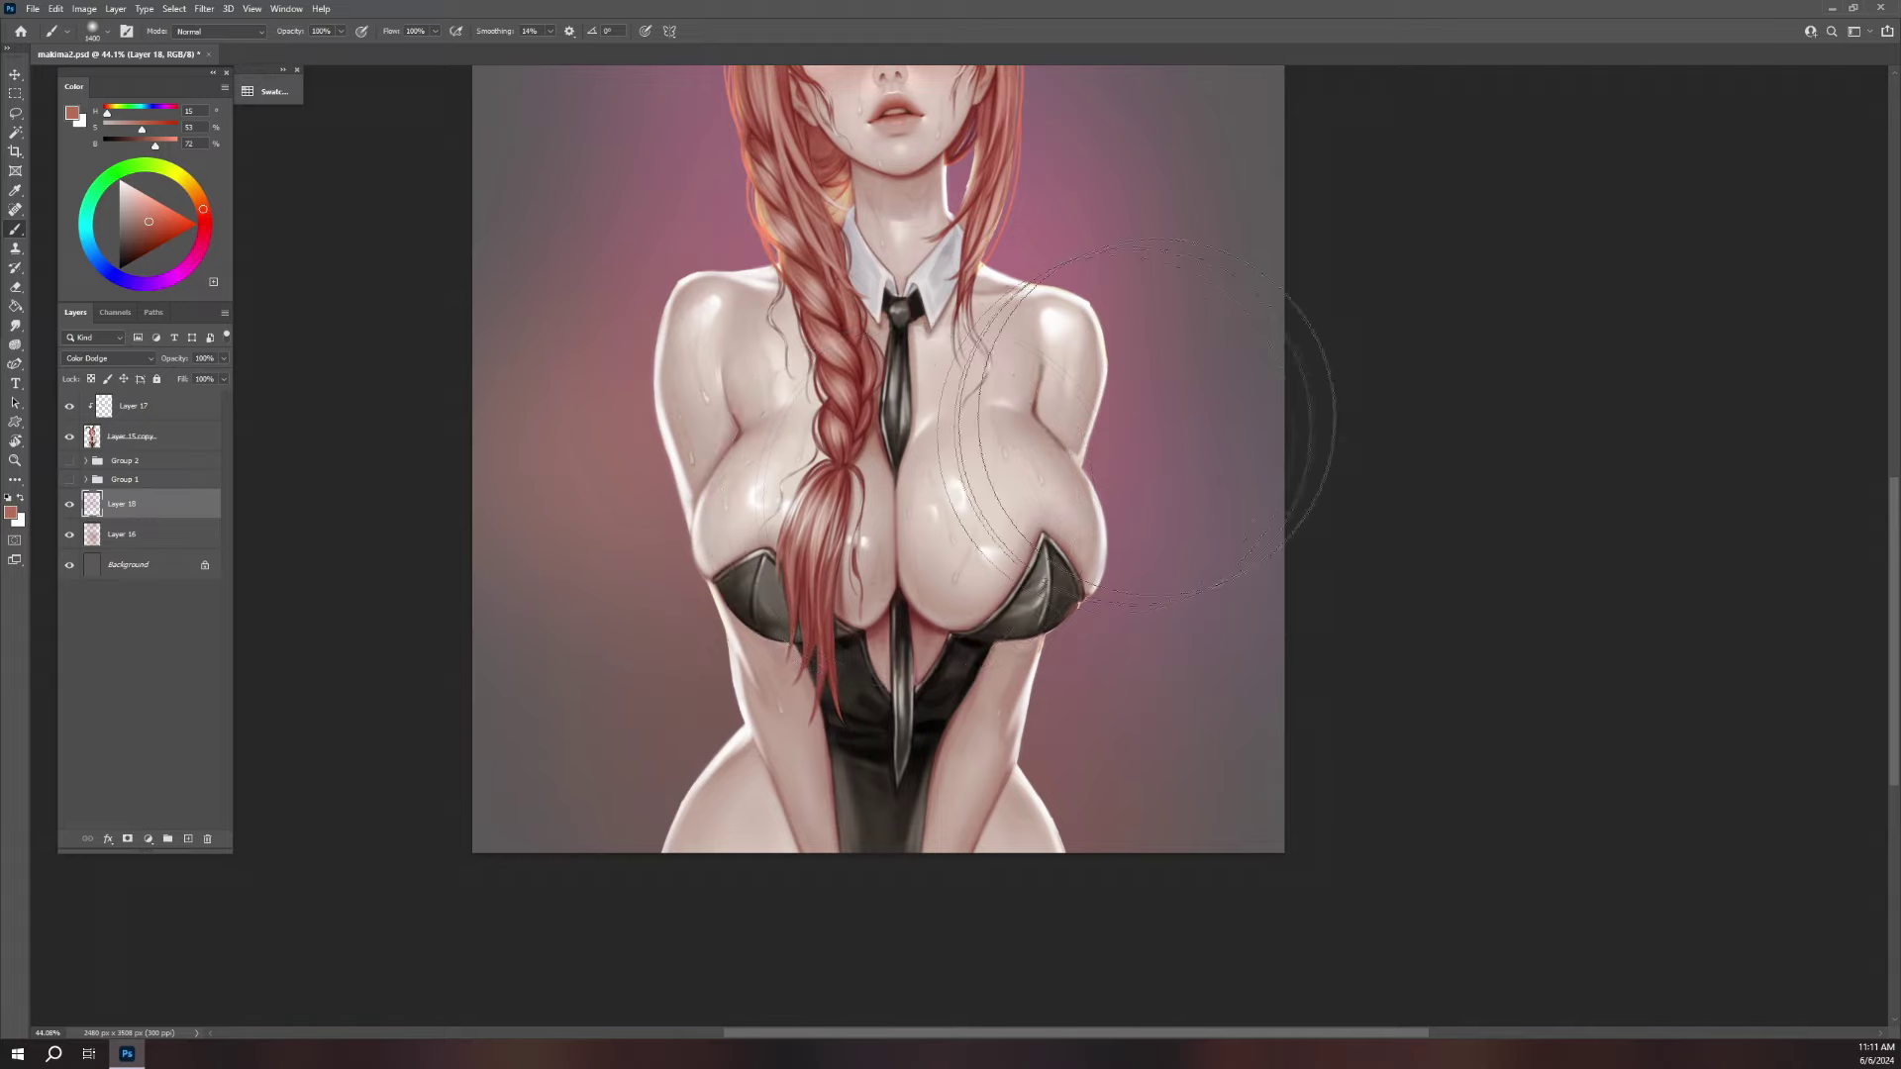
drag(475, 644, 459, 870)
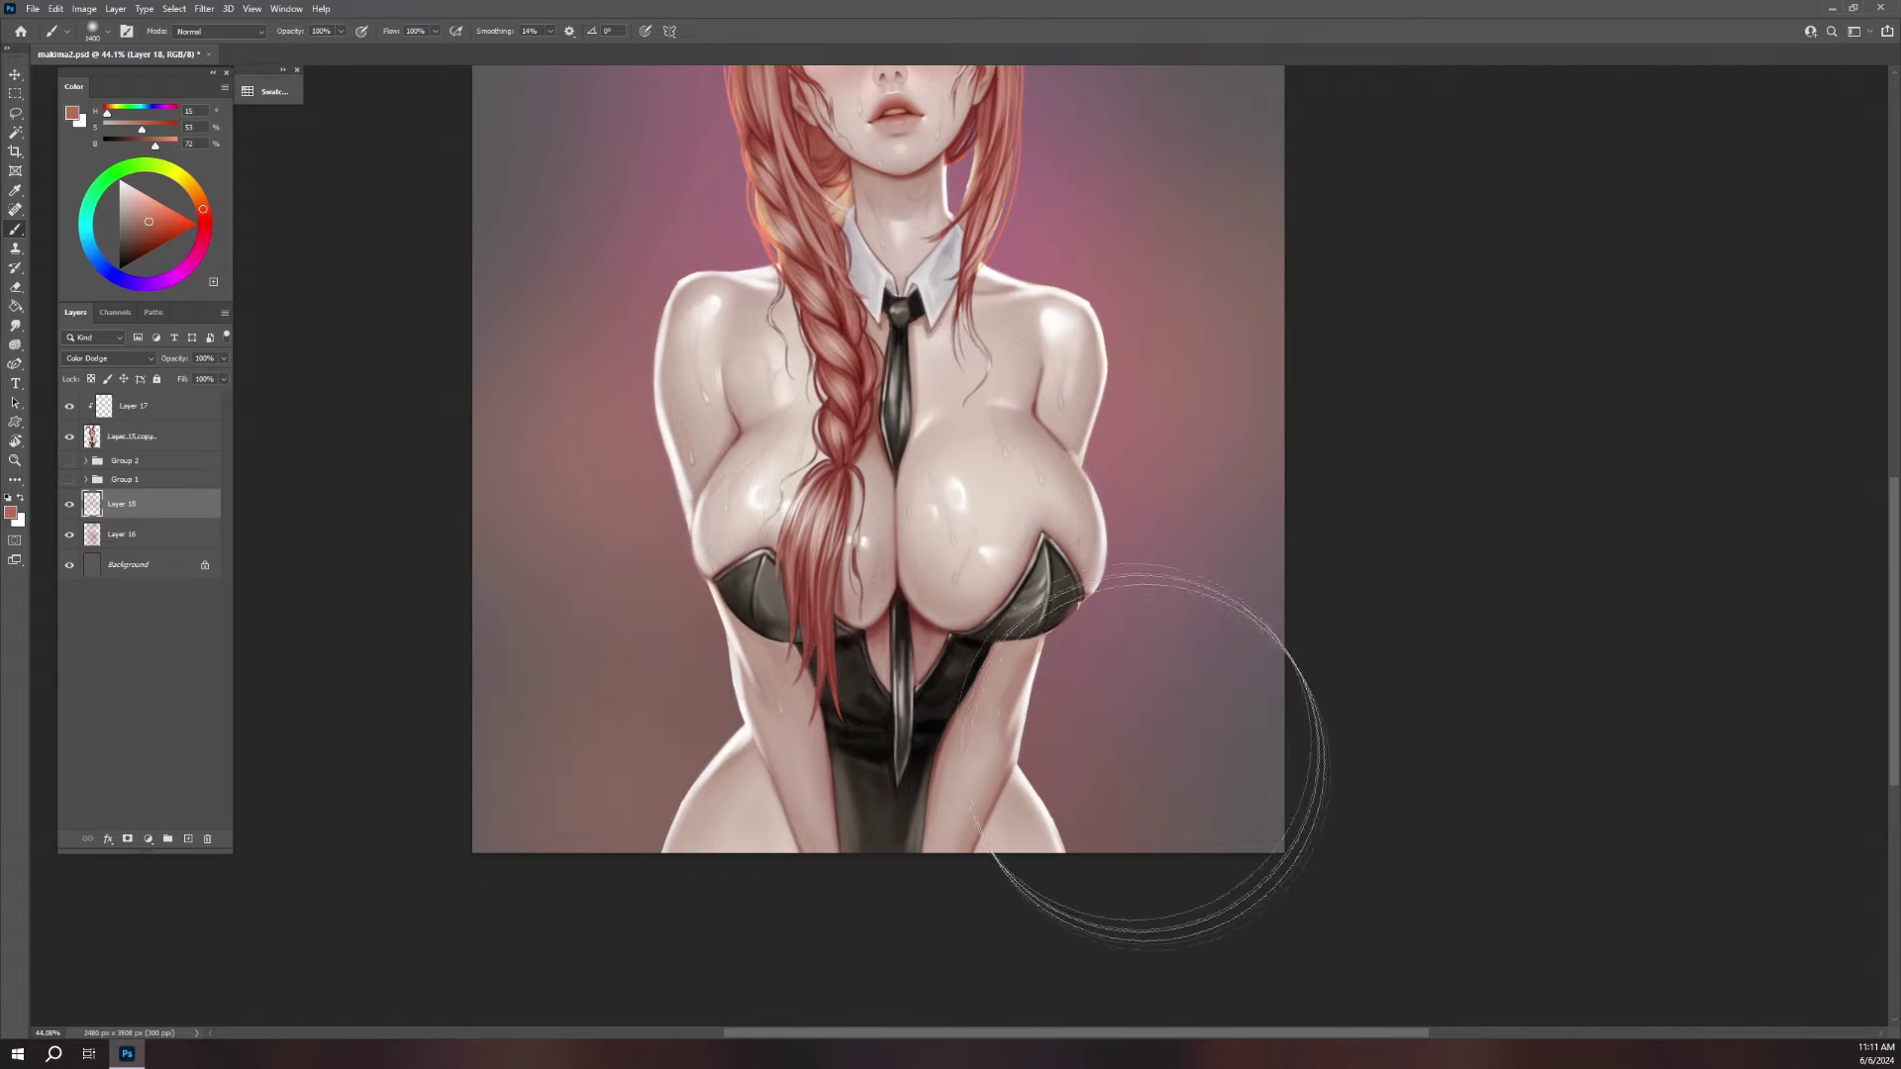
- Warm both upper background corners with salmon-pink glow
scroll(1253, 664, up, 5)
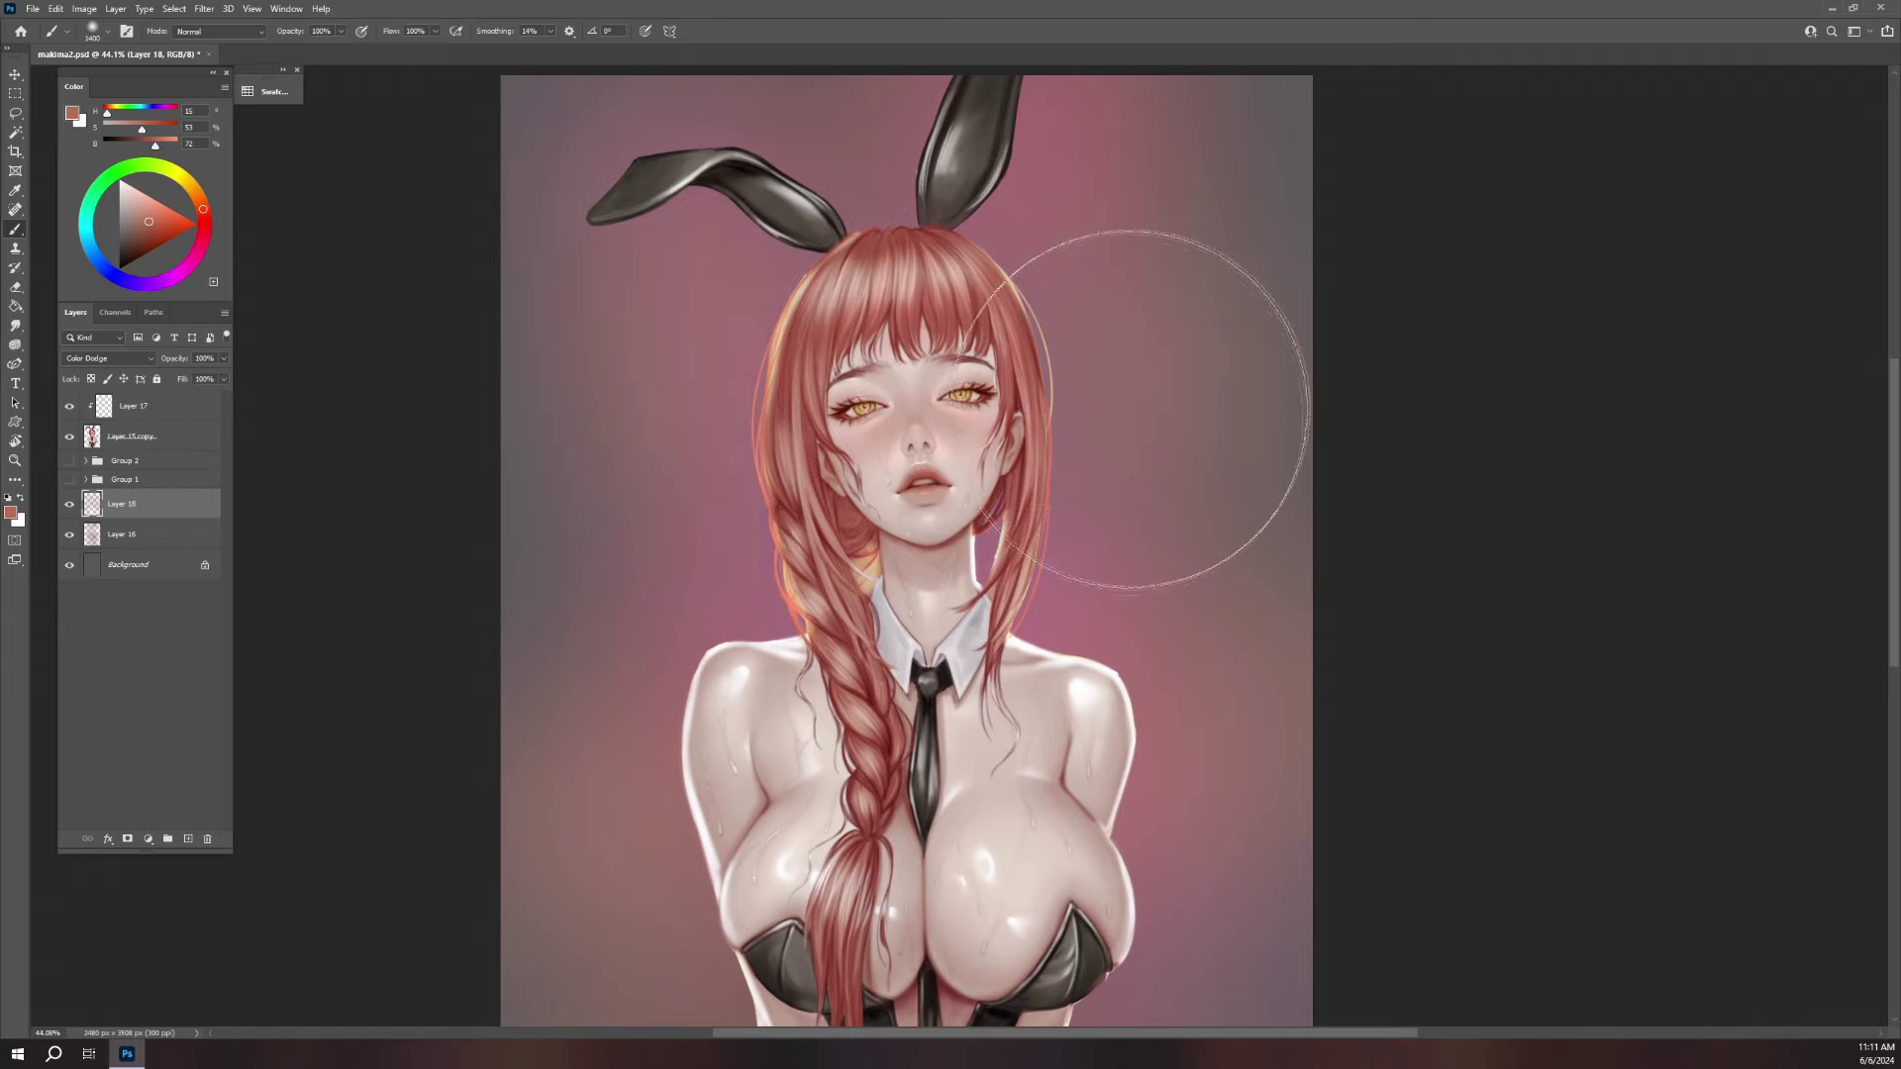
drag(1162, 438, 1118, 626)
drag(1294, 204, 1040, 643)
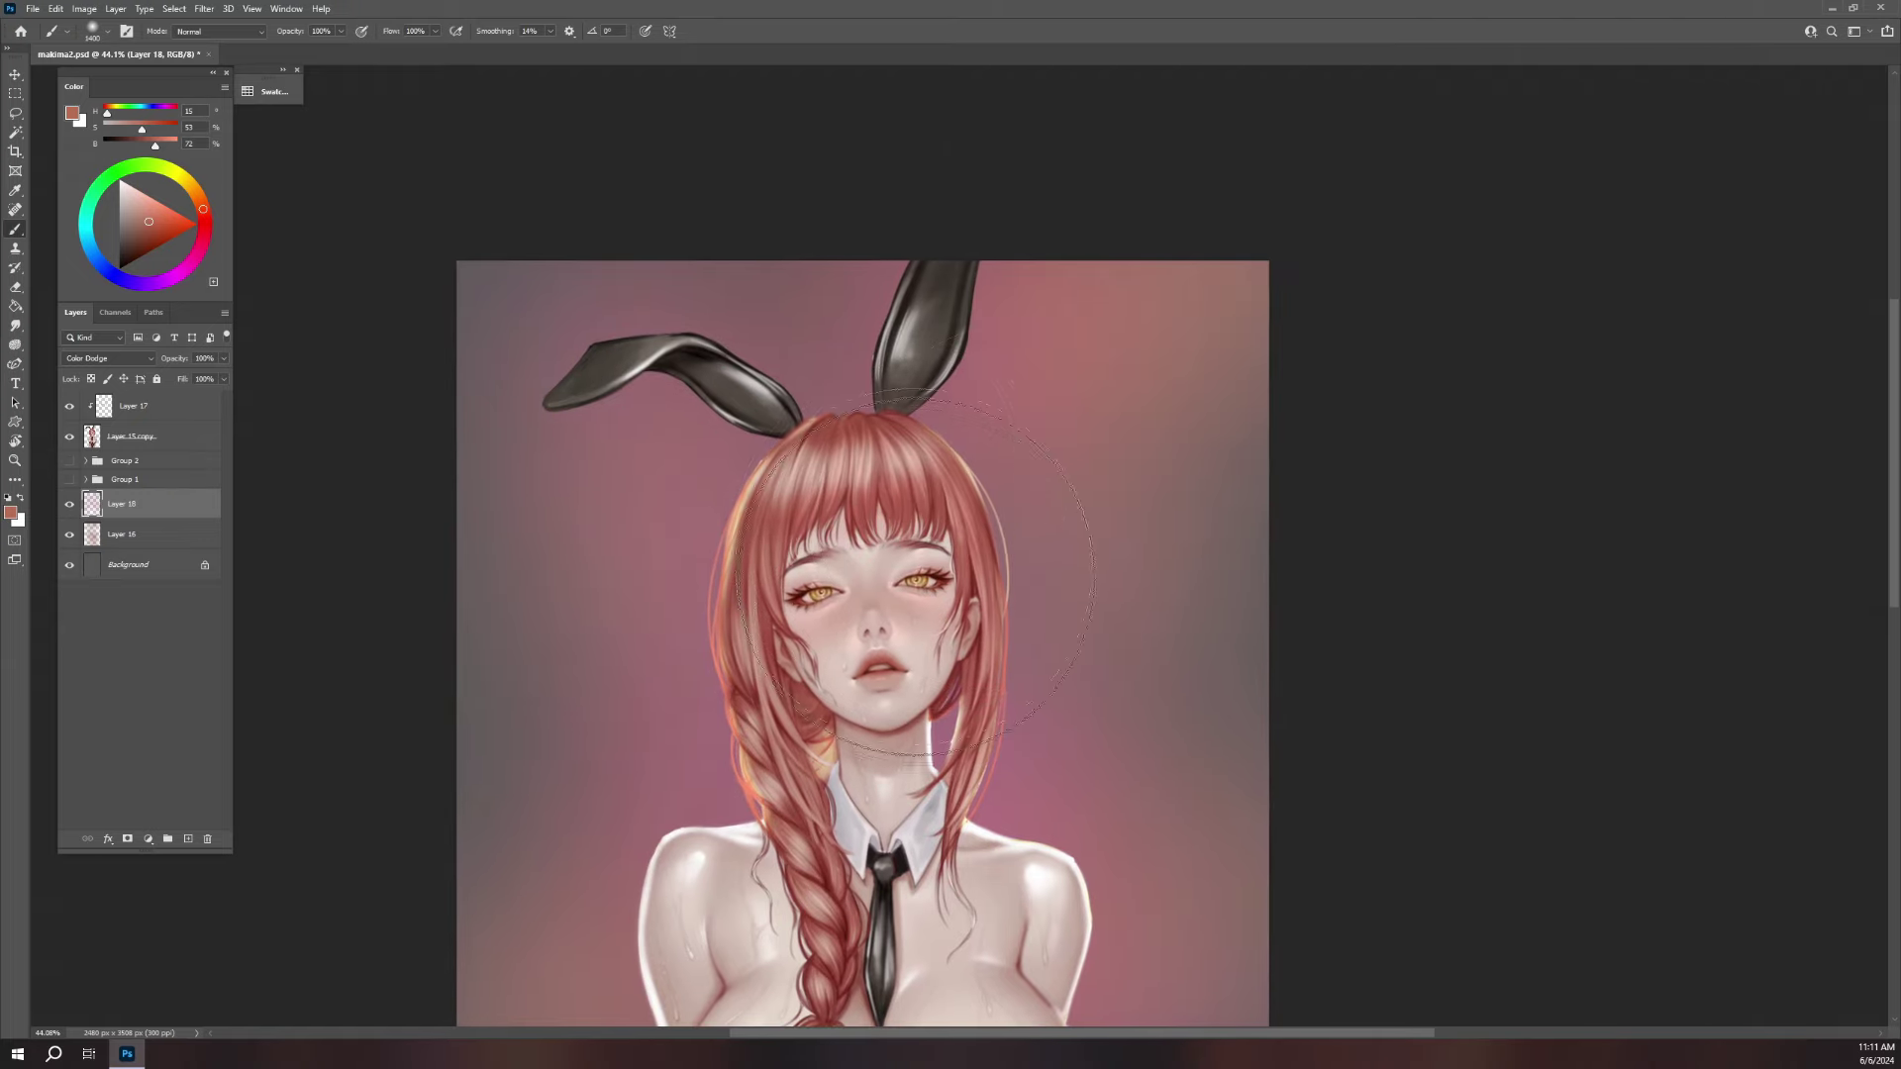
drag(509, 233, 555, 683)
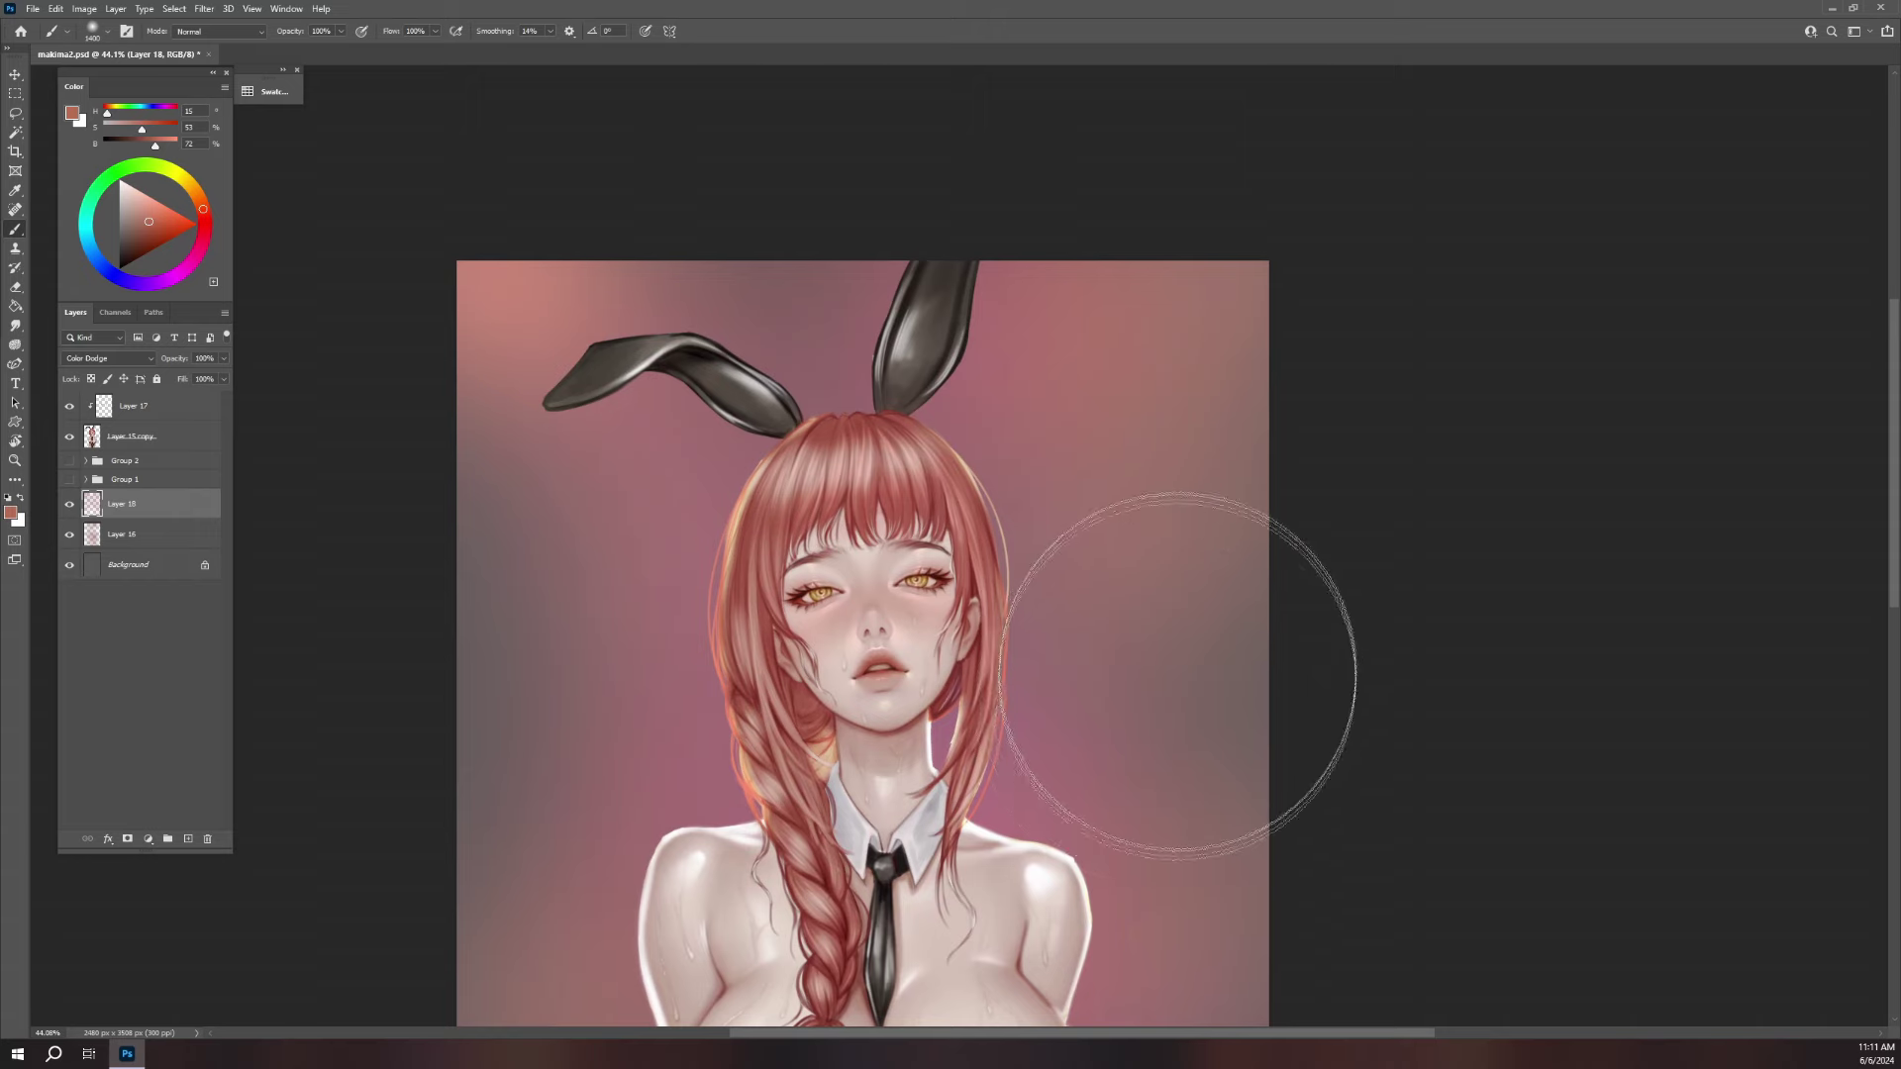
drag(1188, 679, 1205, 491)
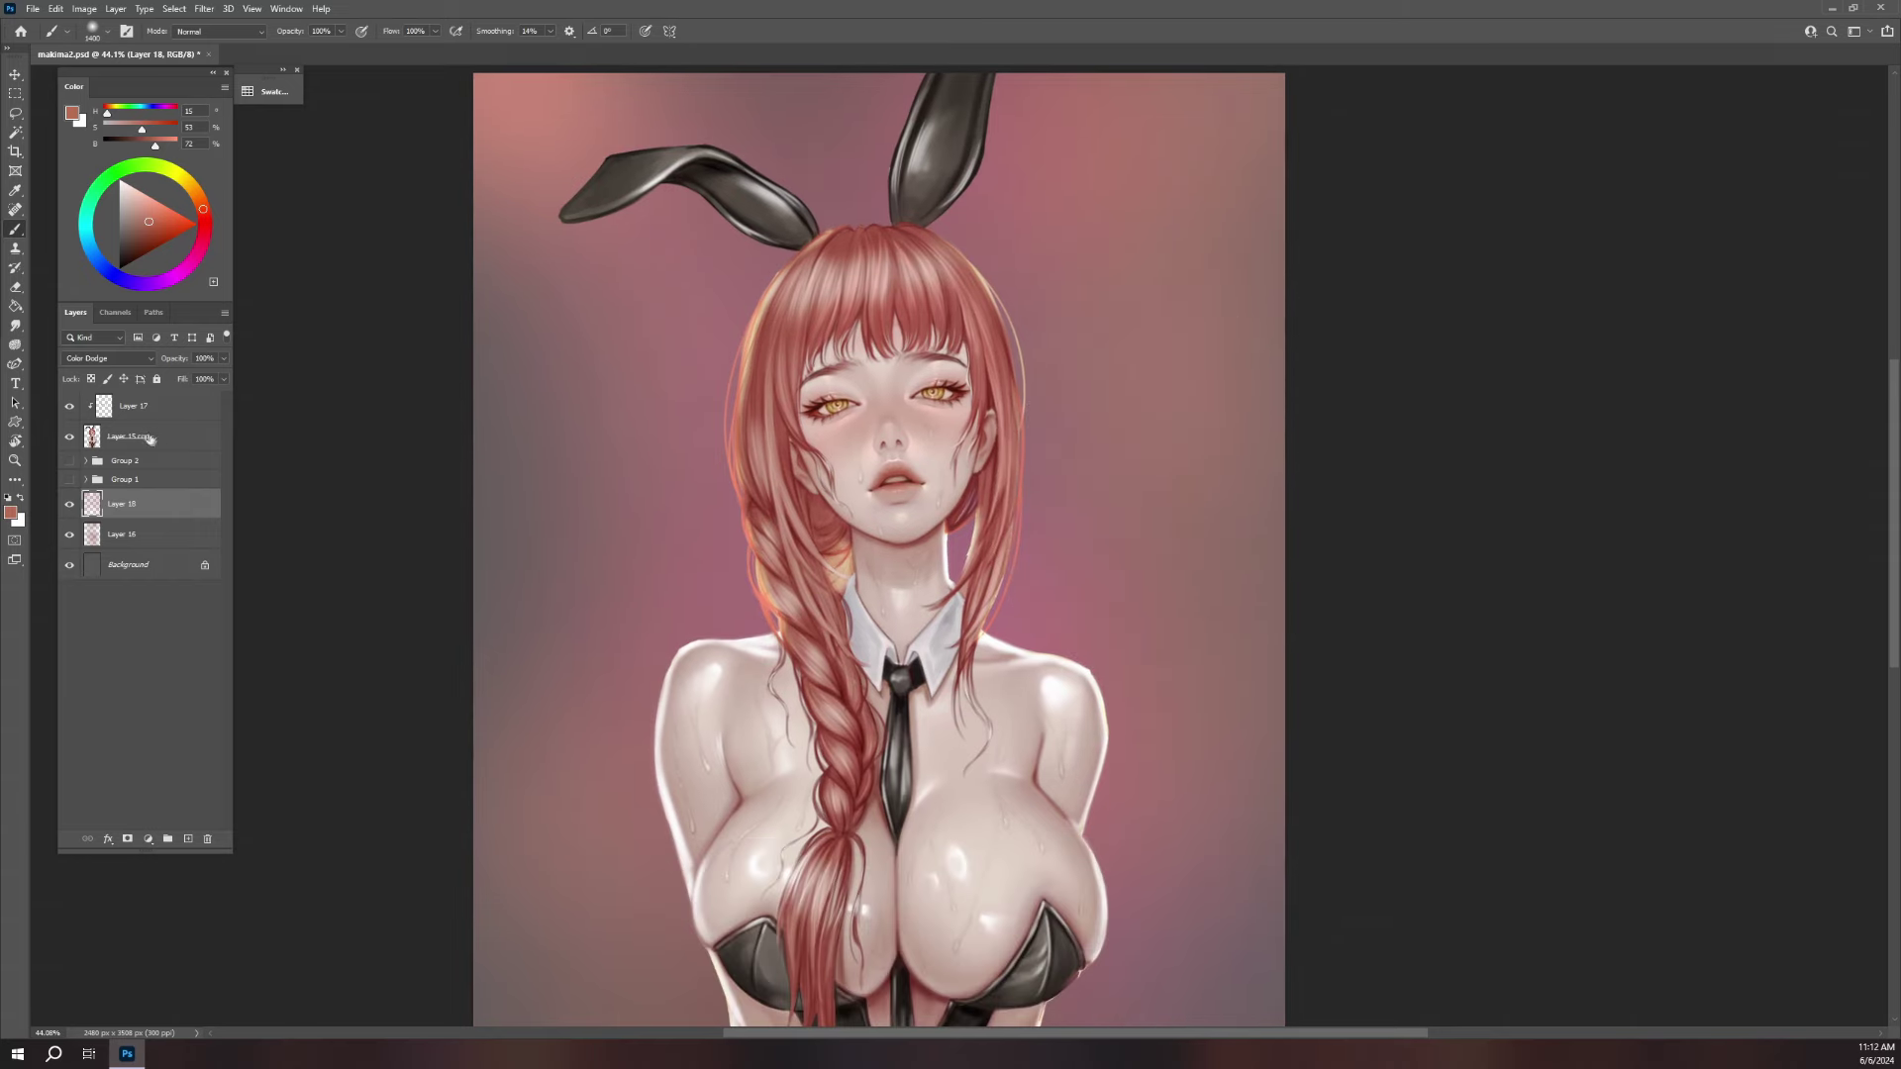
- Add a Multiply layer above Layer 15 copy and enable vertical symmetry
click(163, 437)
click(190, 839)
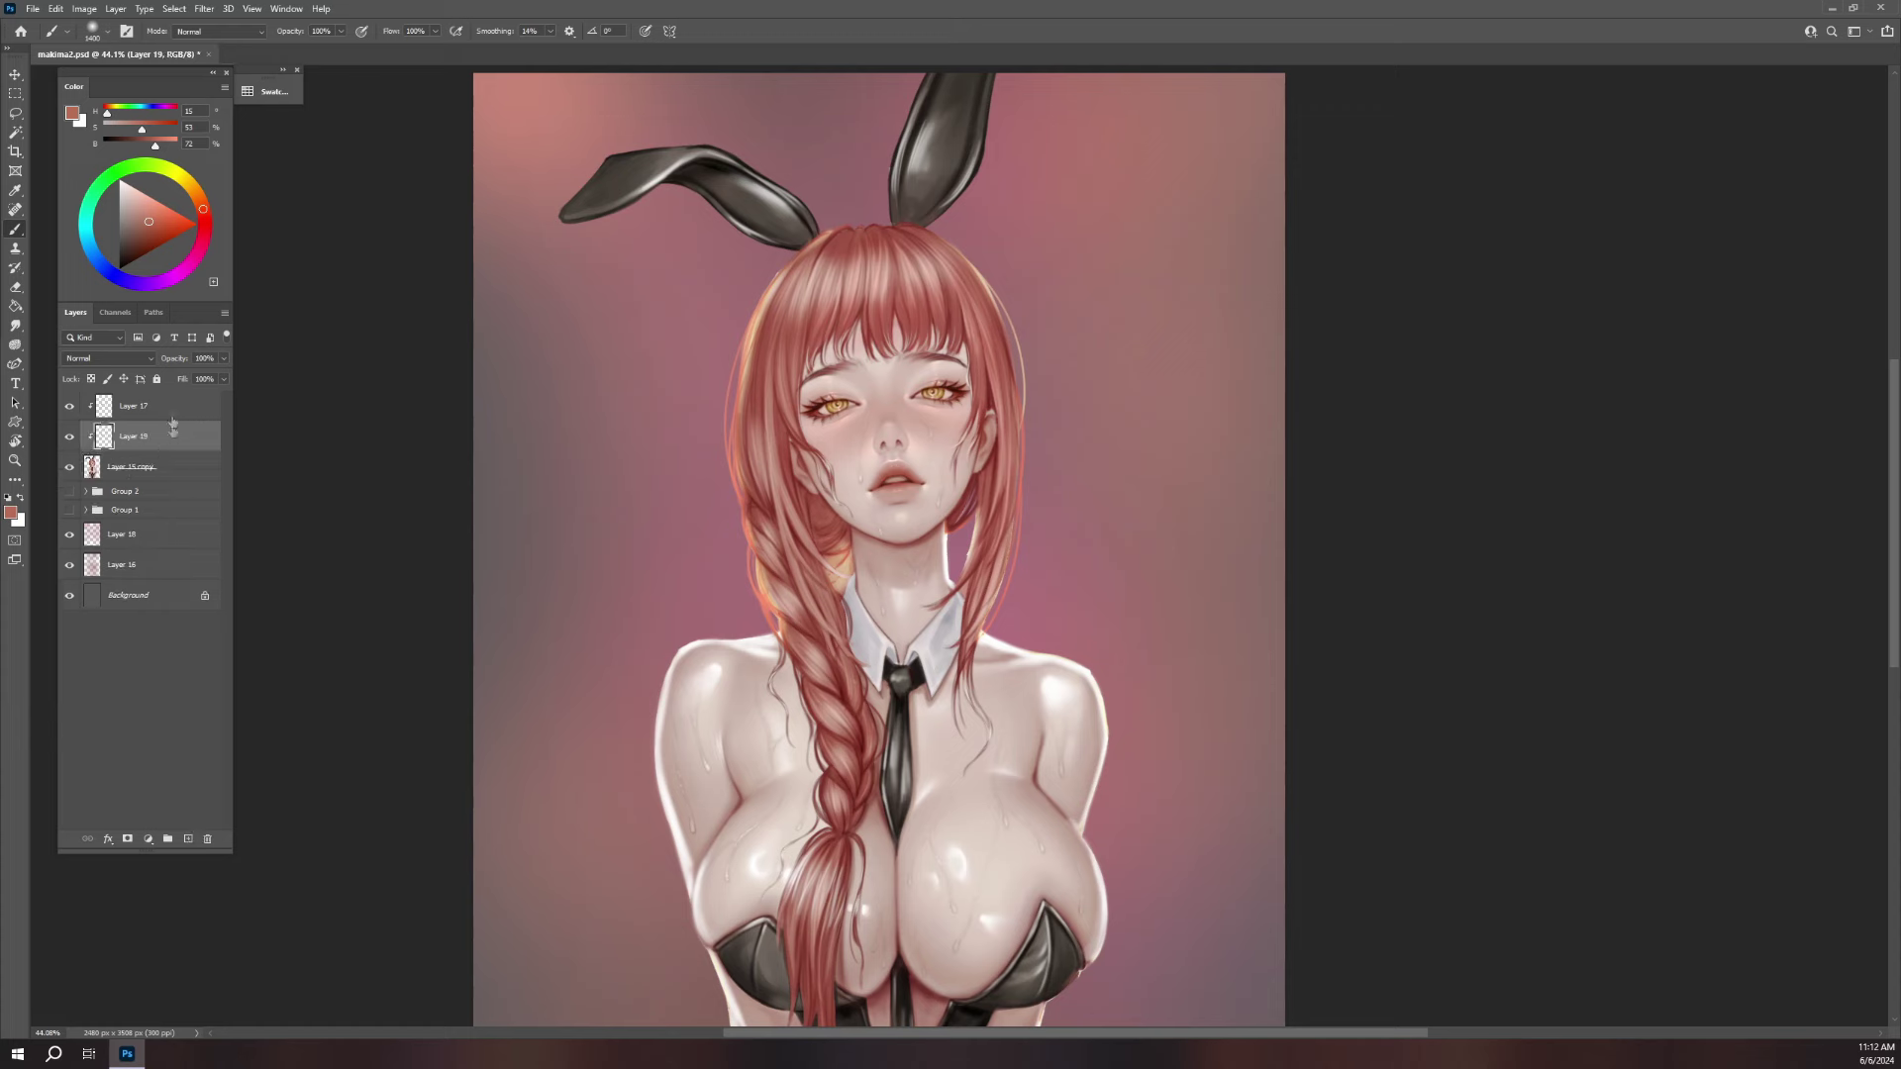
click(140, 358)
click(99, 423)
click(671, 31)
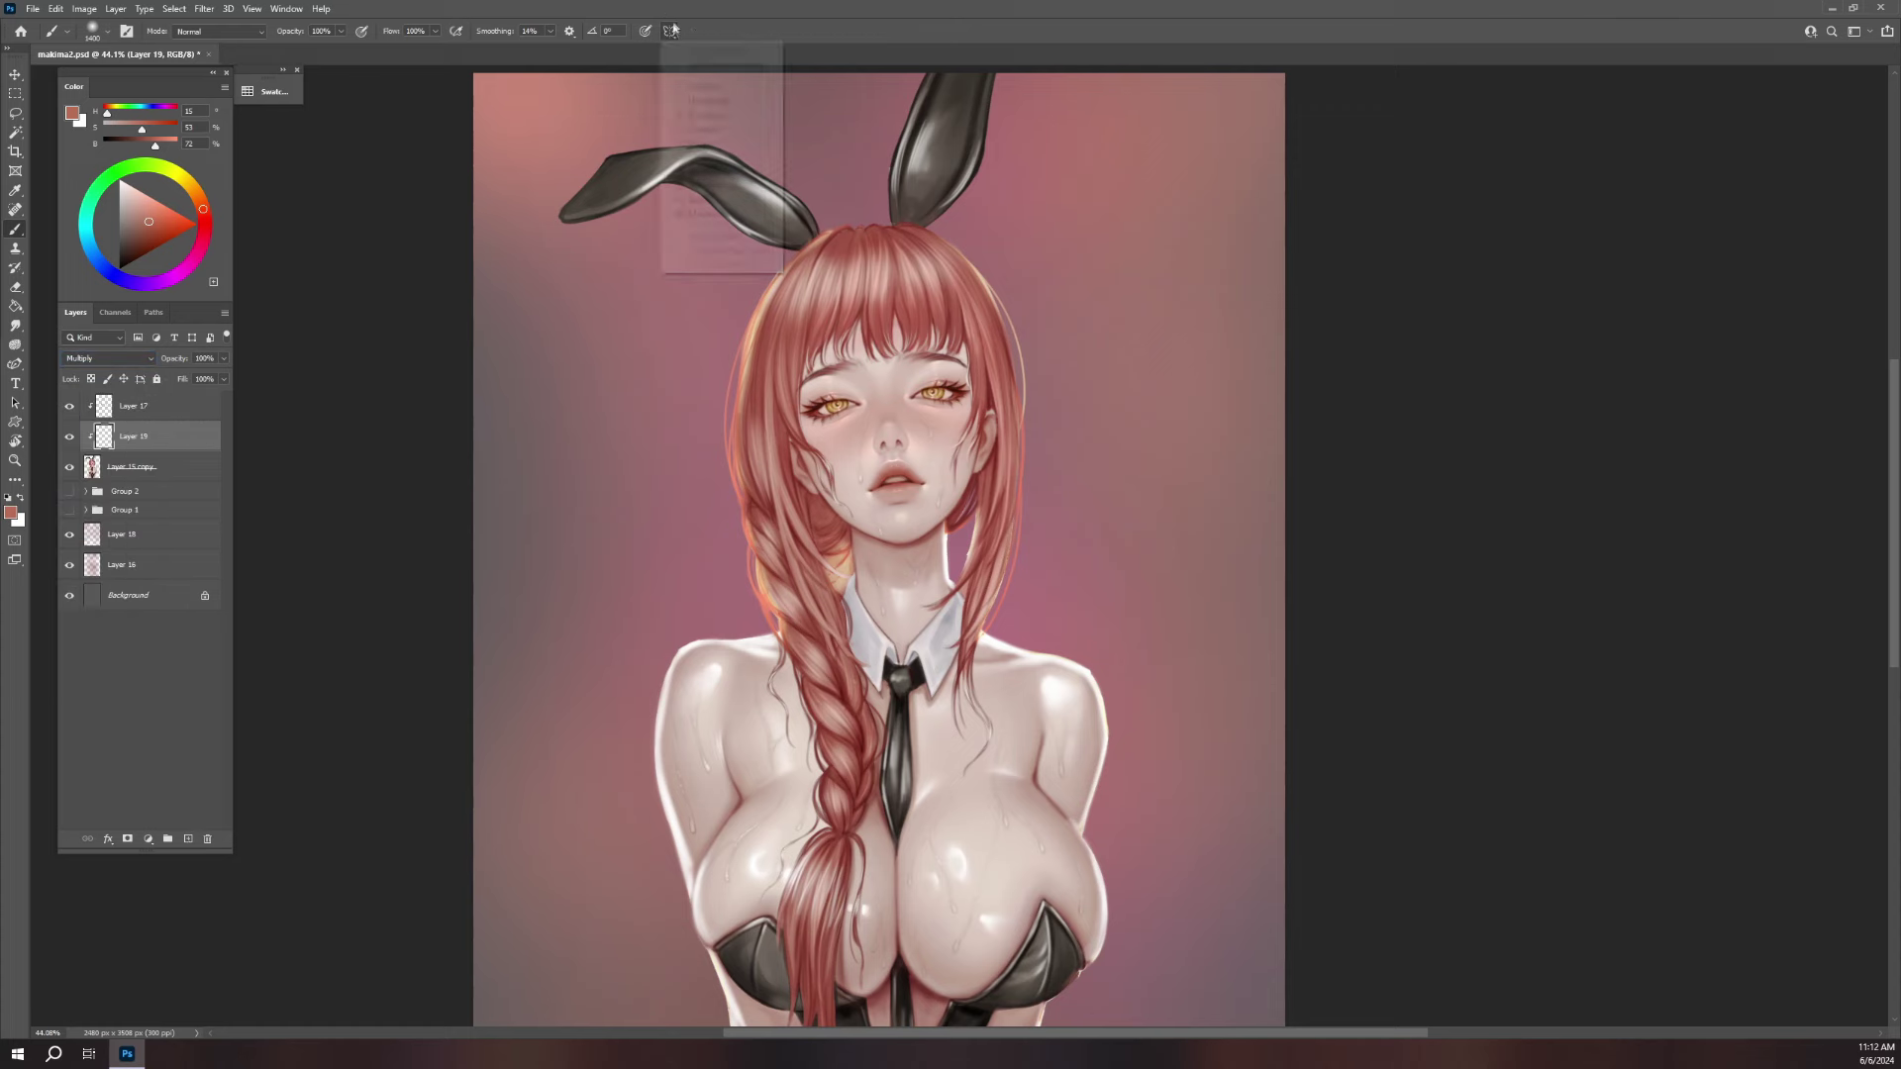
click(717, 60)
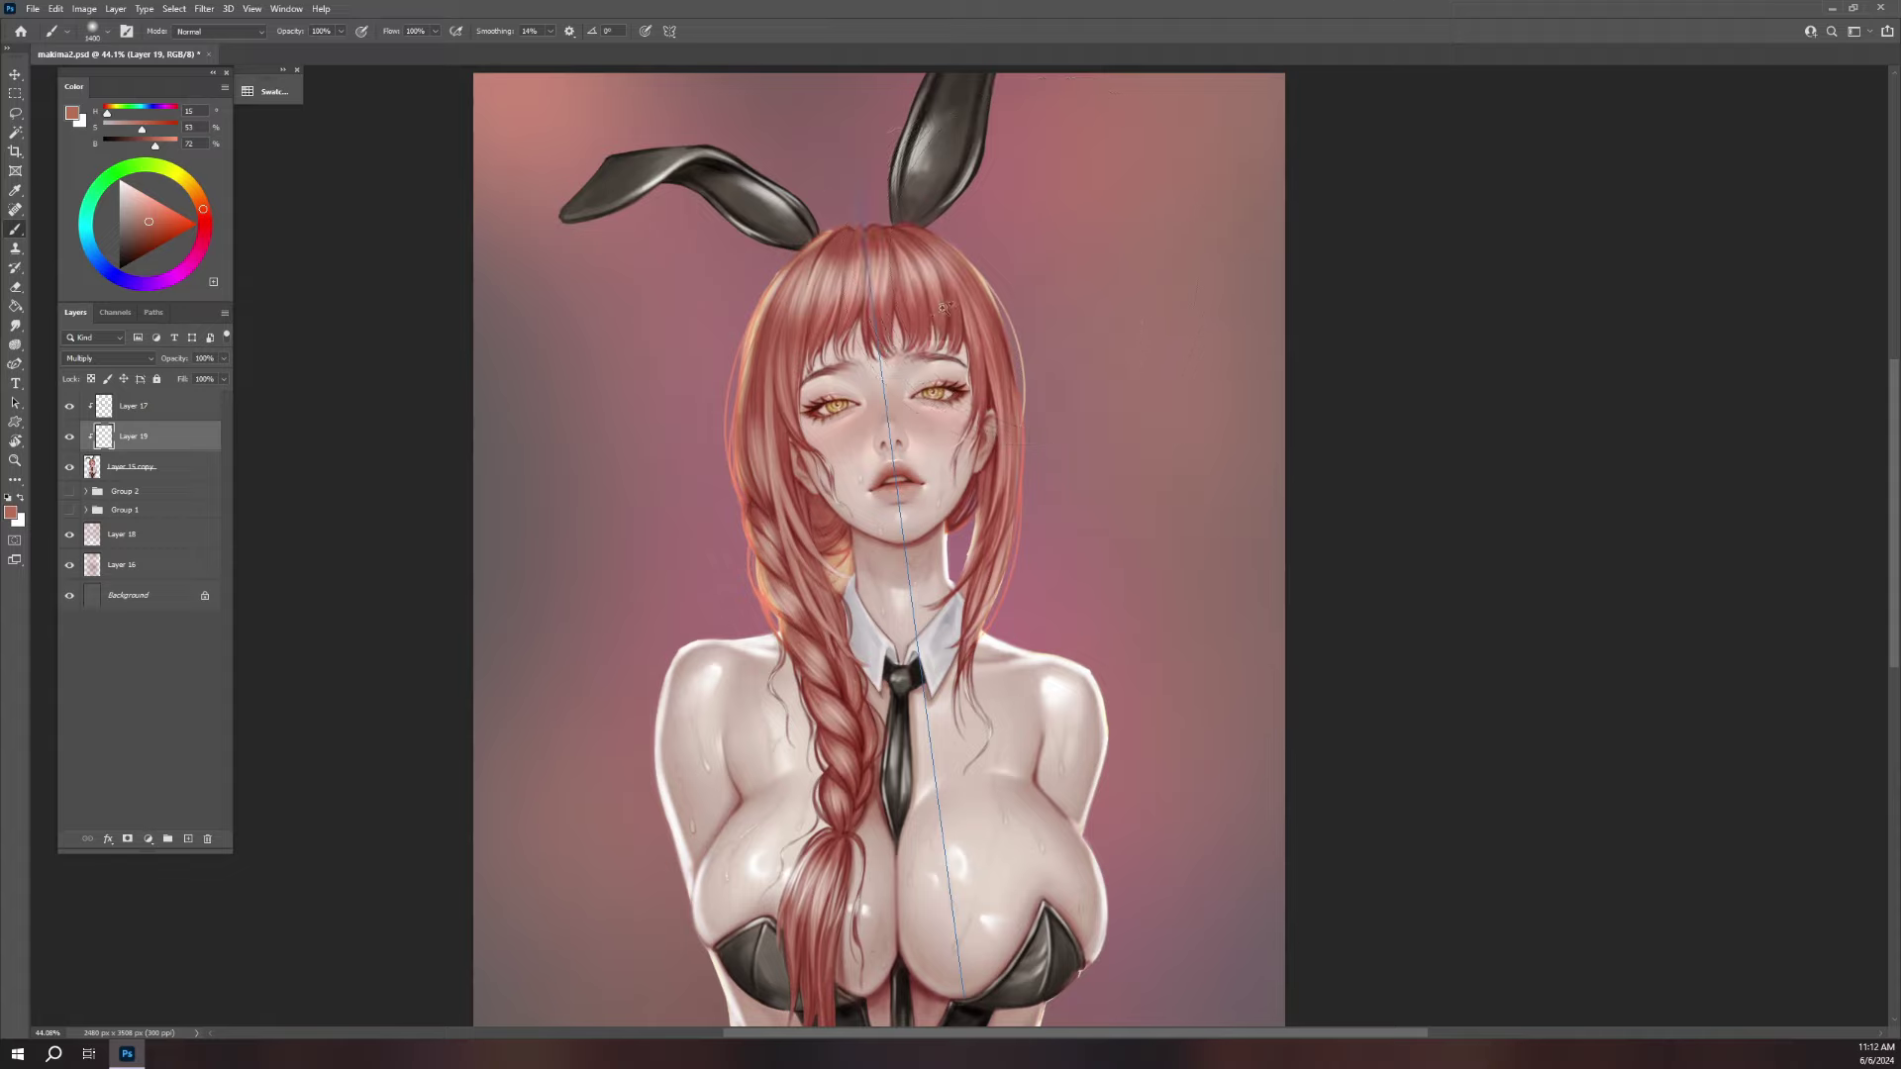
- Paint mirrored deep-red blush across both cheeks, undoing and repainting it softer
scroll(891, 352, up, 5)
click(213, 226)
key(bracketright)
key(bracketright)
key(bracketright)
key(bracketright)
key(bracketright)
key(bracketright)
key(bracketright)
key(bracketright)
key(bracketright)
key(bracketleft)
key(bracketleft)
key(bracketleft)
key(bracketleft)
key(bracketleft)
key(bracketleft)
drag(994, 482, 1049, 489)
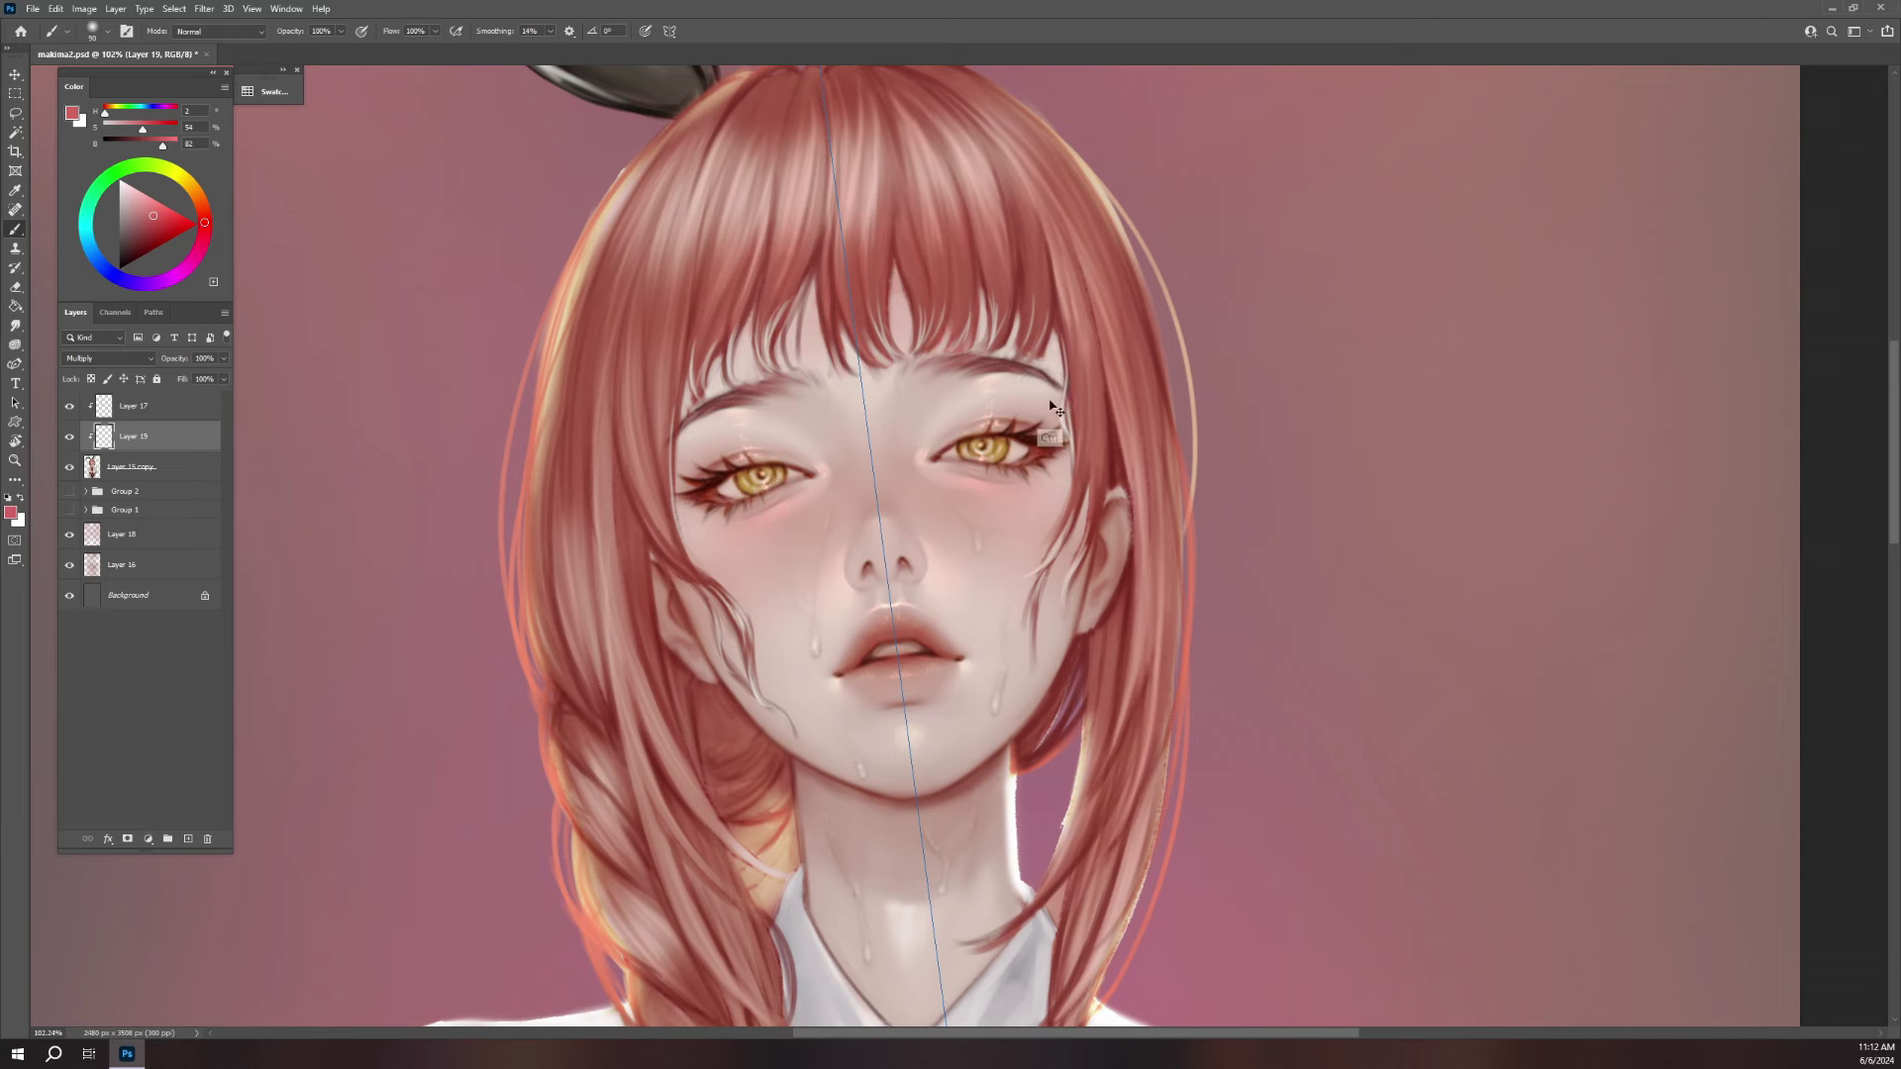
key(ctrl+z)
key(bracketright)
key(bracketright)
key(bracketright)
mouse_move(975, 515)
mouse_down()
mouse_move(1039, 496)
mouse_move(1069, 456)
mouse_move(990, 554)
mouse_move(1099, 491)
mouse_up()
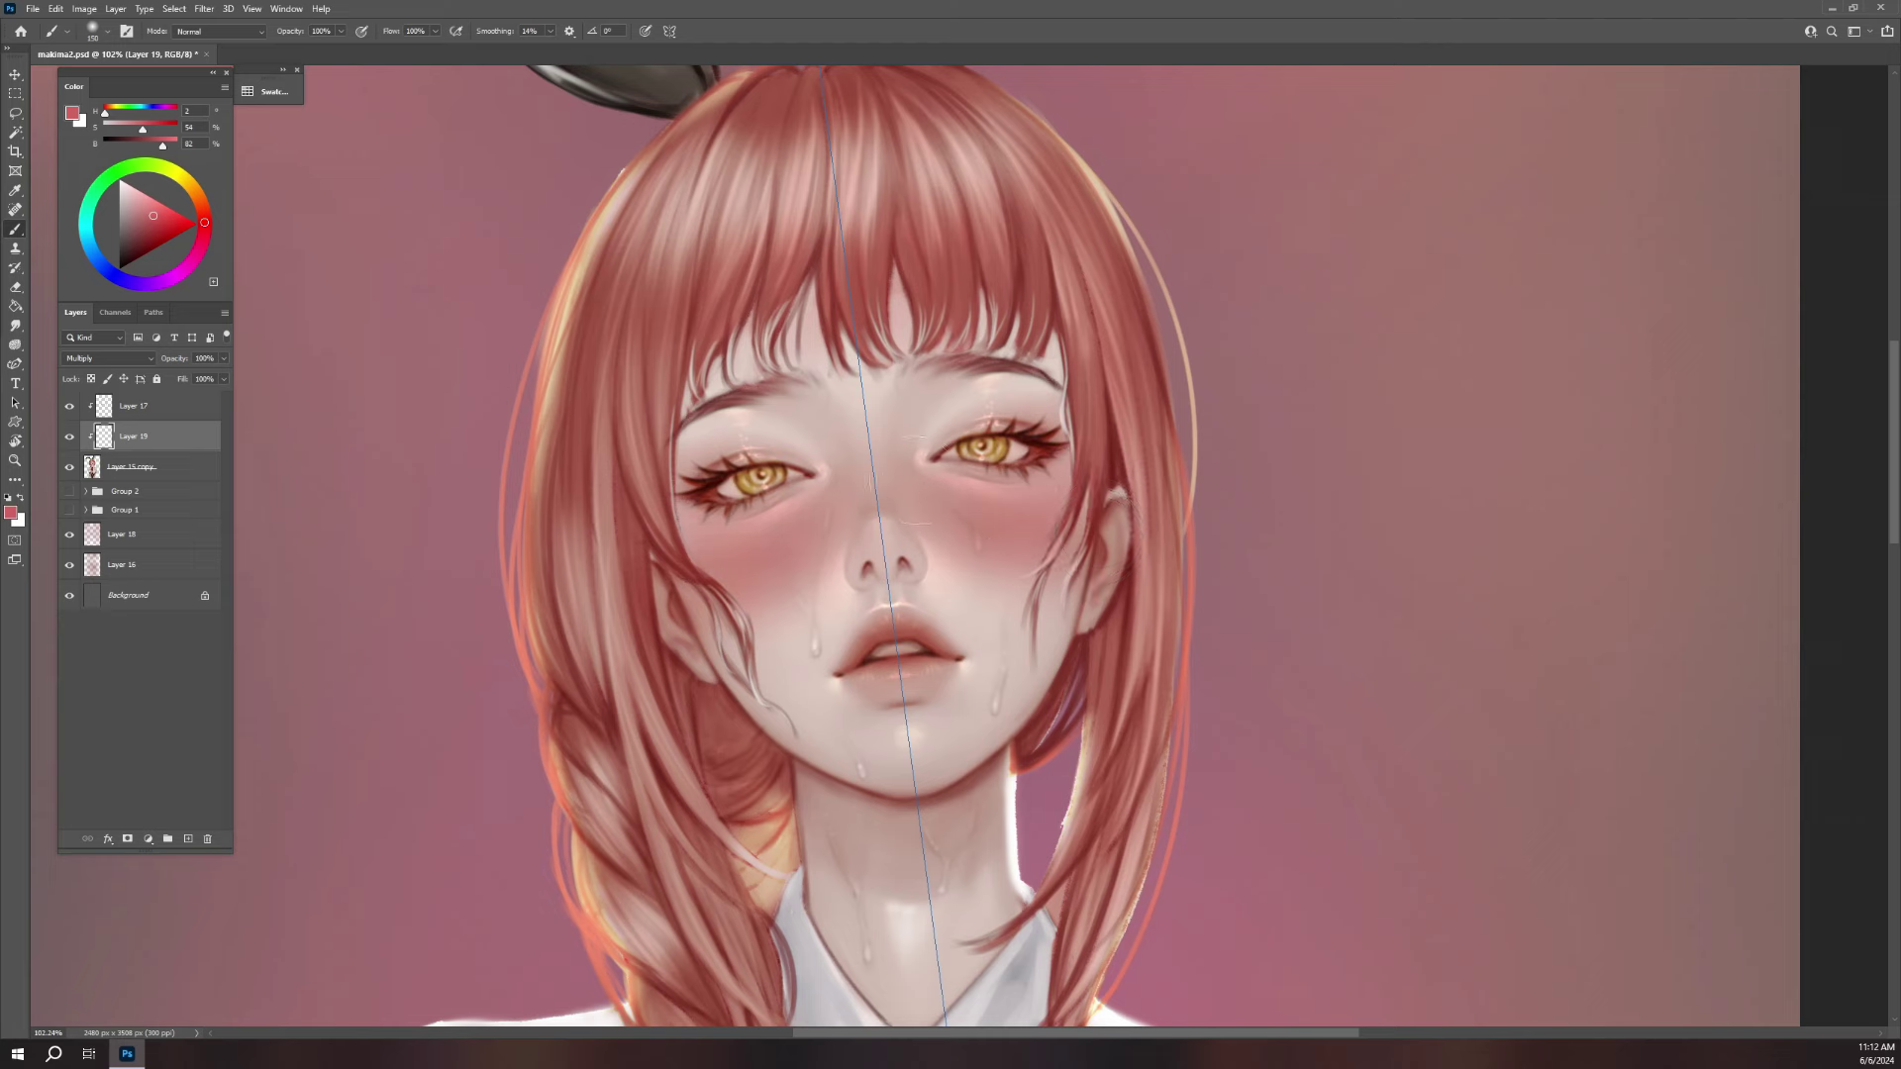
- Erase excess cheek blush and blend it with a lighter pink
key(e)
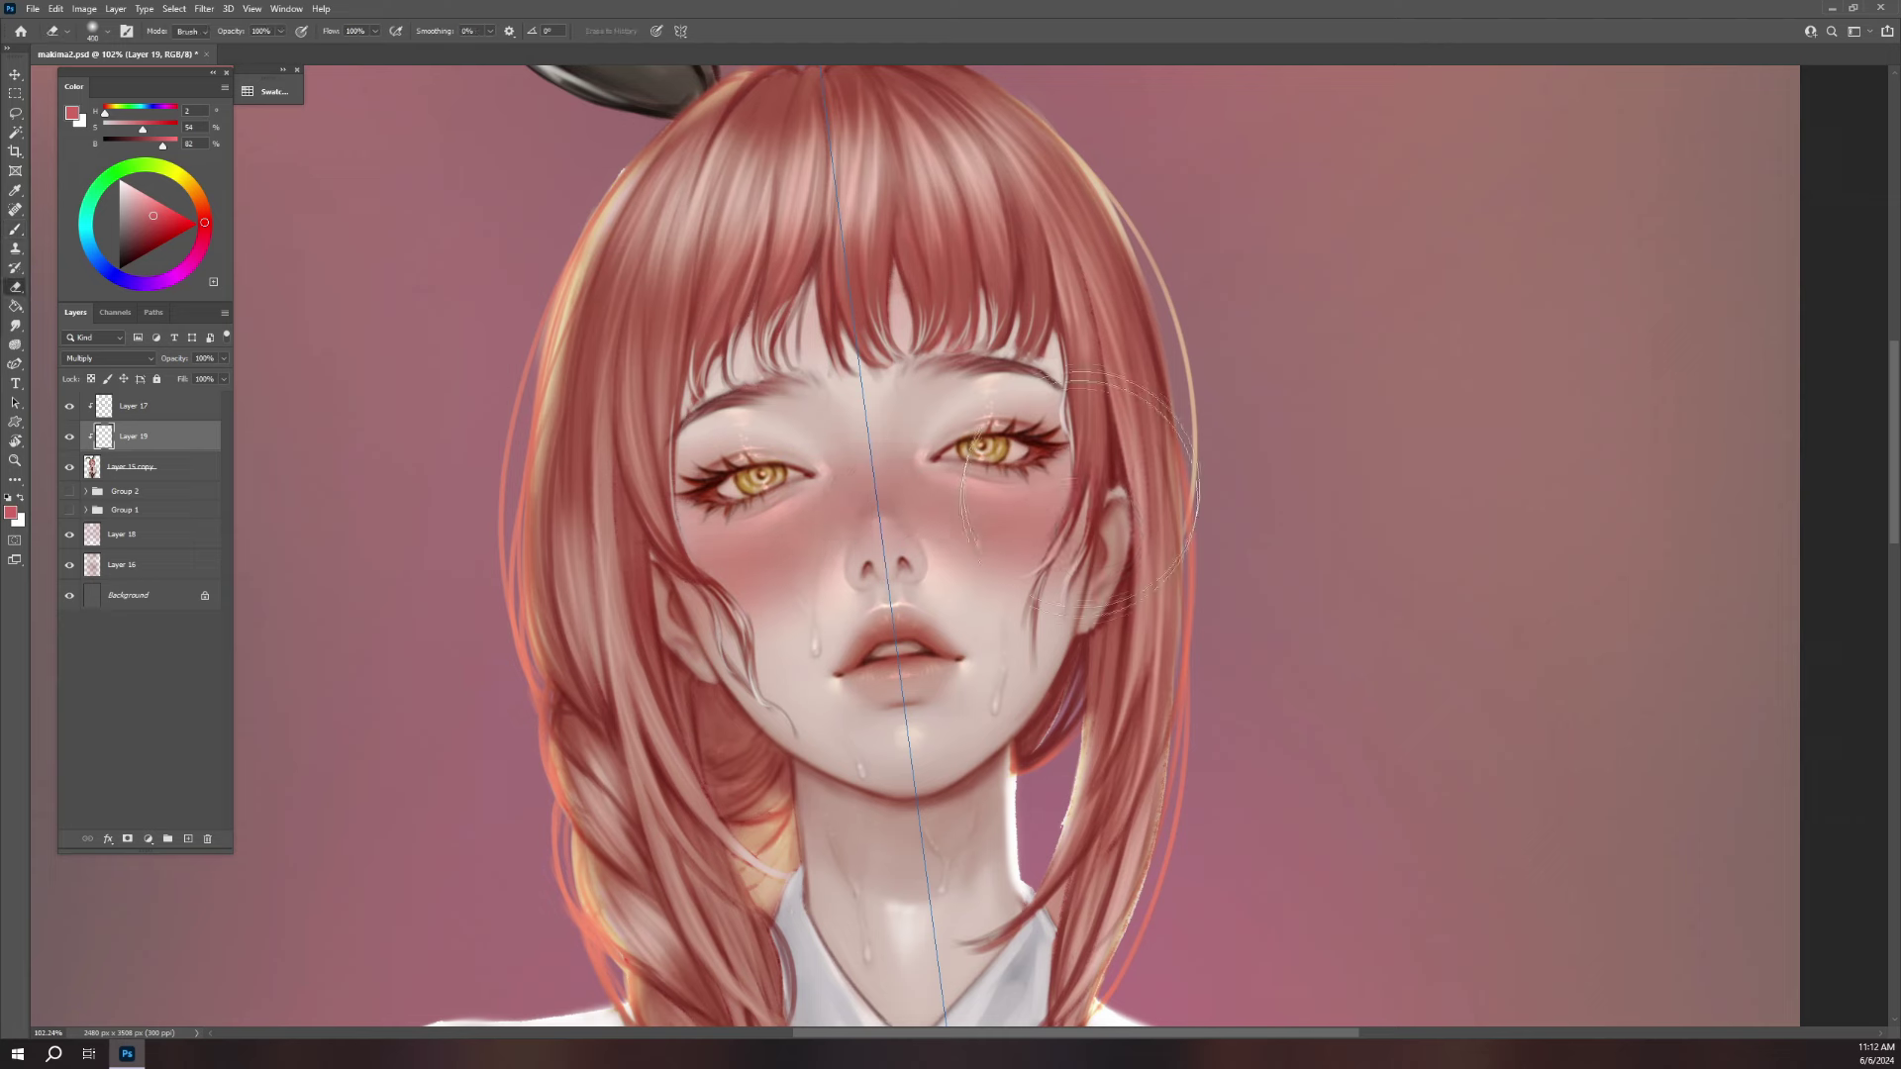
drag(1077, 512, 919, 540)
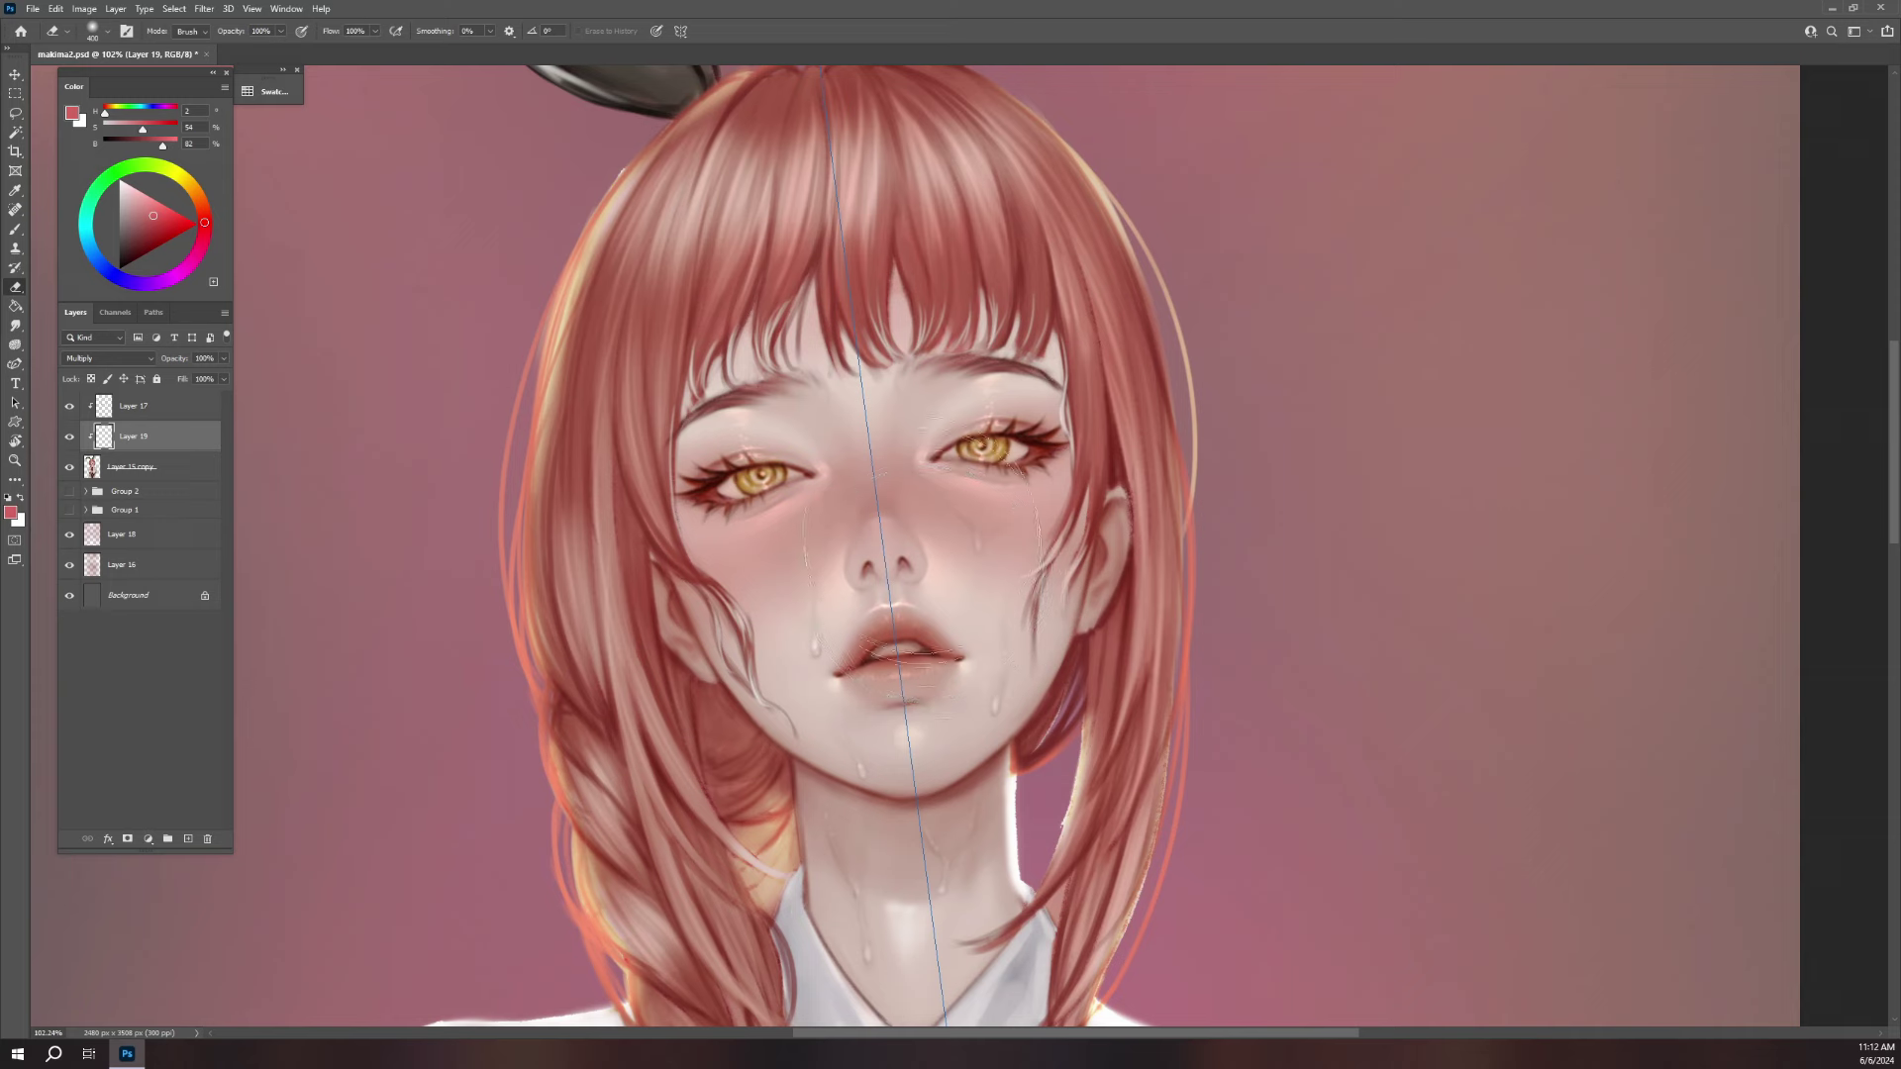
click(143, 199)
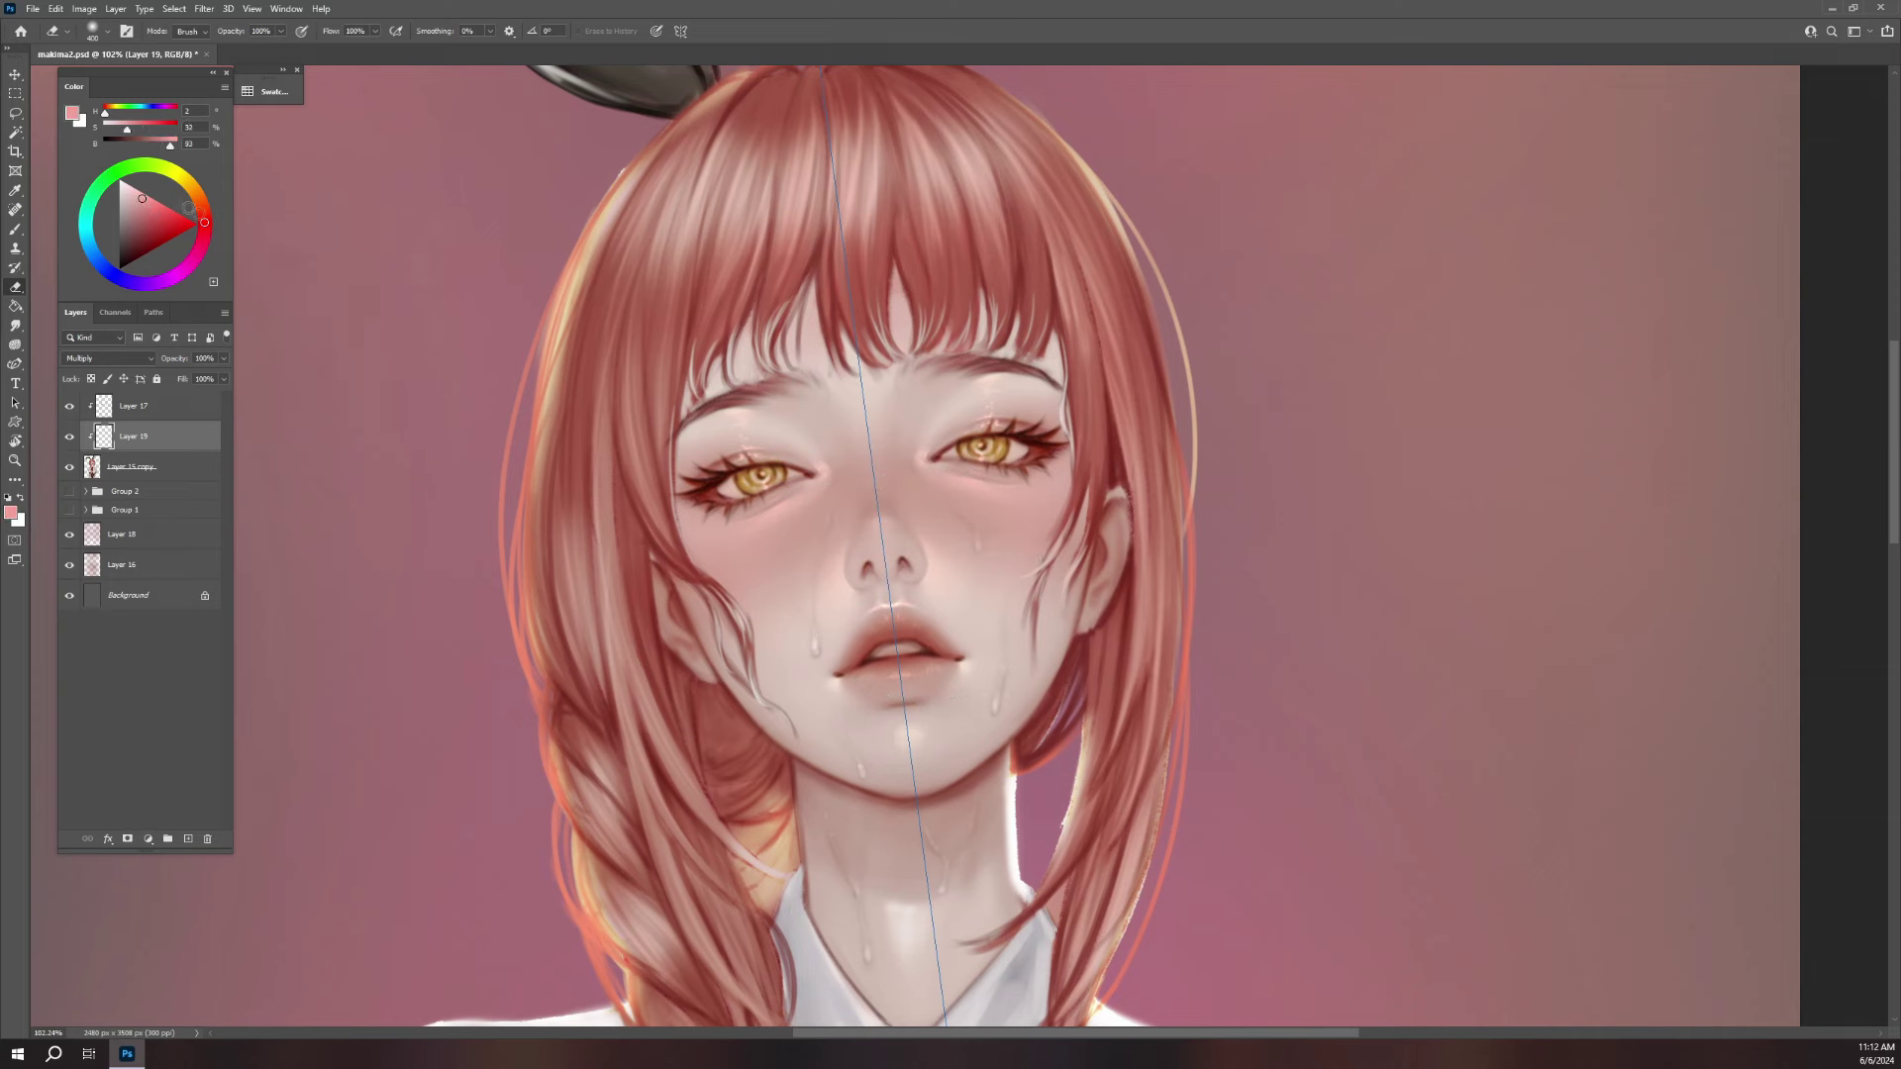
key(b)
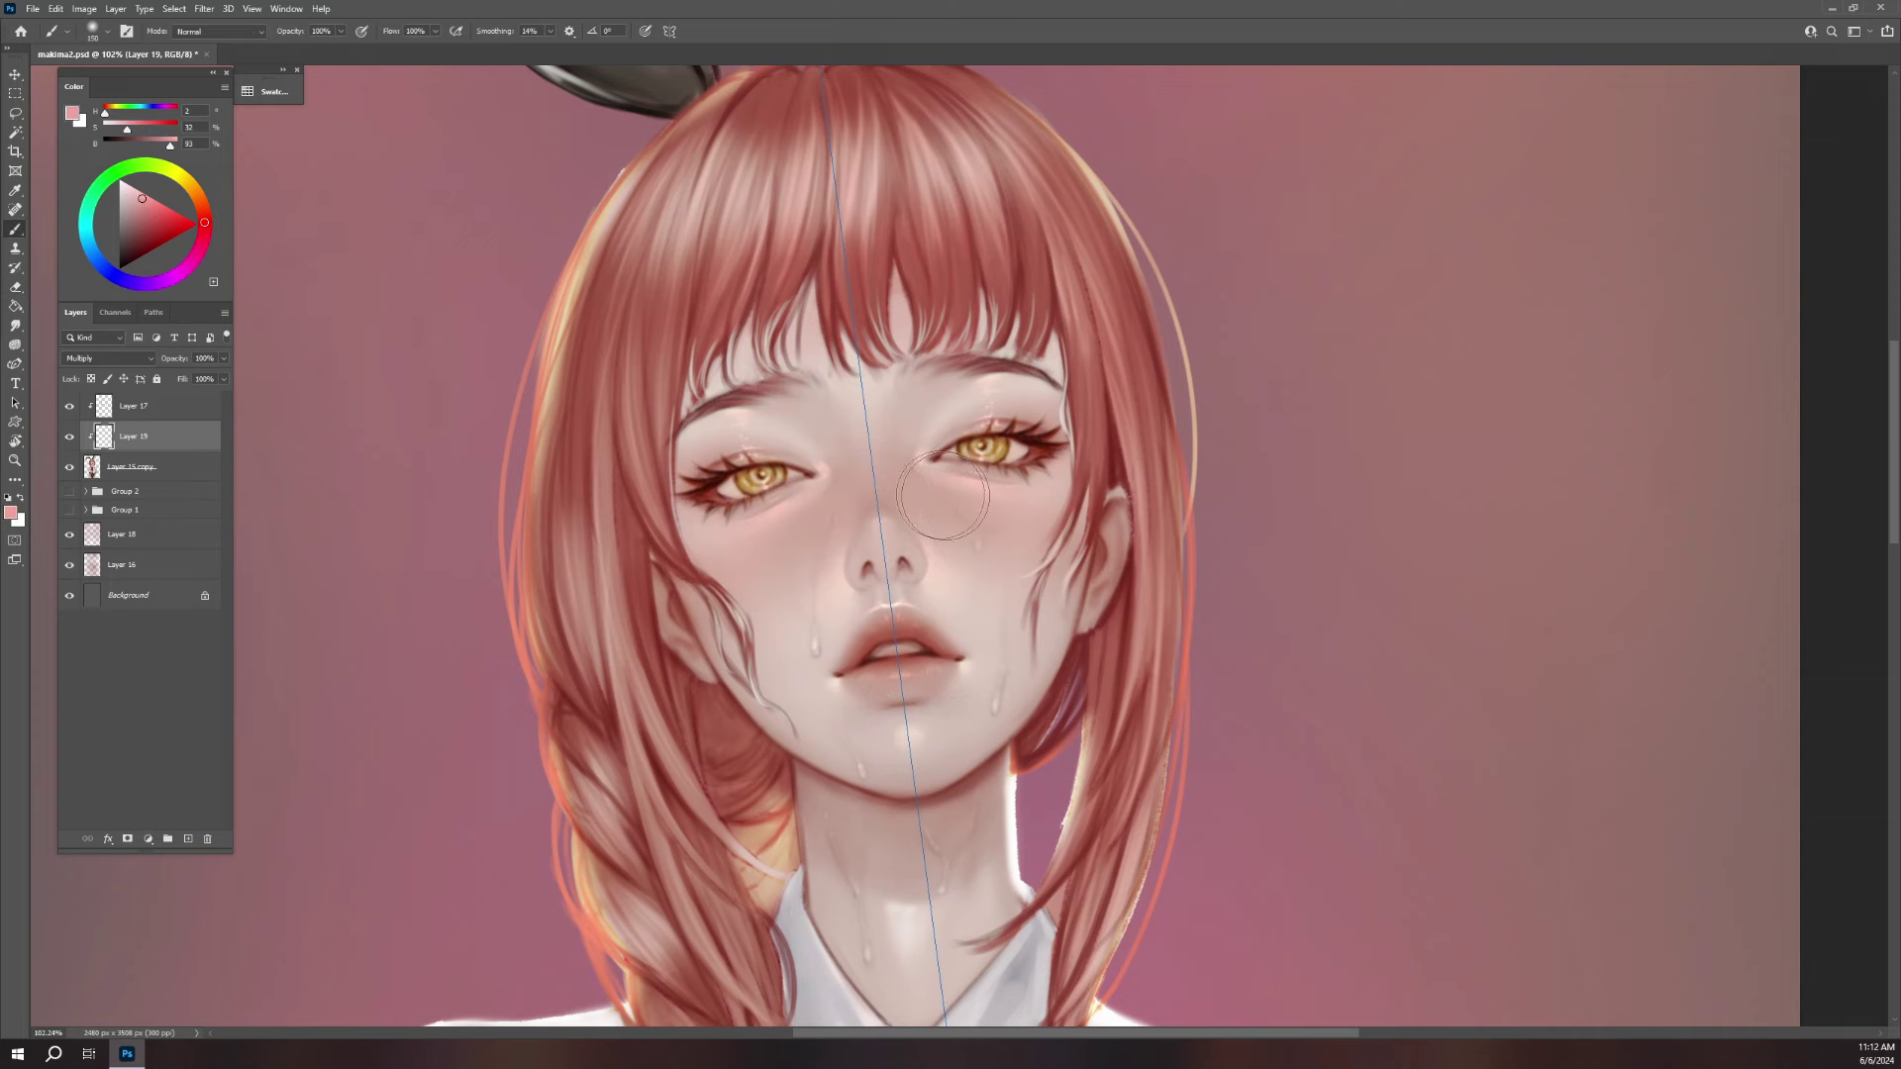
drag(953, 500, 1029, 515)
key(bracketright)
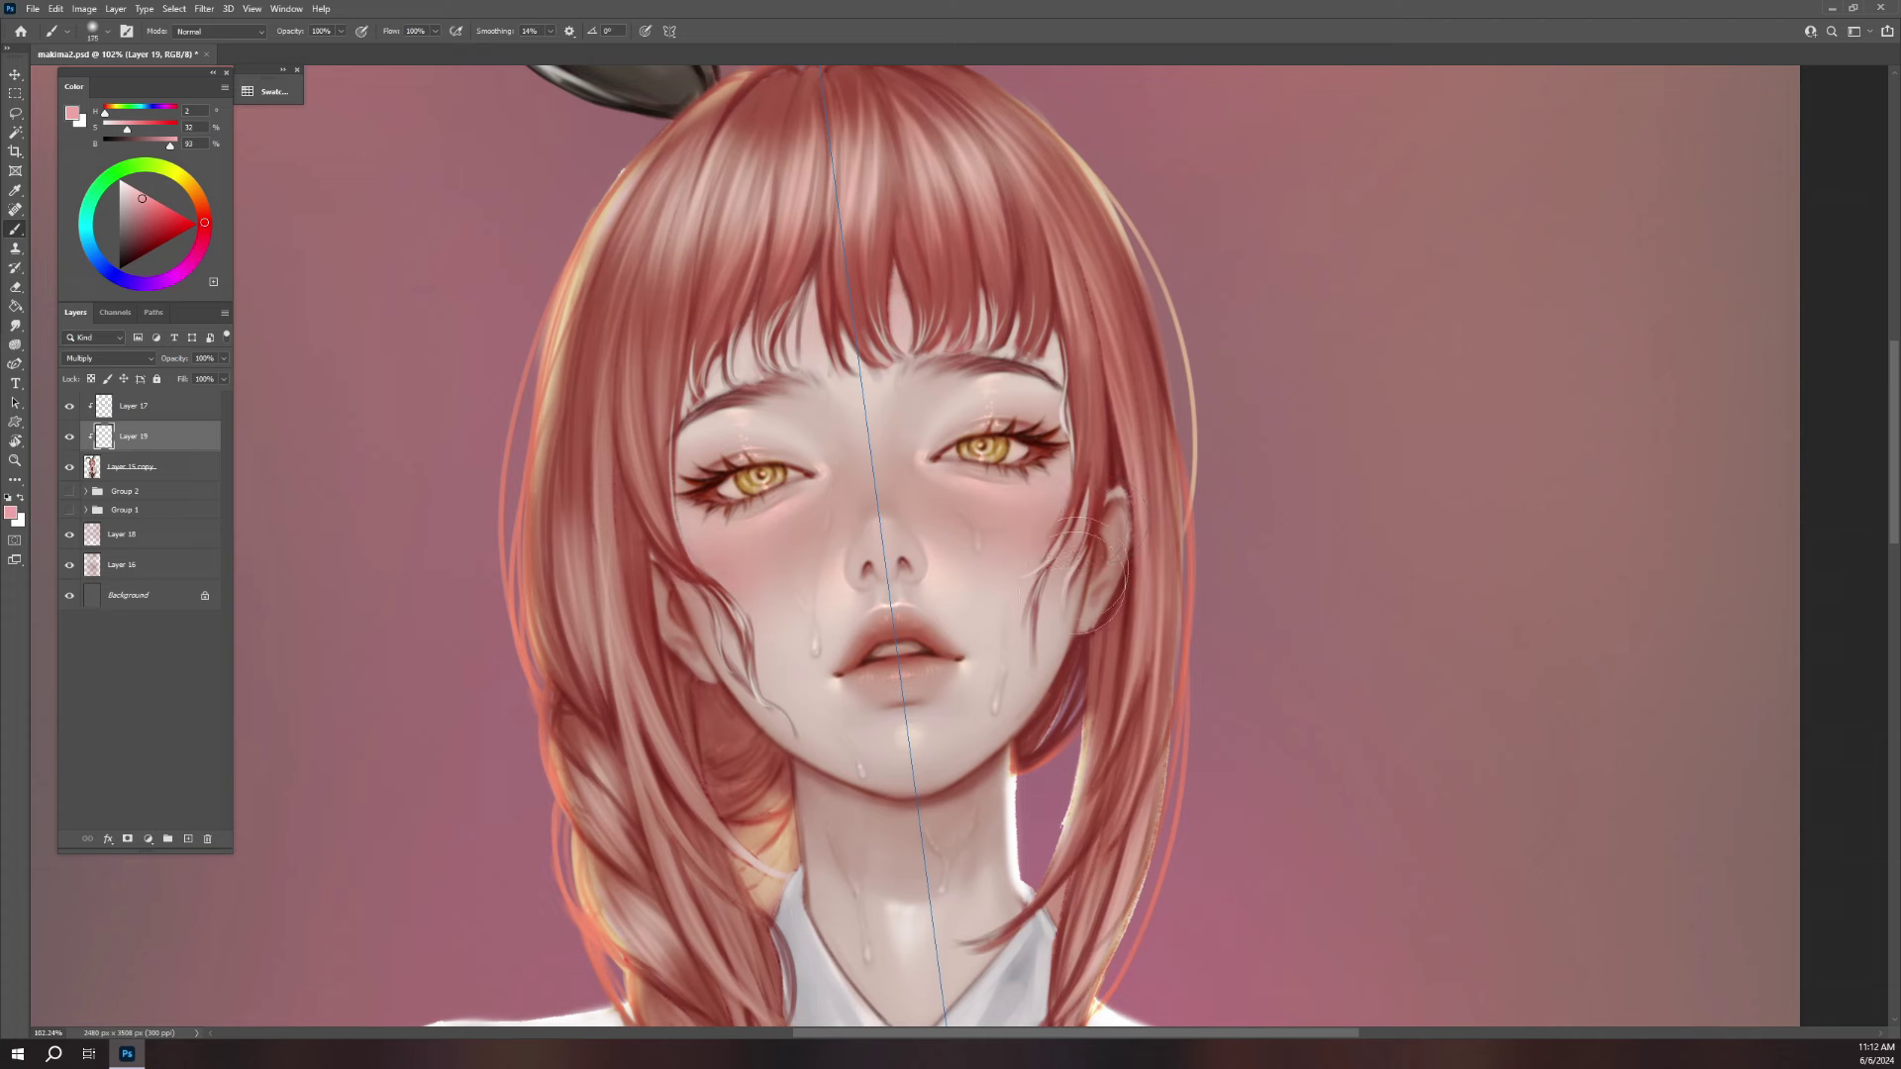
key(bracketleft)
key(bracketleft)
key(bracketleft)
- Tint pink between the brows, along the nose, and below the right eye
drag(936, 372, 1037, 368)
drag(861, 560, 906, 539)
drag(886, 432, 1146, 553)
key(bracketleft)
key(bracketleft)
key(bracketleft)
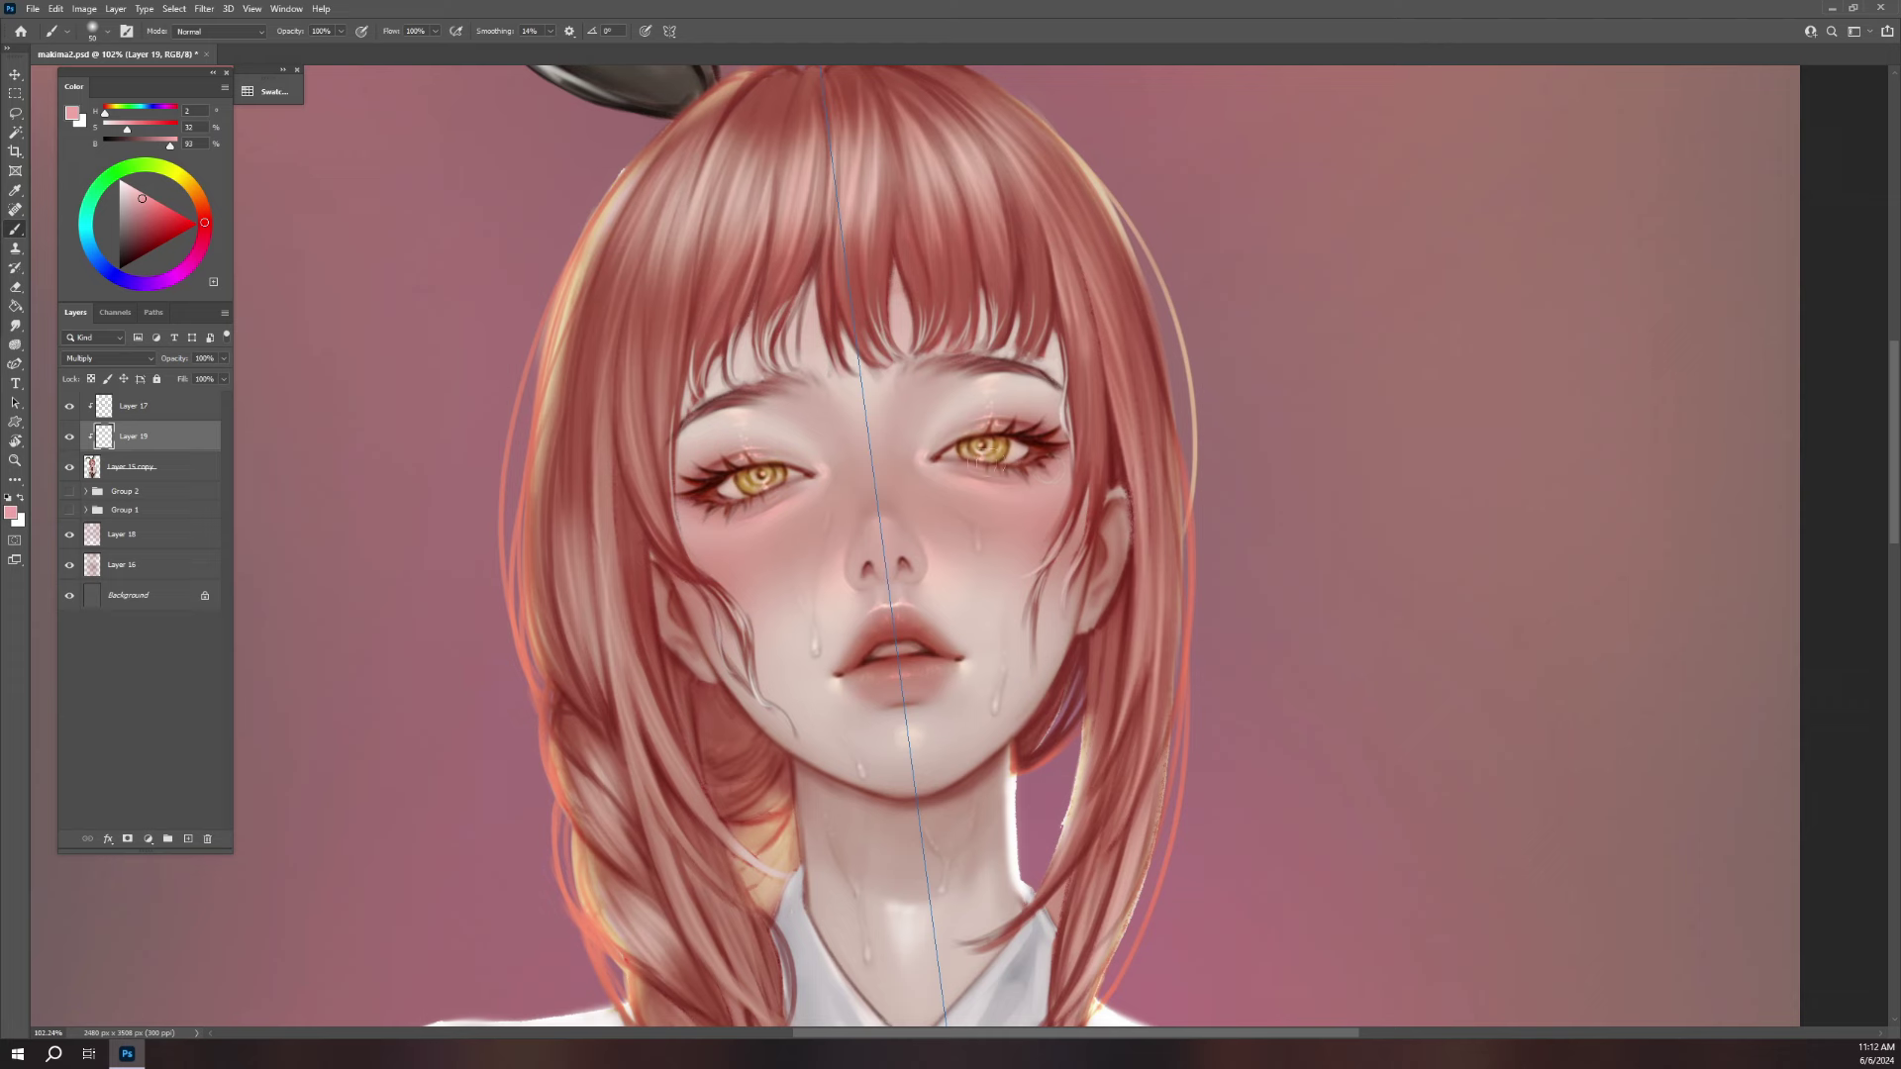
key(e)
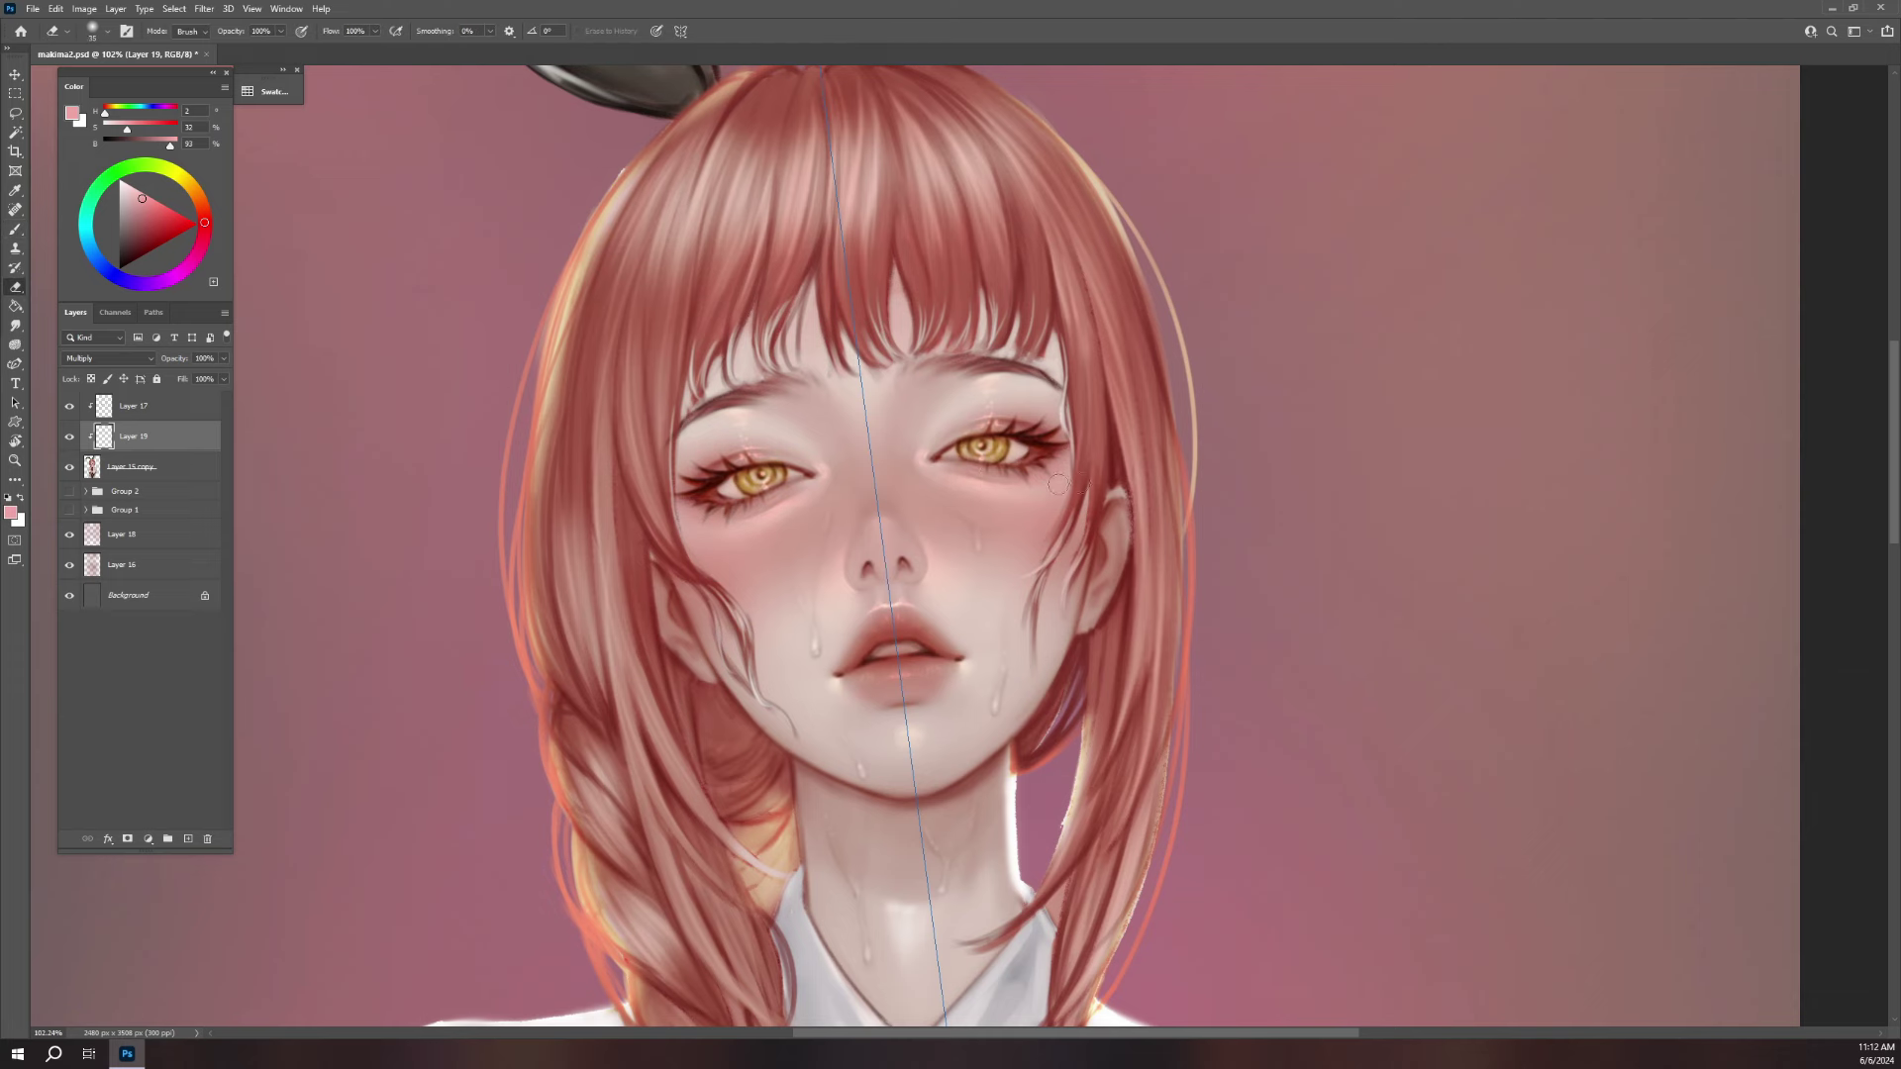
mouse_move(1190, 630)
mouse_down()
mouse_move(1074, 611)
mouse_move(1111, 615)
mouse_up()
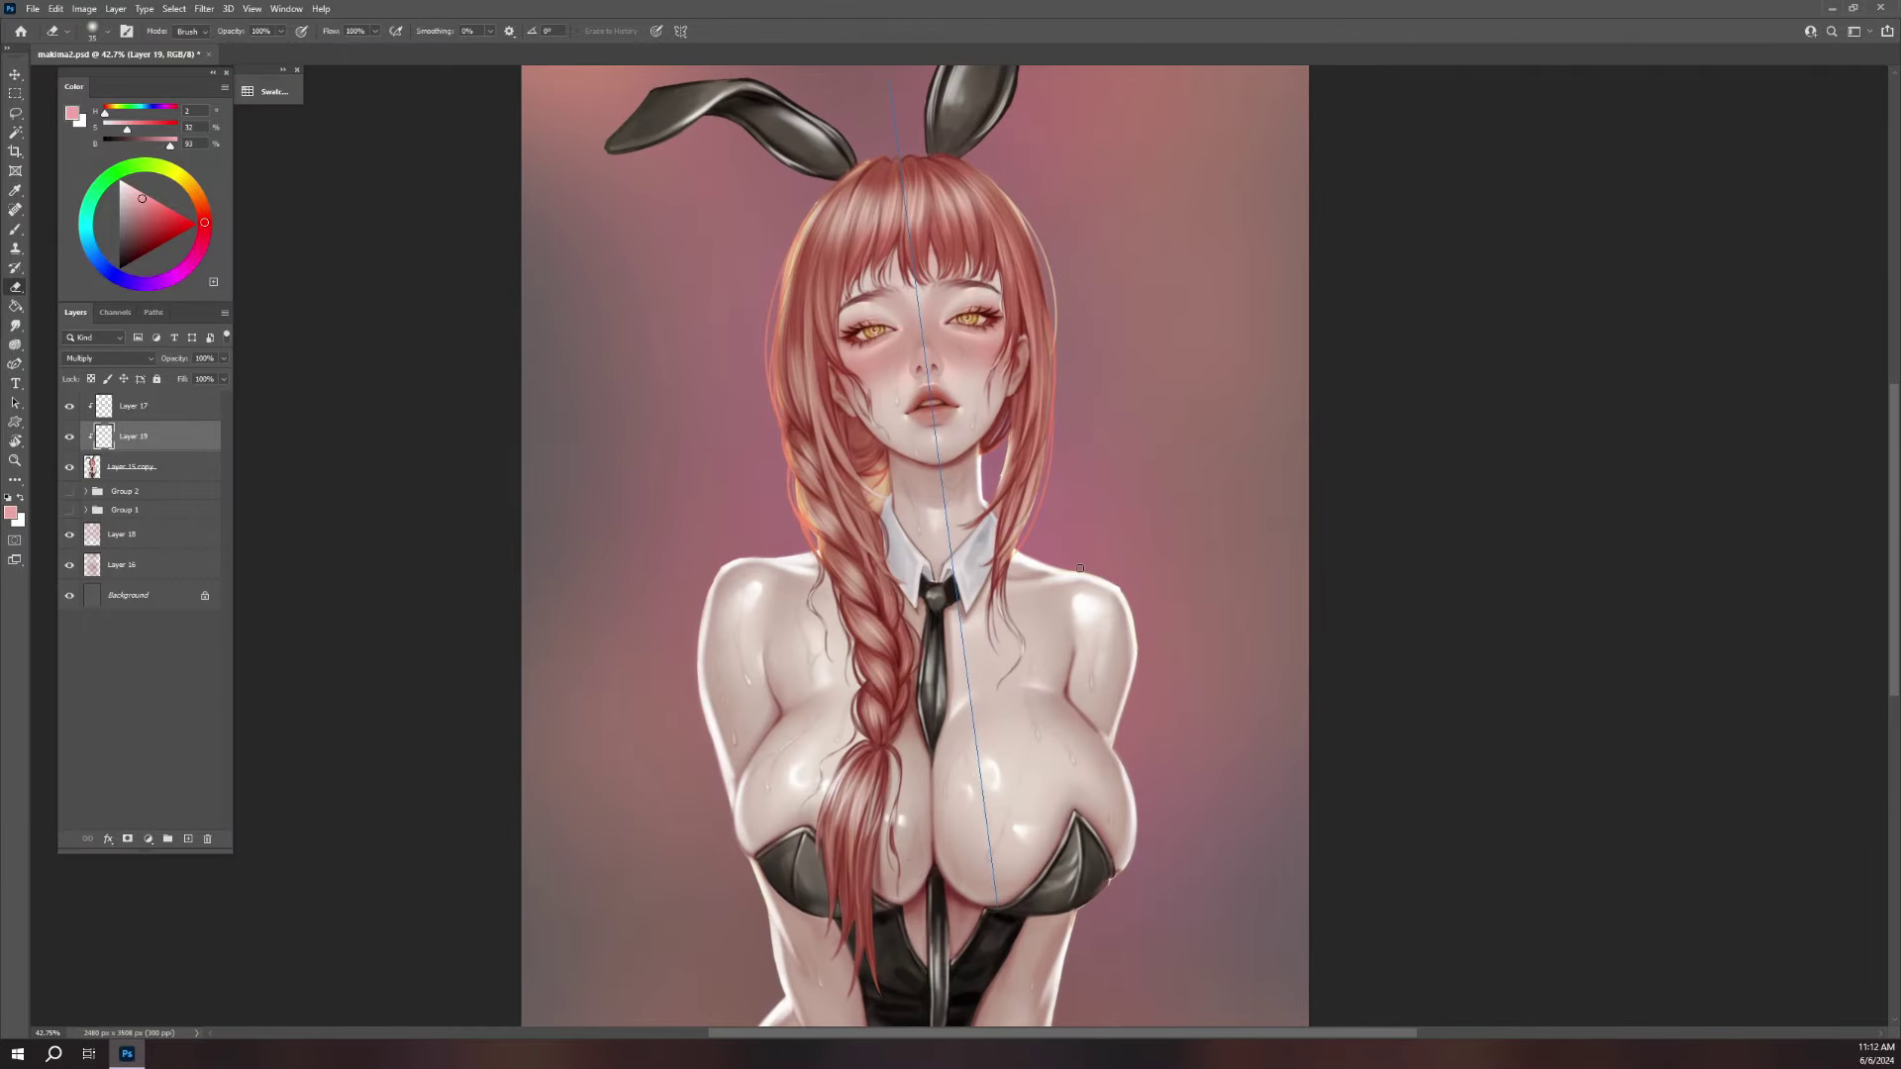
- Turn symmetry off and return to the Brush tool
click(680, 30)
click(715, 51)
key(b)
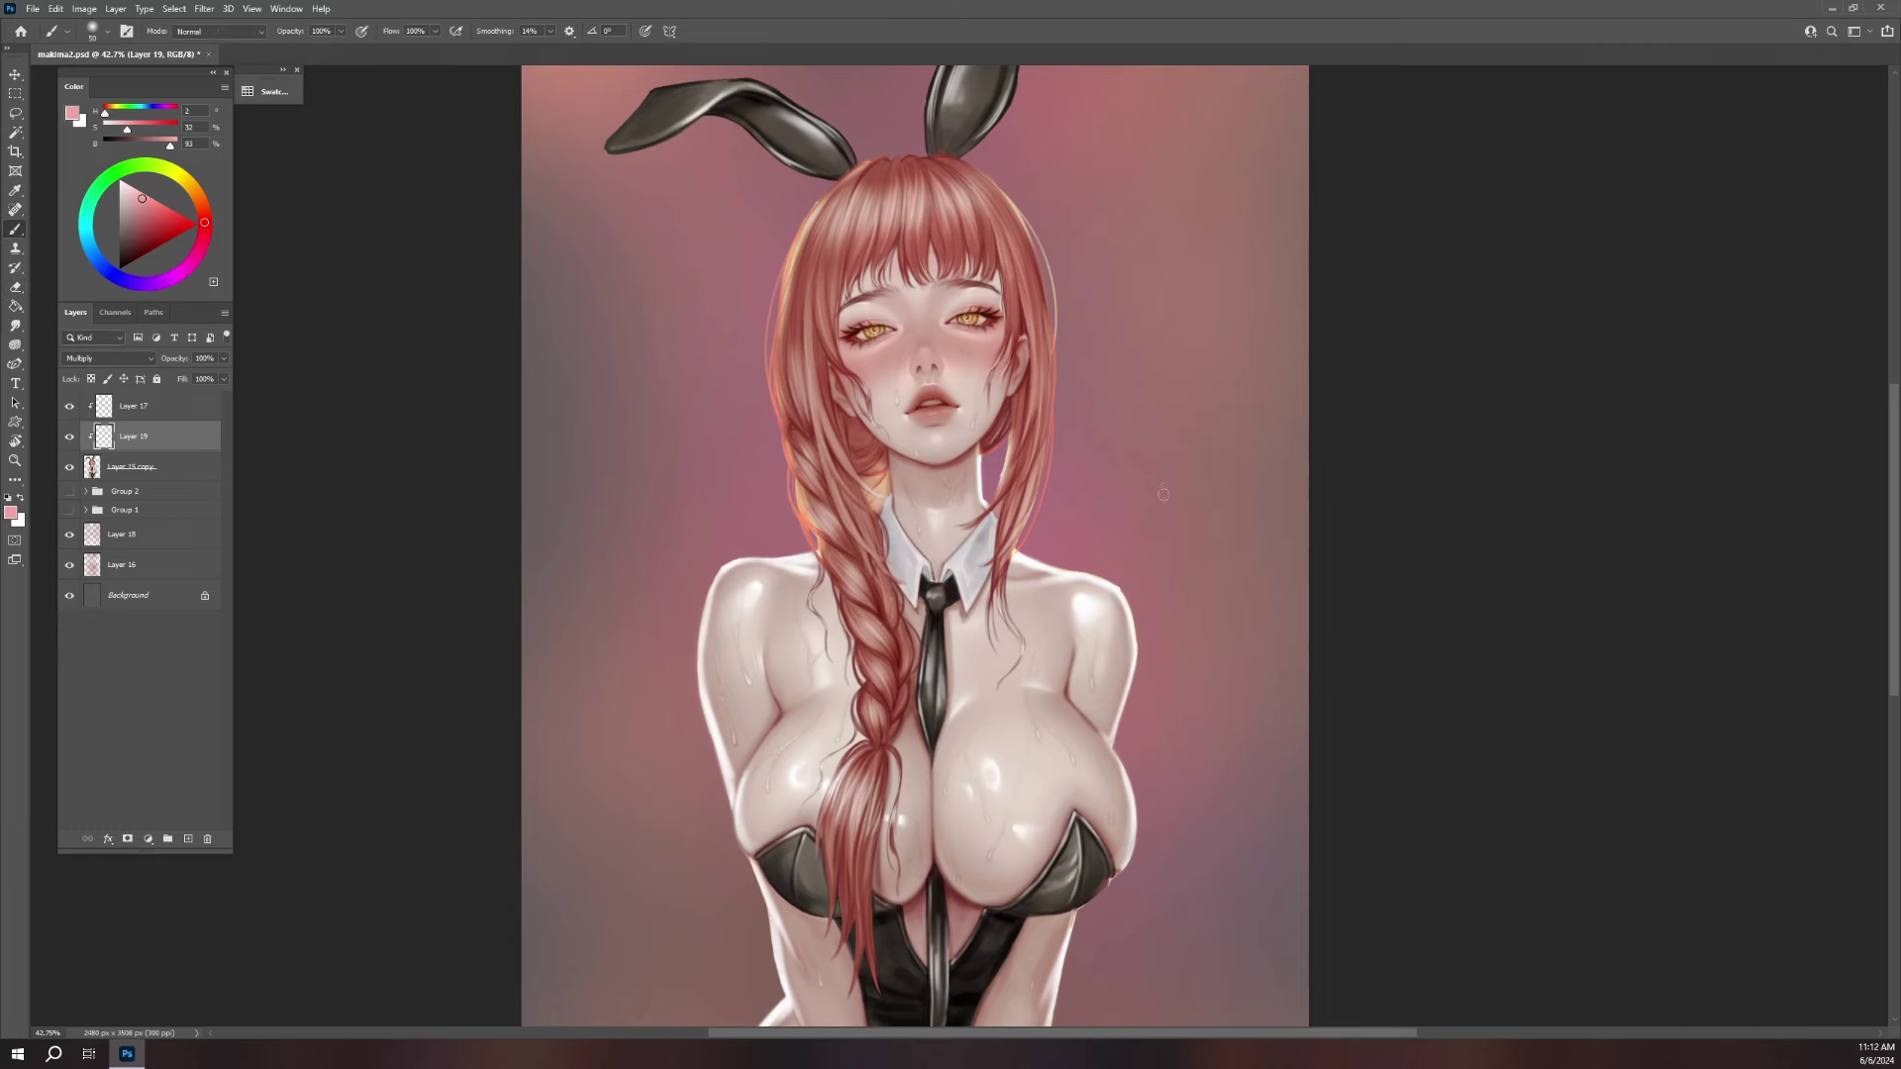
drag(1169, 665, 1109, 620)
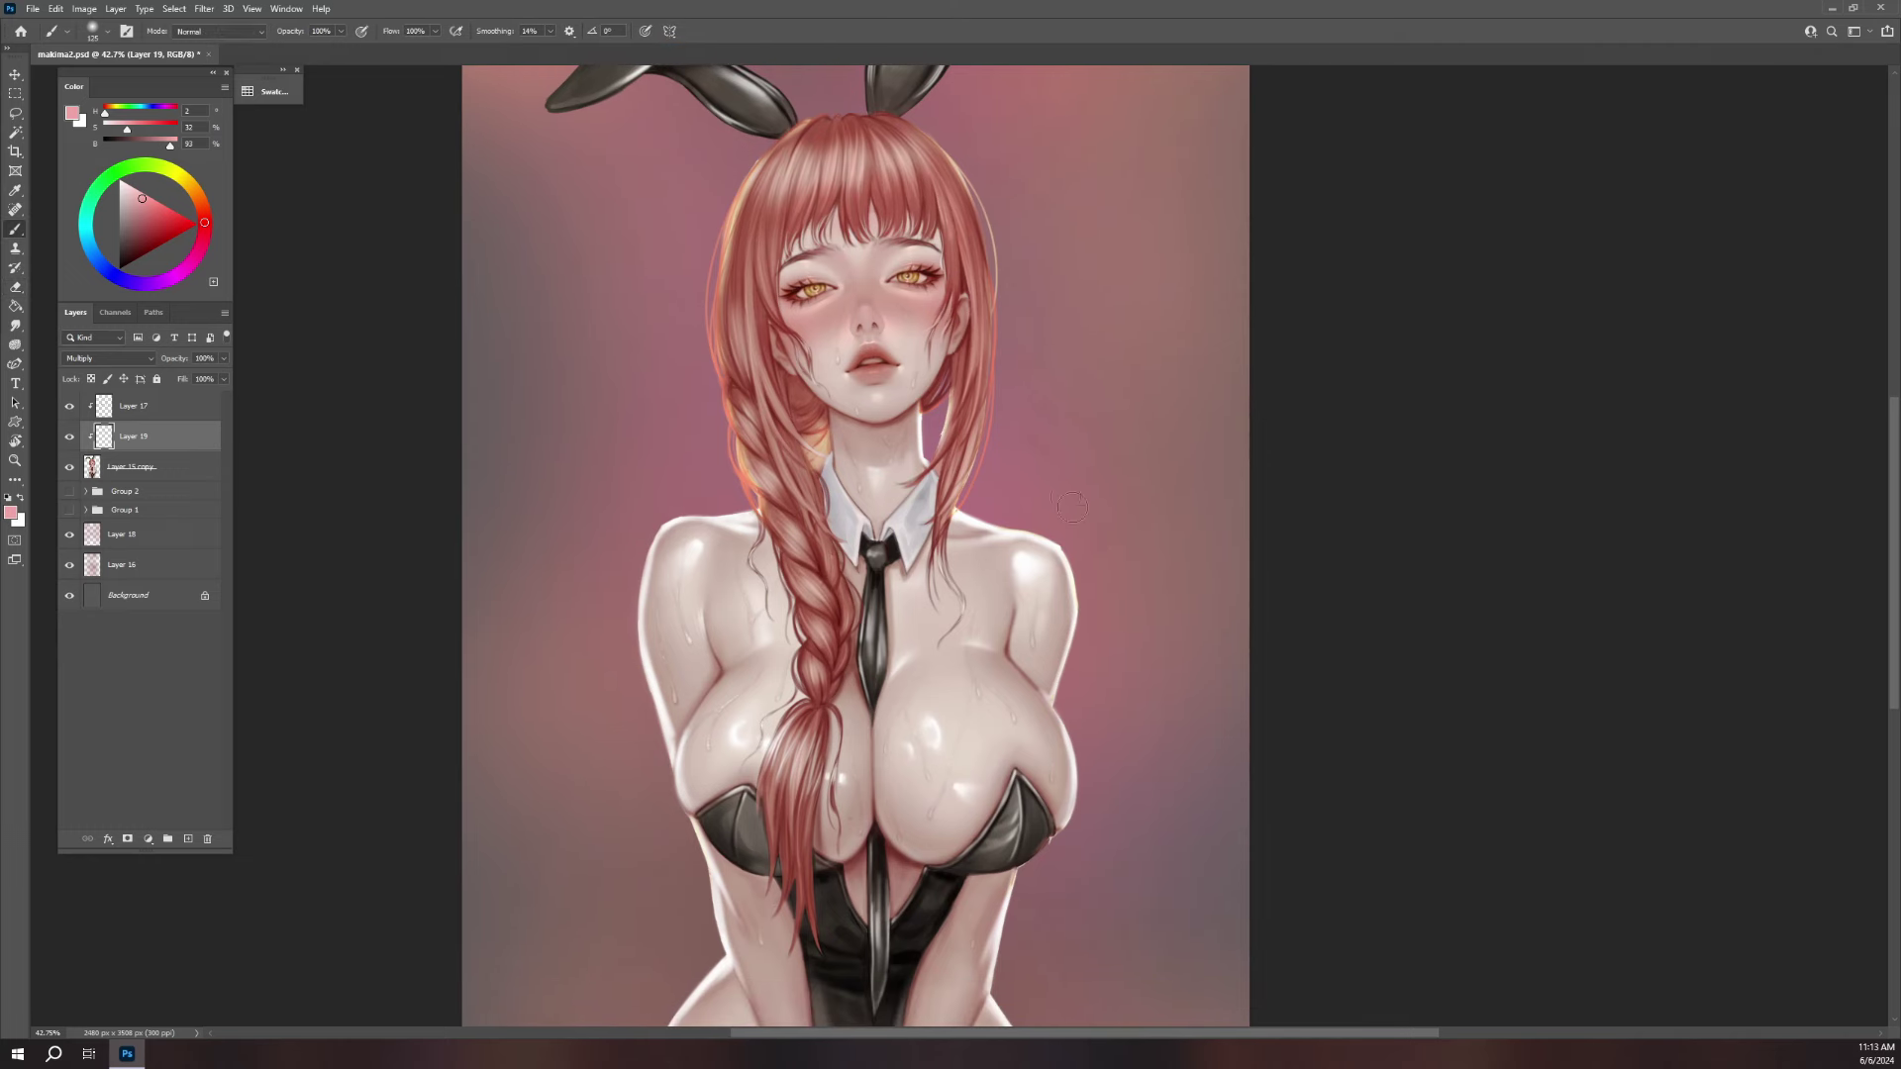
- Set the brush to 500, reframe the face and ears, and add Layer 20 above Layer 19
key(bracketright)
key(bracketright)
key(bracketright)
key(bracketright)
key(bracketright)
key(bracketright)
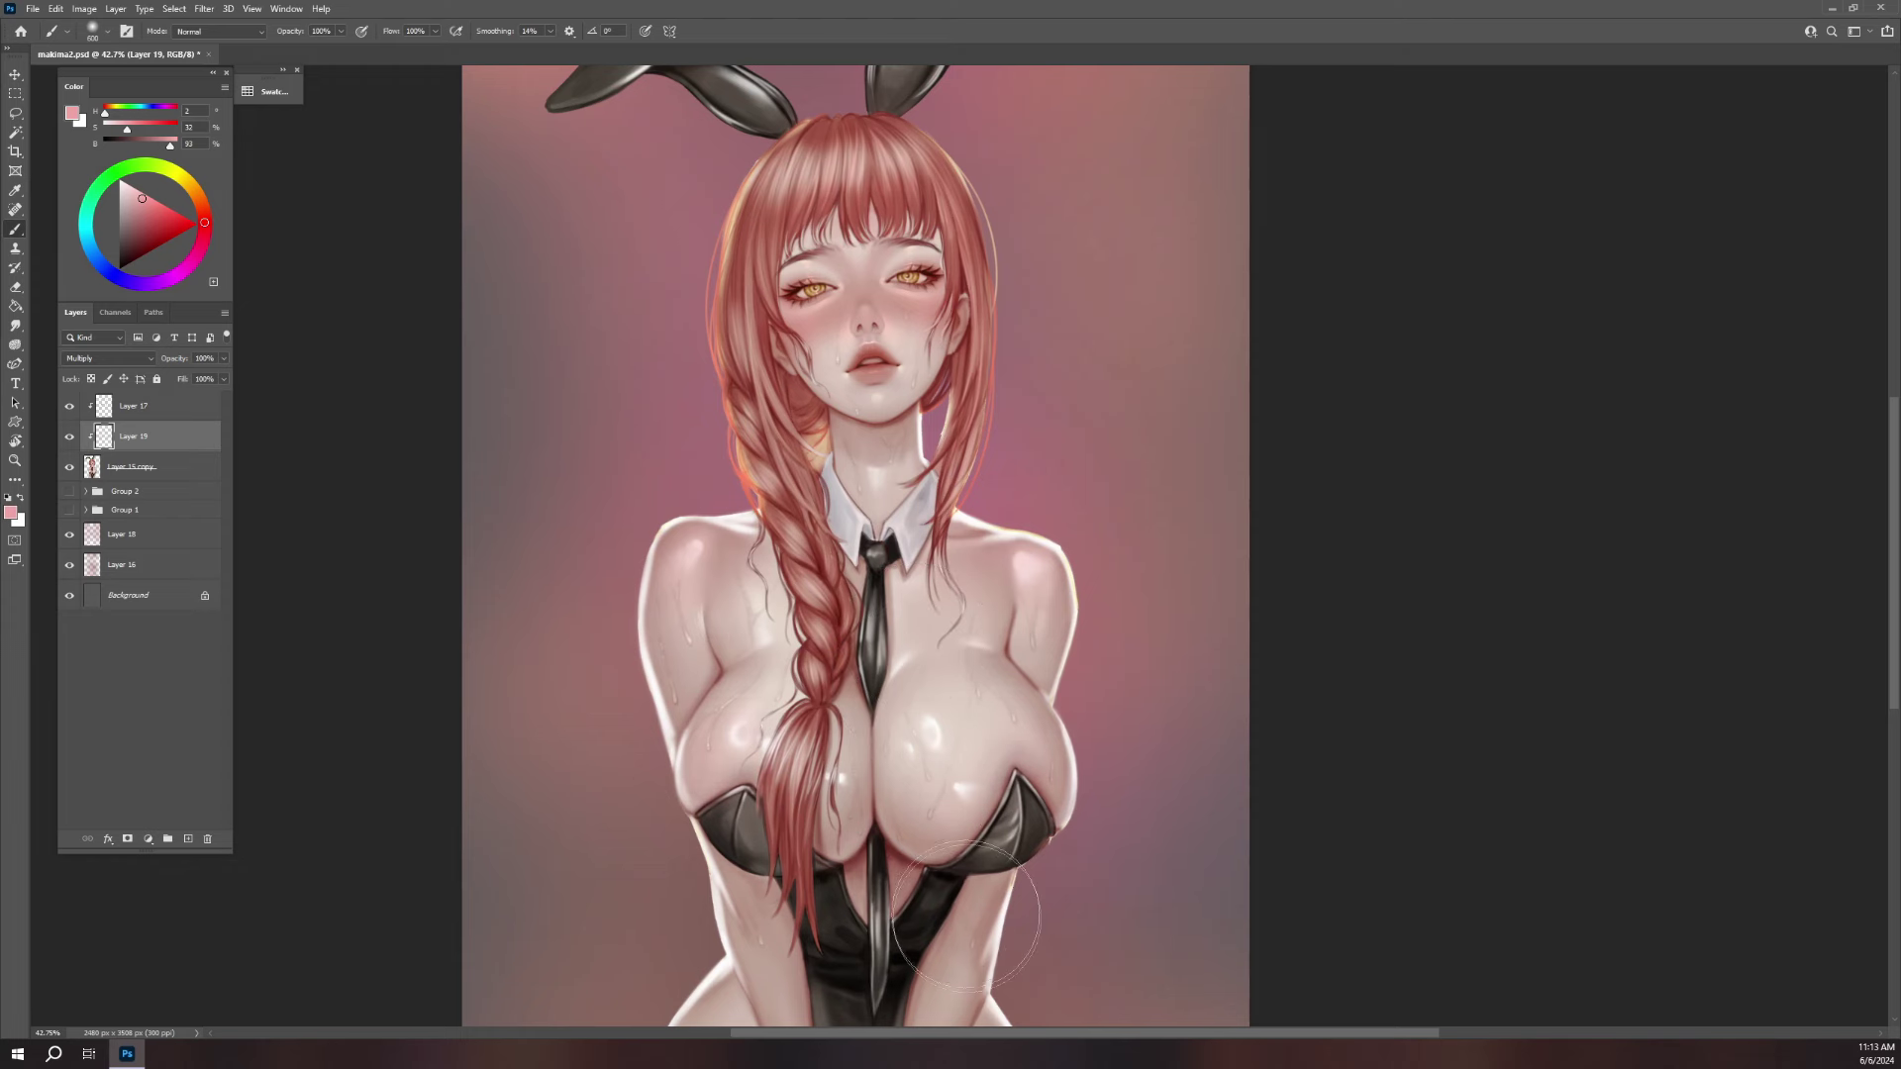
scroll(991, 871, down, 5)
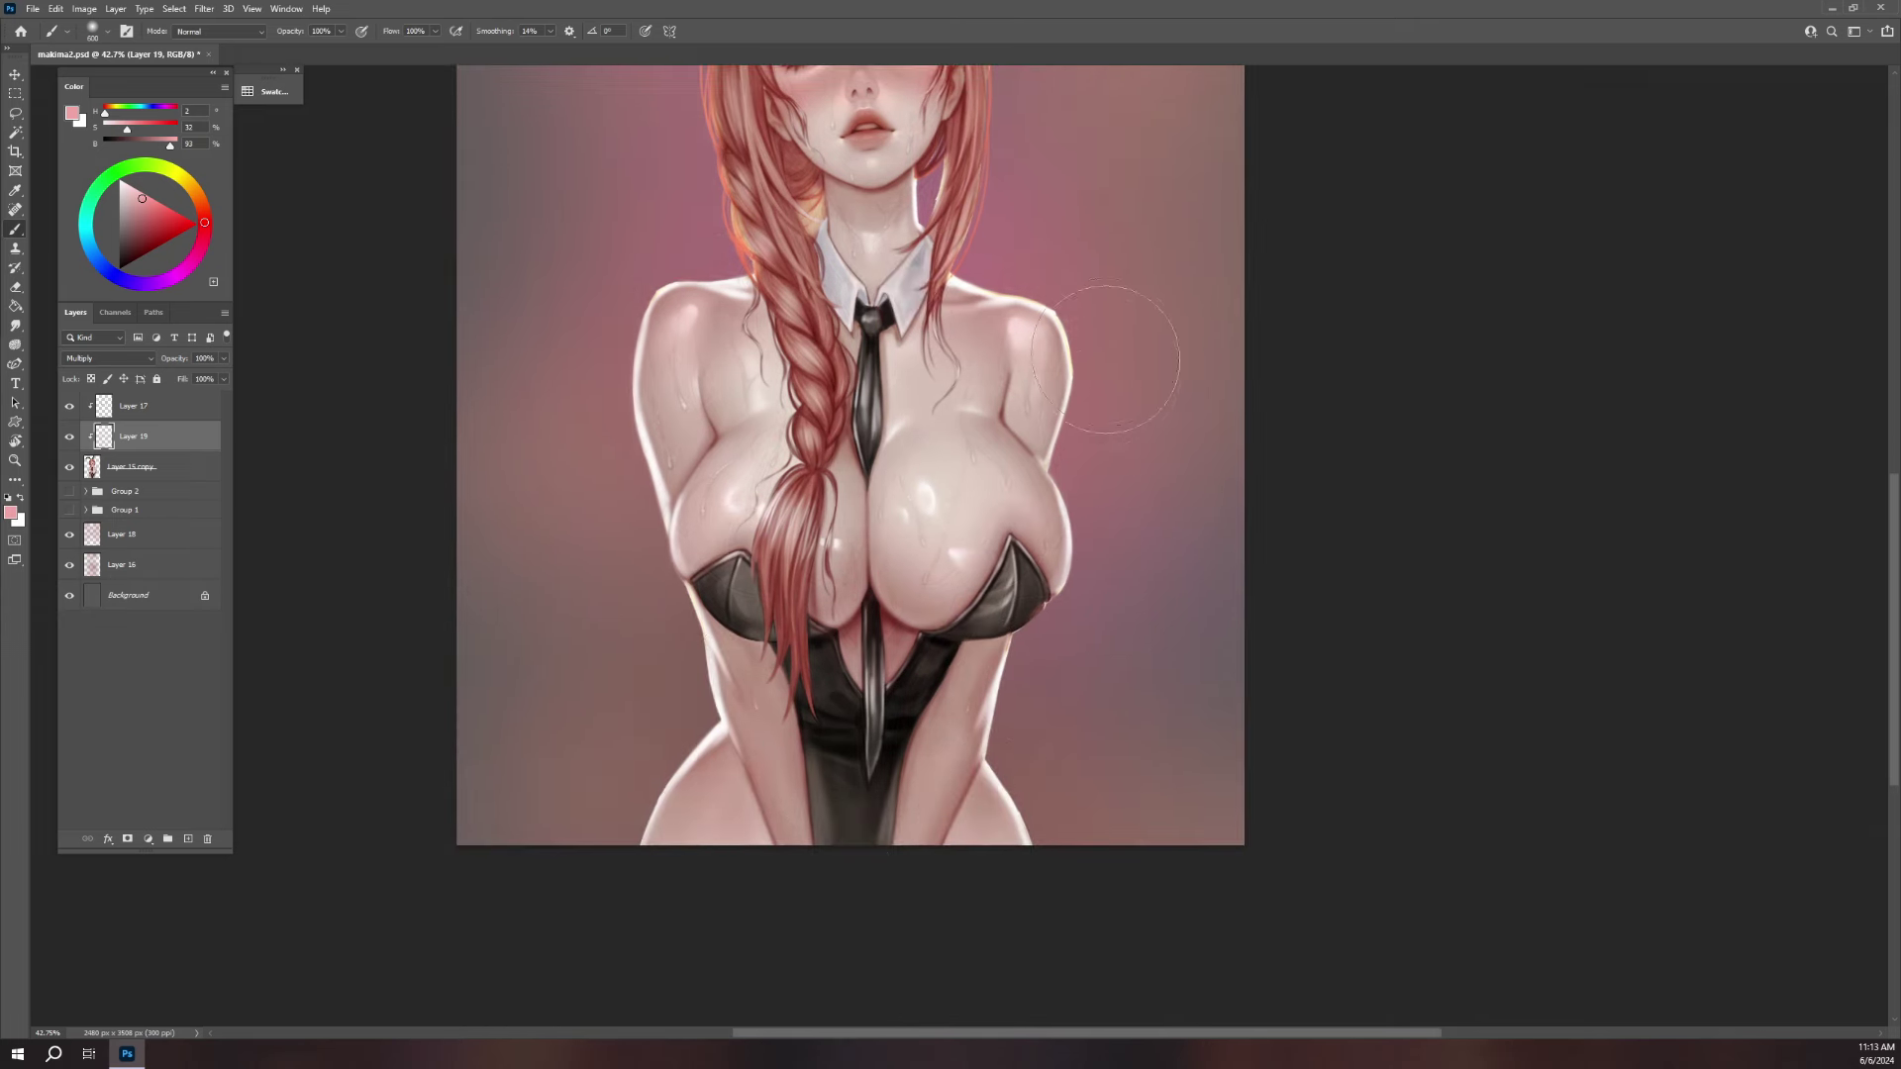
key(bracketleft)
key(bracketleft)
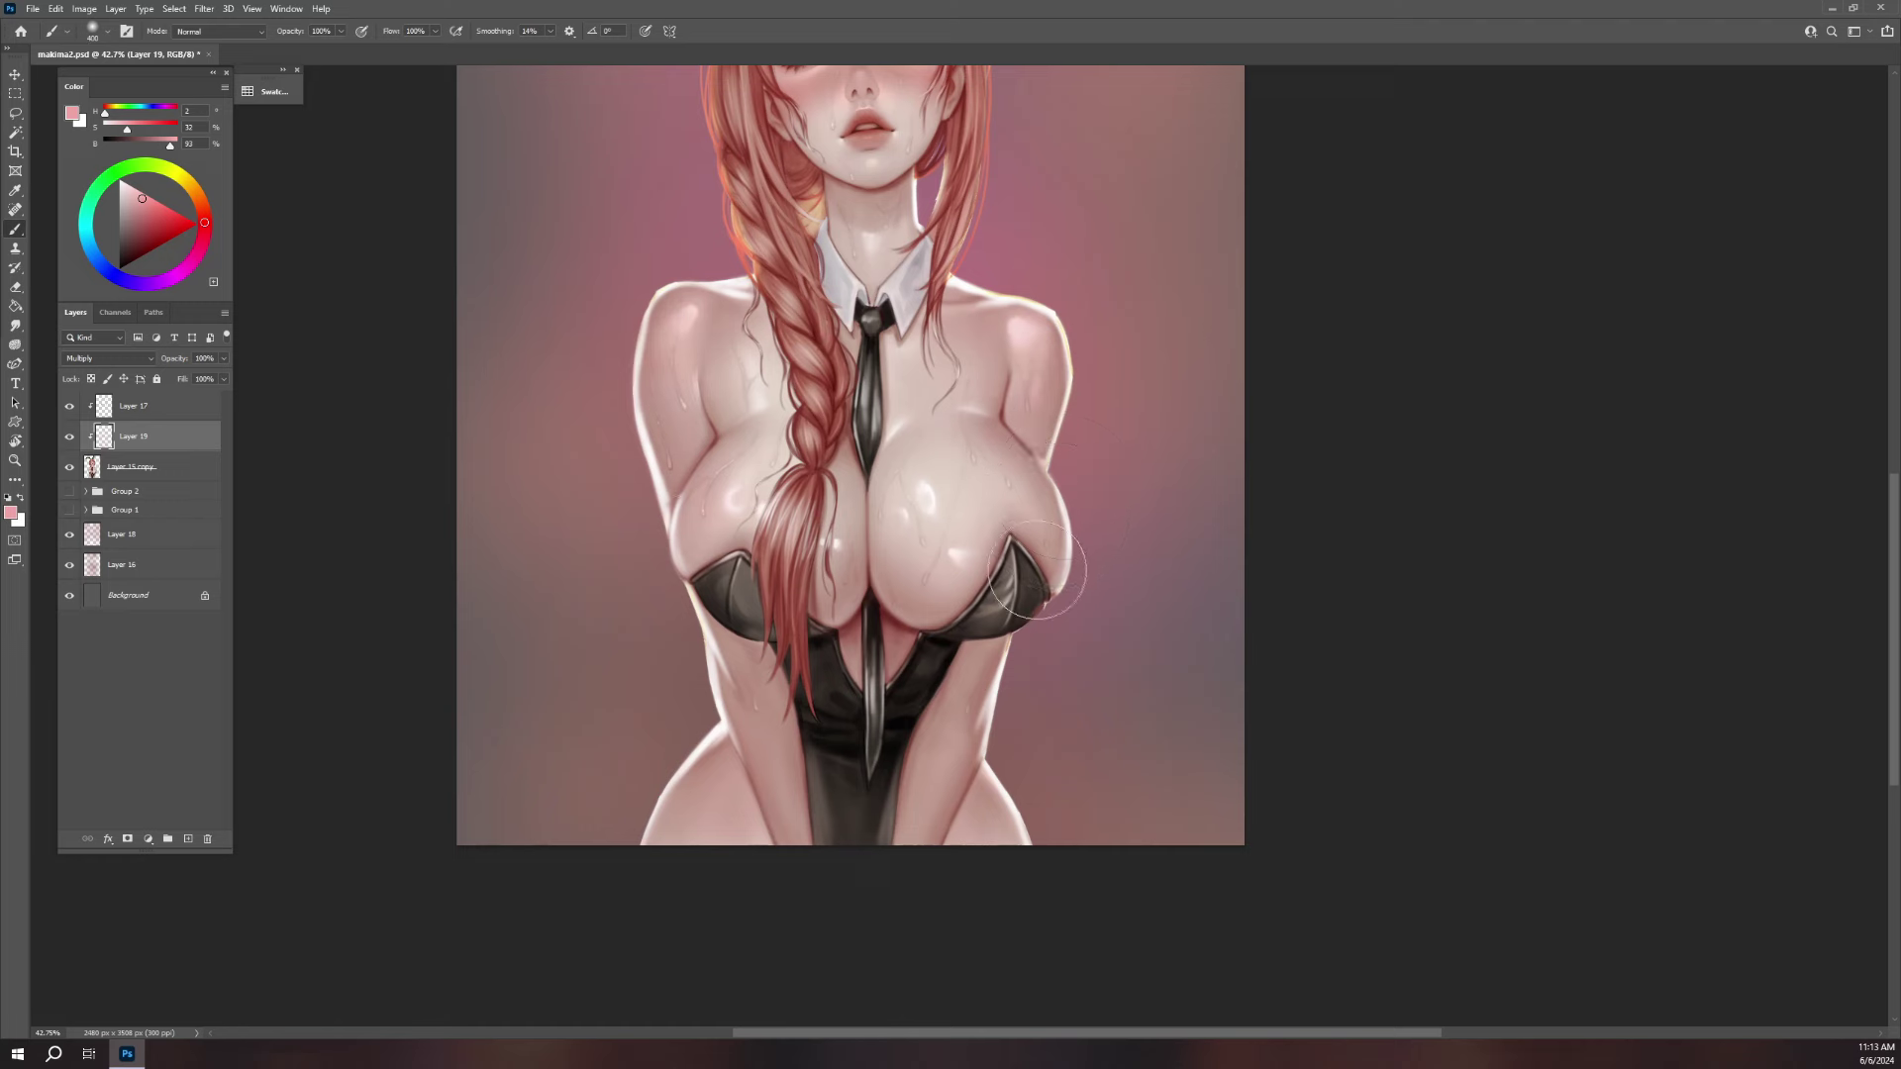
key(bracketright)
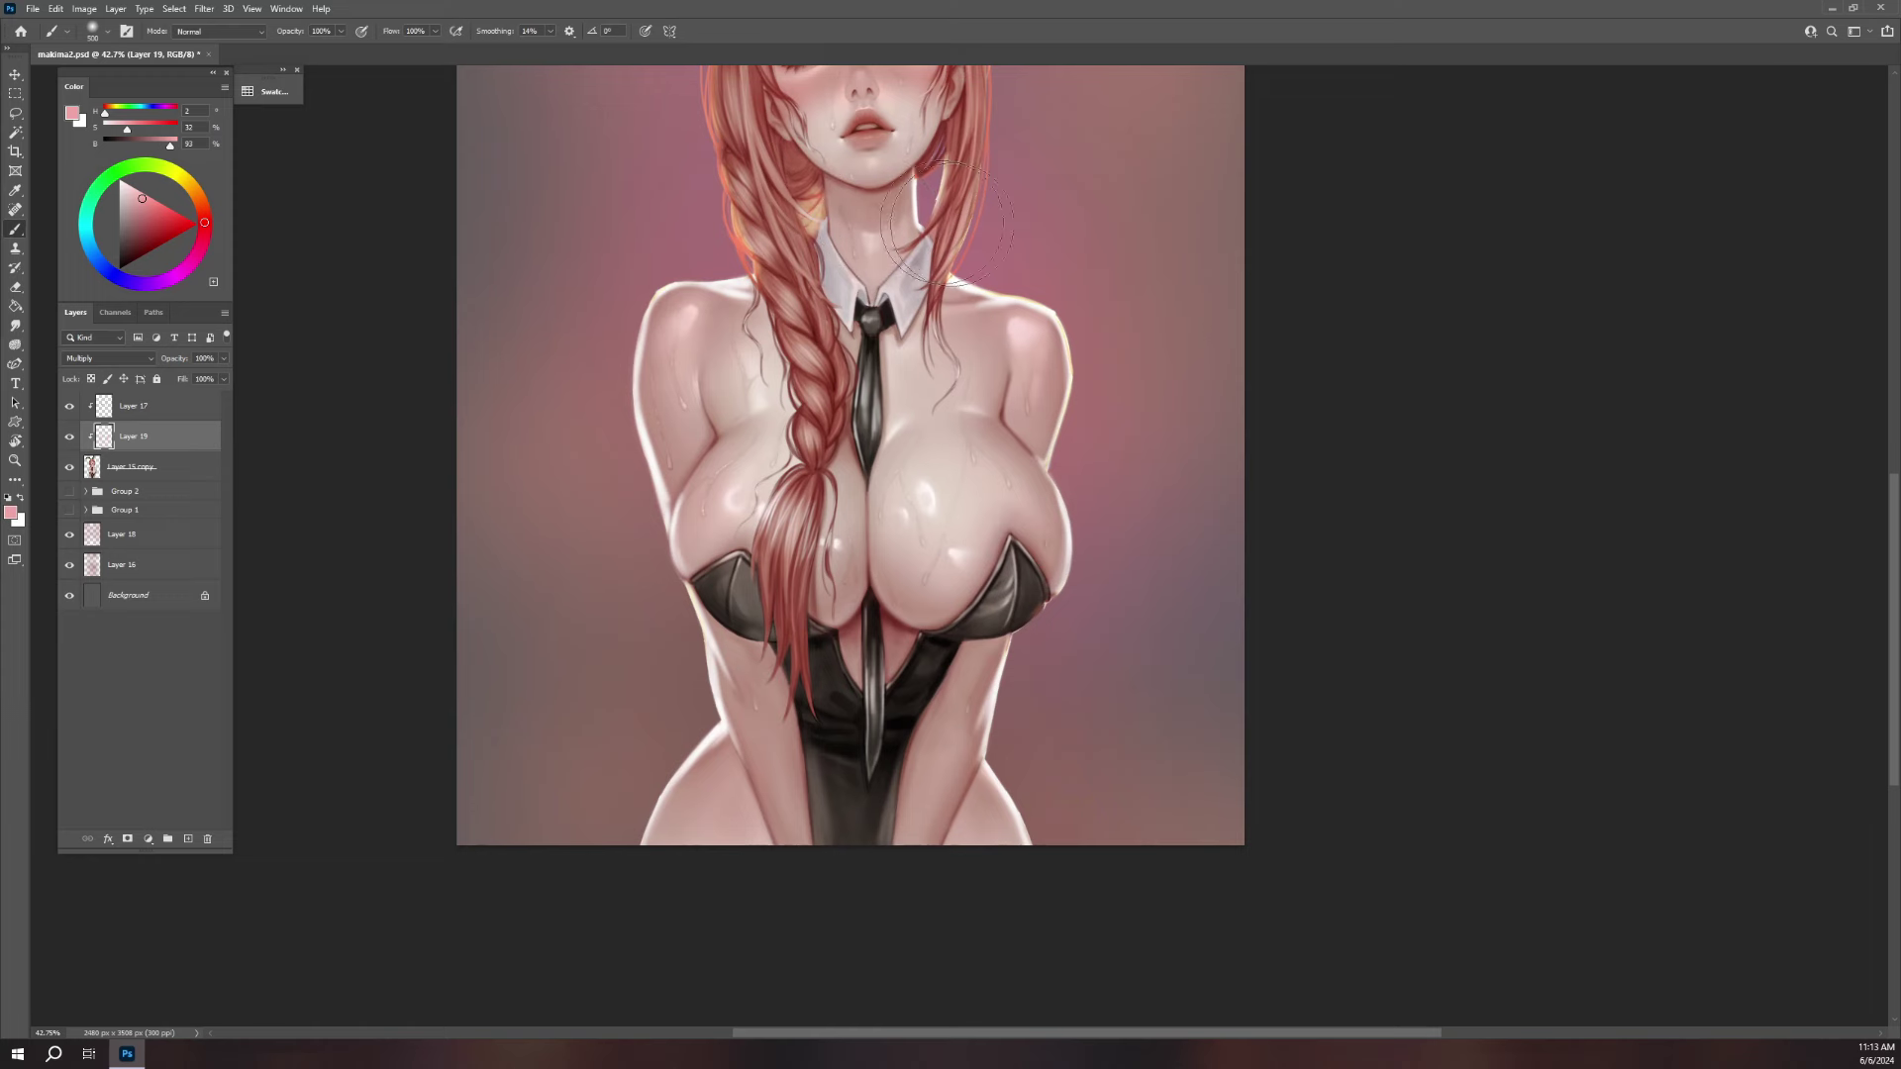
drag(1112, 356, 1116, 657)
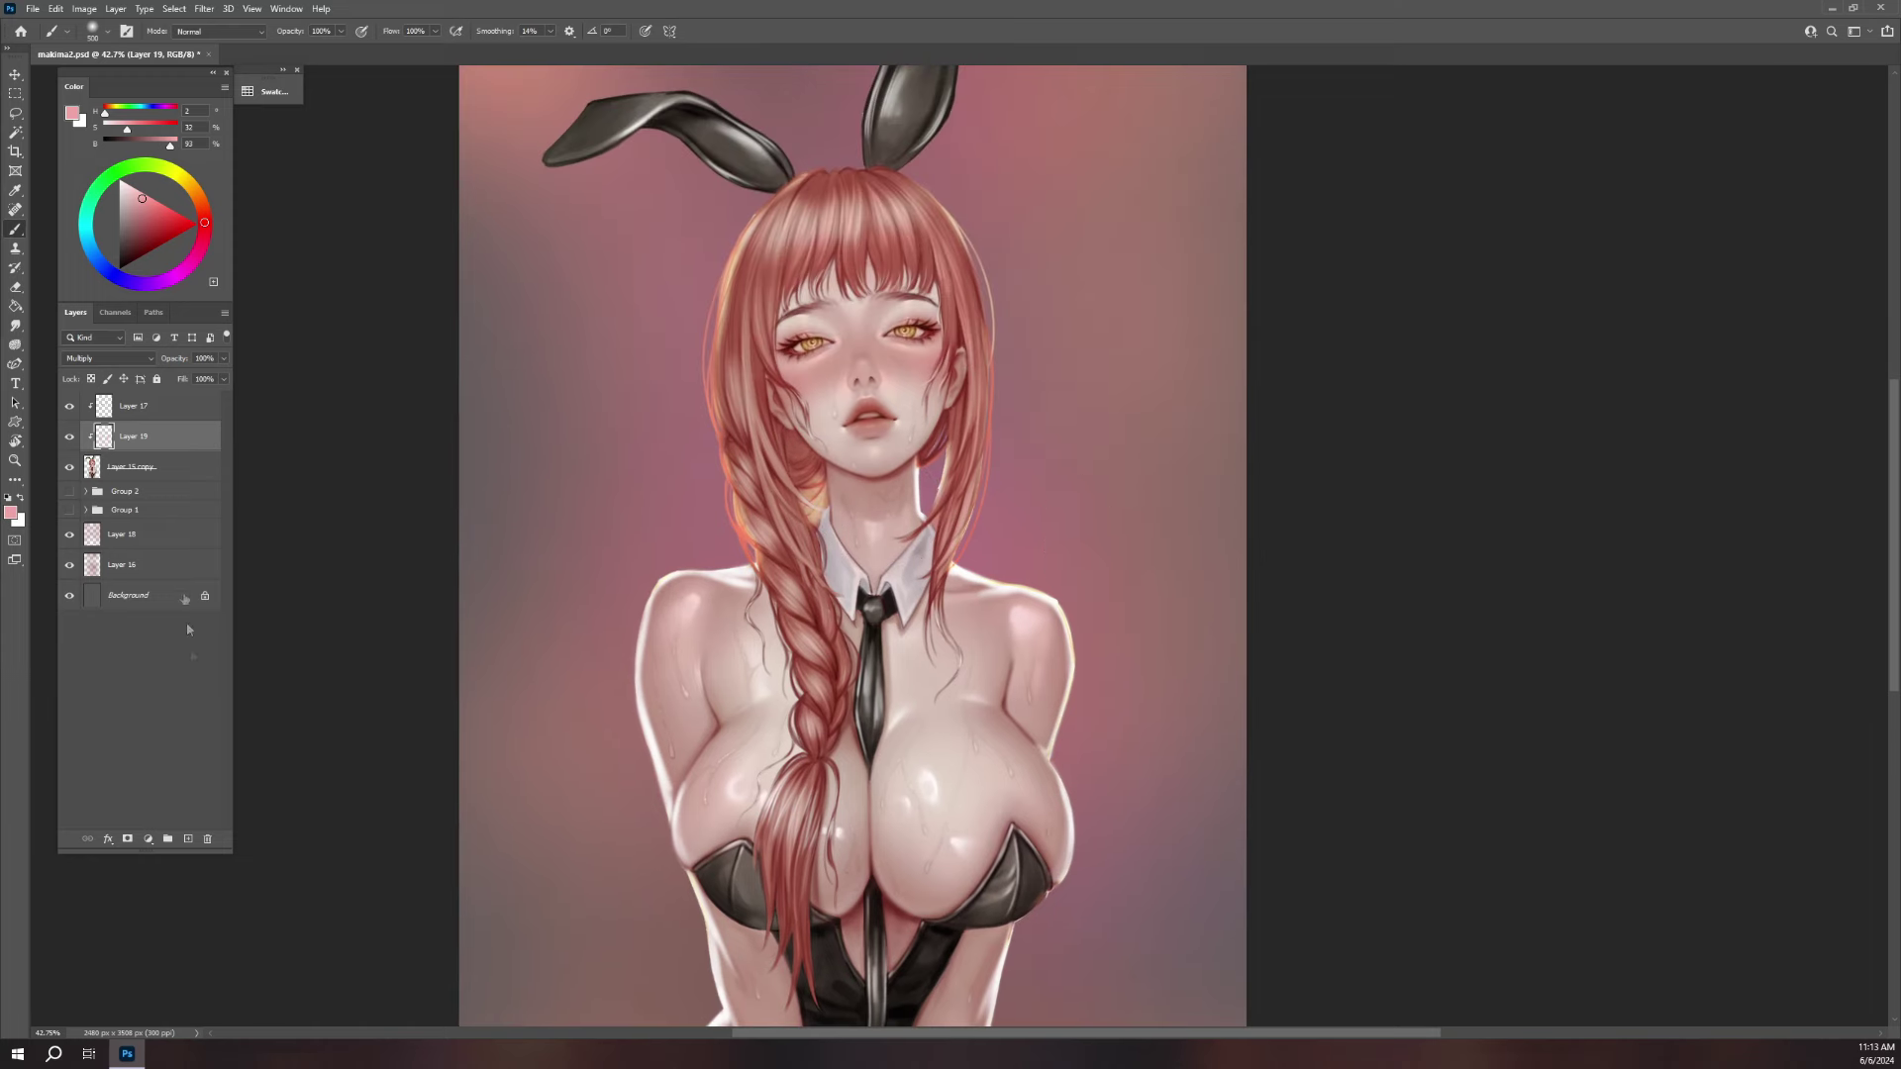
click(189, 839)
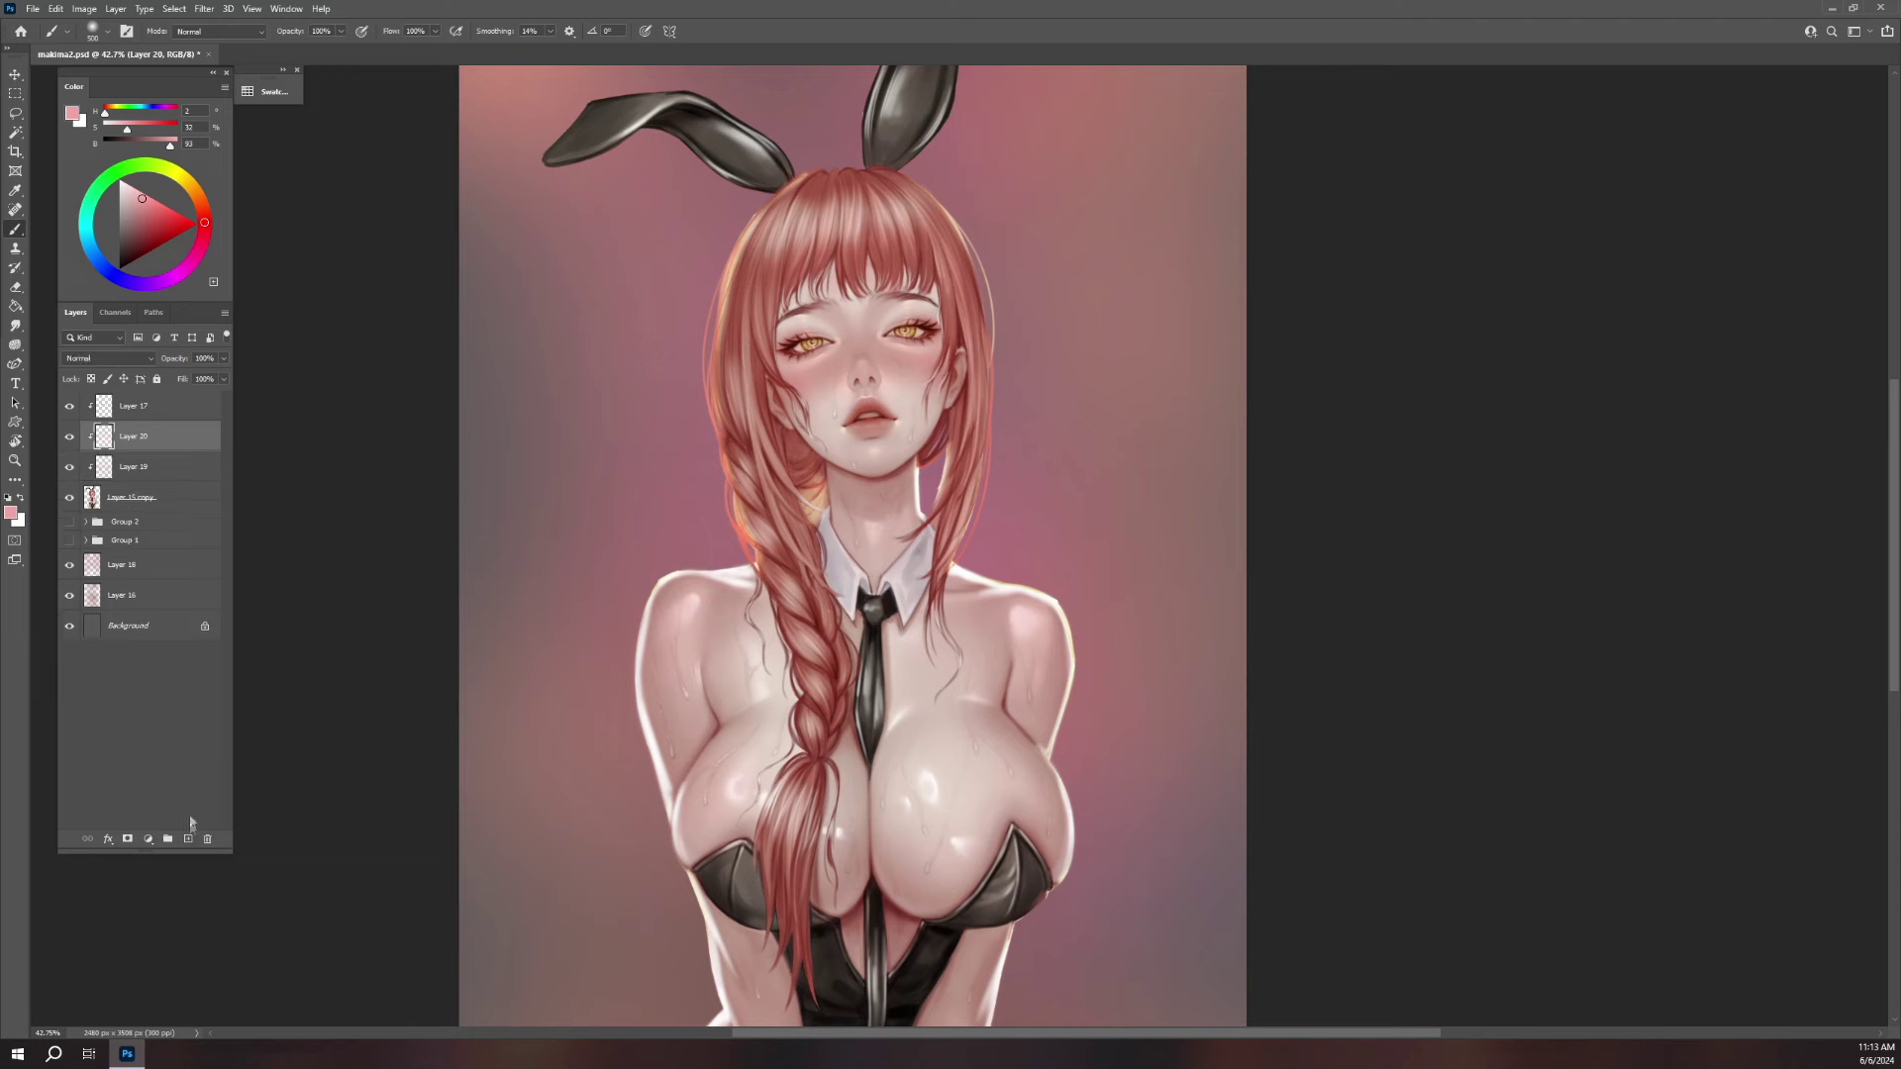
- Set Layer 20 to Linear Dodge (Add) and turn on Last Used symmetry
click(119, 359)
click(119, 490)
click(672, 31)
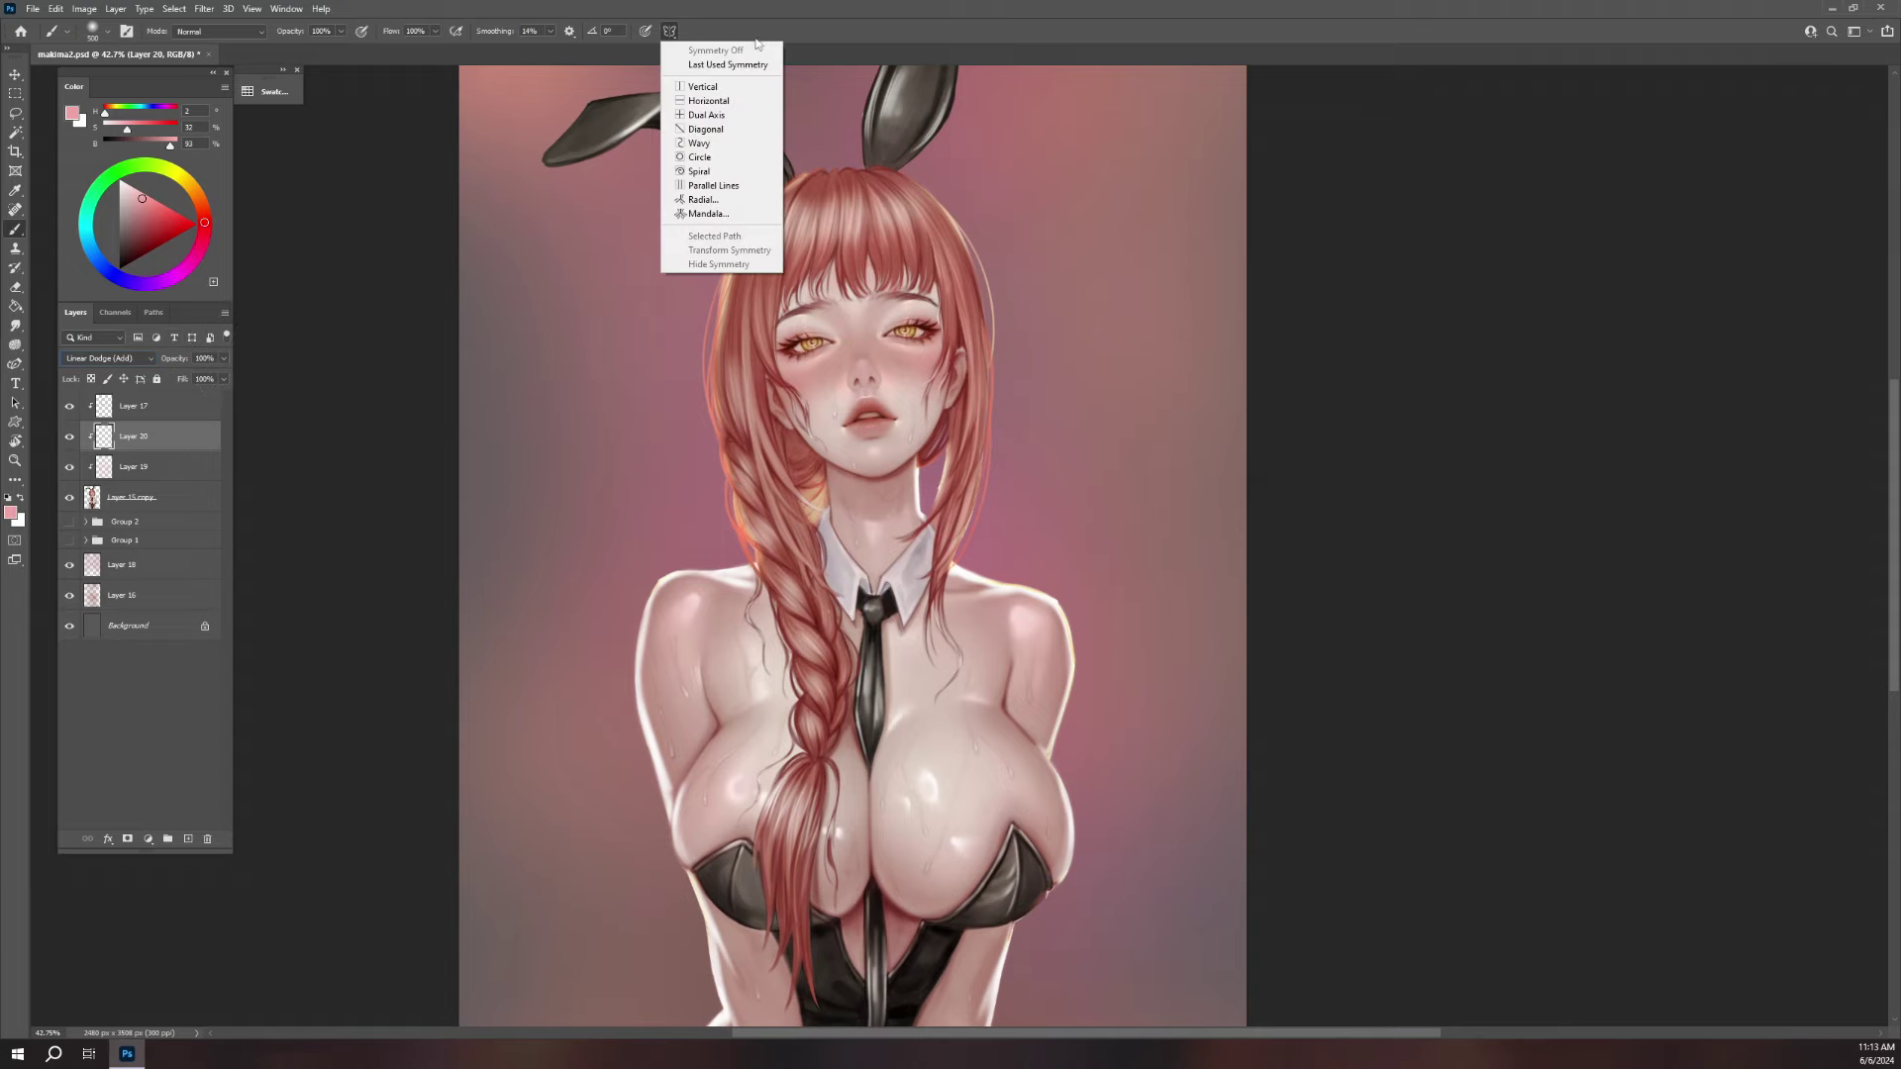
click(728, 64)
- Zoom in on the face, shrink the brush, and tilt the view counter-clockwise
drag(950, 396, 976, 396)
key(bracketleft)
key(bracketleft)
key(bracketleft)
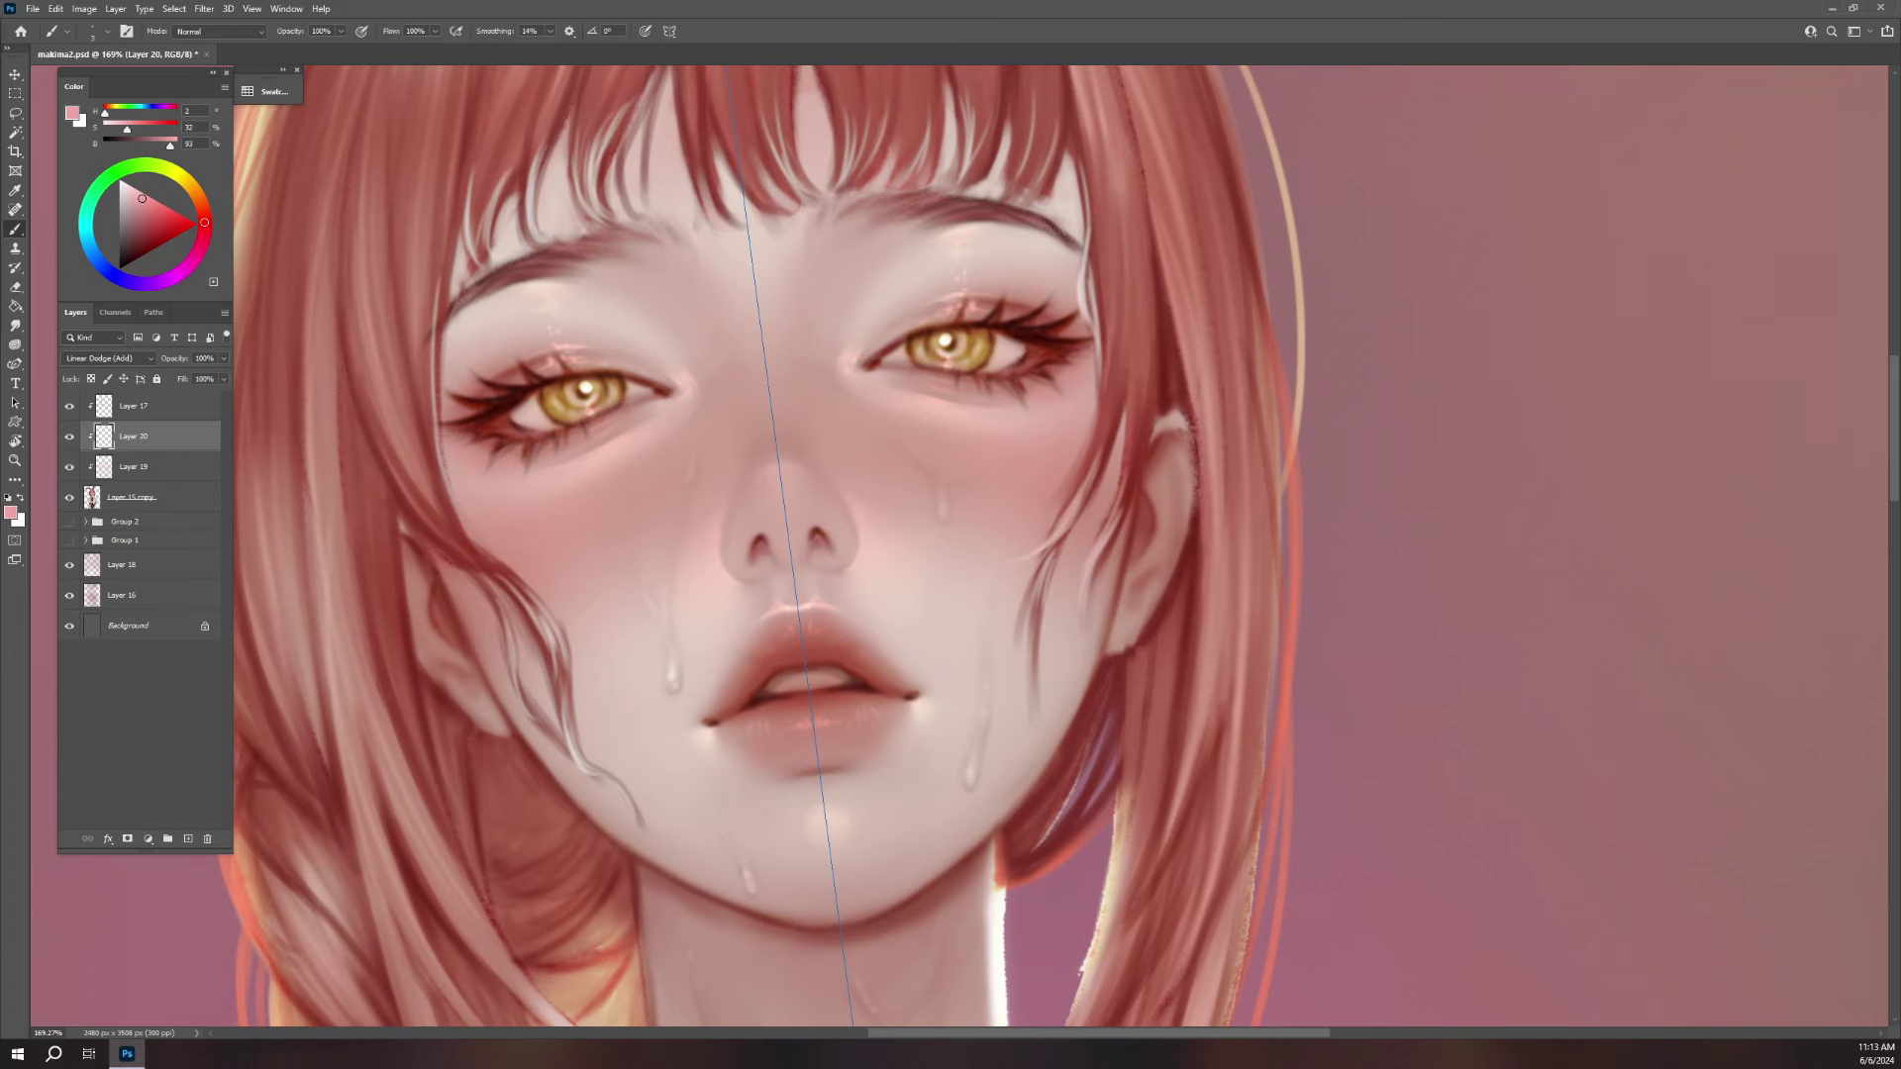
key(r)
drag(975, 396, 877, 416)
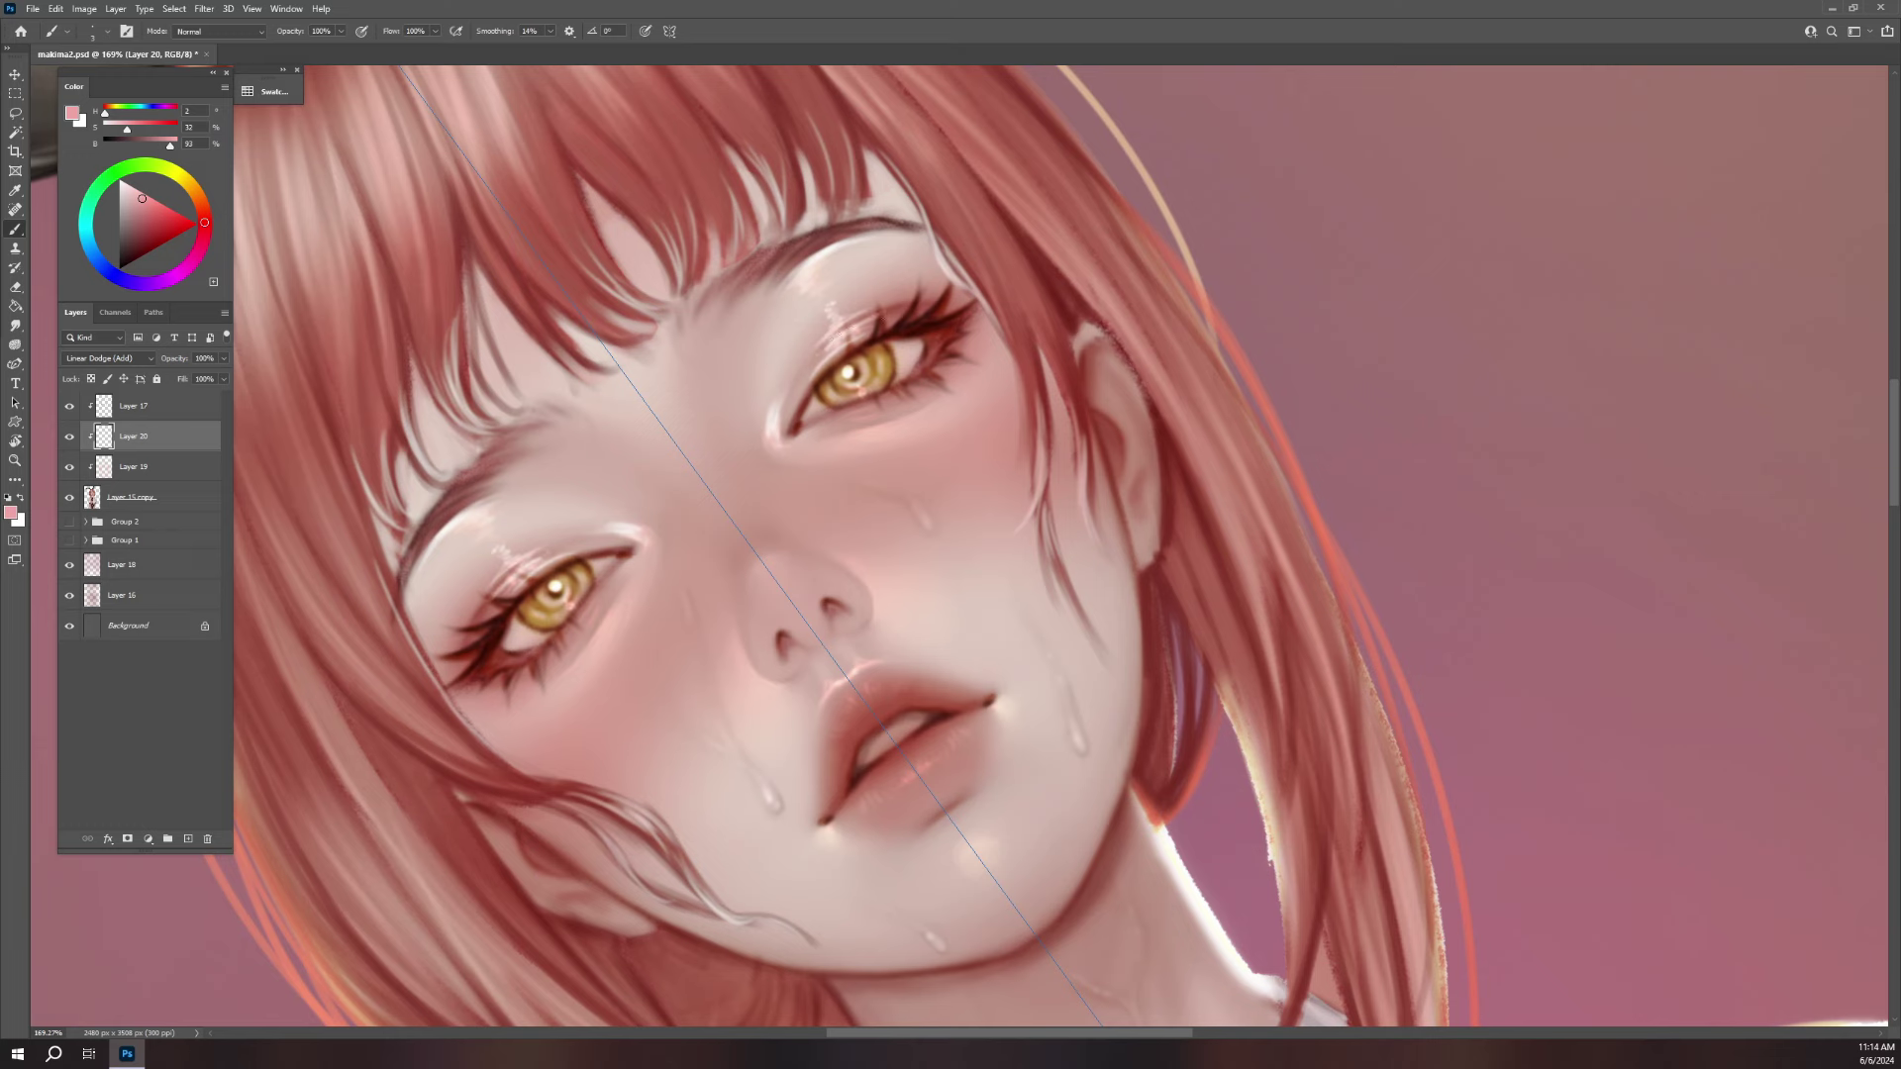
key(e)
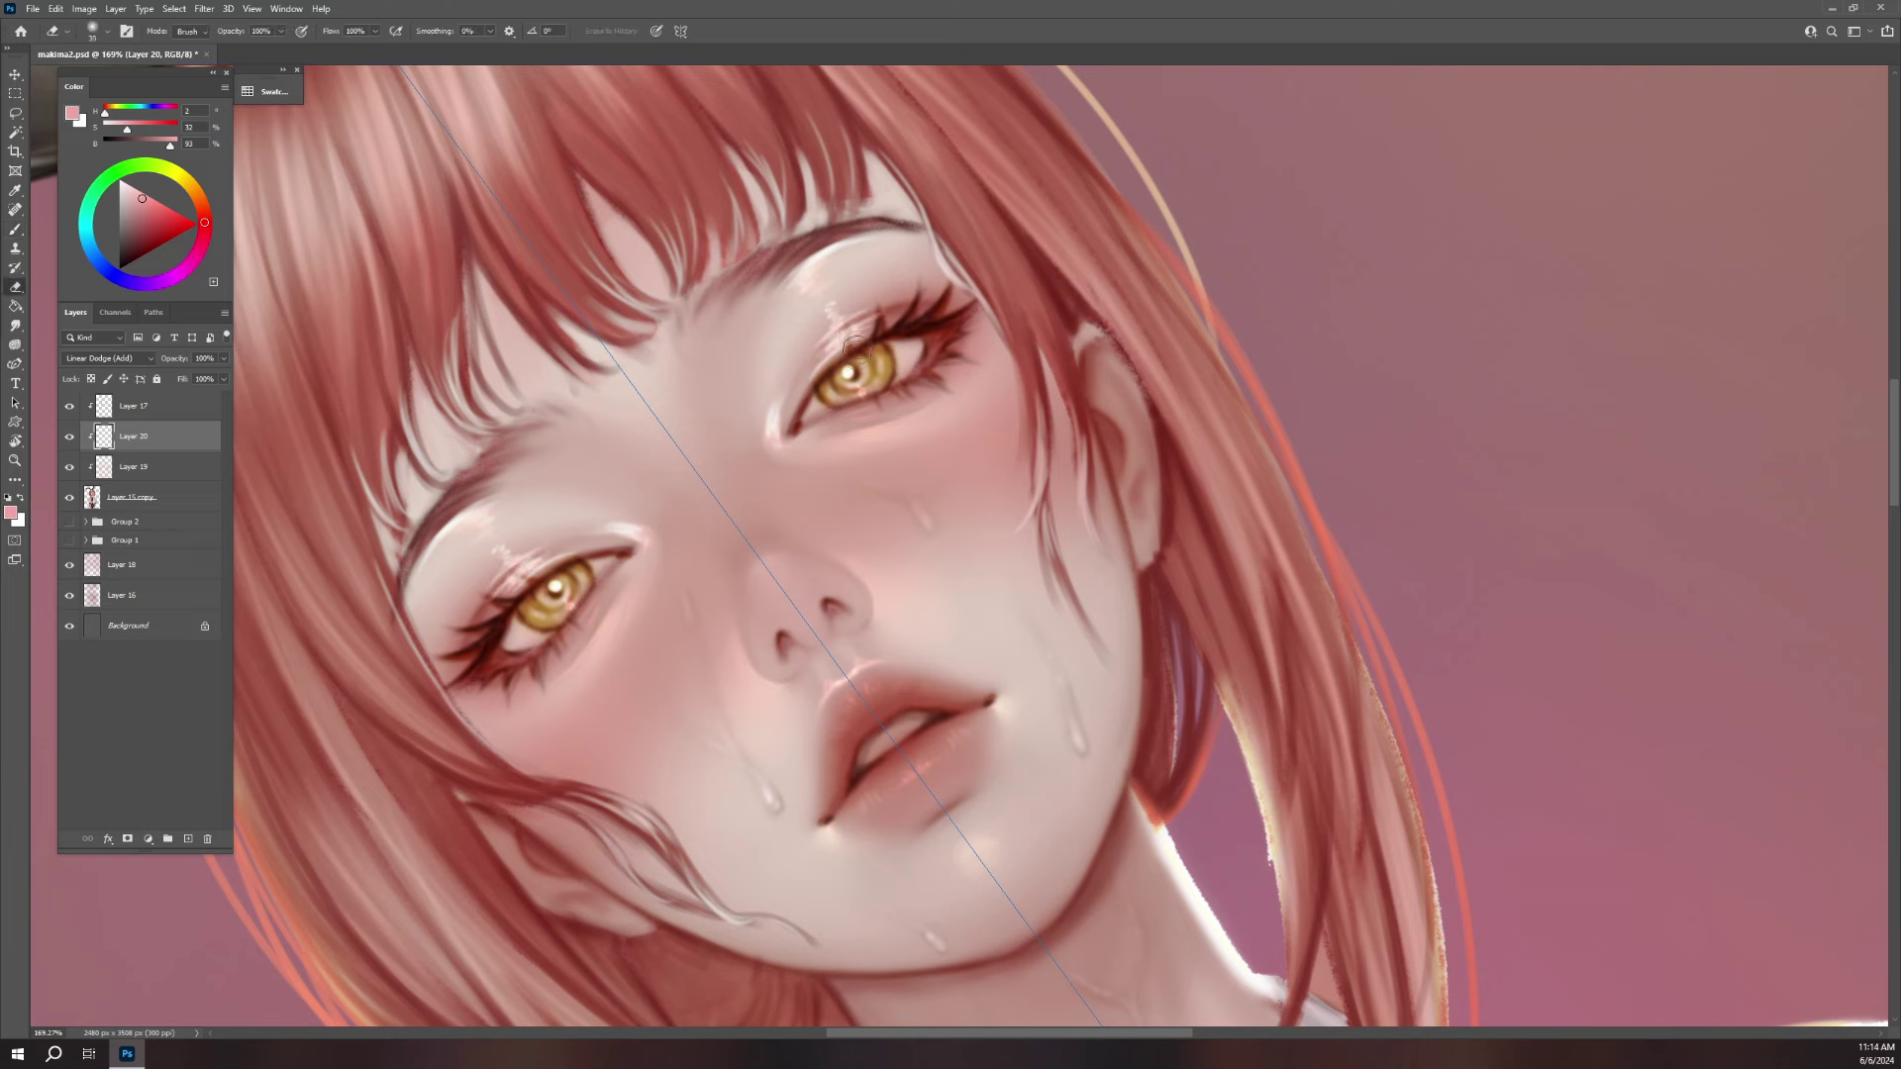
key(b)
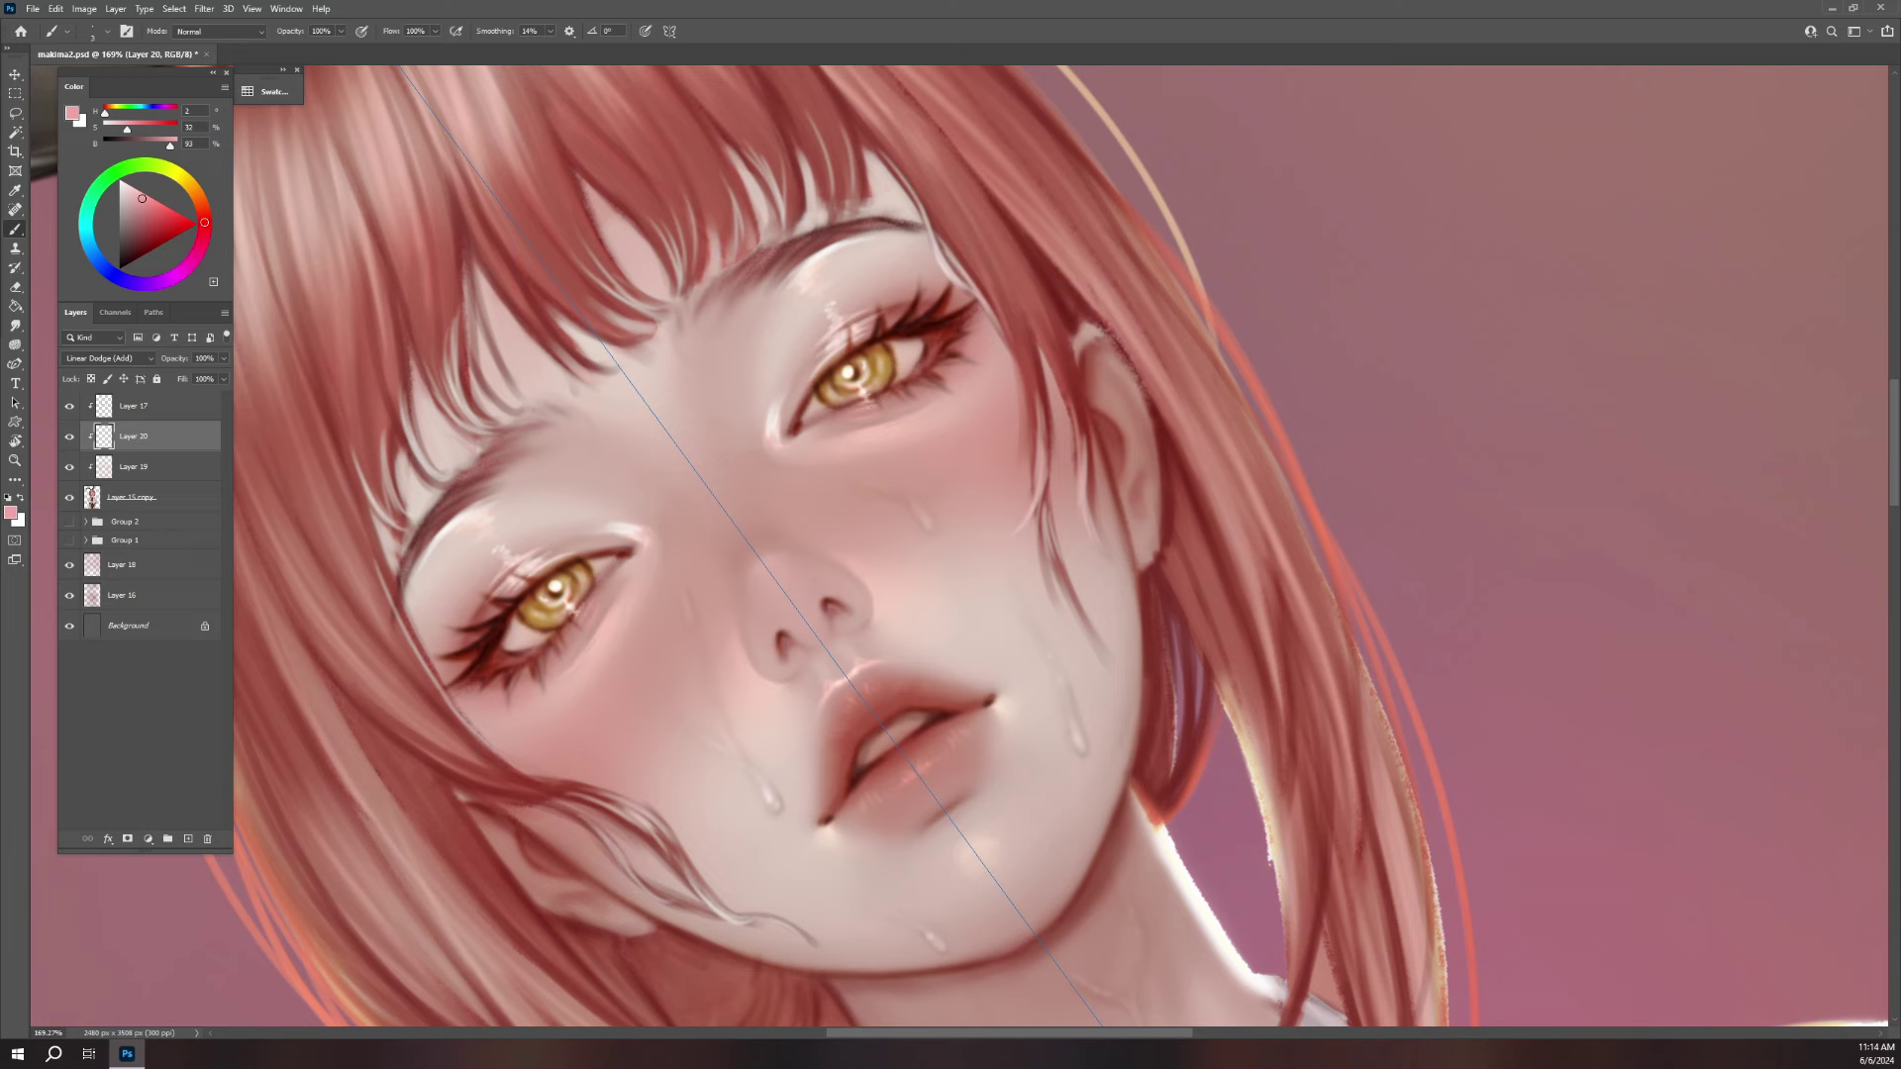
- Paint faint mirrored highlights along the lower eyelids, erasing the excess
drag(858, 407, 916, 394)
drag(863, 424, 911, 417)
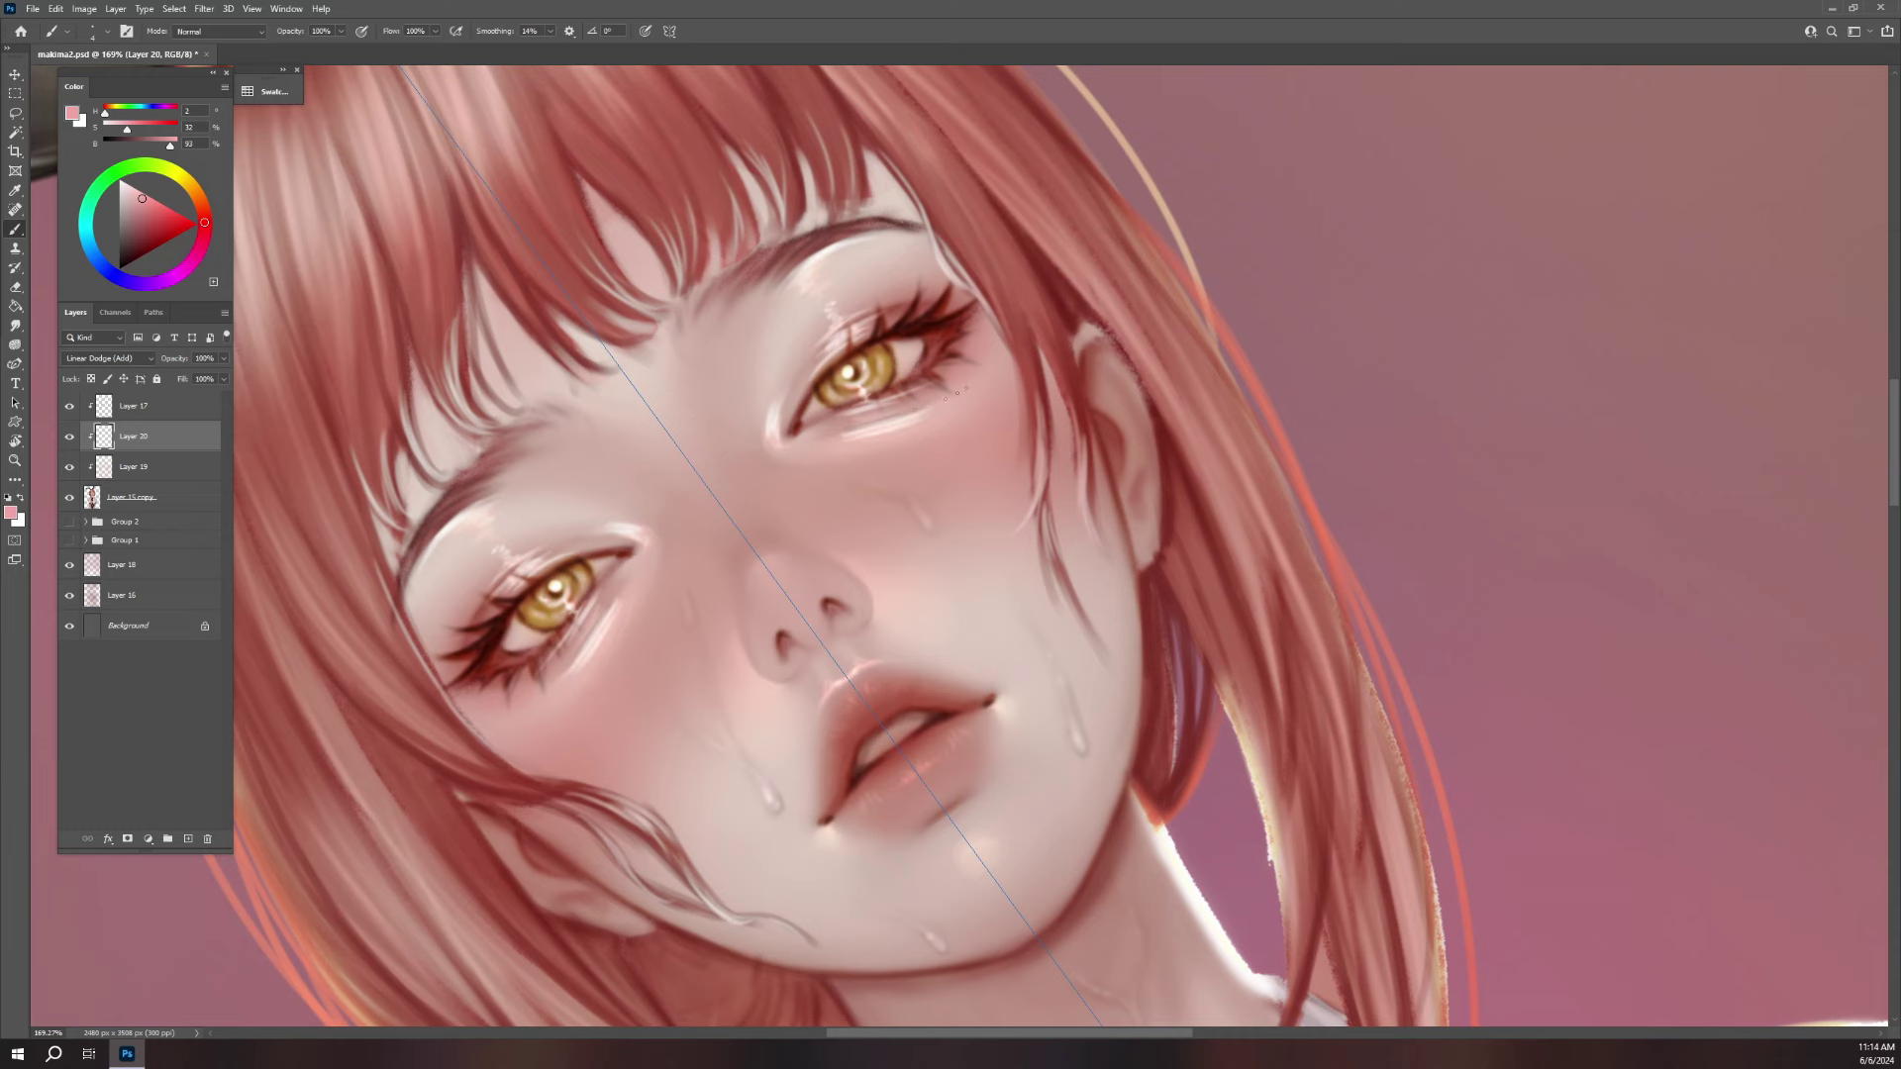
key(e)
key(bracketright)
key(bracketright)
key(bracketright)
drag(885, 402, 856, 410)
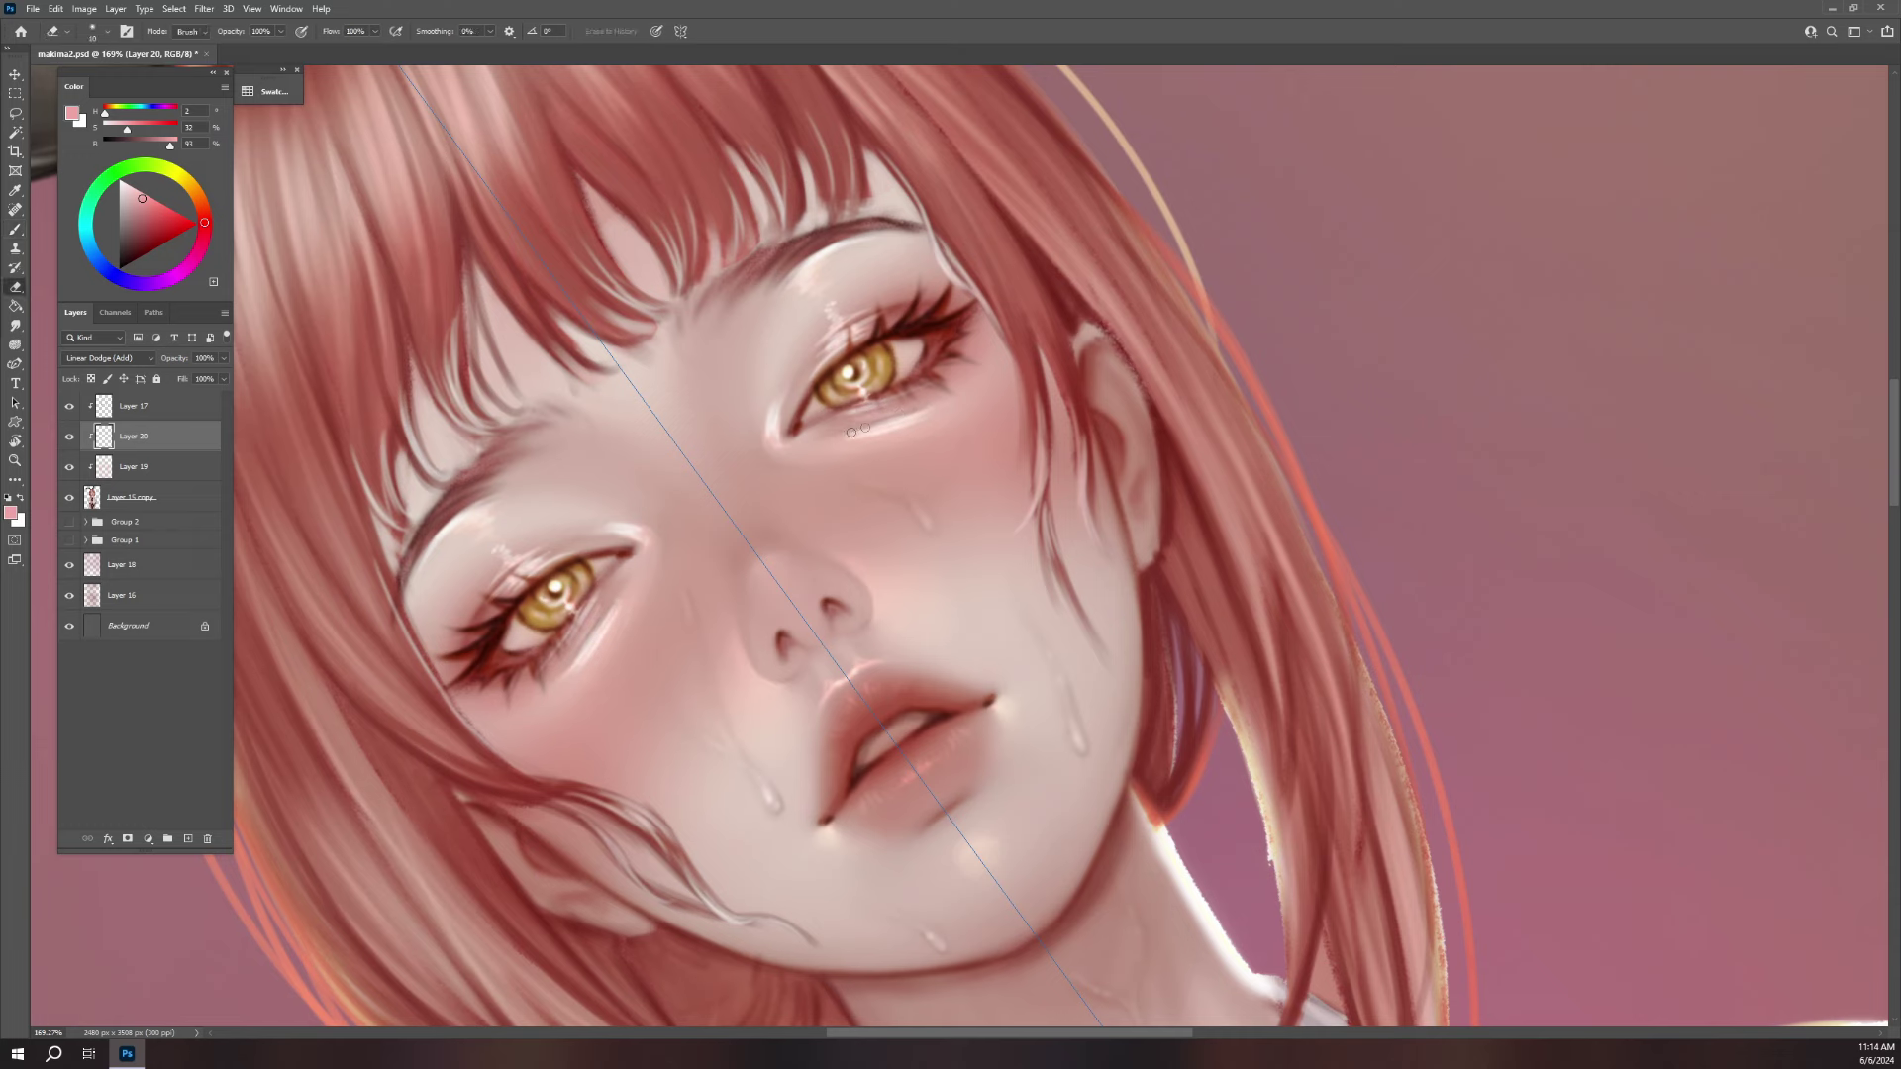
key(b)
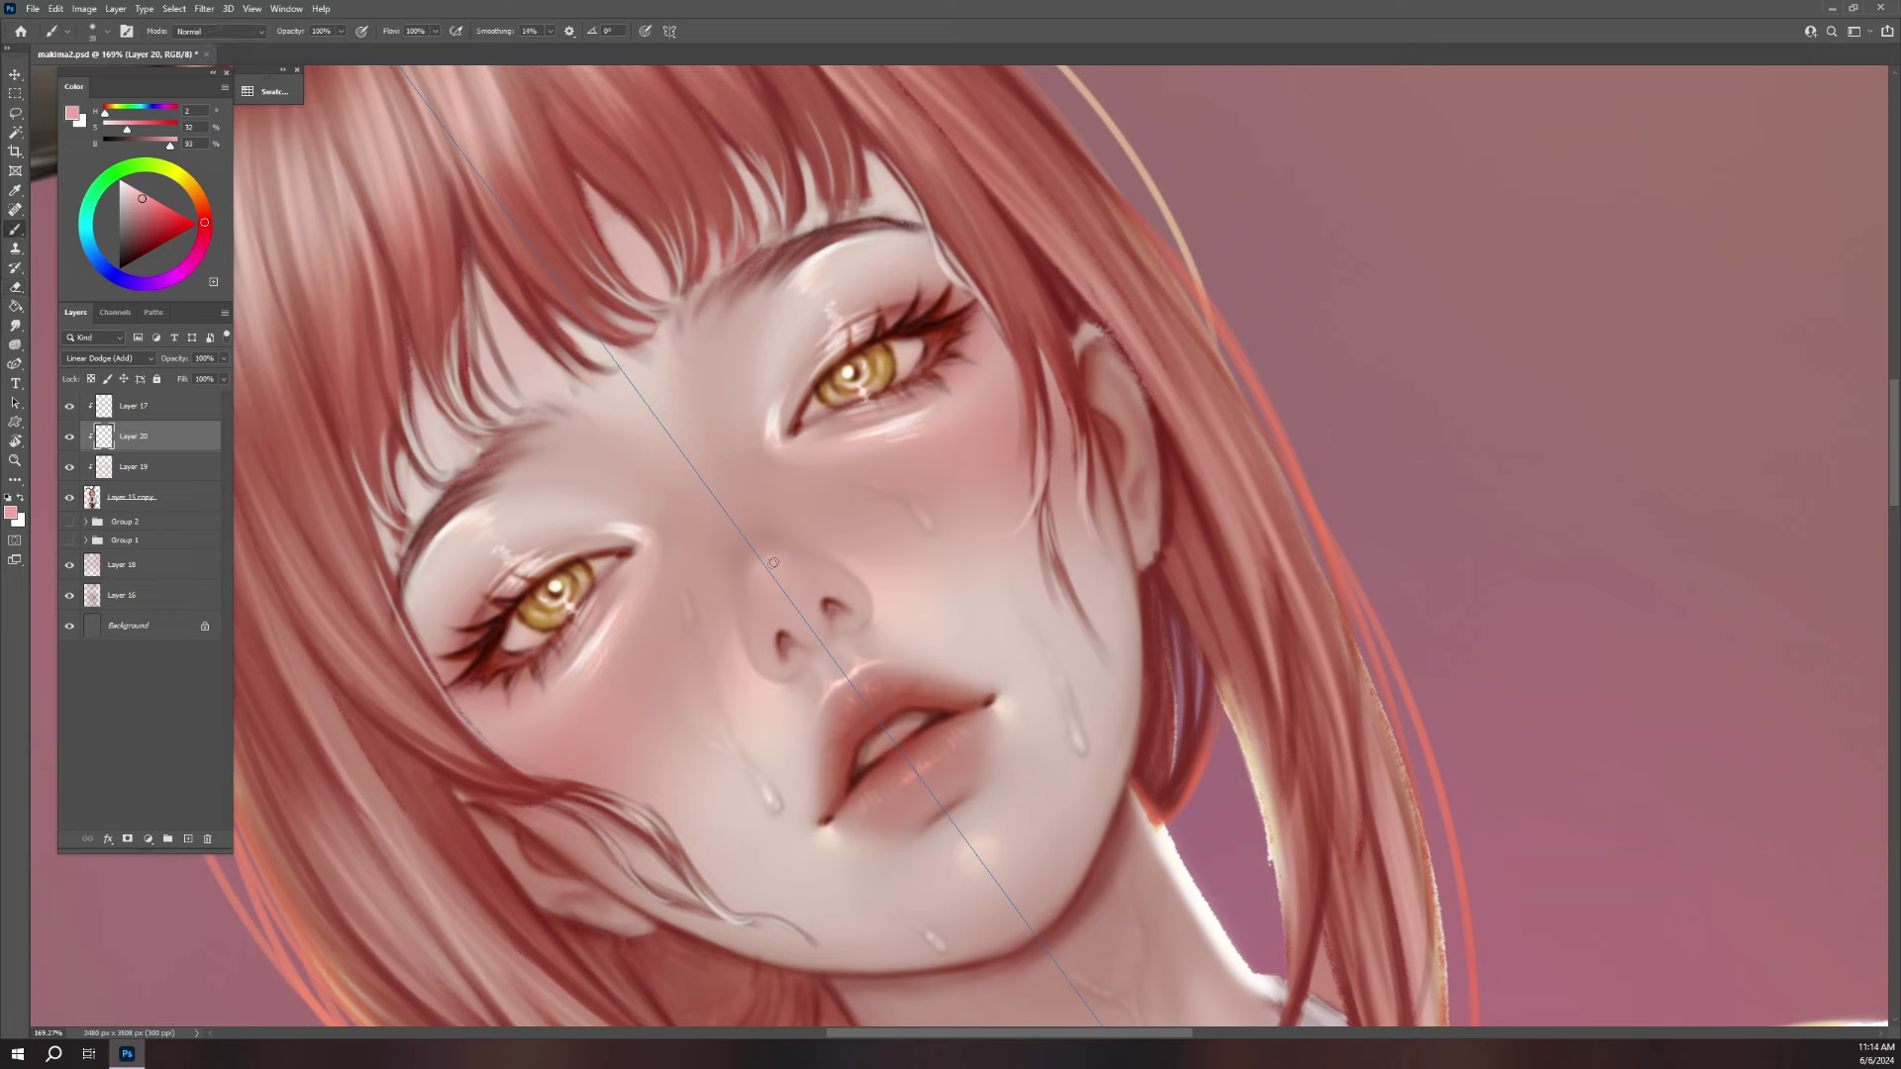
- Paint a light highlight on the nose bridge
drag(777, 560, 763, 574)
key(bracketright)
key(bracketright)
key(bracketleft)
key(bracketleft)
key(bracketleft)
drag(827, 696, 778, 577)
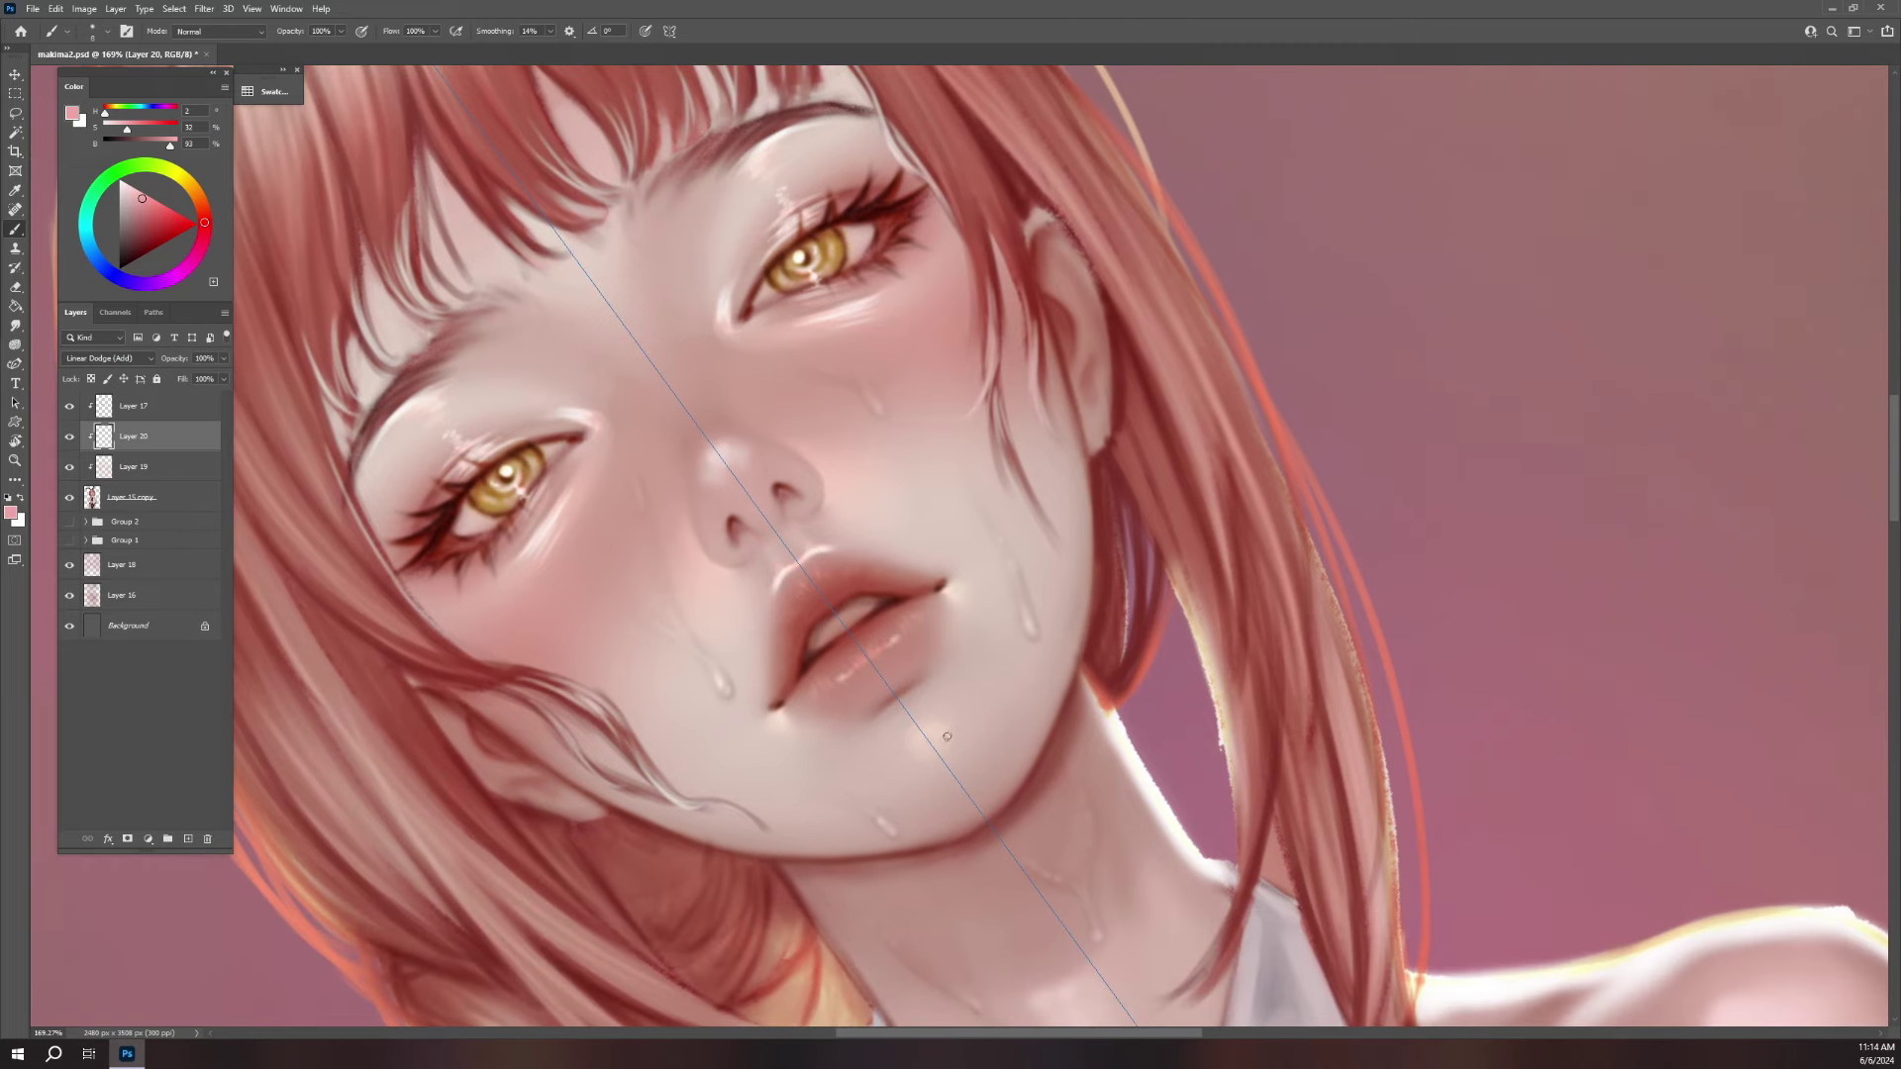
key(bracketright)
key(bracketright)
key(bracketright)
- Turn symmetry off and rotate the view back toward upright
click(669, 31)
click(749, 49)
key(r)
mouse_move(1236, 532)
mouse_down()
mouse_move(1303, 616)
mouse_move(1303, 687)
mouse_up()
scroll(1317, 584, down, 5)
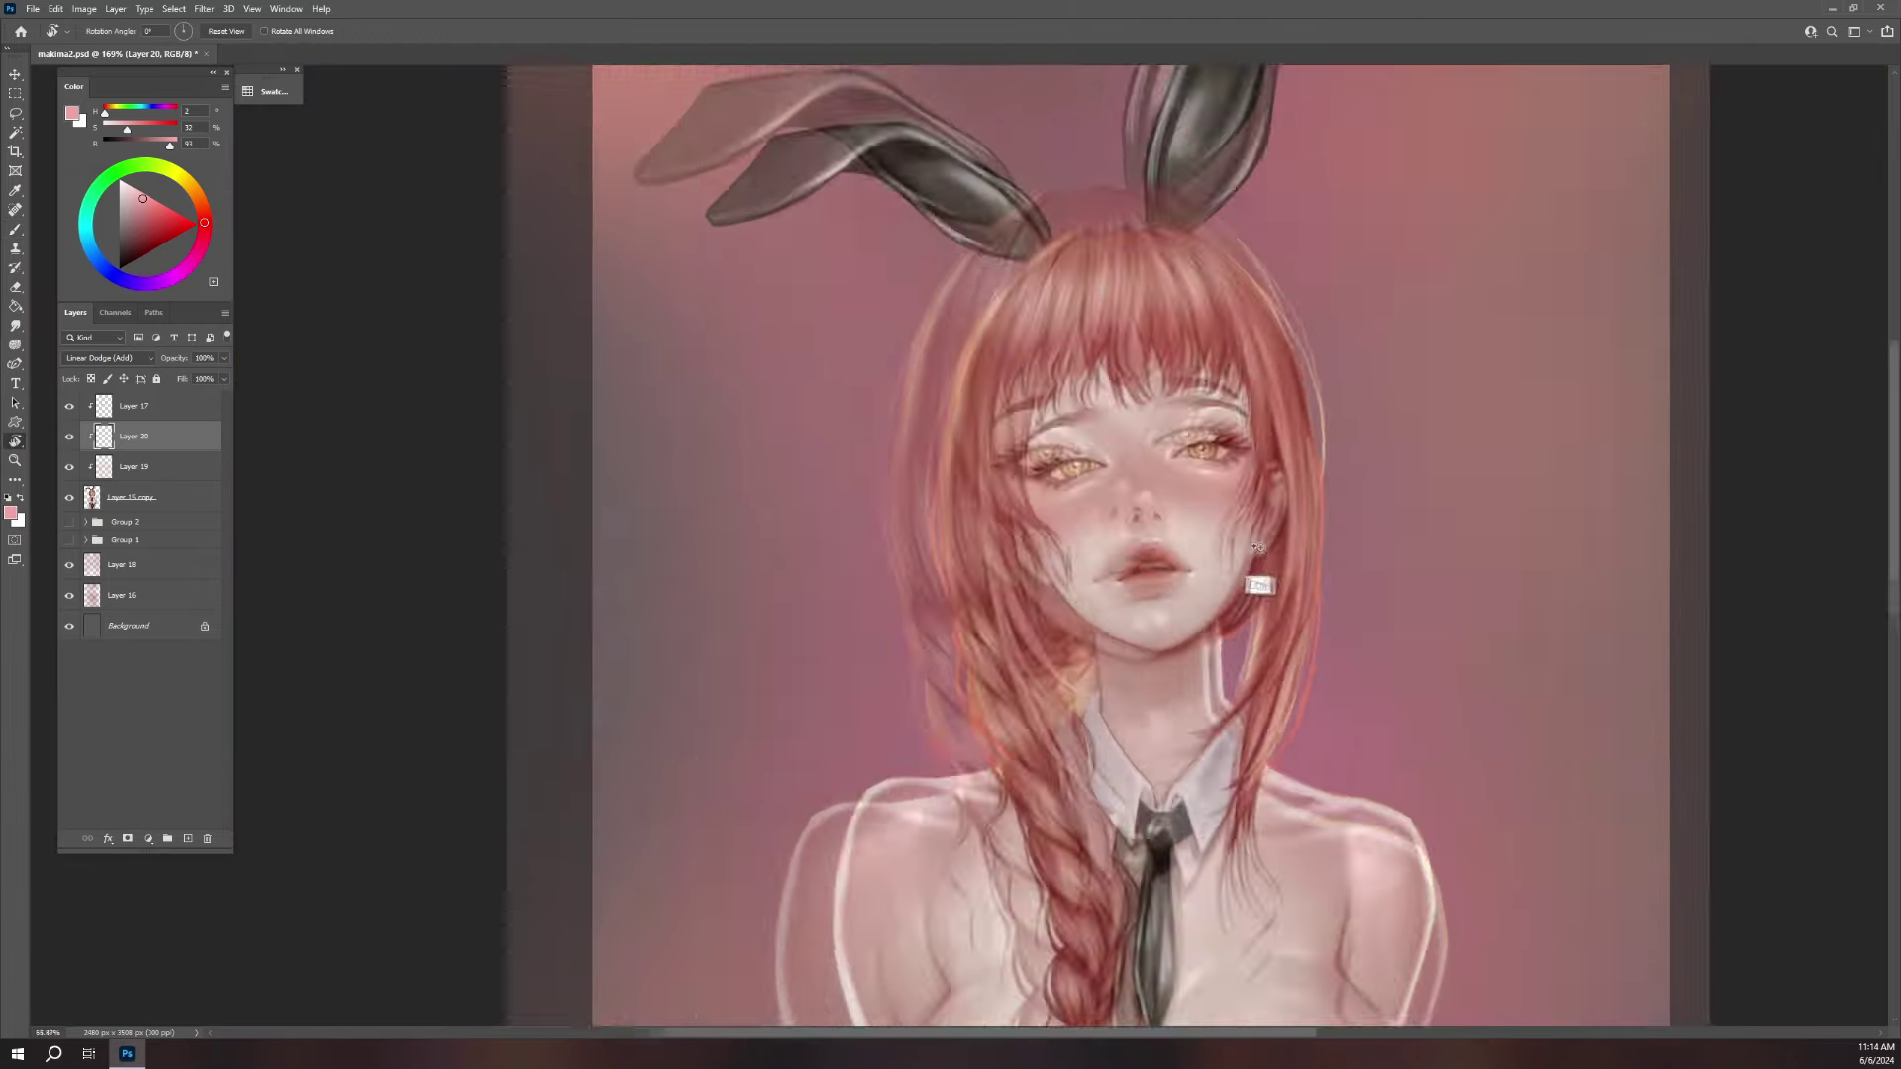
scroll(1257, 550, down, 3)
drag(1362, 535, 1150, 442)
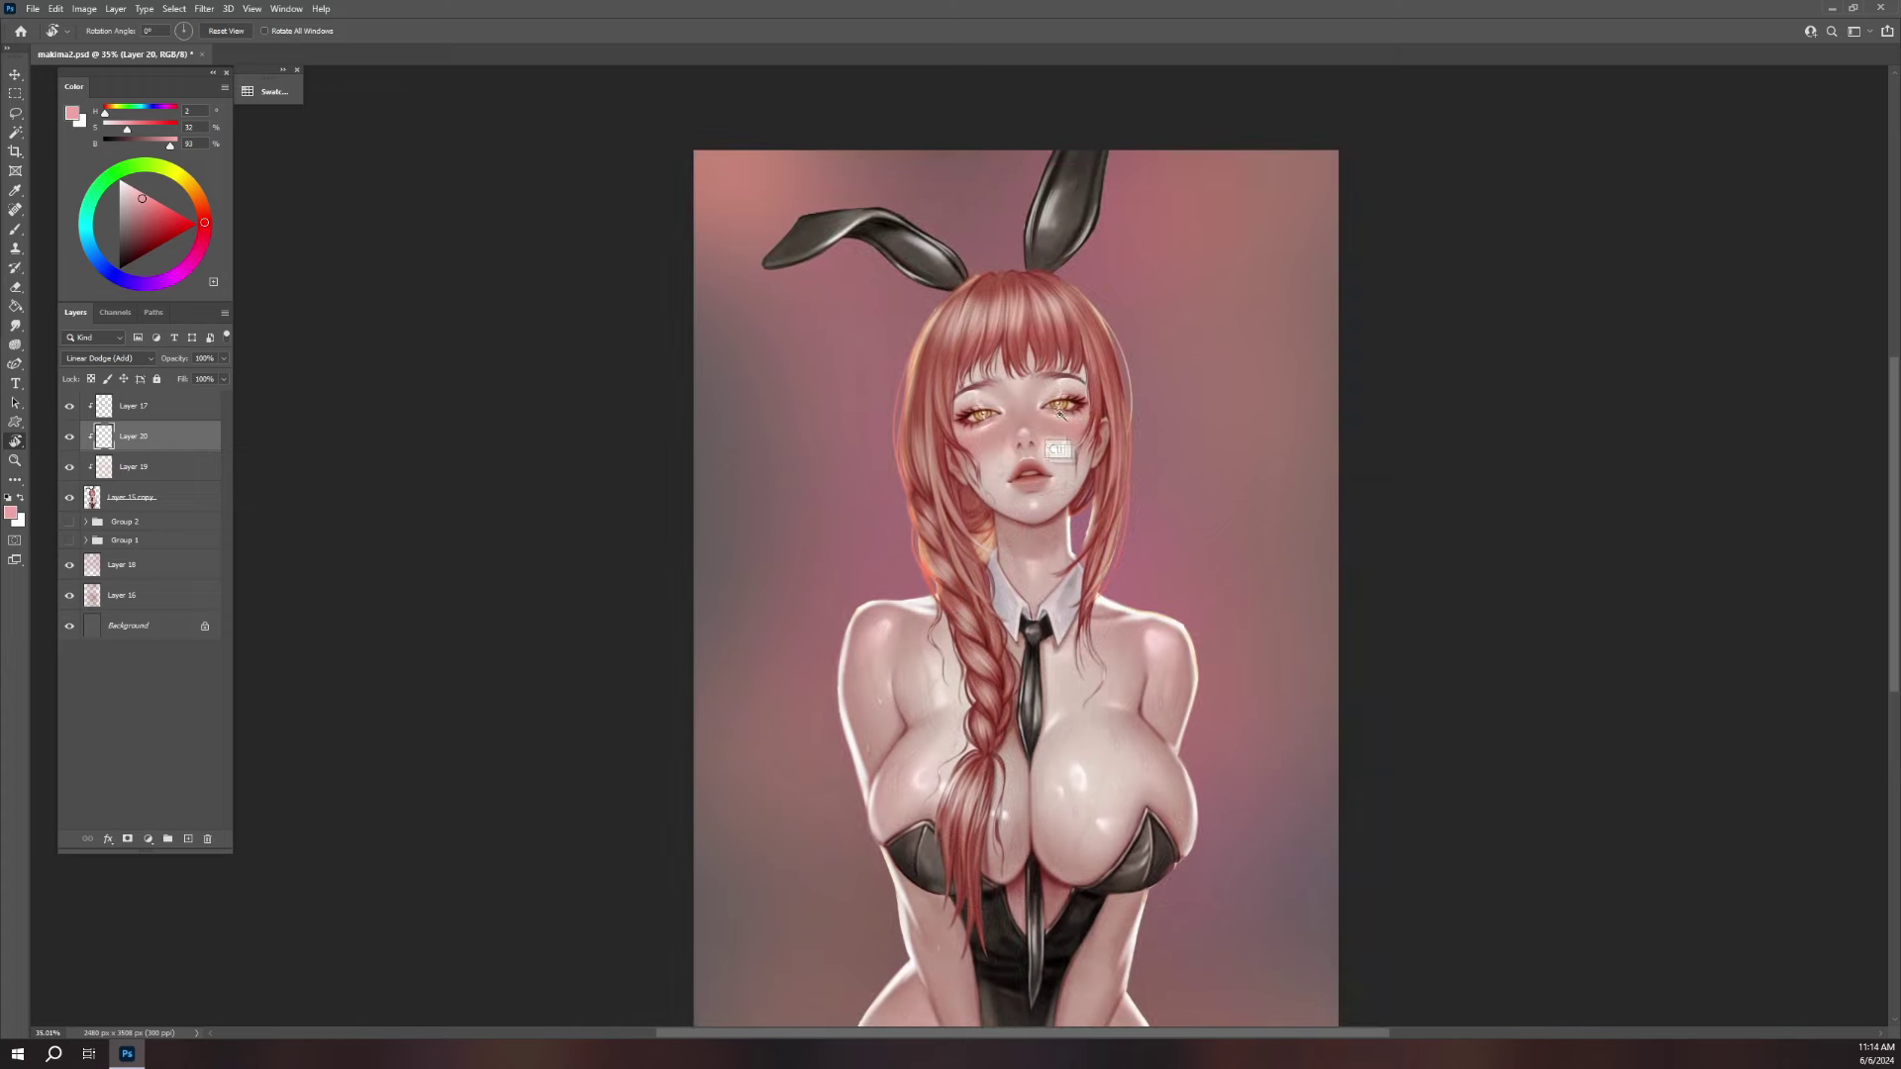
scroll(1058, 414, up, 5)
key(b)
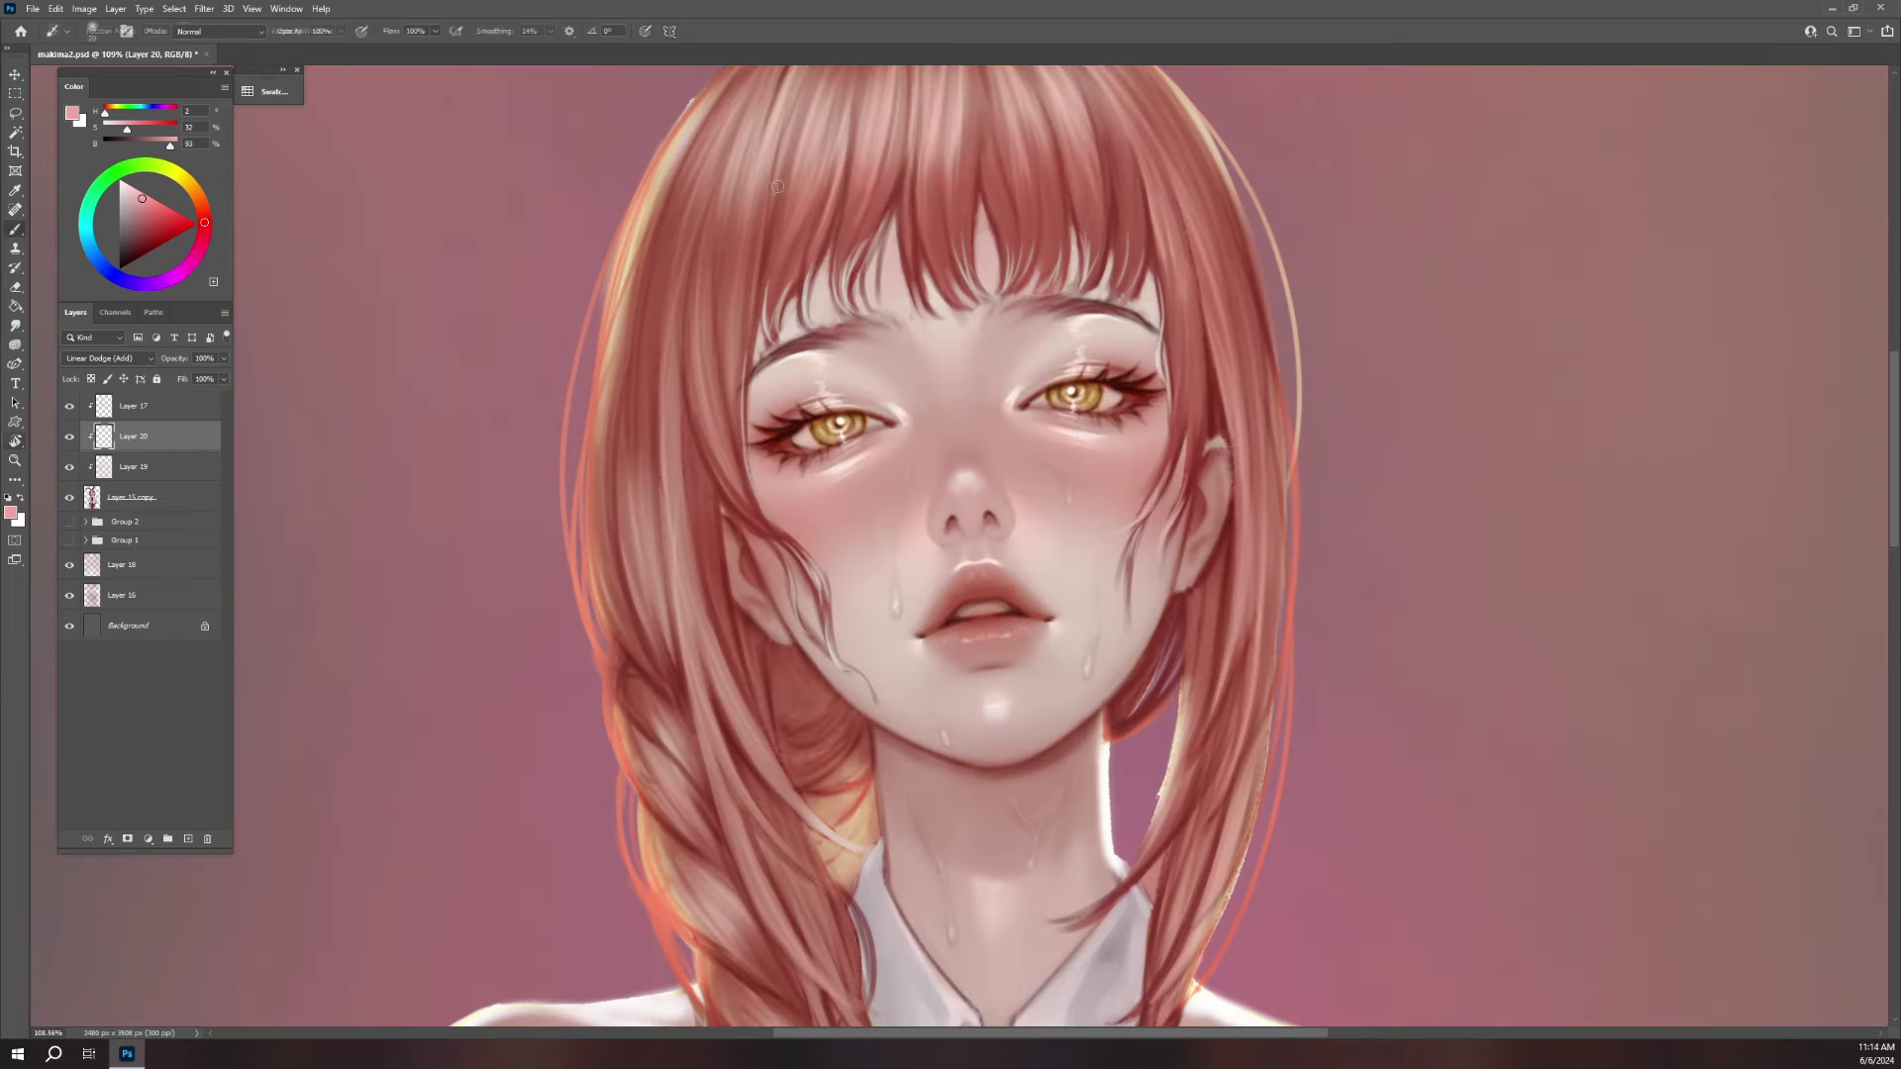
click(669, 31)
click(736, 64)
key(bracketleft)
key(bracketright)
key(bracketright)
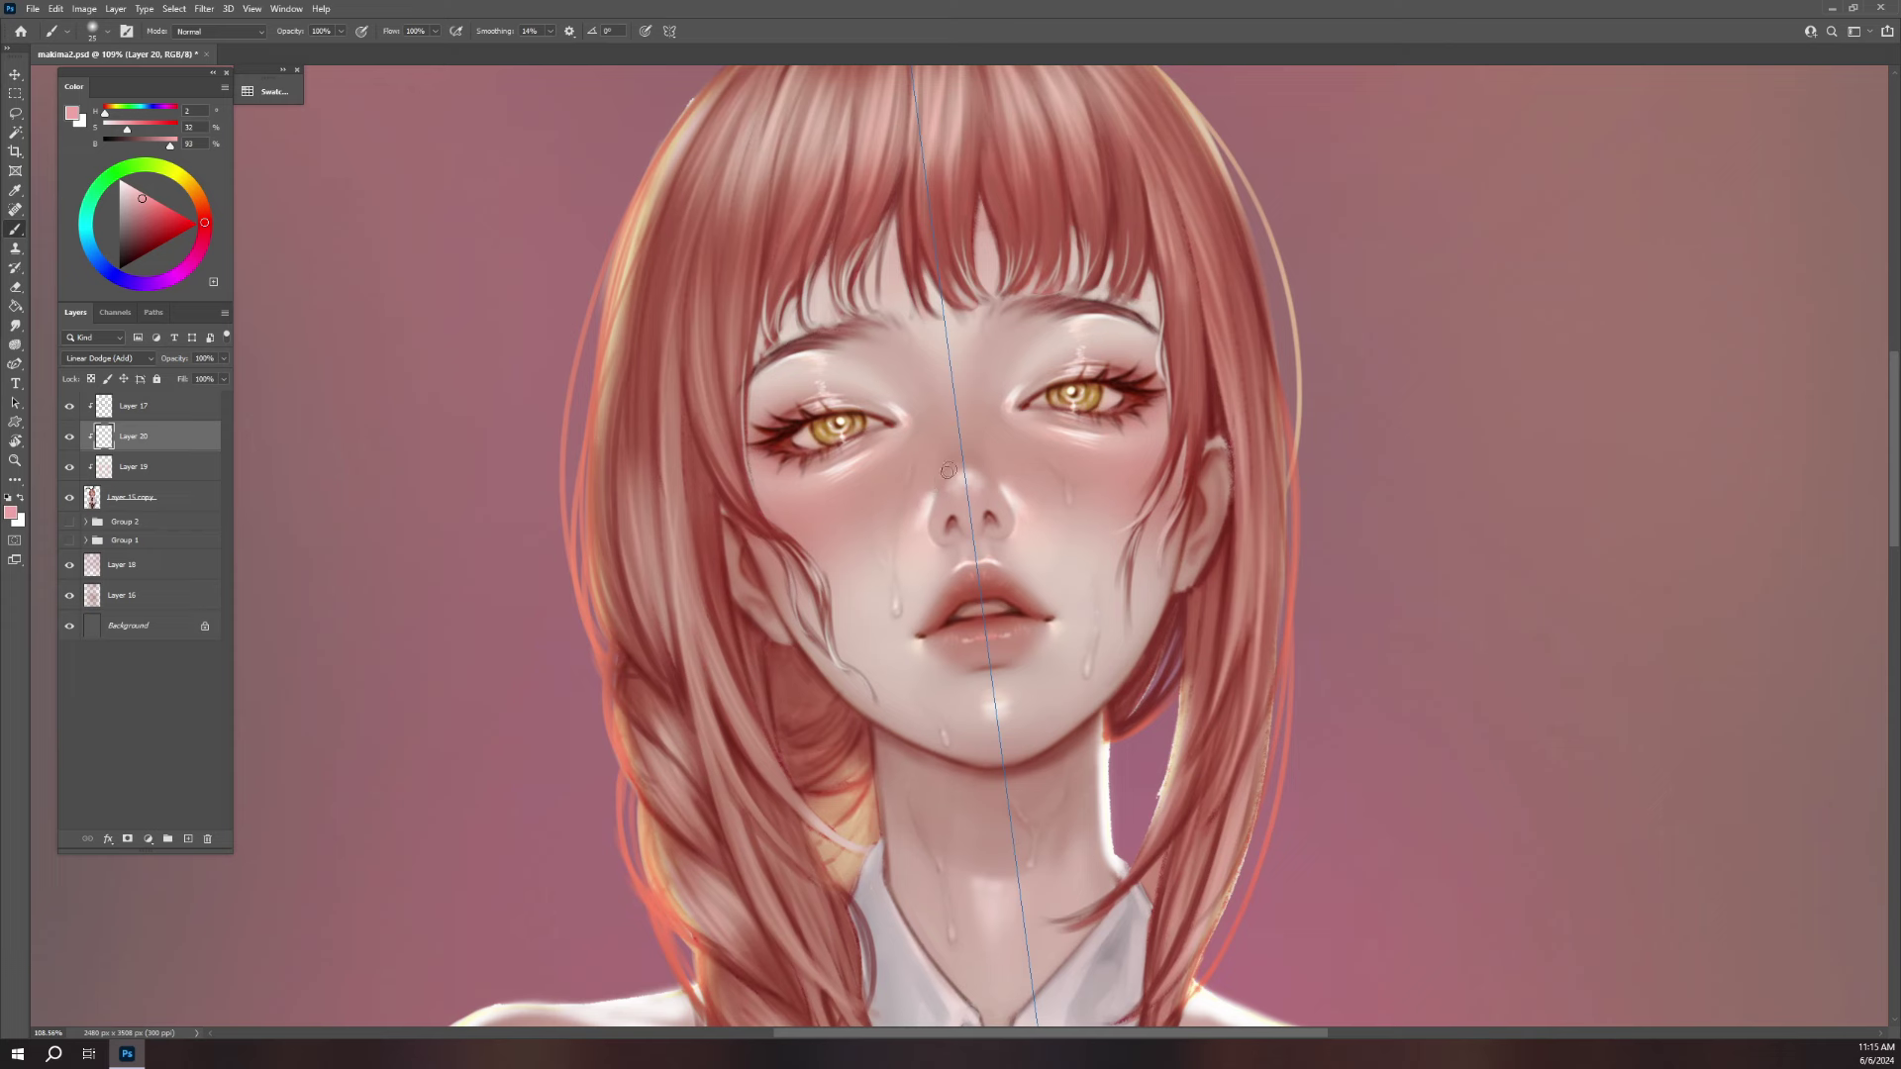
key(bracketleft)
key(bracketleft)
key(bracketleft)
key(bracketleft)
key(bracketright)
key(bracketright)
key(e)
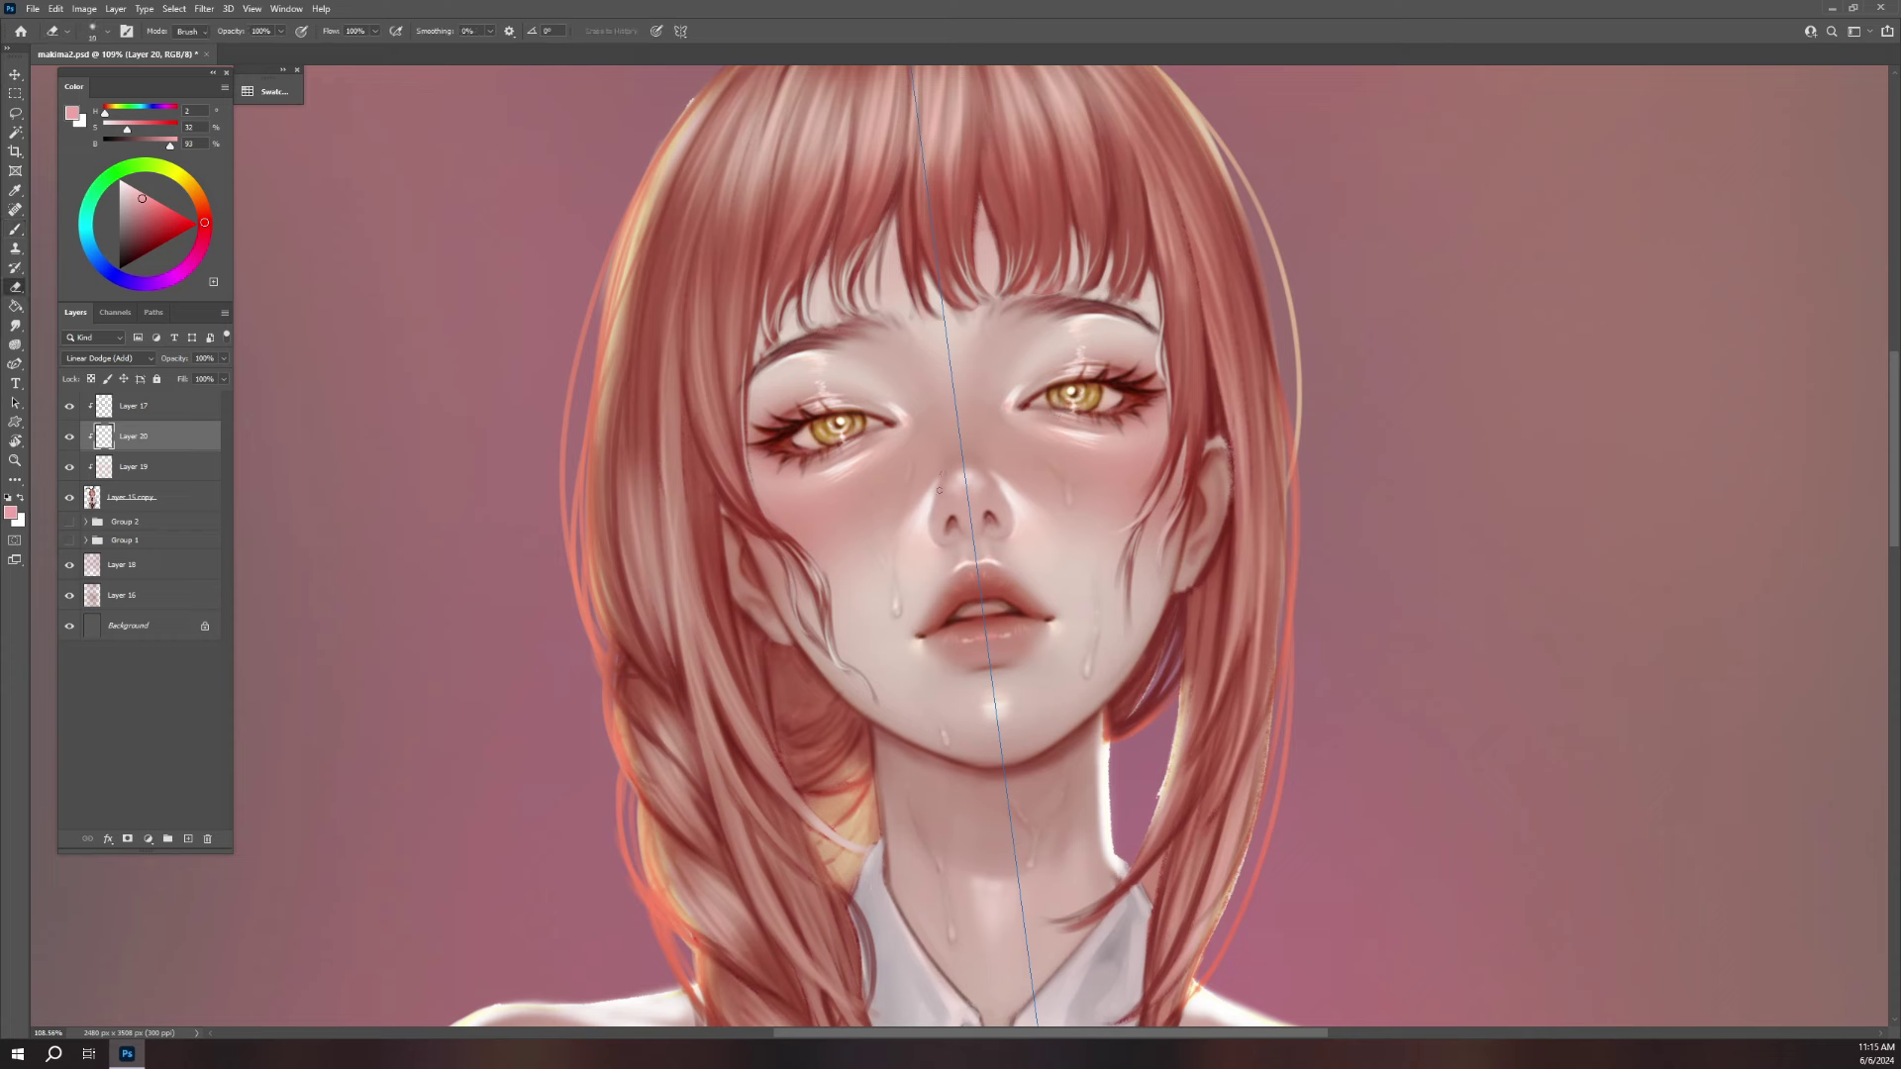
key(bracketright)
key(bracketright)
key(b)
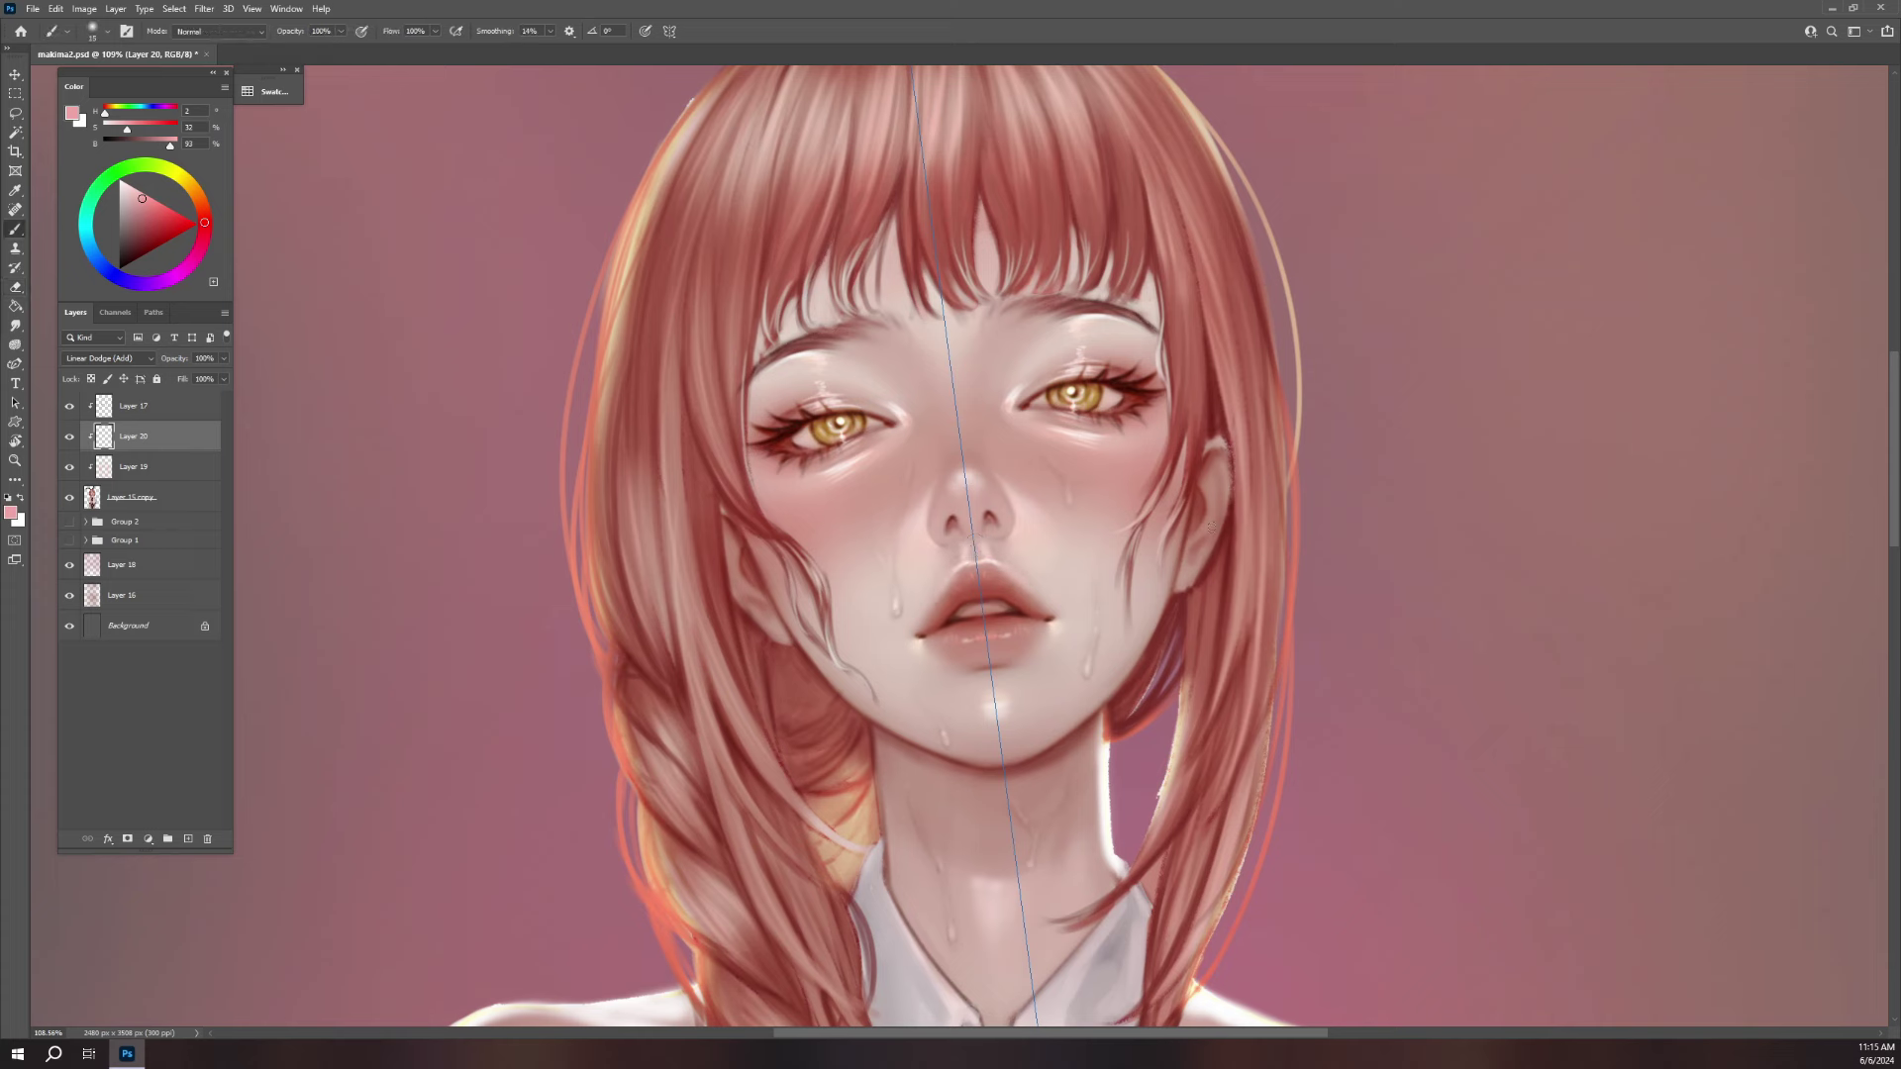
click(671, 31)
click(755, 47)
key(bracketleft)
key(ctrl+0)
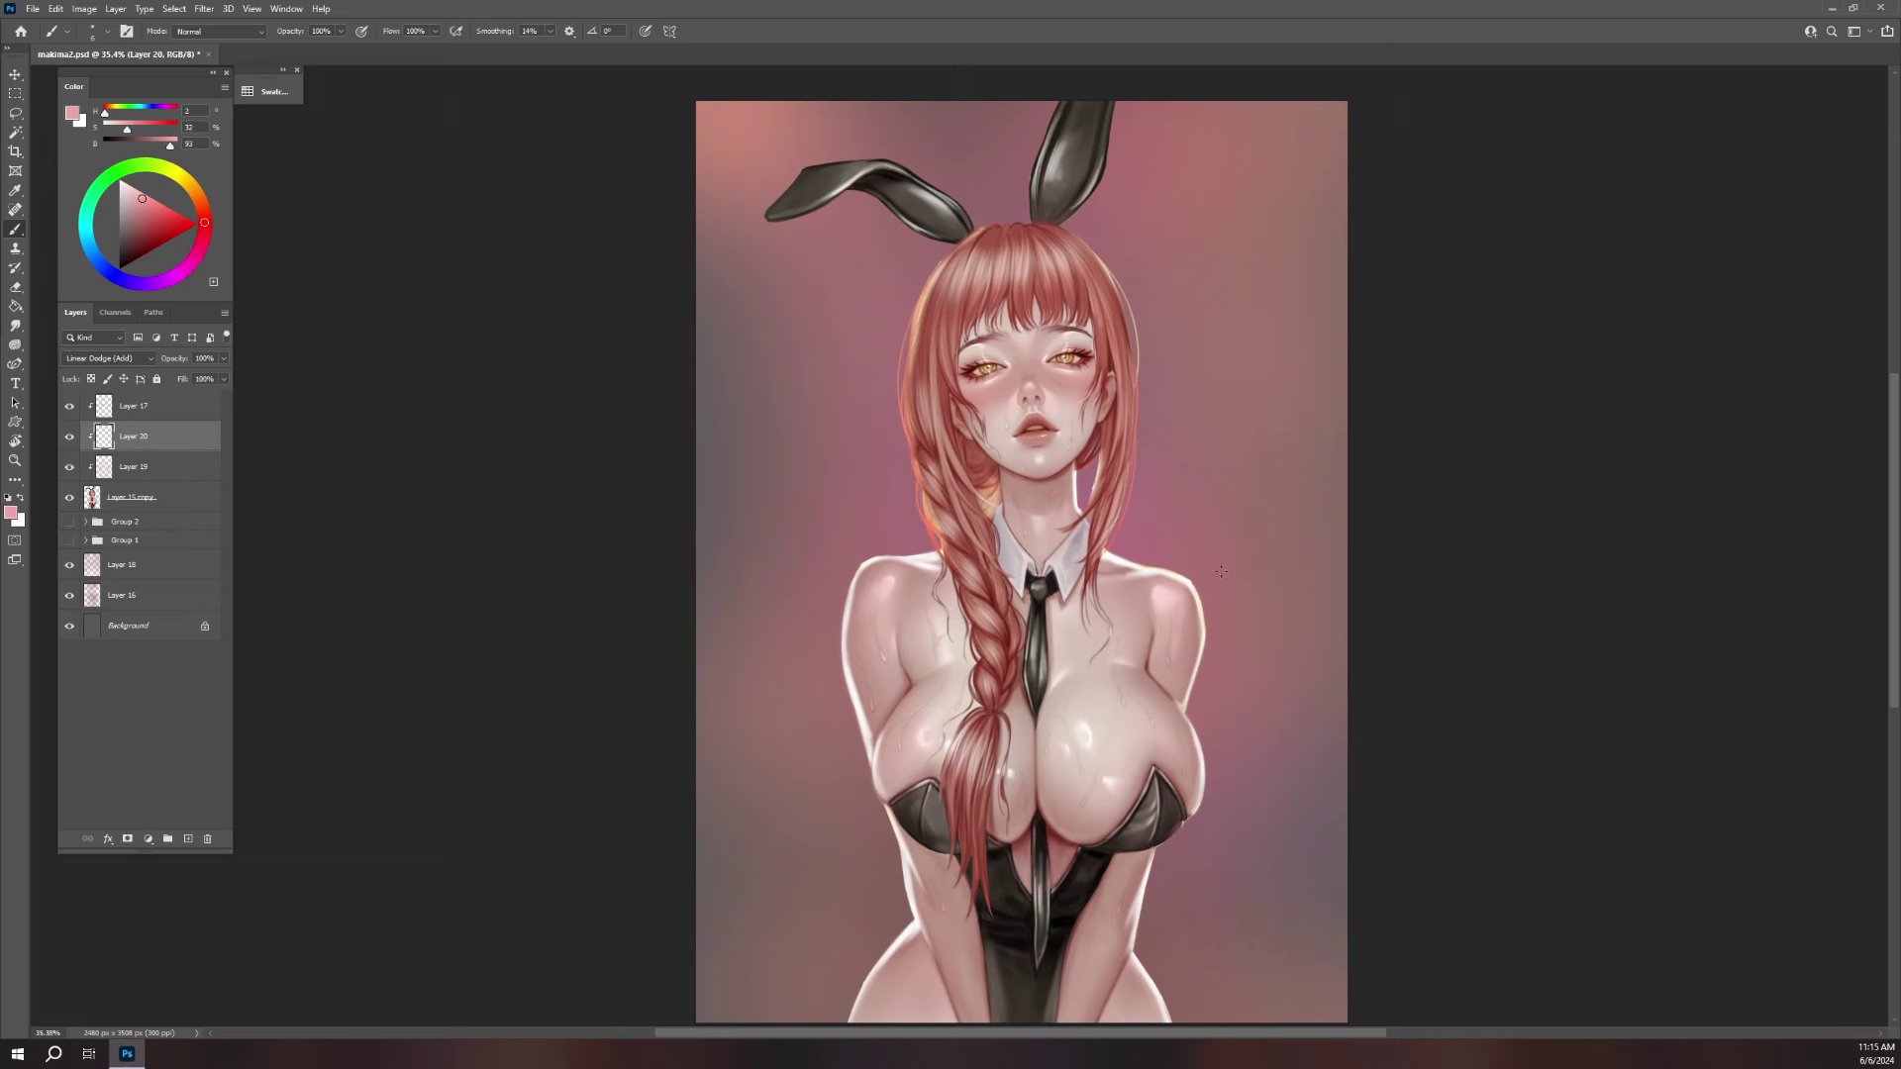
- Add empty Layer 21 above Layer 18 and bring up the brush presets
click(163, 573)
key(ctrl+shift+alt+n)
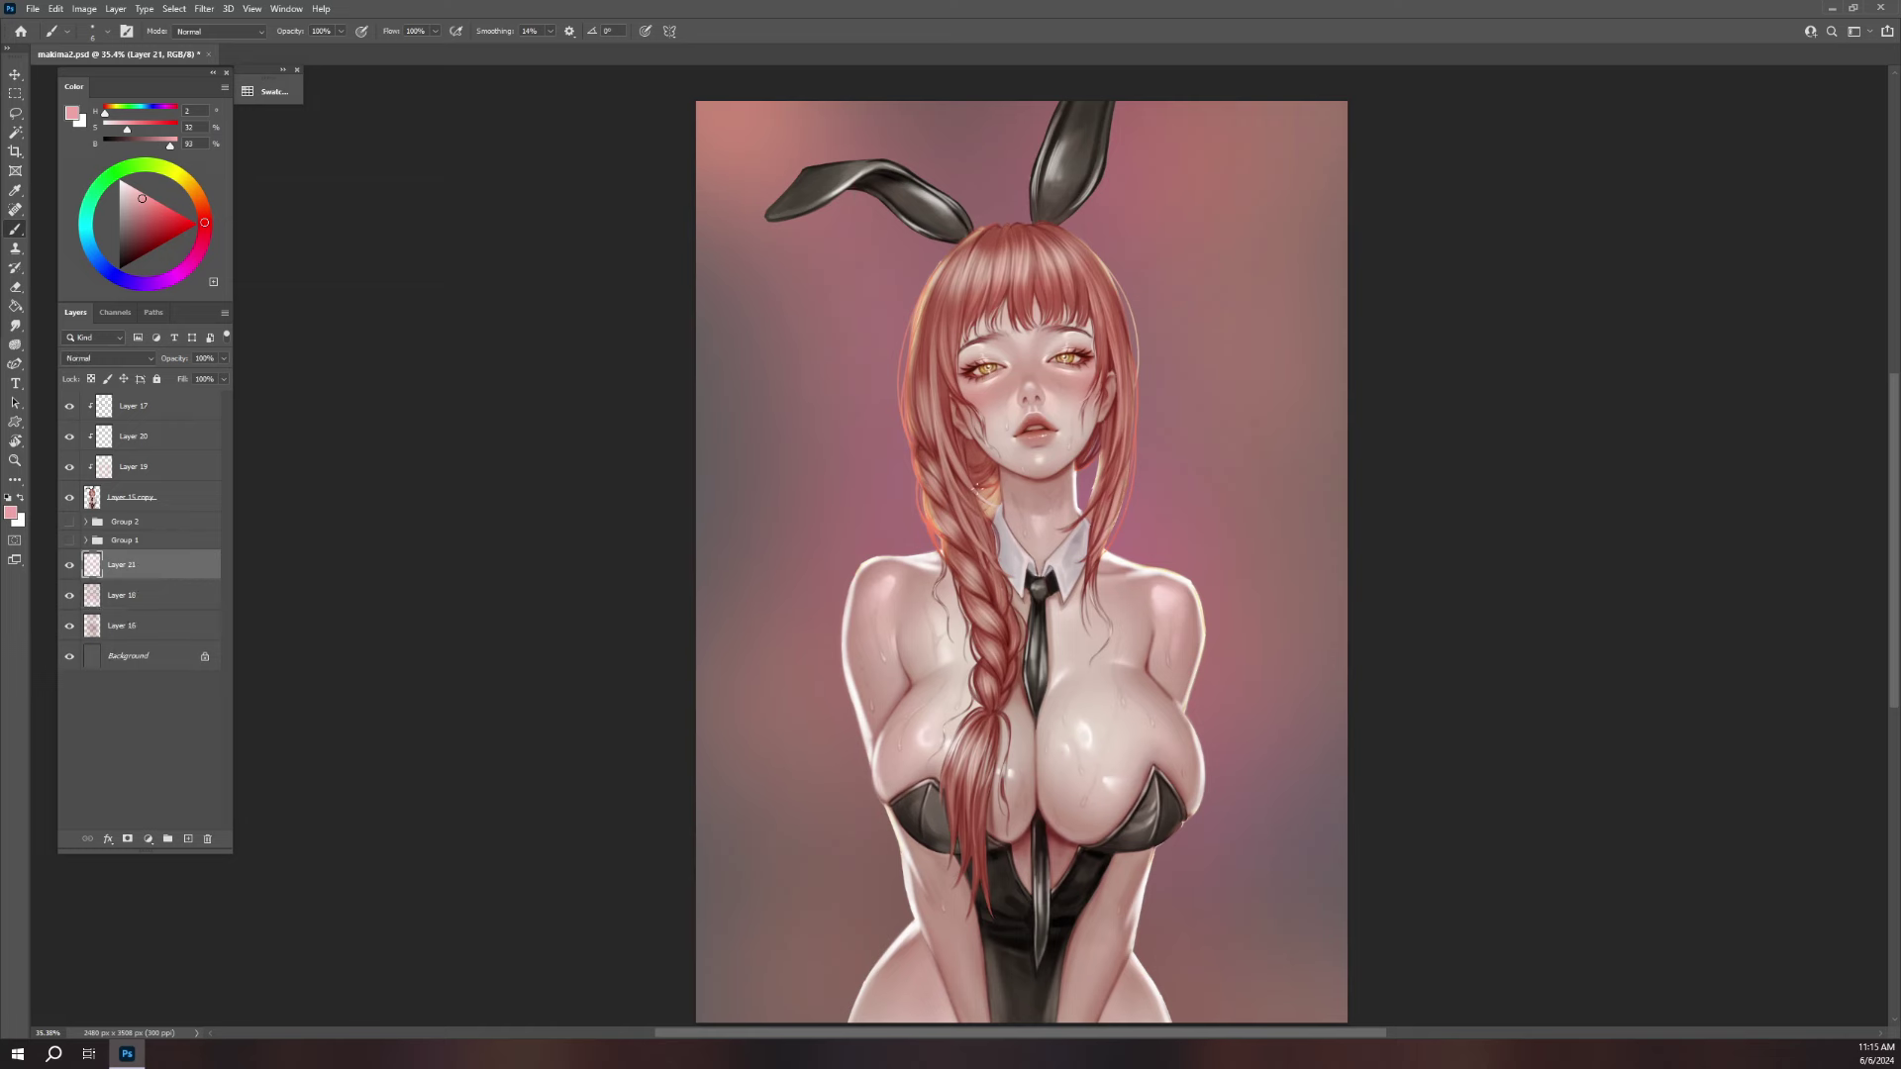
right_click(956, 350)
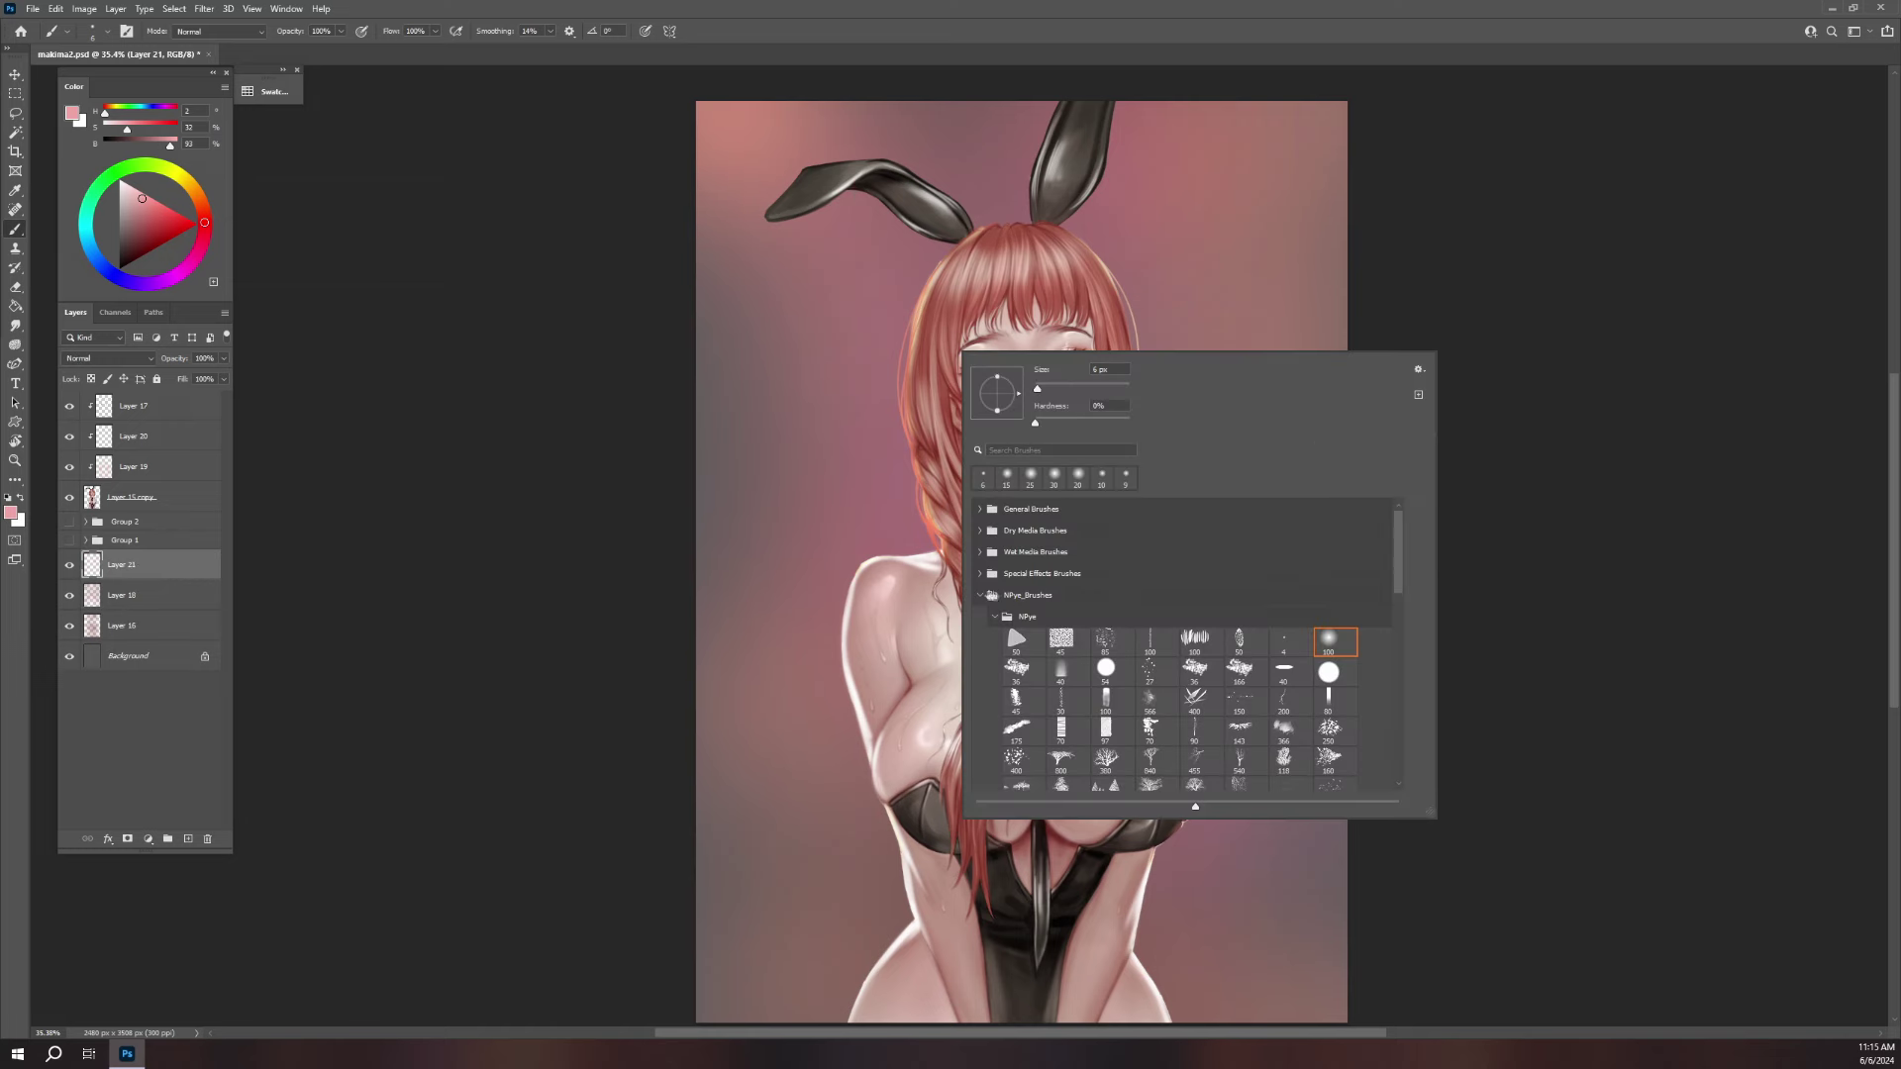
click(980, 596)
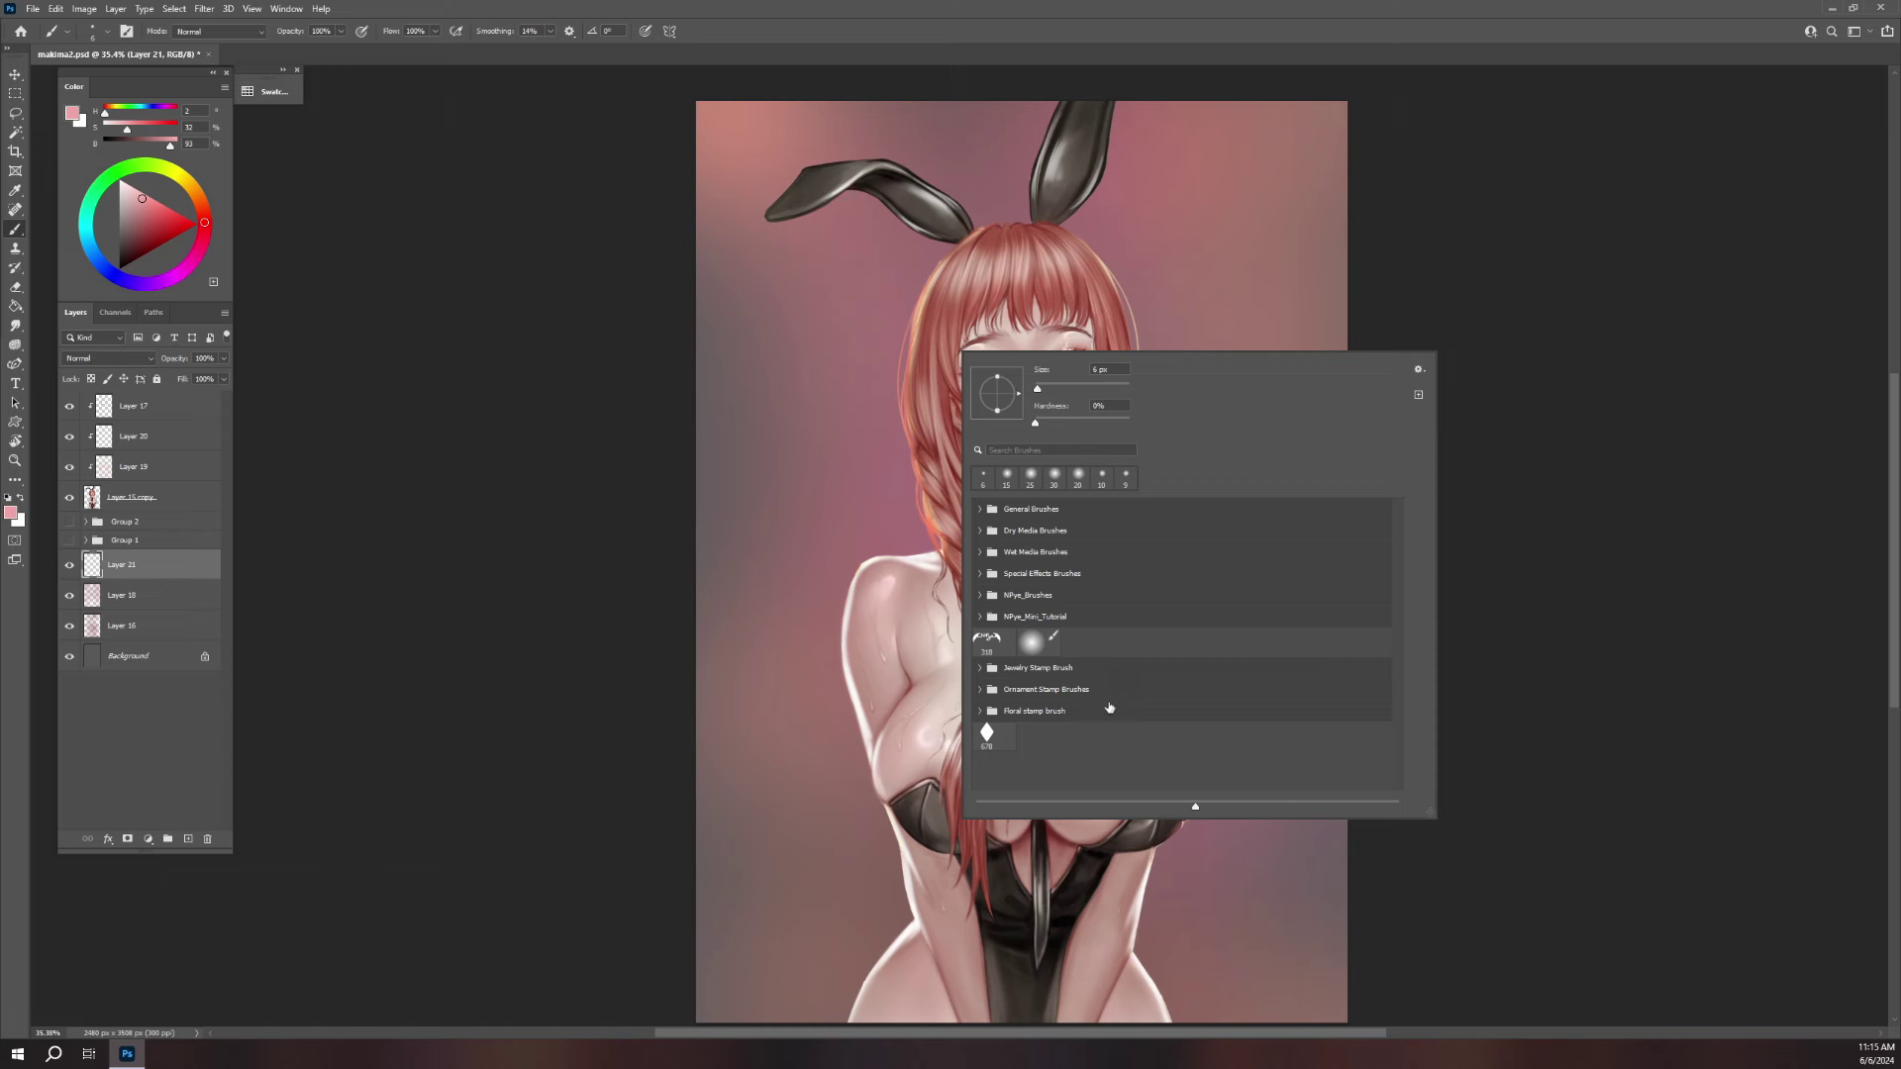
- Browse the NPye_Mini_Tutorial, NPye_Brushes and Glitter brush folders, then save the painting
click(980, 617)
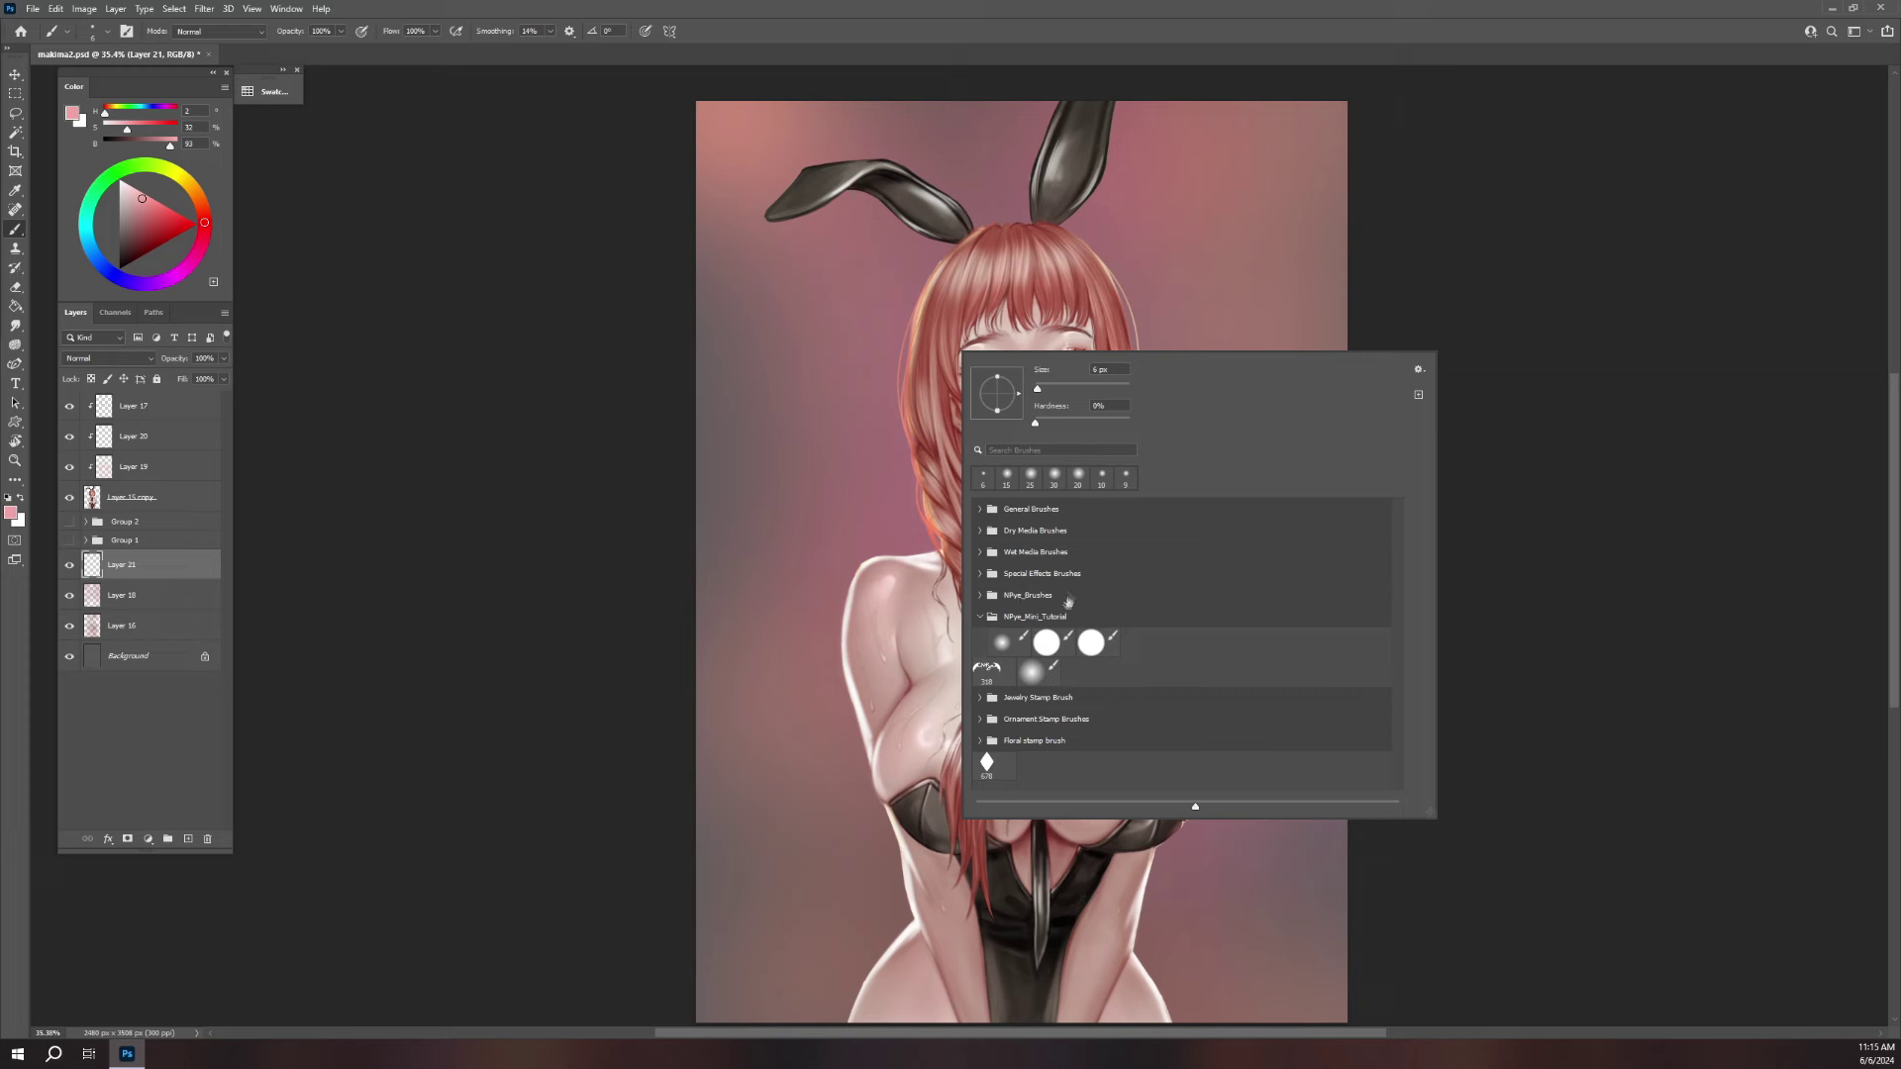
click(980, 616)
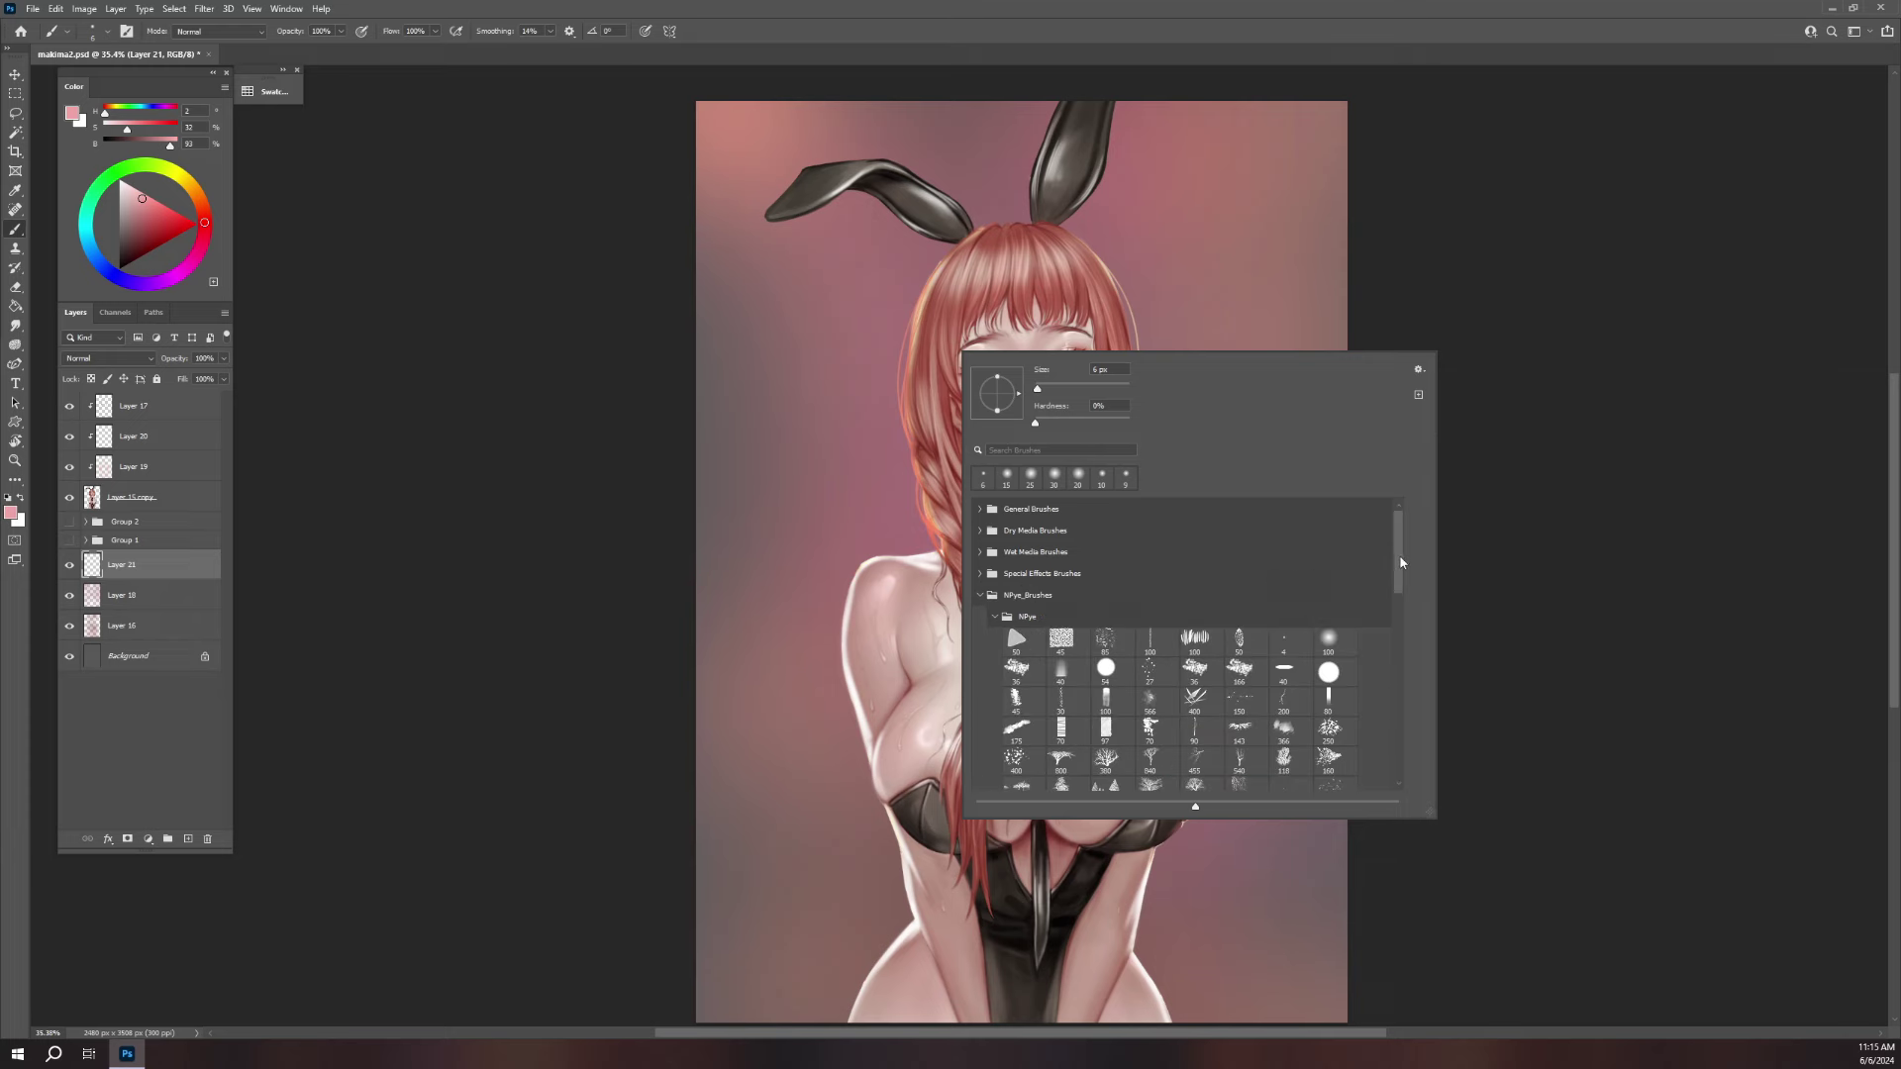
drag(1394, 589, 1394, 653)
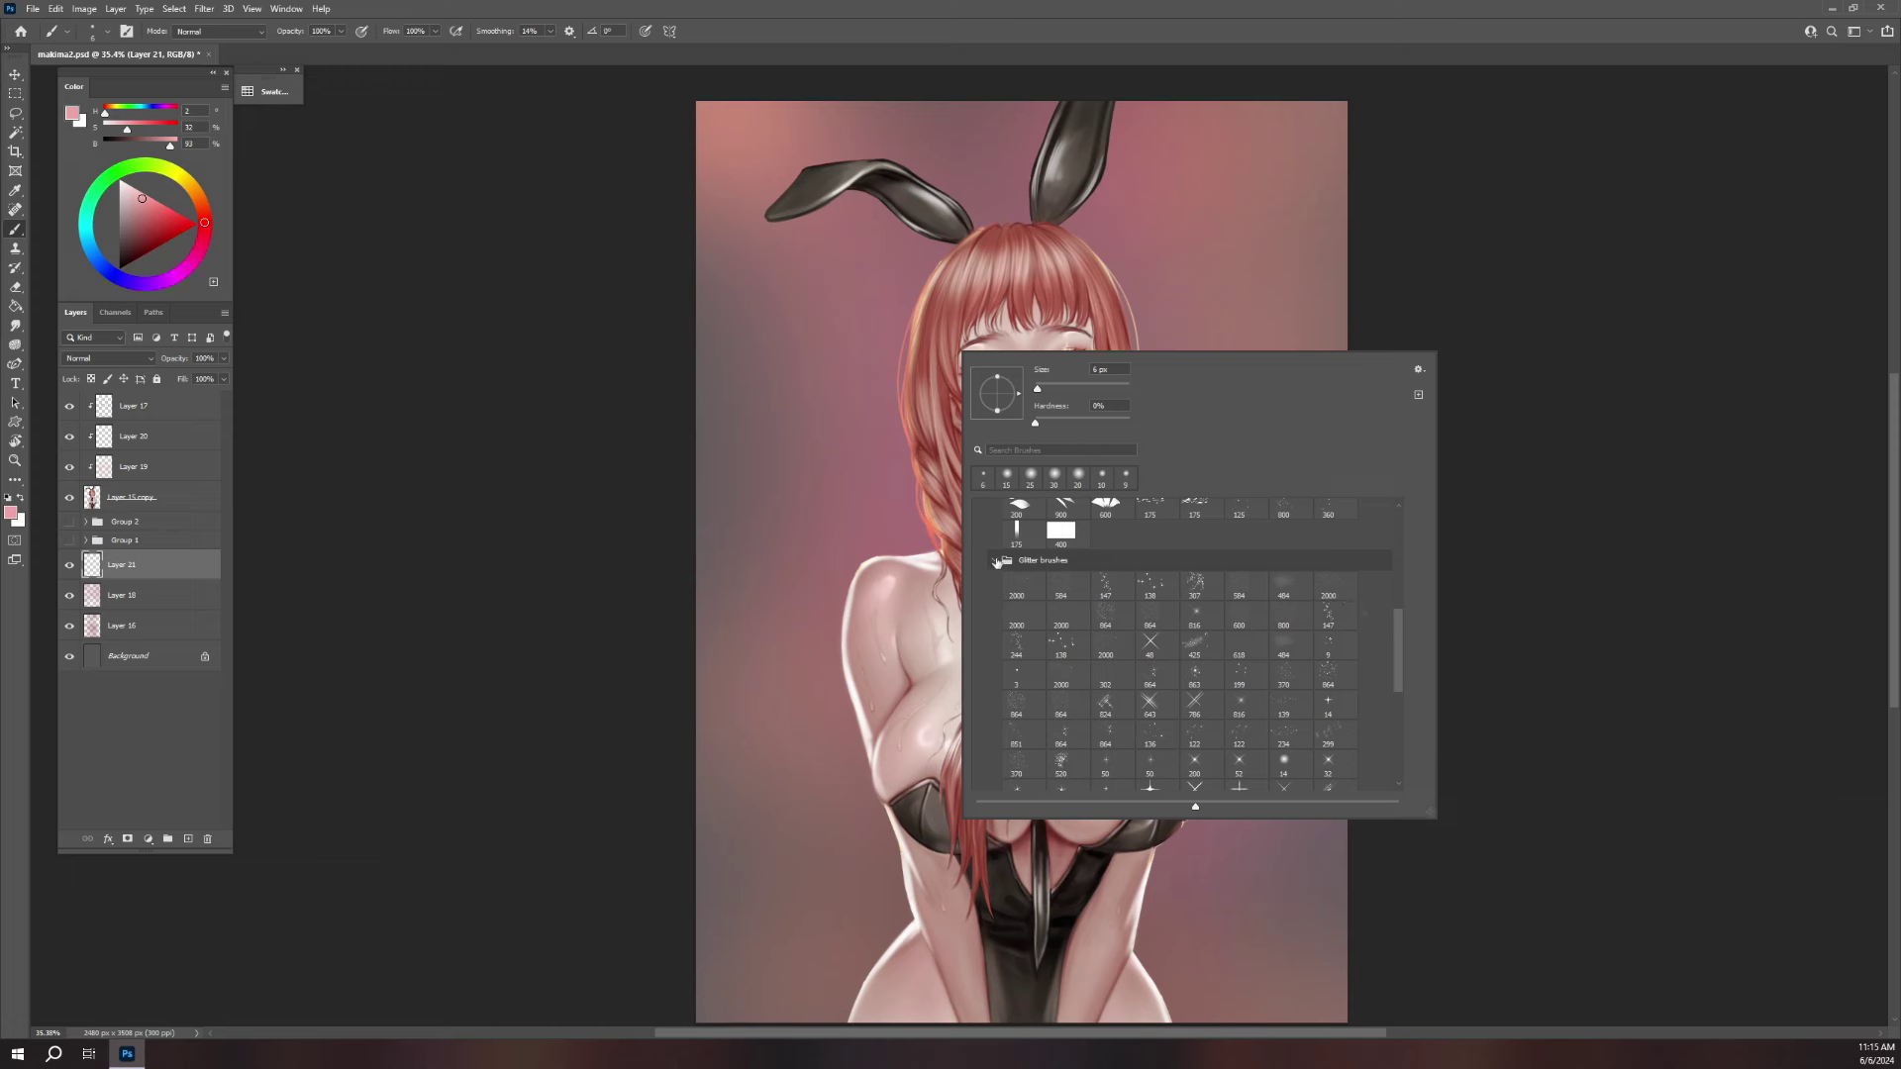
click(996, 561)
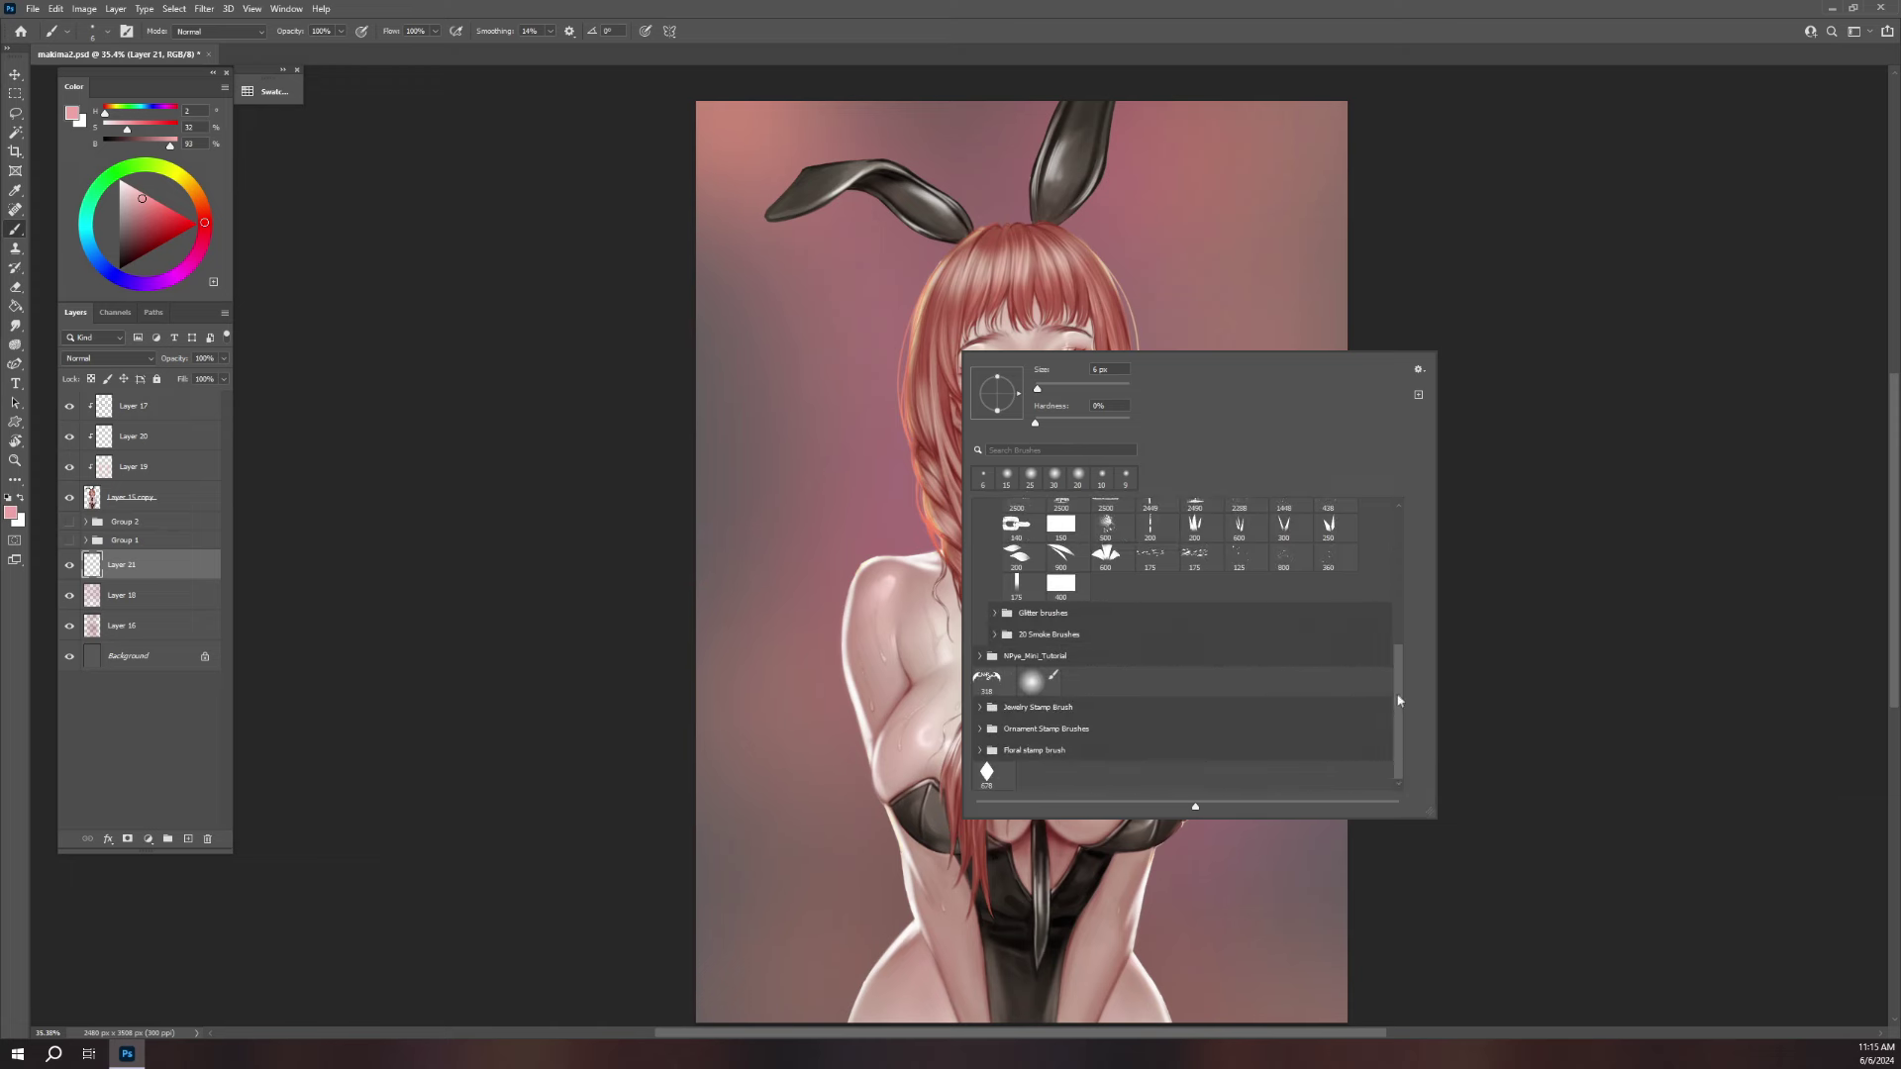
drag(1399, 668, 1369, 540)
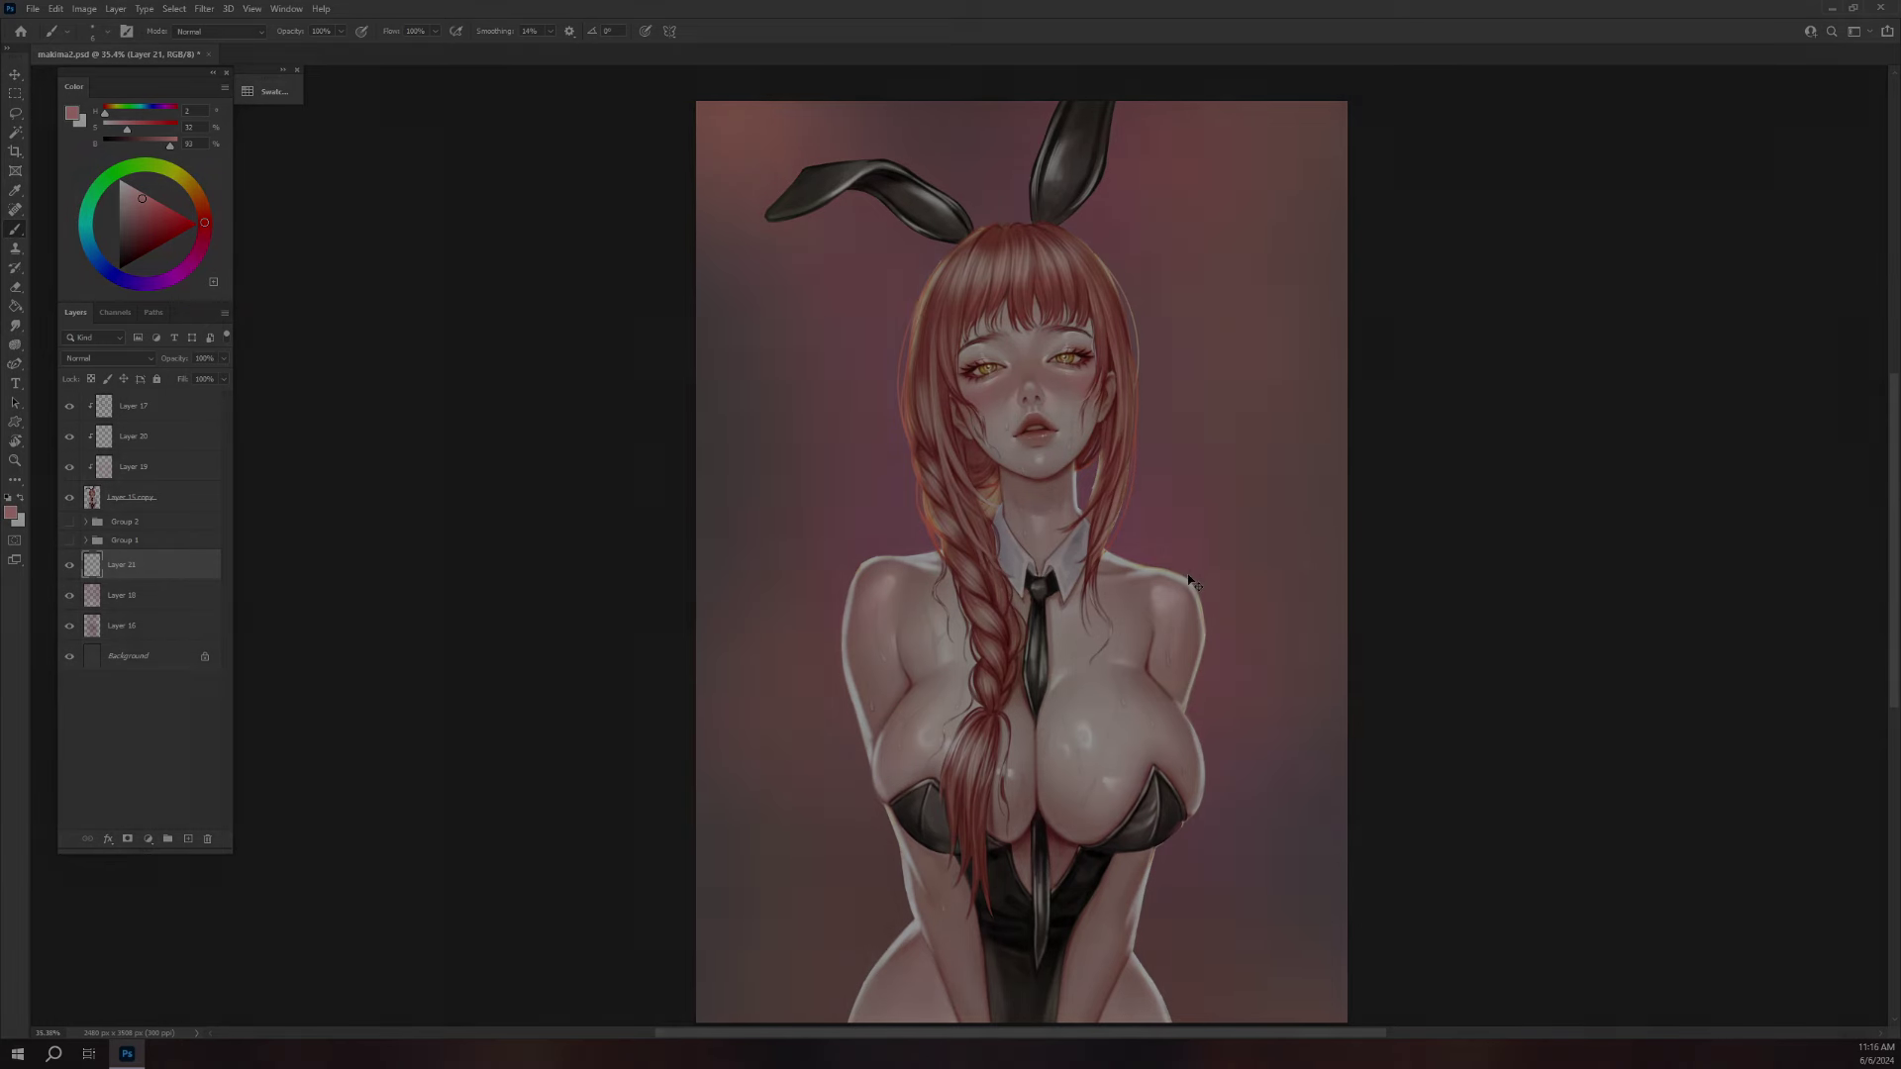
key(ctrl+s)
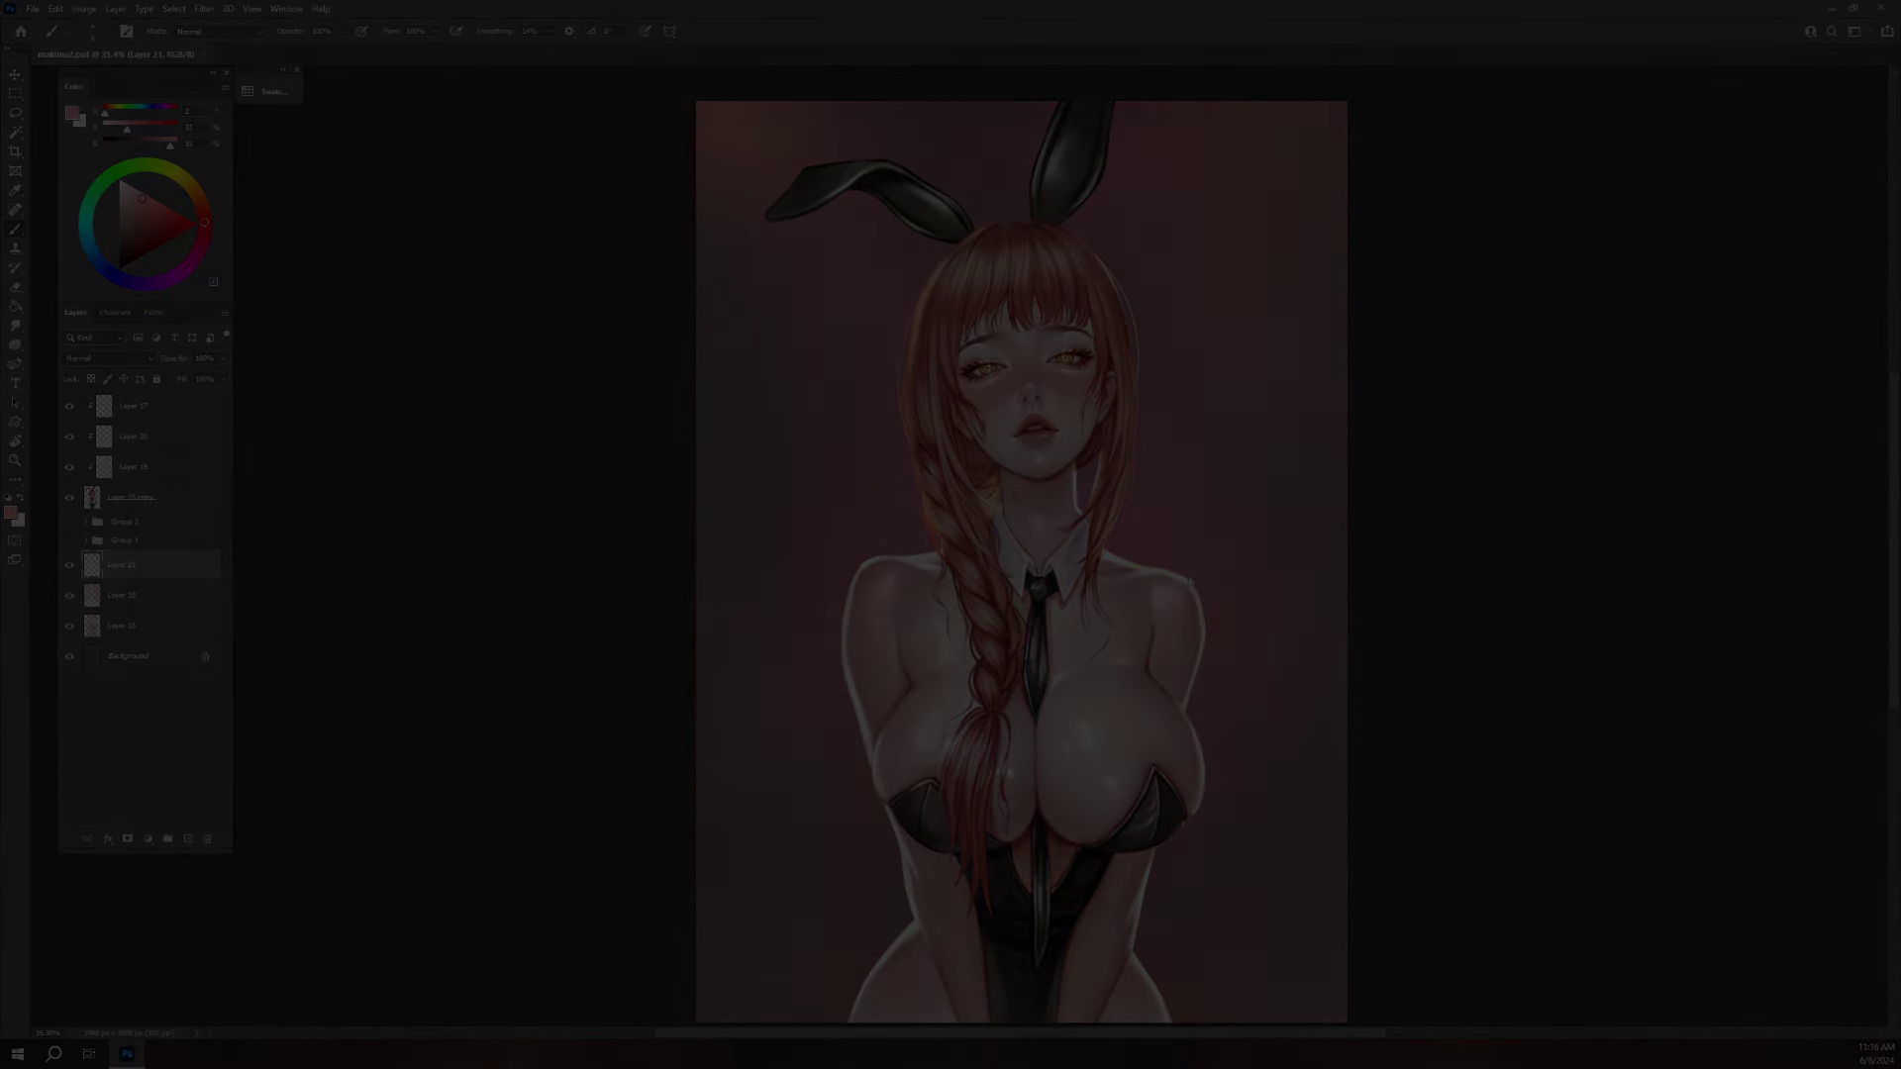